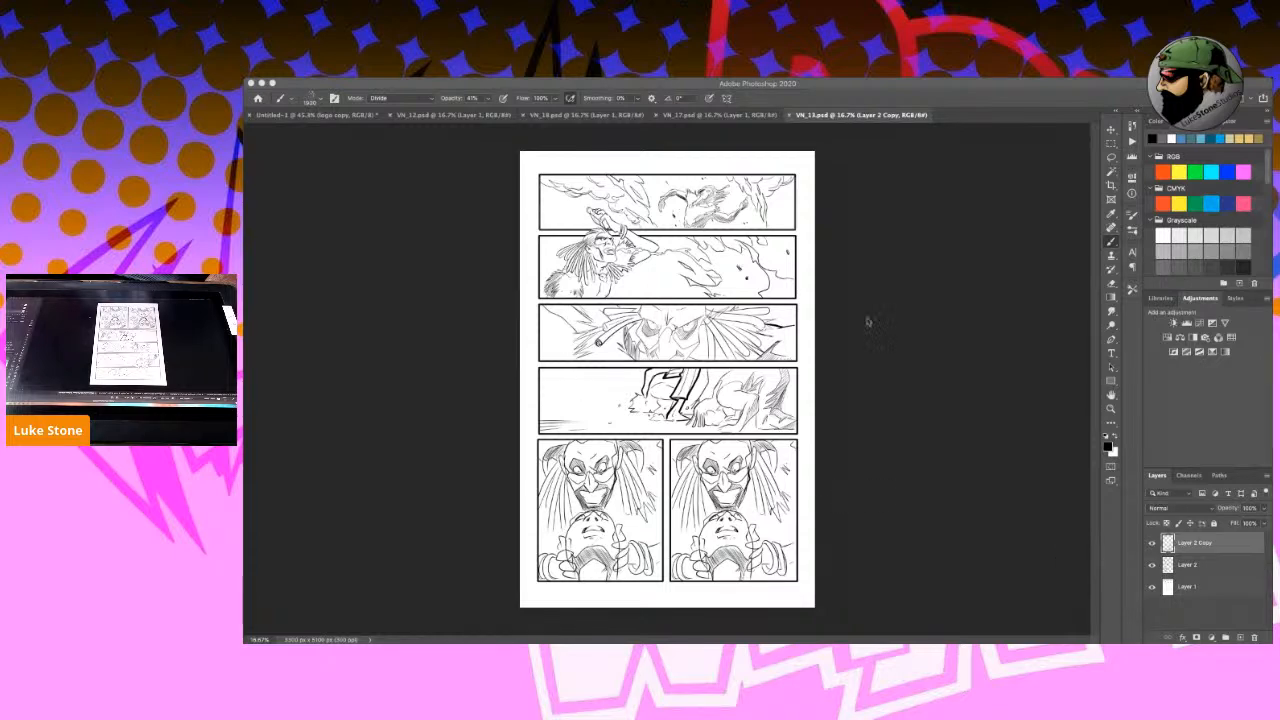
Tint the VN_13.psd line art light blue with a Hue/Saturation layer, add a drawing layer above, and use a Normal brush at 100% opacity.
key(F2)
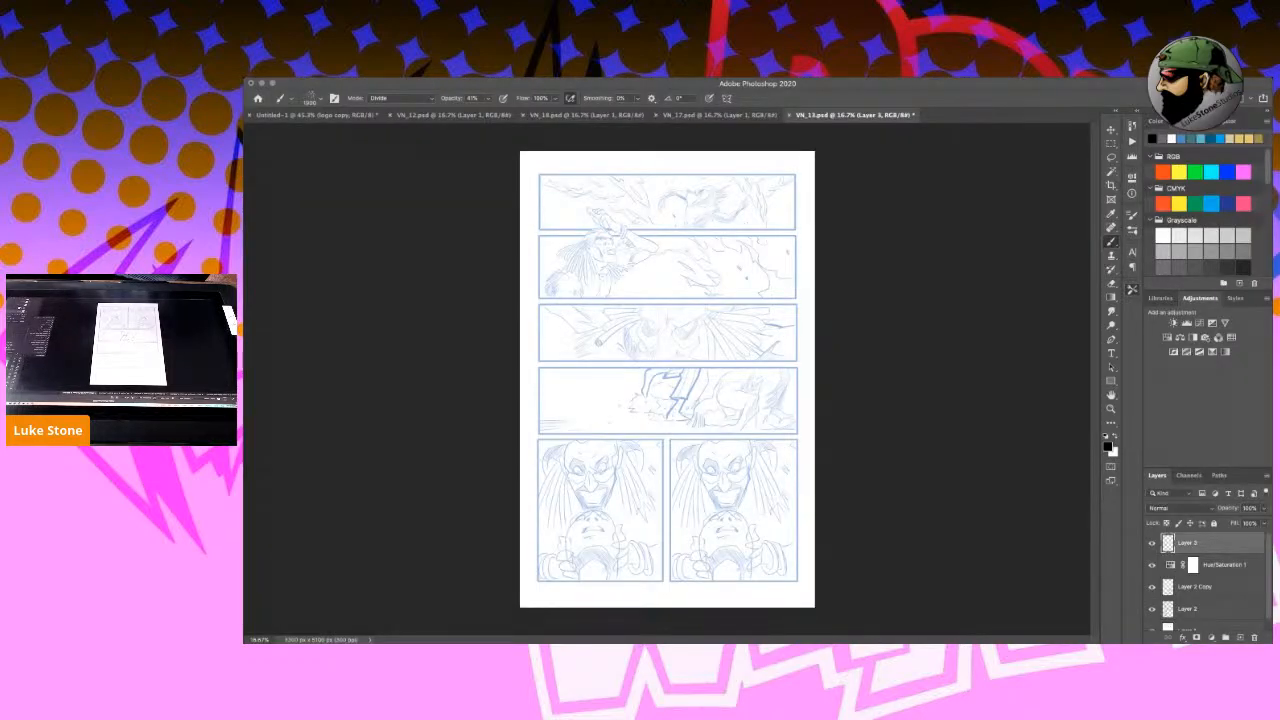
key(F3)
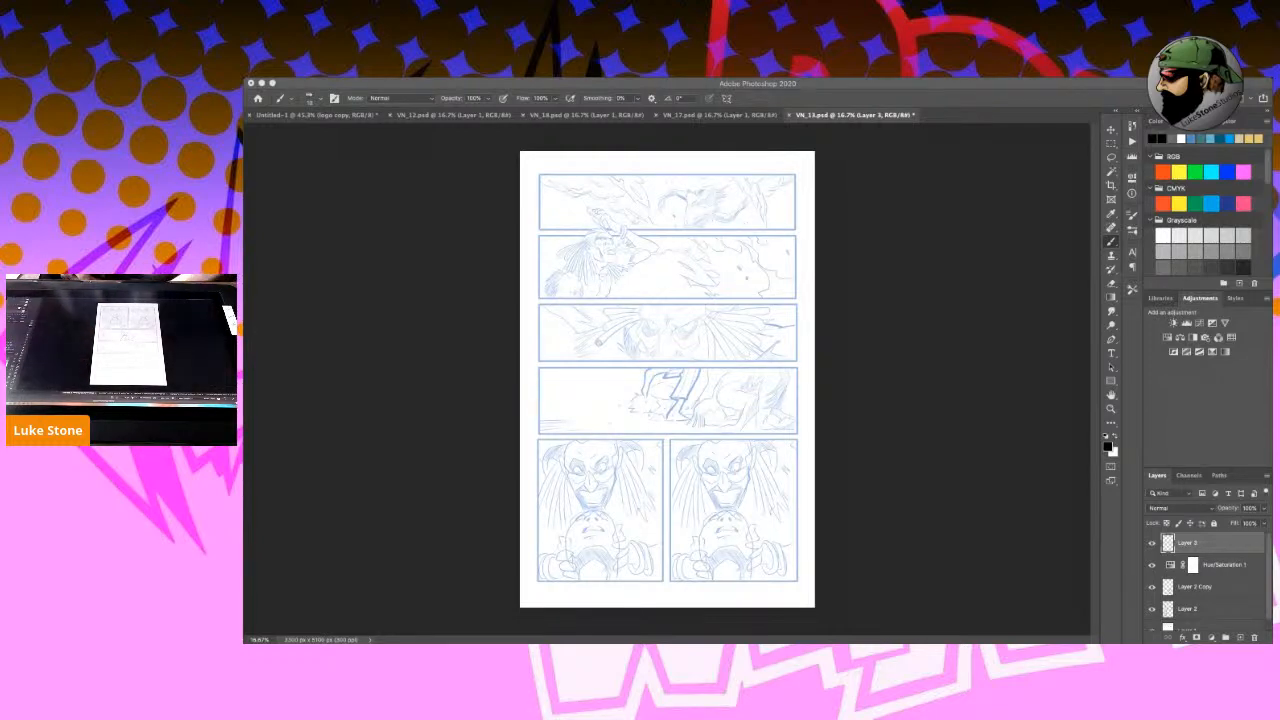
click(1152, 565)
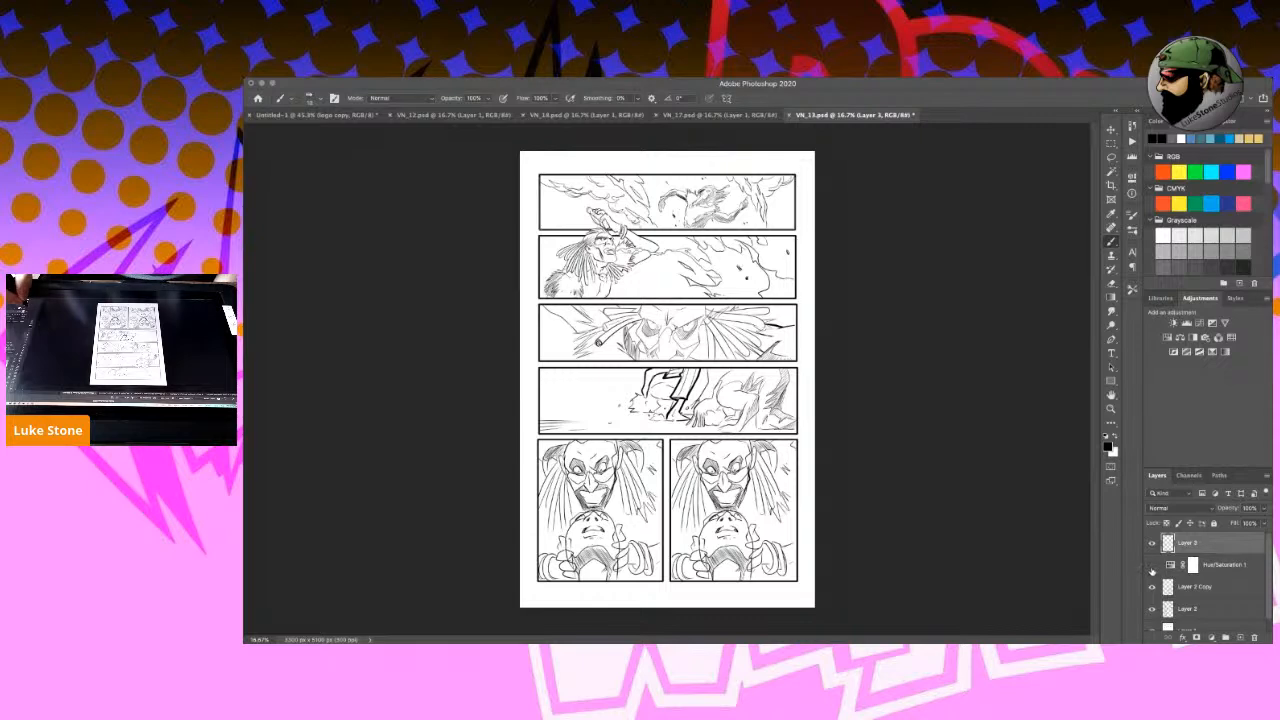
click(1152, 565)
Close VN_17.psd, then check VN_18.psd with its black-shape Layer 2 toggled off and on.
click(700, 115)
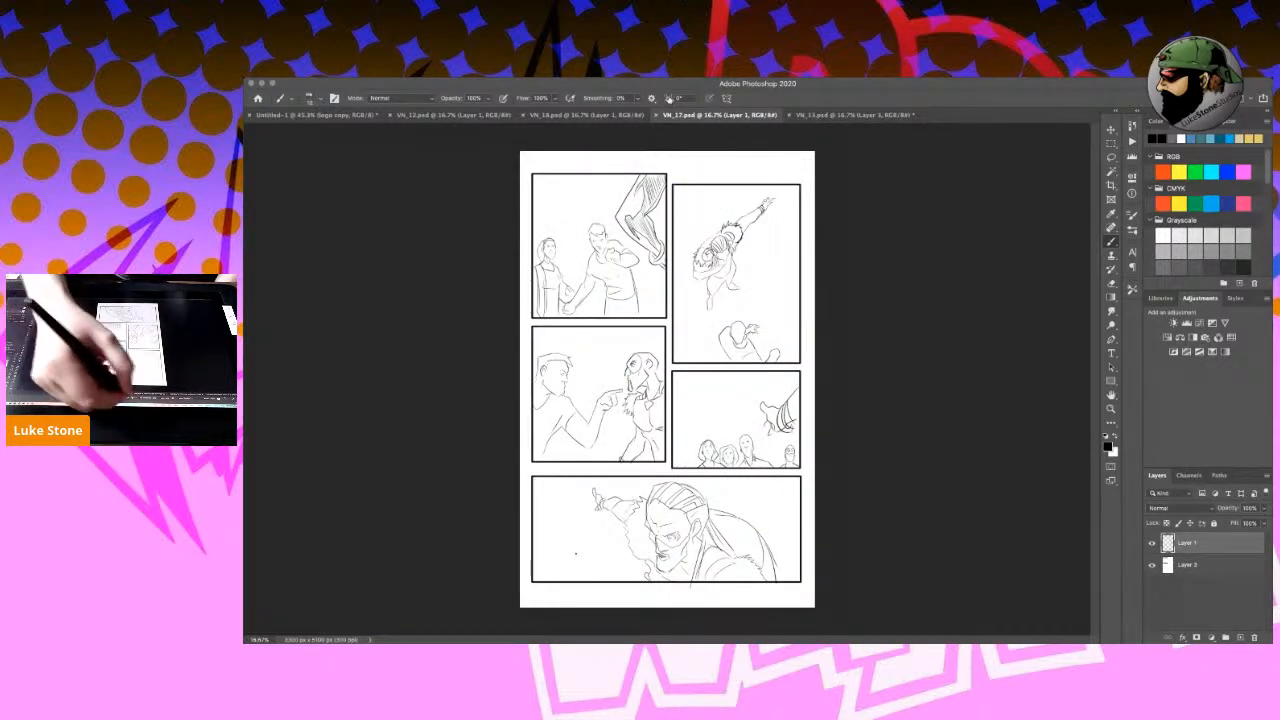
click(656, 115)
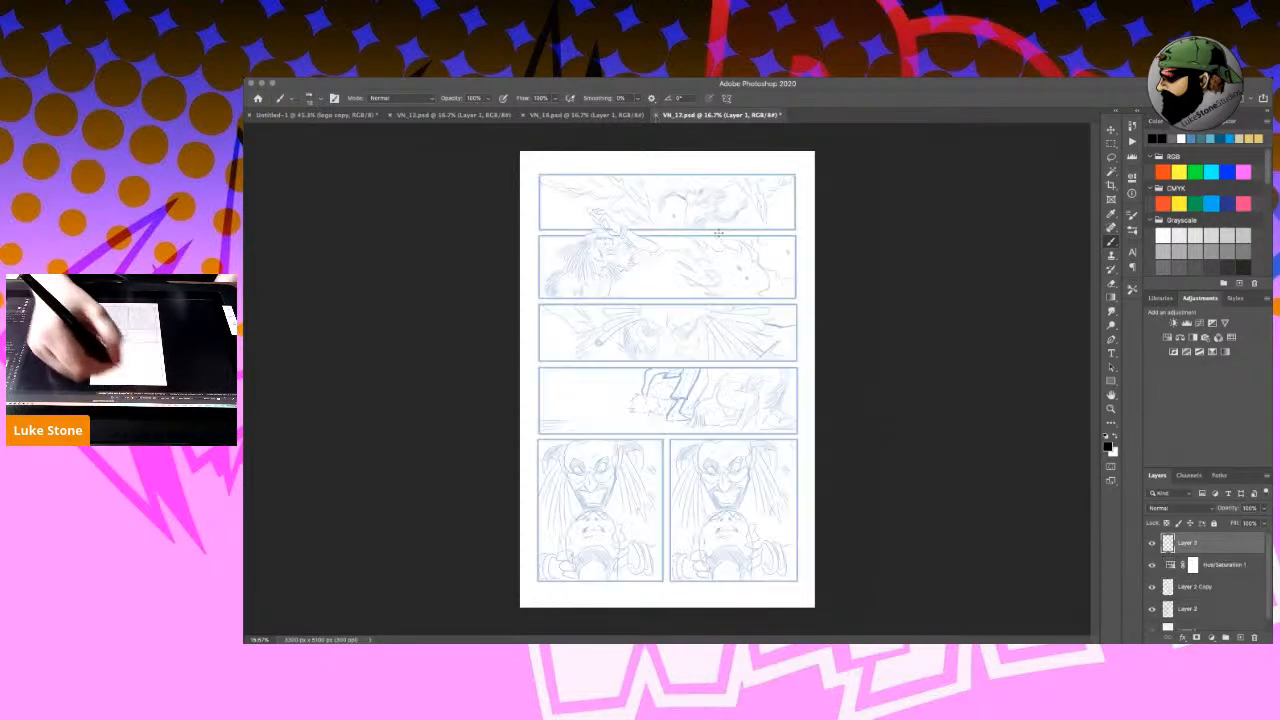
click(586, 115)
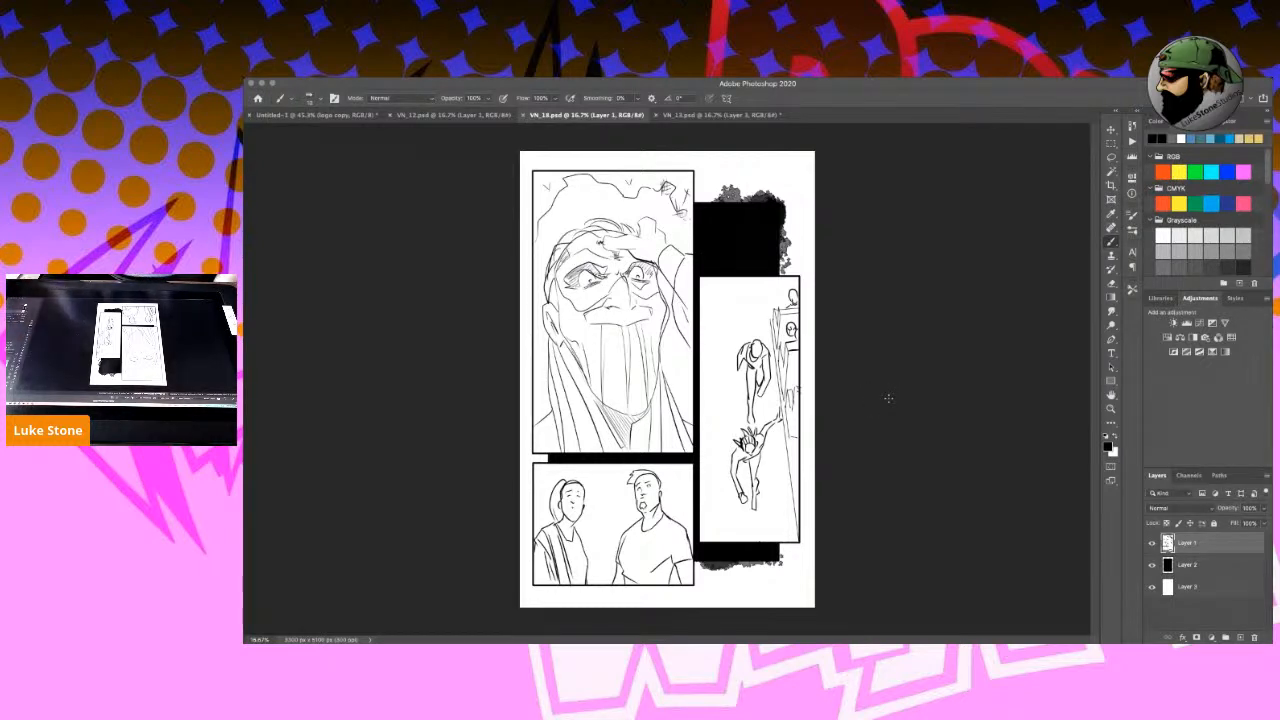
click(1151, 566)
click(1151, 566)
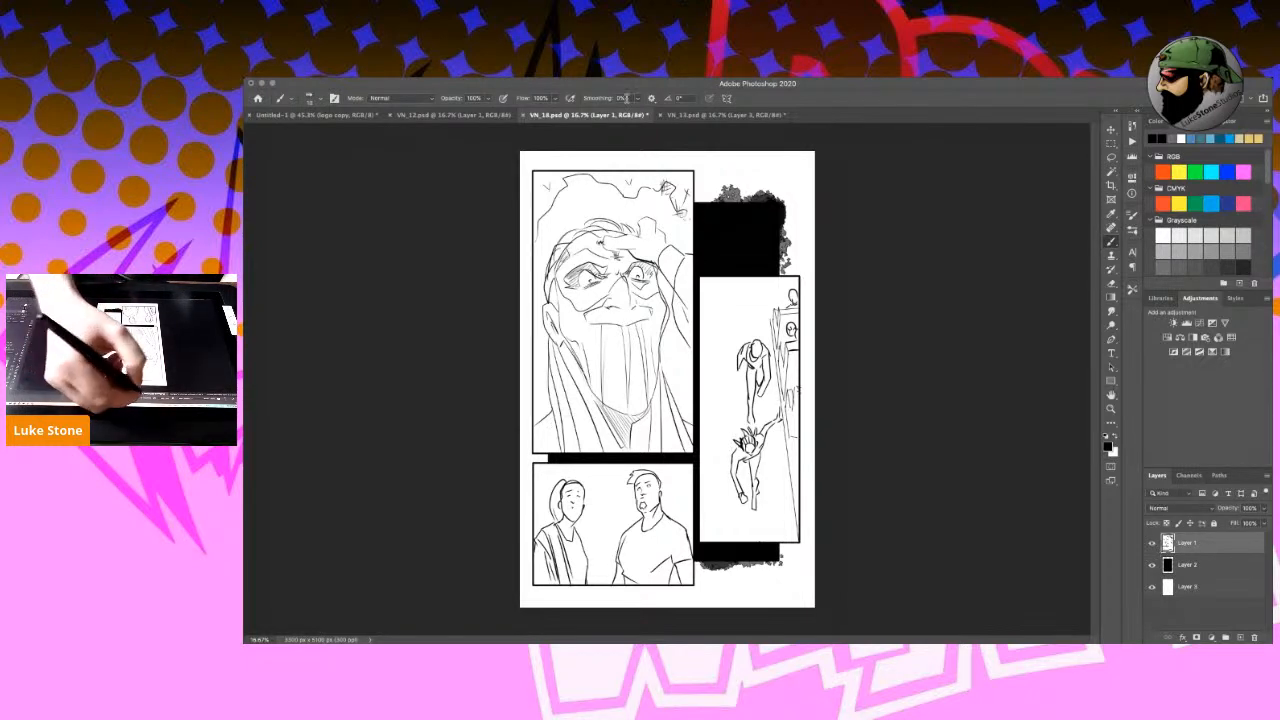
Examine the panels of VN_12.psd close up with the page view tilted, from the tent camp down to the large seated figure.
click(453, 115)
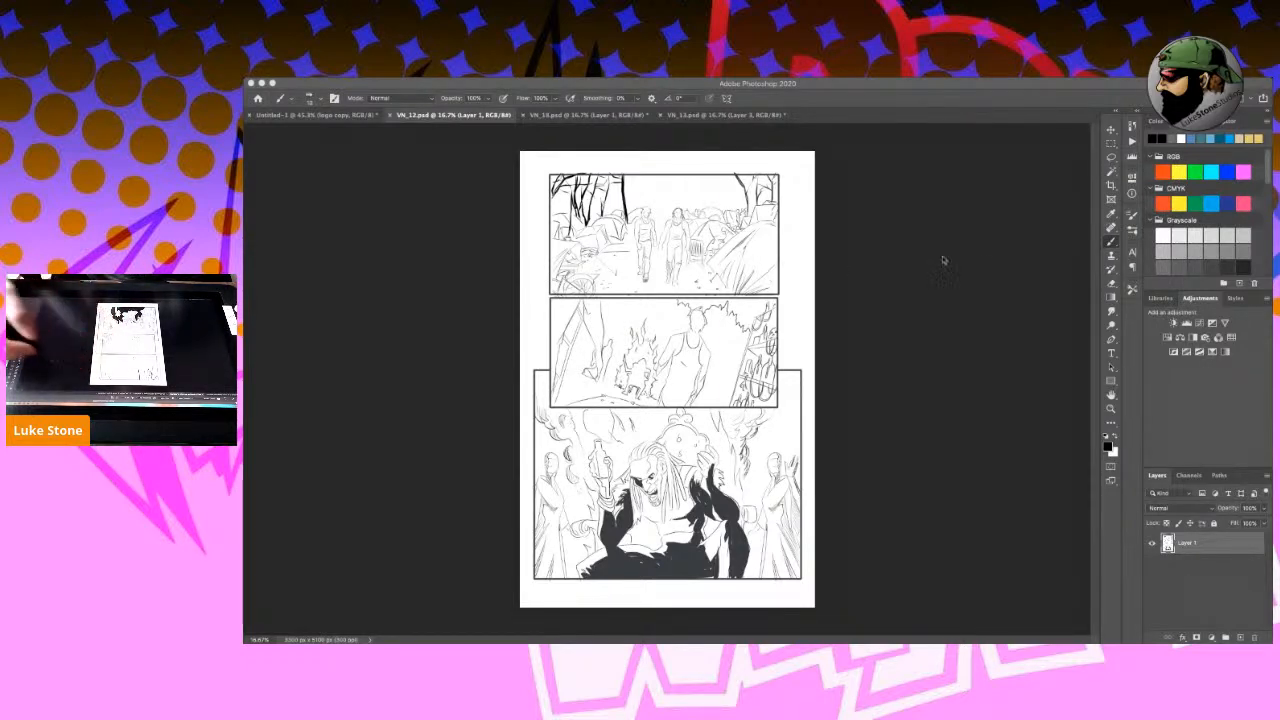
click(1017, 316)
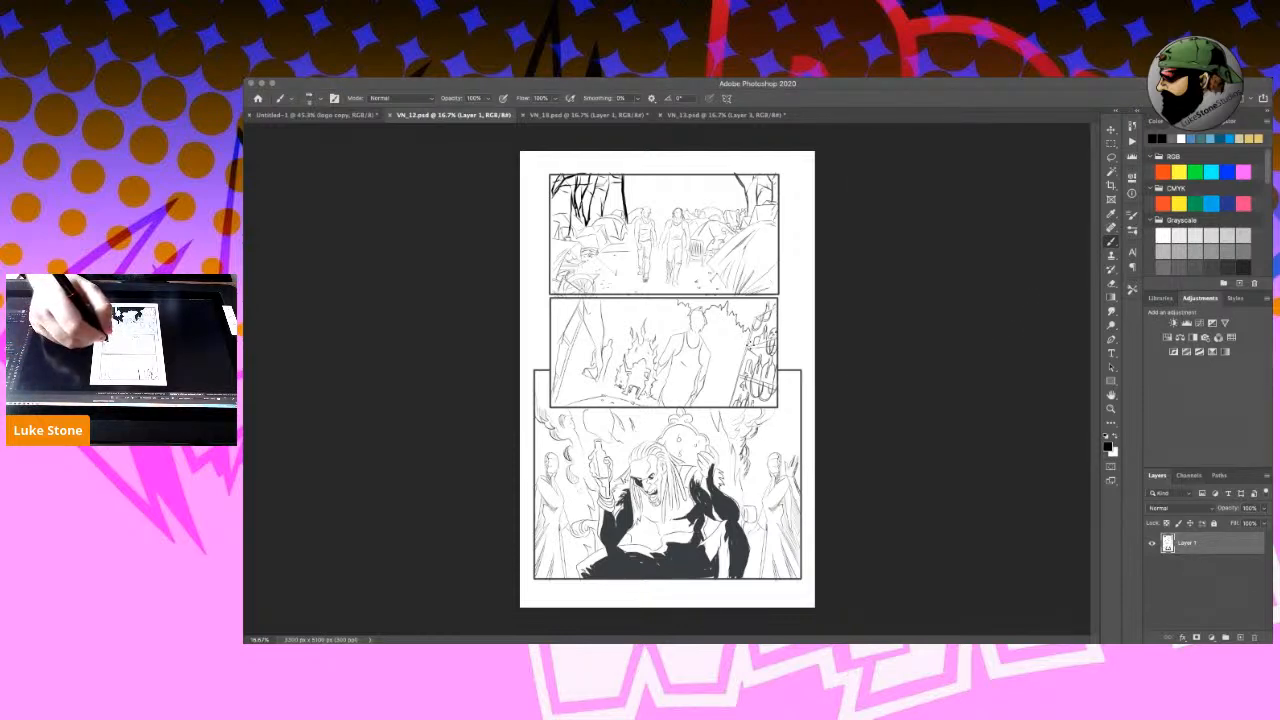
scroll(752, 345, up, 2)
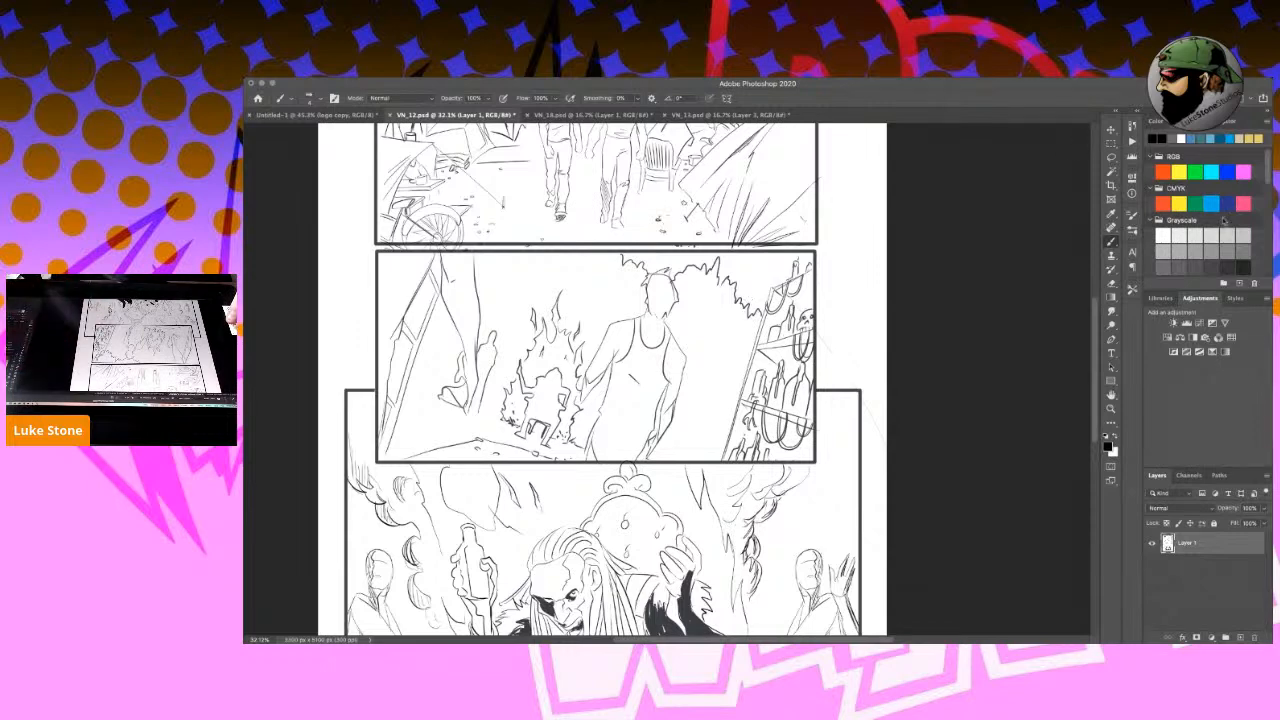
scroll(1090, 352, up, 5)
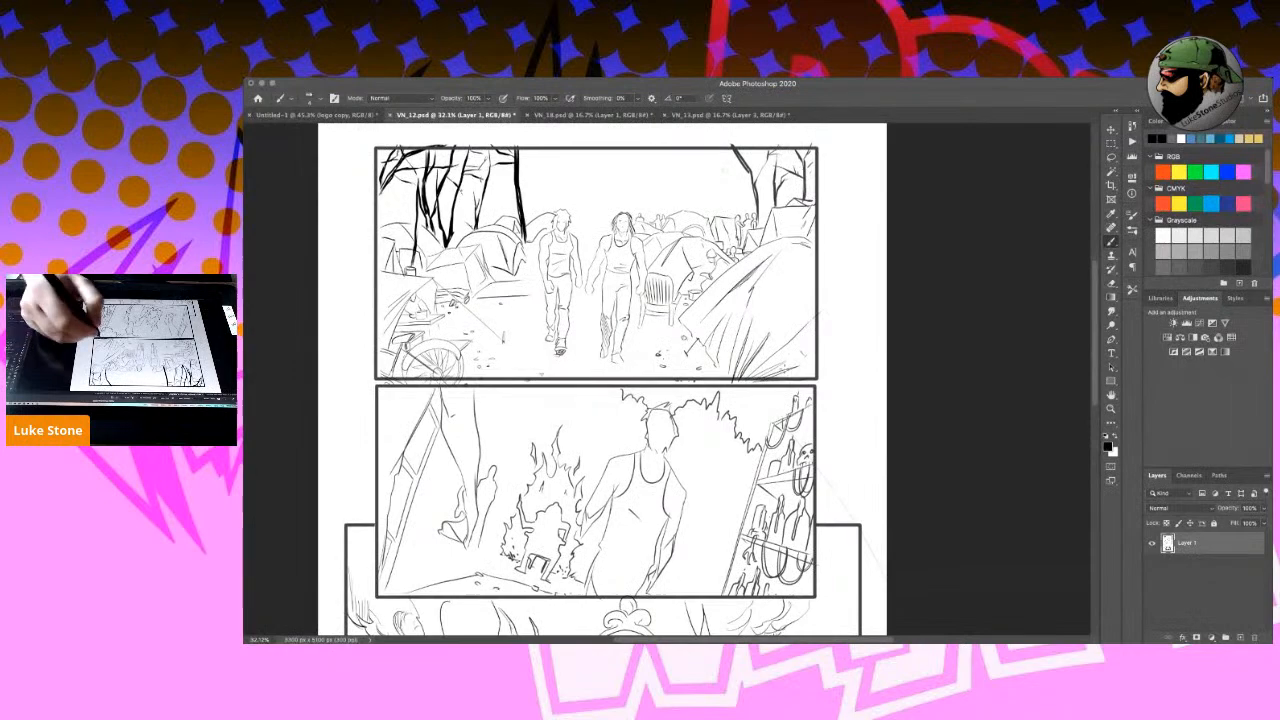
key(r)
drag(788, 327, 830, 300)
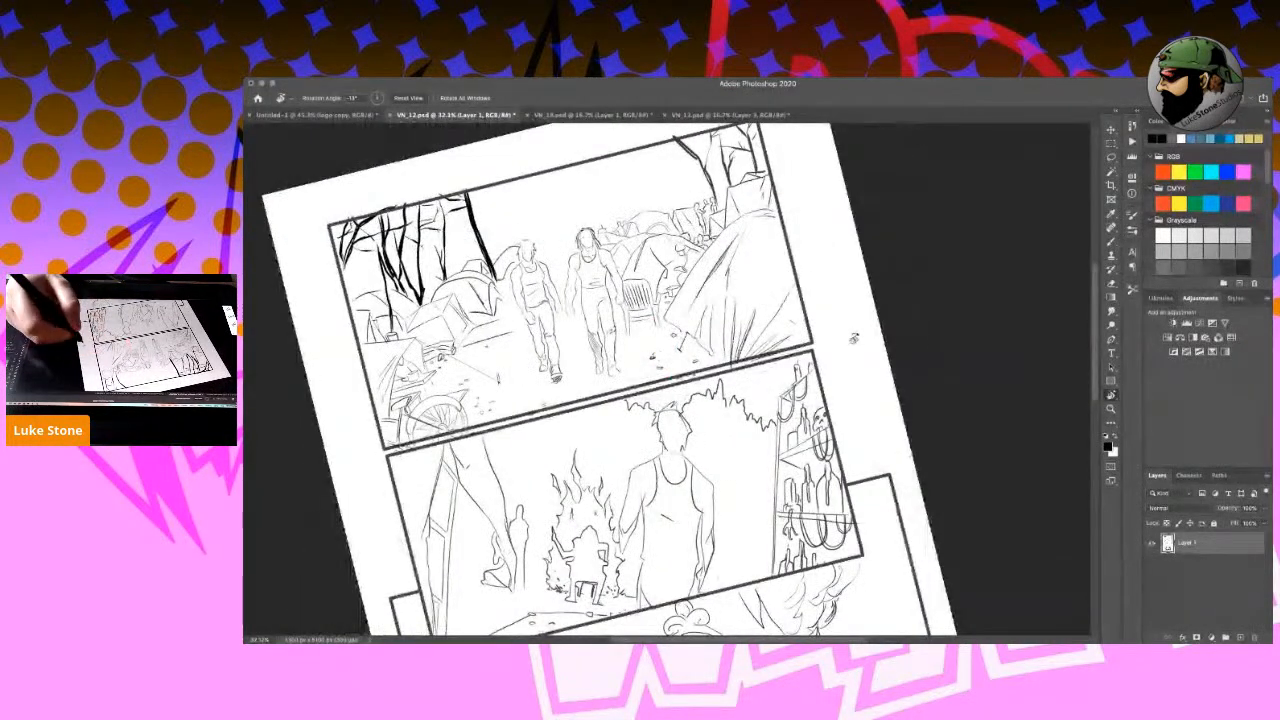
drag(855, 351, 860, 351)
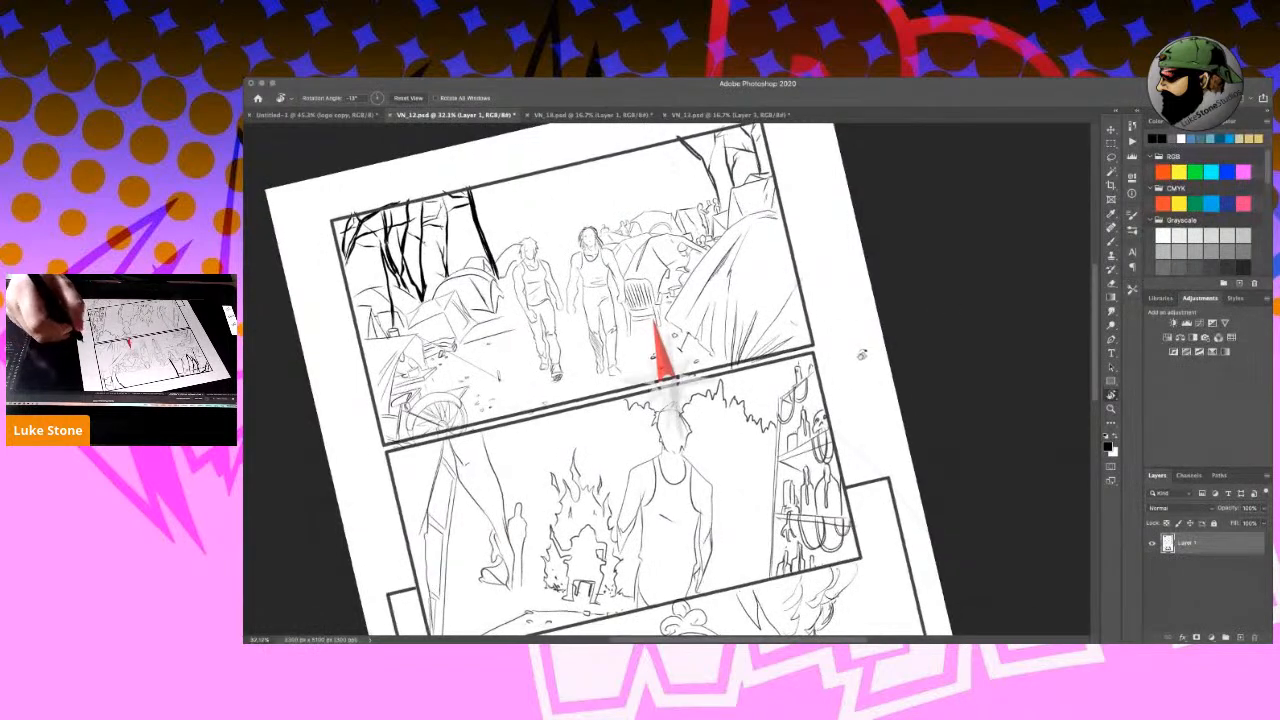
key(b)
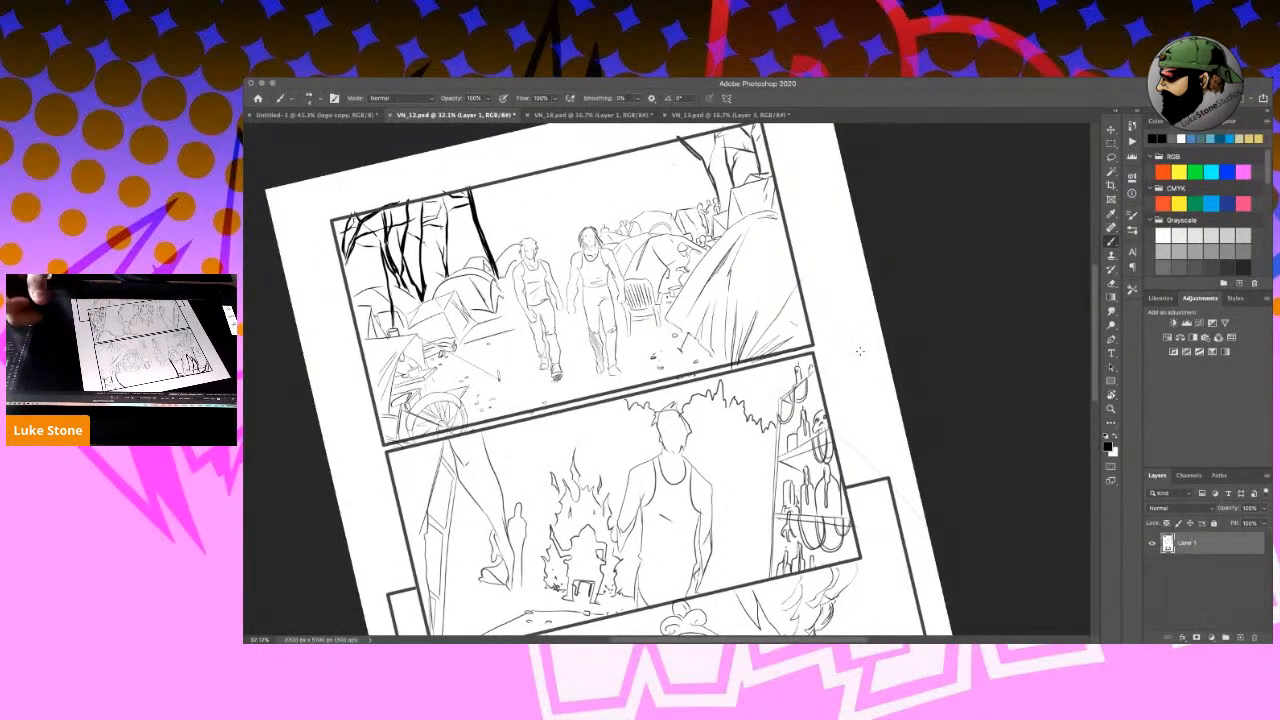
click(1110, 395)
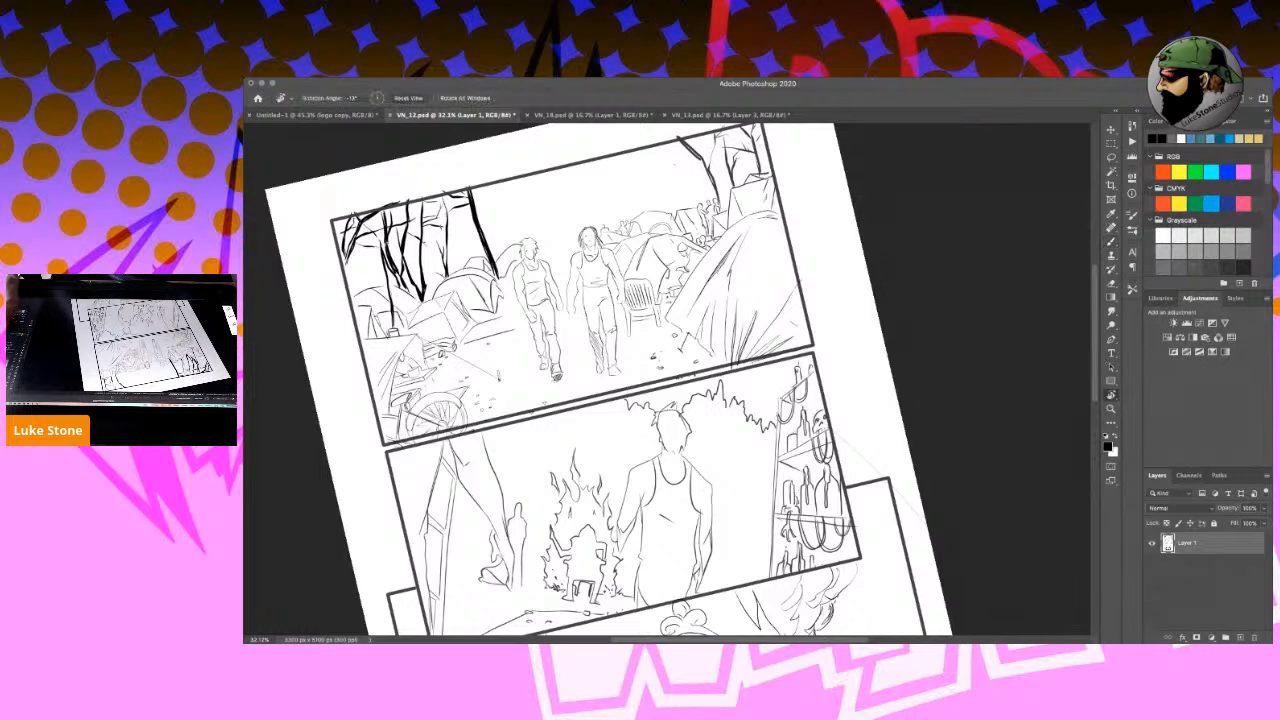
drag(727, 402, 803, 399)
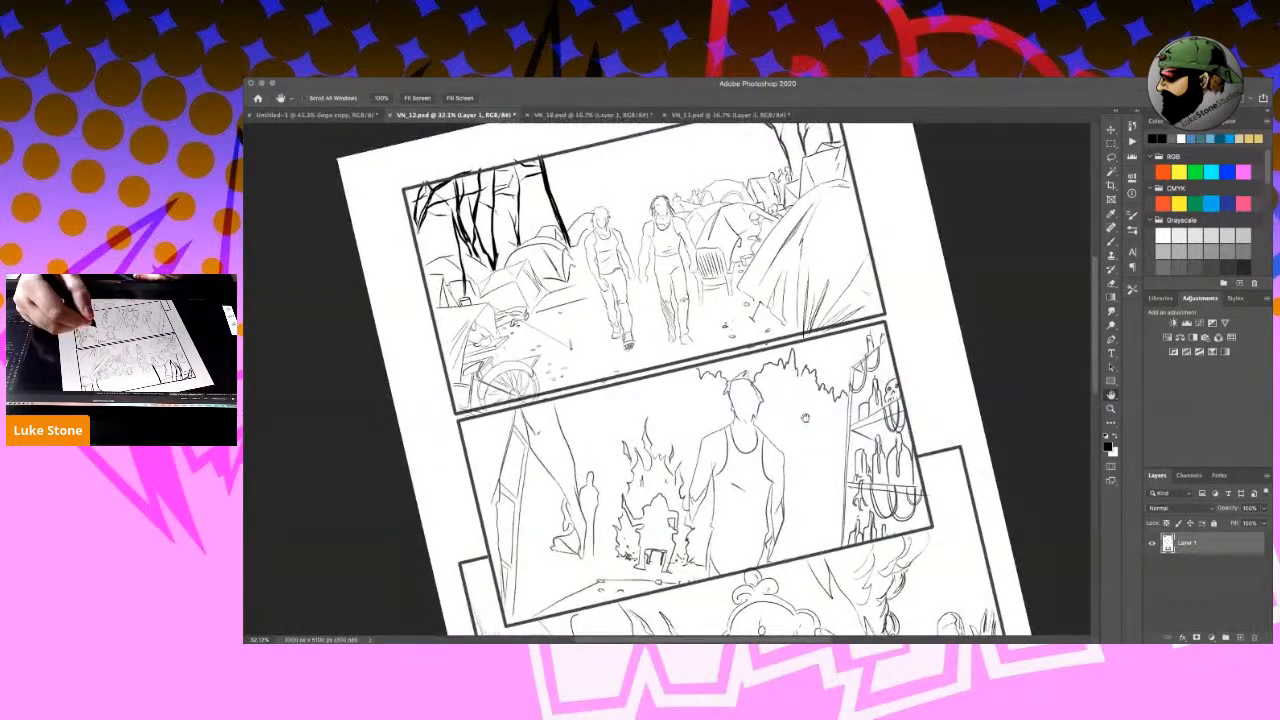
drag(832, 497, 785, 388)
drag(811, 431, 811, 357)
drag(873, 505, 836, 338)
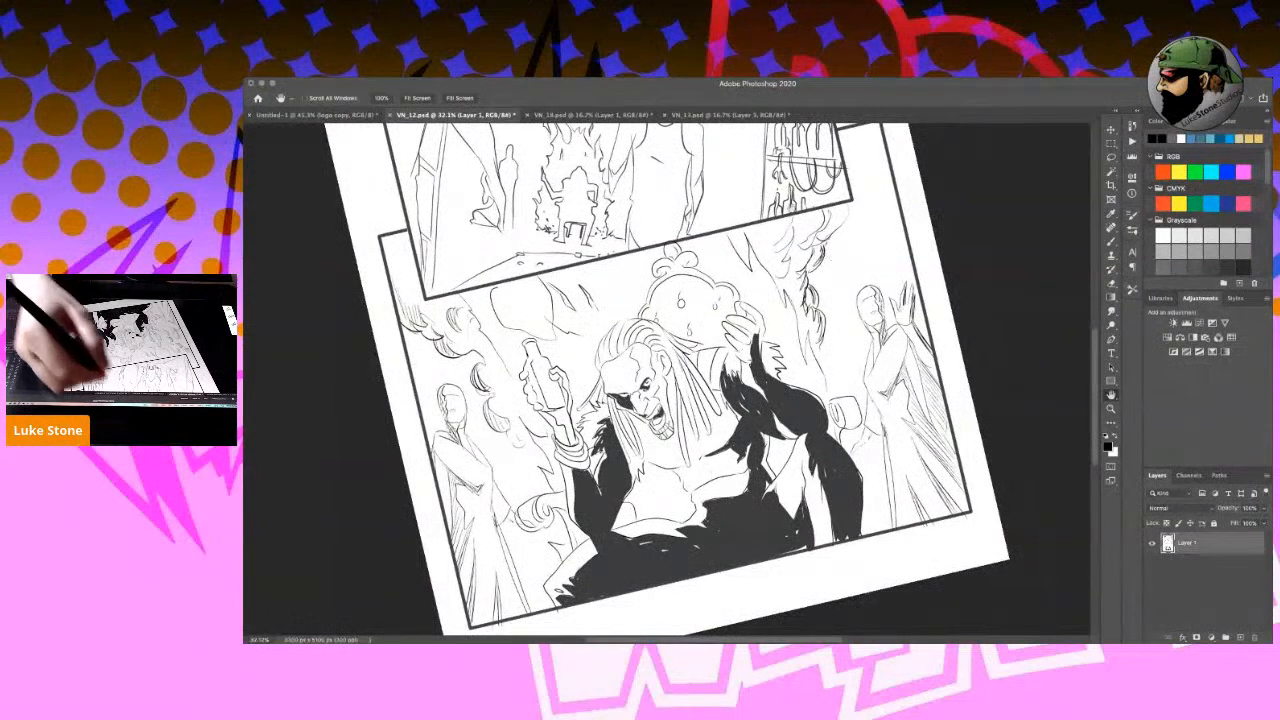
Inspect the original black line art of VN_13.psd, then show the Hue/Saturation 1 adjustment and Layer 3 again.
click(707, 116)
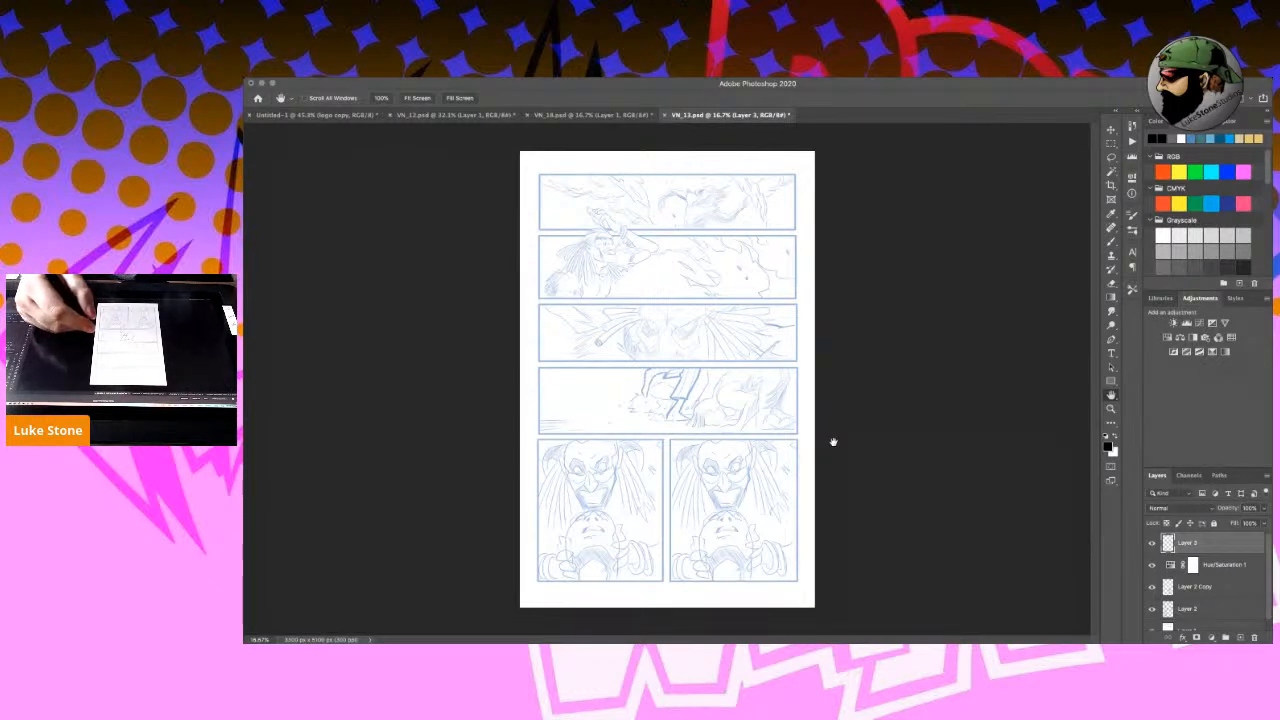
scroll(858, 394, up, 5)
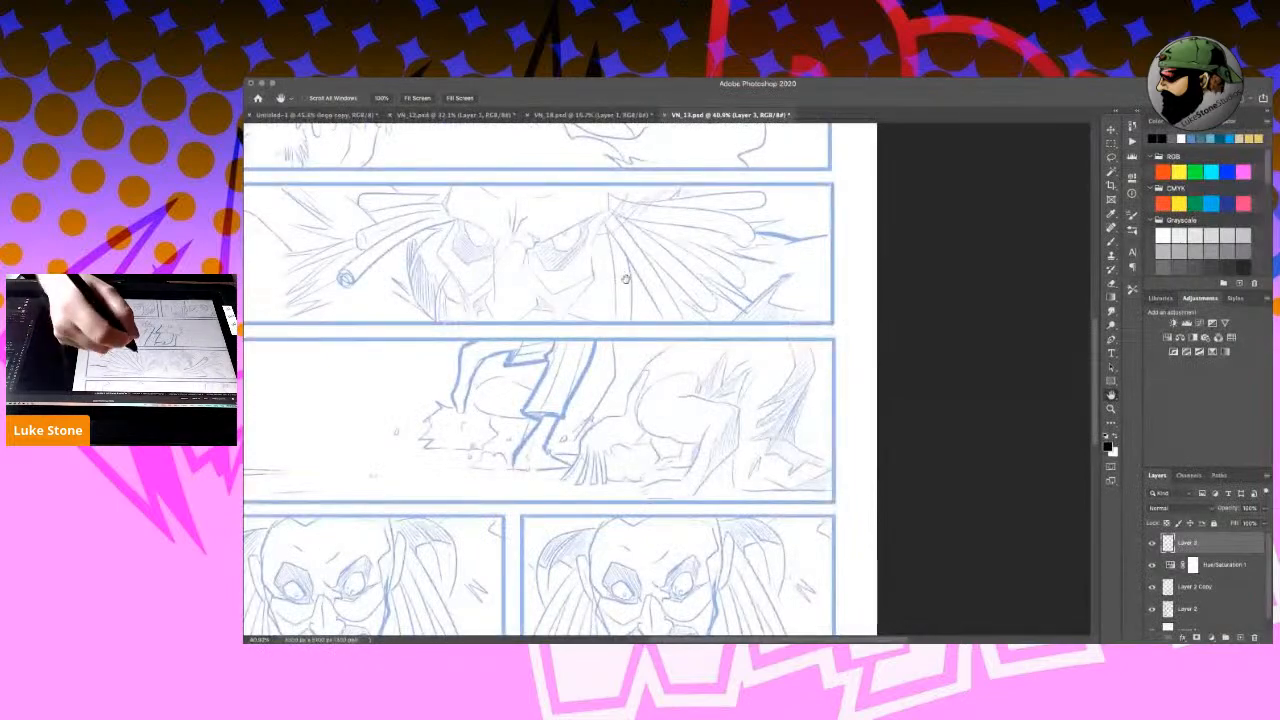
mouse_move(630, 282)
mouse_down()
mouse_move(720, 445)
mouse_move(886, 512)
mouse_move(770, 548)
mouse_move(804, 275)
mouse_up()
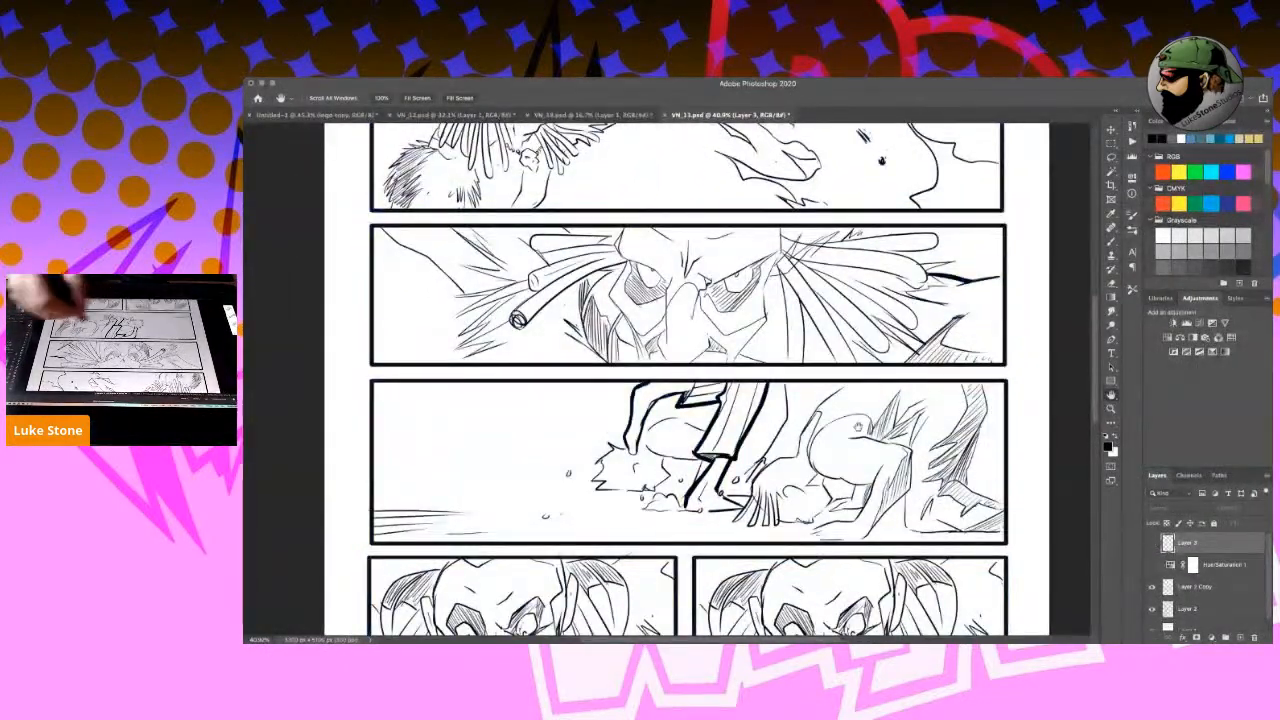
scroll(1094, 347, up, 2)
scroll(871, 400, down, 10)
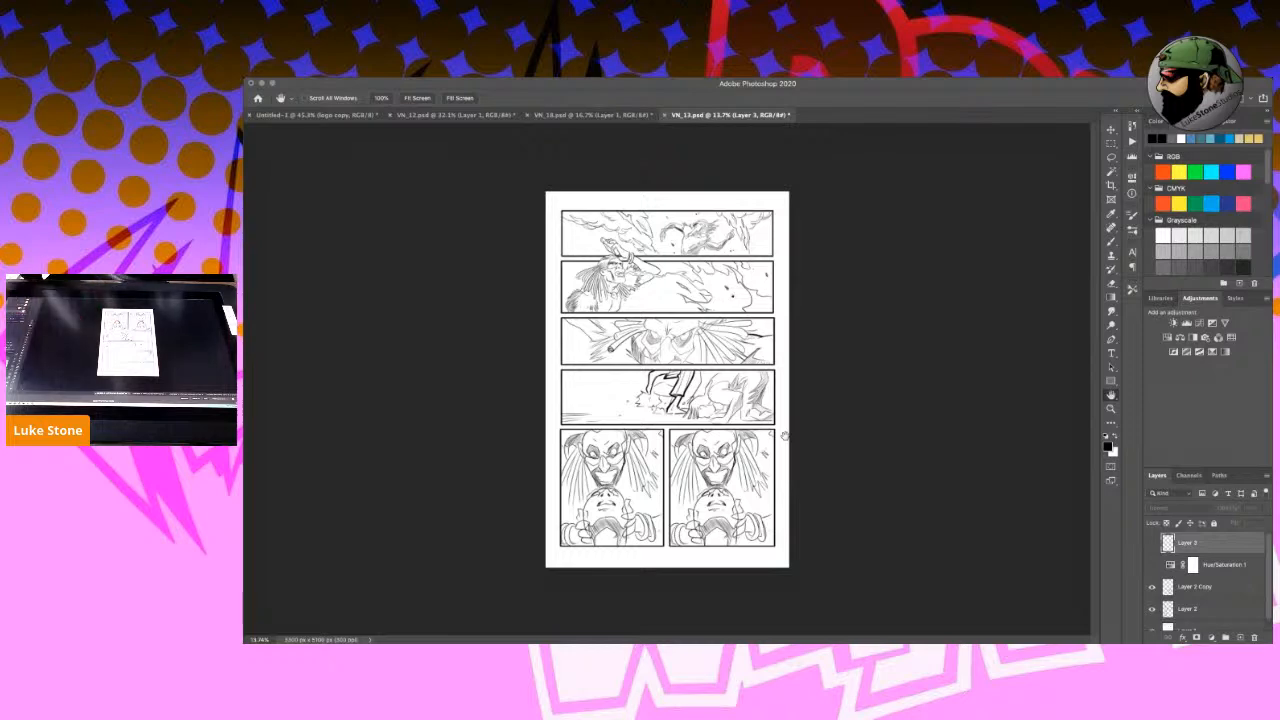
click(1151, 565)
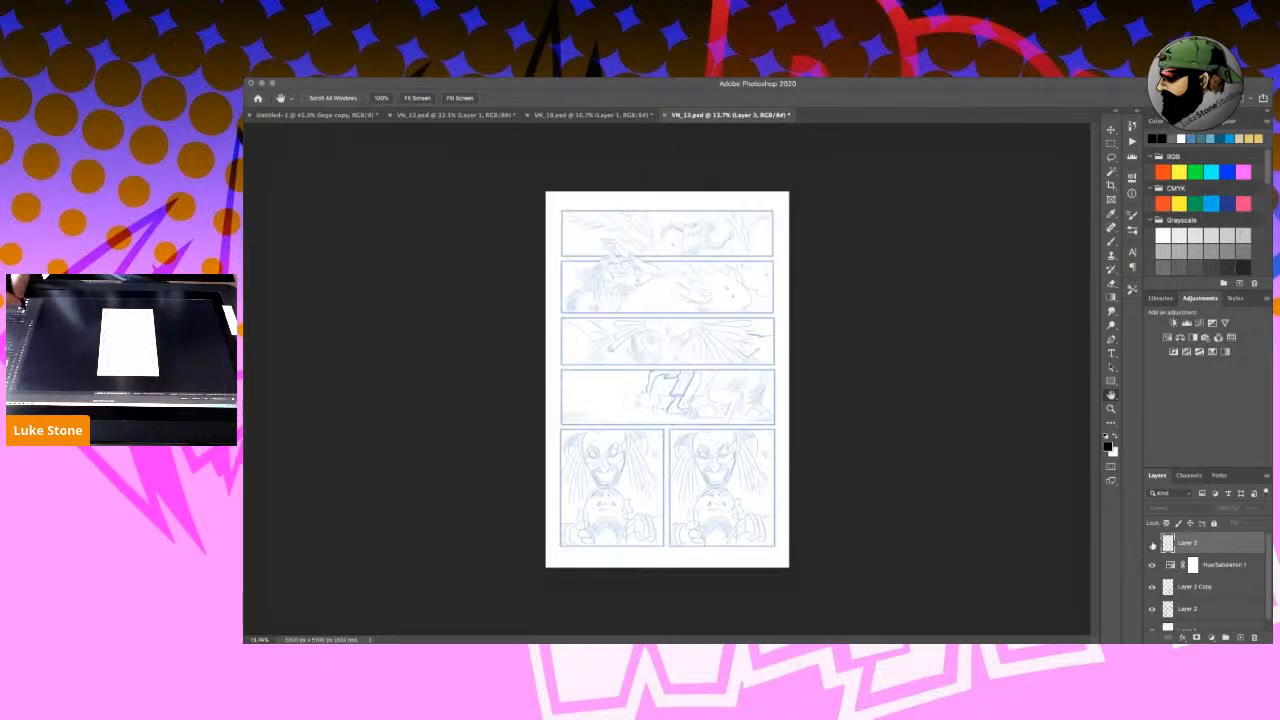
click(1152, 543)
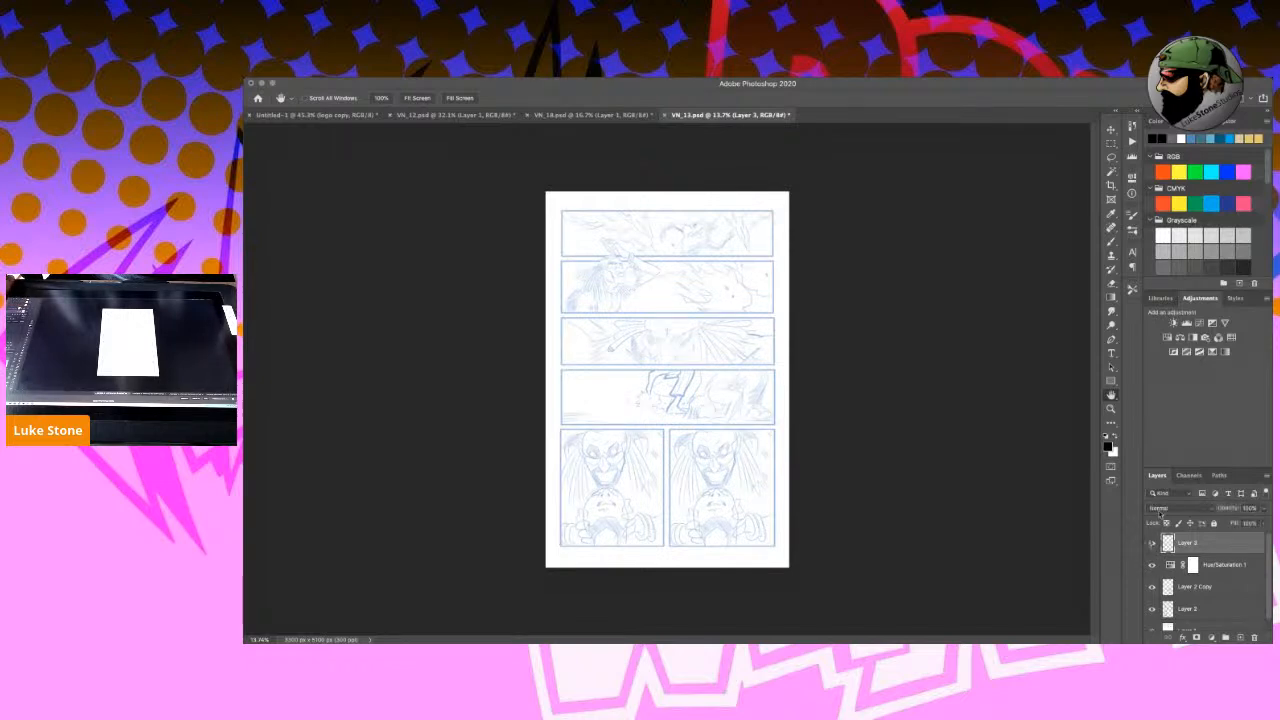
Rough in the head outline, ear and facial features of the dreadlocked figure in the second panel with the Brush on Layer 3.
click(1111, 242)
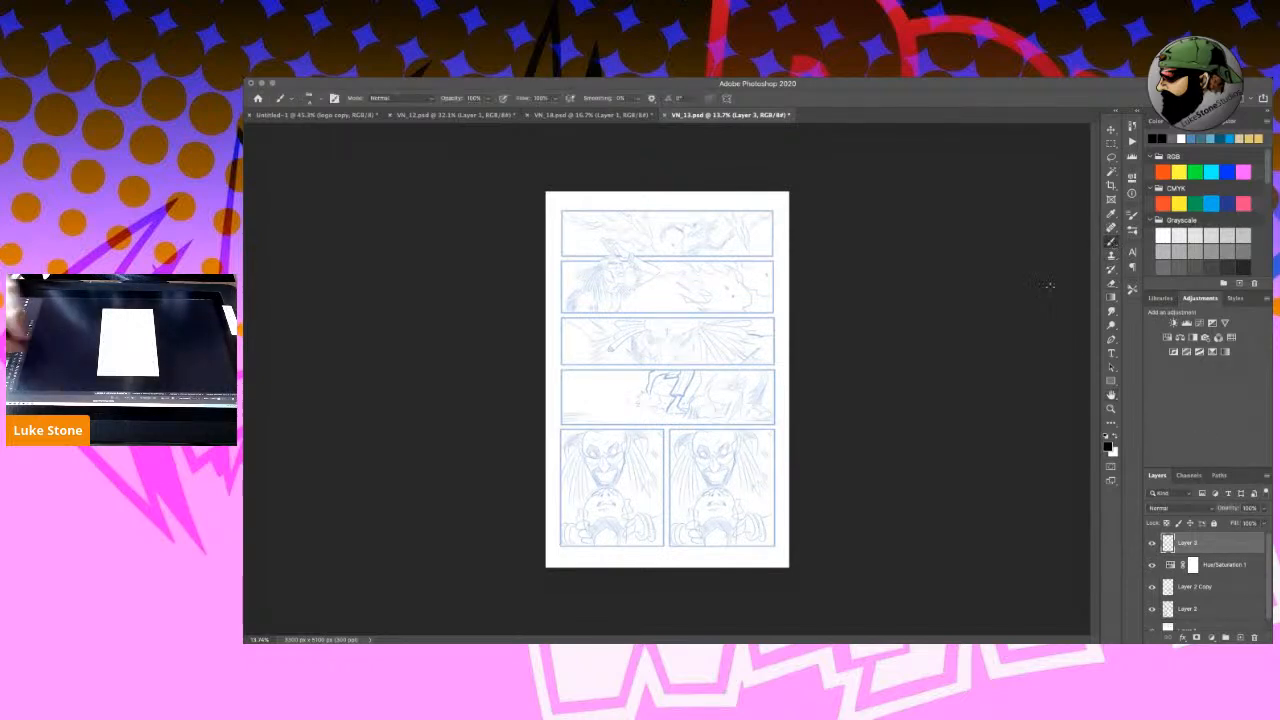
drag(713, 287, 832, 360)
drag(839, 416, 811, 390)
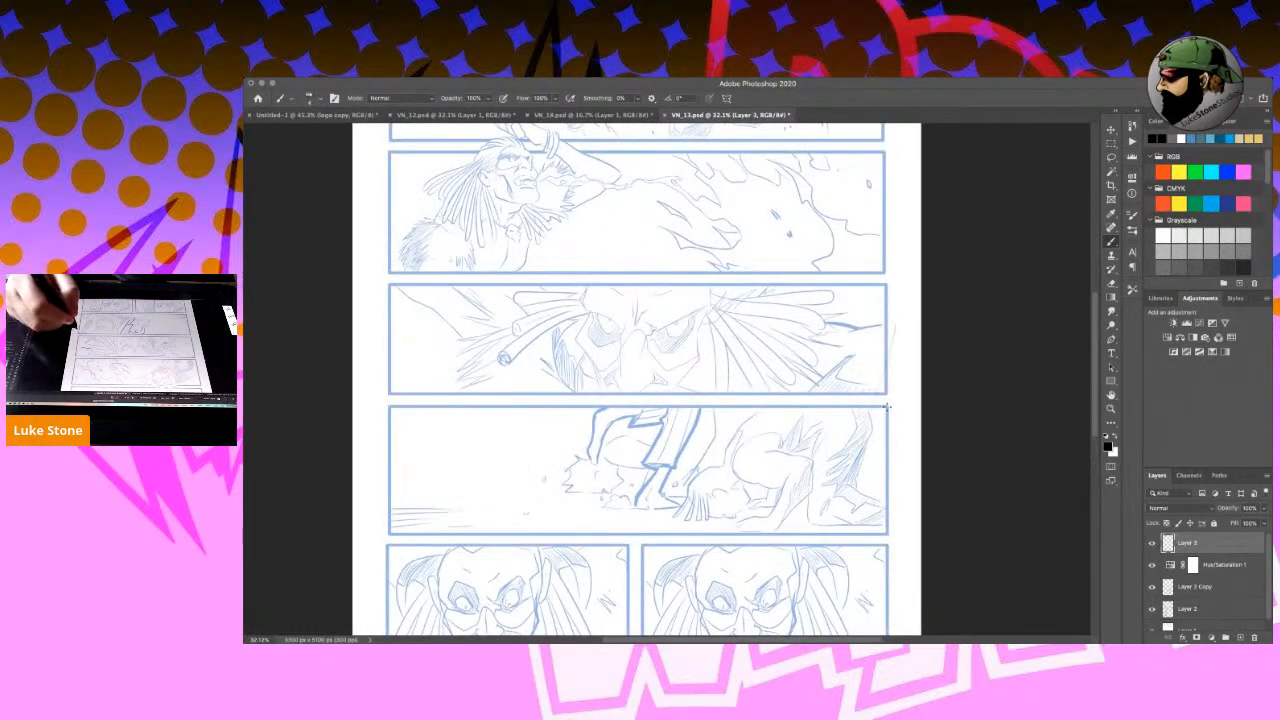
click(1110, 395)
drag(819, 494, 881, 276)
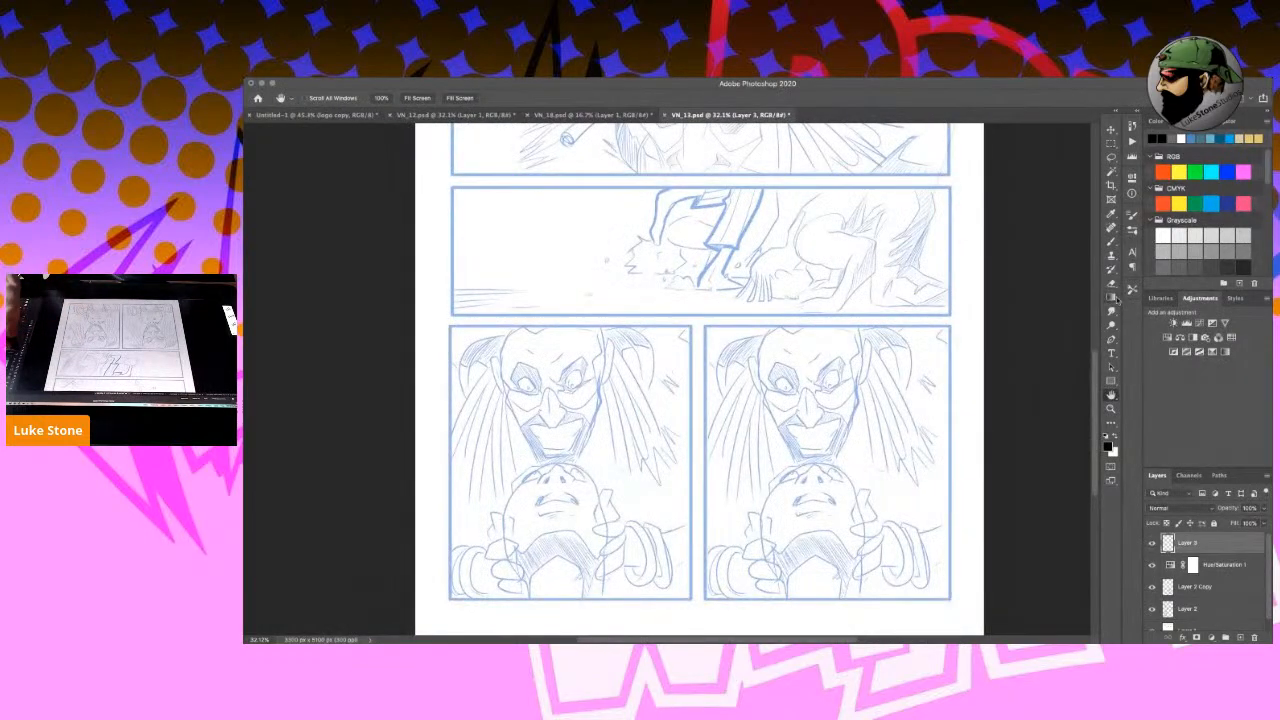
key(b)
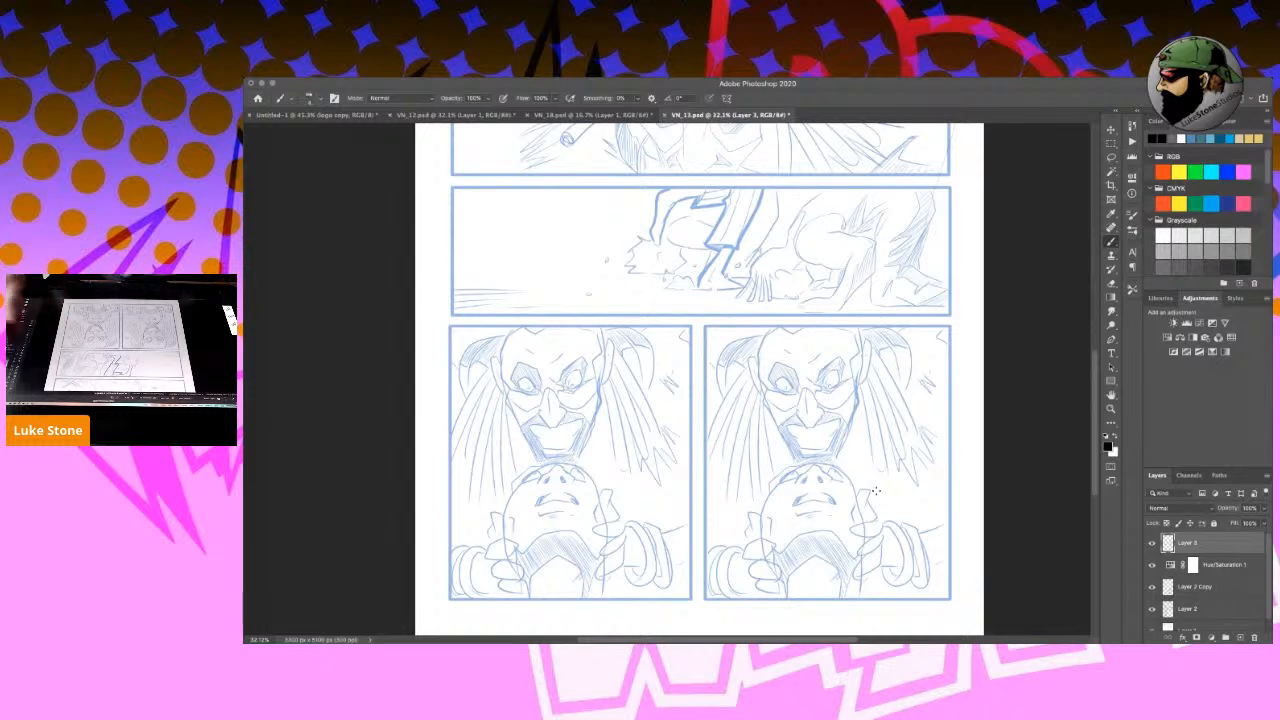
scroll(850, 452, up, 8)
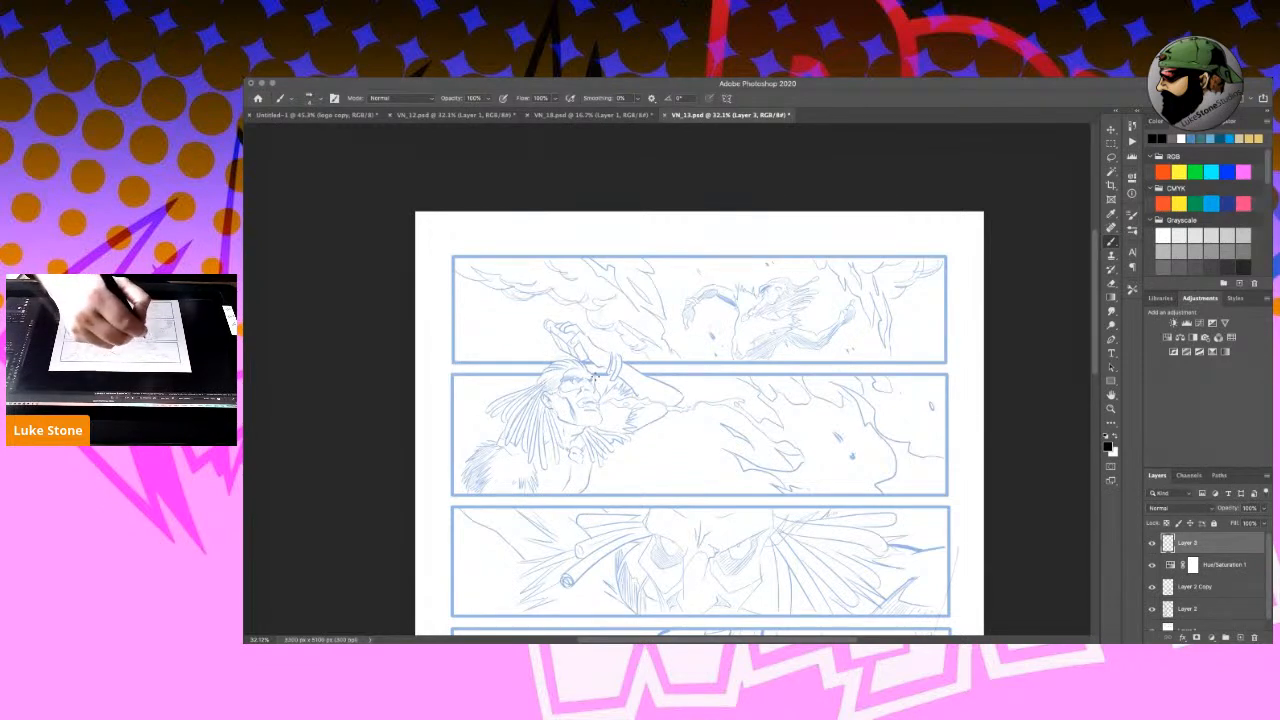
mouse_move(592, 378)
mouse_down()
mouse_move(563, 423)
mouse_move(554, 410)
mouse_move(586, 425)
mouse_move(572, 357)
mouse_move(597, 422)
mouse_up()
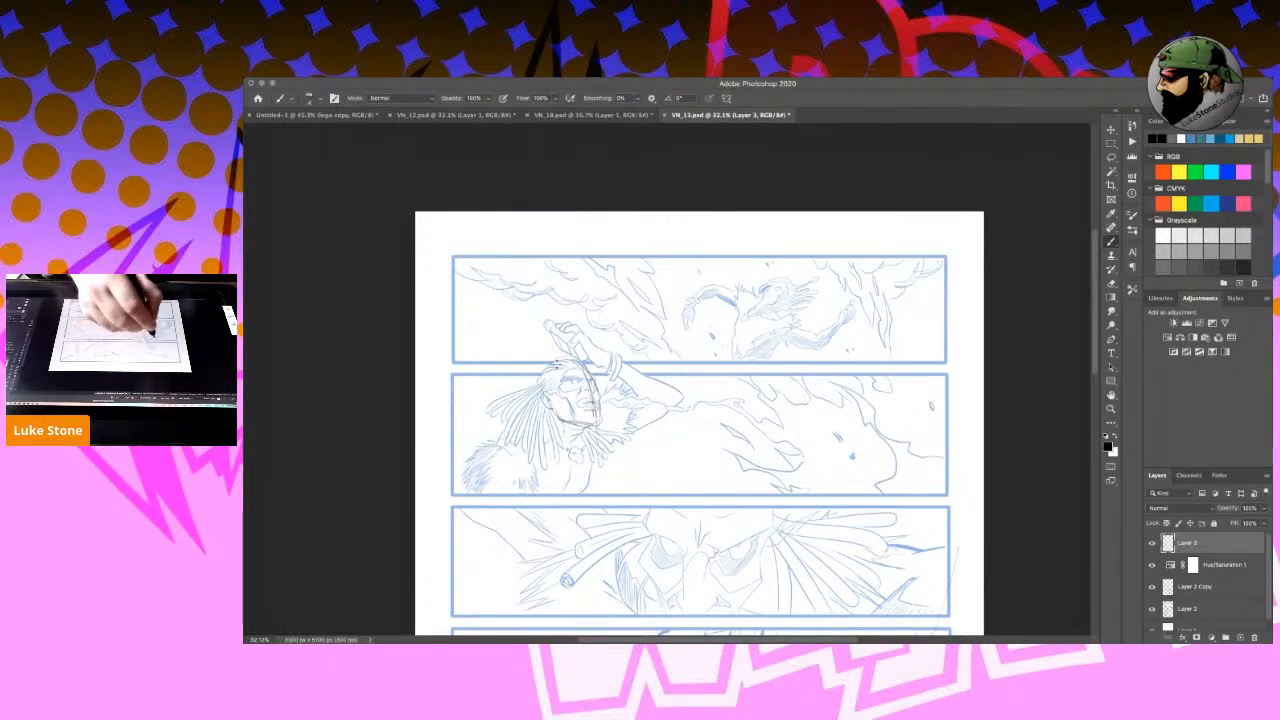
mouse_move(590, 372)
mouse_down()
mouse_move(552, 380)
mouse_move(549, 405)
mouse_up()
mouse_move(550, 350)
mouse_down()
mouse_move(590, 366)
mouse_move(545, 369)
mouse_move(540, 382)
mouse_move(589, 373)
mouse_up()
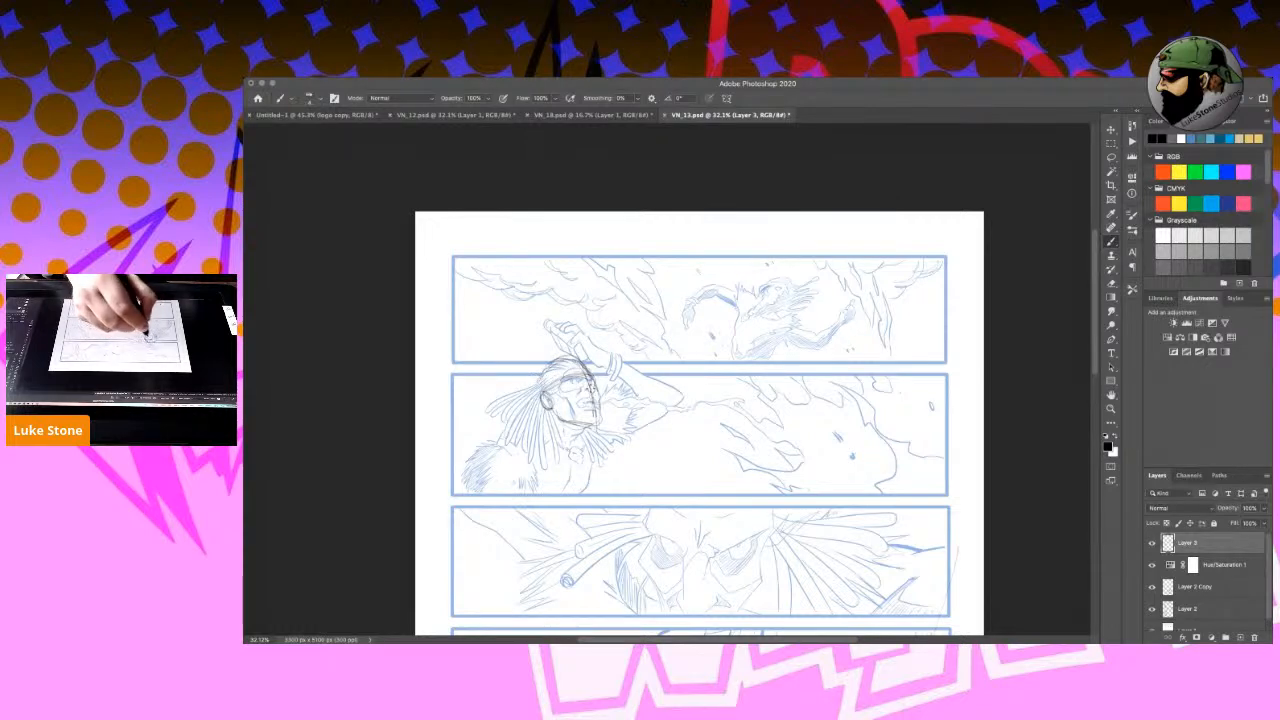
drag(580, 376, 588, 383)
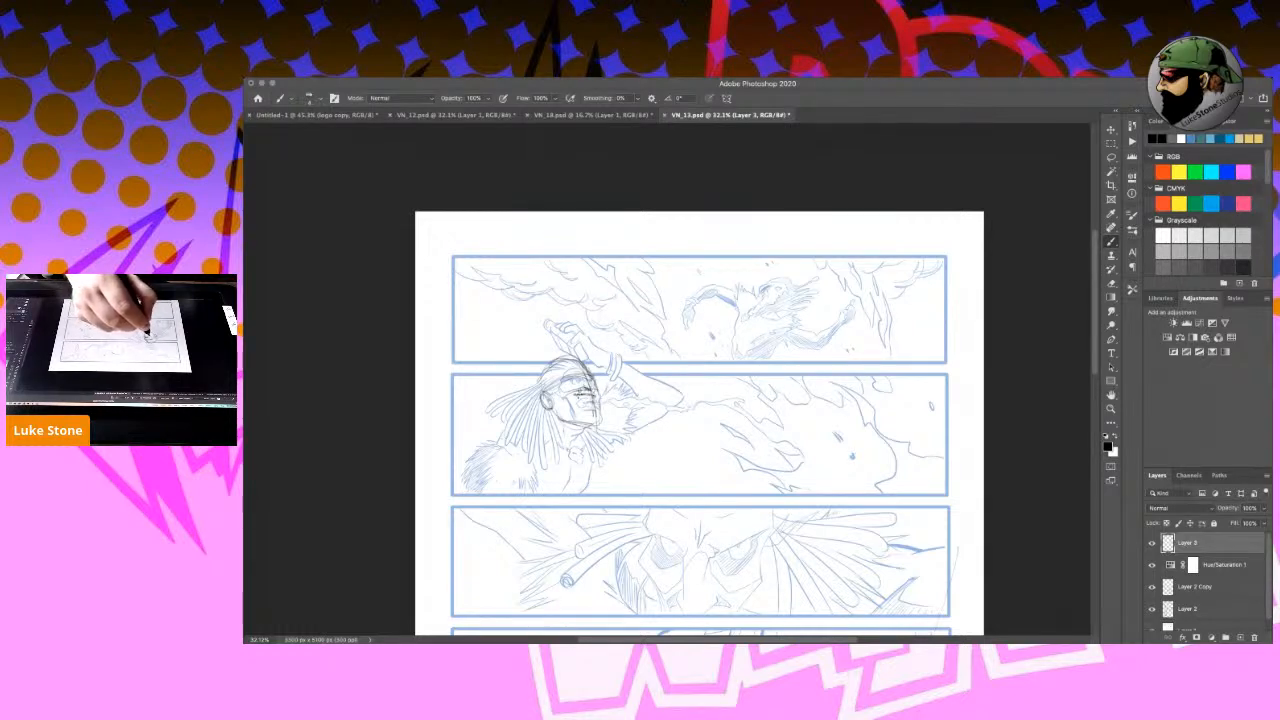
drag(575, 398, 577, 405)
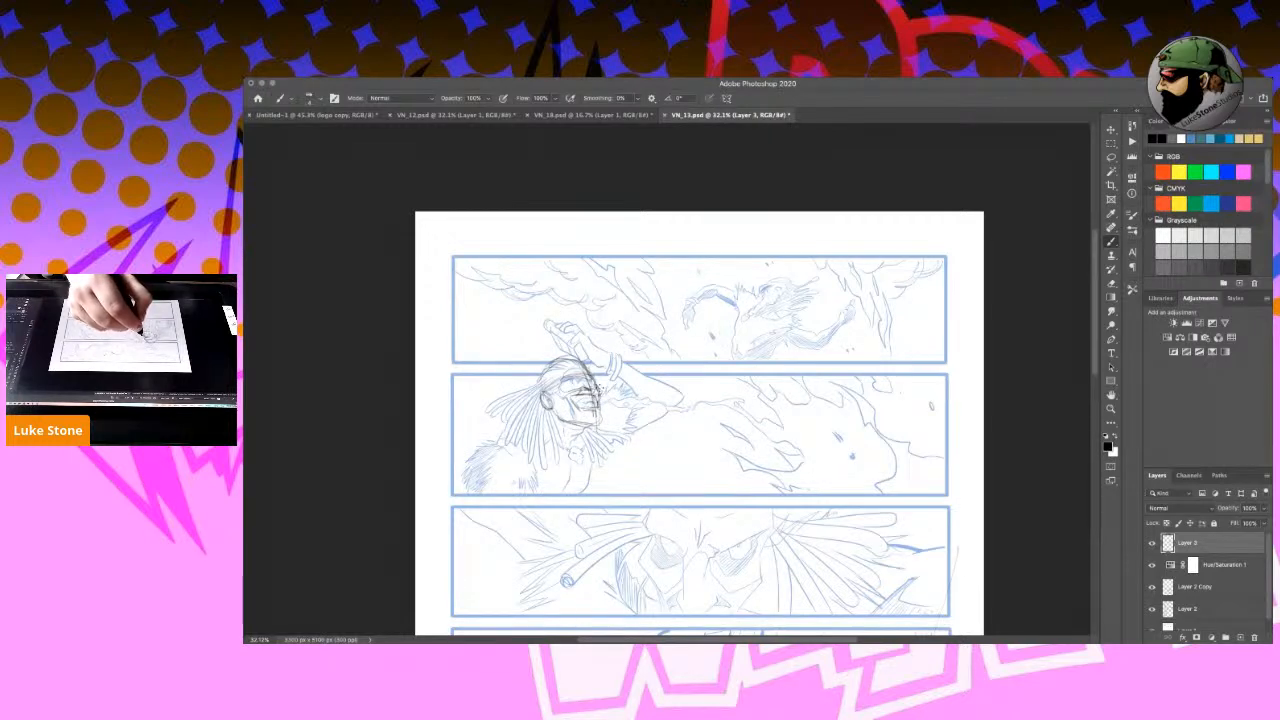
drag(588, 367, 596, 375)
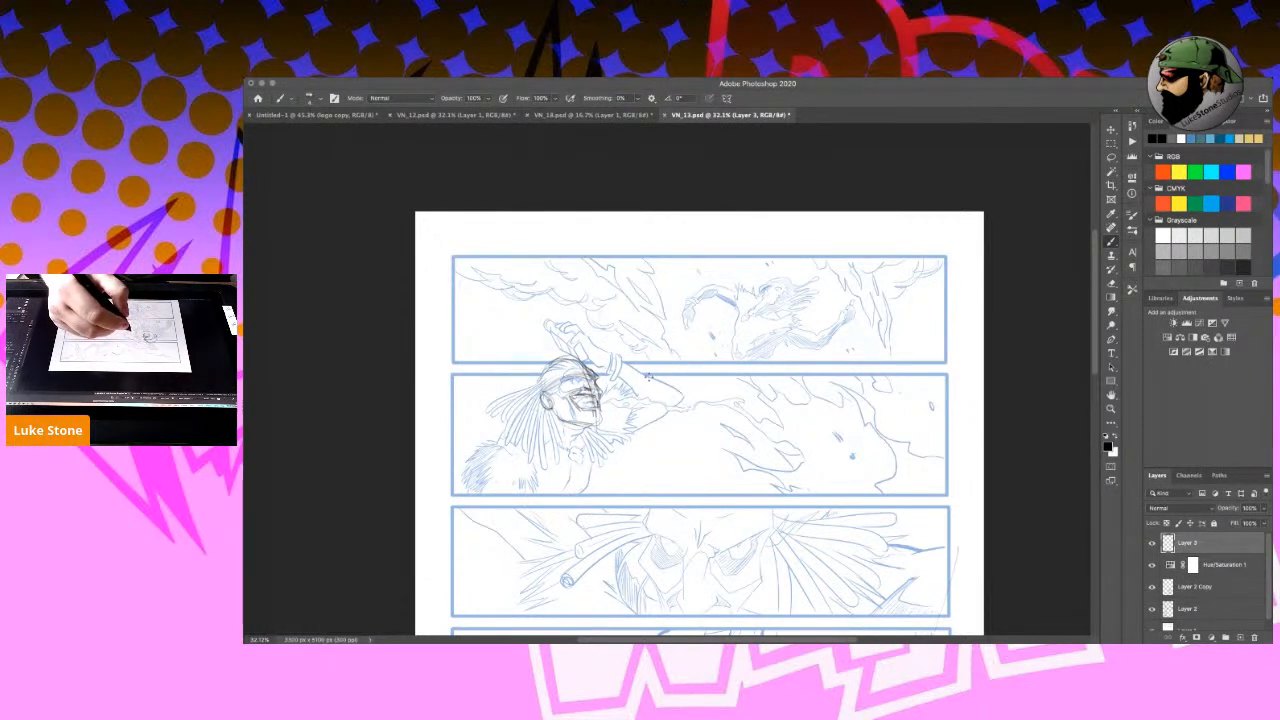
Strengthen the jaw, cheek and chin lines of the second-panel figure's head with darker brush strokes.
scroll(640, 382, up, 5)
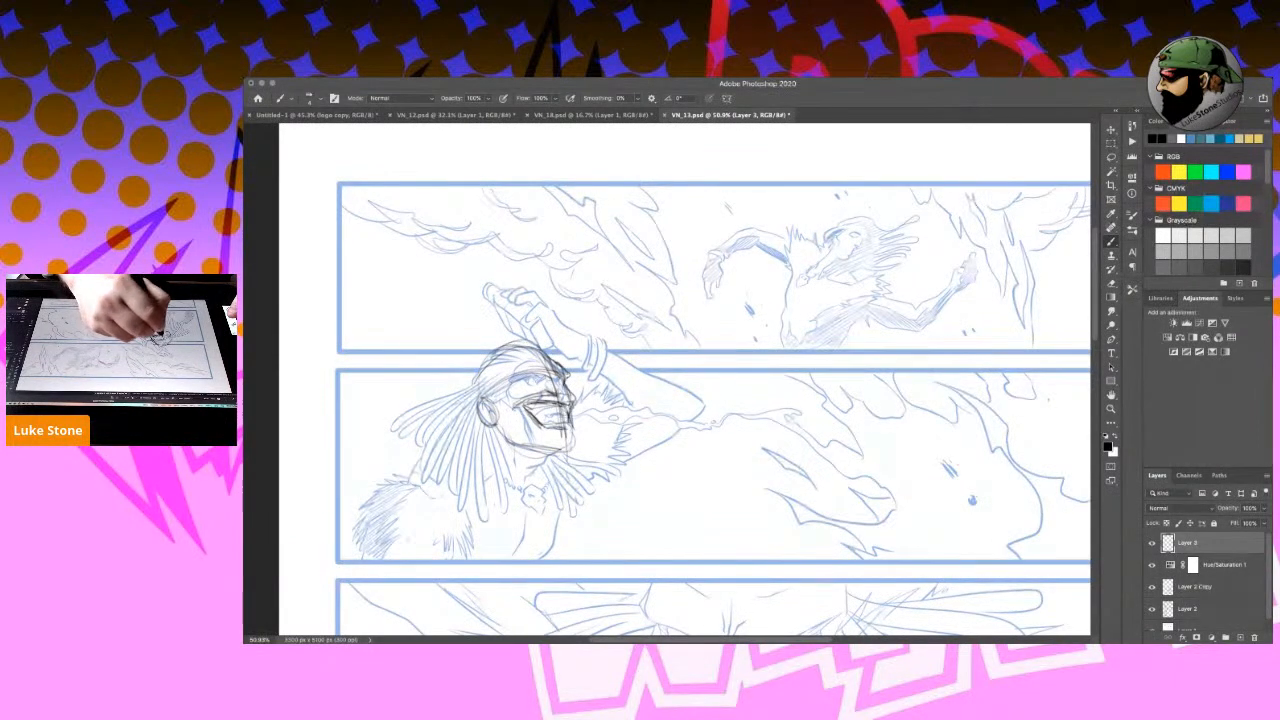
drag(498, 388, 501, 436)
mouse_move(497, 427)
mouse_down()
mouse_move(538, 454)
mouse_move(580, 442)
mouse_move(574, 430)
mouse_move(547, 448)
mouse_up()
mouse_move(514, 398)
mouse_down()
mouse_move(530, 434)
mouse_move(522, 450)
mouse_move(510, 442)
mouse_up()
mouse_move(518, 444)
mouse_down()
mouse_move(554, 464)
mouse_move(574, 452)
mouse_up()
drag(576, 422, 572, 448)
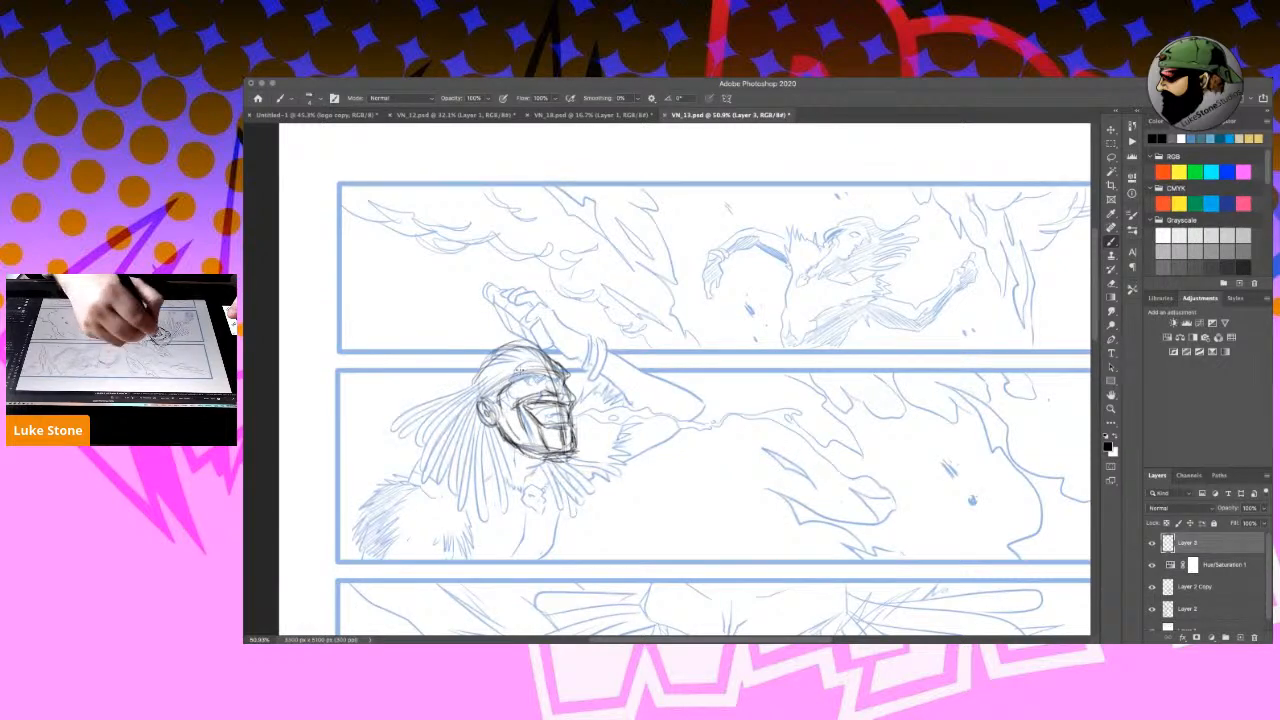
Draw the eye, brow and nose of the second-panel figure and firm up the forehead outline.
drag(518, 381, 536, 376)
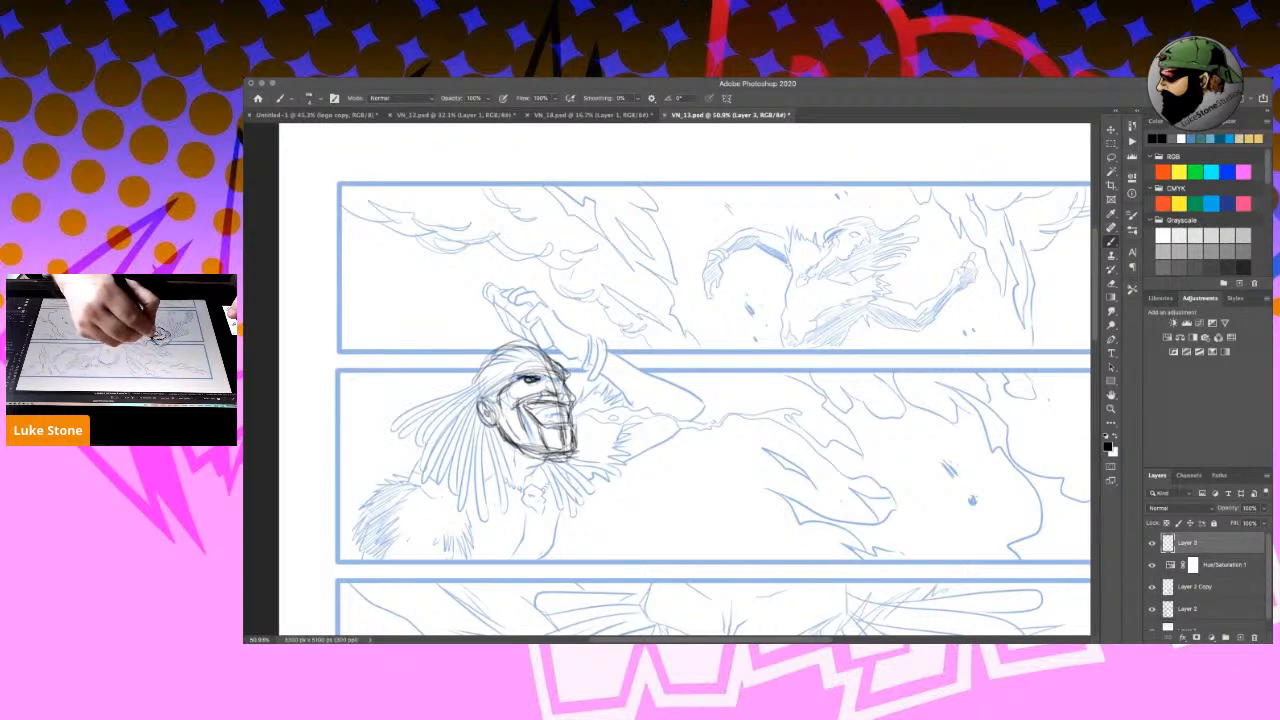
mouse_move(546, 388)
mouse_down()
mouse_move(570, 404)
mouse_move(537, 379)
mouse_move(576, 399)
mouse_move(567, 410)
mouse_up()
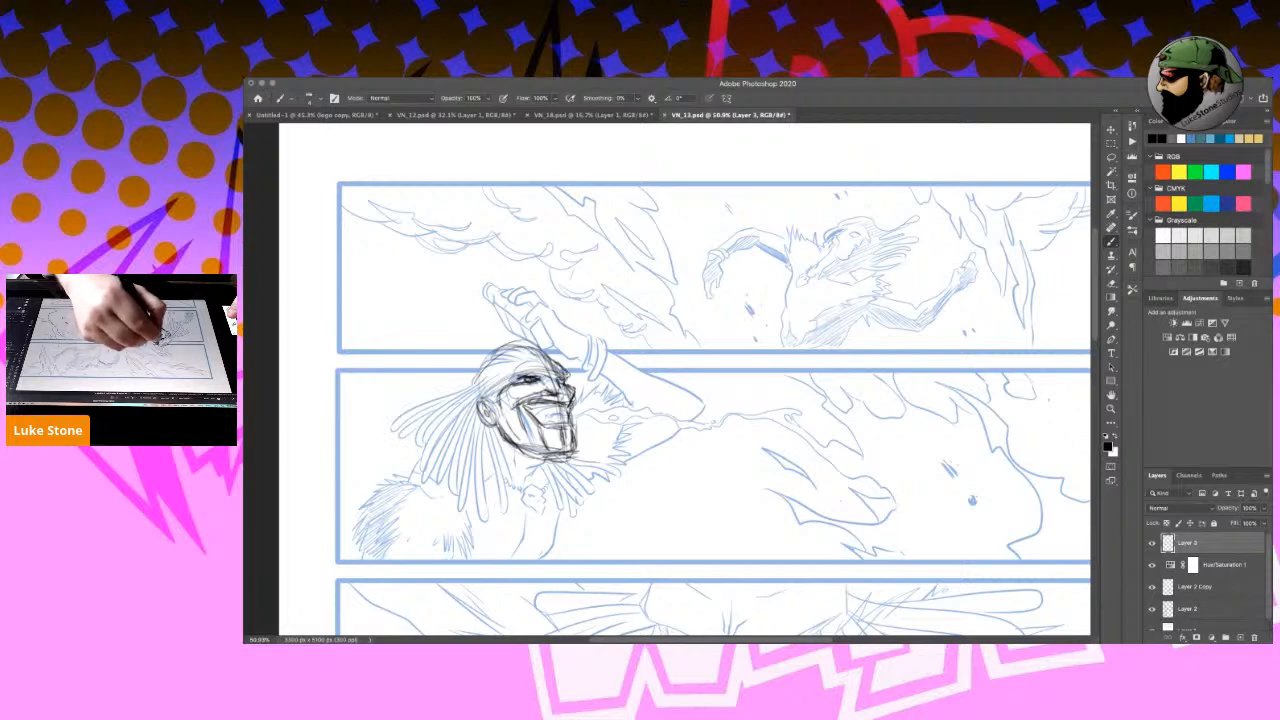
mouse_move(538, 345)
mouse_down()
mouse_move(488, 368)
mouse_move(490, 406)
mouse_up()
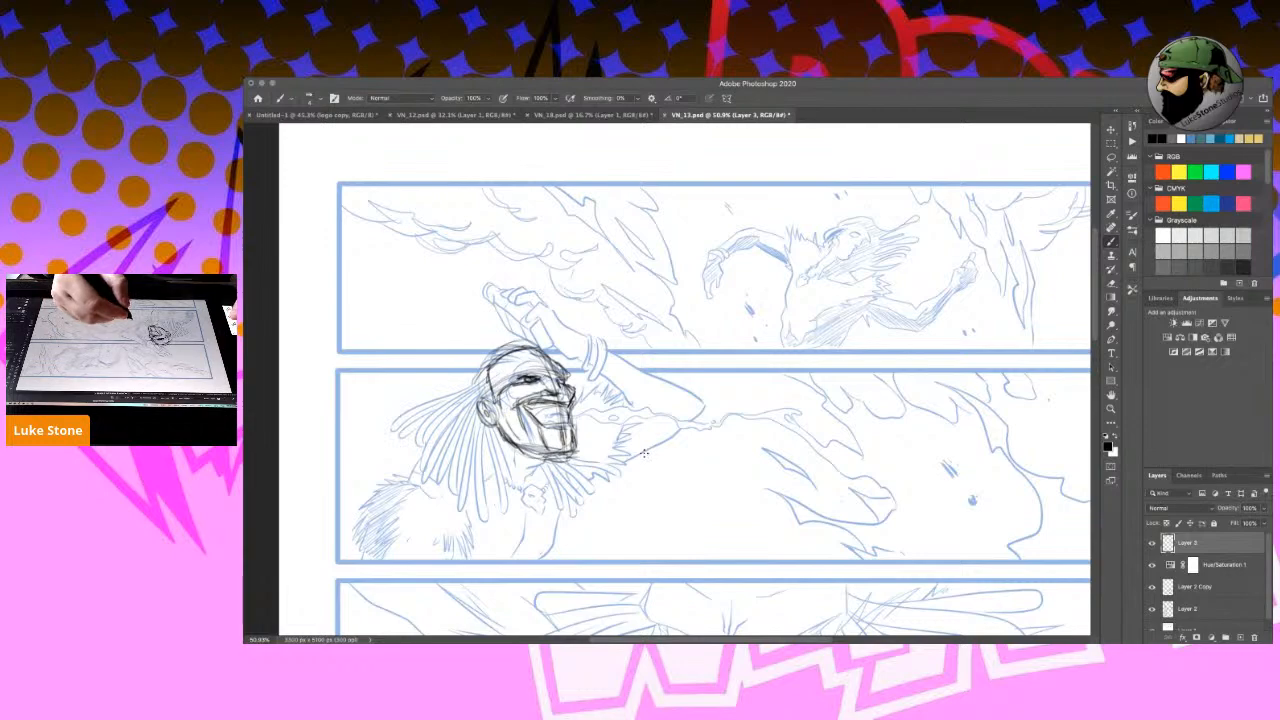
Tilt the canvas and pencil the dreadlocks hanging from the back of the second-panel figure's head, strand by strand.
key(r)
drag(712, 428, 735, 388)
key(b)
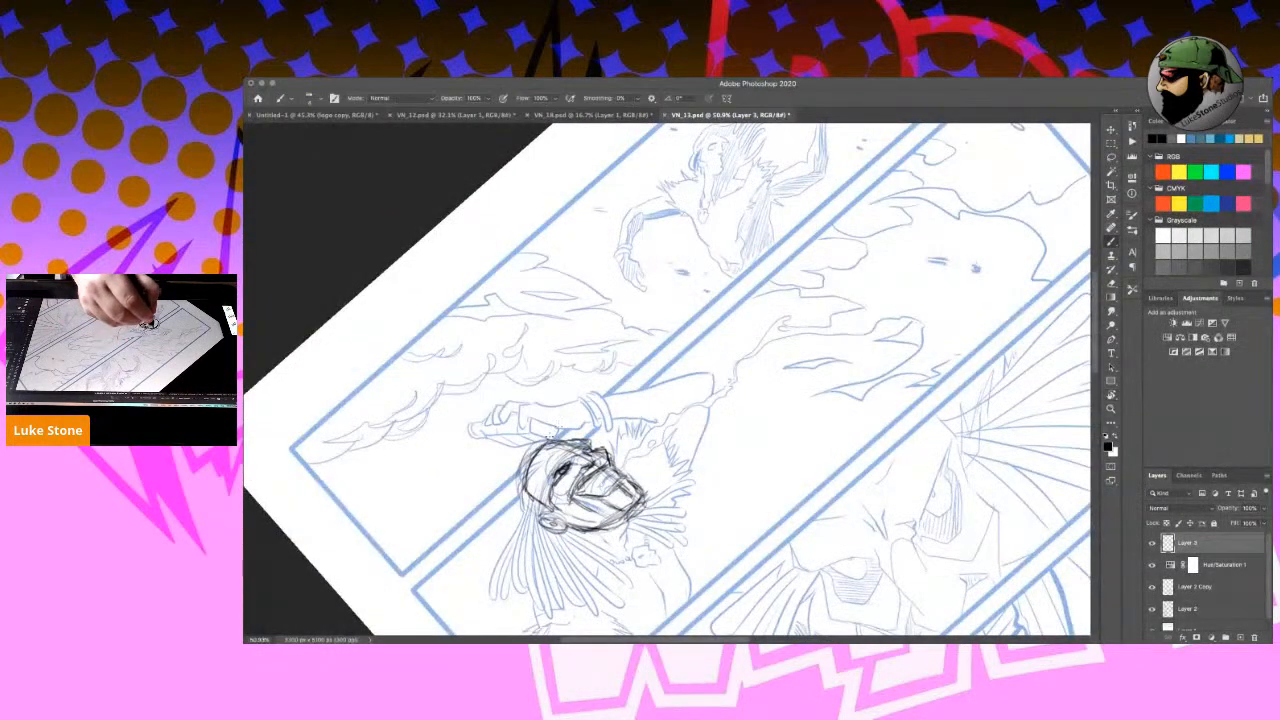
drag(520, 470, 492, 600)
mouse_move(516, 530)
mouse_down()
mouse_move(496, 600)
mouse_move(520, 608)
mouse_move(518, 596)
mouse_move(556, 622)
mouse_up()
drag(544, 576, 554, 614)
drag(530, 502, 562, 582)
drag(548, 534, 588, 612)
mouse_move(566, 558)
mouse_down()
mouse_move(600, 614)
mouse_move(614, 610)
mouse_move(606, 594)
mouse_up()
mouse_move(570, 534)
mouse_down()
mouse_move(624, 590)
mouse_move(614, 558)
mouse_move(566, 600)
mouse_up()
drag(558, 582, 582, 616)
mouse_move(538, 480)
mouse_down()
mouse_move(530, 492)
mouse_move(554, 442)
mouse_move(519, 500)
mouse_up()
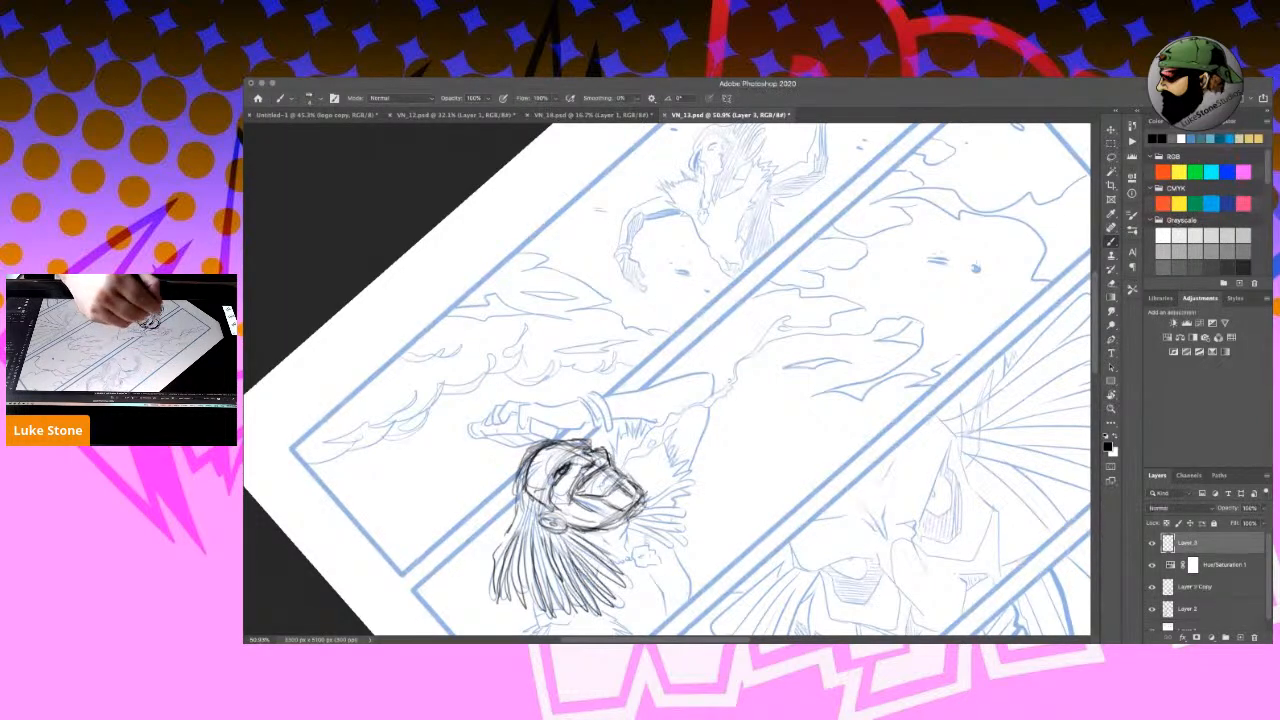
Define the figure's open mouth and trace both edges of the wavy stream running from it toward the flames.
mouse_move(606, 462)
mouse_down()
mouse_move(587, 489)
mouse_move(622, 490)
mouse_move(616, 480)
mouse_up()
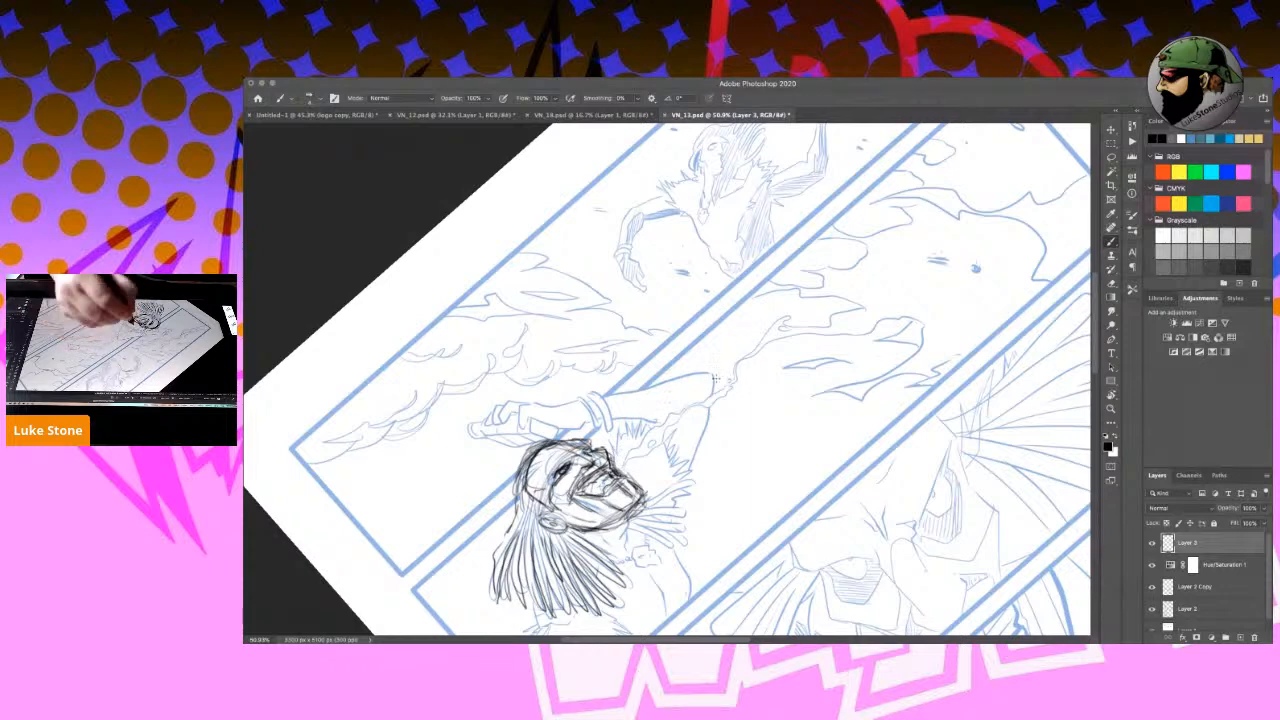
drag(614, 466, 638, 446)
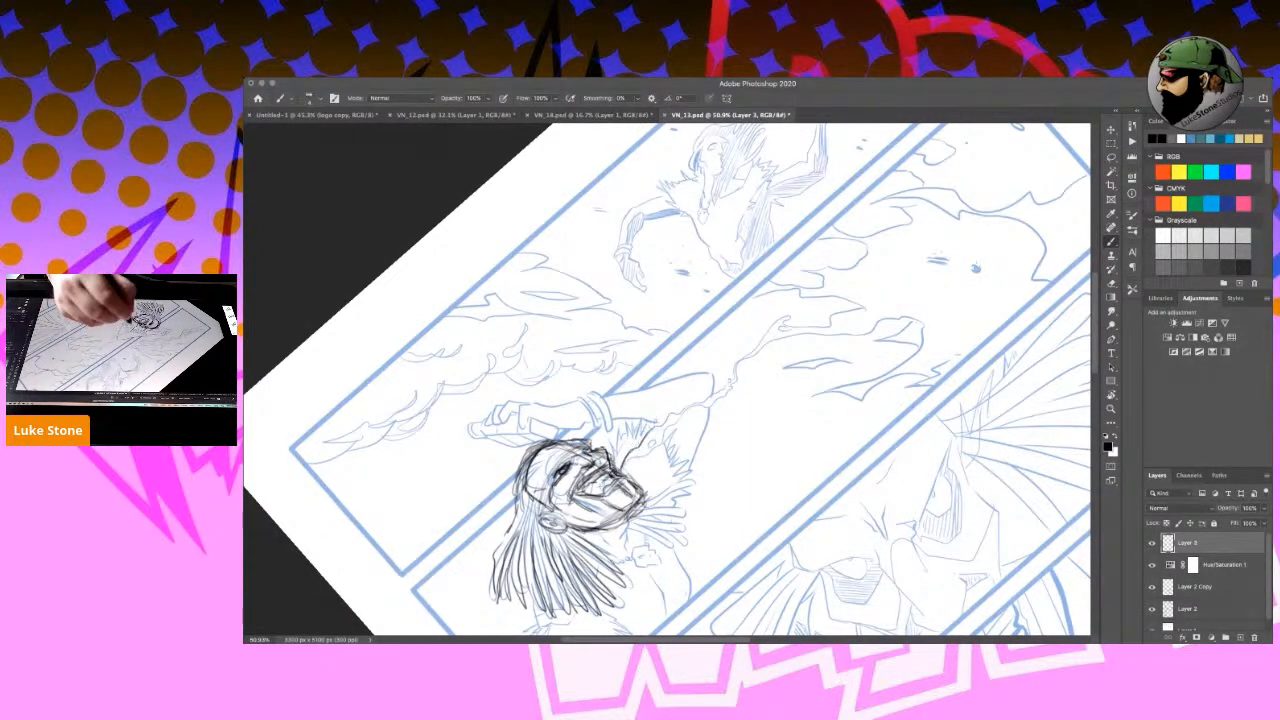
mouse_move(611, 463)
mouse_down()
mouse_move(652, 450)
mouse_move(674, 409)
mouse_move(739, 380)
mouse_move(745, 354)
mouse_move(788, 321)
mouse_move(868, 306)
mouse_up()
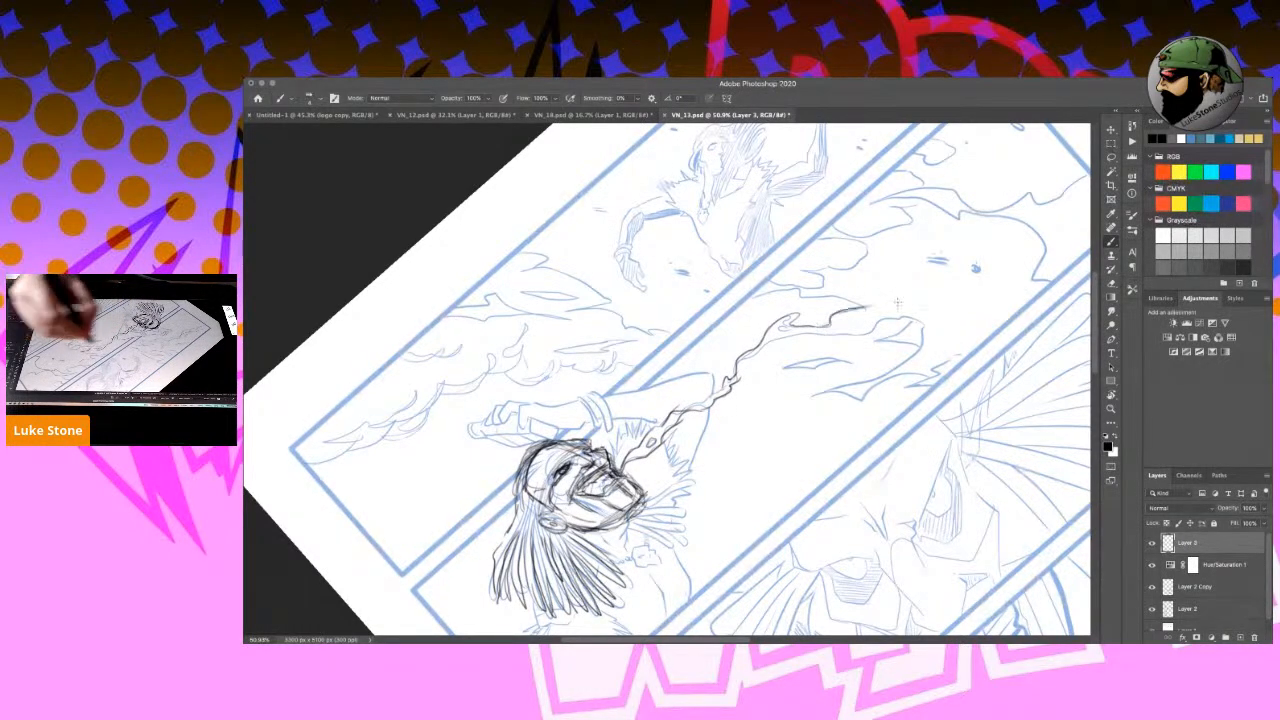
mouse_move(734, 384)
mouse_down()
mouse_move(767, 347)
mouse_move(870, 322)
mouse_up()
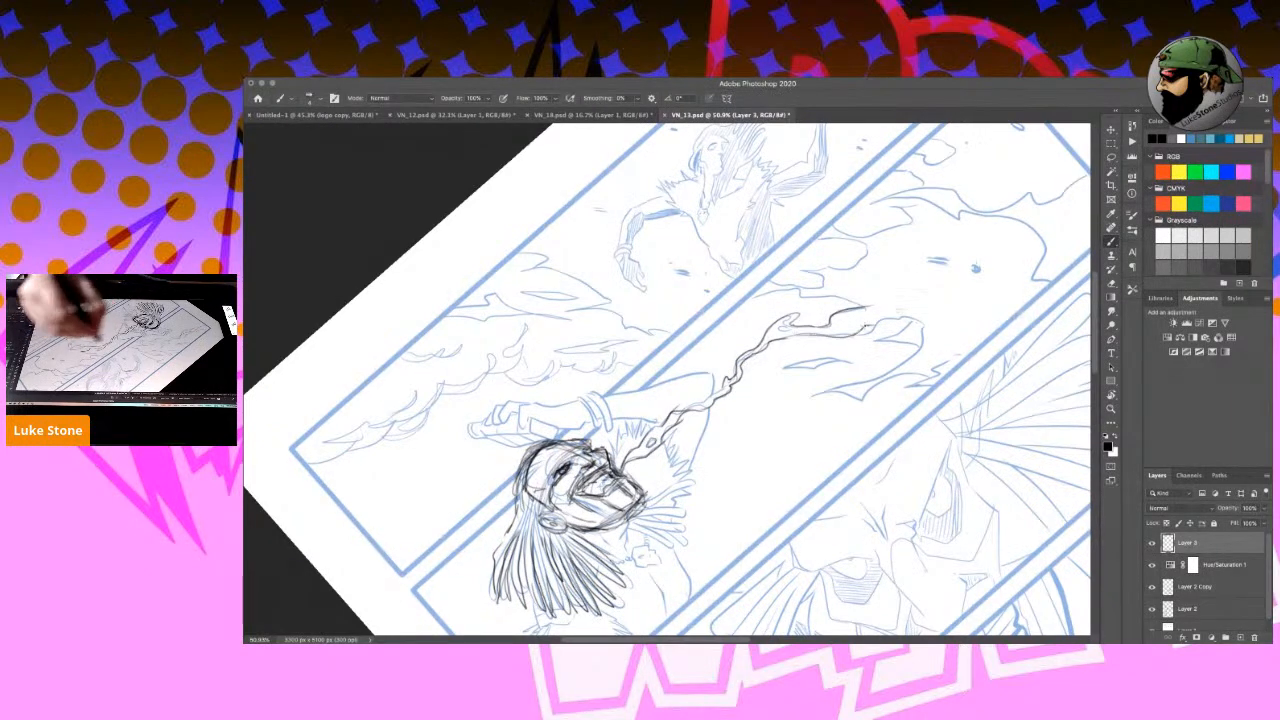
mouse_move(726, 380)
mouse_down()
mouse_move(680, 414)
mouse_move(708, 376)
mouse_up()
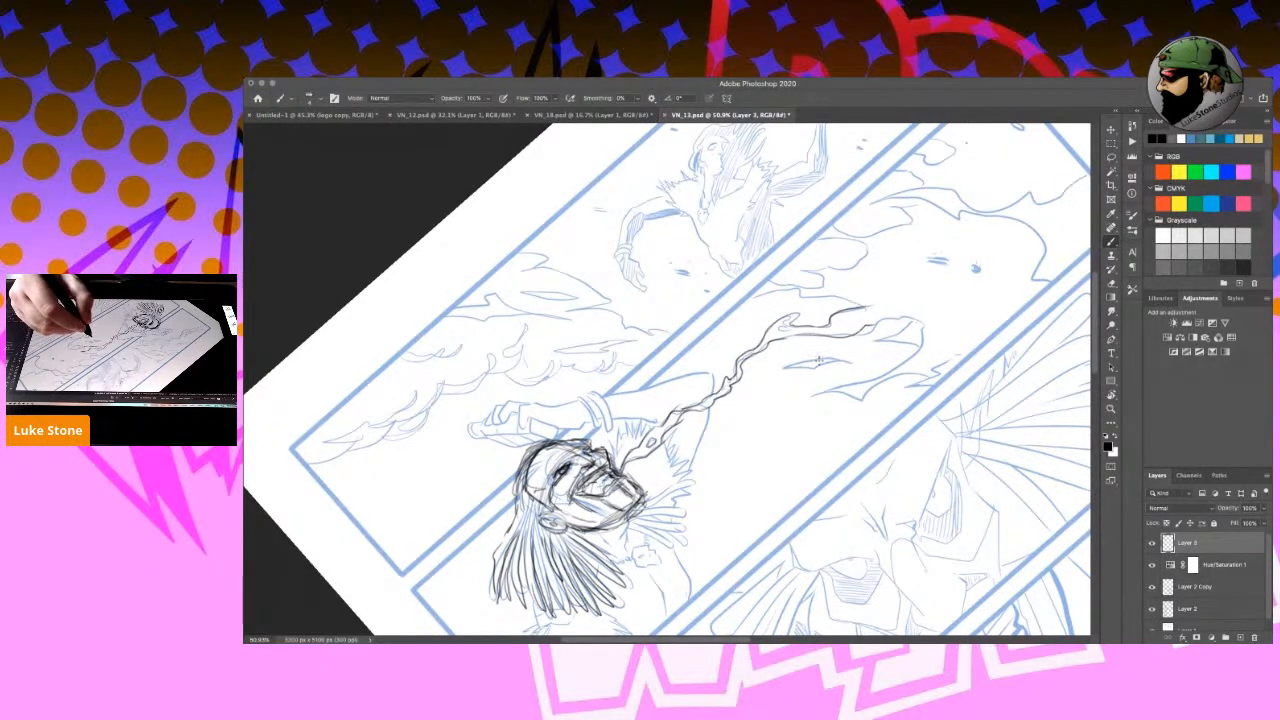
Rotate the view and redraw the second-panel figure's raised fist gripping the short handle above the head.
key(r)
mouse_move(810, 316)
mouse_down()
mouse_move(822, 313)
mouse_move(834, 393)
mouse_move(809, 467)
mouse_up()
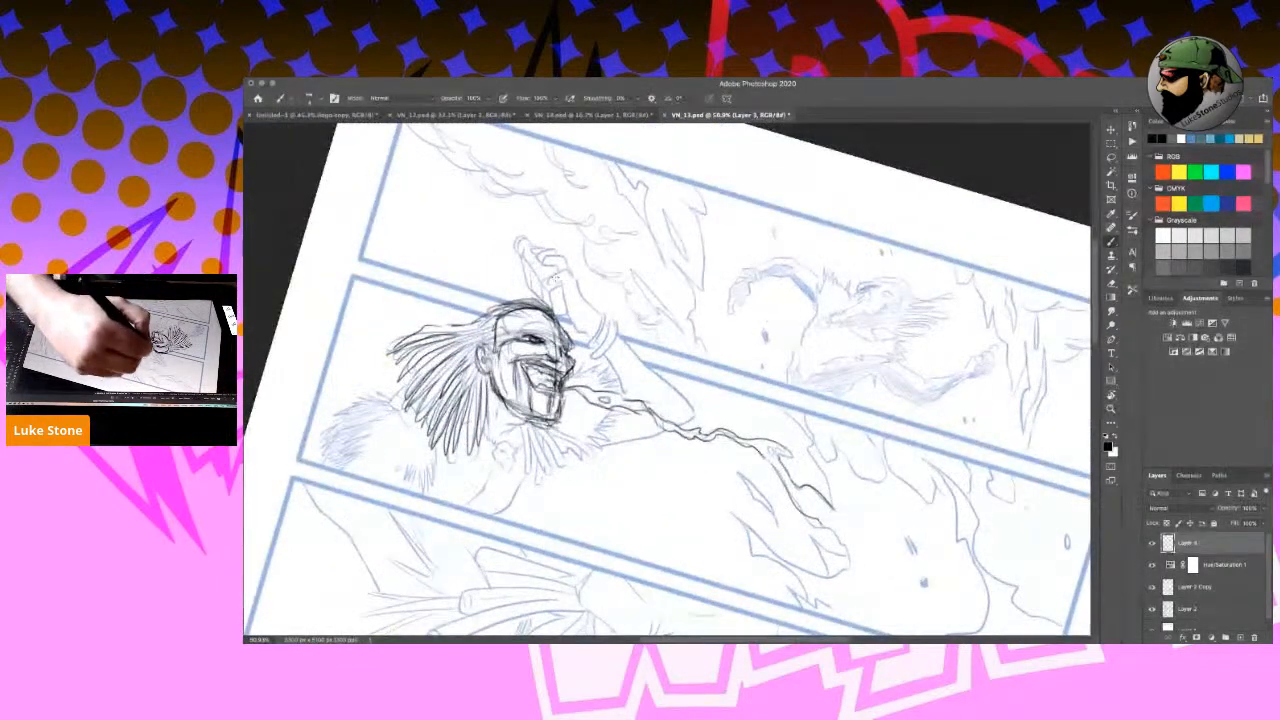
mouse_move(521, 255)
mouse_down()
mouse_move(522, 284)
mouse_move(568, 318)
mouse_move(554, 318)
mouse_up()
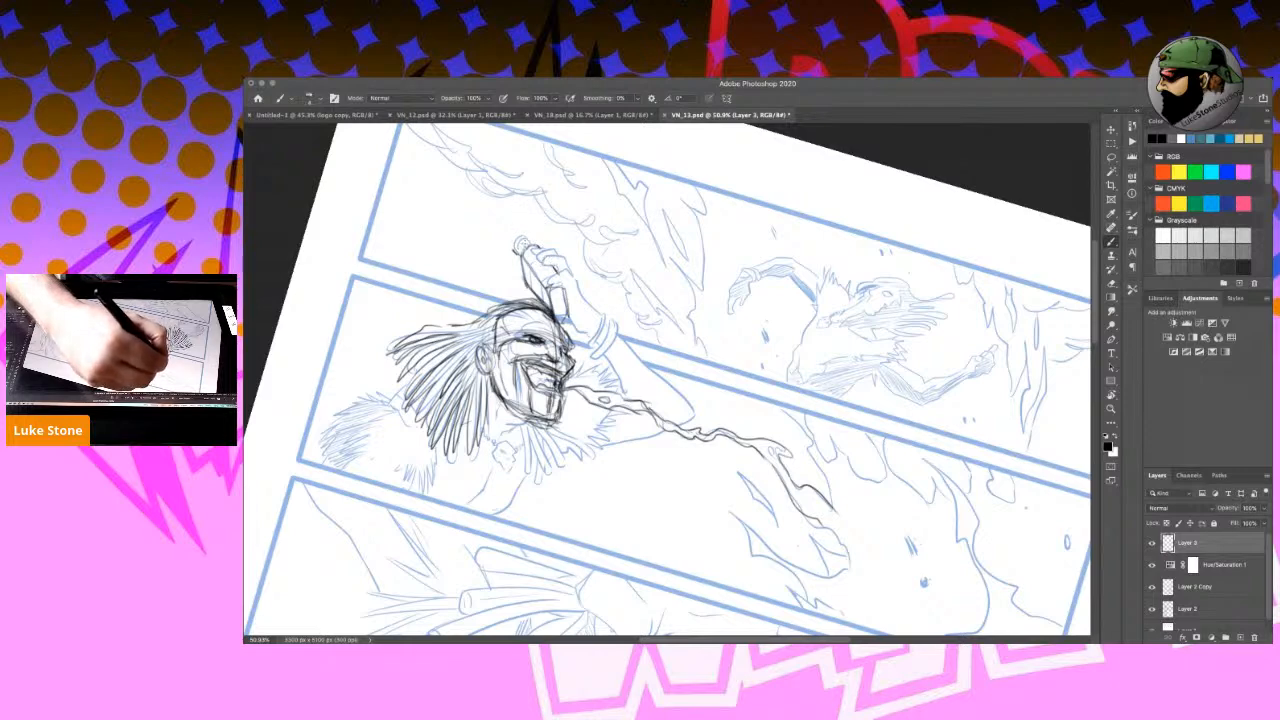
mouse_move(526, 242)
mouse_down()
mouse_move(516, 260)
mouse_move(532, 288)
mouse_up()
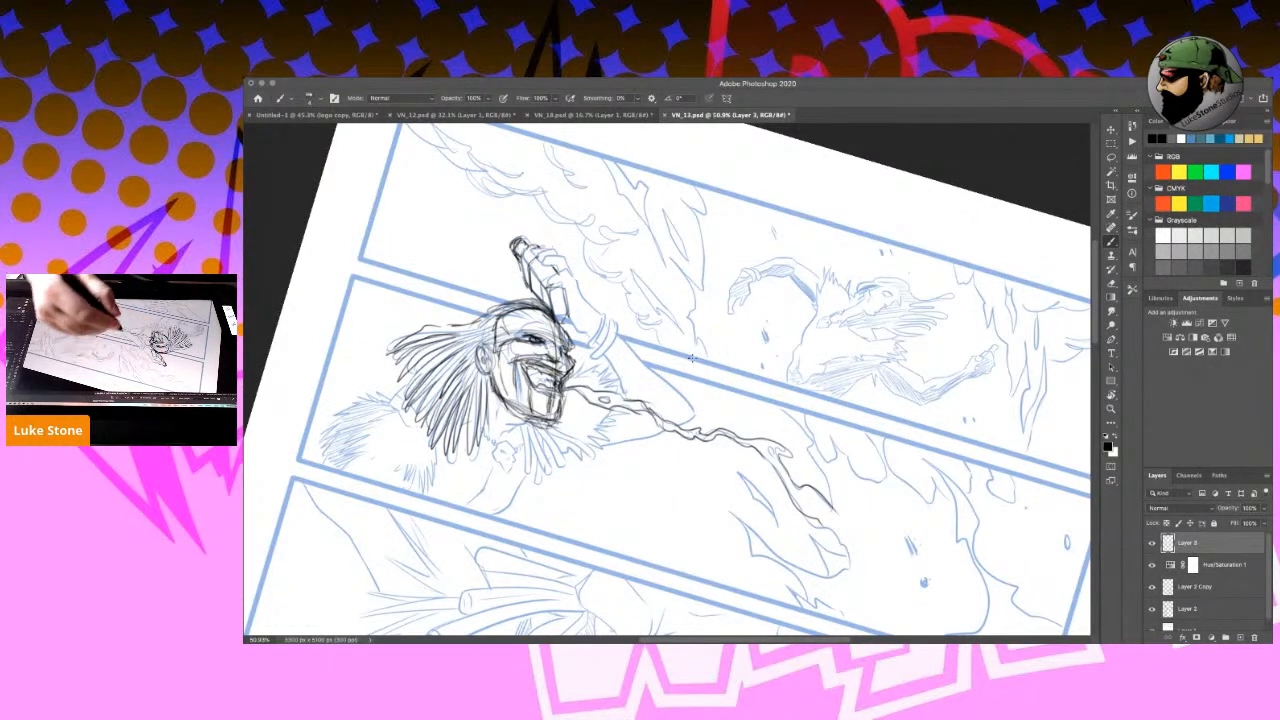
Turn the canvas to suit the raised arm and pencil its forearm, elbow, wrist bracelets and fingers.
key(r)
mouse_move(818, 467)
mouse_down()
mouse_move(832, 428)
mouse_move(750, 252)
mouse_move(680, 238)
mouse_up()
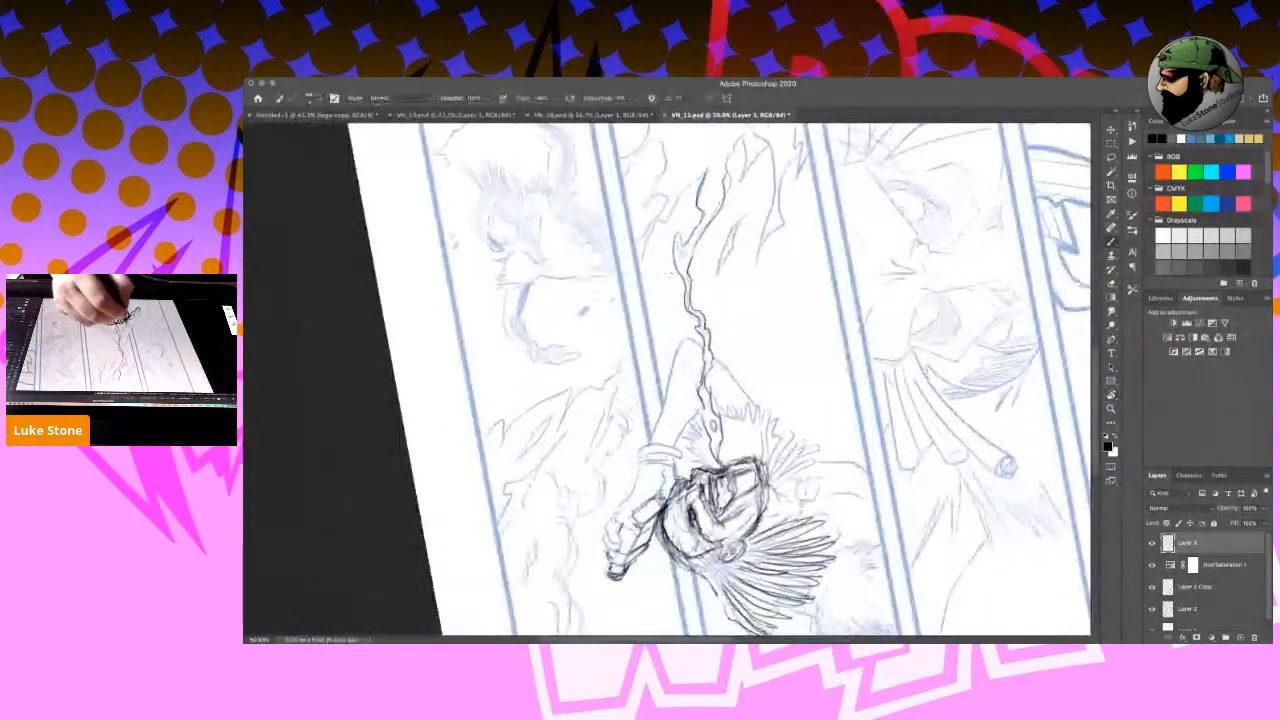
mouse_move(688, 336)
mouse_down()
mouse_move(648, 452)
mouse_move(668, 386)
mouse_up()
mouse_move(712, 348)
mouse_down()
mouse_move(762, 414)
mouse_move(672, 396)
mouse_move(688, 424)
mouse_move(664, 472)
mouse_up()
drag(664, 402, 642, 472)
drag(658, 426, 638, 478)
drag(642, 466, 618, 516)
drag(668, 466, 658, 494)
drag(678, 464, 638, 499)
mouse_move(619, 490)
mouse_down()
mouse_move(639, 503)
mouse_move(616, 526)
mouse_move(630, 540)
mouse_move(638, 514)
mouse_move(606, 546)
mouse_move(606, 574)
mouse_move(626, 508)
mouse_up()
drag(646, 452, 686, 454)
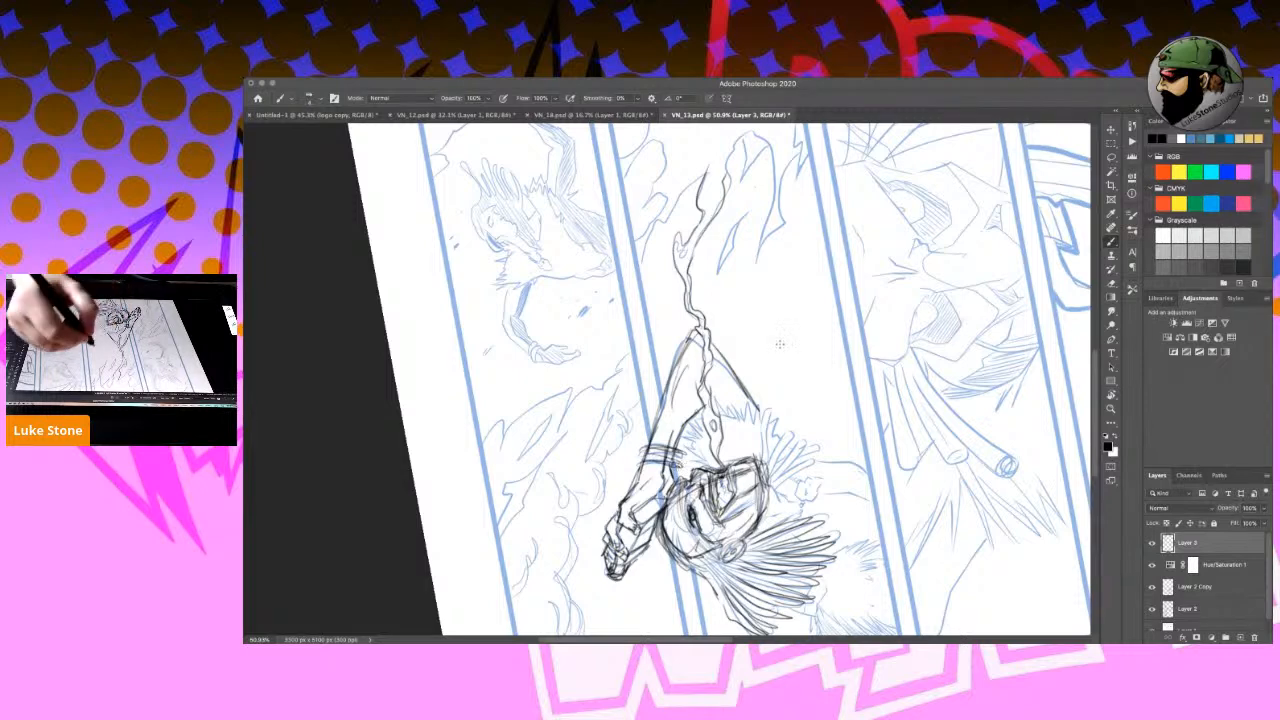
Reinforce the contours of the second-panel figure's raised arm around the elbow and along the forearm.
drag(746, 362, 724, 392)
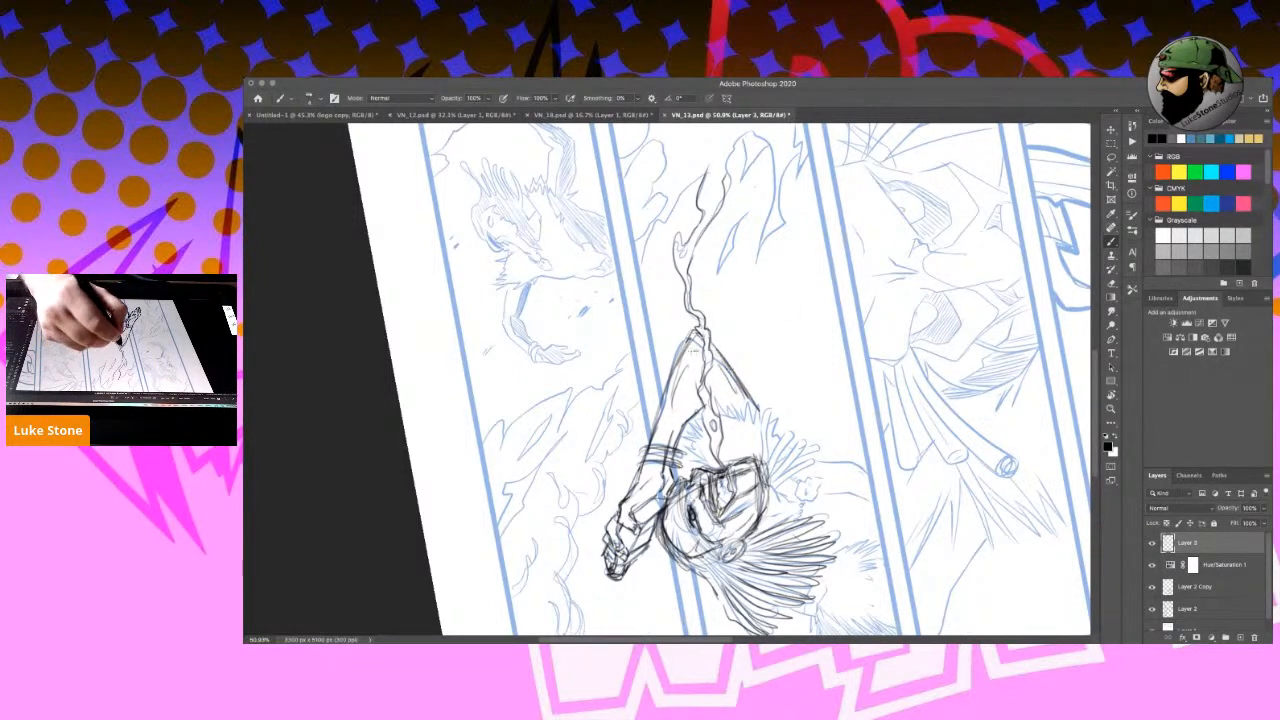
drag(698, 332, 656, 410)
drag(684, 356, 652, 438)
Rotate the view back and draw the locks under the chin, the chest contour, the pendant cord and the jagged fur collar.
key(r)
drag(847, 305, 780, 540)
mouse_move(590, 496)
mouse_down()
mouse_move(616, 528)
mouse_move(586, 512)
mouse_move(618, 540)
mouse_up()
mouse_move(586, 498)
mouse_down()
mouse_move(616, 514)
mouse_move(572, 536)
mouse_move(588, 540)
mouse_up()
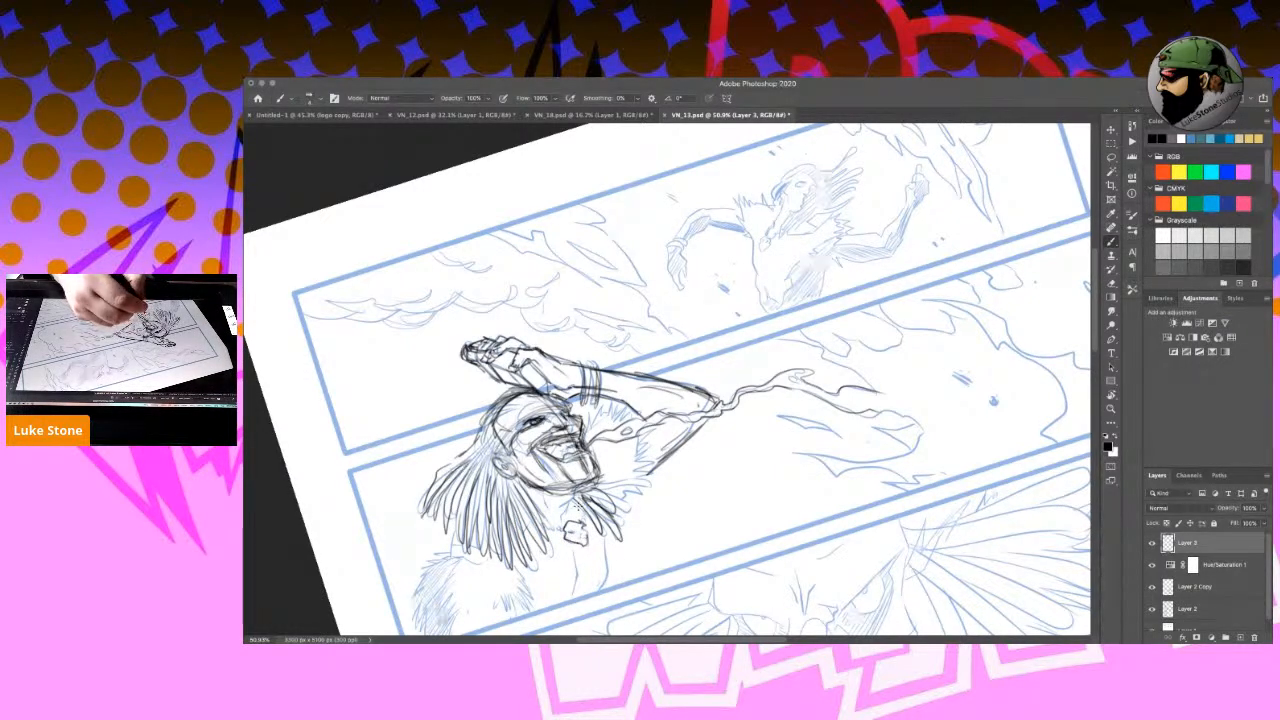
mouse_move(579, 491)
mouse_down()
mouse_move(561, 519)
mouse_move(541, 502)
mouse_up()
mouse_move(543, 496)
mouse_down()
mouse_move(550, 513)
mouse_move(540, 496)
mouse_move(599, 527)
mouse_move(598, 595)
mouse_up()
drag(616, 492, 634, 494)
drag(641, 488, 614, 500)
mouse_move(584, 422)
mouse_down()
mouse_move(620, 396)
mouse_move(644, 404)
mouse_move(652, 480)
mouse_move(620, 524)
mouse_up()
drag(558, 514, 554, 524)
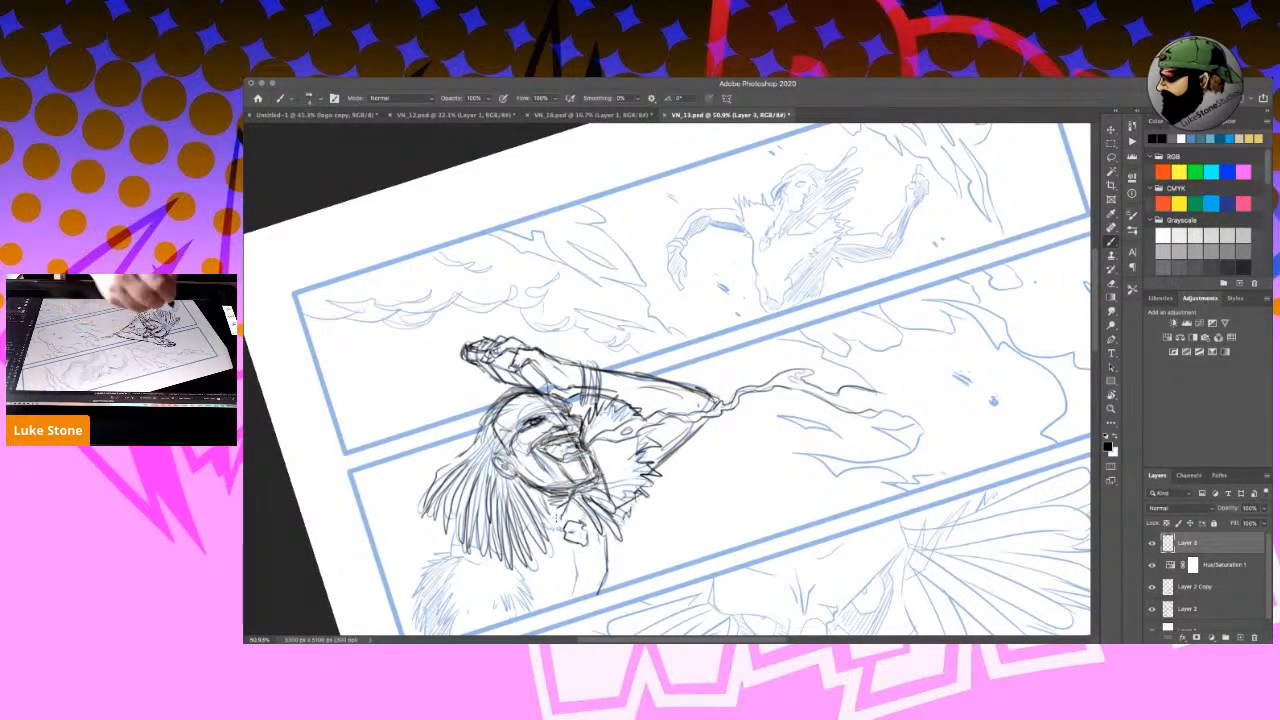
Outline the furry shoulder piece with short ragged strokes and add the necklace and chest lines of the second-panel figure.
mouse_move(462, 530)
mouse_down()
mouse_move(423, 562)
mouse_move(412, 634)
mouse_up()
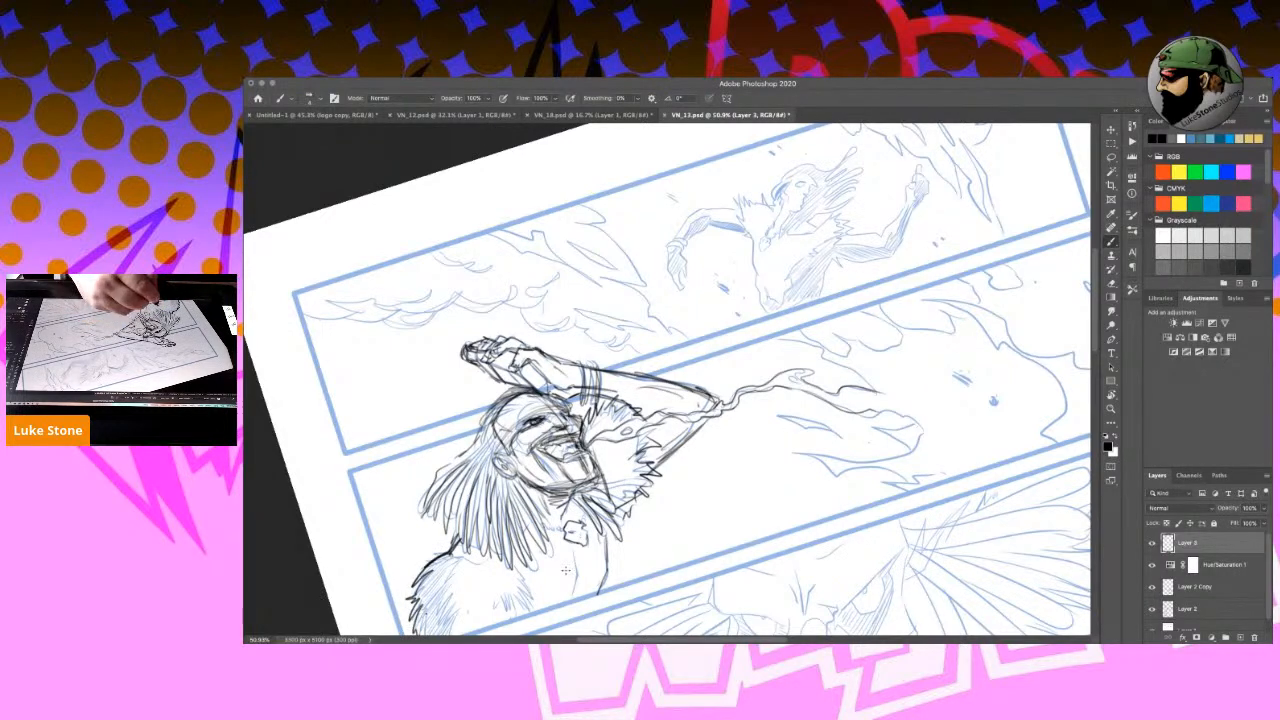
drag(528, 564, 508, 604)
drag(530, 594, 520, 624)
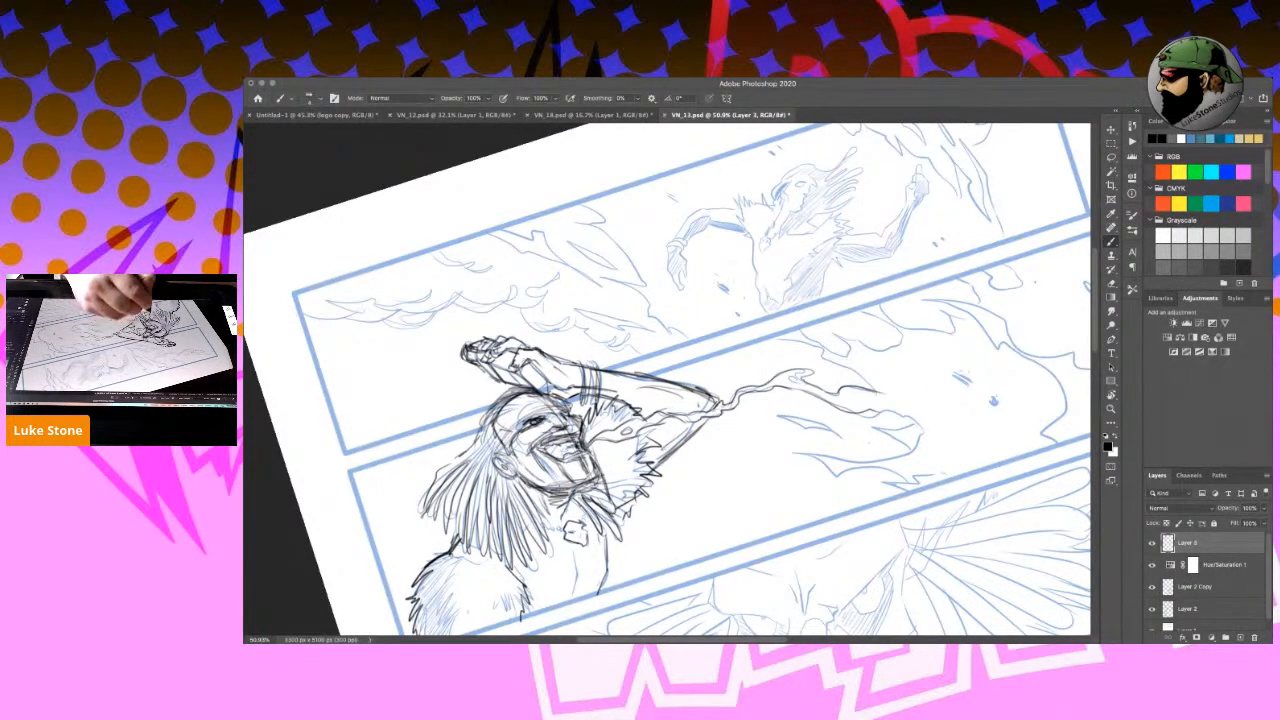
drag(540, 524, 576, 590)
drag(588, 564, 570, 606)
Darken the underside of the raised arm and pencil the lower flame tongues in the middle of the second panel.
drag(655, 465, 699, 418)
drag(652, 467, 716, 413)
drag(876, 428, 920, 446)
mouse_move(802, 454)
mouse_down()
mouse_move(850, 466)
mouse_move(840, 478)
mouse_move(918, 486)
mouse_up()
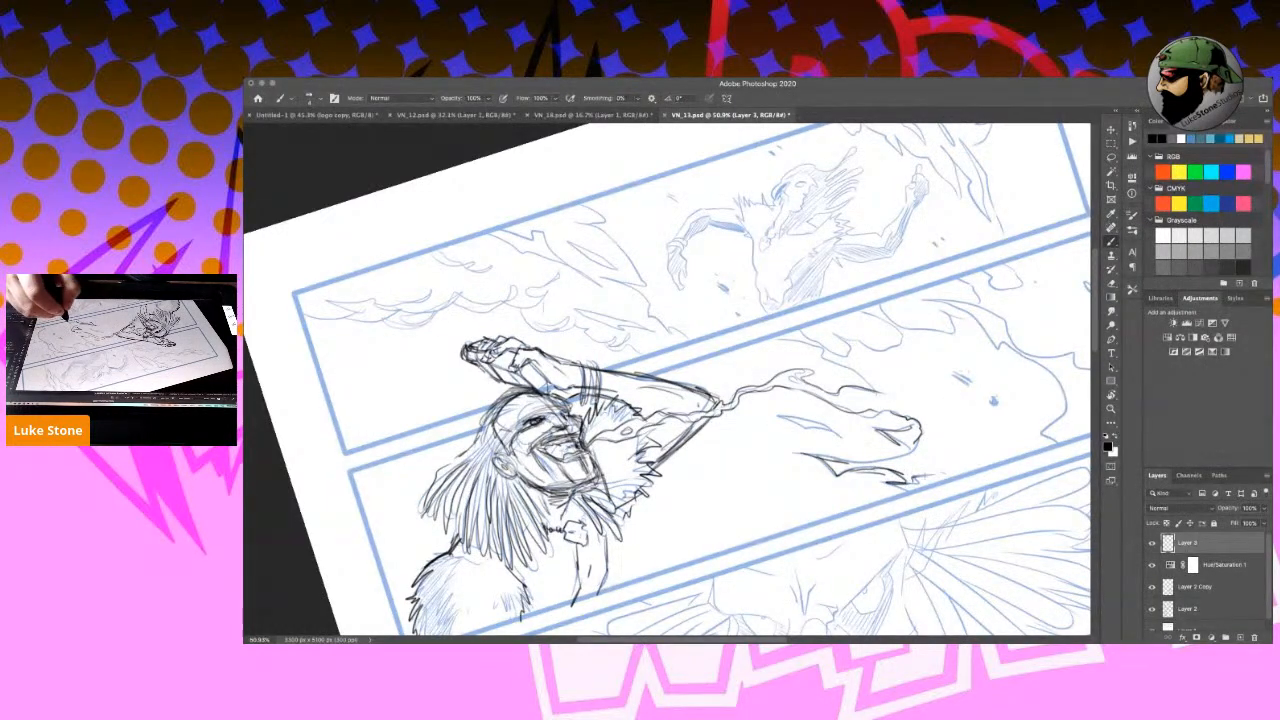
mouse_move(778, 416)
mouse_down()
mouse_move(882, 416)
mouse_move(889, 462)
mouse_move(917, 444)
mouse_up()
drag(806, 379, 826, 389)
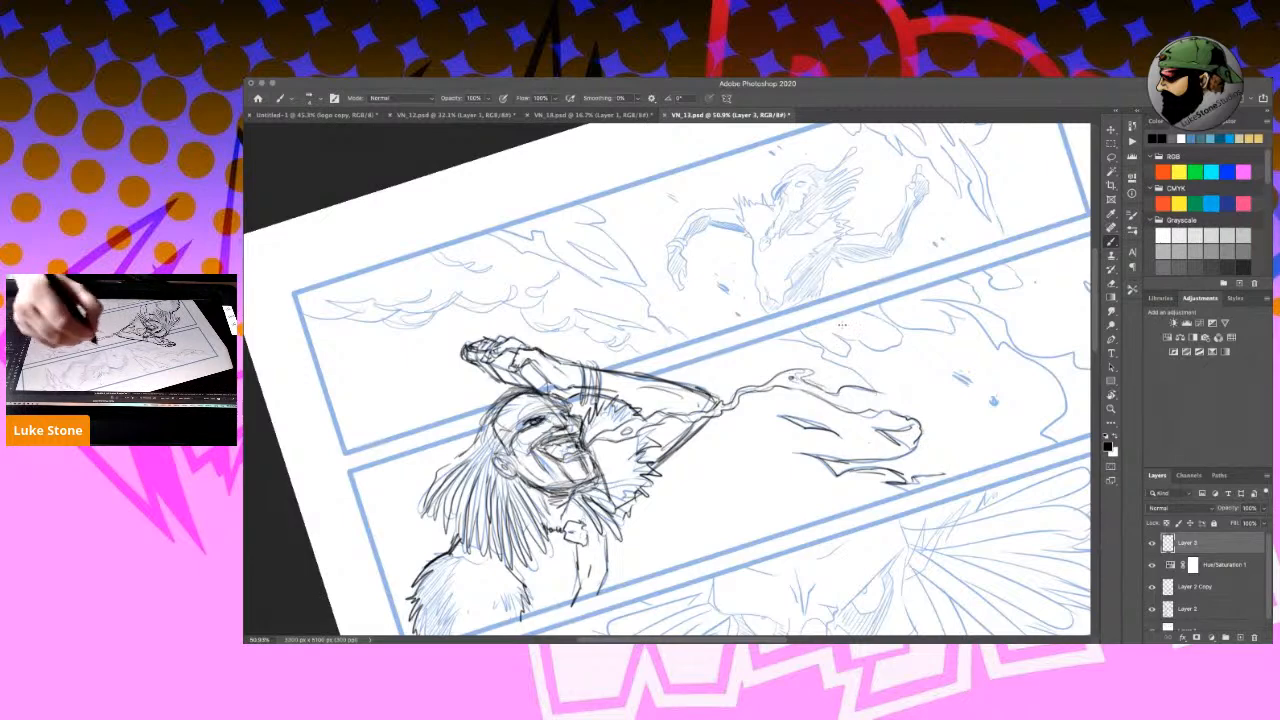
Trace the upper flame edges, the small dark marks inside the fire and the long line beneath it.
drag(778, 337, 882, 396)
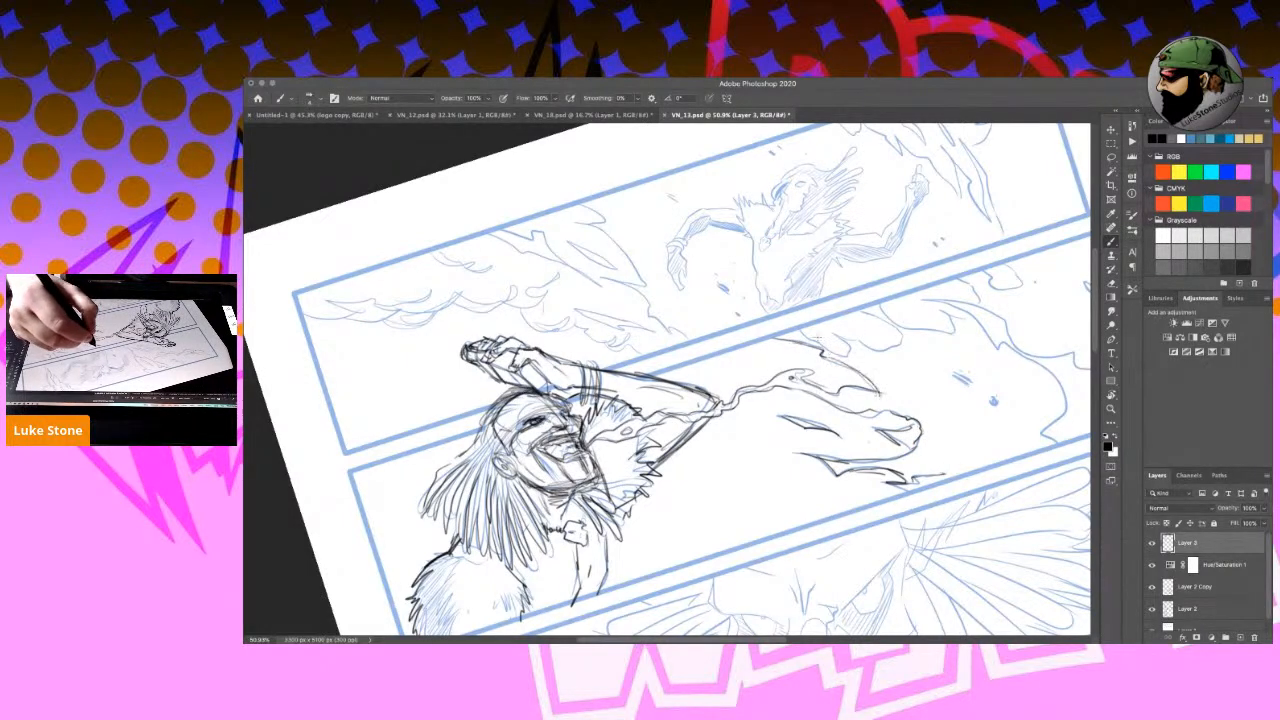
mouse_move(807, 335)
mouse_down()
mouse_move(850, 350)
mouse_move(928, 330)
mouse_move(998, 336)
mouse_move(1004, 352)
mouse_up()
drag(952, 294, 1030, 352)
drag(954, 372, 980, 390)
drag(994, 394, 1000, 408)
drag(976, 456, 752, 469)
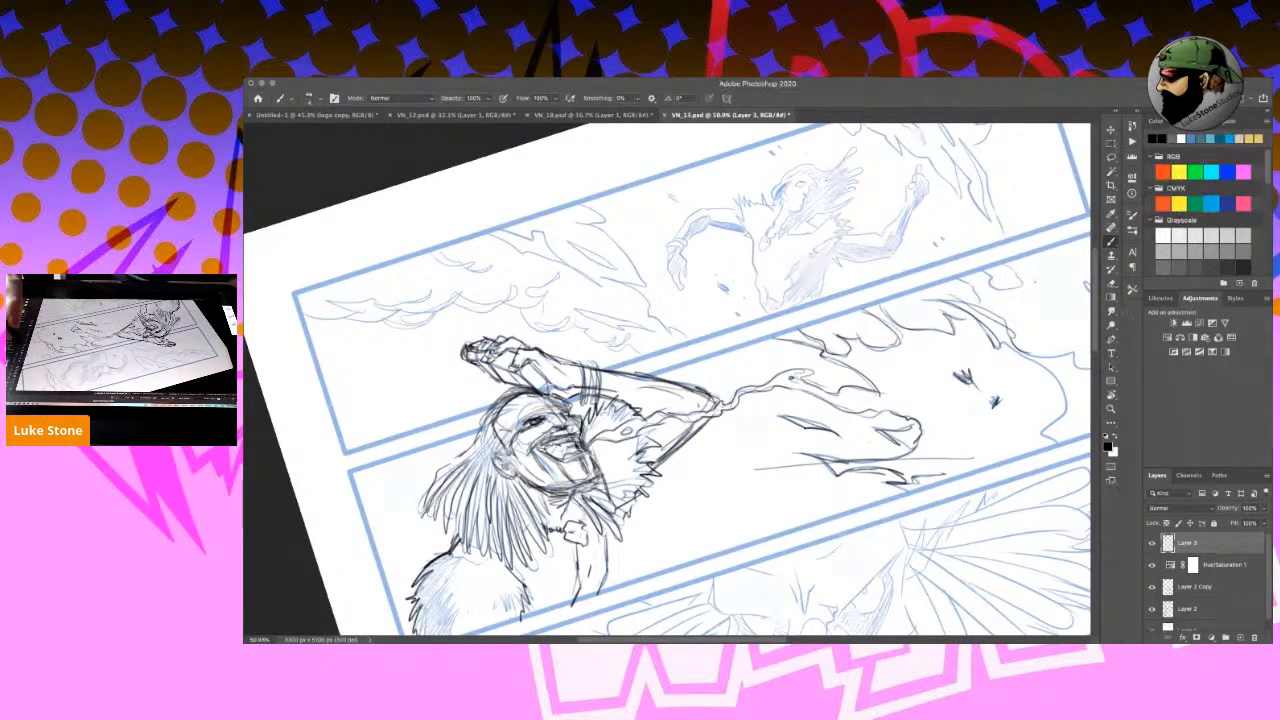
Bring the far end of the second panel into view and pencil the remaining flame outline, curls and small ember.
click(1111, 396)
key(h)
drag(1070, 417, 870, 441)
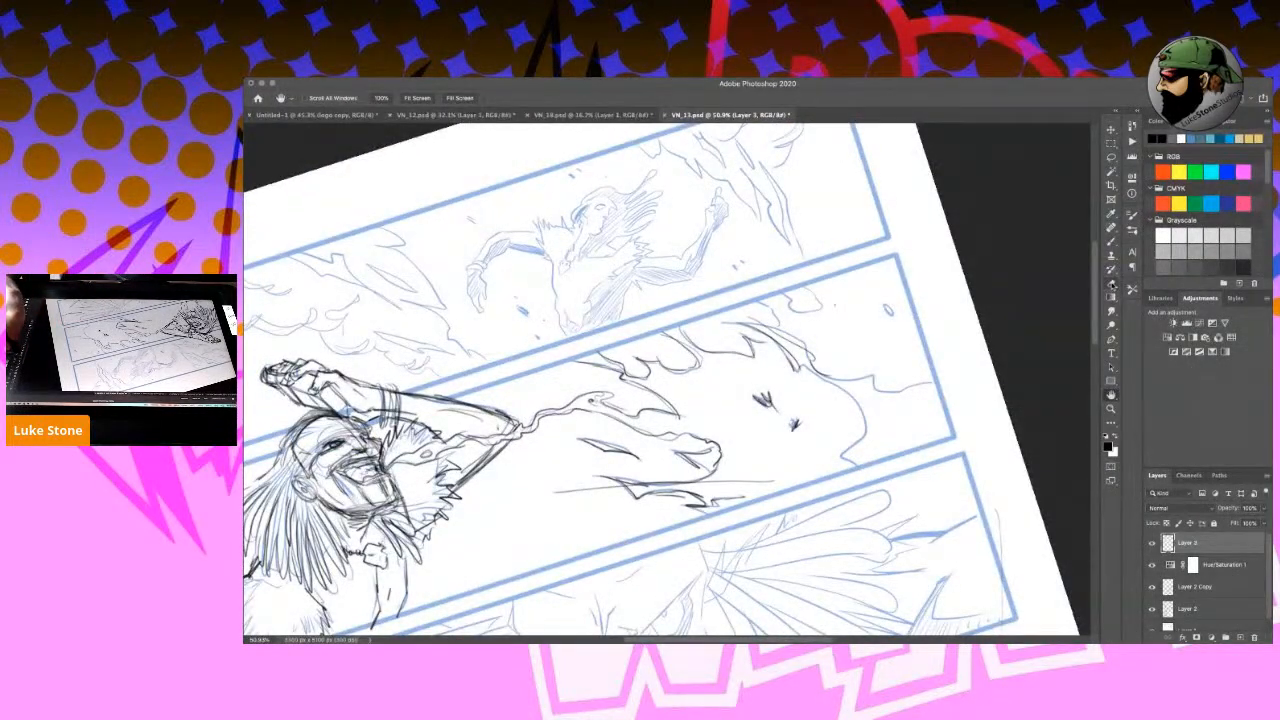
click(1111, 284)
drag(888, 300, 889, 316)
mouse_move(790, 294)
mouse_down()
mouse_move(792, 314)
mouse_move(816, 290)
mouse_move(760, 330)
mouse_move(795, 336)
mouse_move(838, 382)
mouse_move(862, 452)
mouse_move(843, 468)
mouse_up()
drag(824, 372, 943, 381)
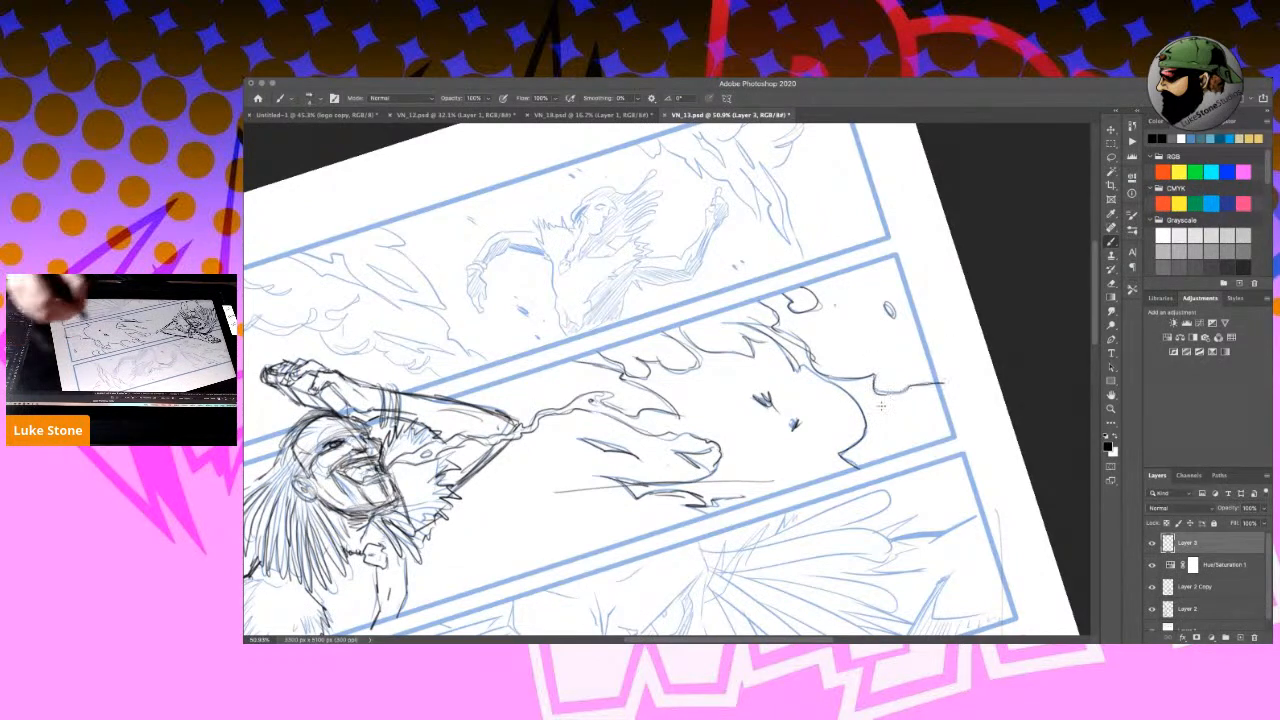
Move to the first panel and pencil the leaping figure's bent arm, hand, shoulder and spiky fur collar.
key(space)
drag(616, 342, 853, 457)
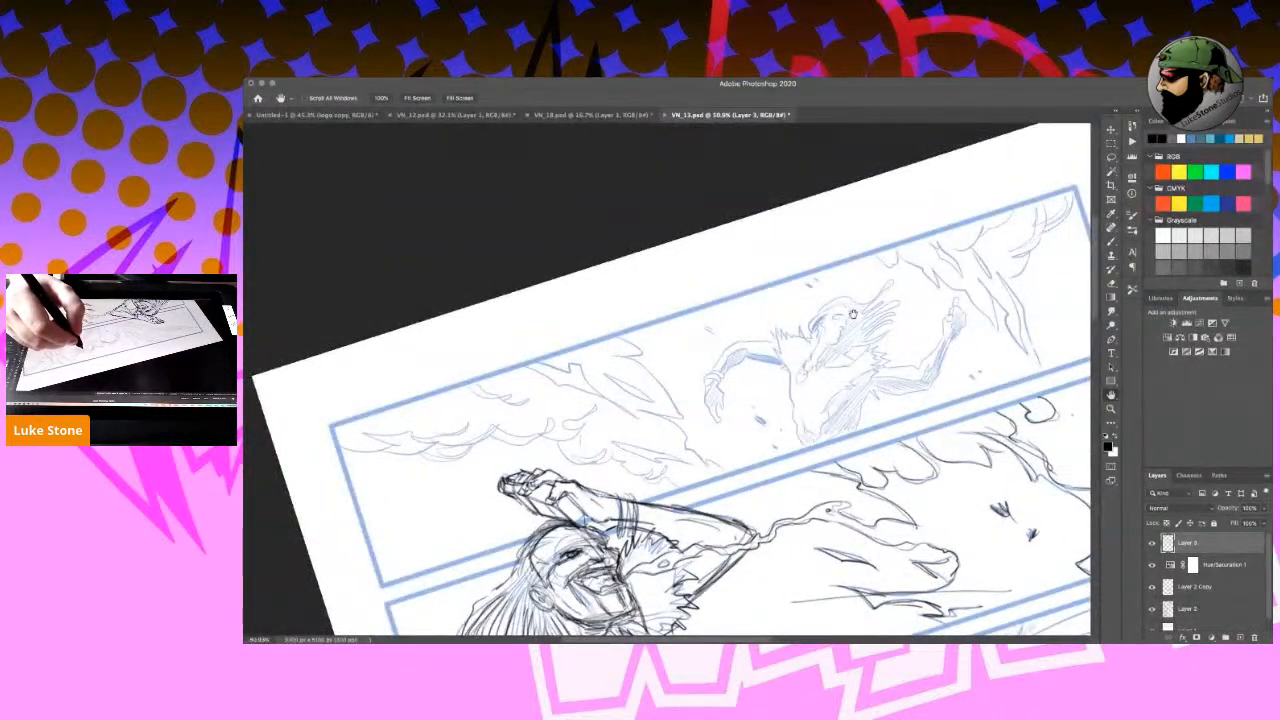
mouse_move(797, 377)
mouse_down()
mouse_move(791, 412)
mouse_move(816, 350)
mouse_move(716, 388)
mouse_up()
mouse_move(746, 340)
mouse_down()
mouse_move(708, 376)
mouse_move(717, 423)
mouse_up()
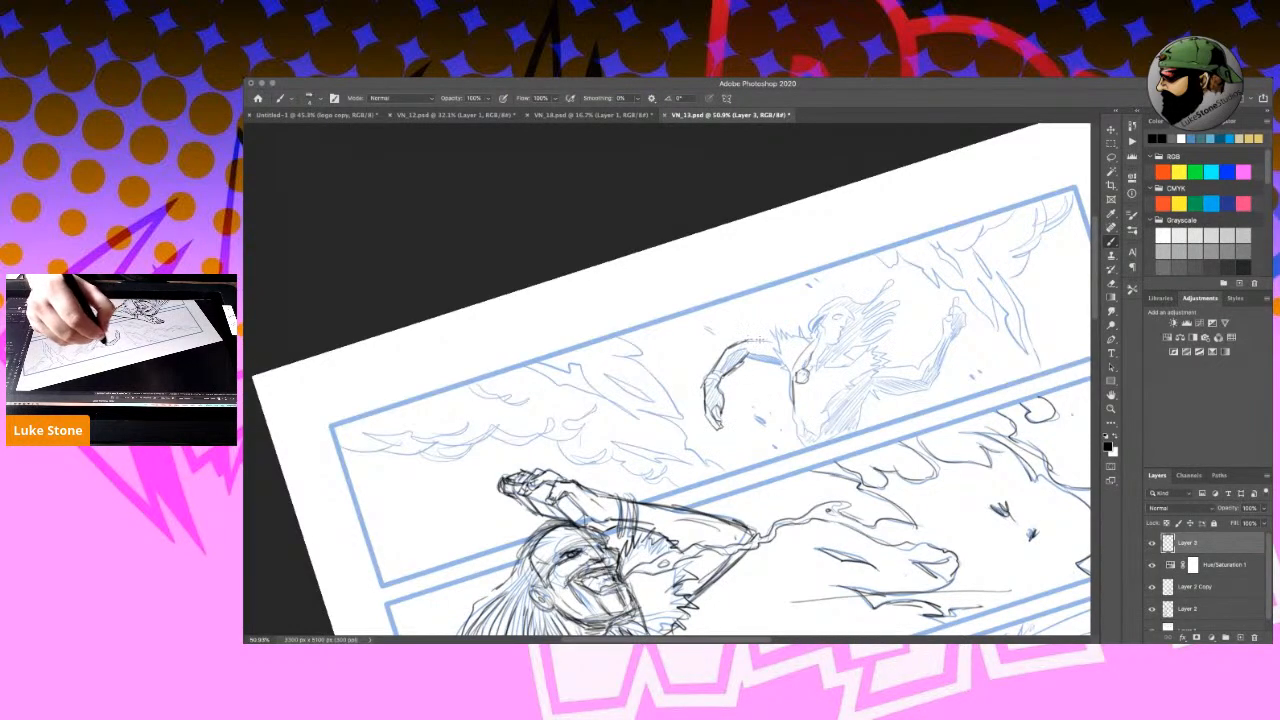
drag(750, 354, 790, 375)
mouse_move(770, 346)
mouse_down()
mouse_move(788, 366)
mouse_move(780, 342)
mouse_move(814, 344)
mouse_move(790, 372)
mouse_move(804, 374)
mouse_up()
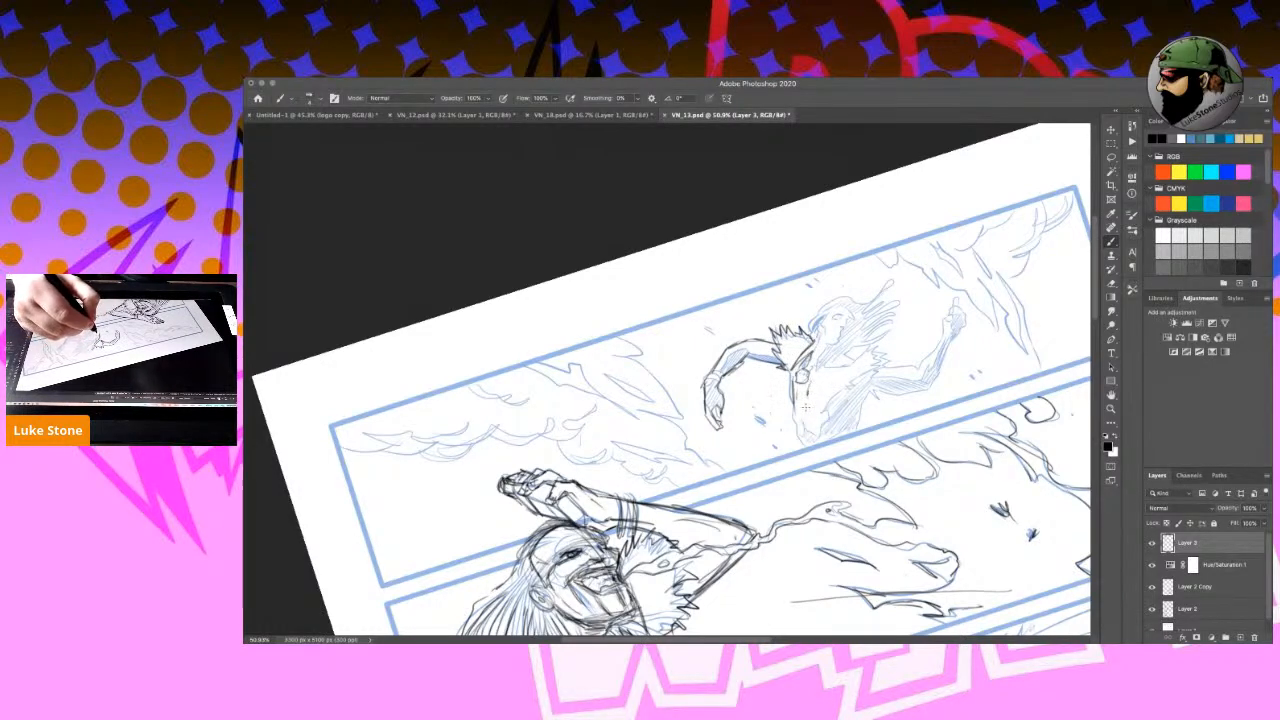
Pencil the leaping figure's face and torso in the first panel, including the waist and side shading.
drag(826, 416, 874, 344)
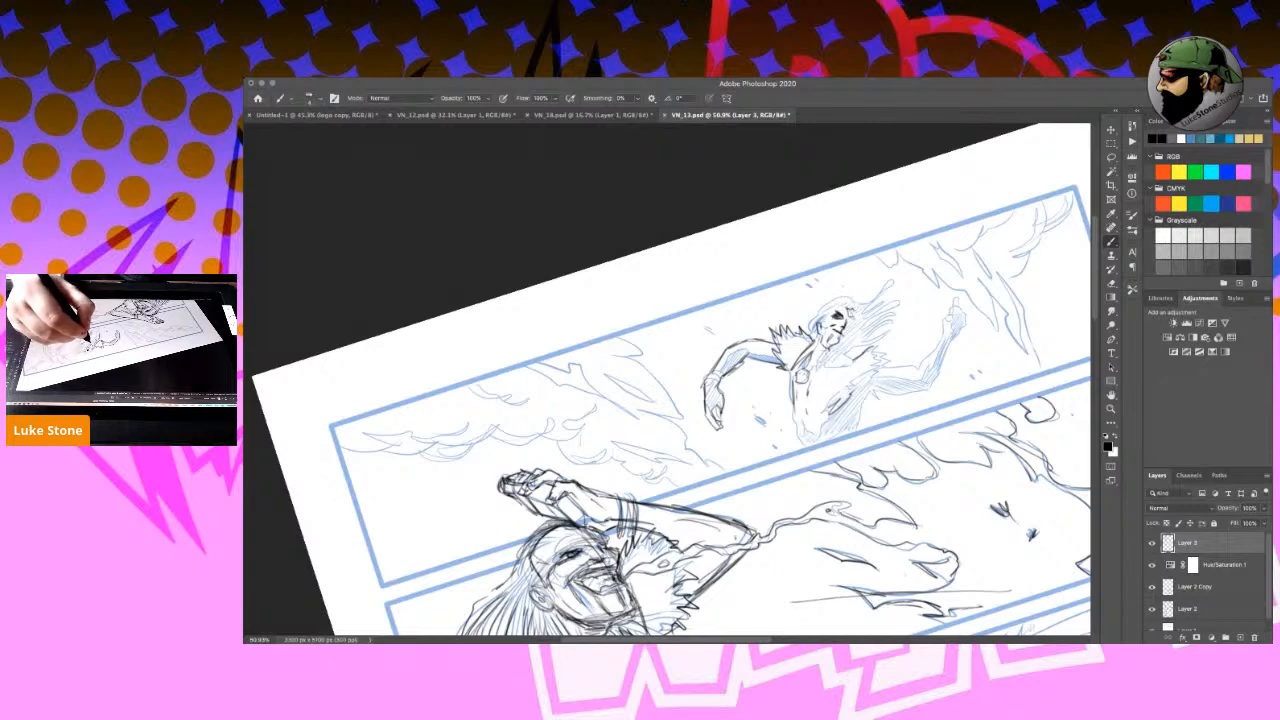
mouse_move(818, 369)
mouse_down()
mouse_move(851, 373)
mouse_move(808, 446)
mouse_up()
mouse_move(868, 396)
mouse_down()
mouse_move(854, 436)
mouse_move(860, 416)
mouse_up()
drag(888, 350, 866, 358)
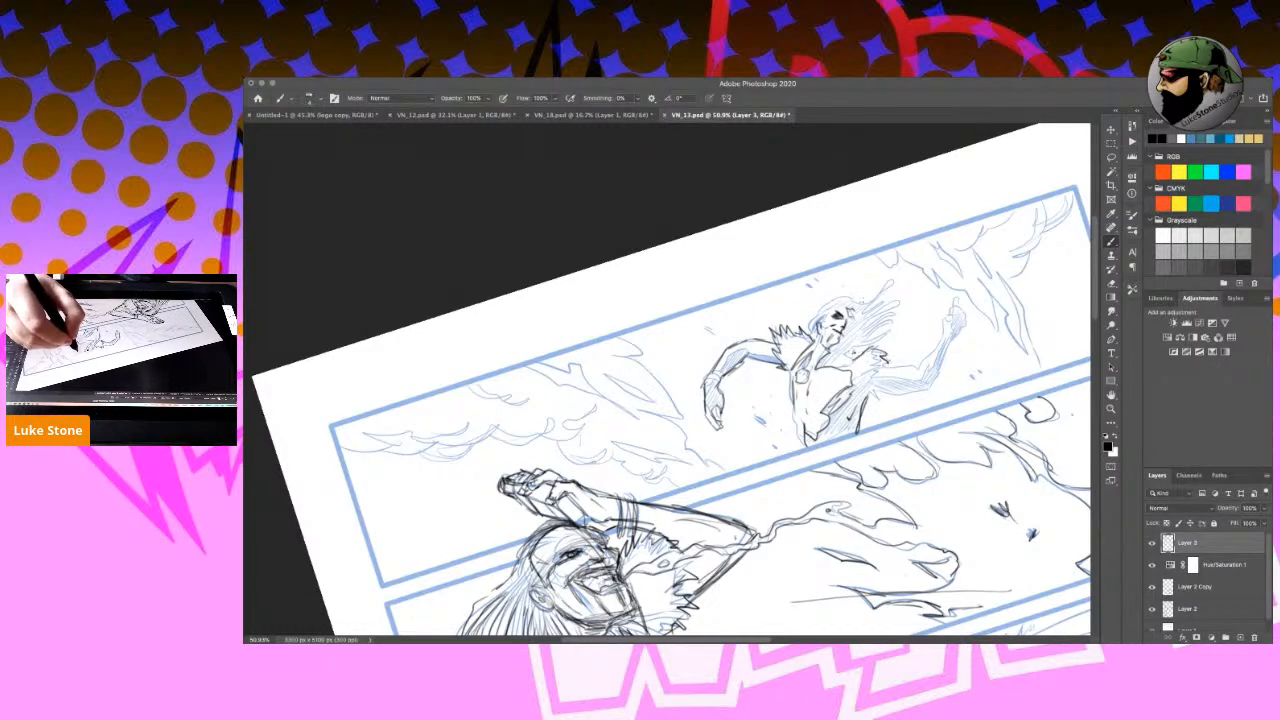
Outline the leaping figure's windblown hair and the top of the head, and refine the face.
drag(852, 308, 878, 290)
drag(876, 296, 900, 282)
mouse_move(884, 304)
mouse_down()
mouse_move(892, 292)
mouse_move(899, 336)
mouse_move(872, 346)
mouse_up()
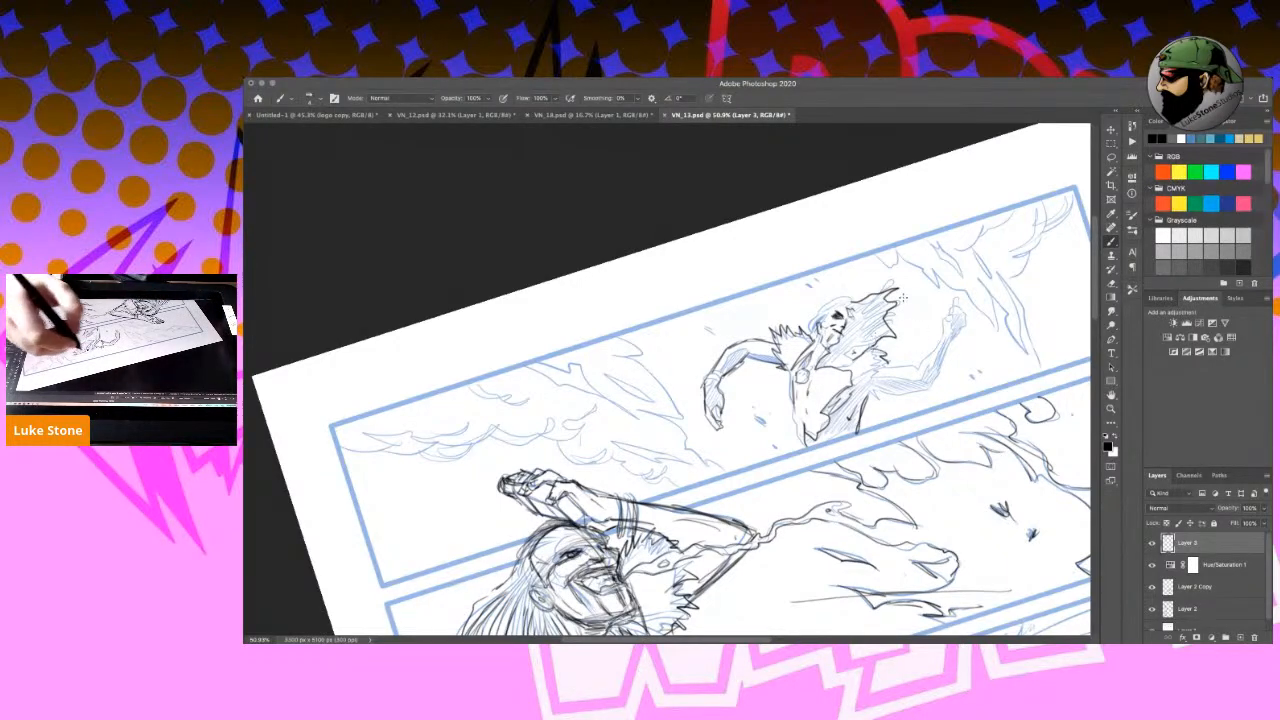
mouse_move(812, 337)
mouse_down()
mouse_move(819, 308)
mouse_move(846, 297)
mouse_up()
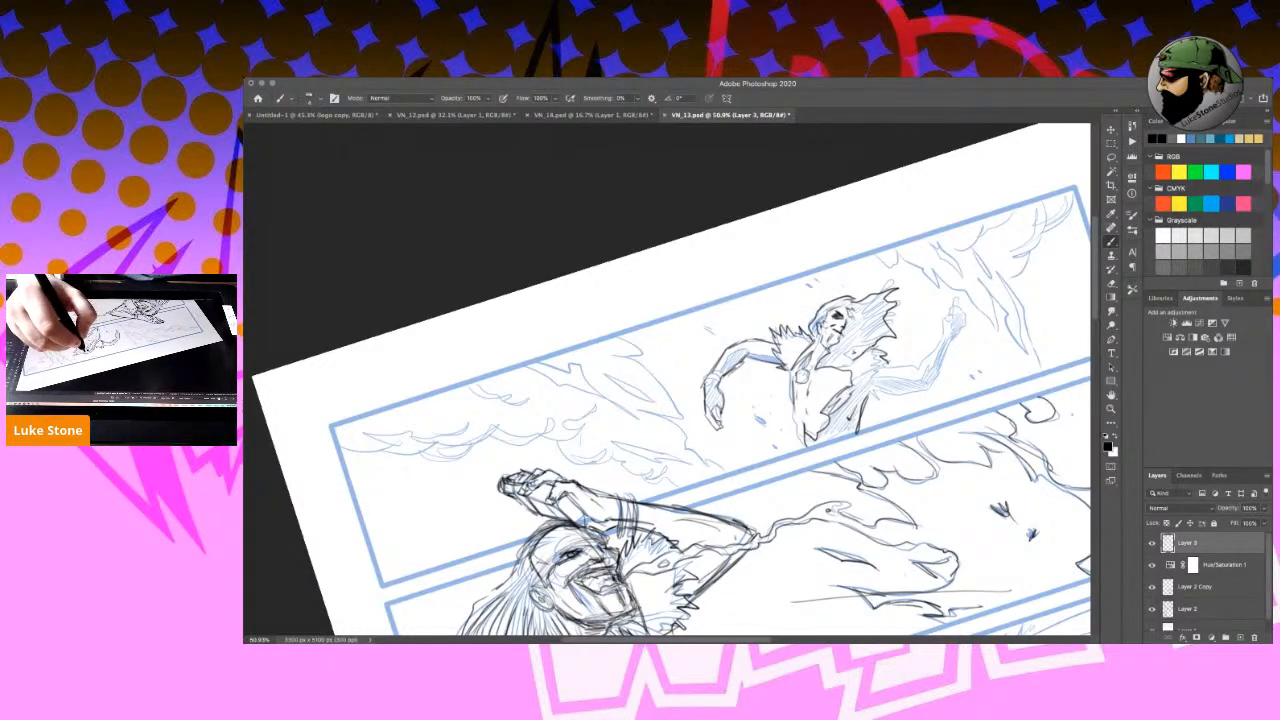
mouse_move(826, 308)
mouse_down()
mouse_move(854, 317)
mouse_move(847, 353)
mouse_up()
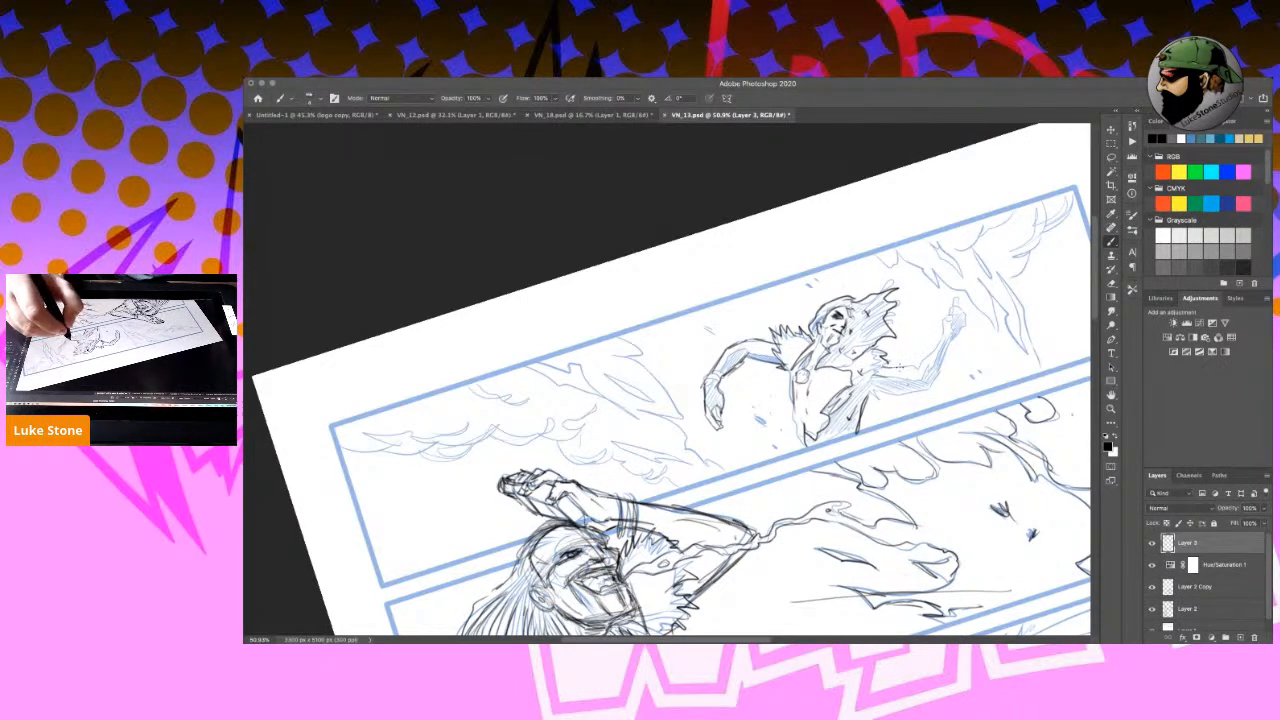
Draw the leaping figure's raised far arm and fist, and add finishing strokes to the bent arm and torso.
mouse_move(877, 394)
mouse_down()
mouse_move(923, 387)
mouse_move(888, 405)
mouse_move(954, 322)
mouse_up()
mouse_move(930, 384)
mouse_down()
mouse_move(966, 318)
mouse_move(955, 290)
mouse_up()
drag(926, 374, 958, 334)
drag(732, 374, 710, 392)
mouse_move(878, 382)
mouse_down()
mouse_move(938, 368)
mouse_move(864, 367)
mouse_move(858, 345)
mouse_up()
drag(846, 411, 795, 447)
drag(795, 375, 790, 385)
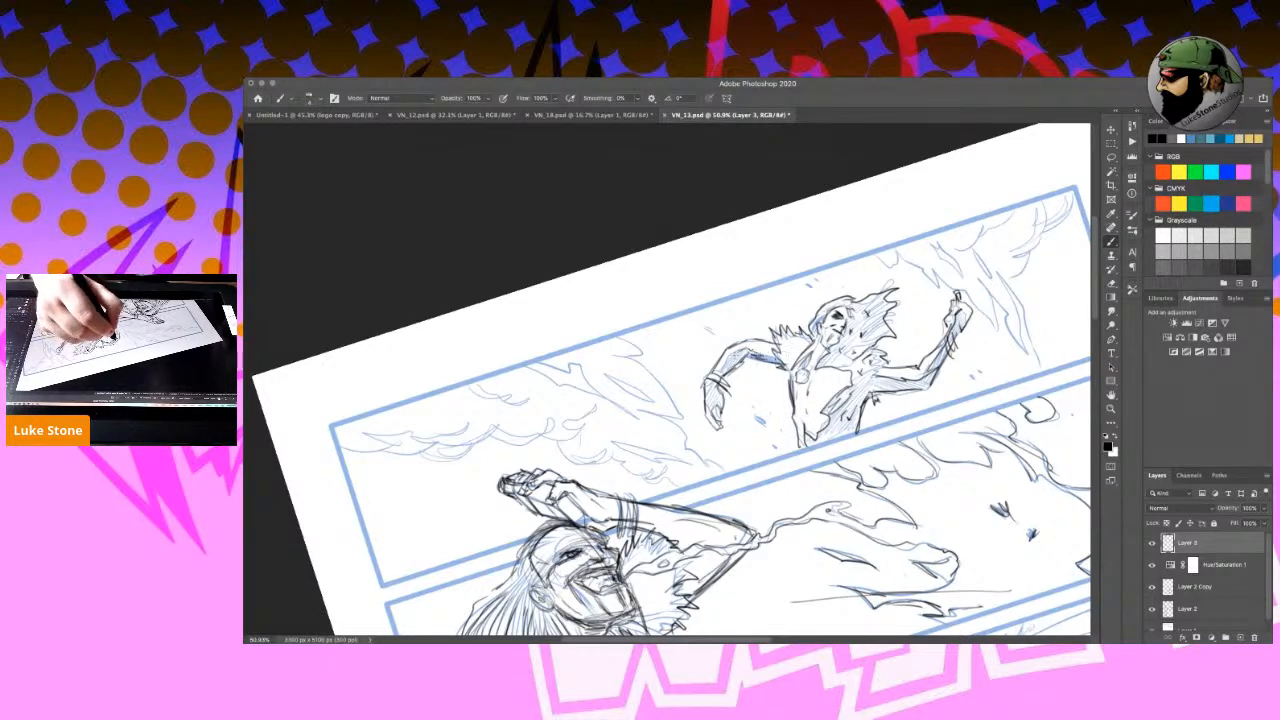
Pencil the billowing flames and smoke on the left side of the first panel, plus small debris specks around the leaping figure.
mouse_move(612, 333)
mouse_down()
mouse_move(638, 349)
mouse_move(620, 354)
mouse_move(656, 377)
mouse_move(725, 470)
mouse_up()
drag(606, 376, 658, 405)
drag(538, 359, 638, 416)
drag(482, 395, 532, 407)
drag(370, 436, 420, 441)
drag(338, 450, 584, 420)
mouse_move(560, 466)
mouse_down()
mouse_move(618, 452)
mouse_move(618, 440)
mouse_move(662, 442)
mouse_move(690, 468)
mouse_move(636, 458)
mouse_move(674, 466)
mouse_up()
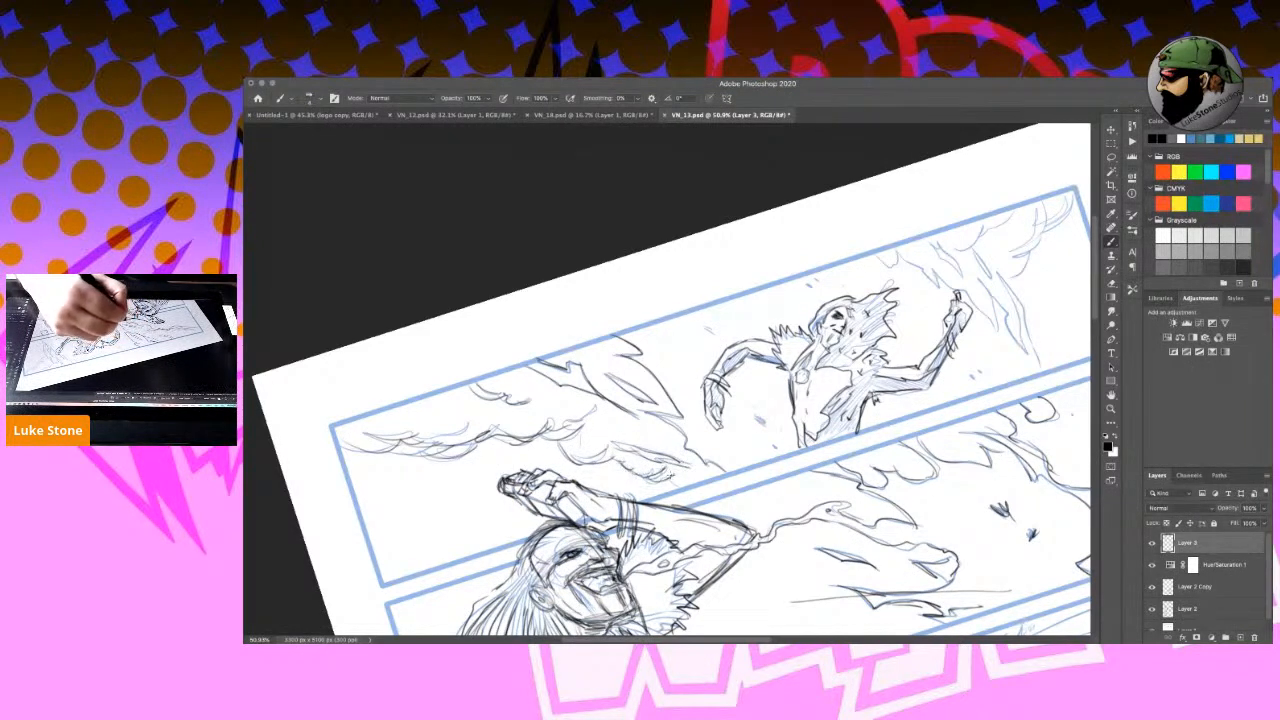
mouse_move(756, 415)
mouse_down()
mouse_move(765, 424)
mouse_move(775, 404)
mouse_move(777, 448)
mouse_up()
drag(810, 285, 816, 278)
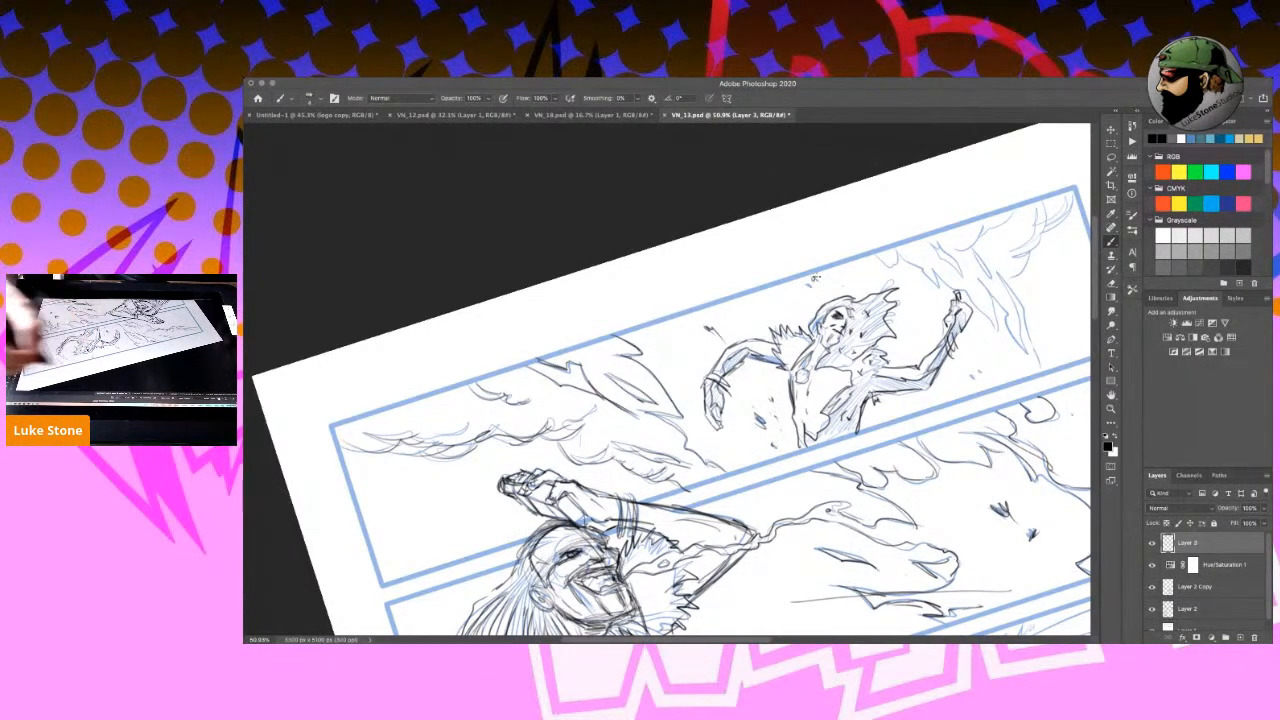
Pencil the flames and smoke behind the leaping figure's raised fist, up to the first panel's right corner.
drag(888, 246, 994, 330)
mouse_move(982, 286)
mouse_down()
mouse_move(1025, 352)
mouse_move(1022, 312)
mouse_up()
drag(1020, 302, 1050, 386)
mouse_move(972, 250)
mouse_down()
mouse_move(990, 280)
mouse_move(962, 278)
mouse_up()
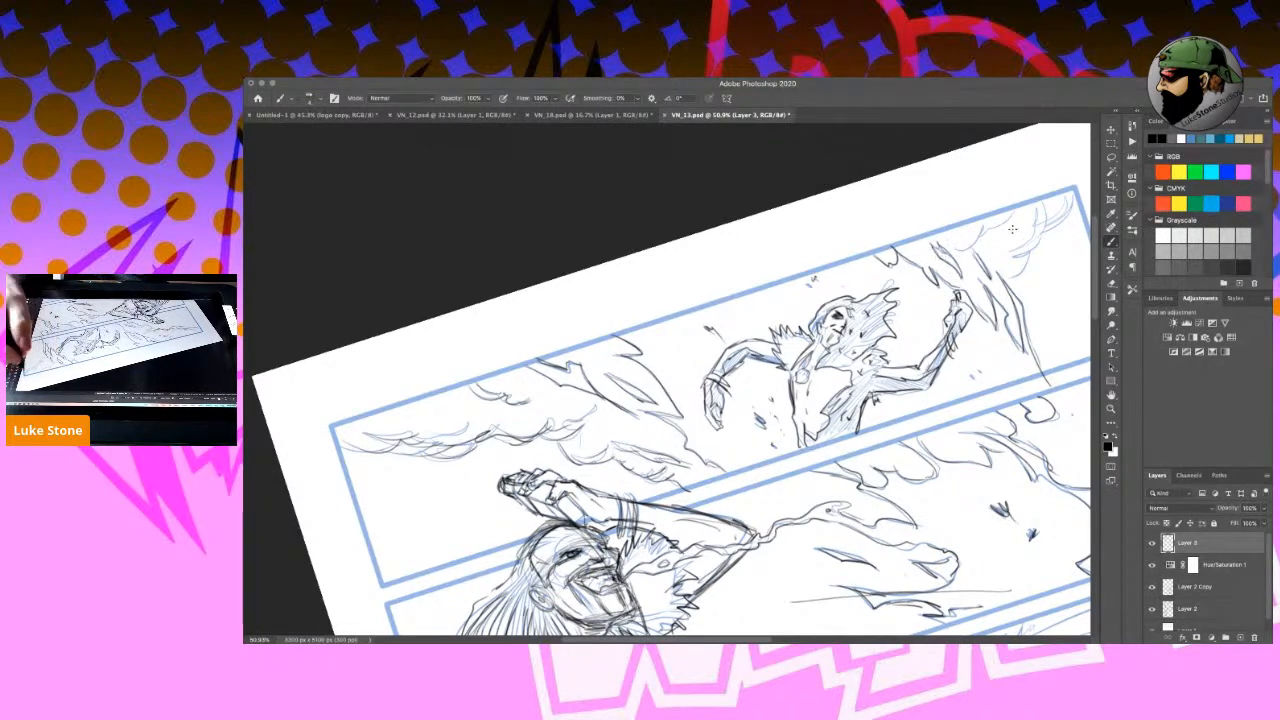
drag(958, 254, 1018, 202)
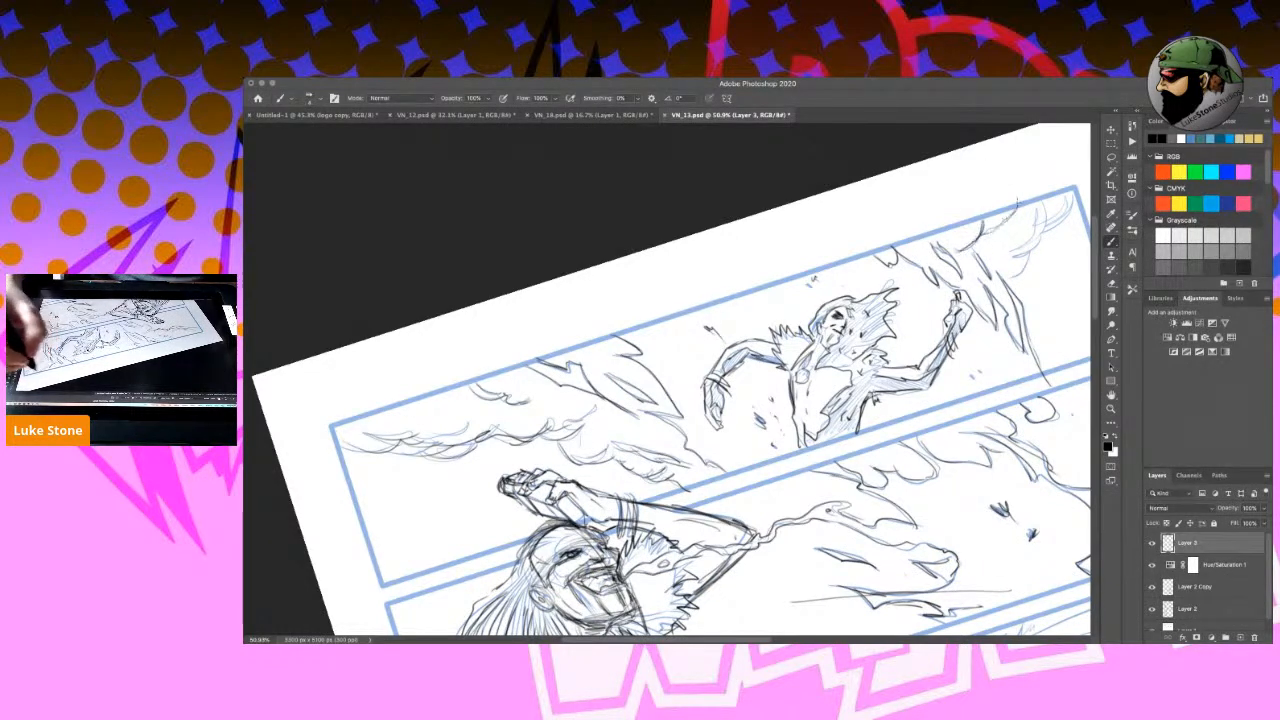
mouse_move(1018, 248)
mouse_down()
mouse_move(1046, 204)
mouse_move(1078, 188)
mouse_move(1040, 234)
mouse_move(1050, 222)
mouse_up()
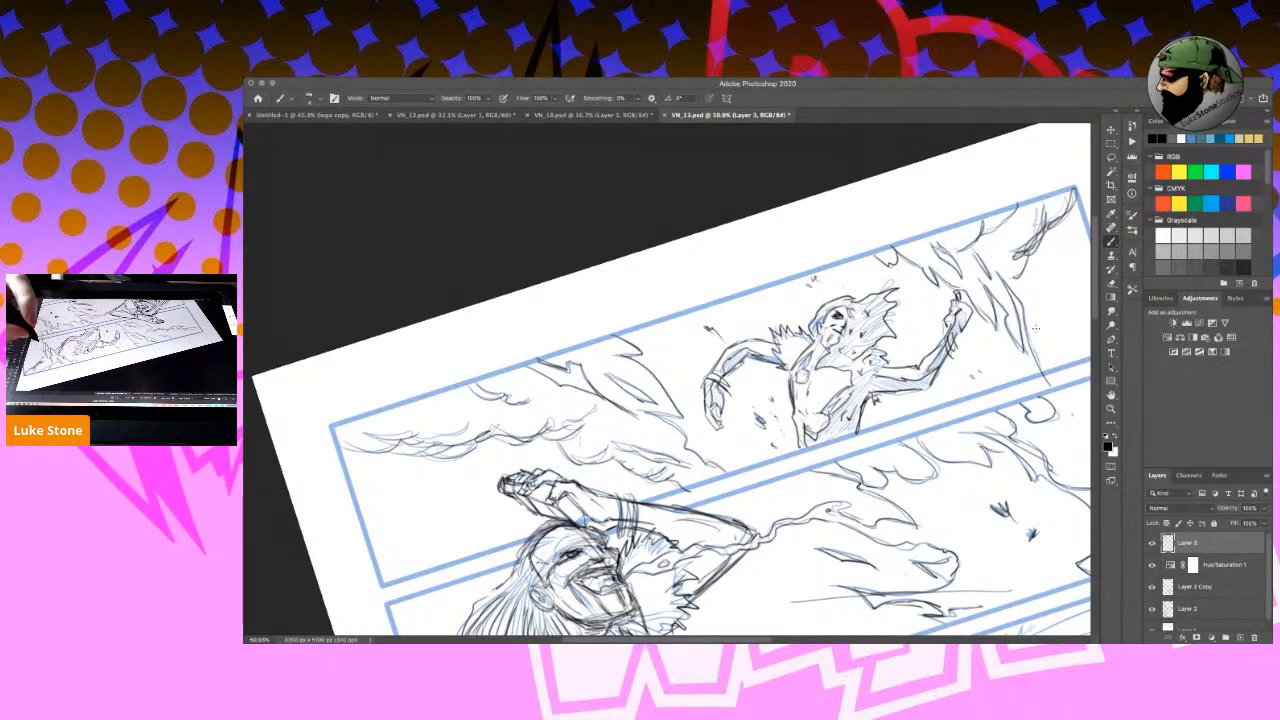
Move to the close-up face panel and pencil the forehead, the angry brow and the right-hand eye with the Brush.
key(space)
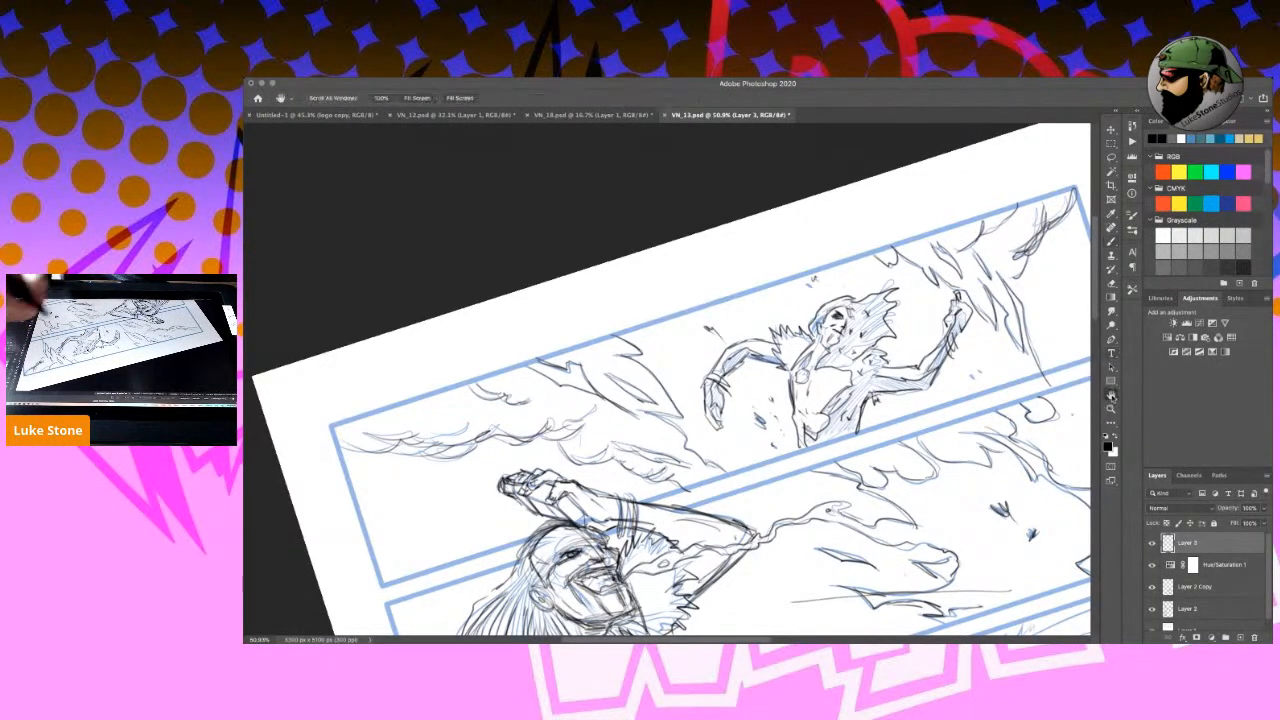
drag(1007, 526, 961, 439)
drag(1060, 610, 860, 394)
drag(725, 460, 928, 500)
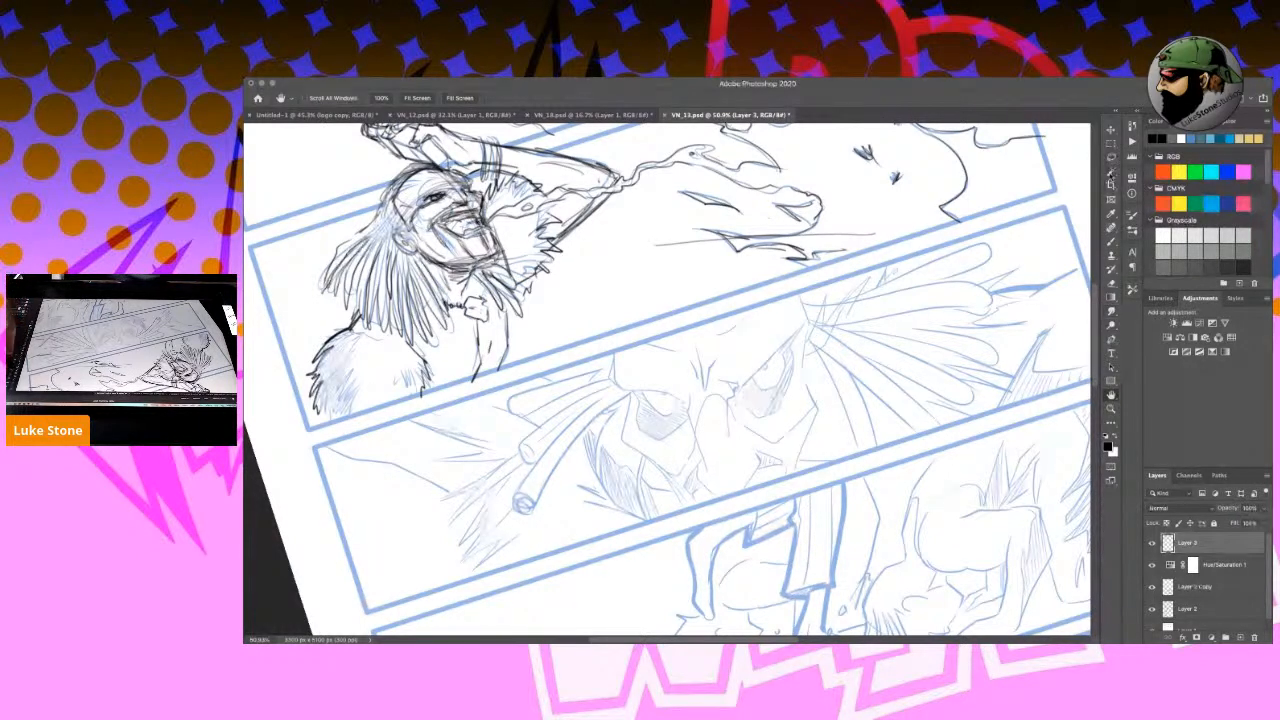
click(1111, 242)
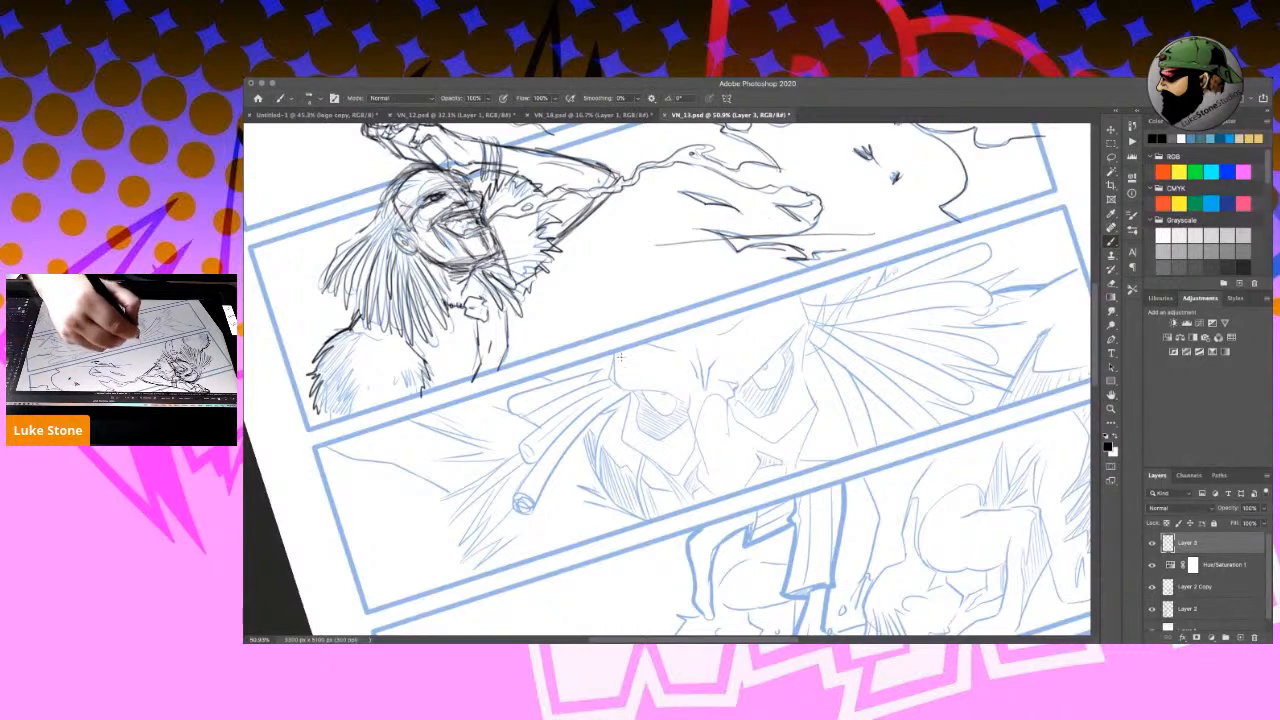
drag(615, 357, 620, 391)
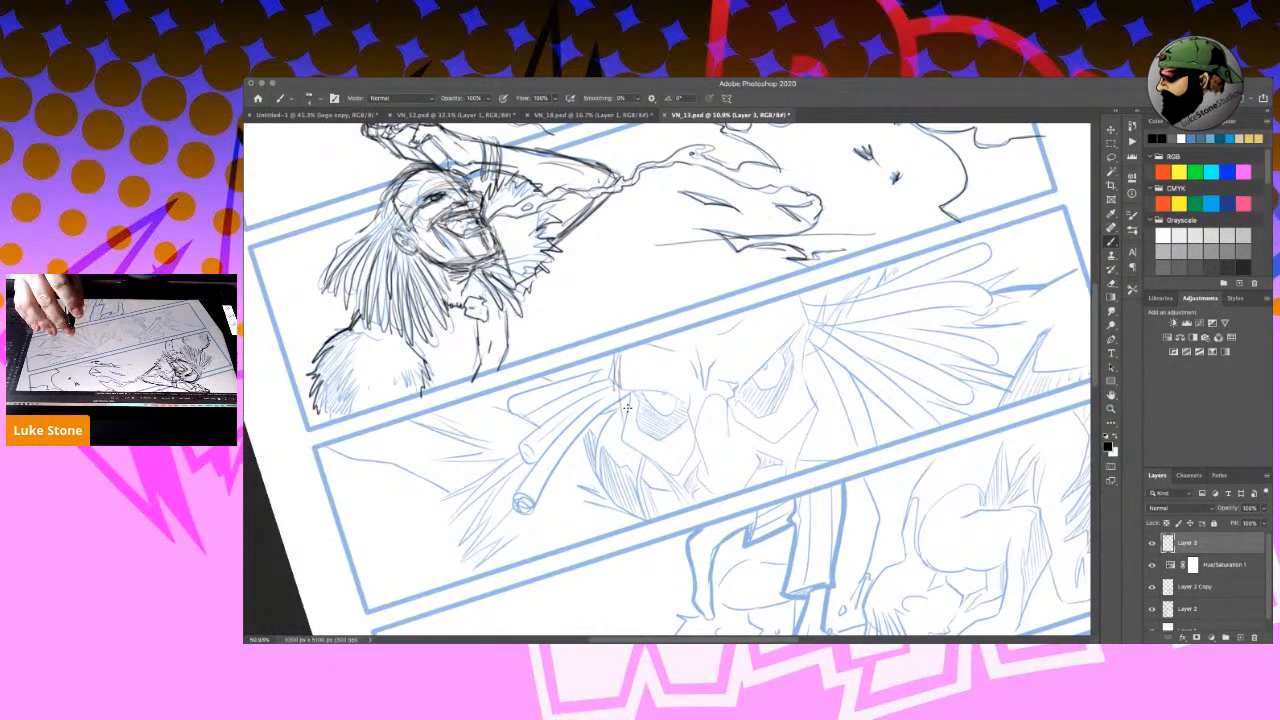
mouse_move(740, 368)
mouse_down()
mouse_move(762, 398)
mouse_move(784, 374)
mouse_up()
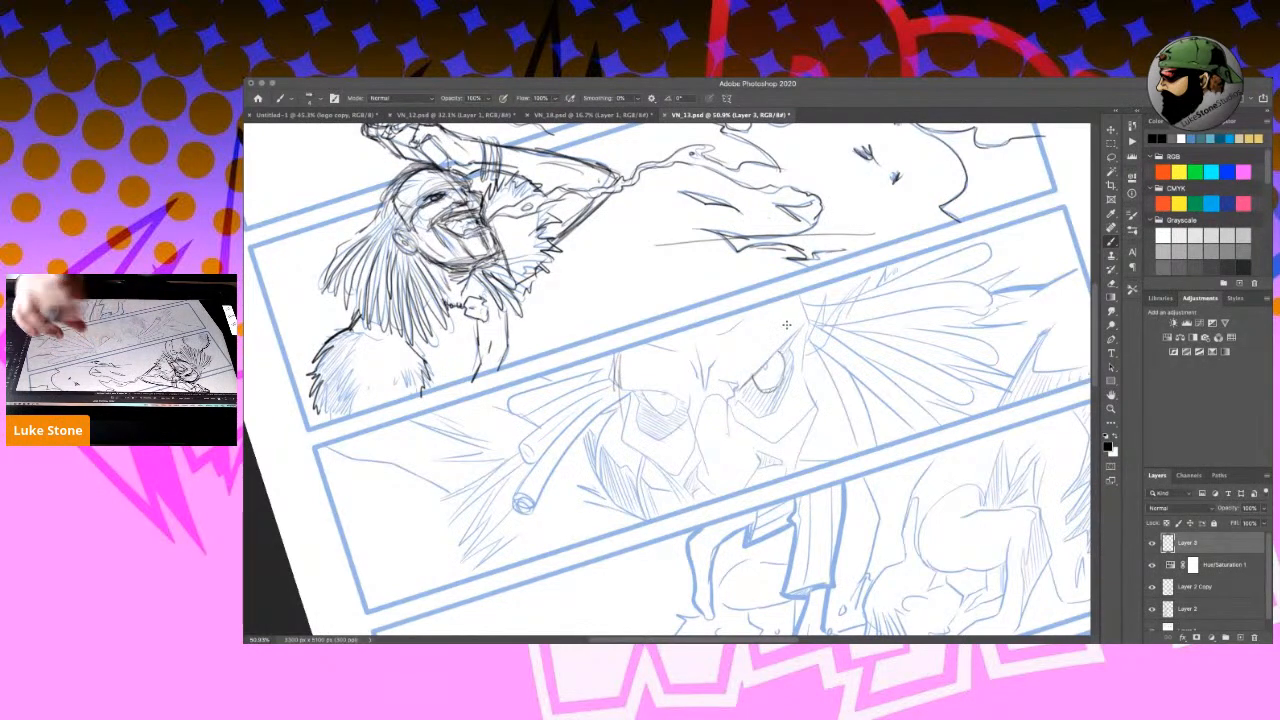
drag(736, 393, 812, 338)
mouse_move(610, 350)
mouse_down()
mouse_move(628, 438)
mouse_move(690, 392)
mouse_move(784, 370)
mouse_move(796, 348)
mouse_up()
mouse_move(744, 382)
mouse_down()
mouse_move(804, 342)
mouse_move(748, 390)
mouse_up()
drag(796, 354, 788, 402)
mouse_move(742, 402)
mouse_down()
mouse_move(788, 394)
mouse_move(772, 394)
mouse_move(773, 366)
mouse_move(800, 346)
mouse_up()
Pencil the close-up face's left-hand eye, brow crease and nose.
mouse_move(648, 406)
mouse_down()
mouse_move(686, 398)
mouse_move(620, 366)
mouse_up()
drag(616, 368, 638, 338)
drag(698, 404, 706, 390)
drag(656, 354, 682, 348)
mouse_move(636, 402)
mouse_down()
mouse_move(648, 430)
mouse_move(670, 430)
mouse_move(702, 426)
mouse_move(708, 394)
mouse_move(692, 452)
mouse_up()
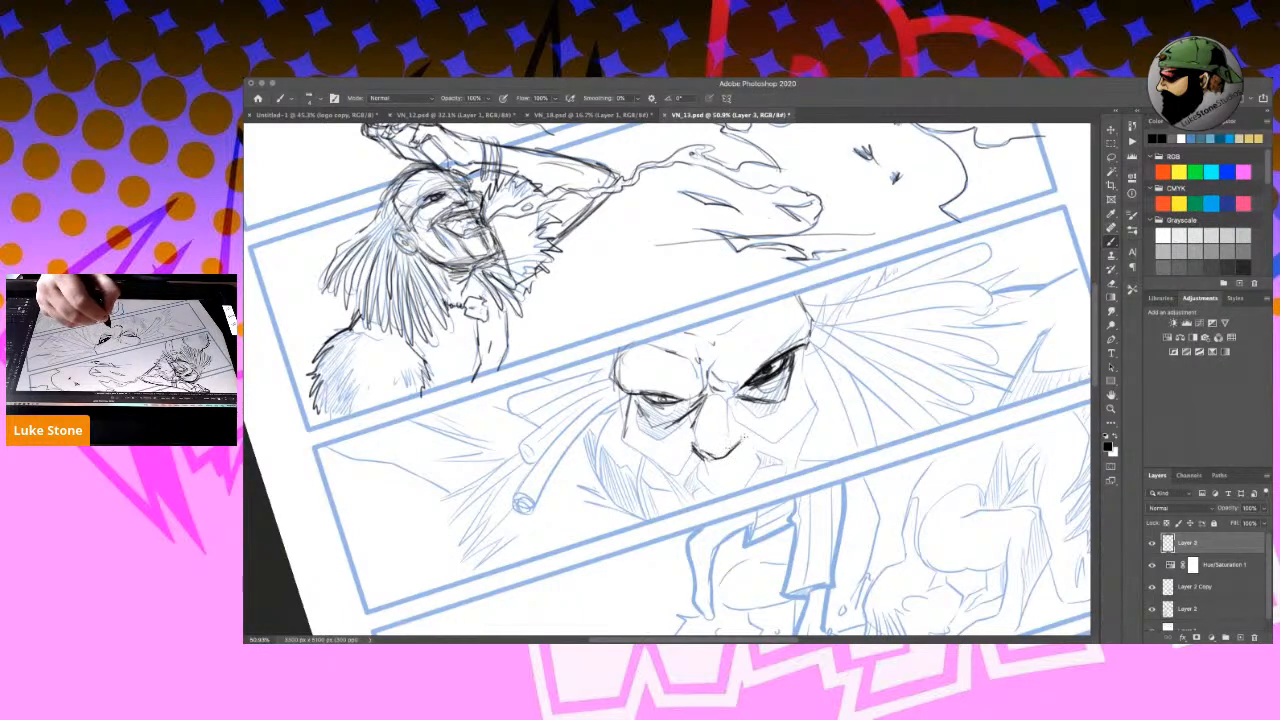
mouse_move(748, 434)
mouse_down()
mouse_move(686, 452)
mouse_move(718, 457)
mouse_up()
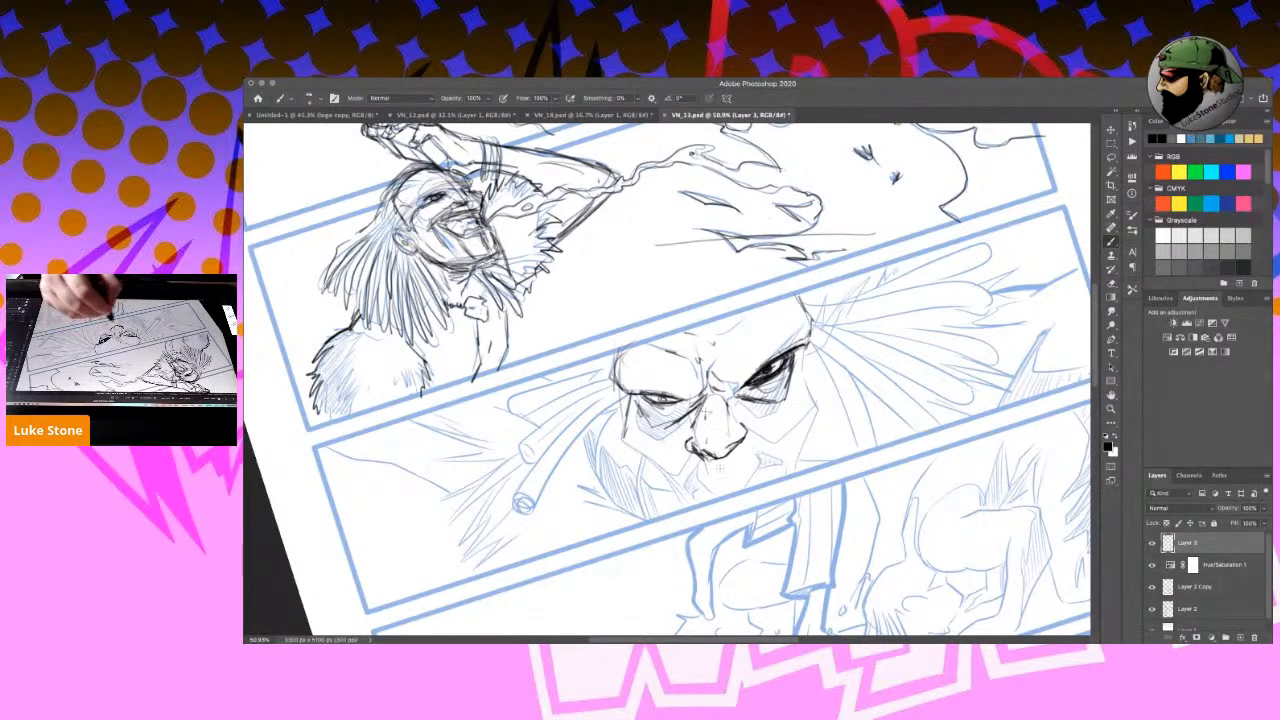
Sketch the close-up face's upper lip, cheek creases and cheekbone contours on both sides.
drag(708, 460, 752, 463)
mouse_move(708, 474)
mouse_down()
mouse_move(766, 459)
mouse_move(802, 386)
mouse_move(828, 392)
mouse_move(808, 436)
mouse_up()
mouse_move(686, 458)
mouse_down()
mouse_move(644, 462)
mouse_move(666, 452)
mouse_up()
drag(686, 442, 630, 460)
drag(630, 414, 622, 446)
drag(624, 454, 642, 461)
drag(752, 428, 816, 442)
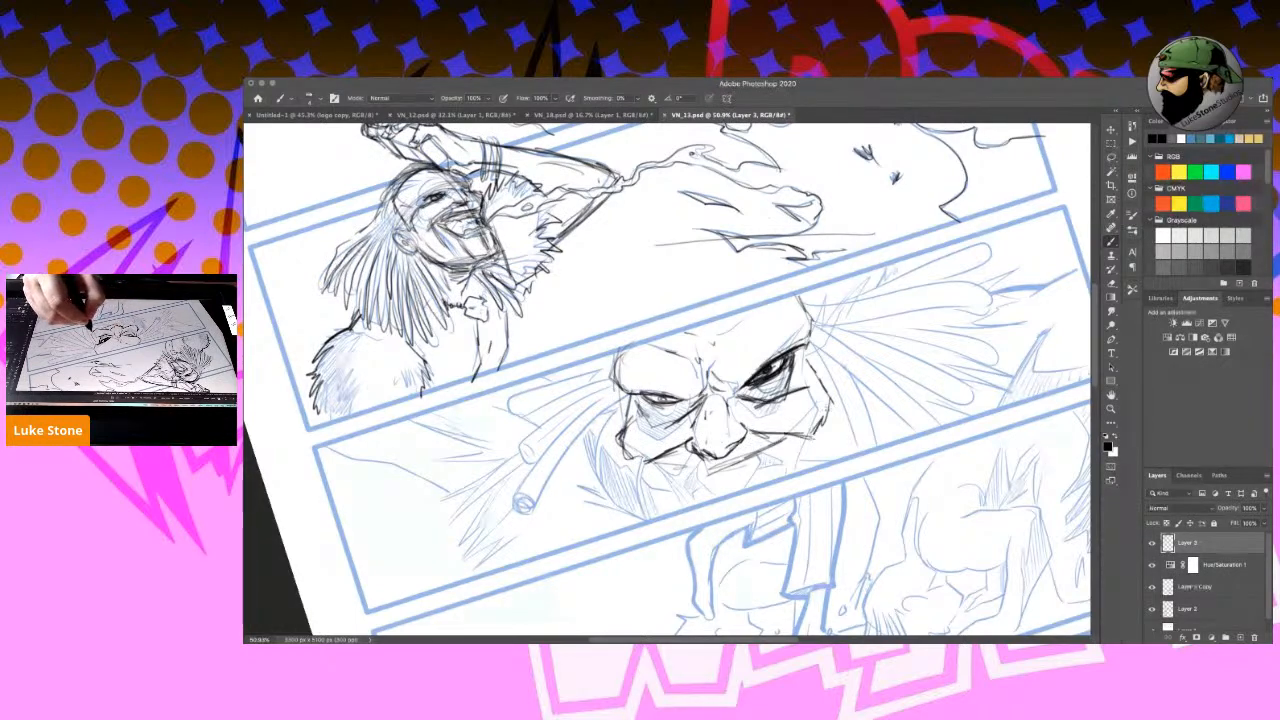
Draw the close-up face's wide grin, the jaw sides and the vertical chin lines down to the panel border.
drag(732, 465, 656, 472)
drag(782, 454, 648, 474)
drag(736, 466, 660, 476)
drag(780, 466, 732, 472)
mouse_move(648, 460)
mouse_down()
mouse_move(624, 478)
mouse_move(658, 508)
mouse_move(646, 512)
mouse_up()
drag(816, 426, 806, 468)
drag(718, 466, 666, 472)
drag(782, 446, 708, 476)
drag(694, 468, 668, 472)
drag(786, 446, 728, 470)
mouse_move(760, 454)
mouse_down()
mouse_move(696, 472)
mouse_move(690, 512)
mouse_up()
mouse_move(694, 470)
mouse_down()
mouse_move(698, 516)
mouse_move(720, 504)
mouse_up()
drag(772, 452, 770, 488)
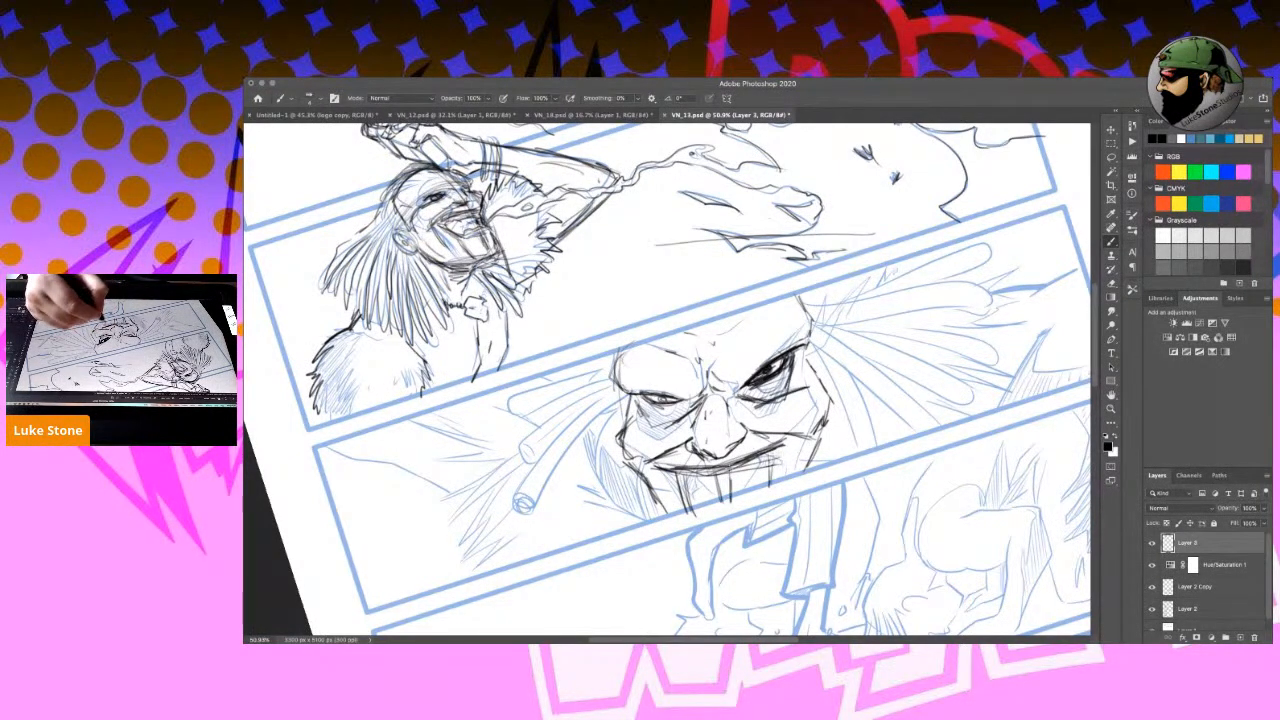
Undo the dark strokes of the close-up face's right-hand eye, and redraw the eye, its brow and the temple edge.
drag(802, 367, 825, 418)
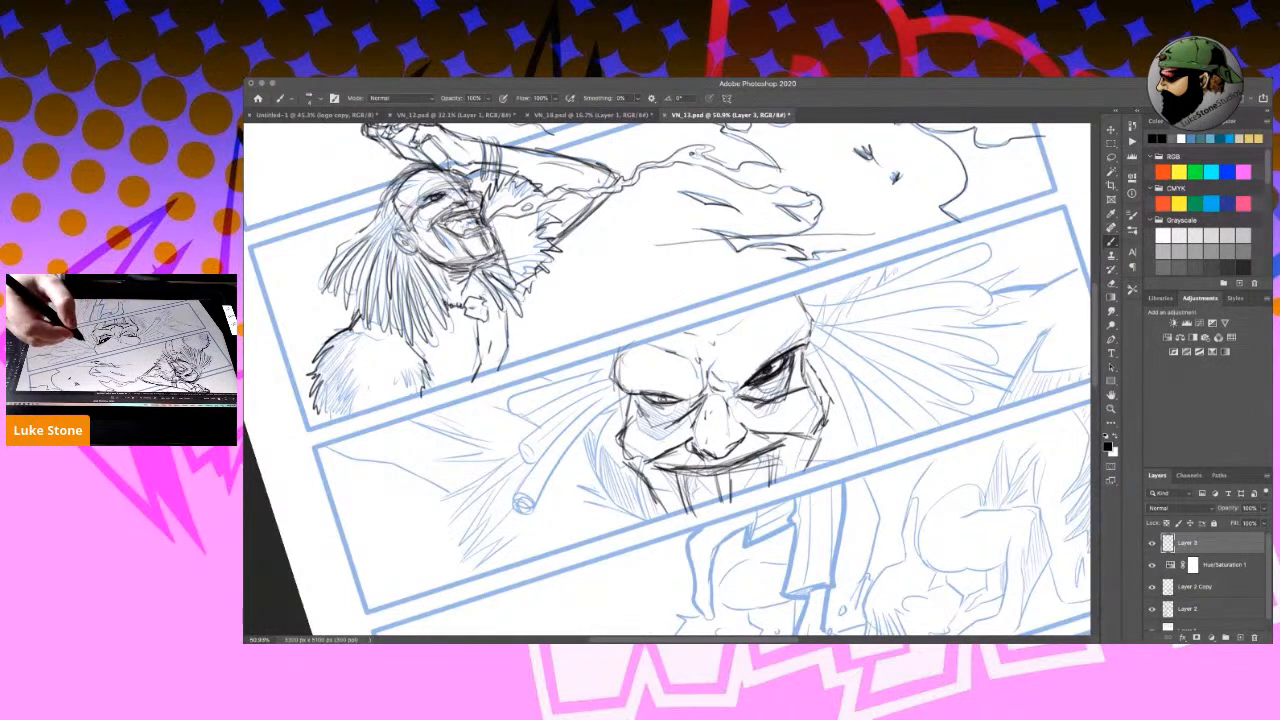
key(super+z)
key(super+z)
key(super+z)
key(super+z)
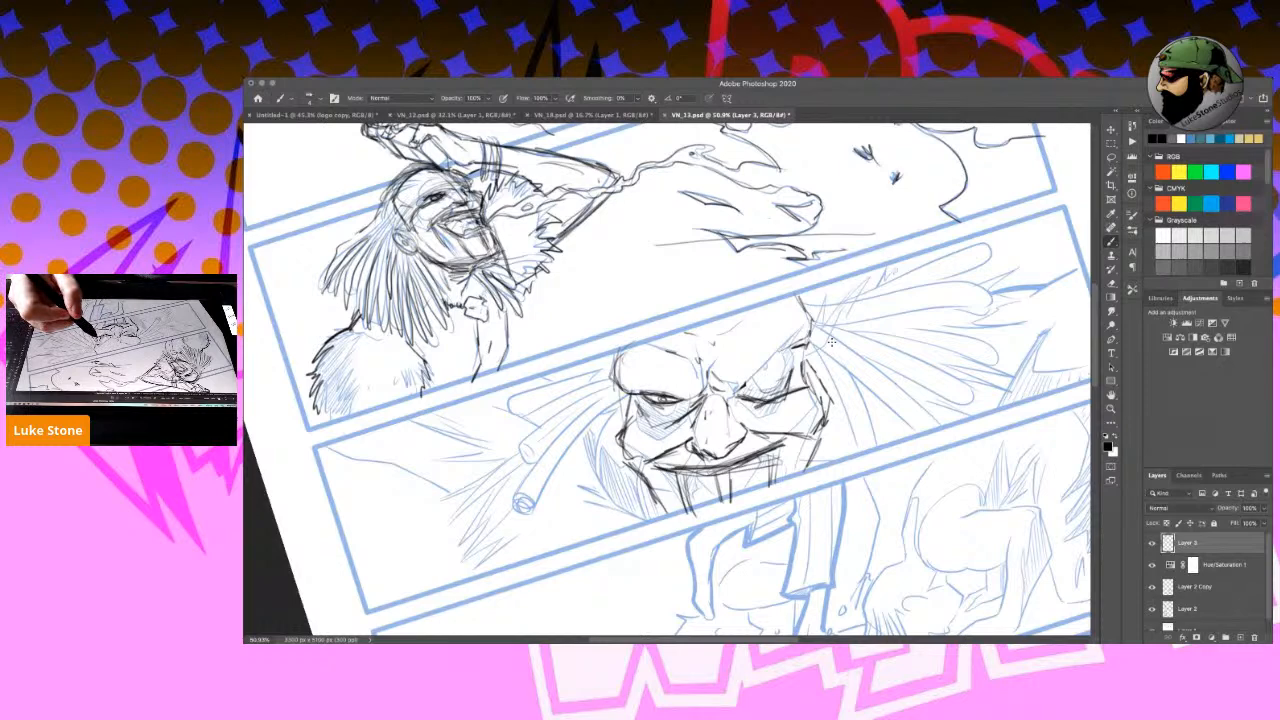
drag(800, 298, 811, 328)
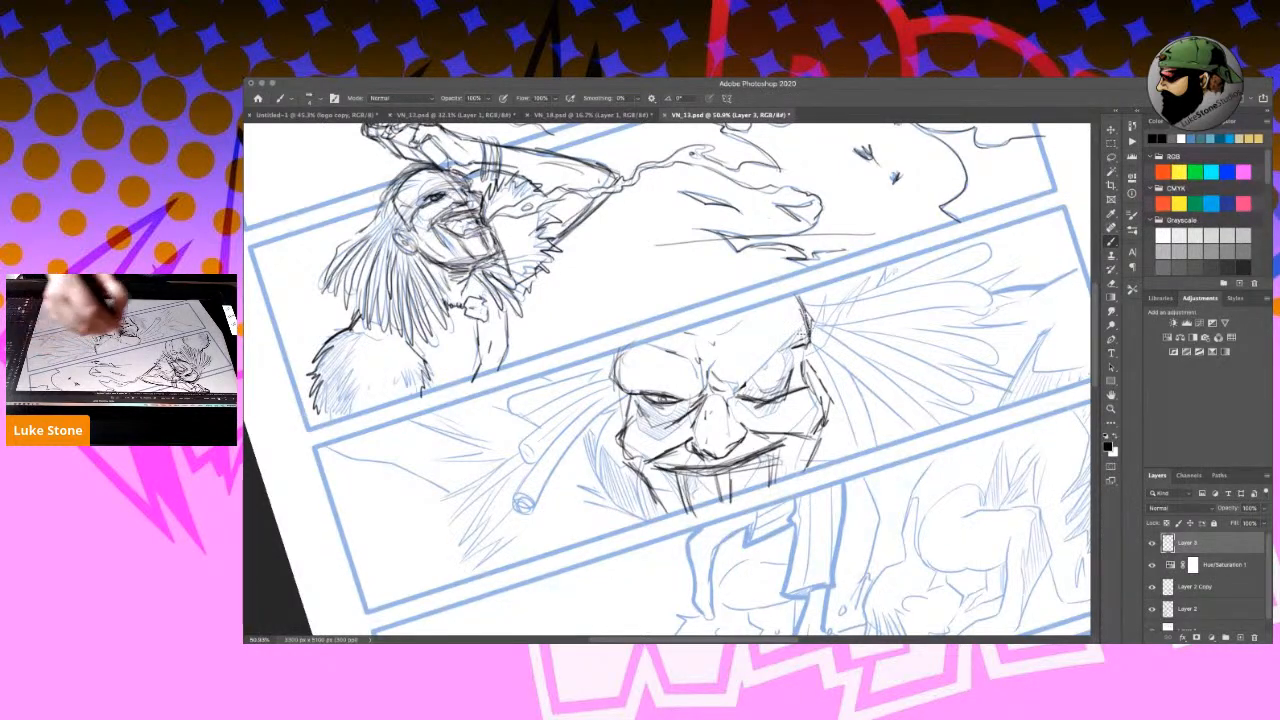
mouse_move(804, 374)
mouse_down()
mouse_move(738, 391)
mouse_move(758, 378)
mouse_move(748, 382)
mouse_up()
mouse_move(794, 346)
mouse_down()
mouse_move(746, 388)
mouse_move(774, 383)
mouse_move(740, 385)
mouse_move(785, 371)
mouse_move(772, 369)
mouse_up()
drag(812, 342, 794, 361)
Reinforce the close-up face's grin, darken the jaw and cheek contours on both sides, and add the right-hand ear.
mouse_move(755, 427)
mouse_down()
mouse_move(795, 425)
mouse_move(769, 457)
mouse_up()
mouse_move(782, 448)
mouse_down()
mouse_move(762, 467)
mouse_move(782, 447)
mouse_move(665, 463)
mouse_move(657, 517)
mouse_up()
drag(637, 466, 653, 519)
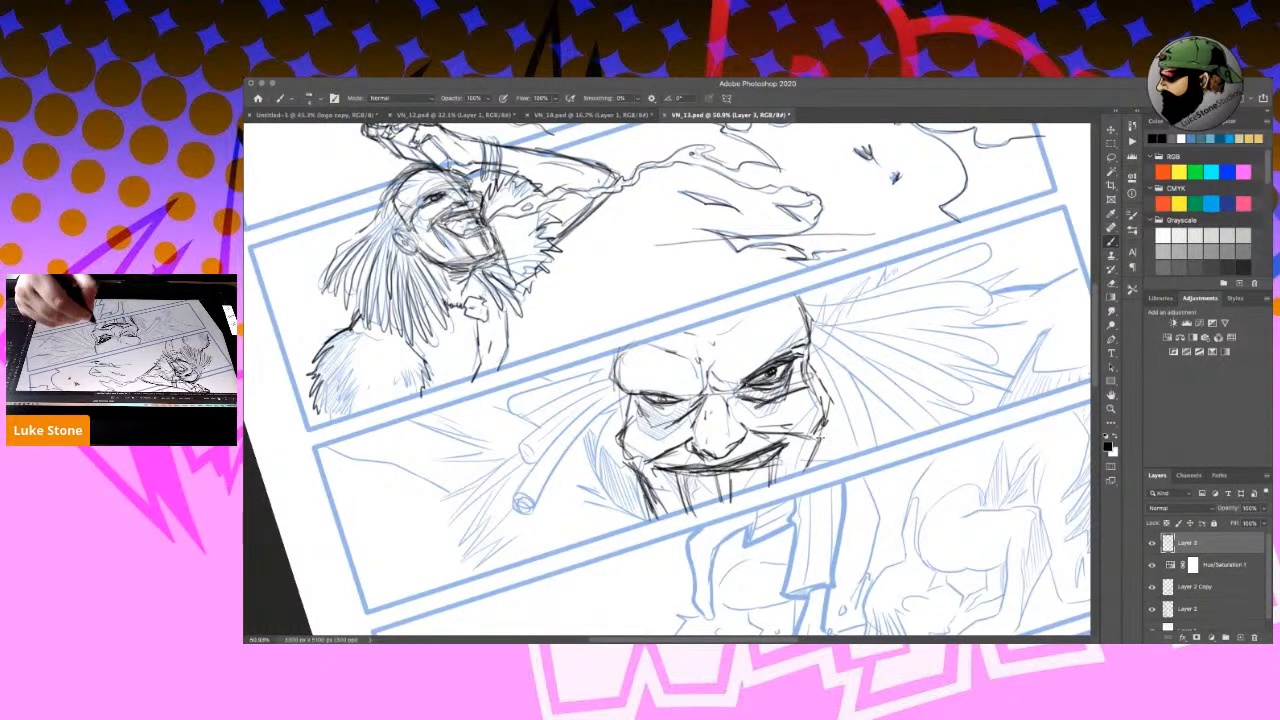
mouse_move(805, 355)
mouse_down()
mouse_move(822, 445)
mouse_move(812, 476)
mouse_up()
drag(818, 430, 808, 470)
drag(810, 368, 822, 438)
drag(618, 400, 652, 524)
drag(656, 466, 648, 524)
drag(640, 442, 630, 478)
drag(612, 388, 624, 450)
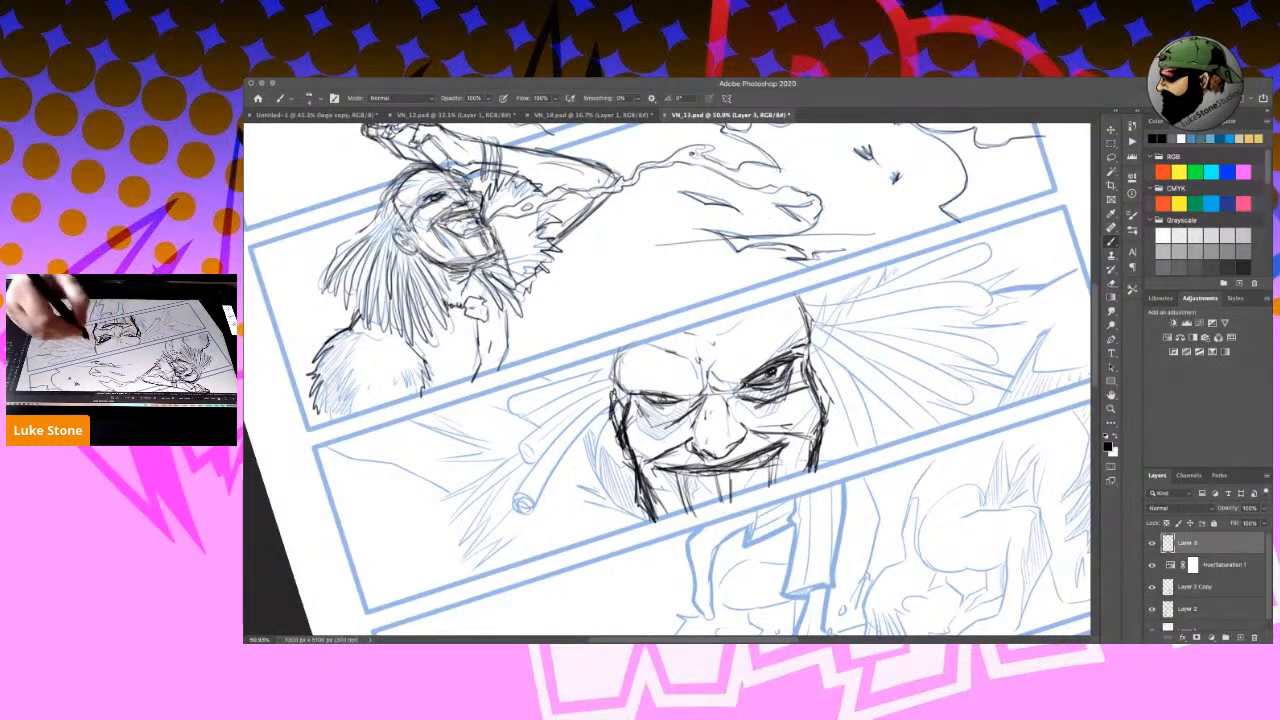
drag(814, 356, 834, 408)
Shade both eye sockets of the close-up face with dark hatching and strengthen the brow and nose lines.
mouse_move(754, 392)
mouse_down()
mouse_move(786, 390)
mouse_move(800, 360)
mouse_move(750, 398)
mouse_up()
mouse_move(724, 392)
mouse_down()
mouse_move(764, 388)
mouse_move(776, 360)
mouse_up()
mouse_move(628, 390)
mouse_down()
mouse_move(656, 392)
mouse_move(658, 422)
mouse_move(690, 424)
mouse_move(702, 394)
mouse_up()
drag(664, 432, 704, 390)
mouse_move(640, 430)
mouse_down()
mouse_move(678, 414)
mouse_move(640, 402)
mouse_up()
mouse_move(630, 430)
mouse_down()
mouse_move(656, 408)
mouse_move(688, 406)
mouse_up()
mouse_move(682, 422)
mouse_down()
mouse_move(704, 396)
mouse_move(708, 406)
mouse_up()
mouse_move(692, 462)
mouse_down()
mouse_move(742, 446)
mouse_move(728, 434)
mouse_up()
drag(714, 394, 730, 430)
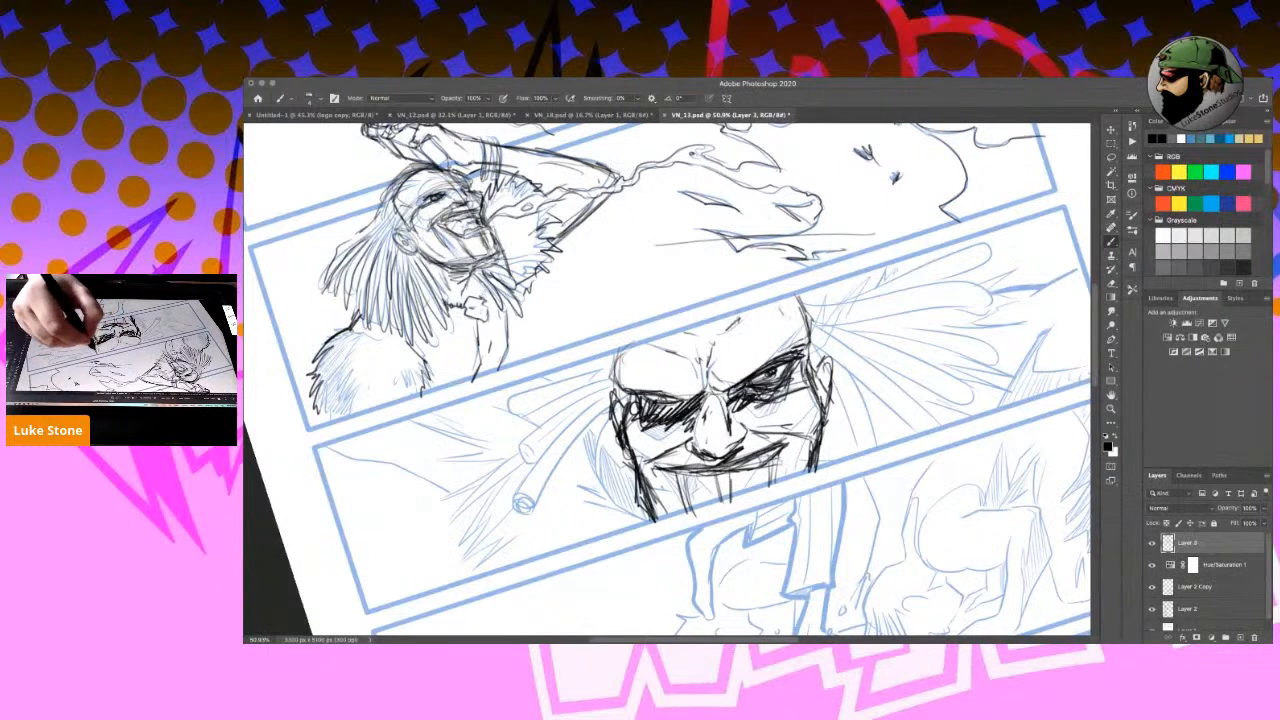
Darken the close-up face's hairline, temples and forehead creases, and outline the left-hand ear.
drag(797, 298, 811, 364)
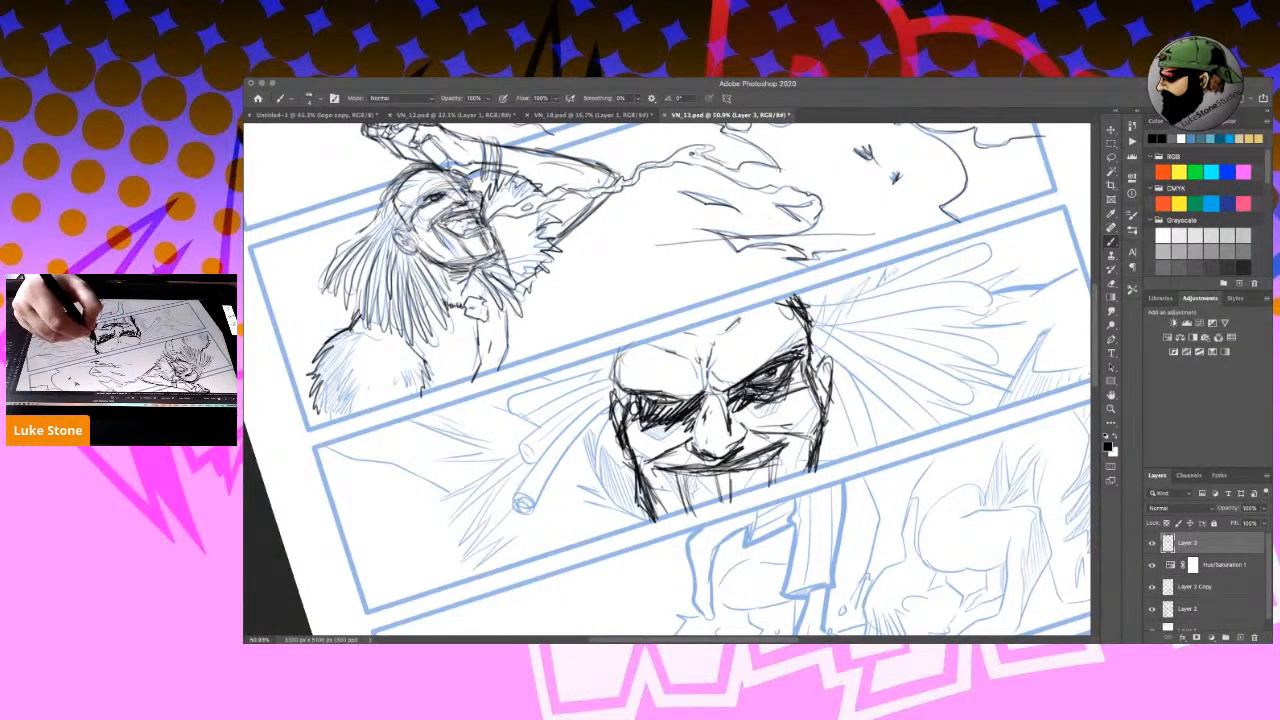
mouse_move(722, 378)
mouse_down()
mouse_move(786, 338)
mouse_move(808, 342)
mouse_up()
mouse_move(626, 374)
mouse_down()
mouse_move(700, 386)
mouse_move(622, 398)
mouse_up()
drag(624, 342, 614, 408)
Outline the dreadlocks fanning out on the left side of the close-up face.
mouse_move(626, 364)
mouse_down()
mouse_move(606, 410)
mouse_move(580, 422)
mouse_up()
mouse_move(586, 370)
mouse_down()
mouse_move(500, 416)
mouse_move(498, 430)
mouse_move(550, 420)
mouse_move(508, 464)
mouse_up()
drag(588, 408, 546, 446)
mouse_move(576, 418)
mouse_down()
mouse_move(508, 516)
mouse_move(540, 484)
mouse_move(536, 536)
mouse_up()
mouse_move(596, 442)
mouse_down()
mouse_move(574, 470)
mouse_move(572, 532)
mouse_up()
drag(622, 454, 594, 478)
Outline the dreadlocks fanning out on the right side of the close-up face and the background shapes beyond them.
drag(840, 392, 850, 440)
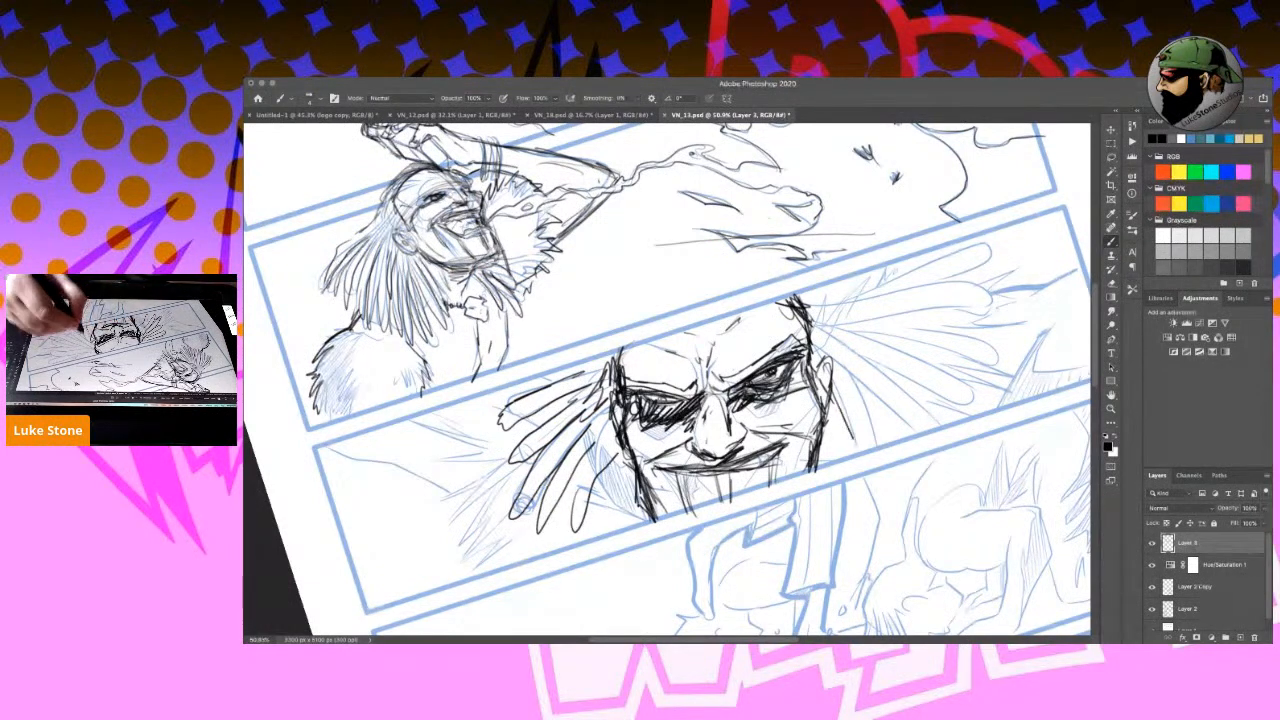
drag(816, 298, 924, 366)
drag(818, 340, 940, 420)
mouse_move(848, 290)
mouse_down()
mouse_move(988, 318)
mouse_move(1018, 244)
mouse_move(978, 302)
mouse_move(1004, 364)
mouse_up()
drag(938, 334, 1002, 414)
drag(1044, 338, 1006, 402)
drag(994, 294, 1072, 288)
drag(1036, 322, 1034, 348)
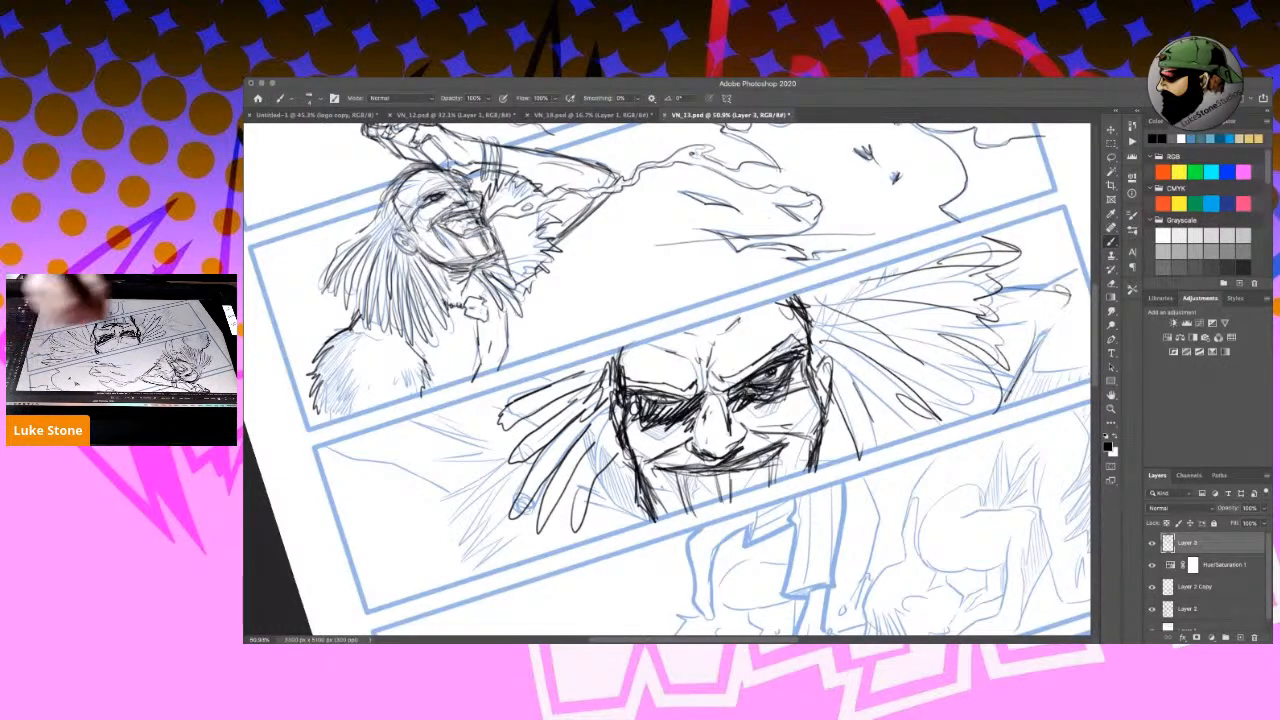
Pencil the spiky strands and background lines at the close-up panel's left end, and add small debris shapes at both ends.
mouse_move(478, 414)
mouse_down()
mouse_move(473, 445)
mouse_move(493, 460)
mouse_move(418, 546)
mouse_up()
mouse_move(482, 508)
mouse_down()
mouse_move(446, 588)
mouse_move(478, 610)
mouse_up()
drag(396, 418, 434, 456)
drag(328, 451, 463, 494)
mouse_move(396, 484)
mouse_down()
mouse_move(373, 512)
mouse_move(387, 527)
mouse_up()
drag(936, 448, 830, 478)
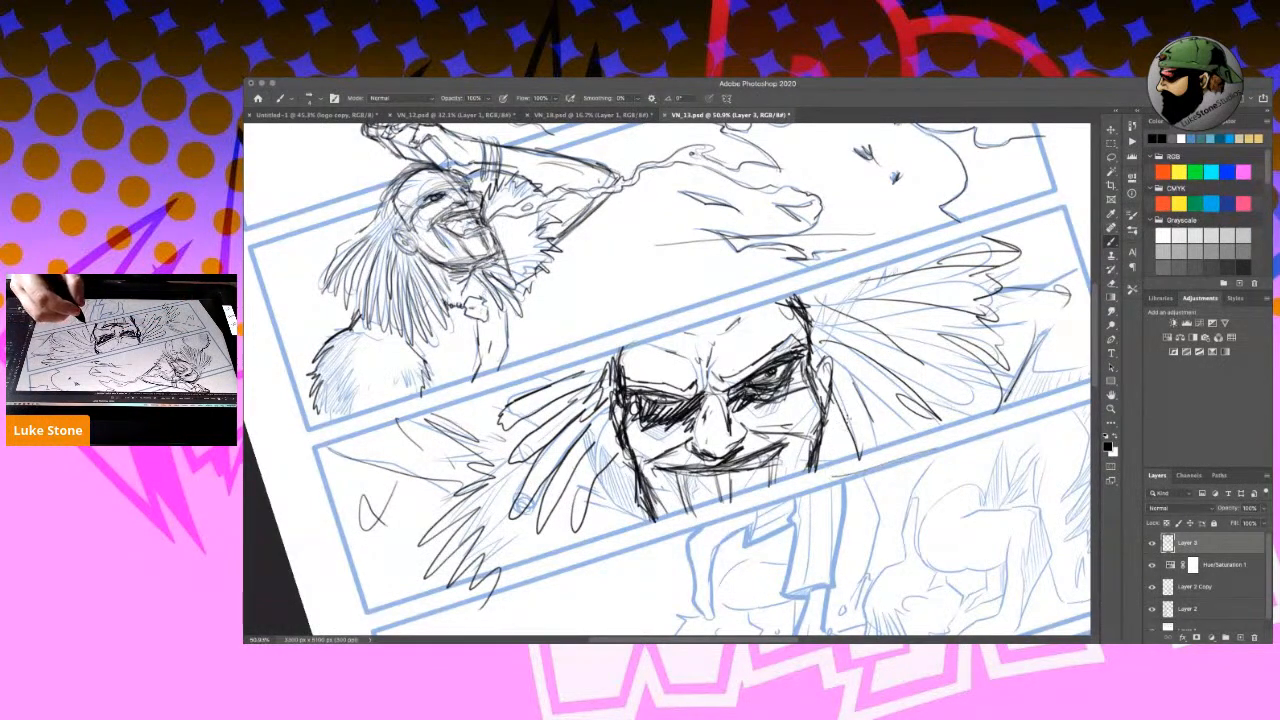
drag(1064, 300, 1060, 336)
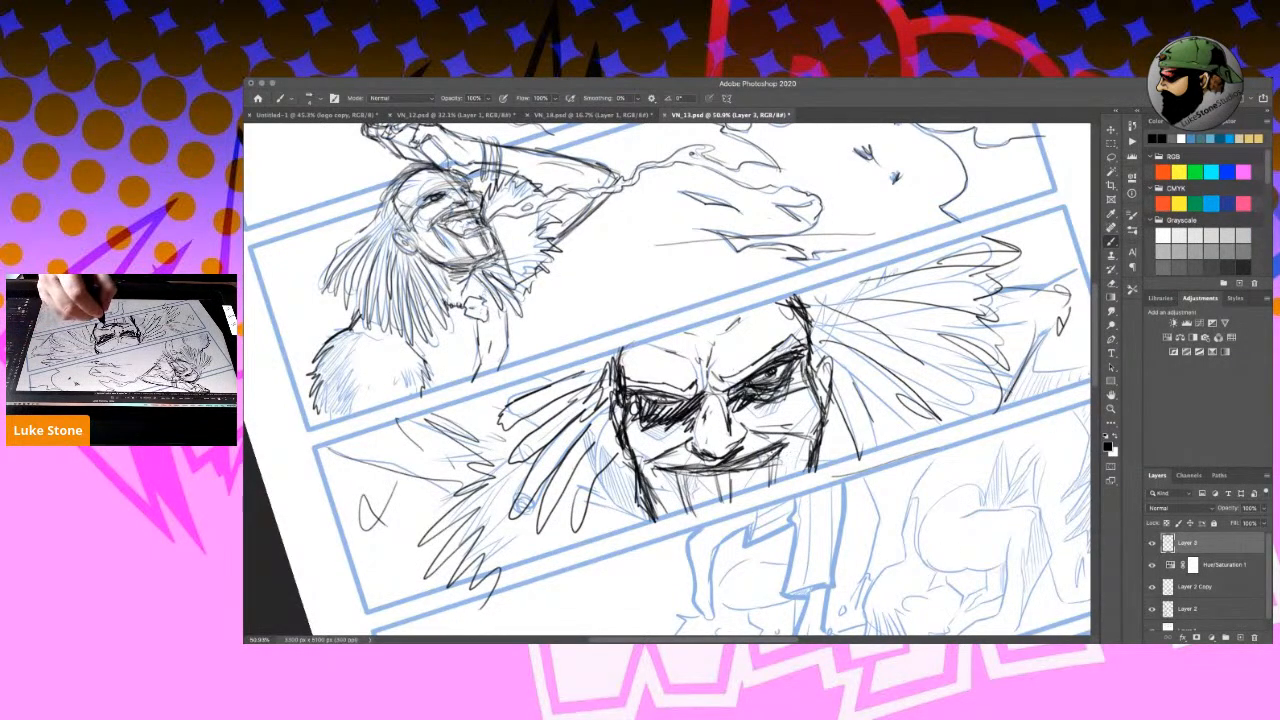
Shade under the close-up face's grin and on the chin, and darken the hair beside the right-hand cheek.
mouse_move(791, 441)
mouse_down()
mouse_move(730, 471)
mouse_move(658, 469)
mouse_move(704, 469)
mouse_move(690, 462)
mouse_move(752, 441)
mouse_move(682, 501)
mouse_move(654, 484)
mouse_move(668, 518)
mouse_move(686, 520)
mouse_move(664, 520)
mouse_up()
mouse_move(808, 362)
mouse_down()
mouse_move(809, 474)
mouse_move(816, 462)
mouse_up()
mouse_move(820, 398)
mouse_down()
mouse_move(836, 478)
mouse_move(872, 470)
mouse_move(830, 316)
mouse_up()
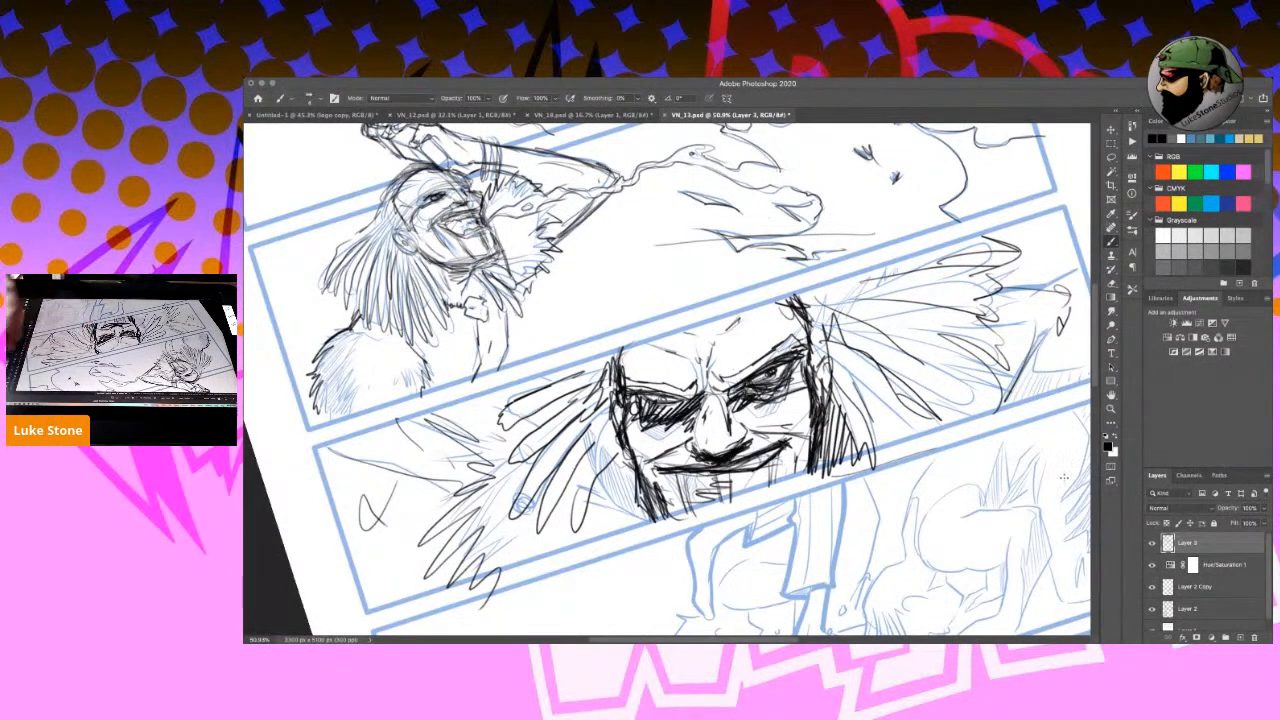
Move to the panel below the close-up face and pencil the edge and base of the tall rock behind the crouching figure.
click(1112, 396)
drag(1082, 415, 1073, 290)
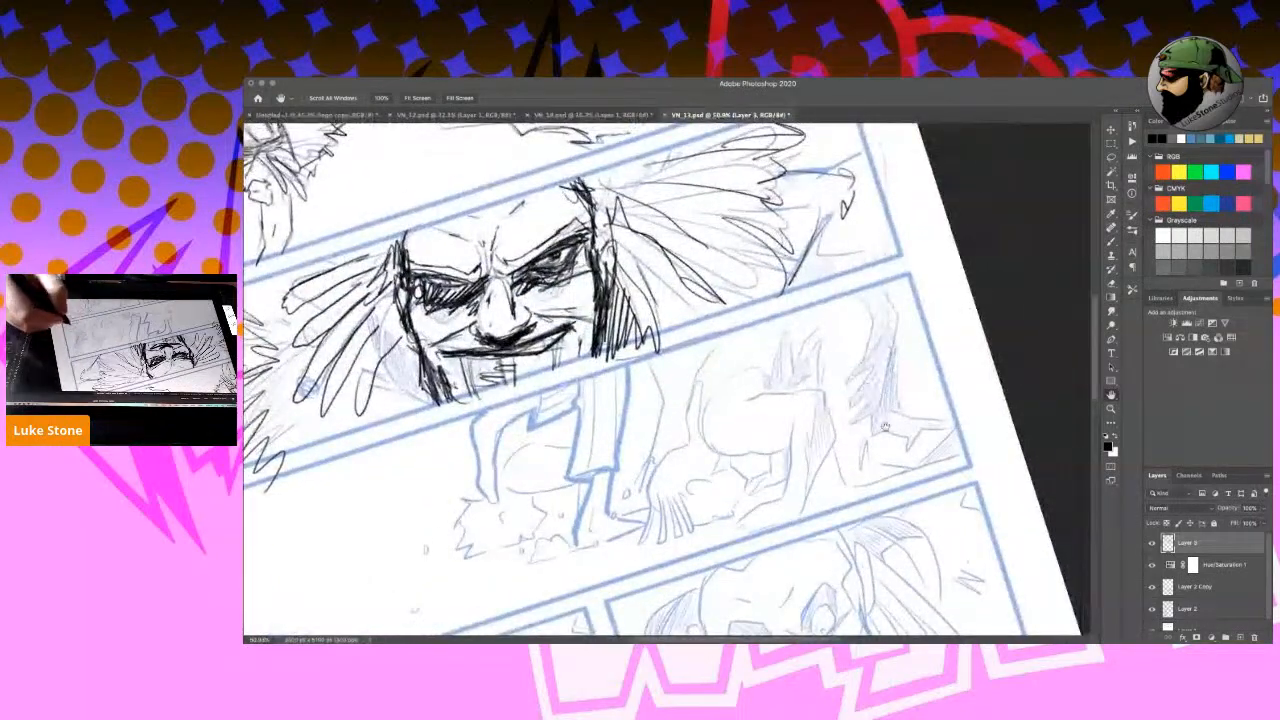
key(b)
mouse_move(878, 283)
mouse_down()
mouse_move(900, 331)
mouse_move(899, 310)
mouse_move(886, 404)
mouse_up()
mouse_move(896, 342)
mouse_down()
mouse_move(892, 416)
mouse_move(976, 426)
mouse_up()
Pencil the crouching figure's supporting arm, hand, chest, shoulder and arched back.
mouse_move(812, 326)
mouse_down()
mouse_move(833, 448)
mouse_move(814, 488)
mouse_up()
mouse_move(834, 388)
mouse_down()
mouse_move(816, 486)
mouse_move(790, 428)
mouse_move(782, 500)
mouse_move(752, 503)
mouse_move(730, 528)
mouse_move(772, 524)
mouse_move(810, 492)
mouse_up()
mouse_move(728, 421)
mouse_down()
mouse_move(706, 448)
mouse_move(762, 456)
mouse_move(795, 437)
mouse_up()
drag(752, 398, 820, 386)
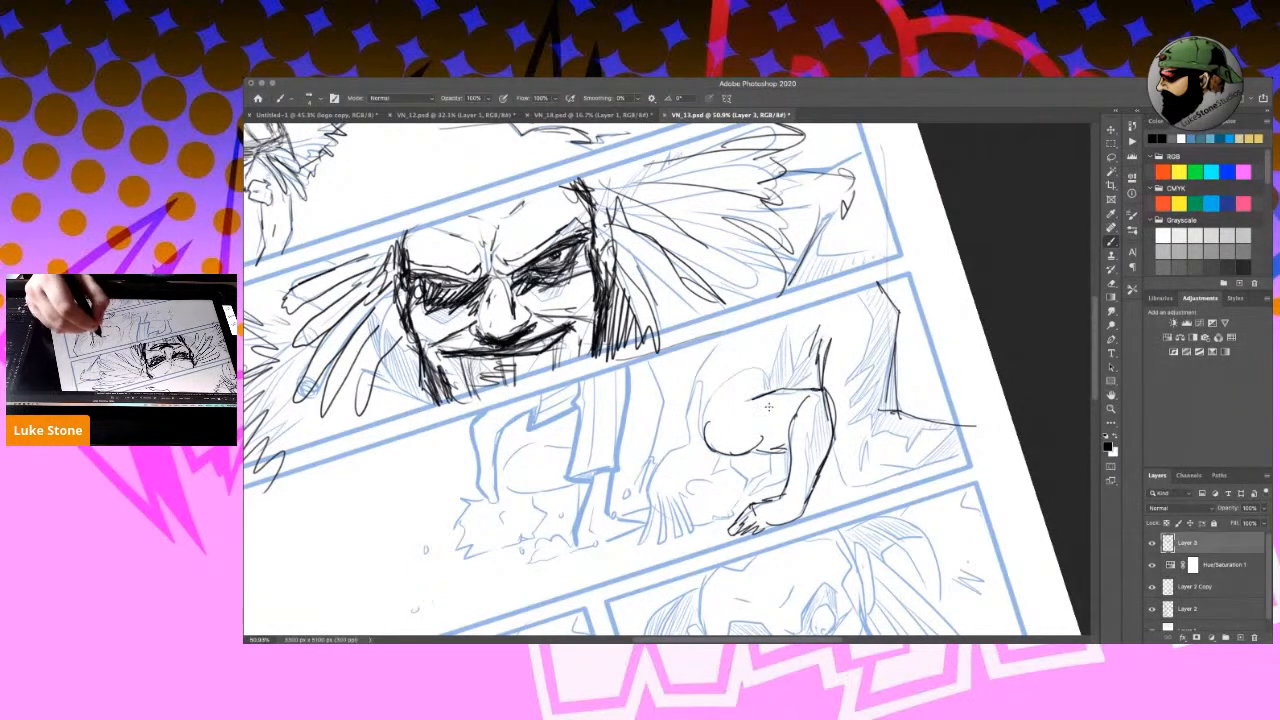
drag(721, 382, 699, 424)
mouse_move(699, 424)
mouse_down()
mouse_move(749, 365)
mouse_move(767, 378)
mouse_move(695, 375)
mouse_move(688, 432)
mouse_up()
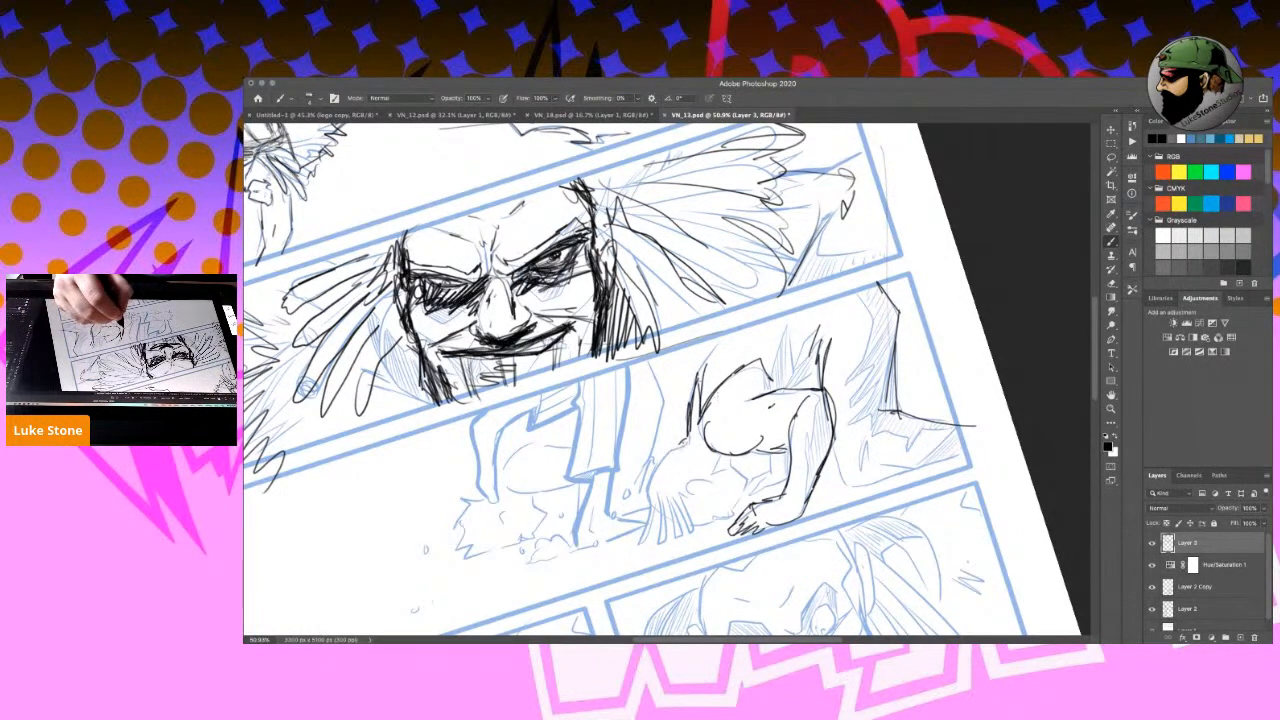
Draw the crouching figure's hanging hair, bowed face, second arm and spiky fur.
mouse_move(652, 482)
mouse_down()
mouse_move(642, 526)
mouse_move(678, 544)
mouse_up()
mouse_move(694, 490)
mouse_down()
mouse_move(686, 530)
mouse_move(714, 473)
mouse_up()
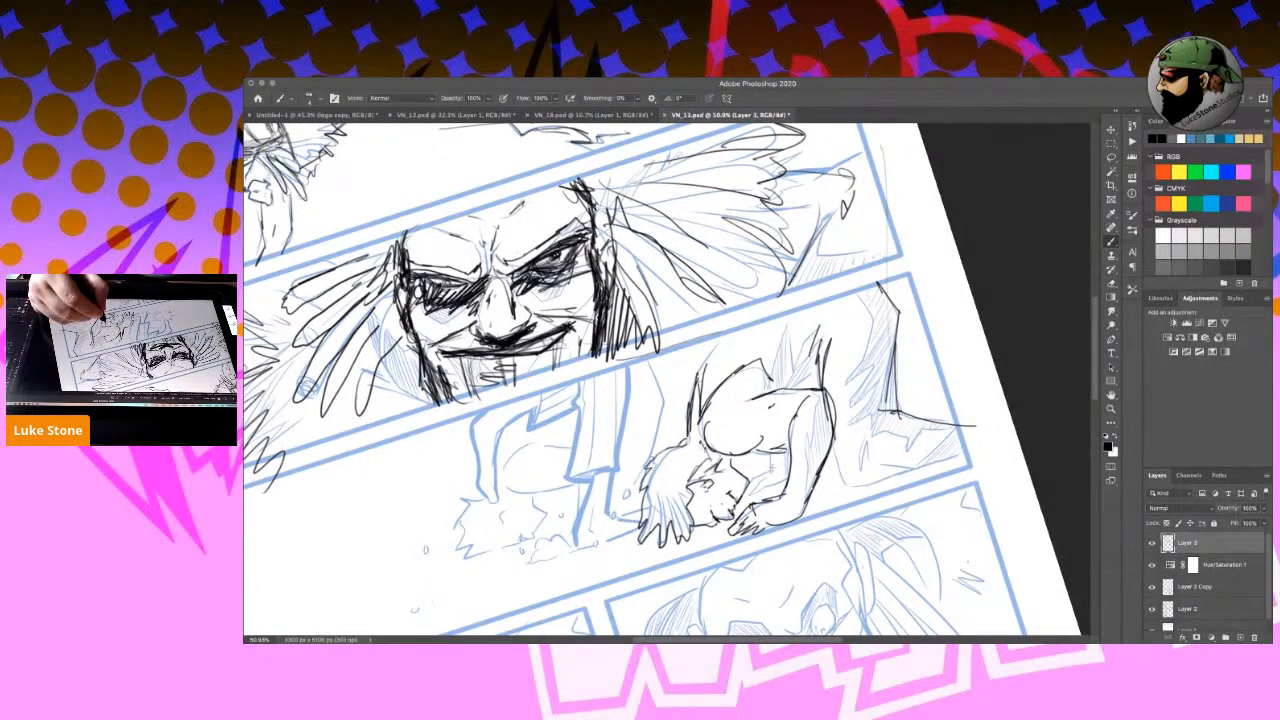
drag(747, 500, 793, 455)
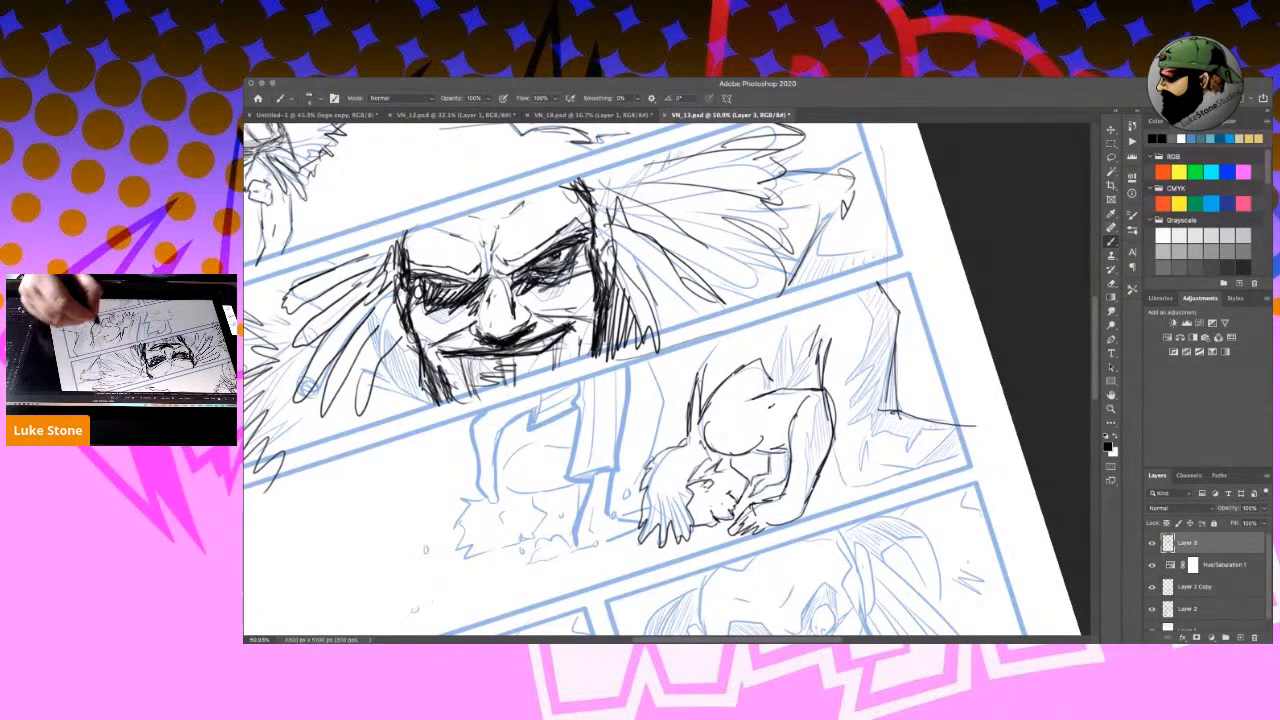
mouse_move(770, 388)
mouse_down()
mouse_move(792, 326)
mouse_move(818, 328)
mouse_move(820, 374)
mouse_up()
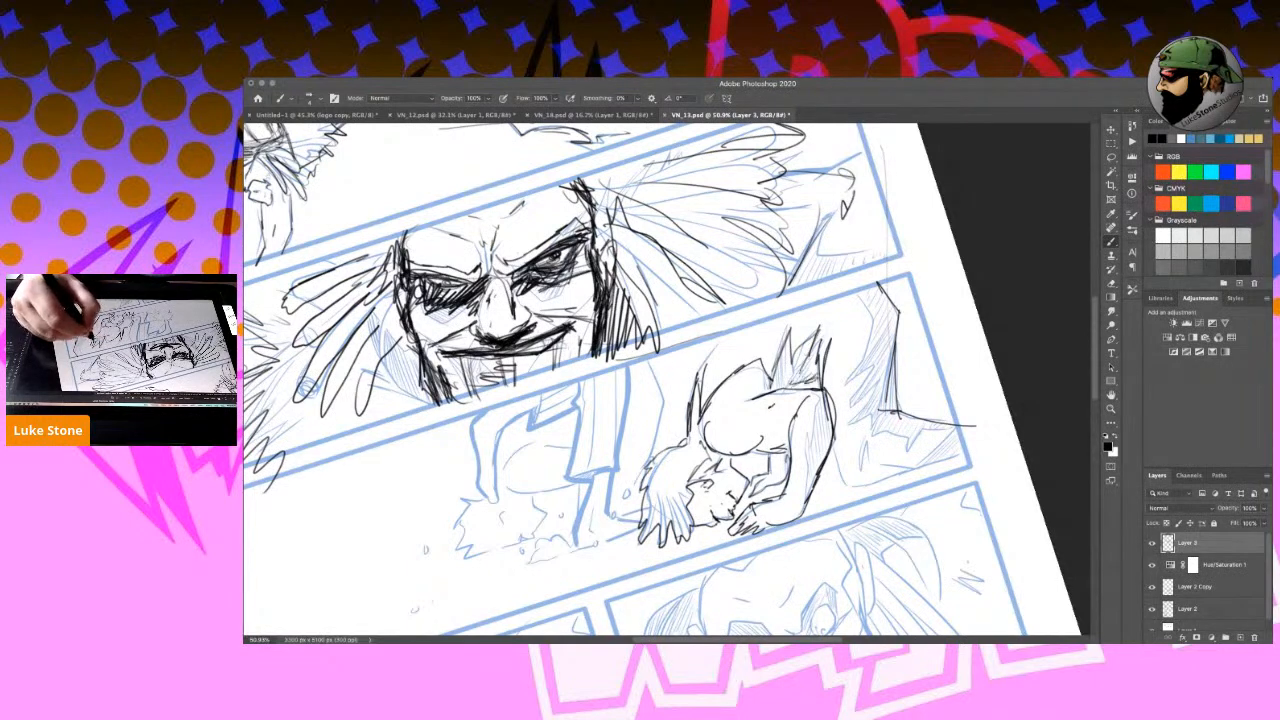
Strengthen the crouching figure's arm contours and pencil the jagged rock and ground shapes behind the figure.
drag(836, 450, 848, 492)
drag(822, 392, 804, 500)
drag(836, 398, 810, 496)
mouse_move(864, 278)
mouse_down()
mouse_move(876, 308)
mouse_move(858, 328)
mouse_move(866, 360)
mouse_move(842, 382)
mouse_move(846, 406)
mouse_move(870, 442)
mouse_move(930, 455)
mouse_move(850, 490)
mouse_up()
drag(888, 314, 876, 336)
Pencil the standing figure's nearer leg and coat edge beside the crouching figure, hatching the boot area.
mouse_move(734, 326)
mouse_down()
mouse_move(622, 438)
mouse_move(616, 482)
mouse_up()
mouse_move(576, 394)
mouse_down()
mouse_move(584, 494)
mouse_move(614, 508)
mouse_move(622, 478)
mouse_move(586, 490)
mouse_up()
drag(604, 480, 588, 496)
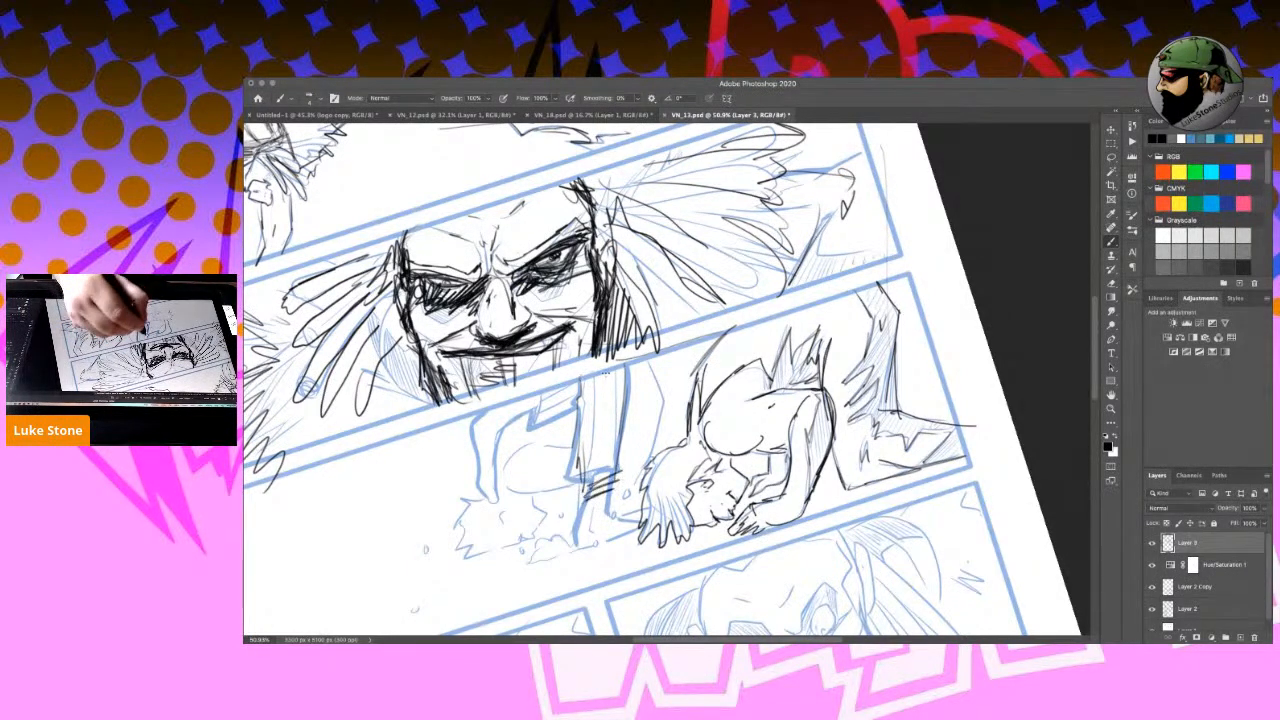
drag(590, 377, 575, 541)
mouse_move(626, 387)
mouse_down()
mouse_move(618, 470)
mouse_move(574, 520)
mouse_move(609, 521)
mouse_move(597, 544)
mouse_up()
Sketch the rubble and dust on the ground around the standing figure's feet, with small debris specks.
mouse_move(625, 492)
mouse_down()
mouse_move(563, 519)
mouse_move(524, 572)
mouse_up()
drag(520, 546, 508, 554)
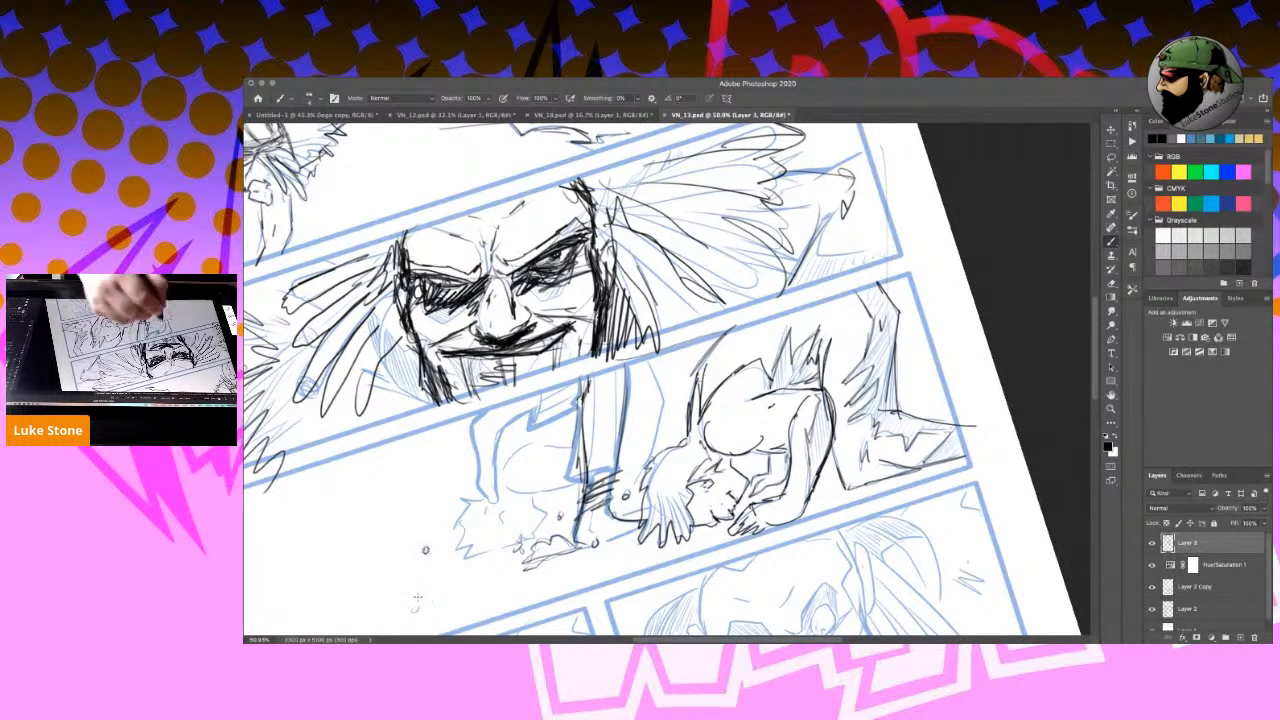
mouse_move(484, 548)
mouse_down()
mouse_move(468, 551)
mouse_move(482, 498)
mouse_up()
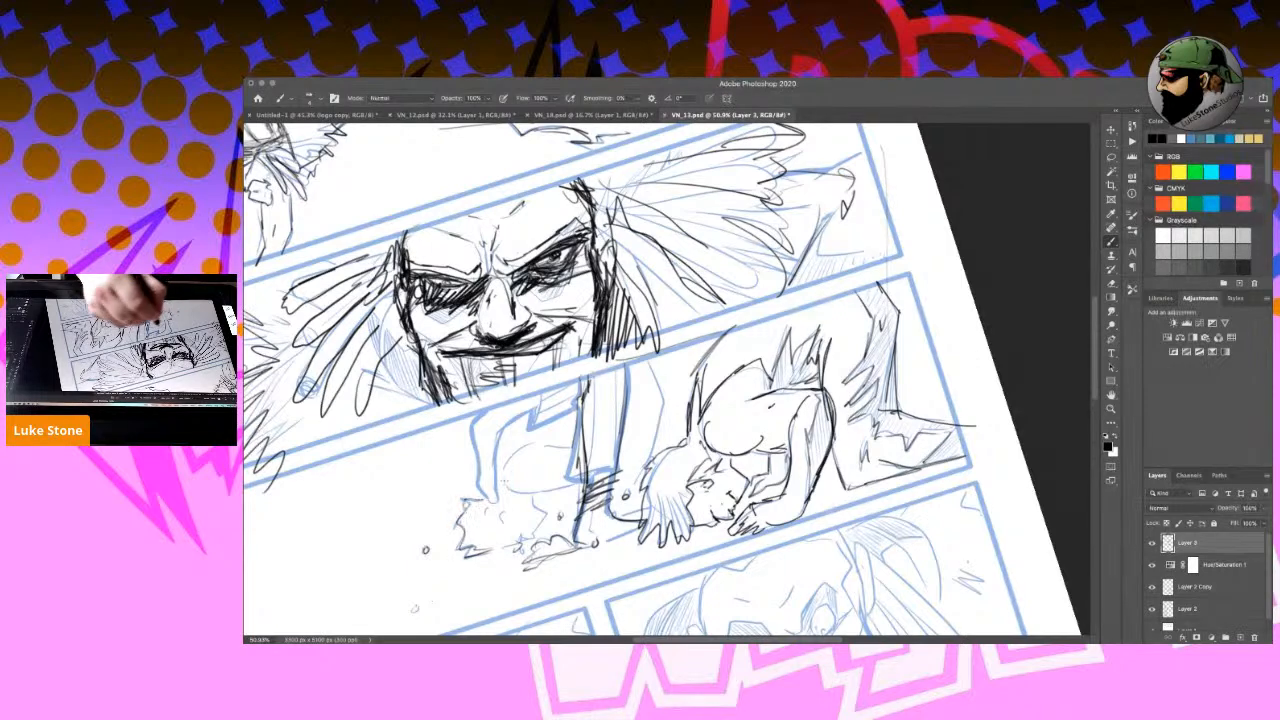
Pencil the standing figure's coat edge and nearer leg, darken the boot, and reinforce the crouching figure's arm contour.
mouse_move(580, 480)
mouse_down()
mouse_move(527, 490)
mouse_move(546, 525)
mouse_up()
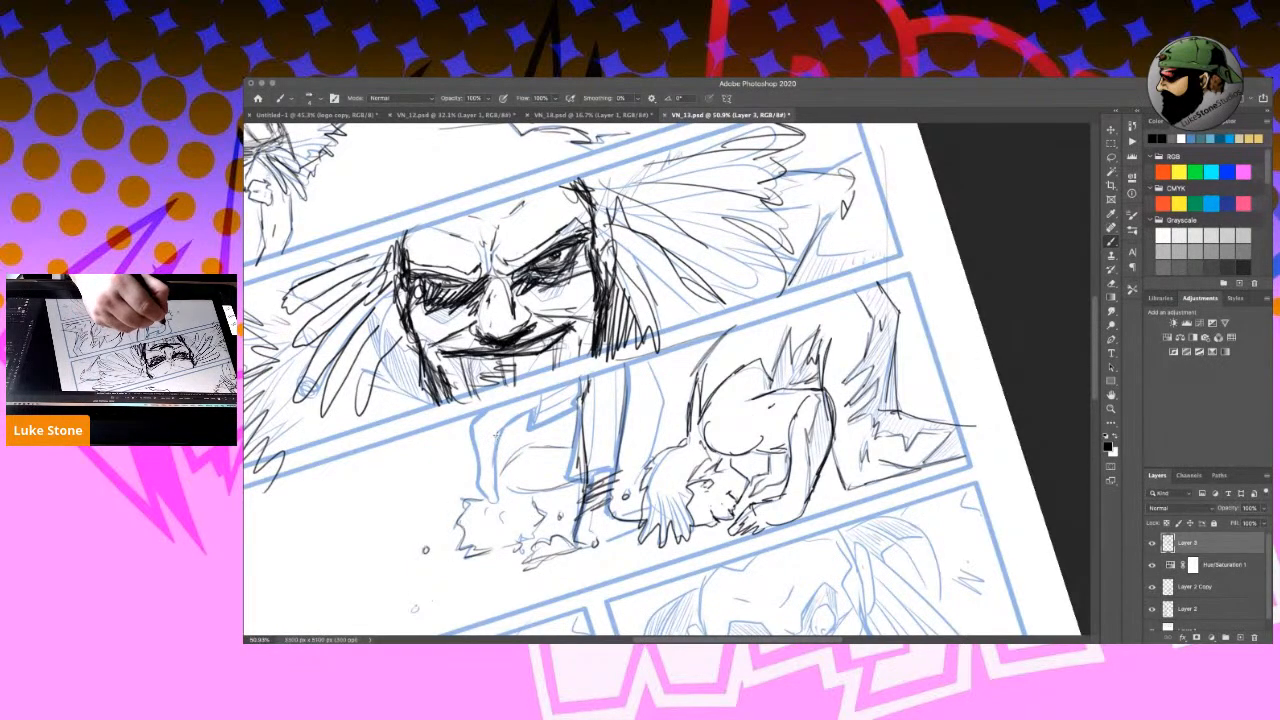
drag(477, 476, 476, 445)
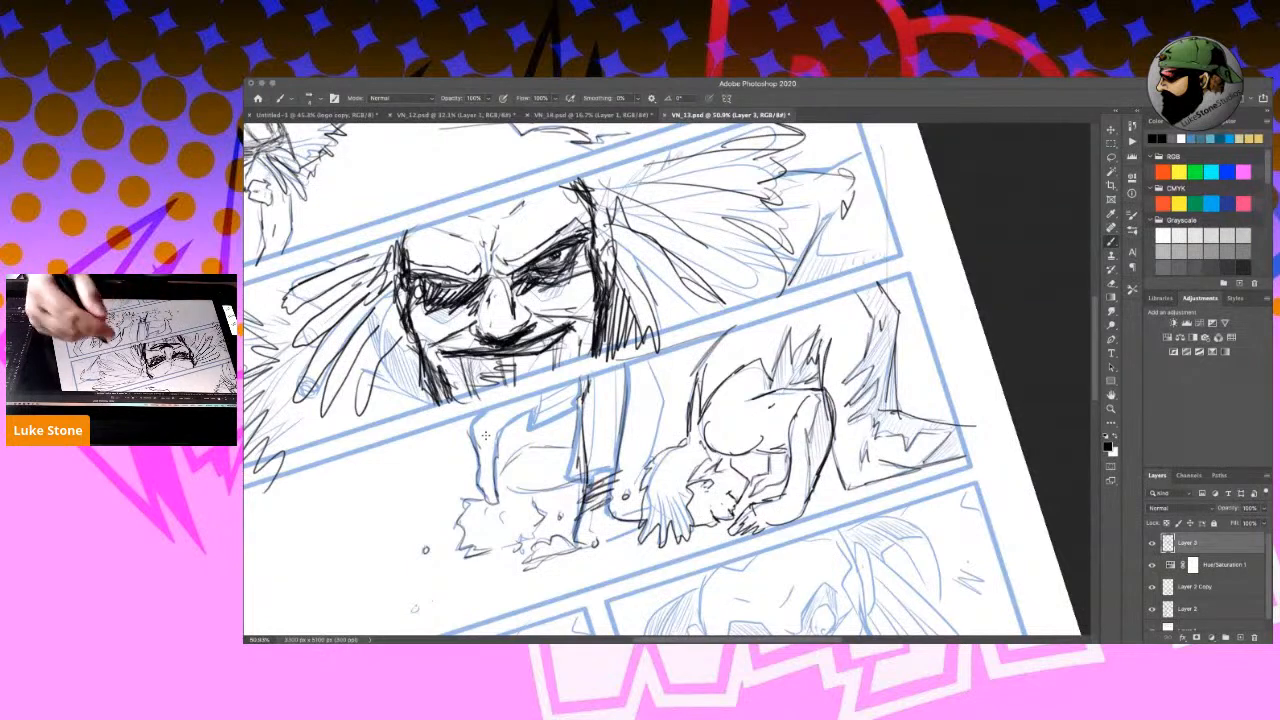
drag(829, 412, 820, 438)
drag(830, 415, 823, 441)
mouse_move(583, 392)
mouse_down()
mouse_move(587, 461)
mouse_move(570, 524)
mouse_up()
drag(610, 500, 590, 527)
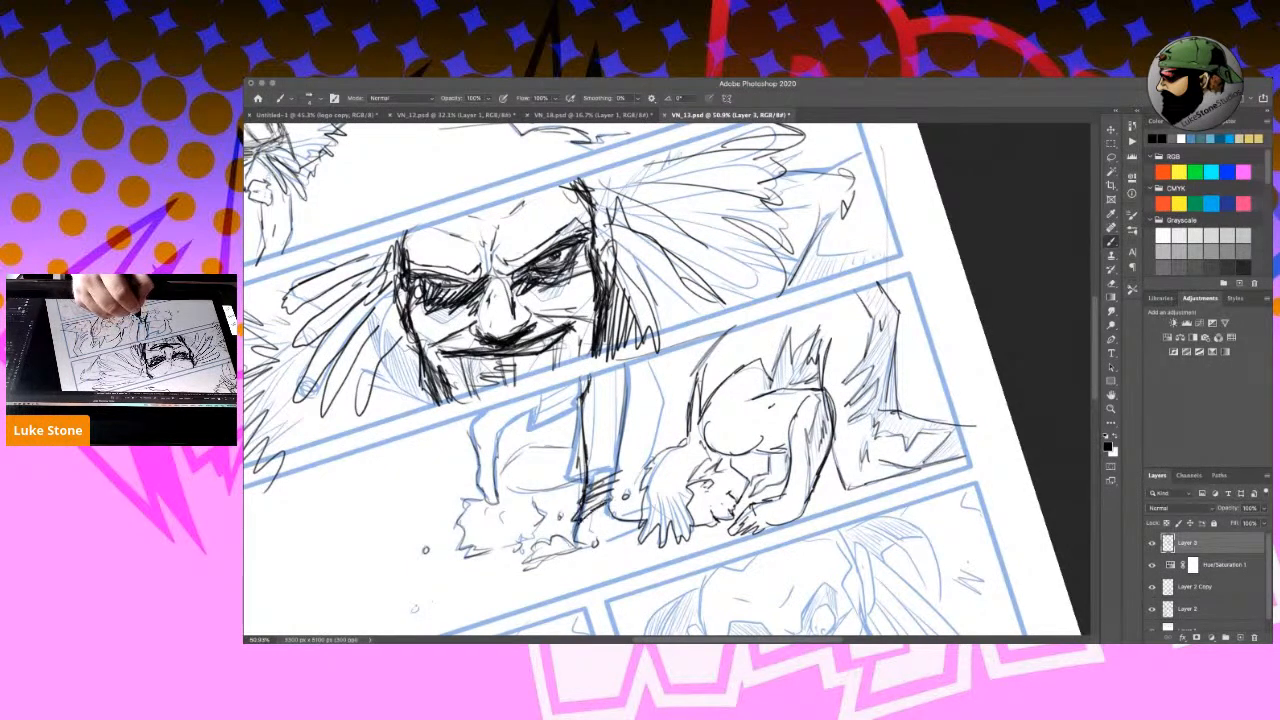
Draw the fold lines on the standing figure's nearer leg and the outer contours of the coat and far leg.
drag(616, 434, 612, 492)
drag(622, 364, 612, 442)
drag(612, 440, 608, 472)
drag(604, 424, 598, 448)
mouse_move(576, 404)
mouse_down()
mouse_move(506, 420)
mouse_move(462, 452)
mouse_move(498, 512)
mouse_move(502, 426)
mouse_up()
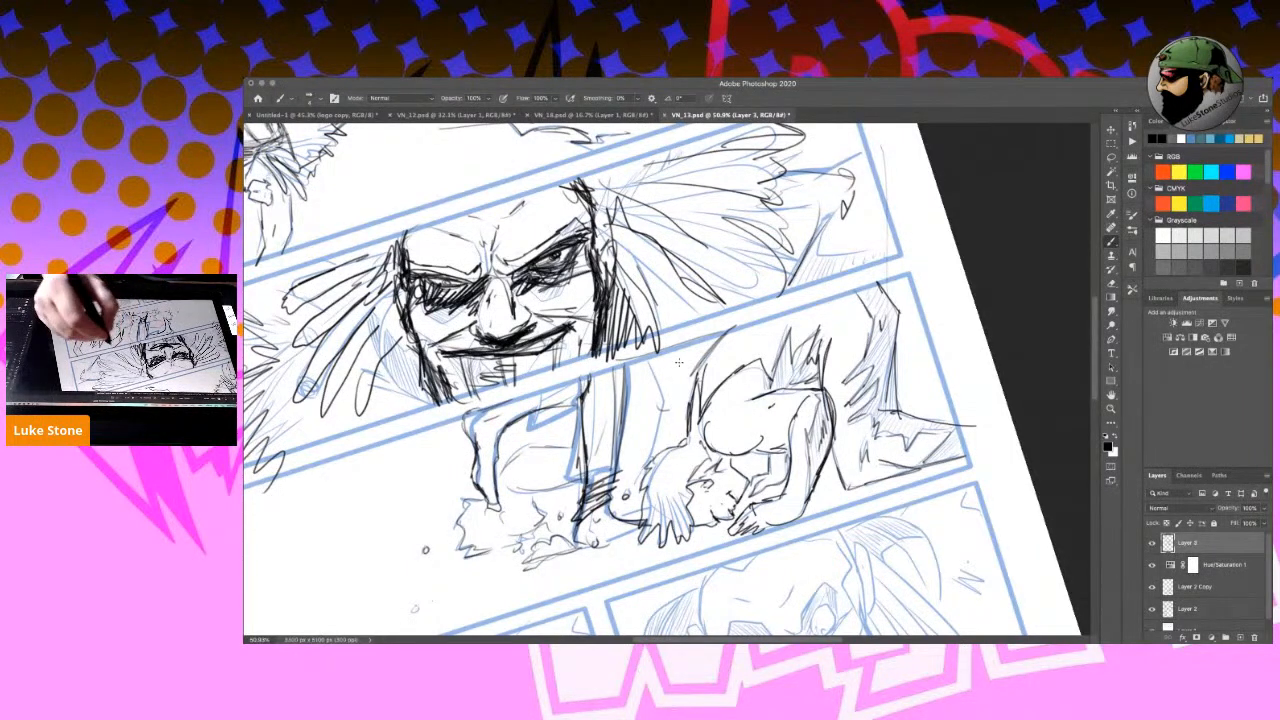
drag(650, 358, 644, 478)
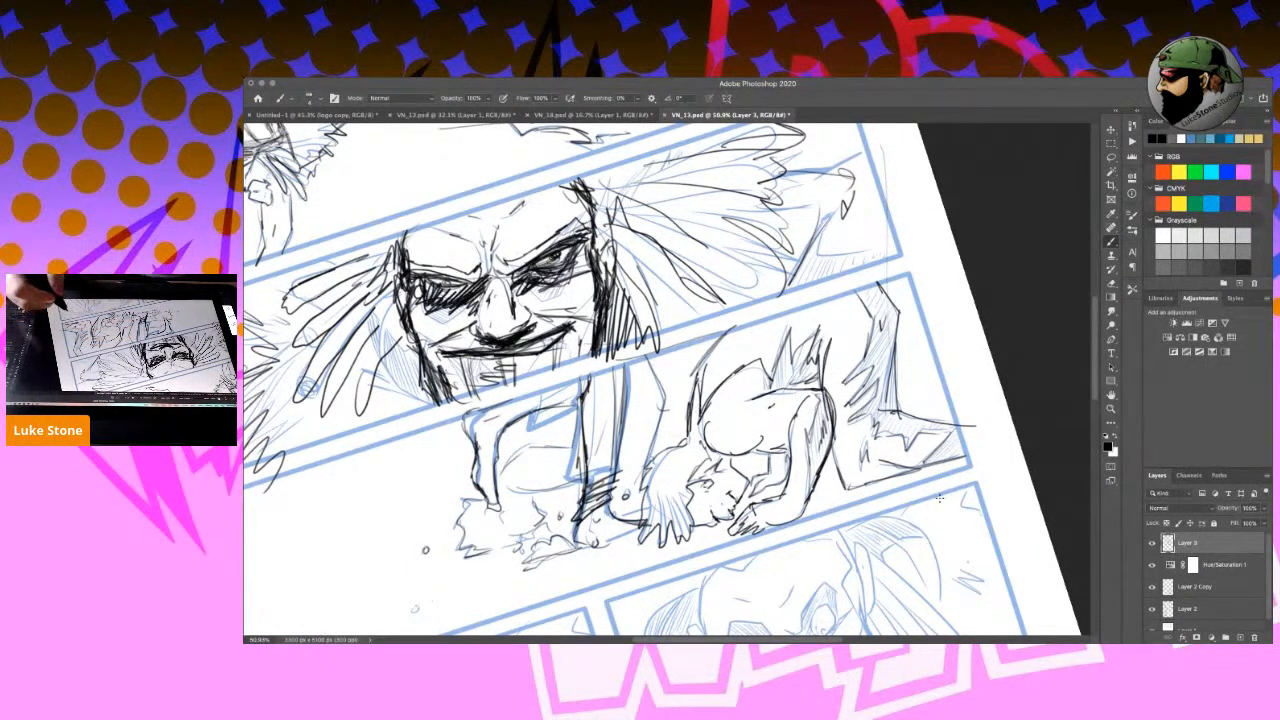
Outline the villain's bald head, ears, brows and eyes in the left panel of the page's bottom row.
drag(1093, 356, 1094, 369)
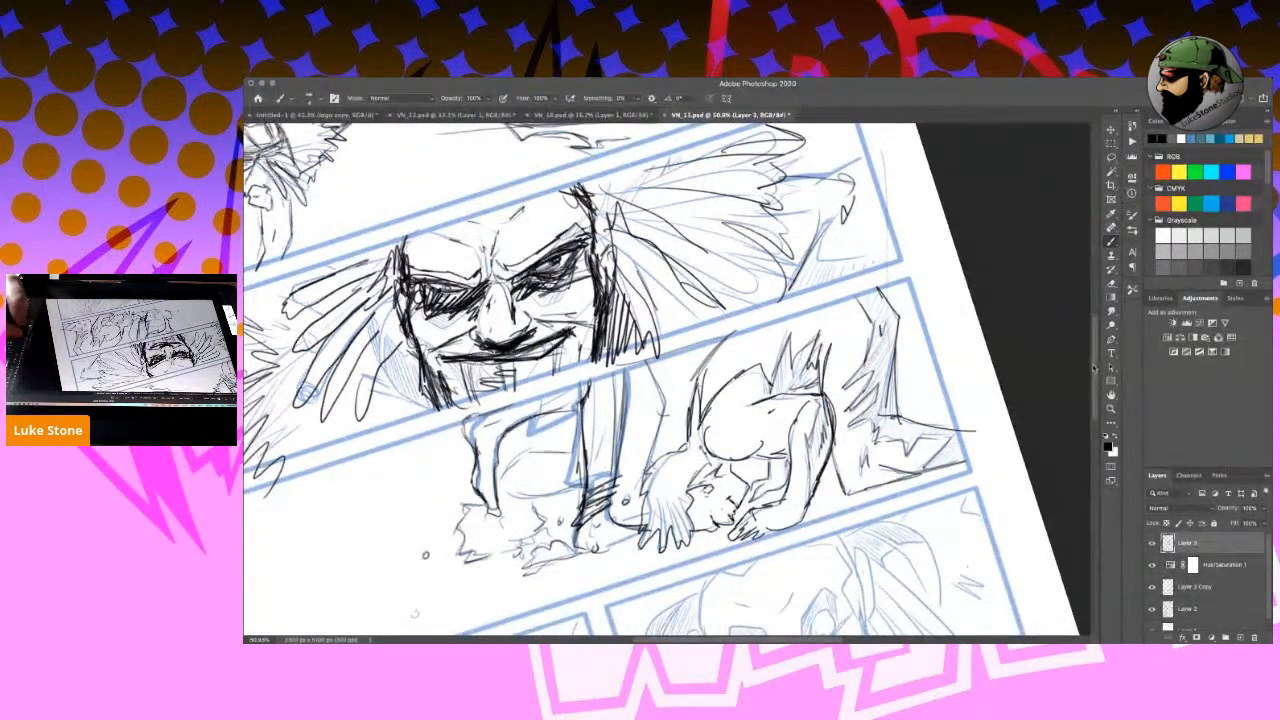
drag(1093, 367, 1090, 450)
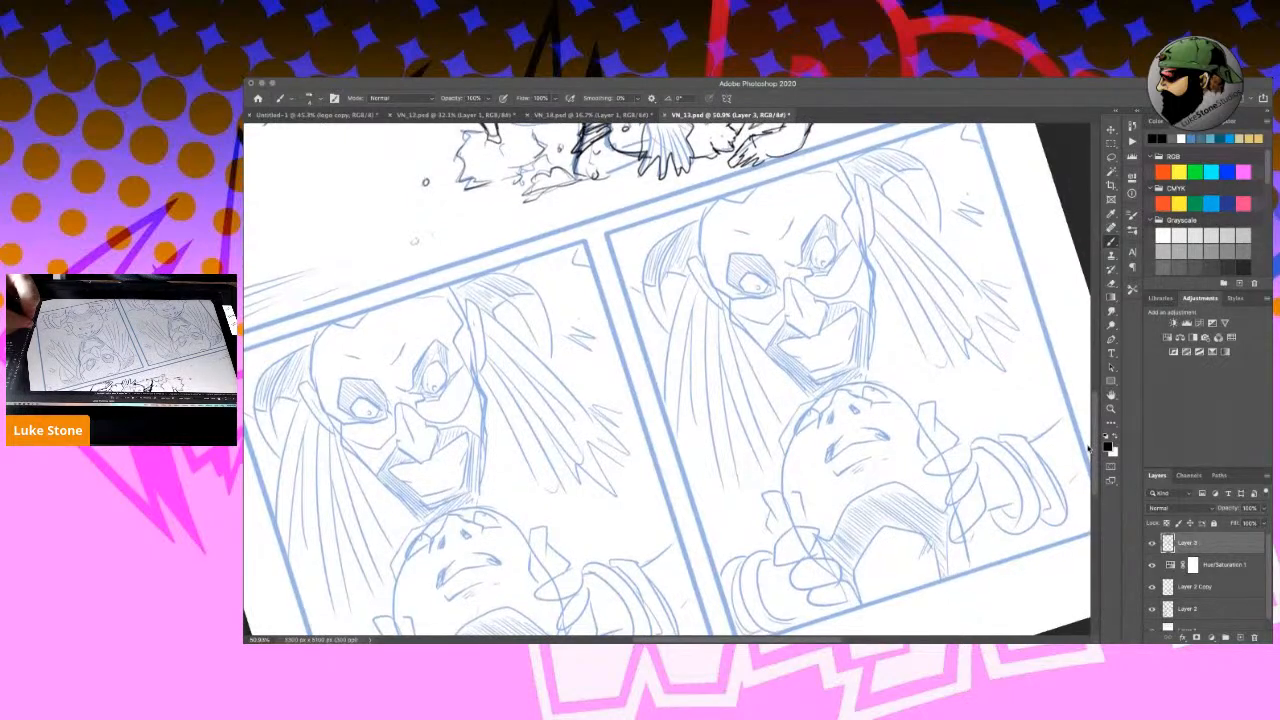
drag(1089, 447, 1090, 464)
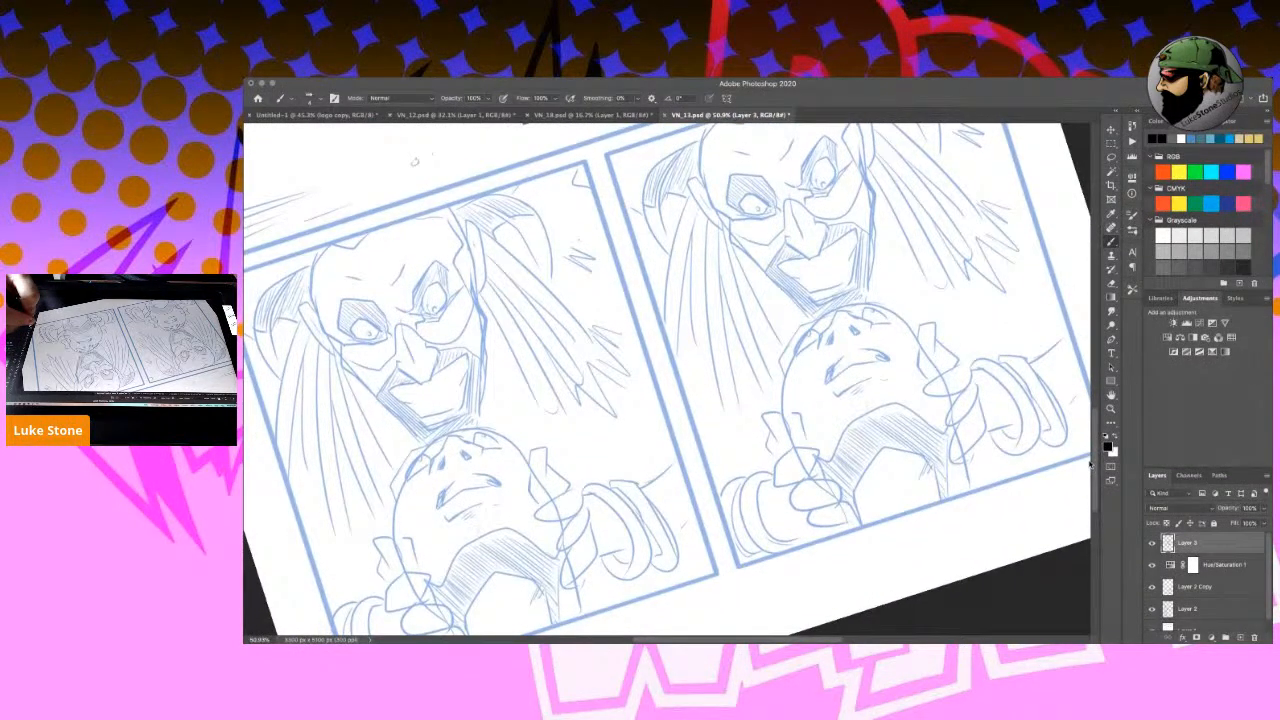
drag(1090, 464, 1089, 464)
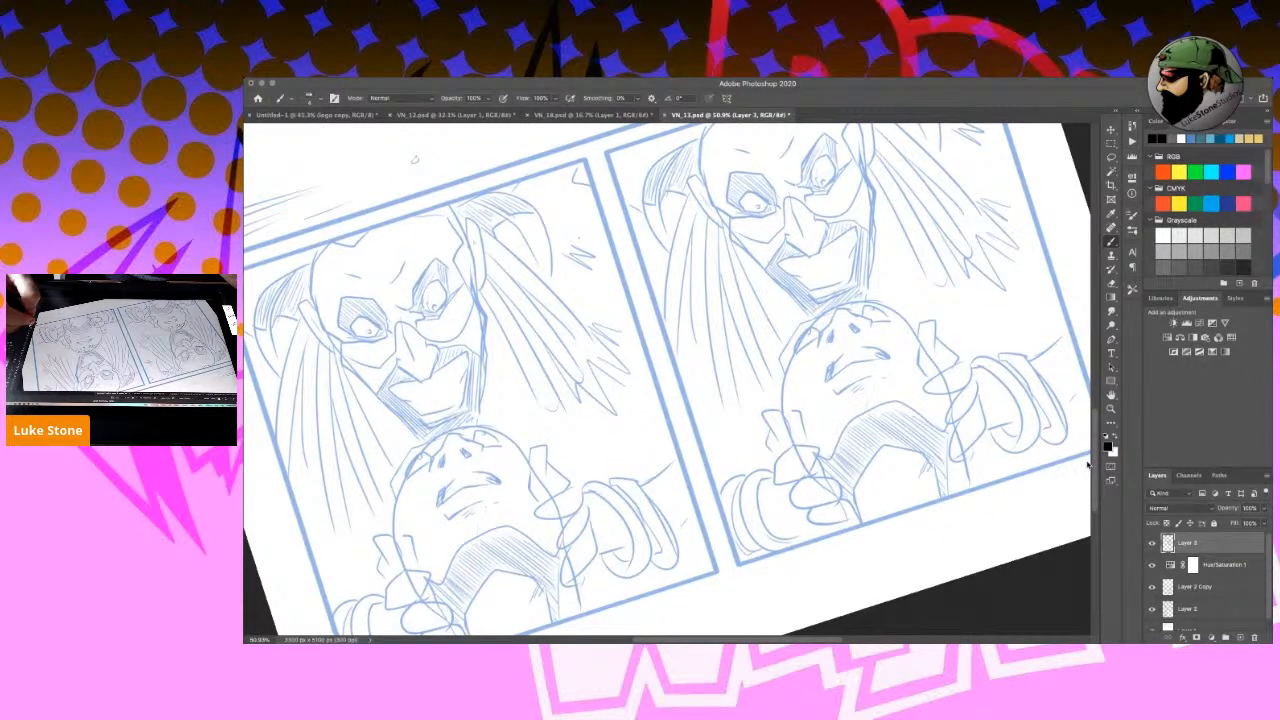
drag(1088, 465, 1088, 463)
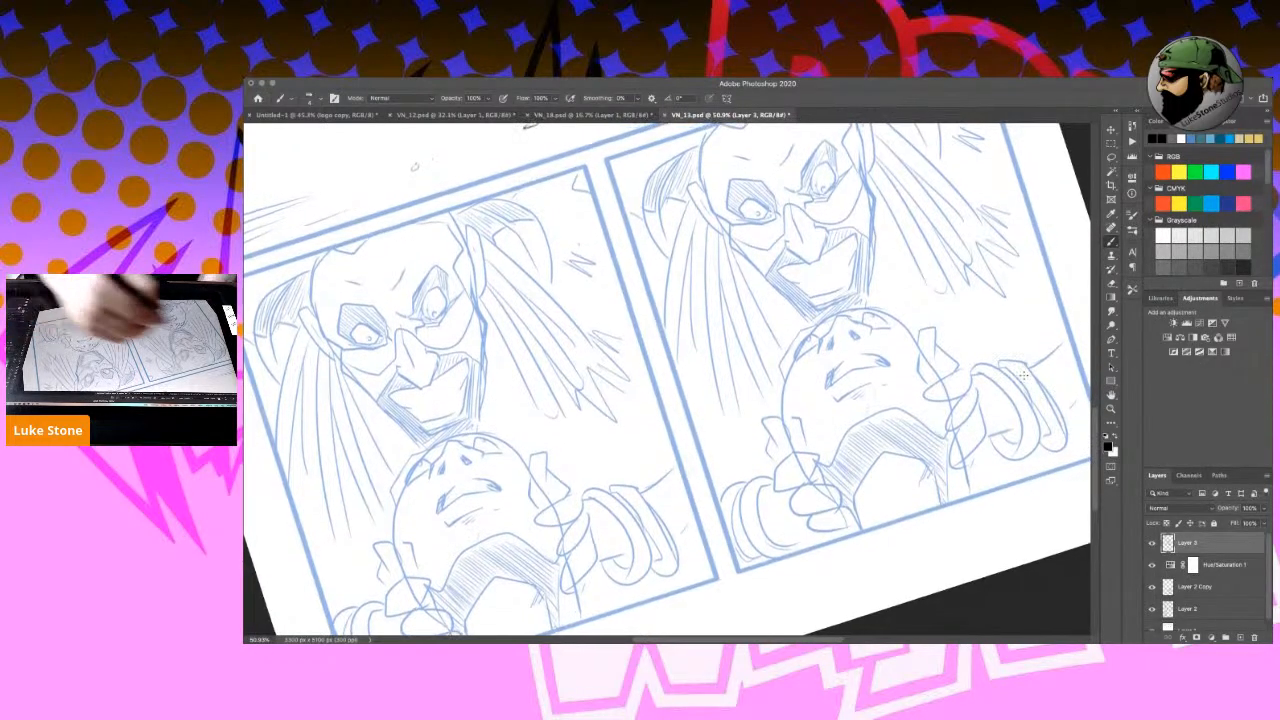
mouse_move(337, 331)
mouse_down()
mouse_move(347, 307)
mouse_move(385, 319)
mouse_up()
mouse_move(398, 320)
mouse_down()
mouse_move(326, 330)
mouse_move(435, 290)
mouse_move(454, 262)
mouse_move(400, 322)
mouse_up()
drag(470, 250, 486, 314)
mouse_move(312, 337)
mouse_down()
mouse_move(338, 368)
mouse_move(311, 306)
mouse_move(325, 337)
mouse_up()
mouse_move(320, 288)
mouse_down()
mouse_move(315, 310)
mouse_move(330, 252)
mouse_move(452, 222)
mouse_move(470, 260)
mouse_move(444, 318)
mouse_move(422, 322)
mouse_up()
drag(346, 338, 372, 346)
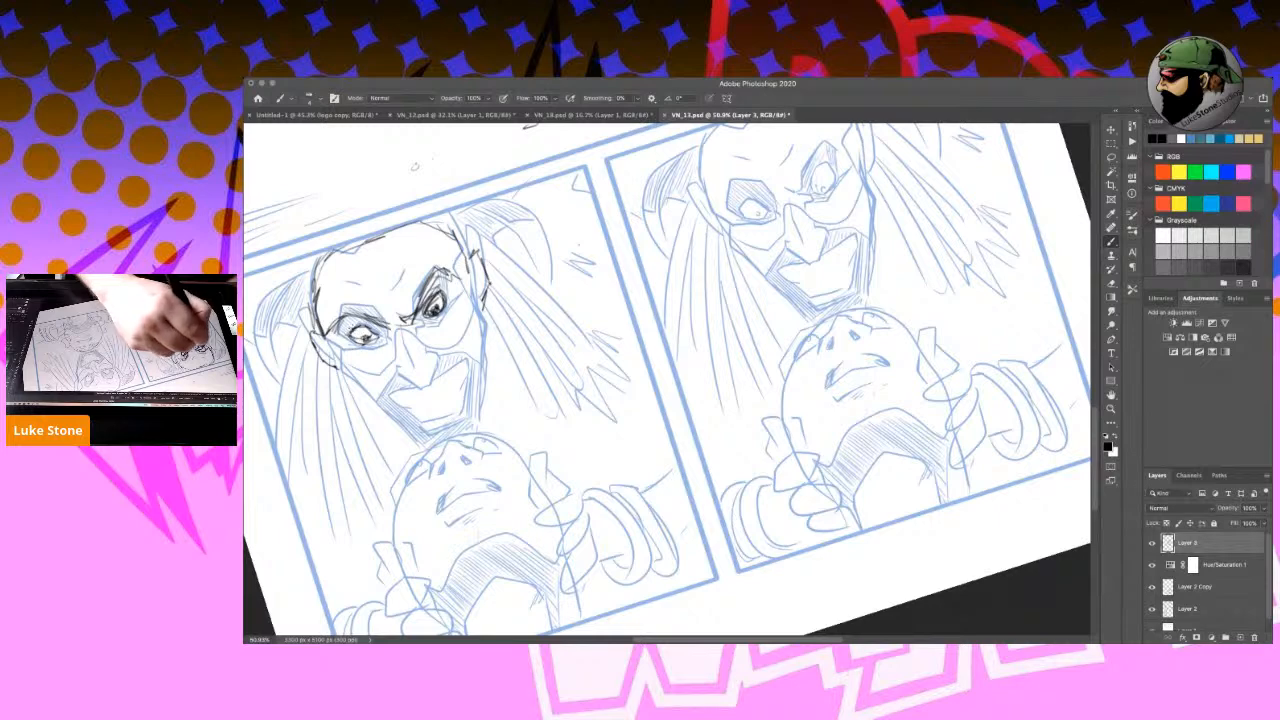
Draw the villain's pointed nose, nostrils and the upper line of the wide grin.
mouse_move(399, 349)
mouse_down()
mouse_move(393, 368)
mouse_move(412, 357)
mouse_up()
drag(419, 346, 390, 356)
mouse_move(398, 332)
mouse_down()
mouse_move(386, 346)
mouse_move(404, 350)
mouse_up()
drag(426, 342, 410, 353)
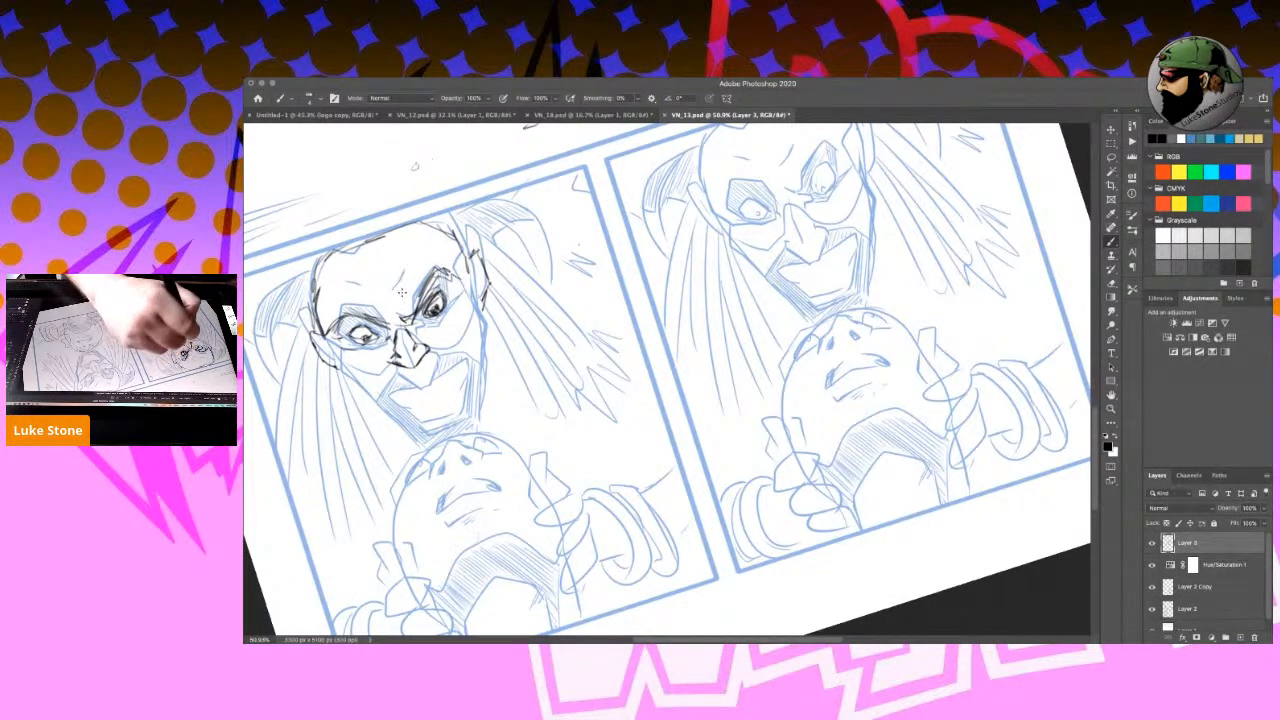
mouse_move(399, 363)
mouse_down()
mouse_move(411, 372)
mouse_move(460, 350)
mouse_up()
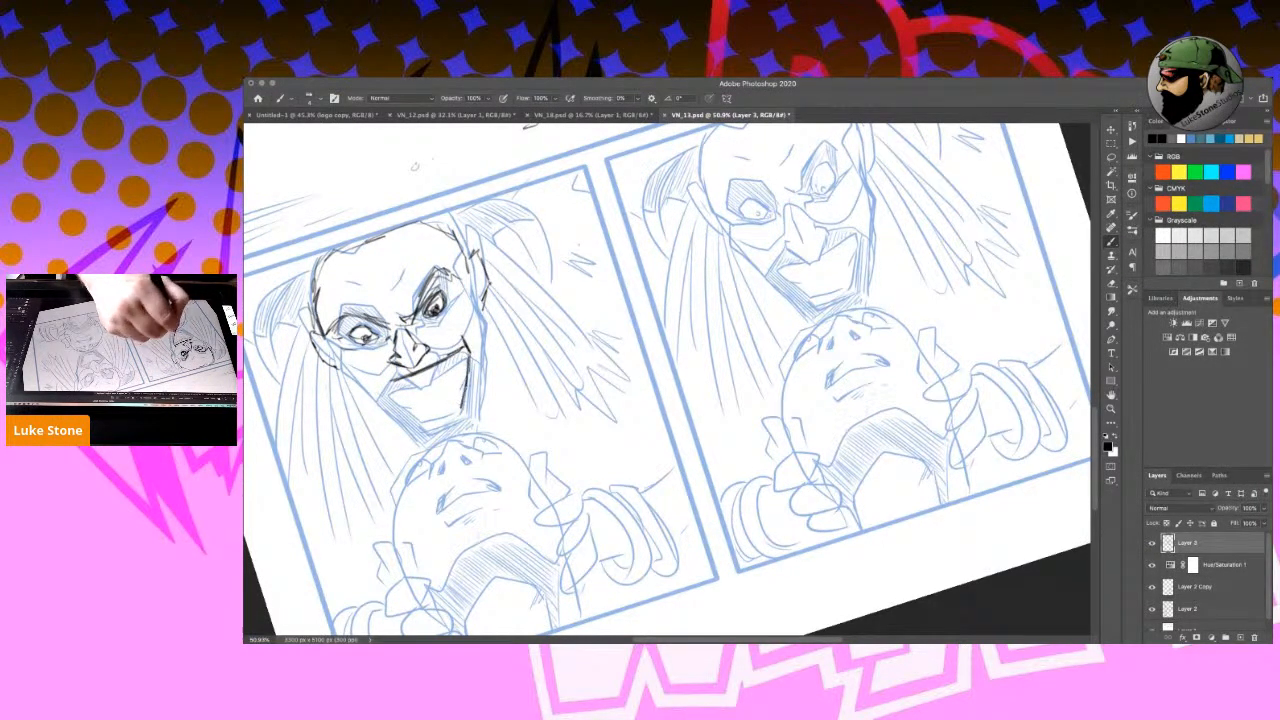
mouse_move(380, 382)
mouse_down()
mouse_move(424, 426)
mouse_move(456, 416)
mouse_move(411, 408)
mouse_move(464, 334)
mouse_up()
Pencil the villain's cheek creases and define the angular jaw and chin around the grin.
drag(380, 370, 362, 380)
drag(330, 347, 340, 366)
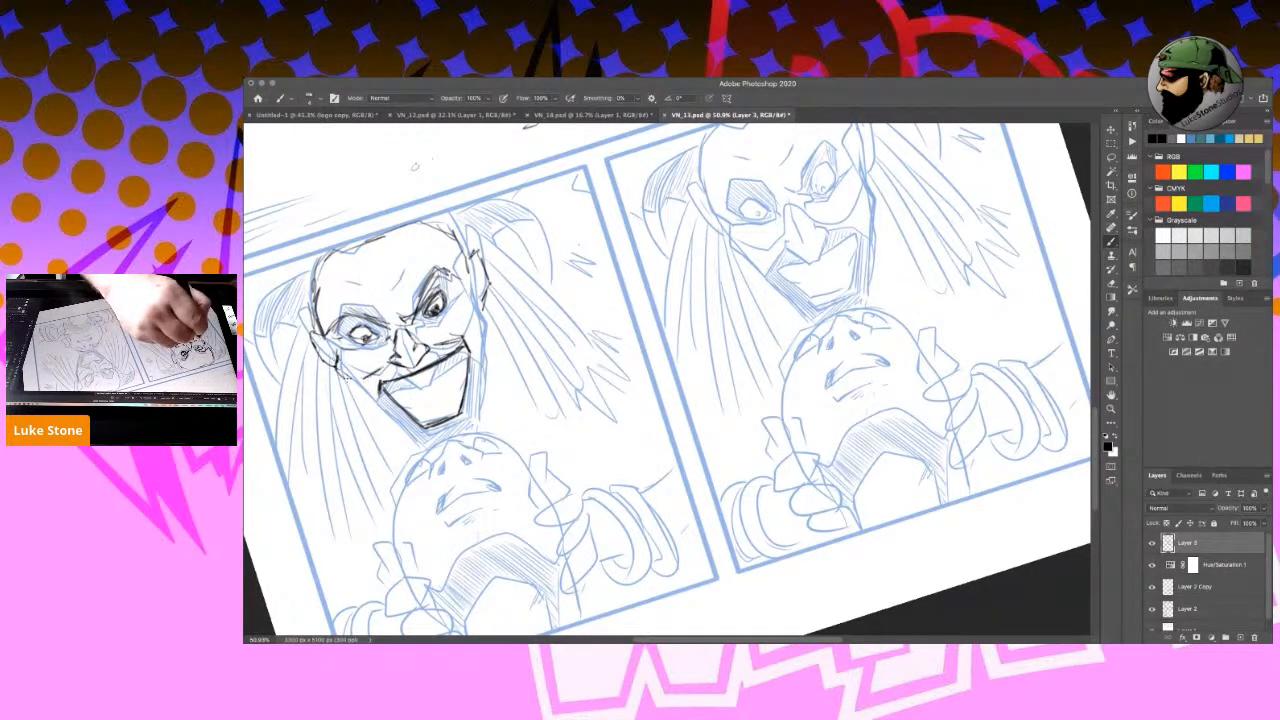
drag(370, 396, 414, 436)
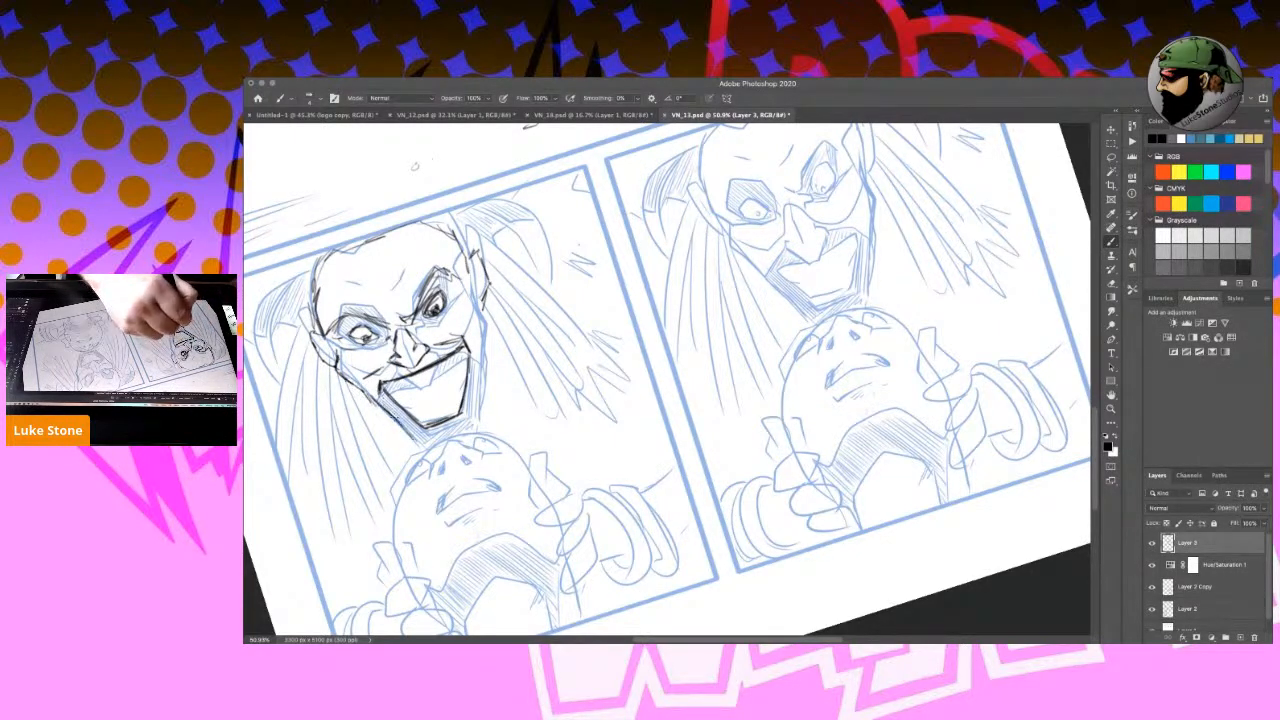
drag(372, 372, 396, 414)
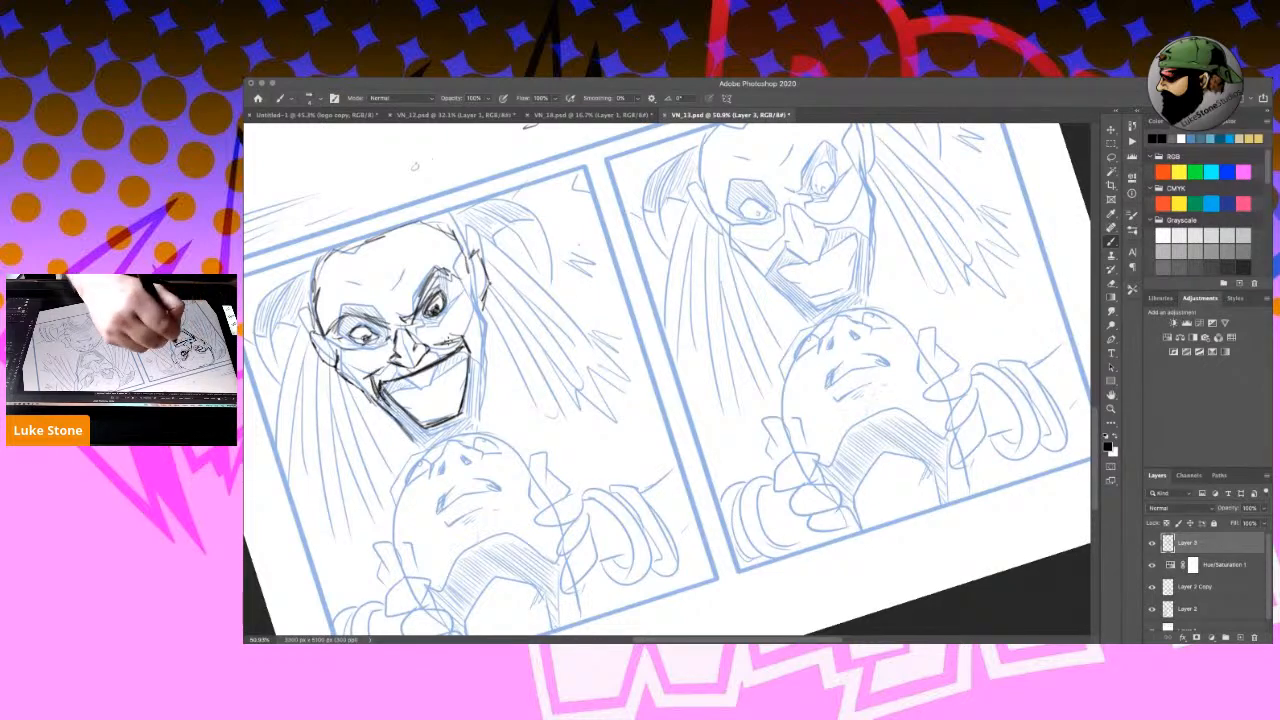
drag(478, 344, 464, 372)
mouse_move(472, 288)
mouse_down()
mouse_move(494, 372)
mouse_move(484, 430)
mouse_up()
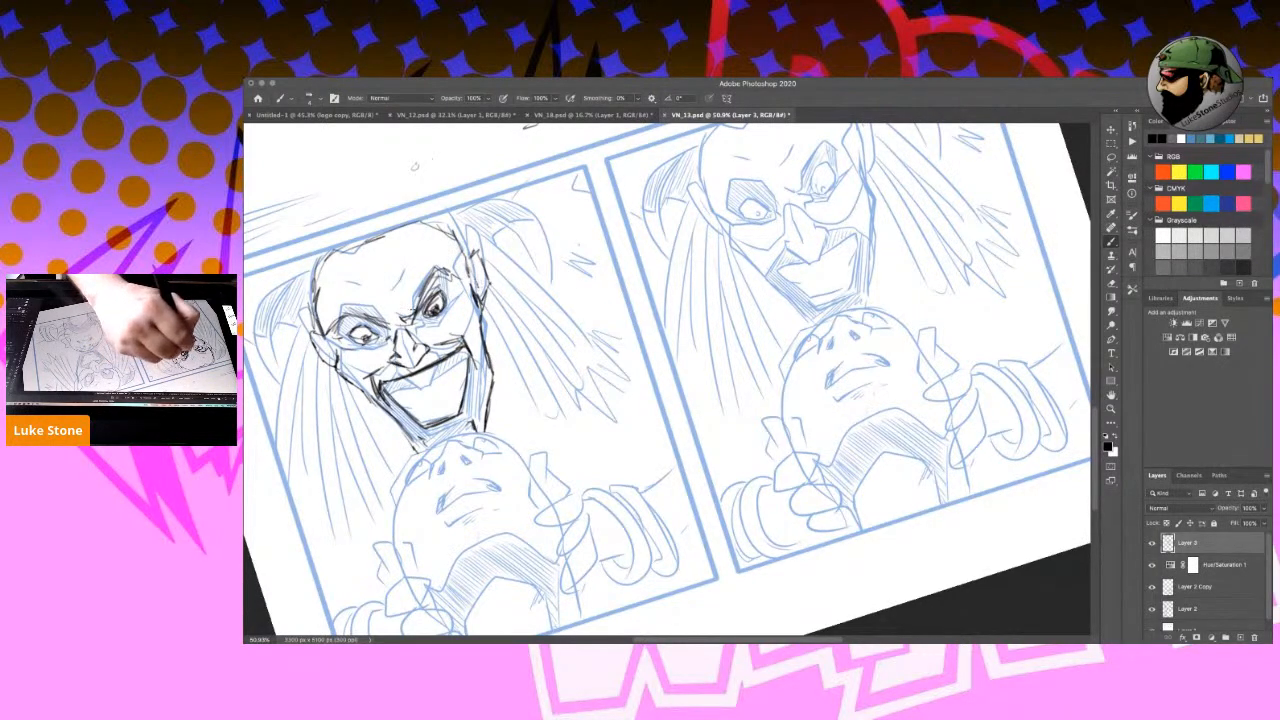
Shade the dark mask-like patches around both of the villain's eyes.
mouse_move(326, 333)
mouse_down()
mouse_move(391, 327)
mouse_move(376, 337)
mouse_move(362, 317)
mouse_move(340, 350)
mouse_move(321, 289)
mouse_move(315, 322)
mouse_up()
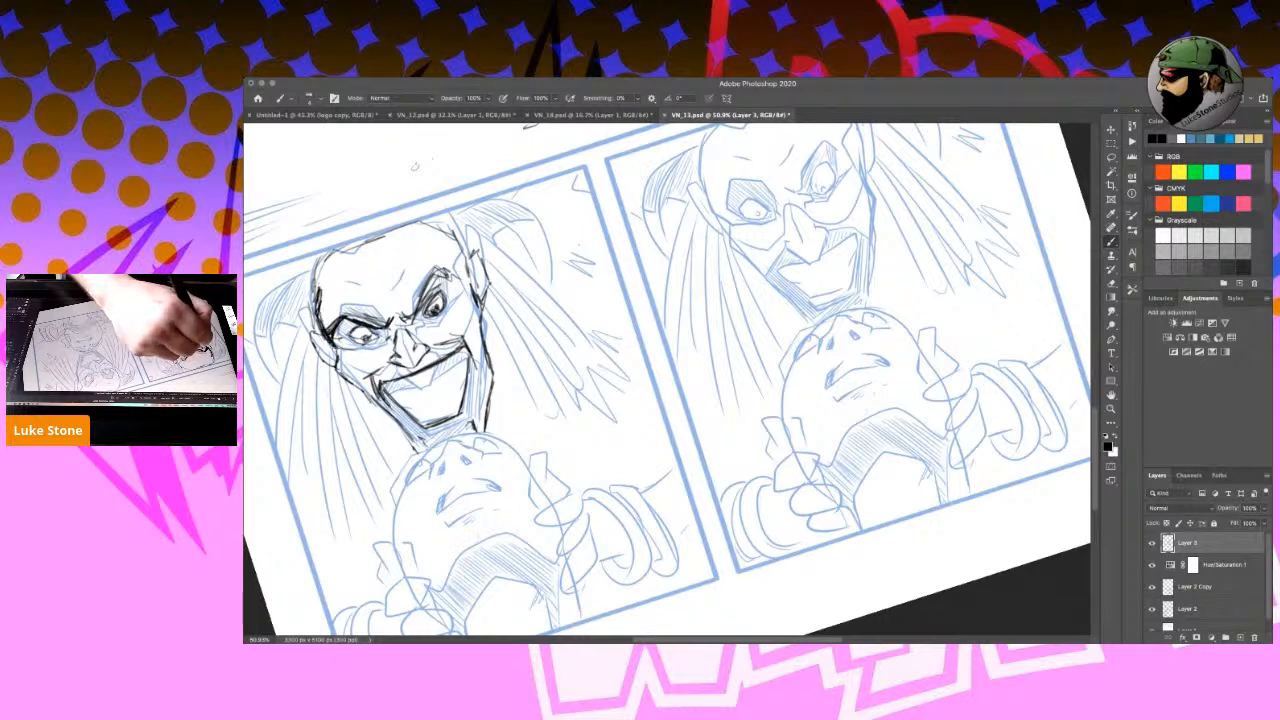
mouse_move(346, 323)
mouse_down()
mouse_move(338, 346)
mouse_move(390, 354)
mouse_move(360, 356)
mouse_move(358, 336)
mouse_move(366, 353)
mouse_up()
mouse_move(418, 314)
mouse_down()
mouse_move(442, 276)
mouse_move(456, 284)
mouse_up()
drag(422, 326, 472, 266)
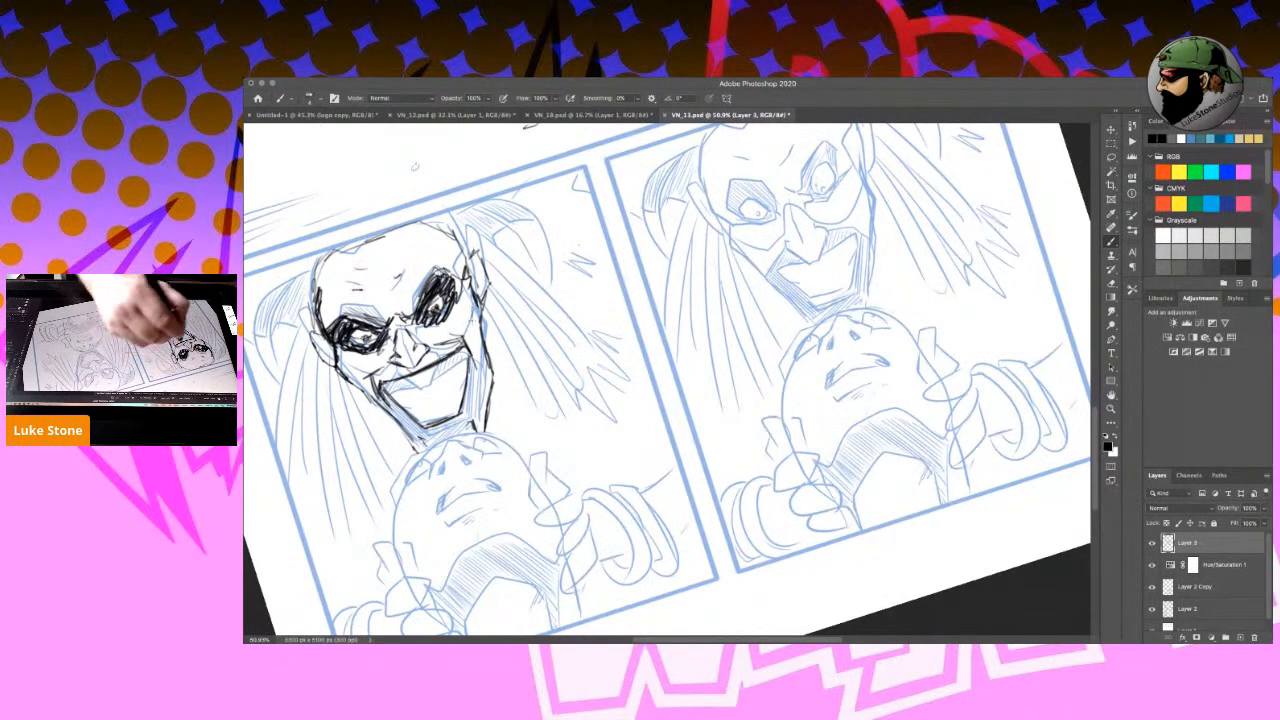
Add the teeth lines inside the villain's grin and strengthen the jaw and chin edges.
drag(394, 394, 470, 354)
drag(412, 414, 462, 396)
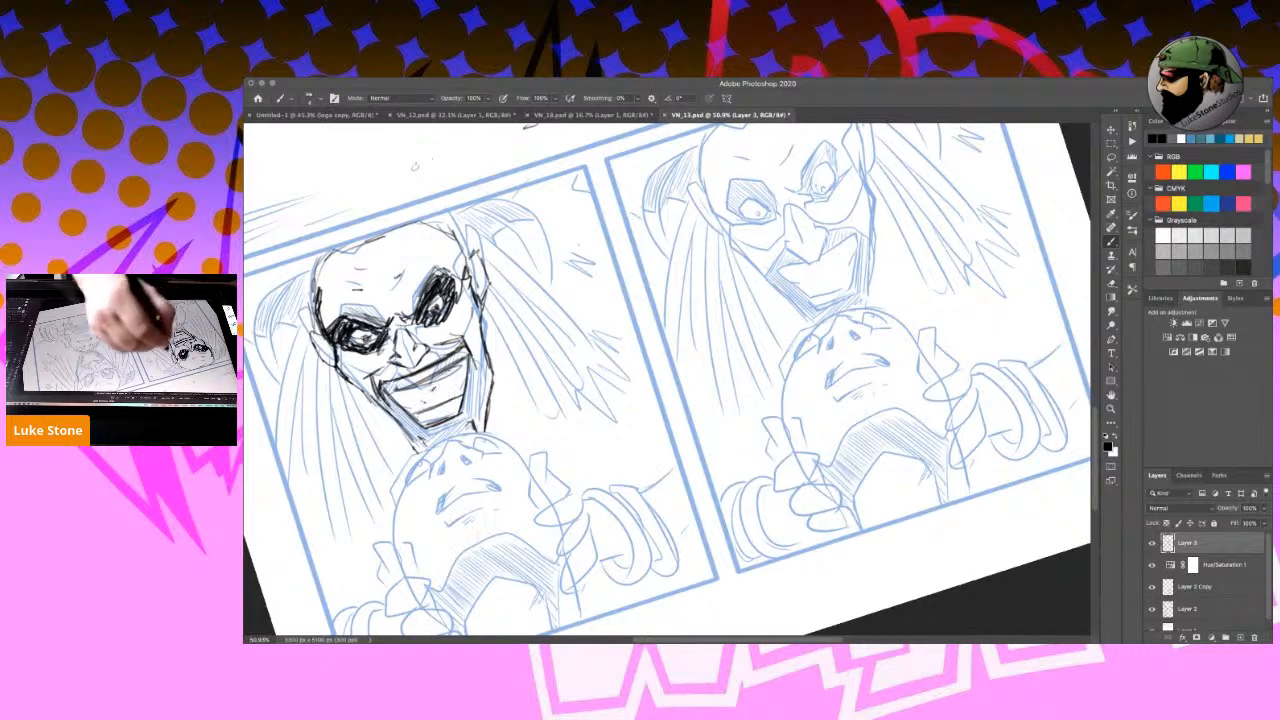
drag(476, 348, 486, 392)
mouse_move(388, 404)
mouse_down()
mouse_move(408, 430)
mouse_move(364, 424)
mouse_move(422, 446)
mouse_up()
drag(396, 376, 404, 388)
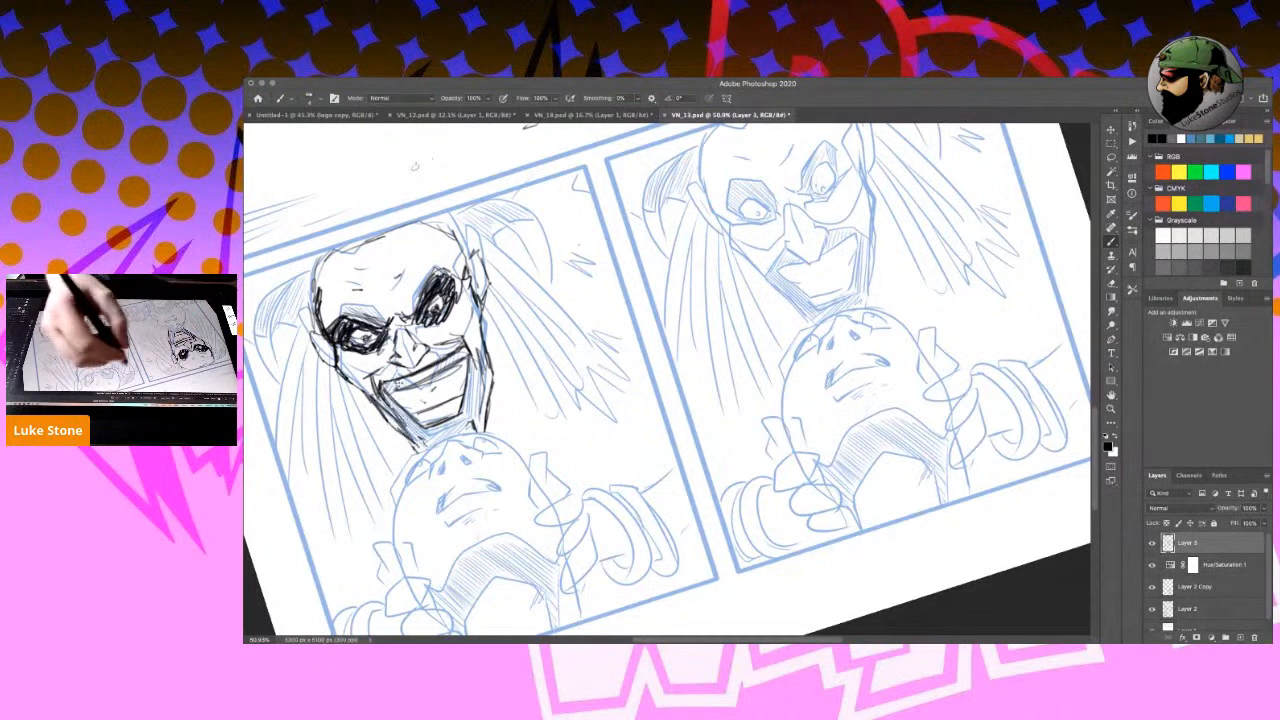
Sketch the villain's long hanging hair strands on both sides of the face.
drag(478, 248, 578, 388)
drag(490, 292, 561, 408)
drag(520, 306, 556, 414)
drag(532, 362, 554, 414)
drag(298, 342, 288, 410)
mouse_move(292, 272)
mouse_down()
mouse_move(262, 352)
mouse_move(260, 334)
mouse_move(272, 400)
mouse_up()
mouse_move(308, 340)
mouse_down()
mouse_move(297, 382)
mouse_move(340, 548)
mouse_up()
drag(324, 360, 362, 532)
drag(364, 422, 398, 536)
drag(530, 356, 550, 404)
drag(516, 246, 550, 332)
drag(496, 200, 548, 300)
mouse_move(578, 324)
mouse_down()
mouse_move(624, 374)
mouse_move(624, 422)
mouse_up()
drag(610, 414, 616, 446)
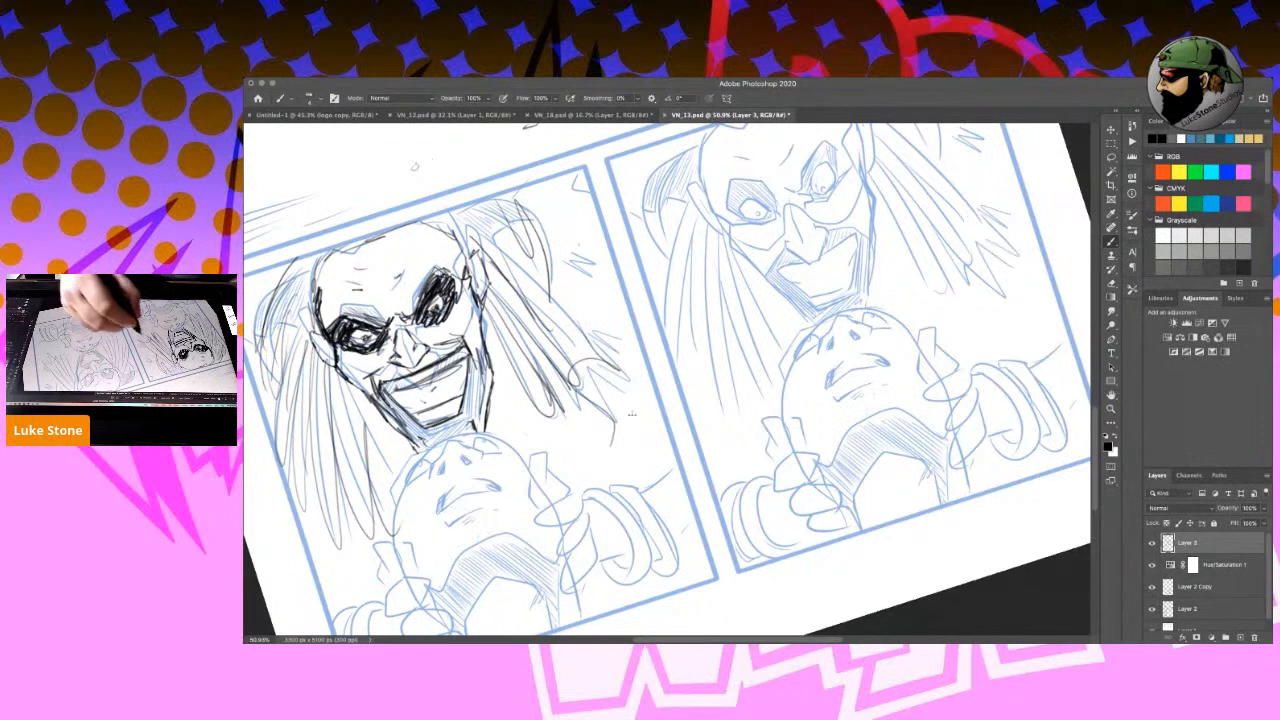
Draw the held victim's upturned head below the villain, with nostrils, brow, open mouth, jawline and neck edge.
mouse_move(439, 477)
mouse_down()
mouse_move(444, 455)
mouse_move(469, 464)
mouse_up()
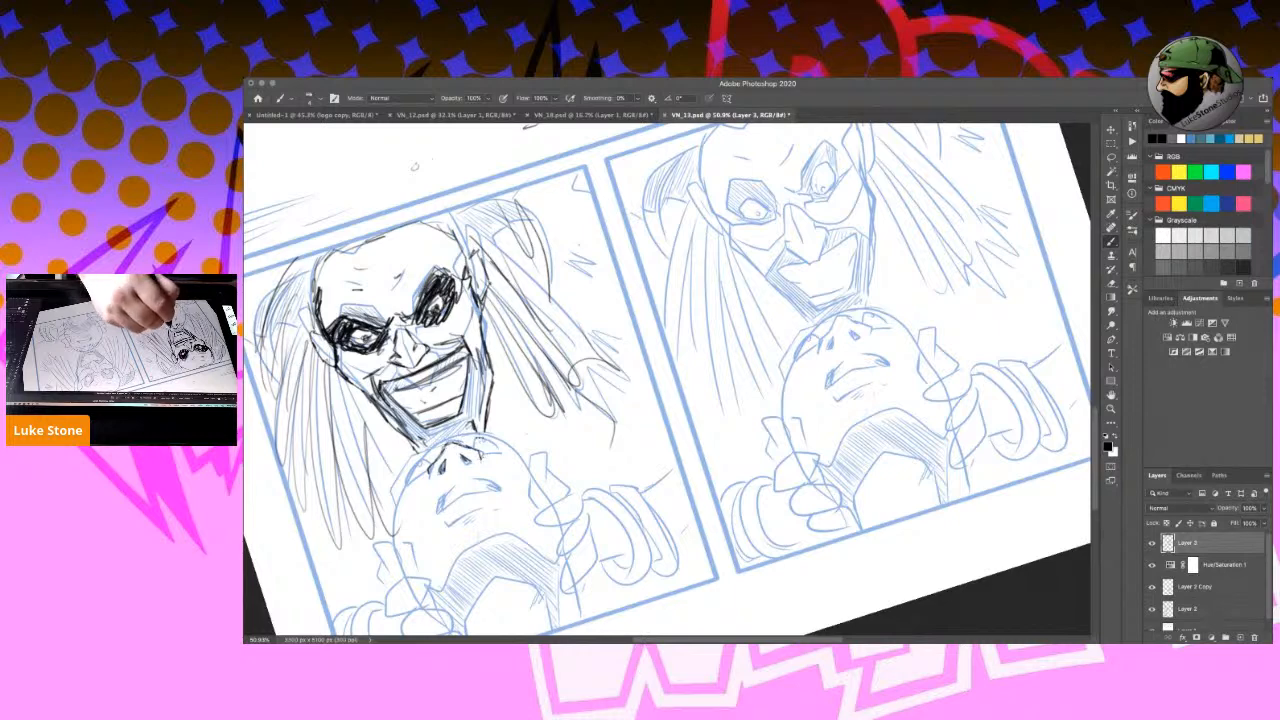
mouse_move(475, 438)
mouse_down()
mouse_move(498, 450)
mouse_move(408, 476)
mouse_move(392, 524)
mouse_up()
drag(398, 516, 392, 534)
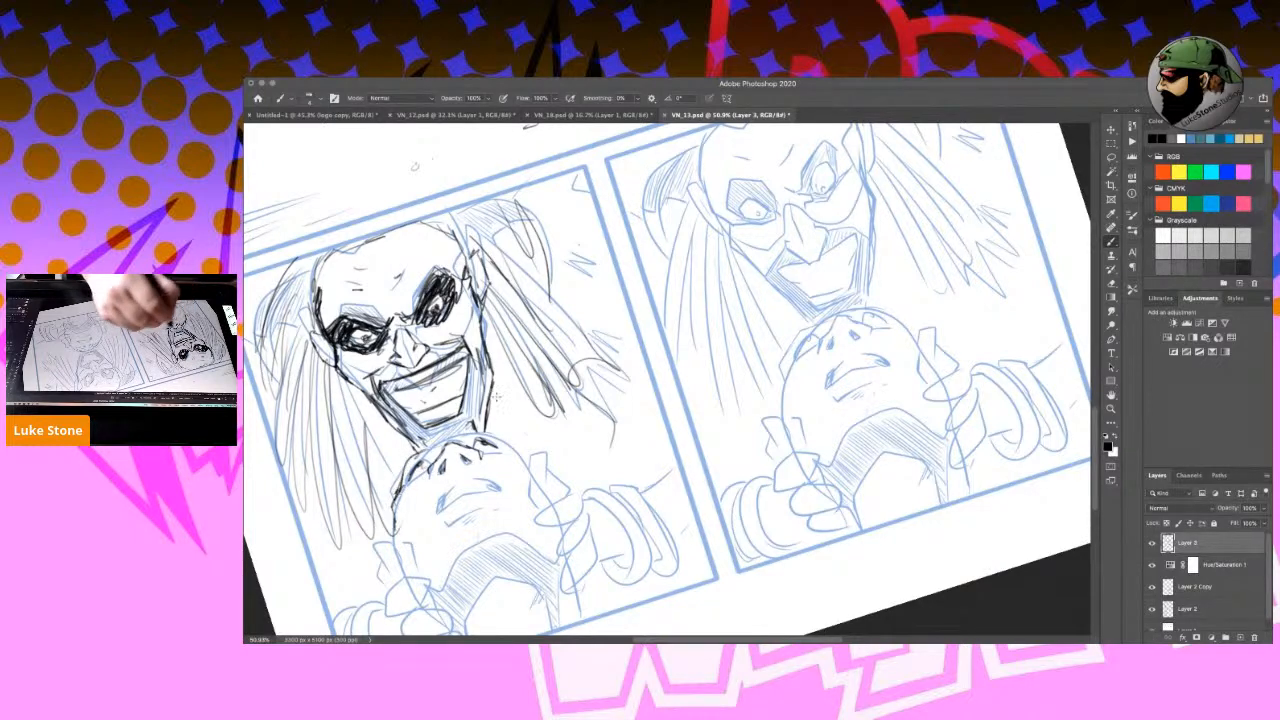
mouse_move(430, 448)
mouse_down()
mouse_move(494, 430)
mouse_move(530, 472)
mouse_up()
mouse_move(444, 492)
mouse_down()
mouse_move(436, 514)
mouse_move(478, 490)
mouse_up()
drag(470, 490, 502, 486)
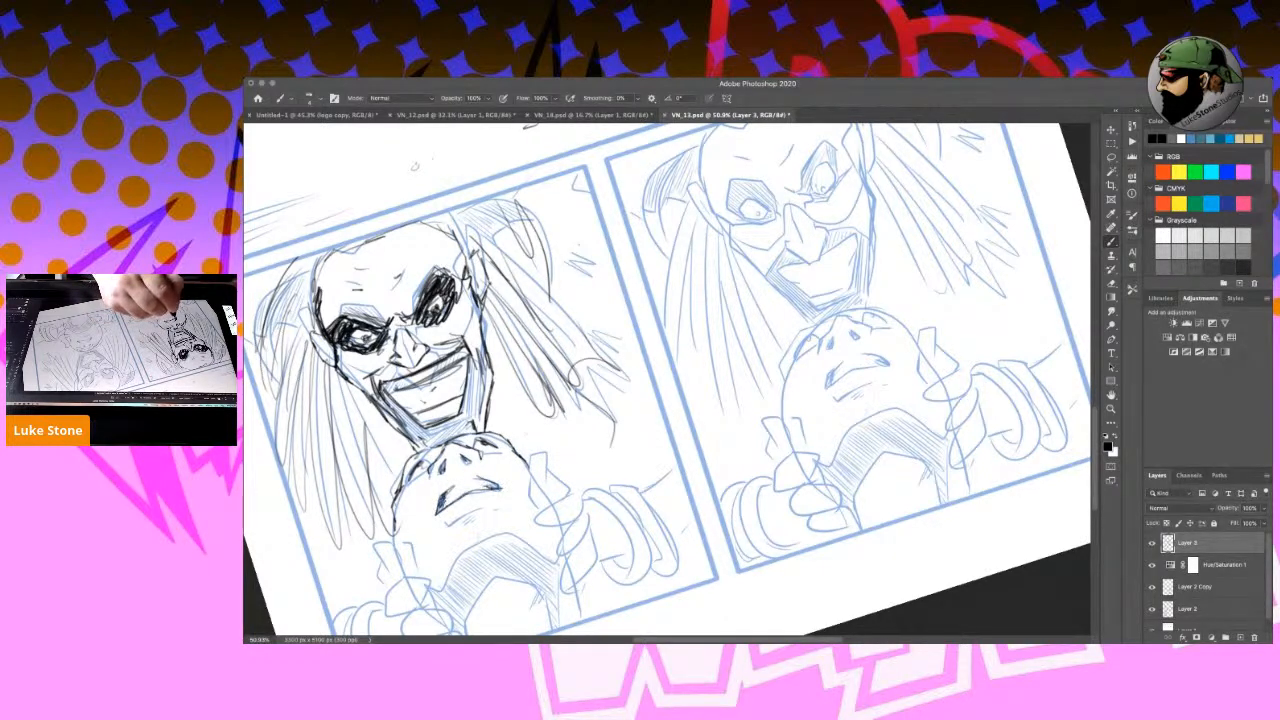
drag(460, 488, 475, 478)
mouse_move(452, 526)
mouse_down()
mouse_move(500, 506)
mouse_move(436, 588)
mouse_up()
mouse_move(468, 546)
mouse_down()
mouse_move(520, 526)
mouse_move(518, 562)
mouse_move(544, 563)
mouse_up()
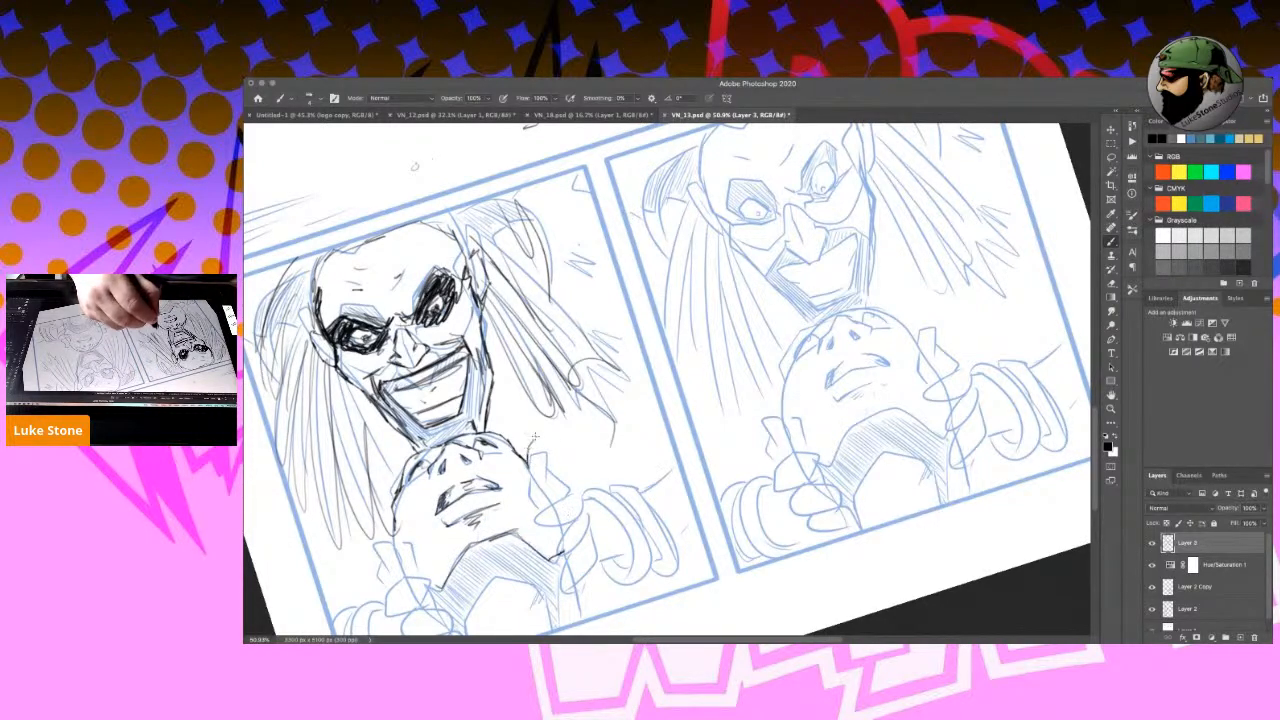
Pencil the villain's raised thumb and curled fingers gripping the right side of the victim's head.
mouse_move(552, 472)
mouse_down()
mouse_move(588, 499)
mouse_move(534, 518)
mouse_move(556, 538)
mouse_move(541, 531)
mouse_move(530, 568)
mouse_move(542, 573)
mouse_up()
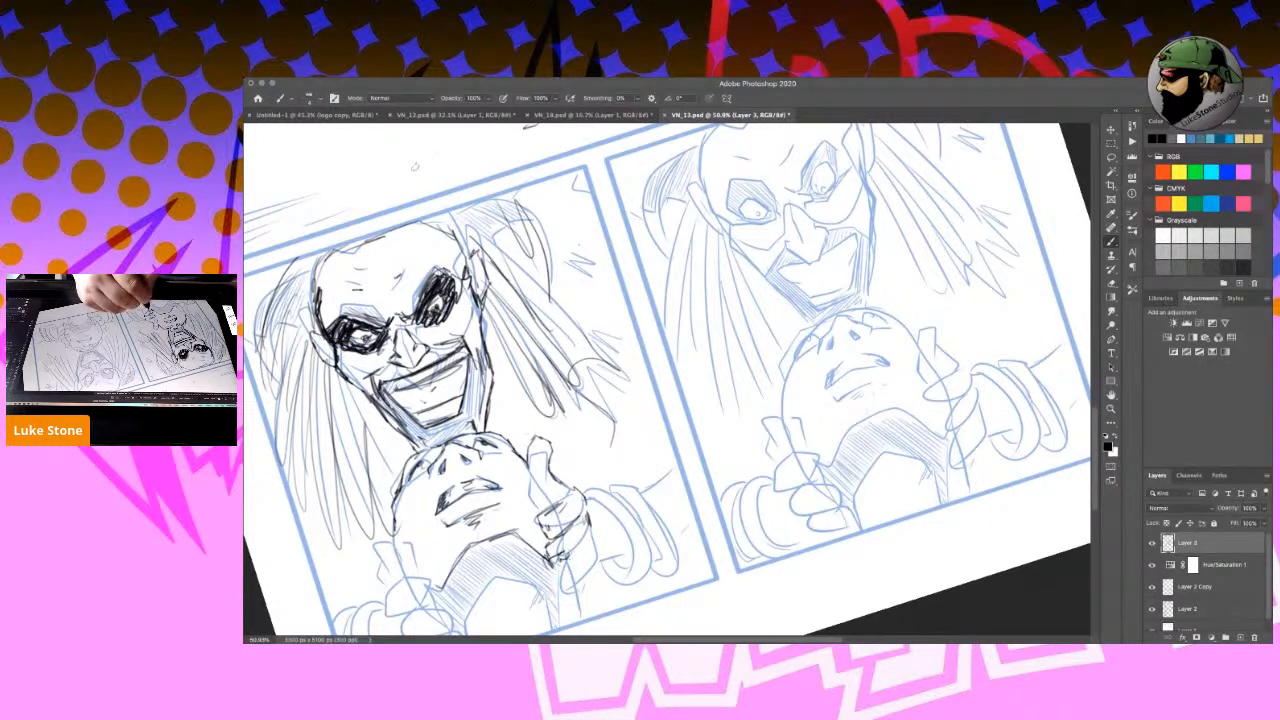
mouse_move(592, 506)
mouse_down()
mouse_move(584, 545)
mouse_move(558, 574)
mouse_move(605, 590)
mouse_move(588, 590)
mouse_move(584, 573)
mouse_move(606, 600)
mouse_move(592, 608)
mouse_move(606, 602)
mouse_move(560, 588)
mouse_move(556, 540)
mouse_move(540, 568)
mouse_up()
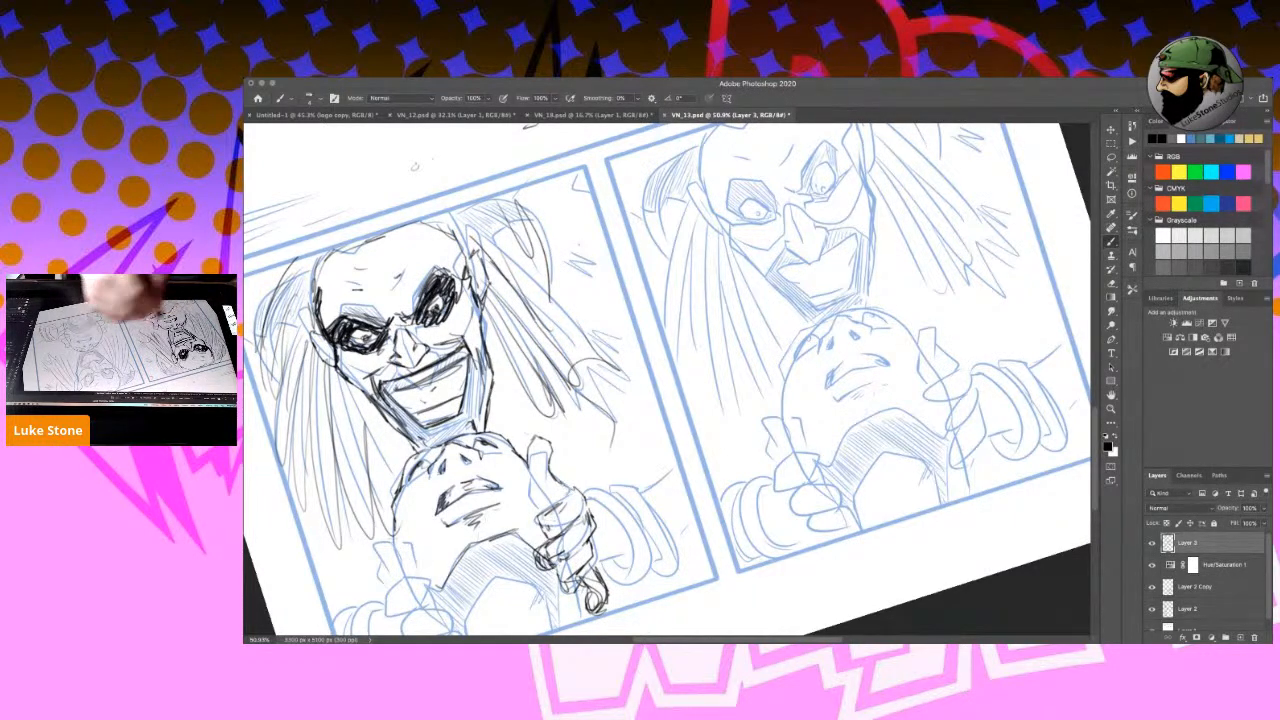
Draw the villain's other gripping hand and its ruffled cuff, and add the victim's collar and neck lines.
key(space)
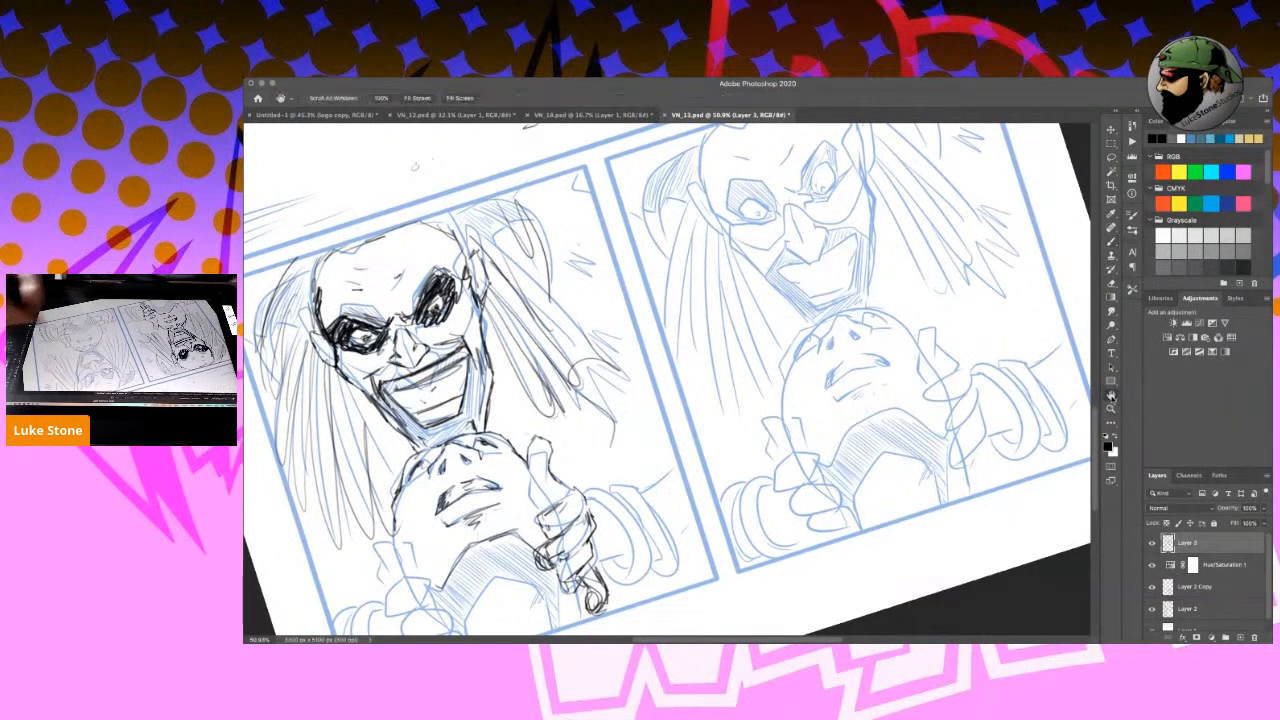
drag(610, 567, 685, 445)
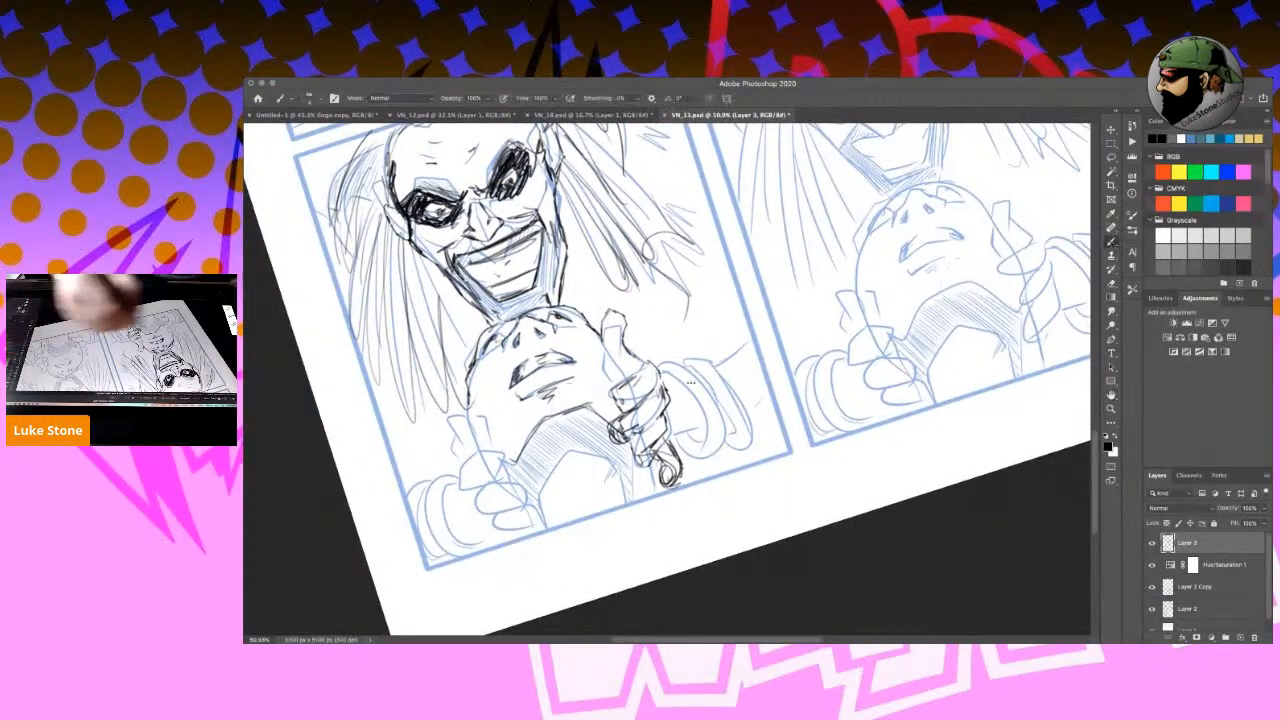
mouse_move(454, 438)
mouse_down()
mouse_move(460, 456)
mouse_move(505, 470)
mouse_move(460, 472)
mouse_move(475, 490)
mouse_move(540, 492)
mouse_move(500, 512)
mouse_move(535, 528)
mouse_move(522, 534)
mouse_up()
drag(430, 484, 471, 548)
mouse_move(470, 490)
mouse_down()
mouse_move(418, 556)
mouse_move(442, 558)
mouse_up()
drag(406, 504, 462, 488)
drag(600, 328, 624, 398)
mouse_move(540, 488)
mouse_down()
mouse_move(612, 456)
mouse_move(636, 500)
mouse_move(650, 500)
mouse_move(582, 526)
mouse_up()
Sketch the sleeve lines and looping ruffled cuff behind the villain's hand on the panel's right side.
mouse_move(668, 380)
mouse_down()
mouse_move(752, 354)
mouse_move(762, 336)
mouse_up()
drag(682, 436, 794, 410)
drag(690, 380, 722, 460)
drag(714, 358, 700, 444)
drag(738, 356, 712, 442)
drag(746, 386, 738, 450)
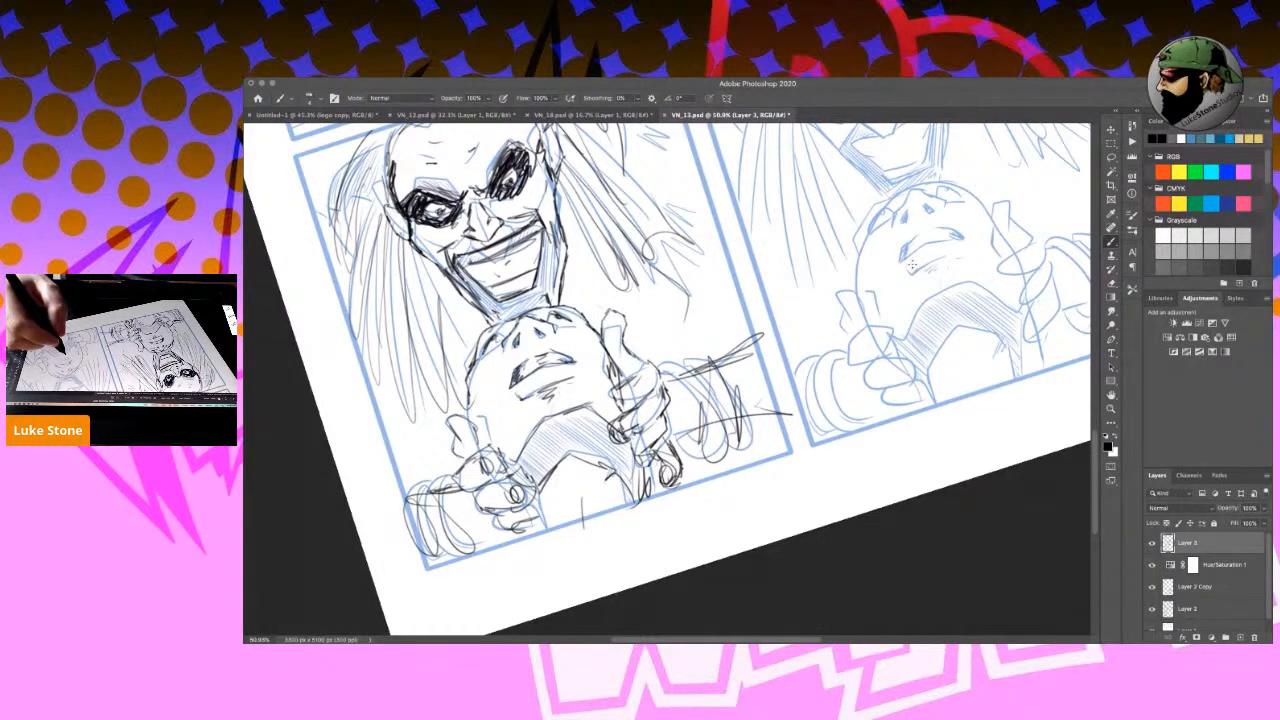
Select the pencilled bottom-left panel with a rectangular marquee and copy its linework to a new layer.
key(c)
scroll(820, 417, down, 3)
scroll(820, 417, down, 3)
key(m)
drag(578, 215, 787, 452)
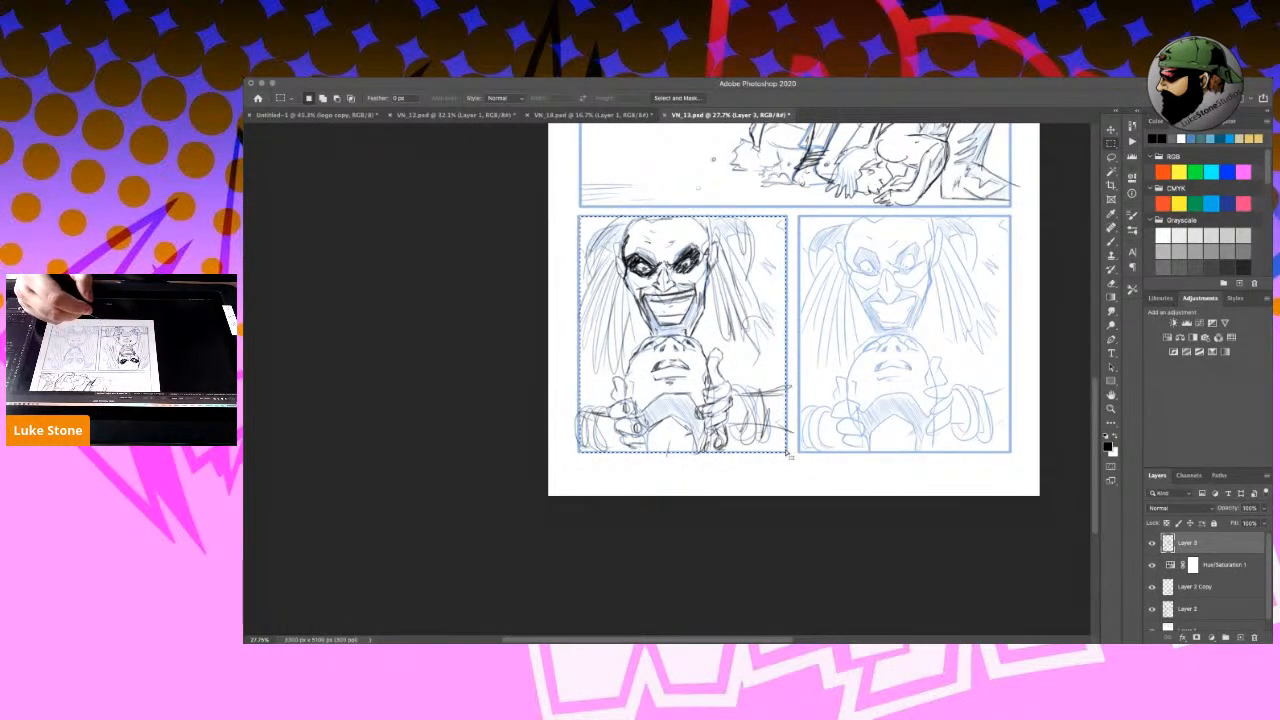
key(ctrl+j)
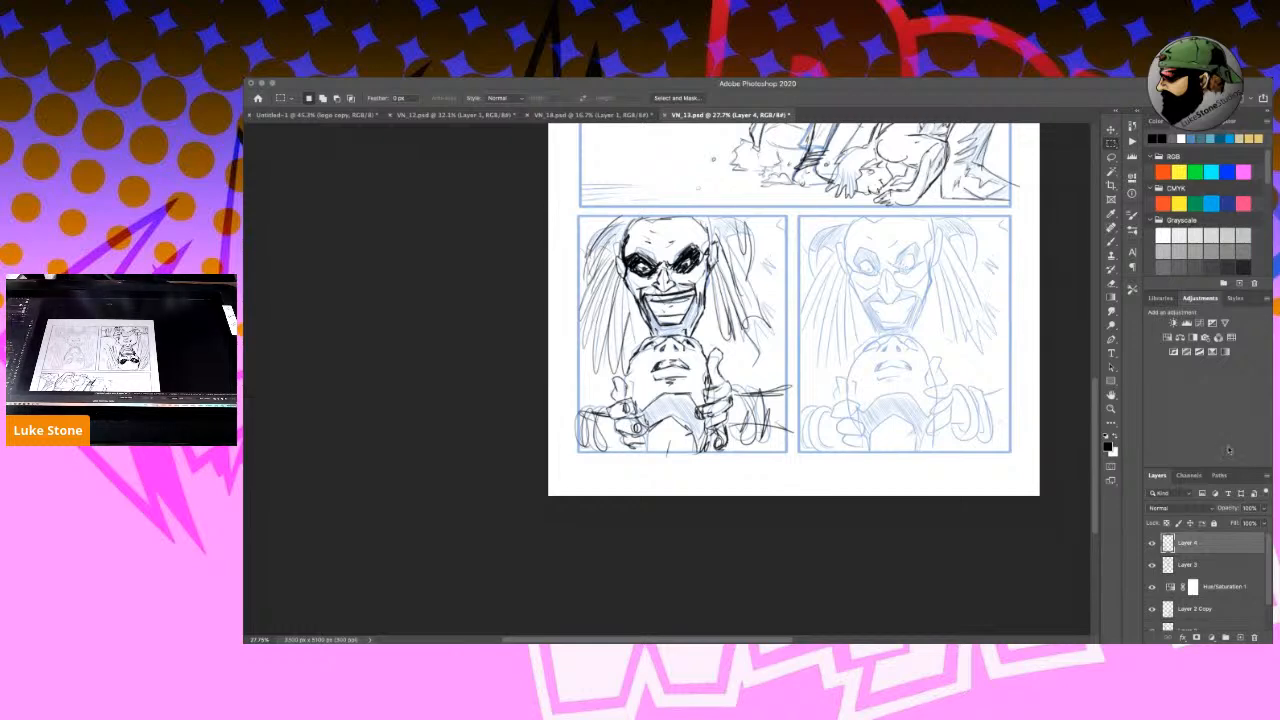
Move the copied villain linework horizontally into the bottom-right panel and align it with the blue sketch there.
click(1111, 131)
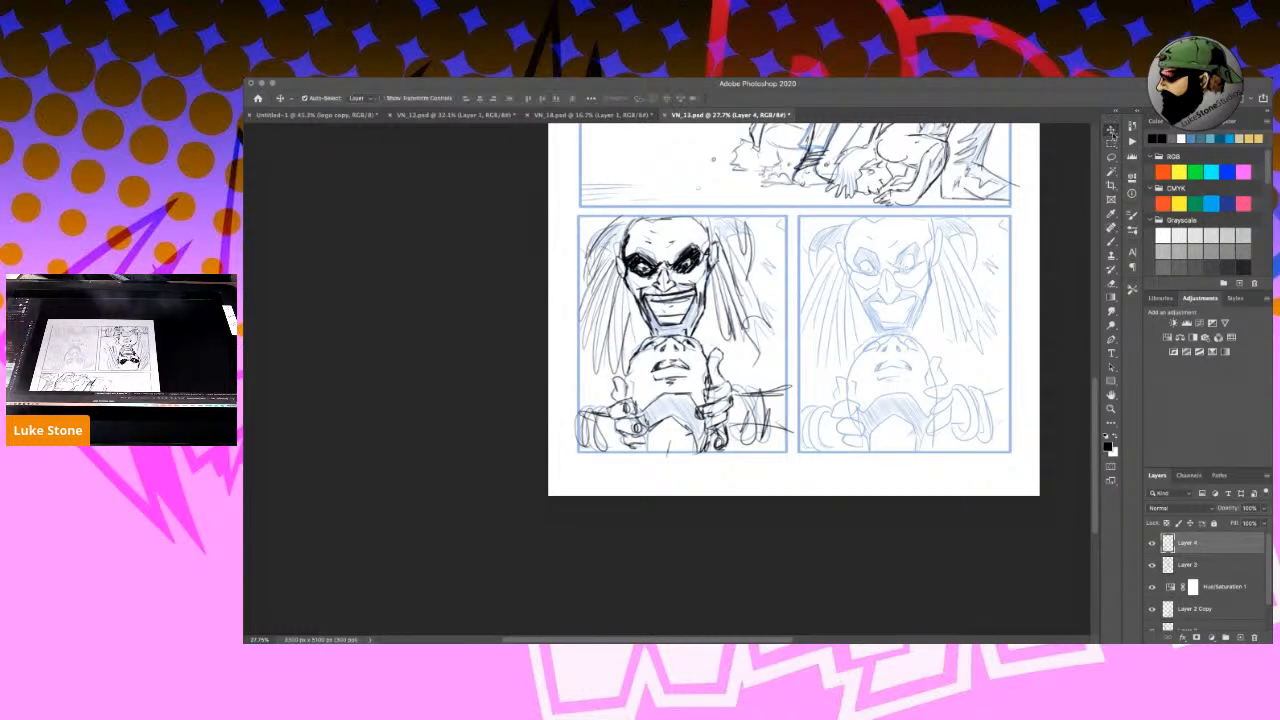
key(Right)
key(Right)
key(Right)
key(Right)
key(Right)
key(Right)
key(Right)
key(Right)
key(Right)
key(Right)
key(Right)
key(Right)
key(Right)
key(Right)
key(Right)
key(Right)
key(Right)
key(Right)
key(Right)
key(Right)
key(Right)
key(Right)
key(Right)
key(Right)
key(Right)
key(Right)
key(Right)
key(Right)
key(Right)
key(Right)
key(Right)
key(Right)
key(Right)
key(Right)
key(Right)
key(Right)
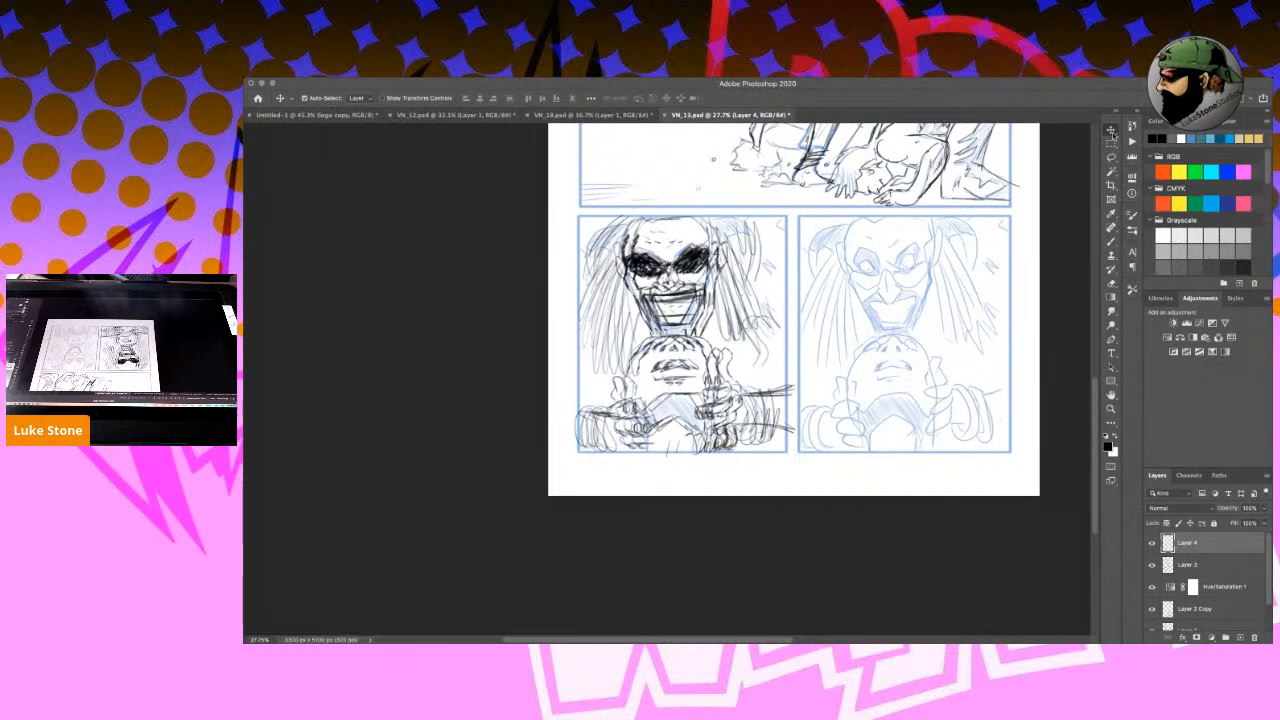
key(Right)
key(Right)
key(Right)
key(Right)
key(Right)
key(Right)
key(Right)
key(Right)
key(Right)
key(Right)
key(Right)
key(Right)
key(Right)
key(Right)
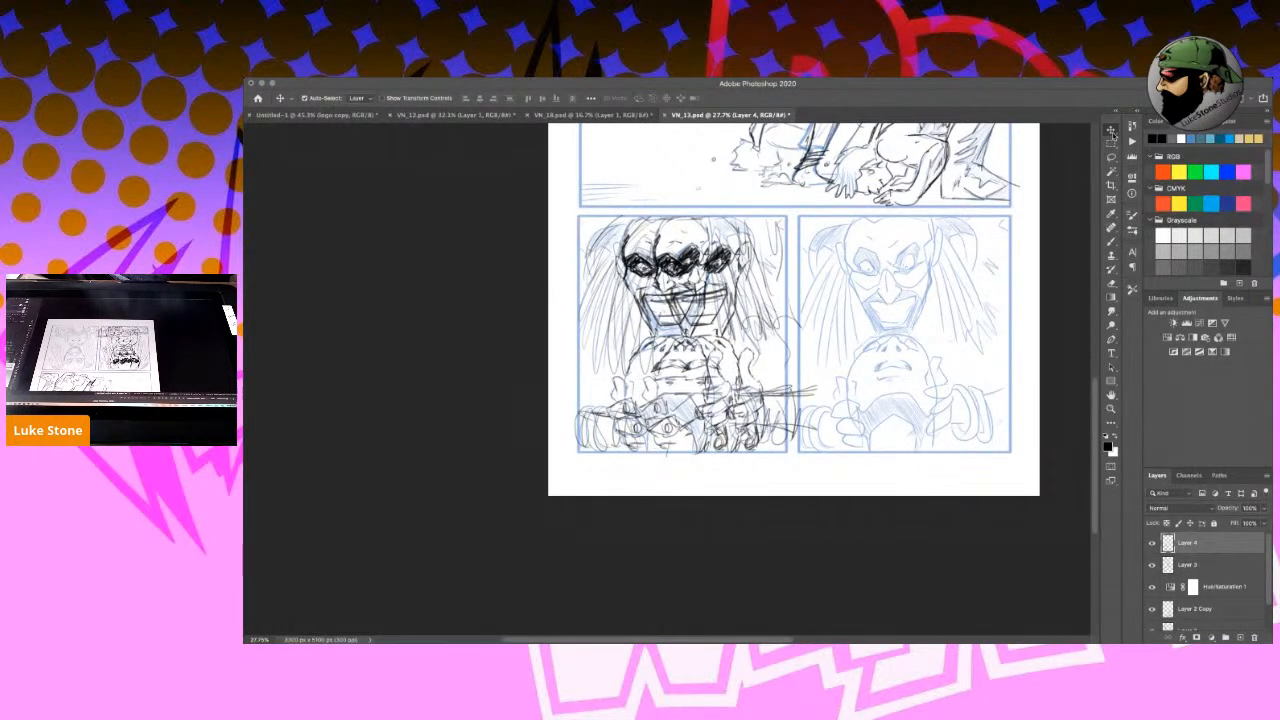
key(Right)
key(Right)
key(Right)
key(Right)
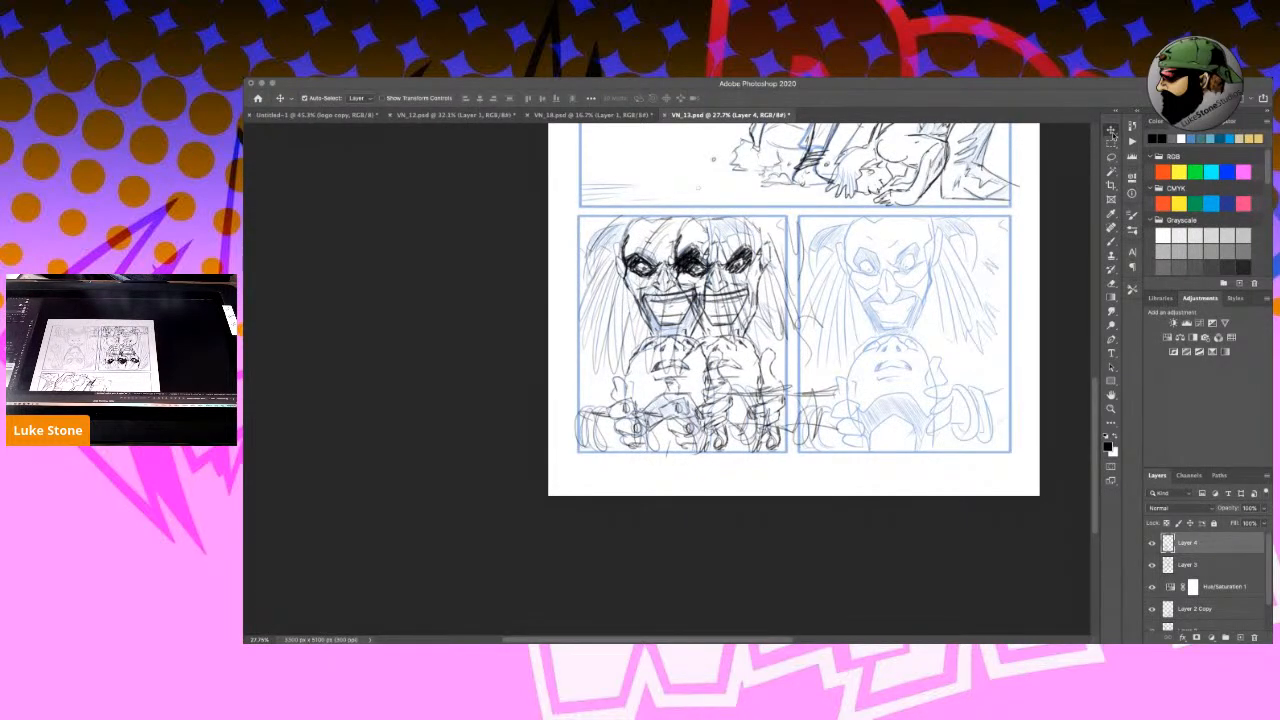
key(Right)
key(Right)
key(Right)
key(Right)
key(Right)
key(Right)
key(Right)
key(Right)
key(Right)
key(Right)
key(Right)
key(Right)
key(Right)
key(Right)
key(Right)
key(Right)
key(Right)
key(Right)
key(Right)
key(Right)
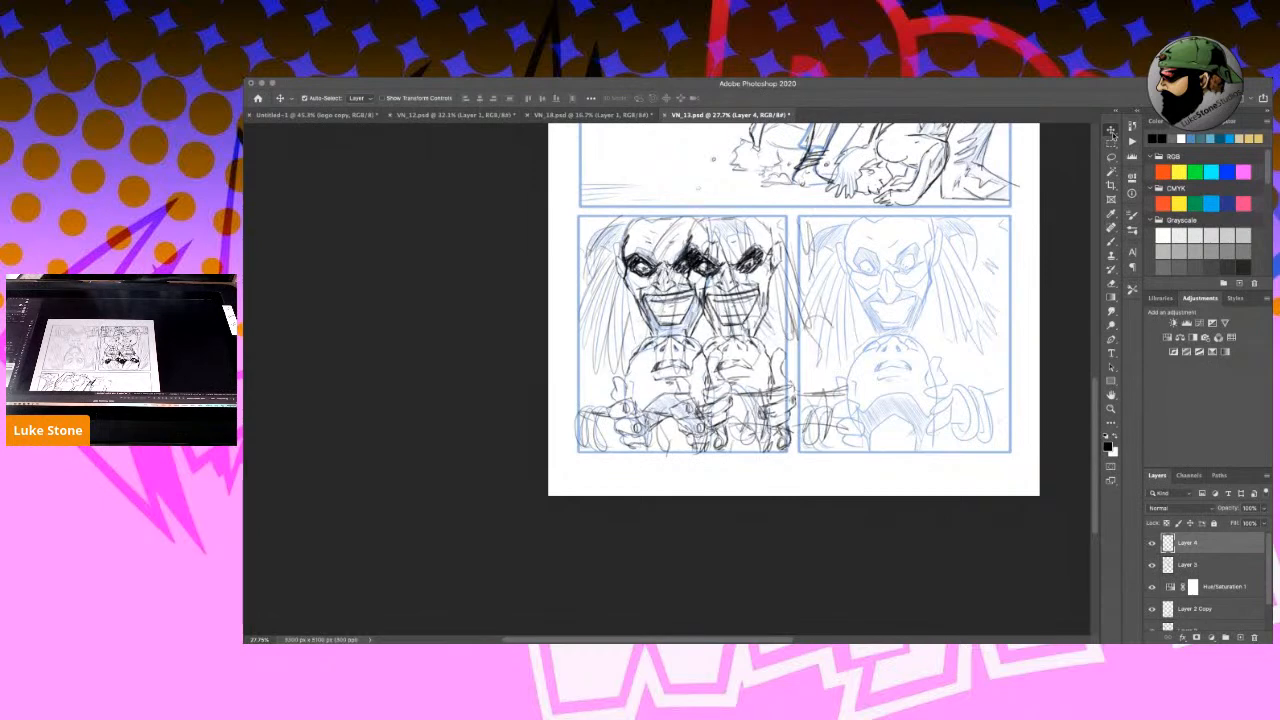
key(Right)
key(Right)
key(Right)
key(Right)
key(Right)
key(Right)
key(Right)
key(Right)
key(Right)
key(Right)
key(Right)
key(Right)
key(Right)
key(Right)
key(Right)
key(Right)
key(Right)
key(Right)
key(Right)
key(Right)
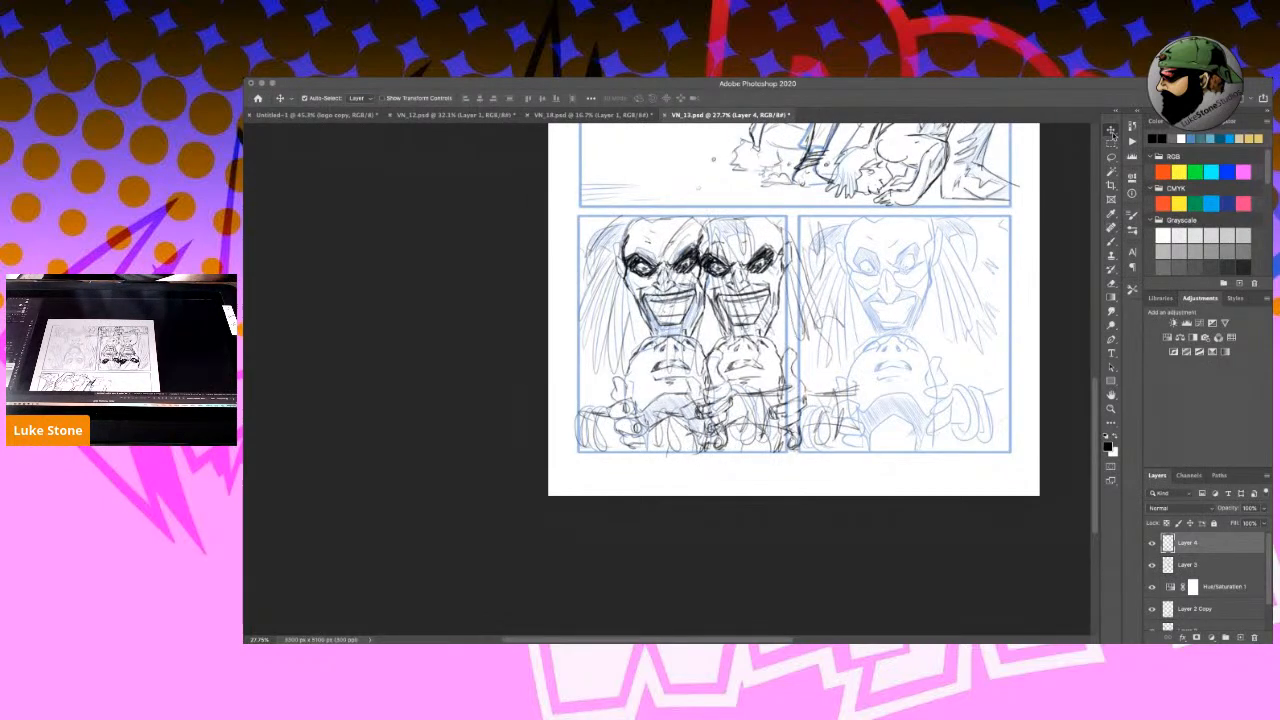
key(Right)
key(Right)
key(Right)
key(Right)
key(Right)
key(Right)
key(Right)
key(Right)
key(Right)
key(Right)
key(Right)
key(Right)
key(Right)
key(Right)
key(Right)
key(Right)
key(Right)
key(Right)
key(Right)
key(Right)
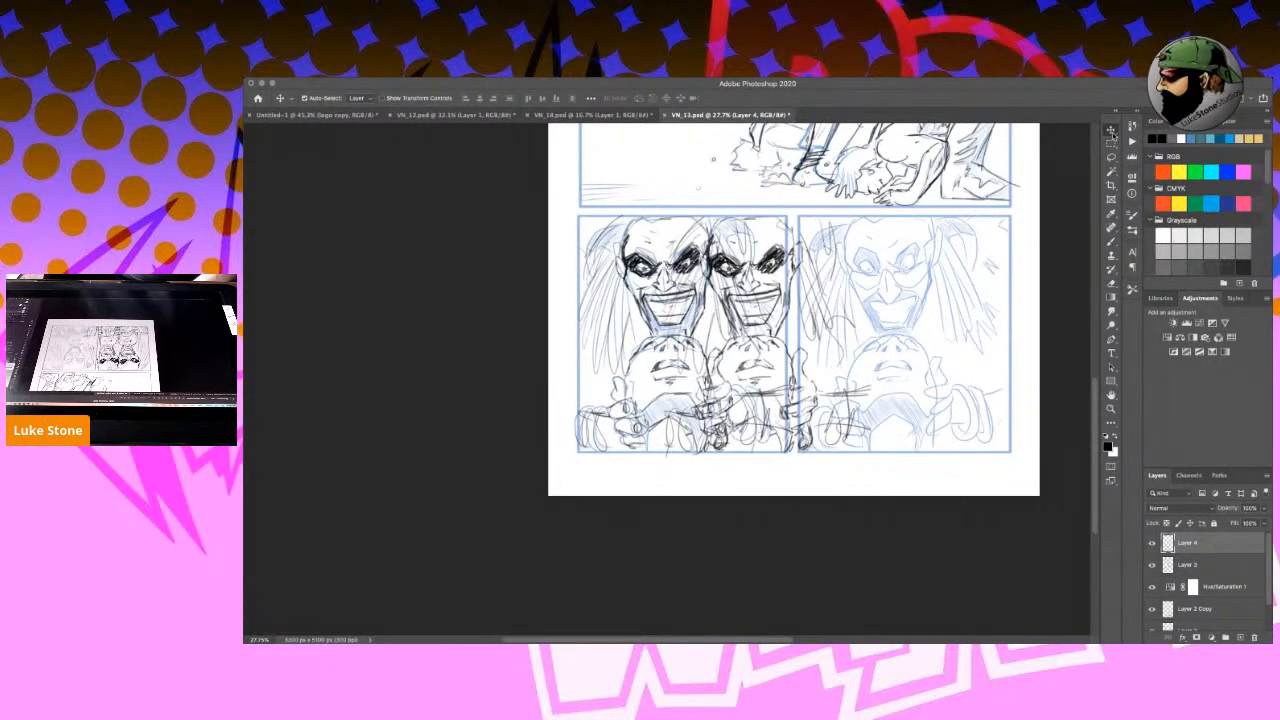
key(Right)
key(Right)
key(Right)
key(Right)
key(Right)
key(Right)
key(Right)
key(Right)
key(Right)
key(Right)
key(Right)
key(Right)
key(Right)
key(Right)
key(Right)
key(Right)
key(Right)
key(Right)
key(Right)
key(Right)
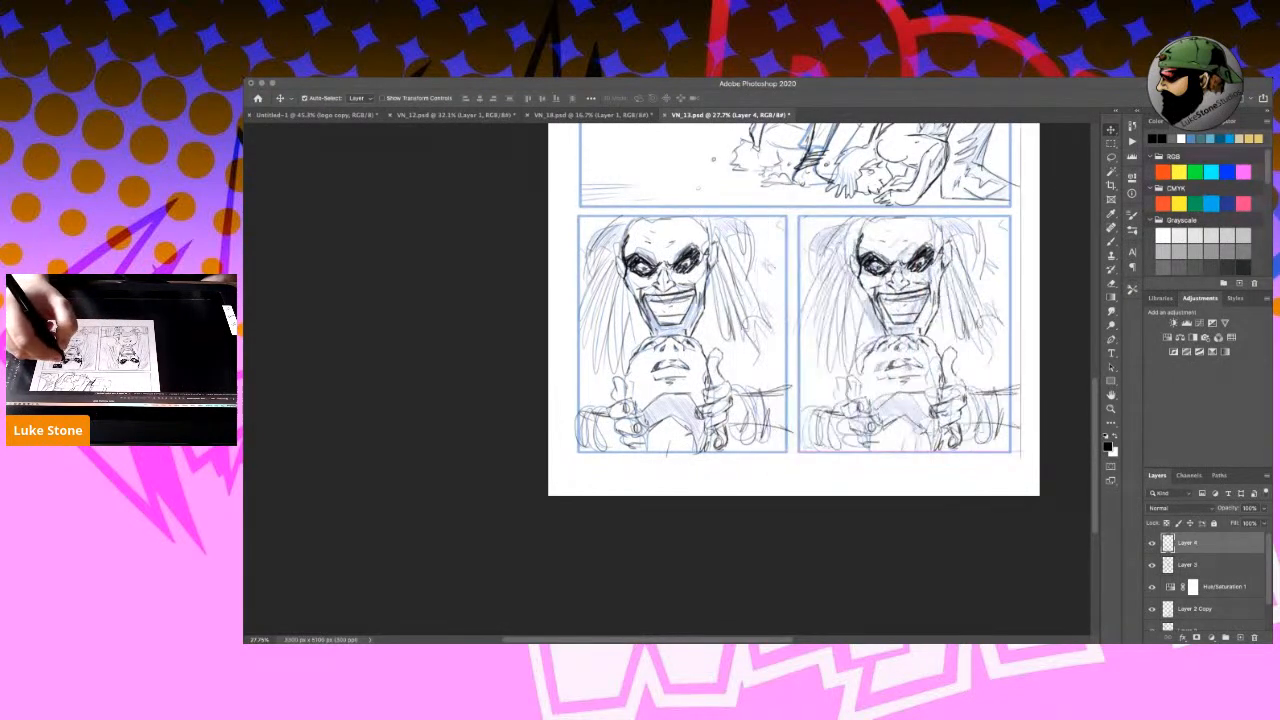
key(Right)
key(Right)
key(Right)
key(Right)
key(Right)
key(Right)
key(Right)
key(Right)
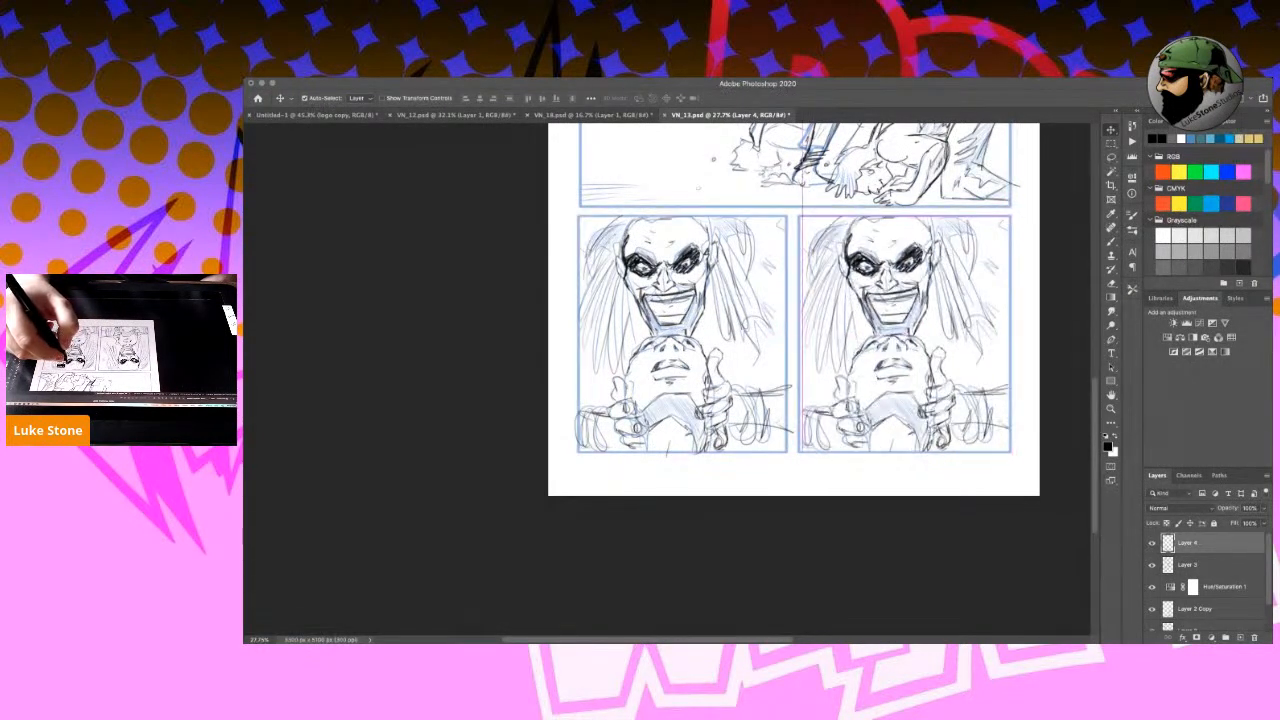
drag(928, 284, 927, 283)
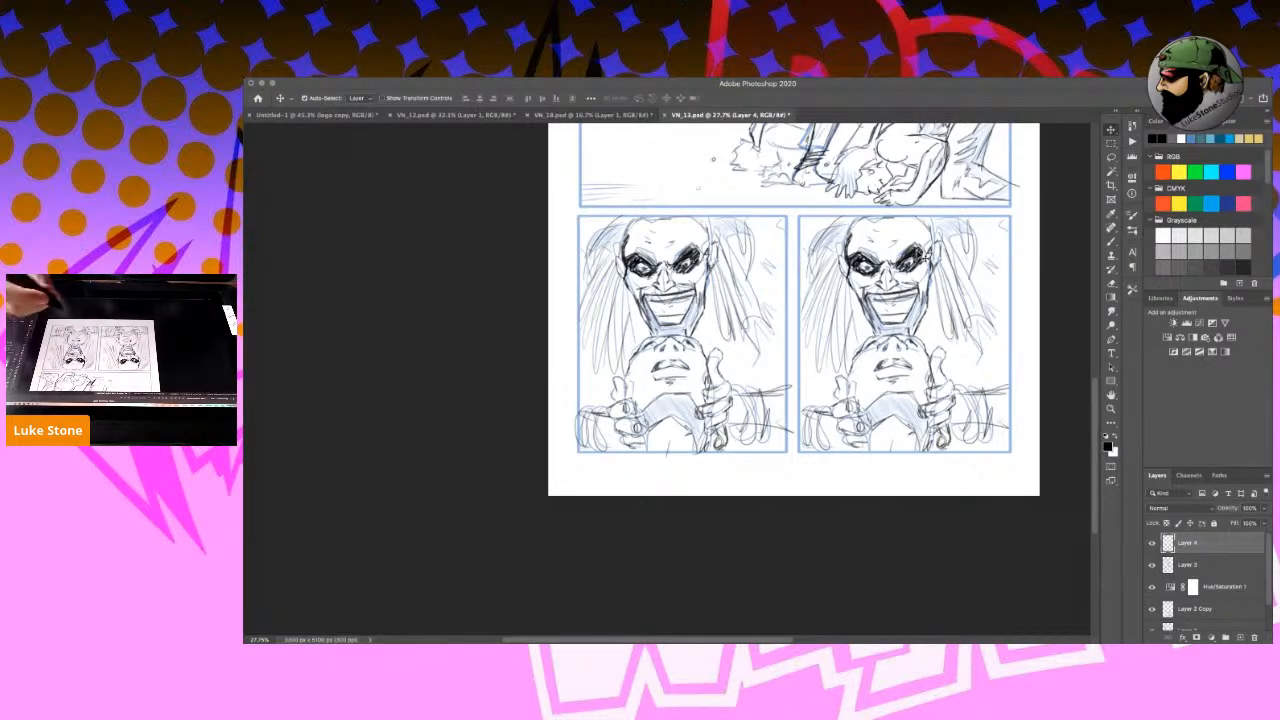
Tint the page's pencils light blue with a Hue/Saturation adjustment and add a blank layer above for brush linework.
scroll(950, 446, down, 4)
scroll(955, 453, down, 4)
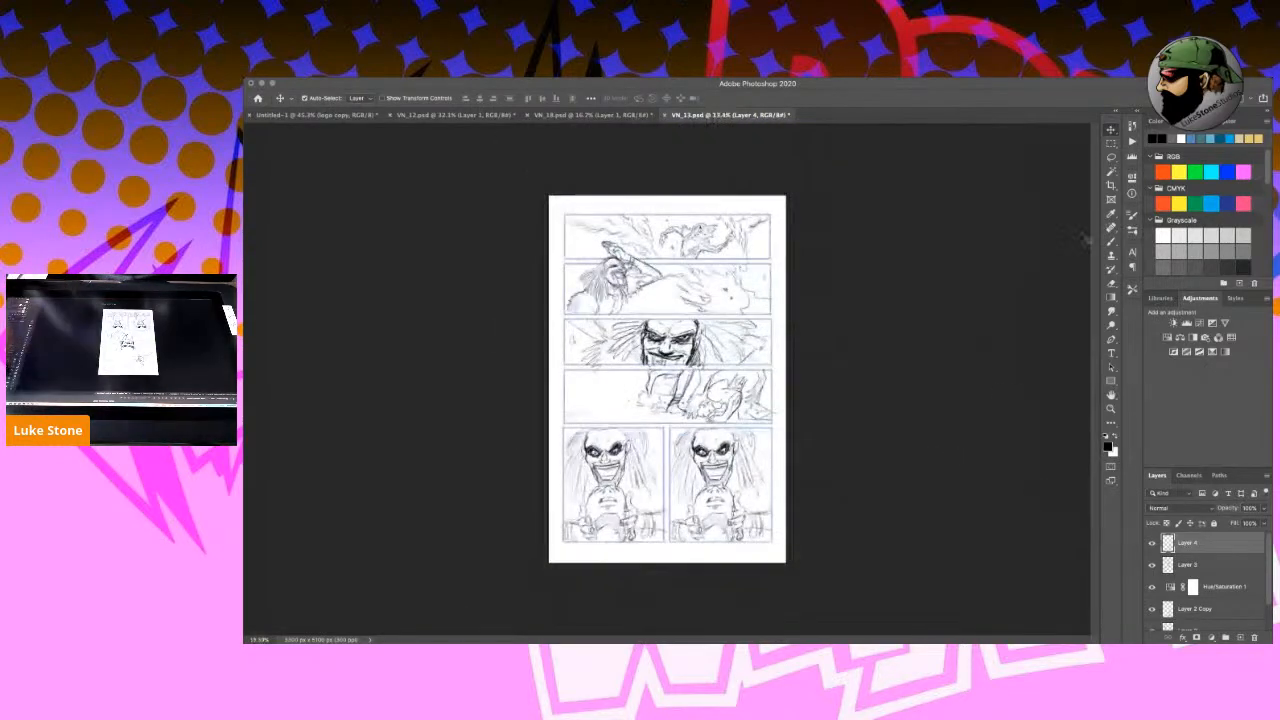
click(1111, 242)
scroll(863, 499, up, 3)
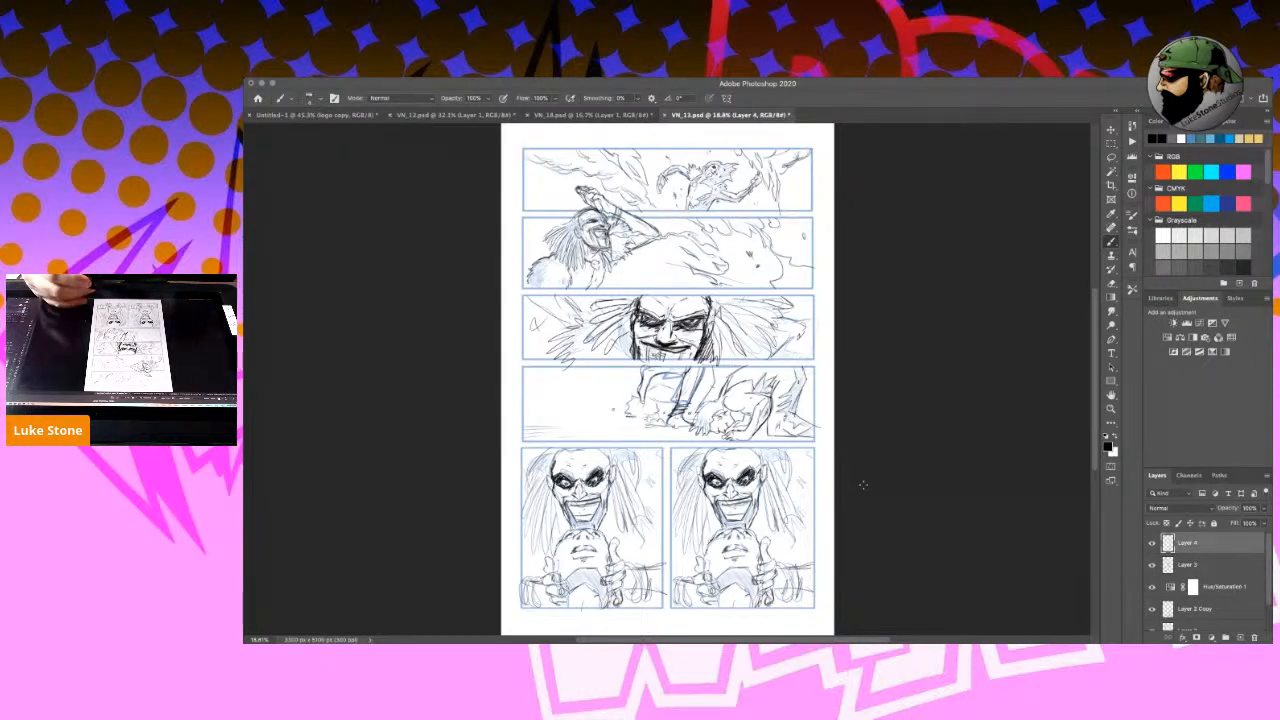
key(F2)
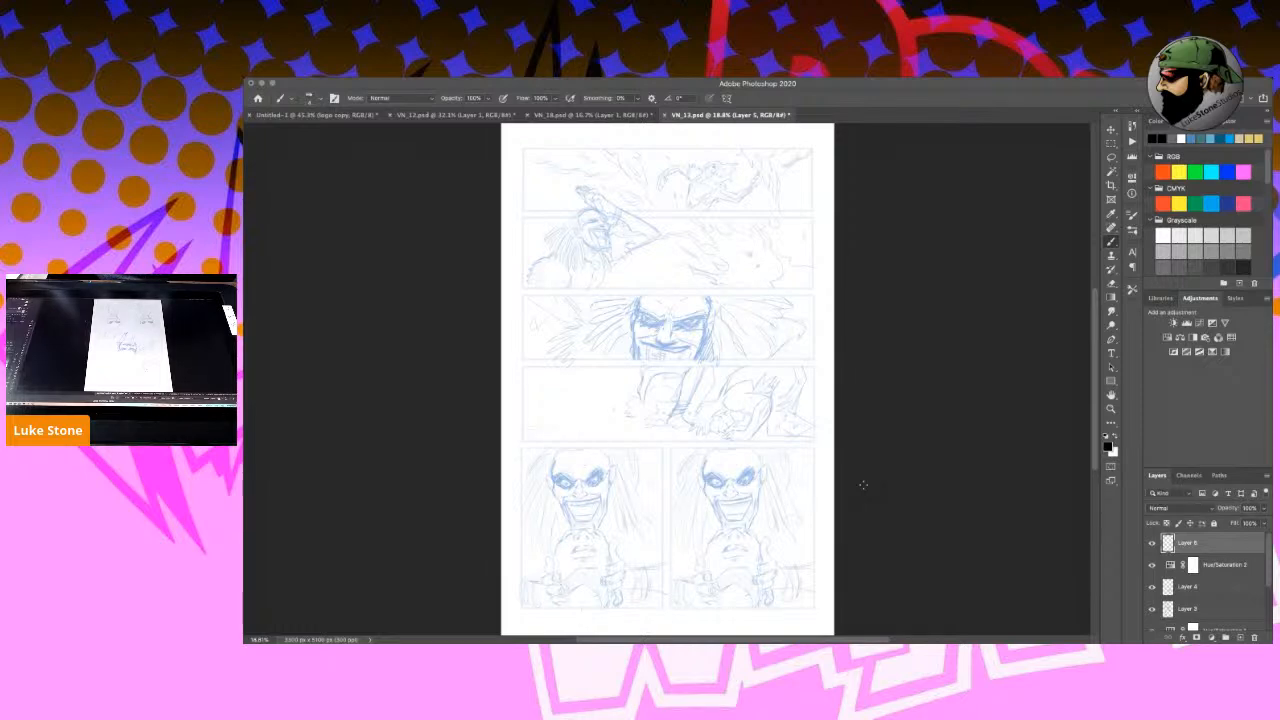
Draw the leaping figure's face and the jagged outline of its streaming hair in black over the top panel's sketch.
scroll(728, 214, up, 10)
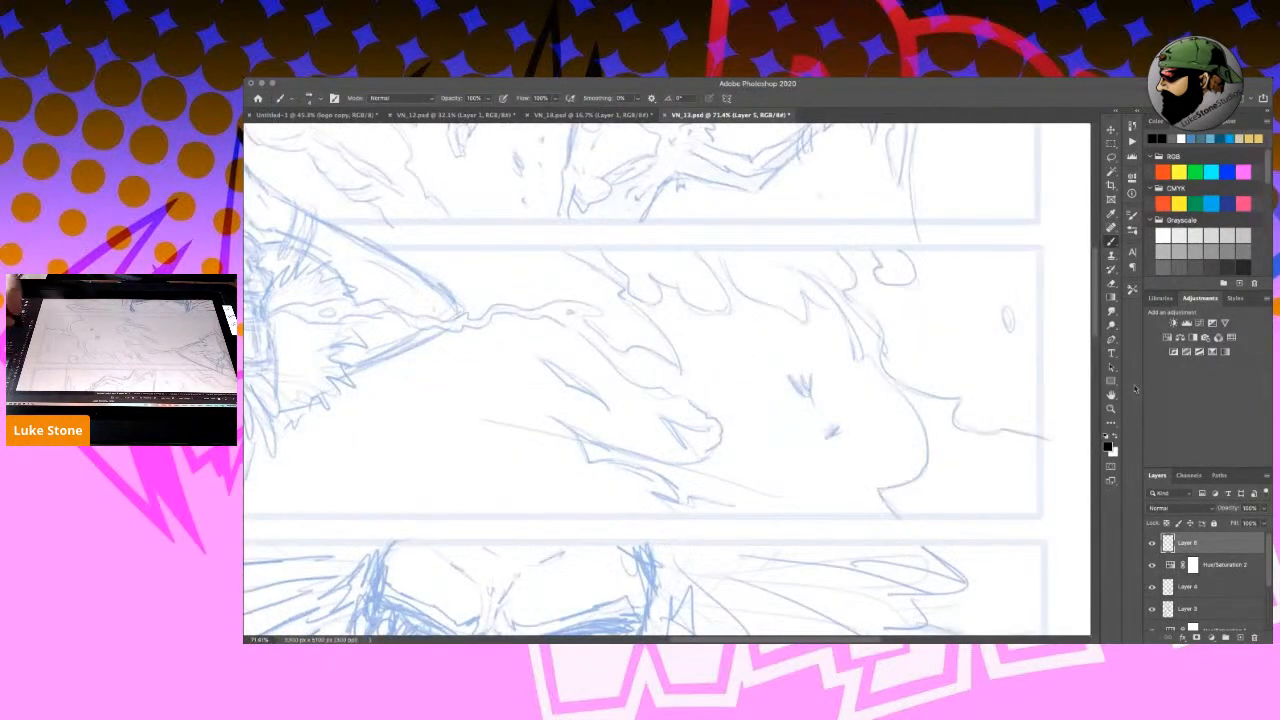
key(h)
drag(750, 270, 885, 542)
key(b)
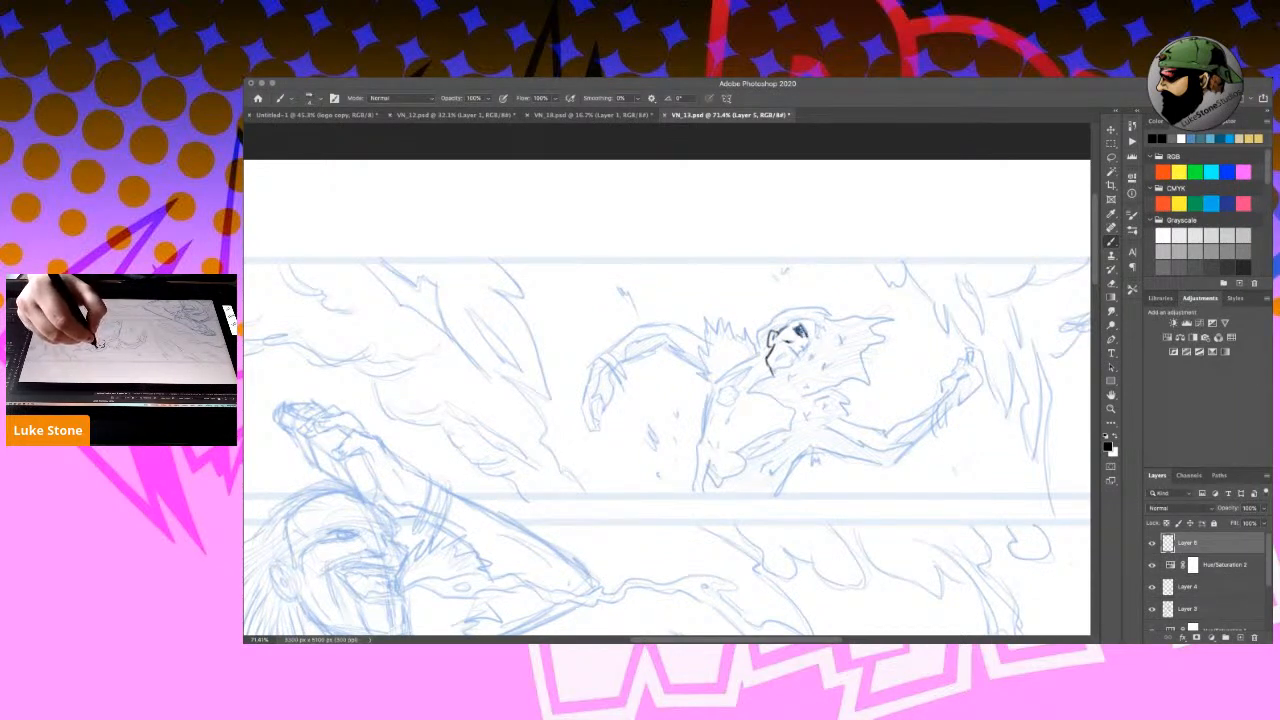
drag(806, 345, 810, 350)
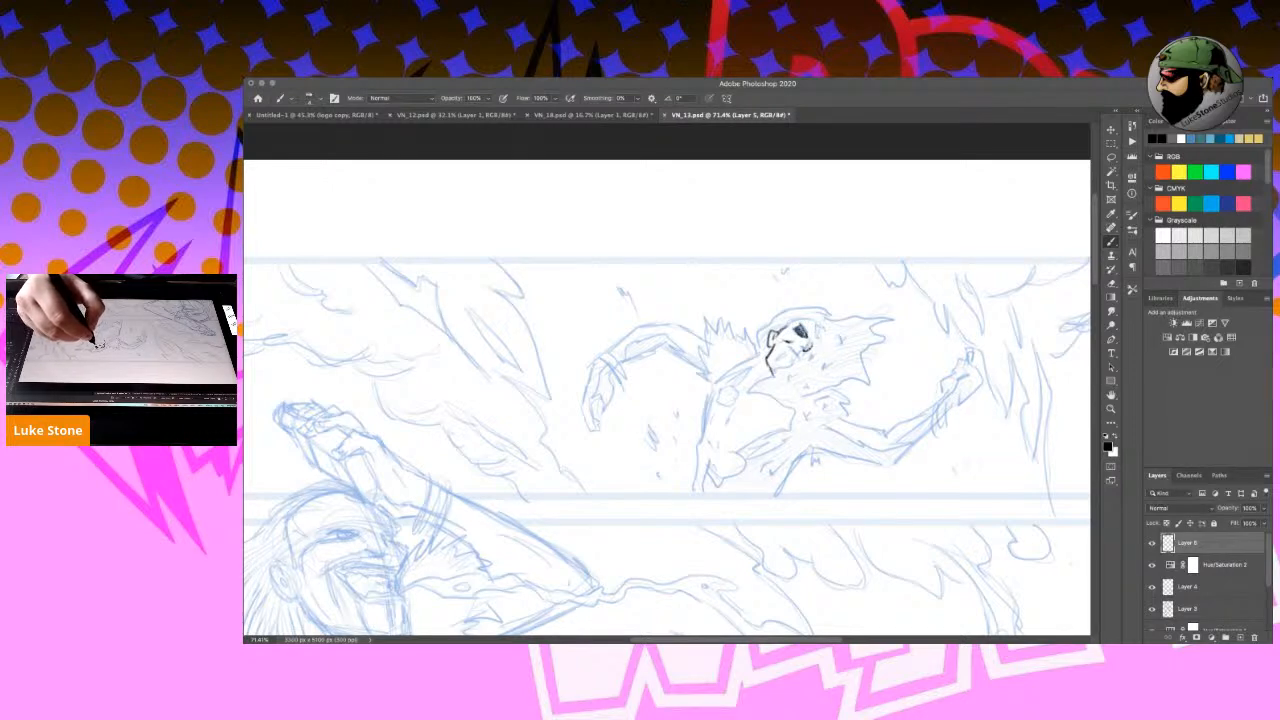
drag(788, 342, 800, 360)
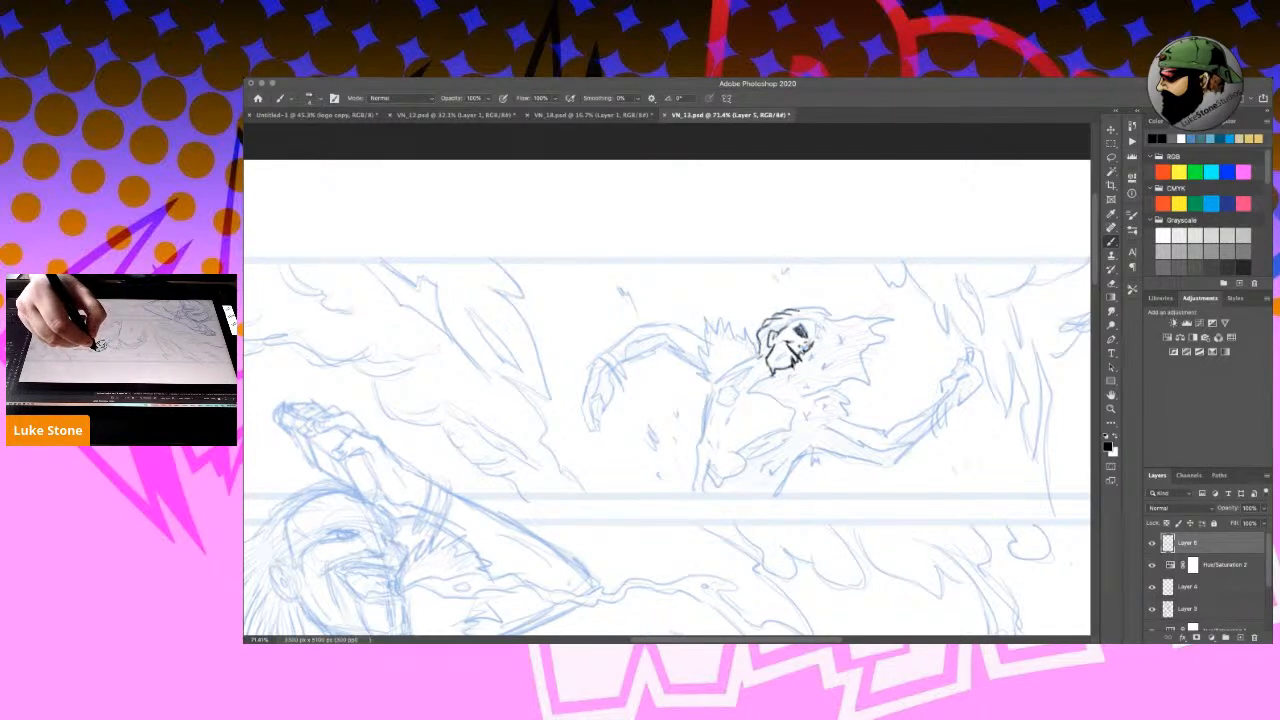
mouse_move(832, 314)
mouse_down()
mouse_move(890, 317)
mouse_move(860, 313)
mouse_up()
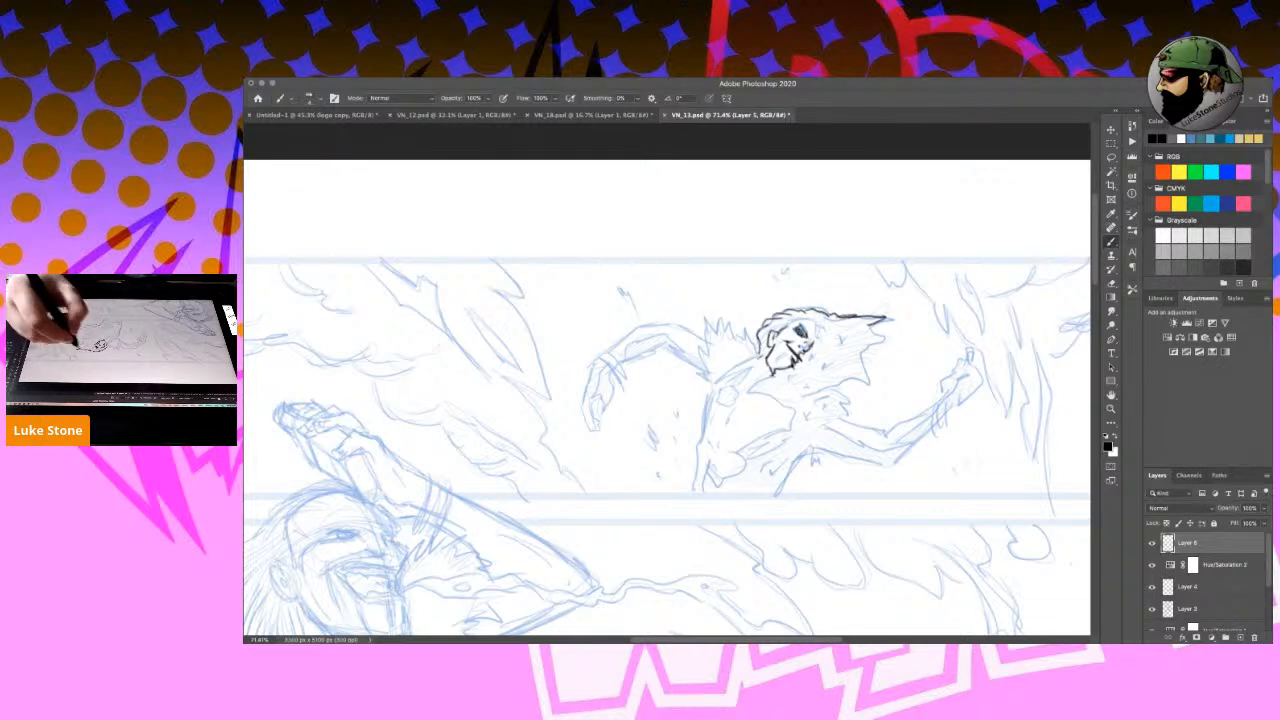
mouse_move(877, 336)
mouse_down()
mouse_move(891, 342)
mouse_move(868, 348)
mouse_move(842, 394)
mouse_move(854, 408)
mouse_move(822, 430)
mouse_up()
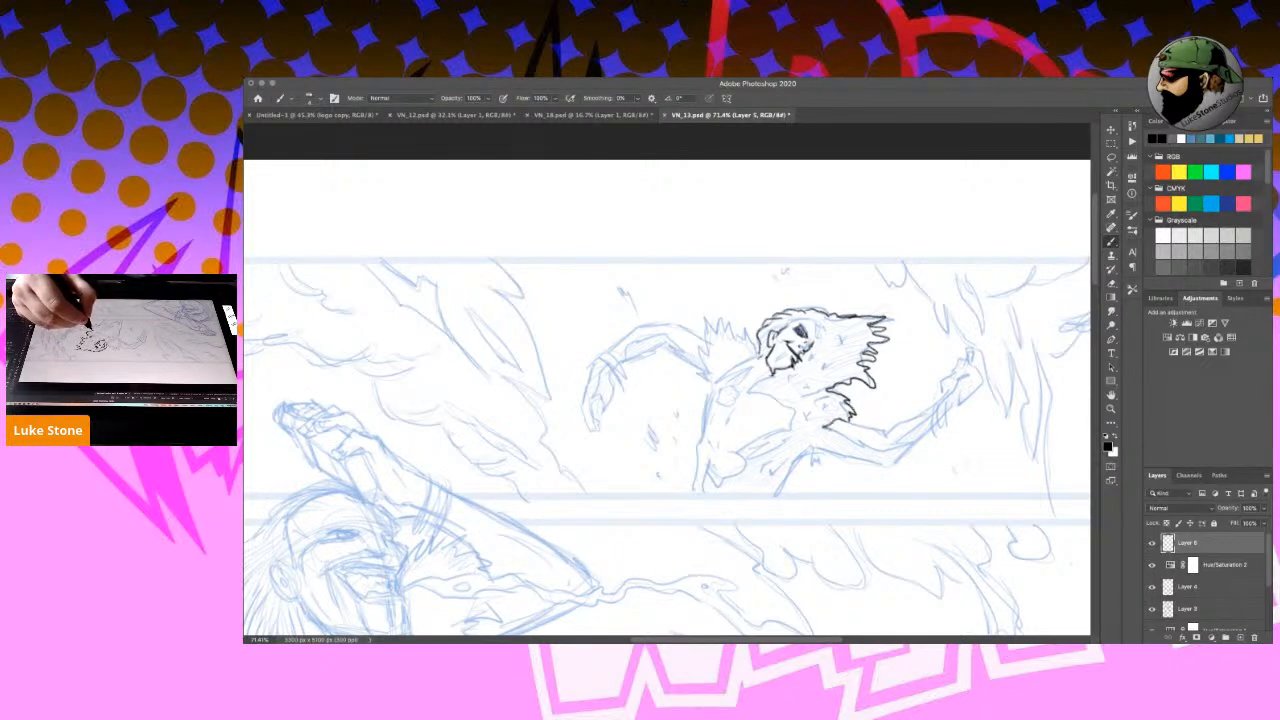
Refine the leaping figure's face in black and fill in the strands of hair closest to the forehead.
key(r)
mouse_move(937, 443)
mouse_down()
mouse_move(862, 238)
mouse_move(796, 177)
mouse_up()
key(b)
mouse_move(664, 241)
mouse_down()
mouse_move(658, 255)
mouse_move(684, 282)
mouse_up()
drag(682, 272, 690, 284)
mouse_move(668, 232)
mouse_down()
mouse_move(666, 252)
mouse_move(686, 224)
mouse_up()
mouse_move(690, 210)
mouse_down()
mouse_move(694, 222)
mouse_move(688, 210)
mouse_up()
drag(706, 166, 696, 238)
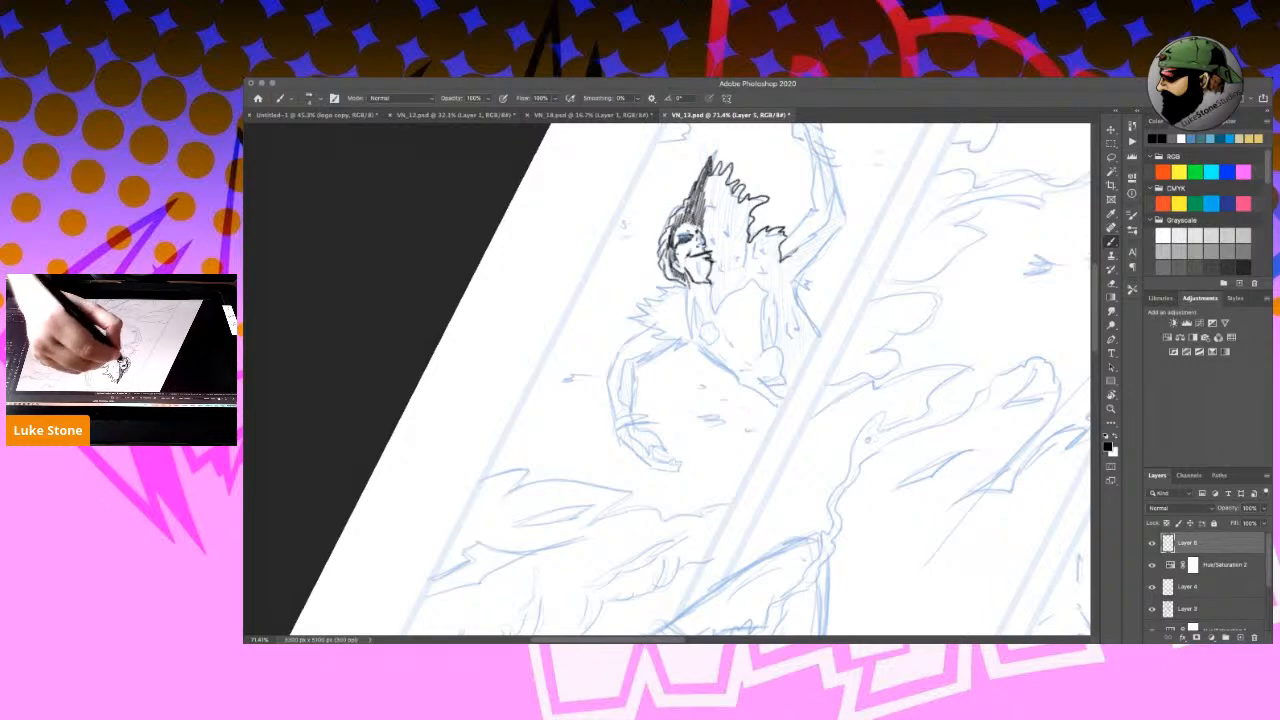
drag(705, 226, 712, 258)
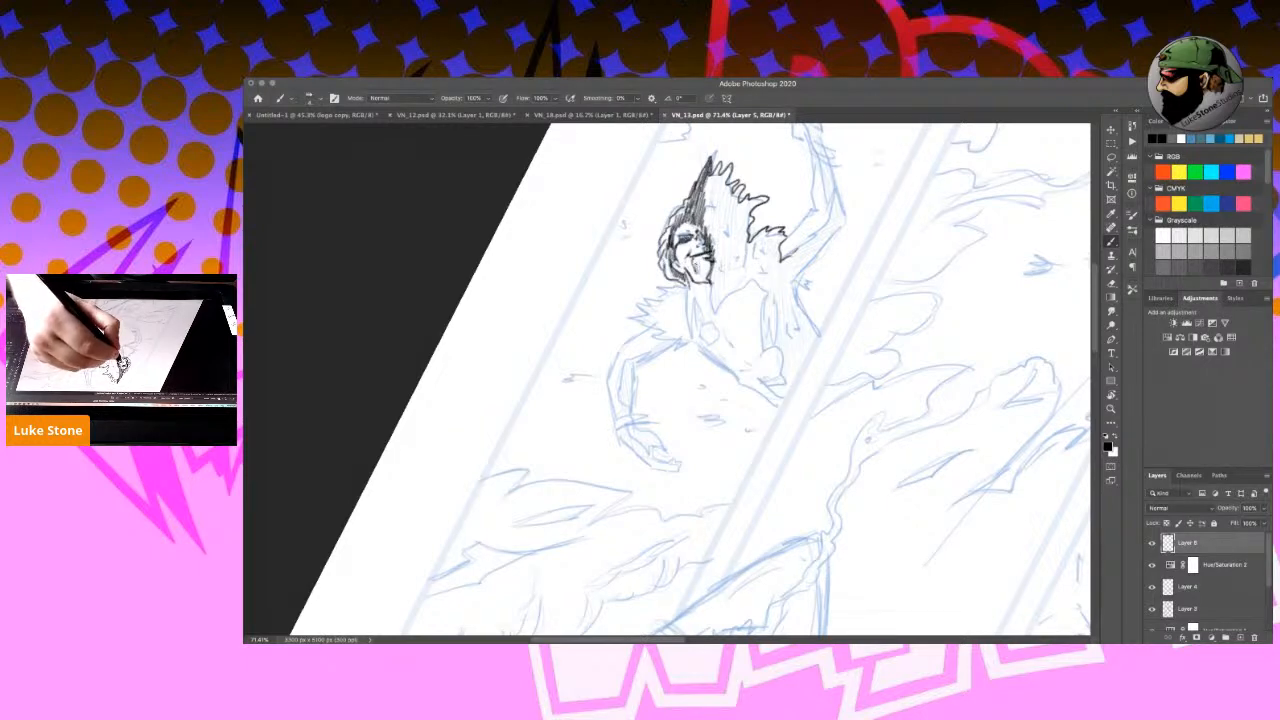
Outline the figure's chest, waist, back and bent trailing arm in black over the blue pencils.
mouse_move(707, 253)
mouse_down()
mouse_move(697, 295)
mouse_move(722, 324)
mouse_move(744, 289)
mouse_move(756, 349)
mouse_move(769, 347)
mouse_move(762, 378)
mouse_move(782, 394)
mouse_move(760, 400)
mouse_up()
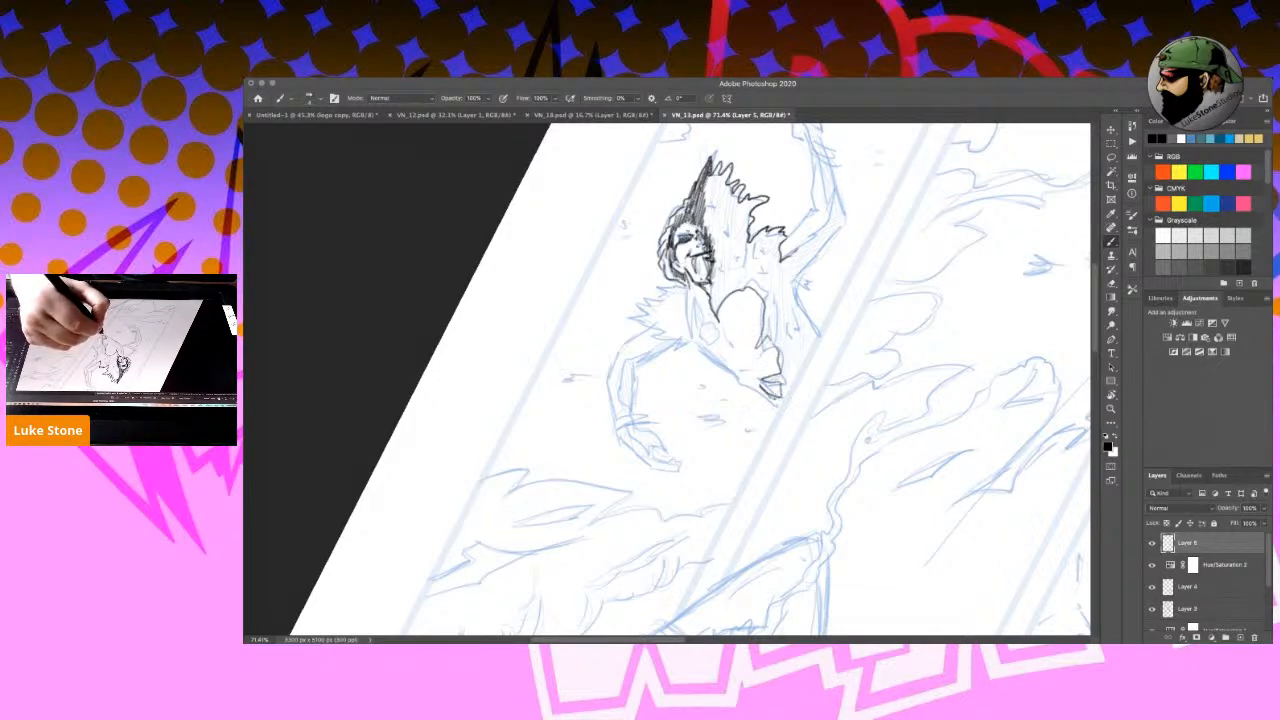
drag(797, 282, 814, 349)
drag(798, 278, 844, 220)
drag(832, 166, 847, 222)
drag(814, 158, 813, 213)
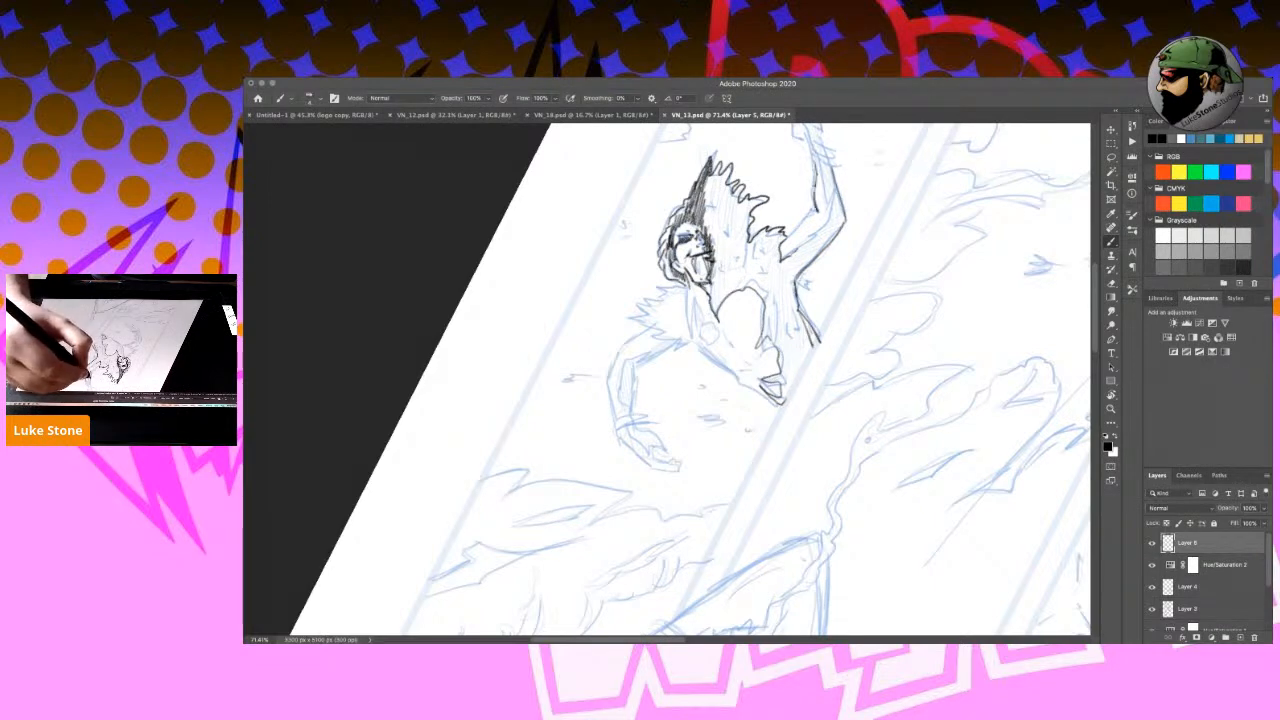
mouse_move(798, 221)
mouse_down()
mouse_move(781, 252)
mouse_move(796, 254)
mouse_up()
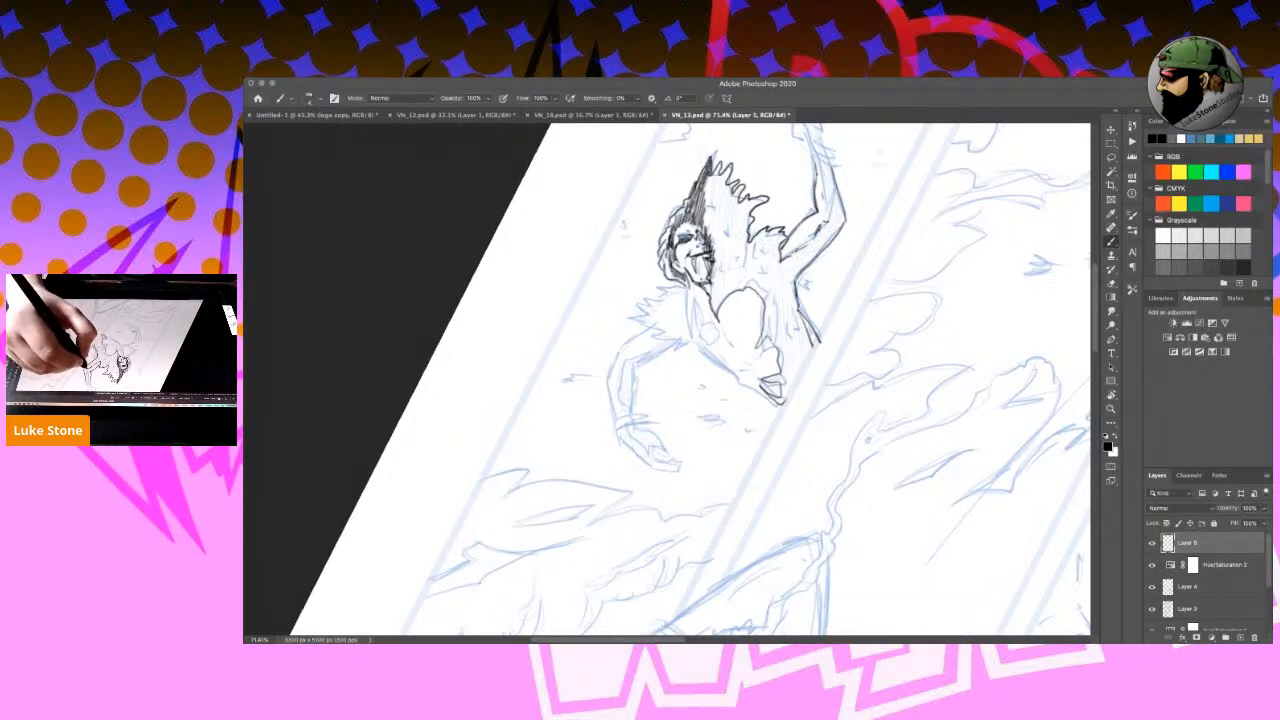
drag(822, 162, 835, 222)
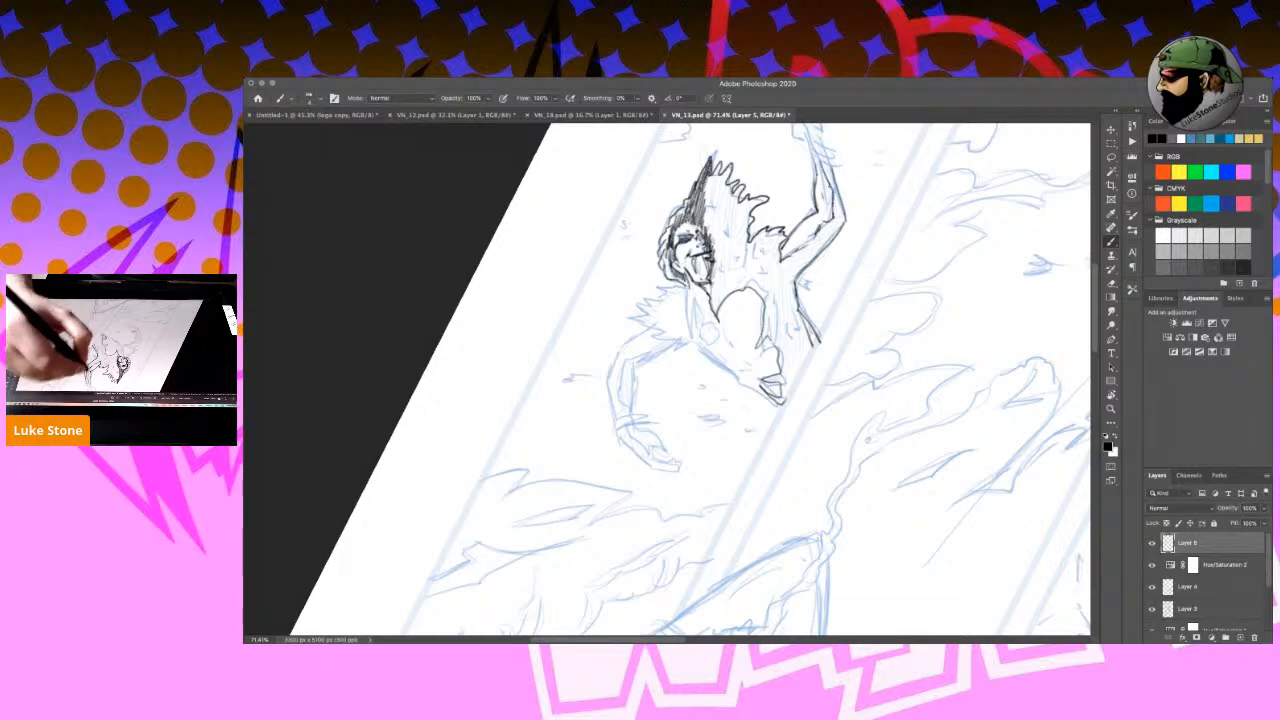
Fill the figure's streaming hair with dense black hatching, from the crown down to the edge of the chest.
drag(712, 177, 703, 203)
drag(712, 175, 706, 199)
mouse_move(720, 165)
mouse_down()
mouse_move(702, 198)
mouse_move(722, 187)
mouse_move(708, 236)
mouse_up()
drag(727, 194, 710, 256)
mouse_move(724, 212)
mouse_down()
mouse_move(710, 254)
mouse_move(708, 240)
mouse_up()
drag(720, 216, 712, 256)
drag(736, 204, 722, 240)
mouse_move(748, 200)
mouse_down()
mouse_move(728, 238)
mouse_move(738, 224)
mouse_up()
mouse_move(758, 198)
mouse_down()
mouse_move(744, 222)
mouse_move(750, 212)
mouse_up()
drag(766, 196, 714, 262)
mouse_move(744, 218)
mouse_down()
mouse_move(722, 258)
mouse_move(744, 240)
mouse_move(710, 280)
mouse_move(719, 316)
mouse_up()
drag(718, 260, 713, 288)
mouse_move(720, 254)
mouse_down()
mouse_move(710, 302)
mouse_move(726, 296)
mouse_up()
Hatch black shadow over the figure's rear shoulder and along the underside of the trailing arm.
mouse_move(752, 242)
mouse_down()
mouse_move(736, 288)
mouse_move(754, 246)
mouse_move(764, 254)
mouse_up()
drag(786, 232, 774, 260)
mouse_move(766, 256)
mouse_down()
mouse_move(744, 286)
mouse_move(776, 274)
mouse_move(750, 300)
mouse_move(764, 316)
mouse_move(757, 346)
mouse_up()
drag(770, 286, 766, 320)
mouse_move(778, 264)
mouse_down()
mouse_move(766, 302)
mouse_move(784, 288)
mouse_up()
drag(812, 244, 798, 270)
mouse_move(824, 162)
mouse_down()
mouse_move(842, 224)
mouse_move(802, 268)
mouse_up()
Fill the figure's back and side with dense black hatching down to the waist.
mouse_move(846, 220)
mouse_down()
mouse_move(784, 284)
mouse_move(786, 314)
mouse_move(764, 336)
mouse_move(792, 334)
mouse_move(770, 348)
mouse_up()
drag(796, 322, 786, 352)
drag(806, 318, 798, 346)
drag(804, 310, 798, 336)
drag(820, 312, 781, 363)
drag(787, 341, 777, 379)
drag(791, 341, 785, 375)
drag(805, 337, 793, 371)
drag(813, 337, 796, 378)
drag(784, 376, 766, 382)
drag(784, 372, 764, 380)
mouse_move(769, 386)
mouse_down()
mouse_move(785, 402)
mouse_move(811, 343)
mouse_move(790, 388)
mouse_move(784, 290)
mouse_up()
mouse_move(792, 340)
mouse_down()
mouse_move(804, 292)
mouse_move(754, 288)
mouse_up()
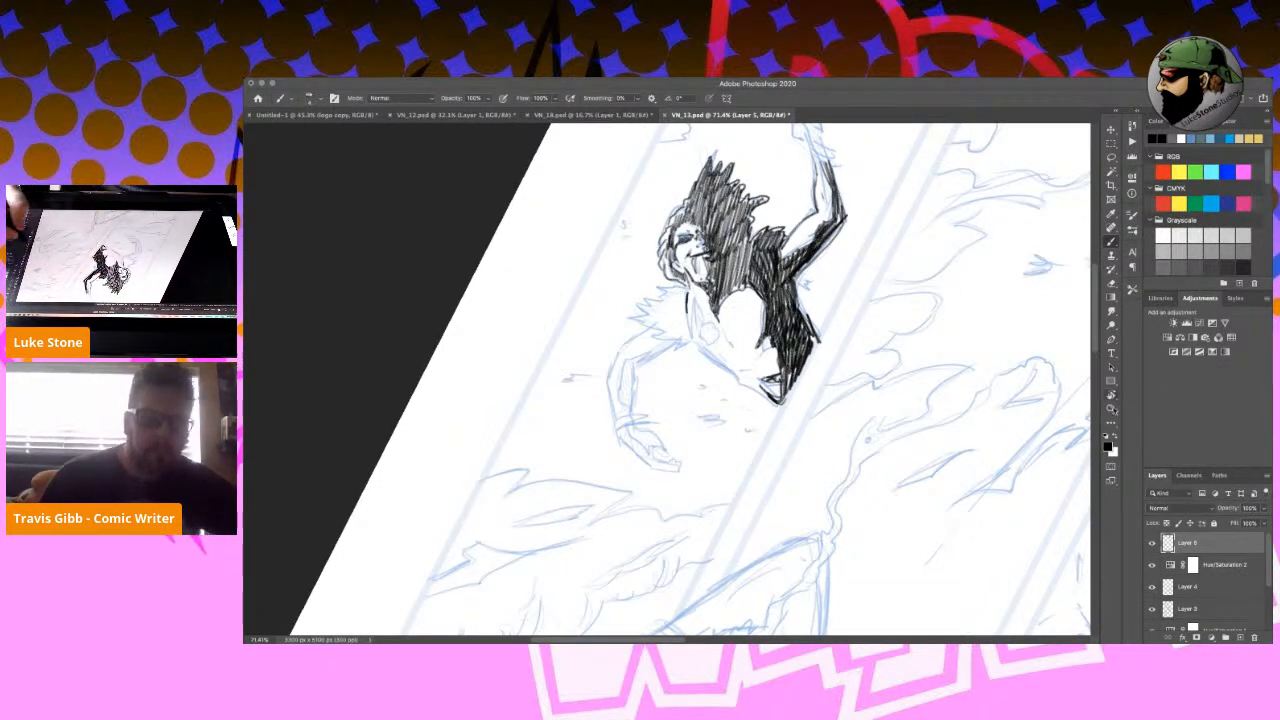
Draw the figure's neck and near-shoulder contours and the broken line under the chest muscle.
click(1112, 396)
click(1112, 396)
drag(898, 449, 821, 459)
key(b)
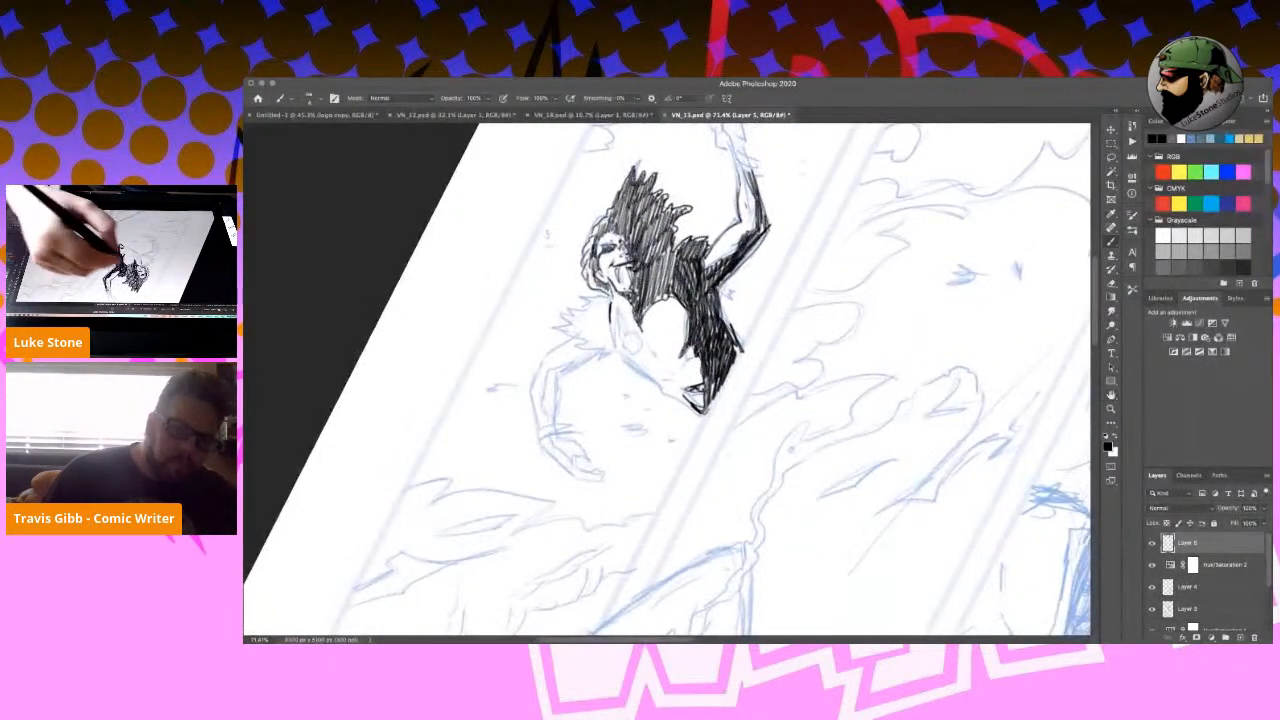
mouse_move(612, 303)
mouse_down()
mouse_move(617, 347)
mouse_move(622, 318)
mouse_move(632, 358)
mouse_up()
drag(644, 342, 638, 354)
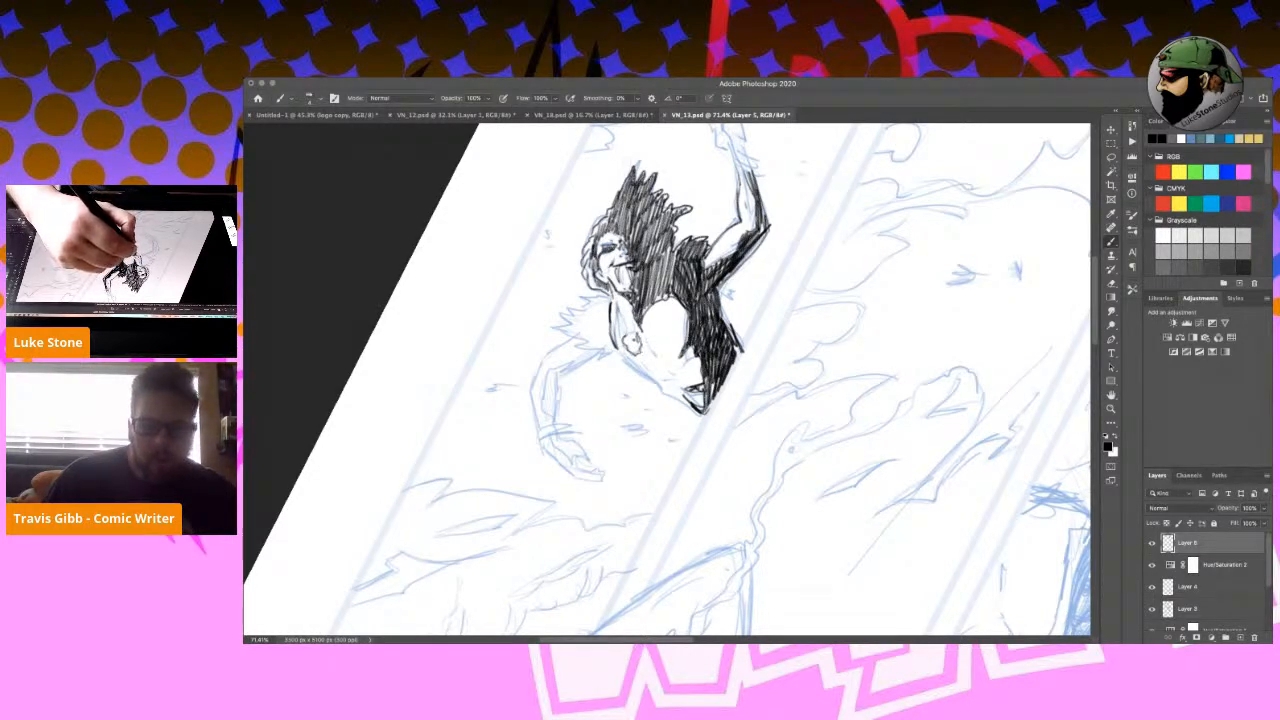
drag(618, 322, 624, 332)
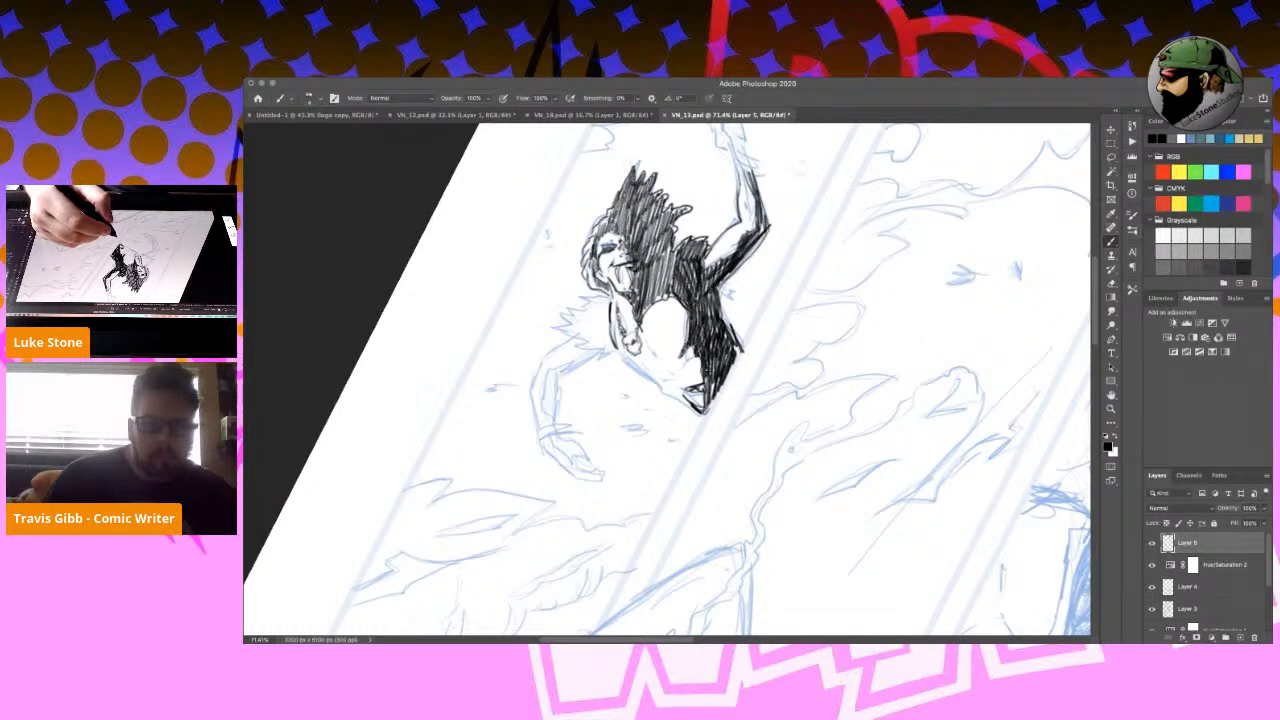
drag(638, 350, 679, 362)
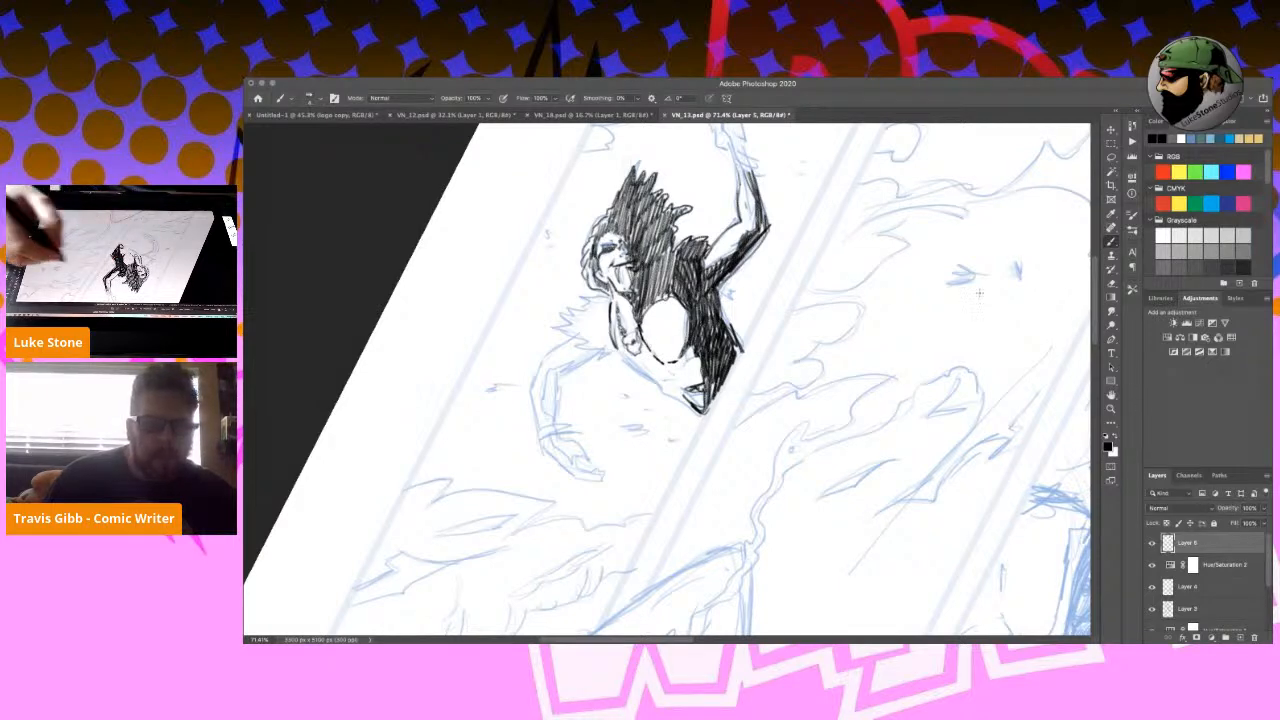
Draw the front contour of the figure's torso from beneath the shoulder down to the waist, with abdominal lines.
key(r)
mouse_move(860, 263)
mouse_down()
mouse_move(887, 342)
mouse_move(866, 275)
mouse_up()
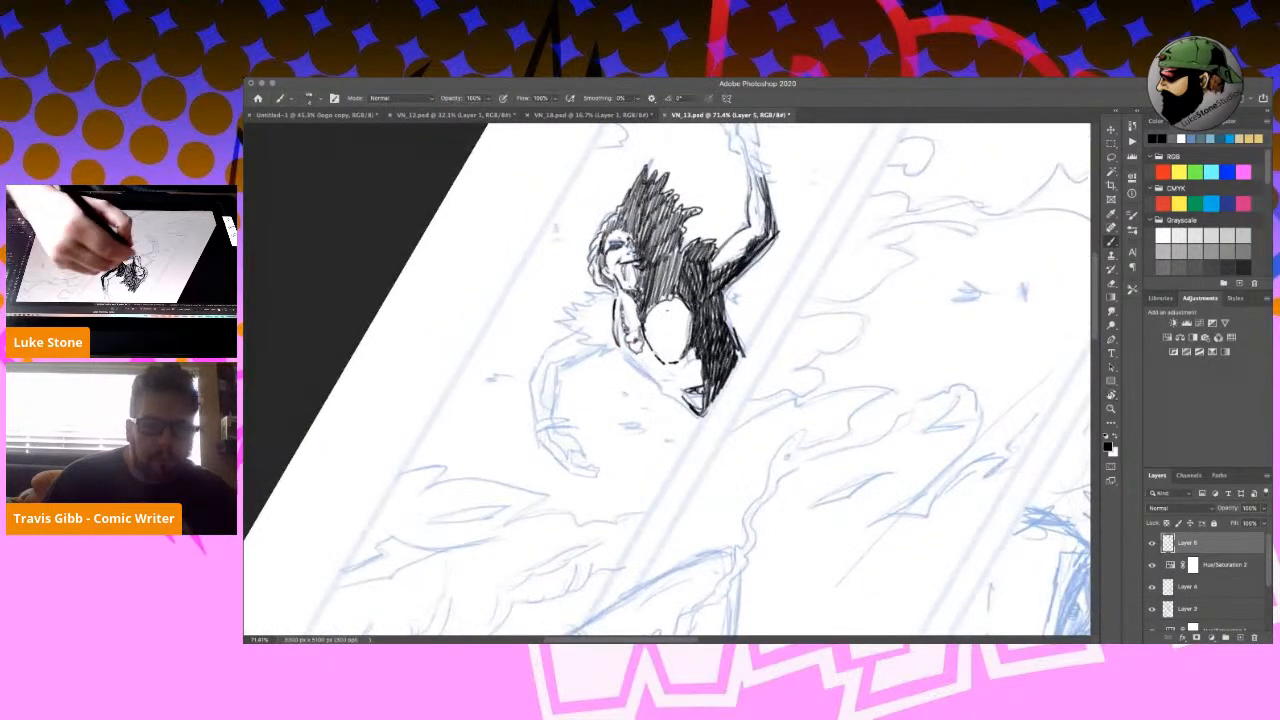
drag(628, 358, 646, 371)
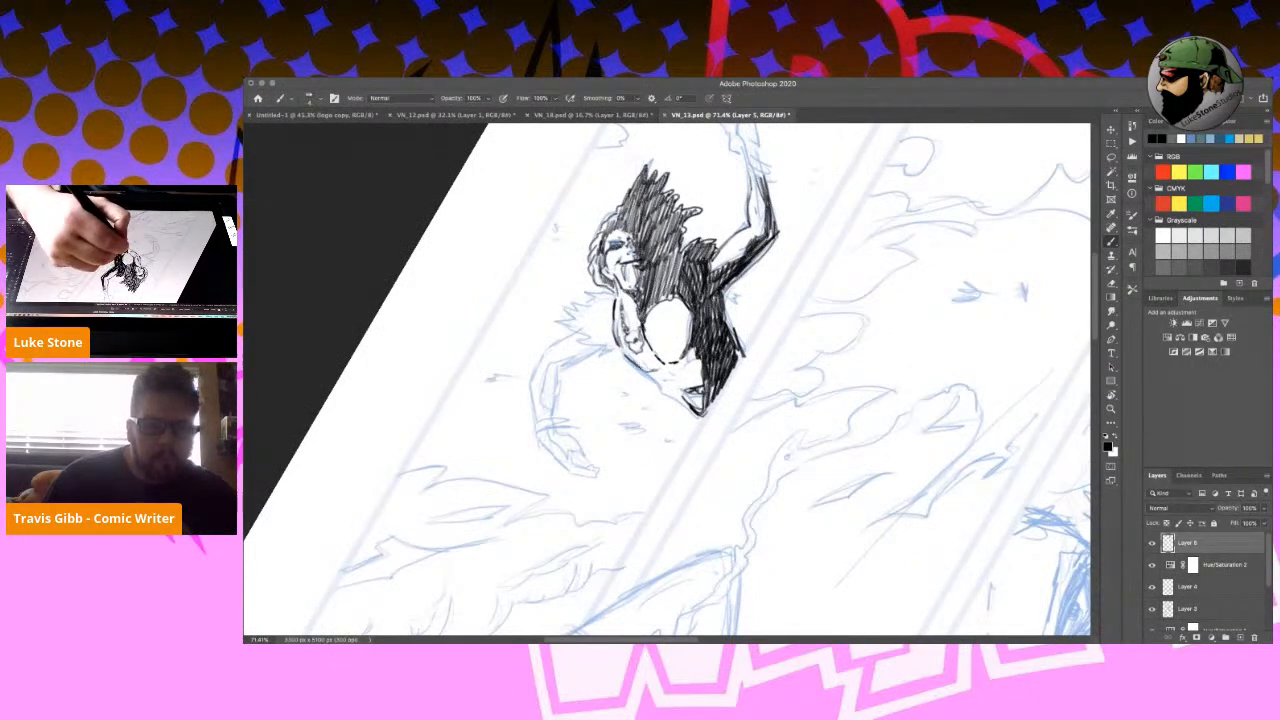
mouse_move(650, 374)
mouse_down()
mouse_move(662, 392)
mouse_move(702, 352)
mouse_up()
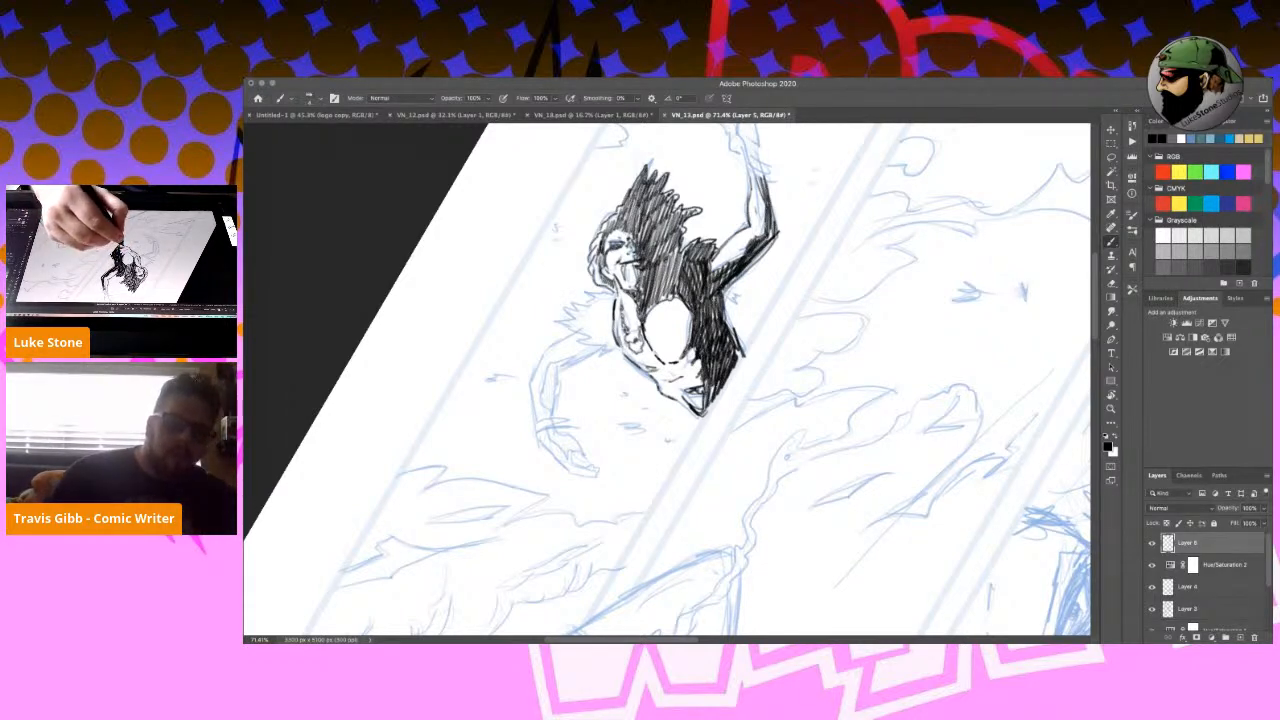
drag(674, 402, 700, 422)
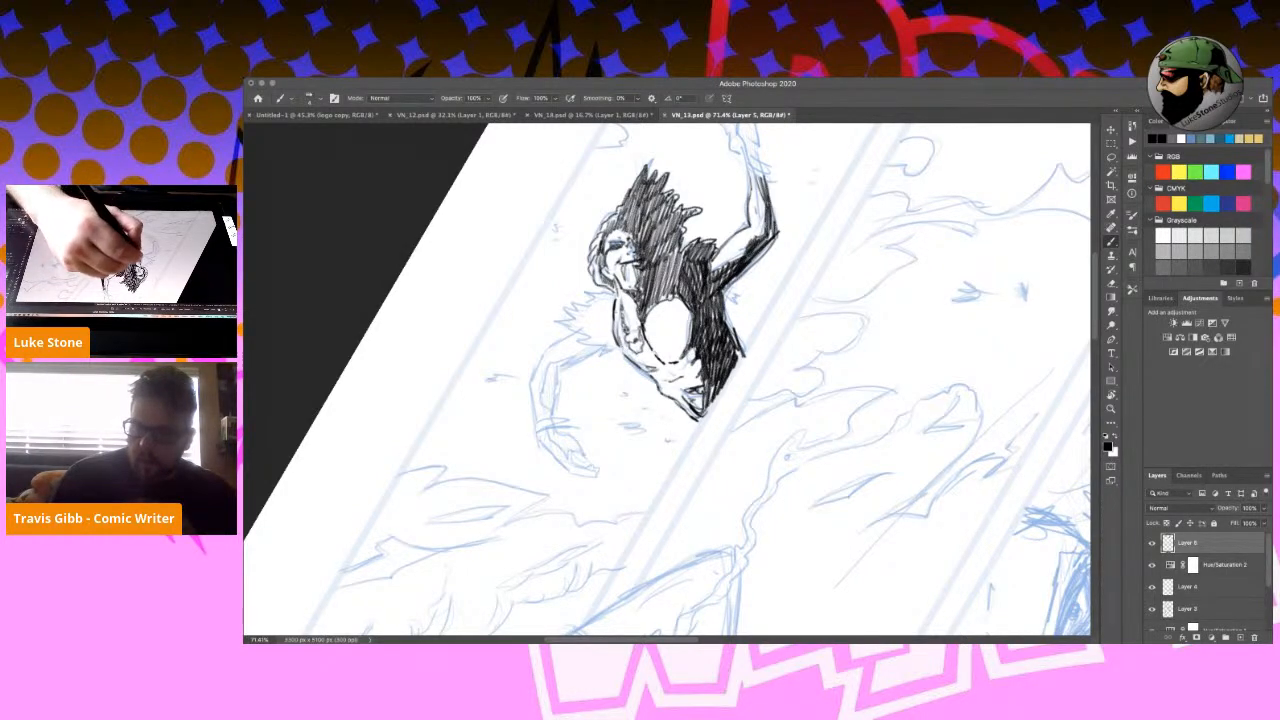
Add small muscle and shading strokes to the figure's shoulder, chest, waist and upper trailing arm.
mouse_move(623, 301)
mouse_down()
mouse_move(622, 340)
mouse_move(658, 357)
mouse_up()
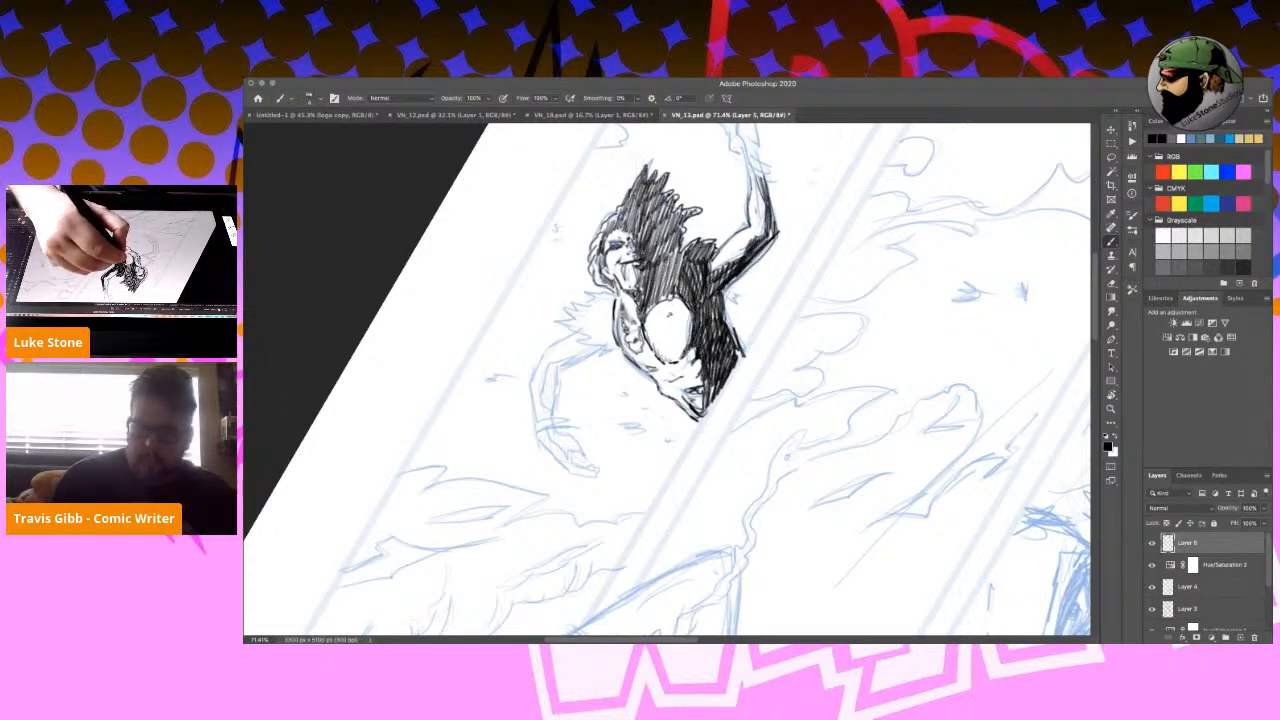
drag(678, 302, 669, 315)
drag(692, 360, 694, 382)
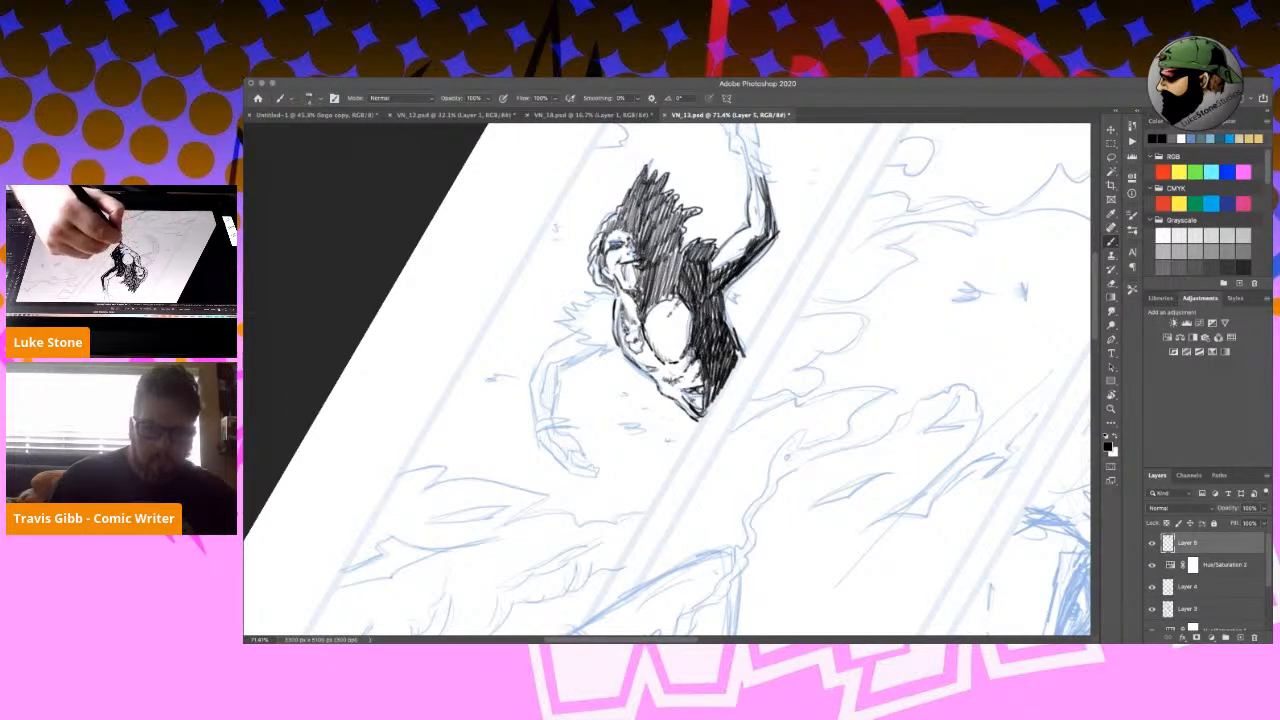
drag(715, 381, 708, 399)
drag(744, 353, 717, 389)
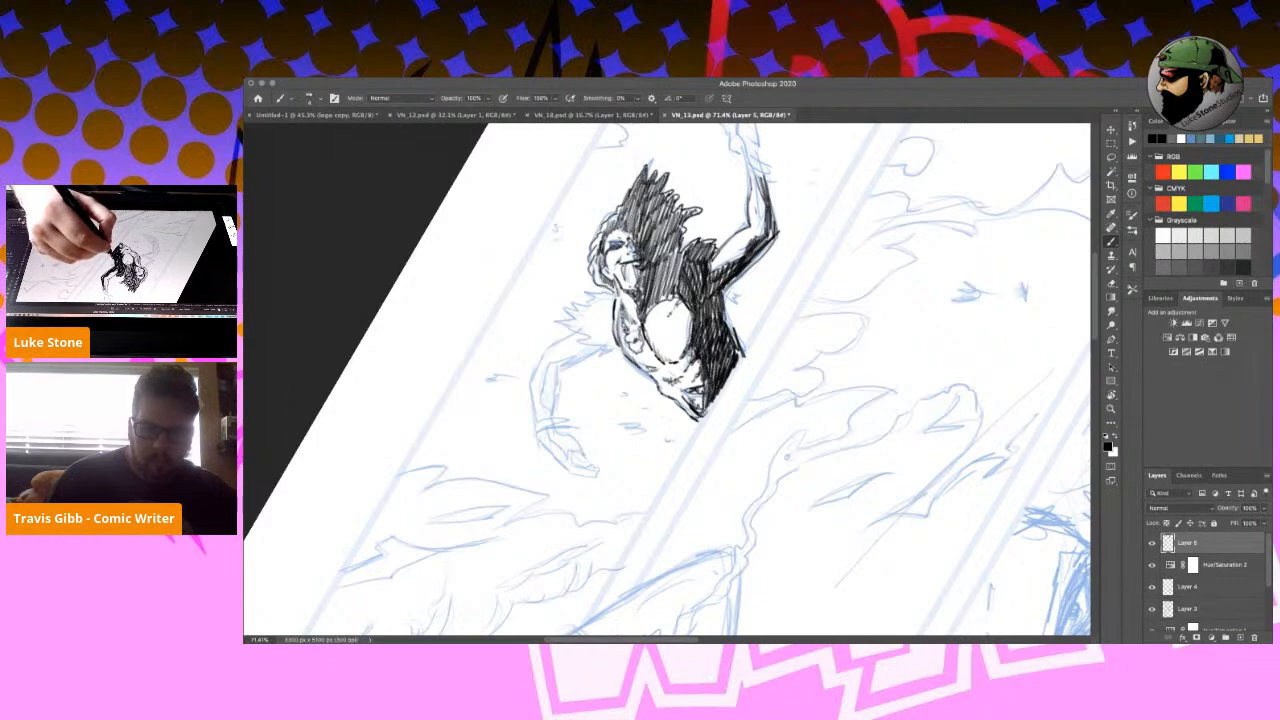
drag(719, 254, 712, 271)
drag(729, 259, 721, 267)
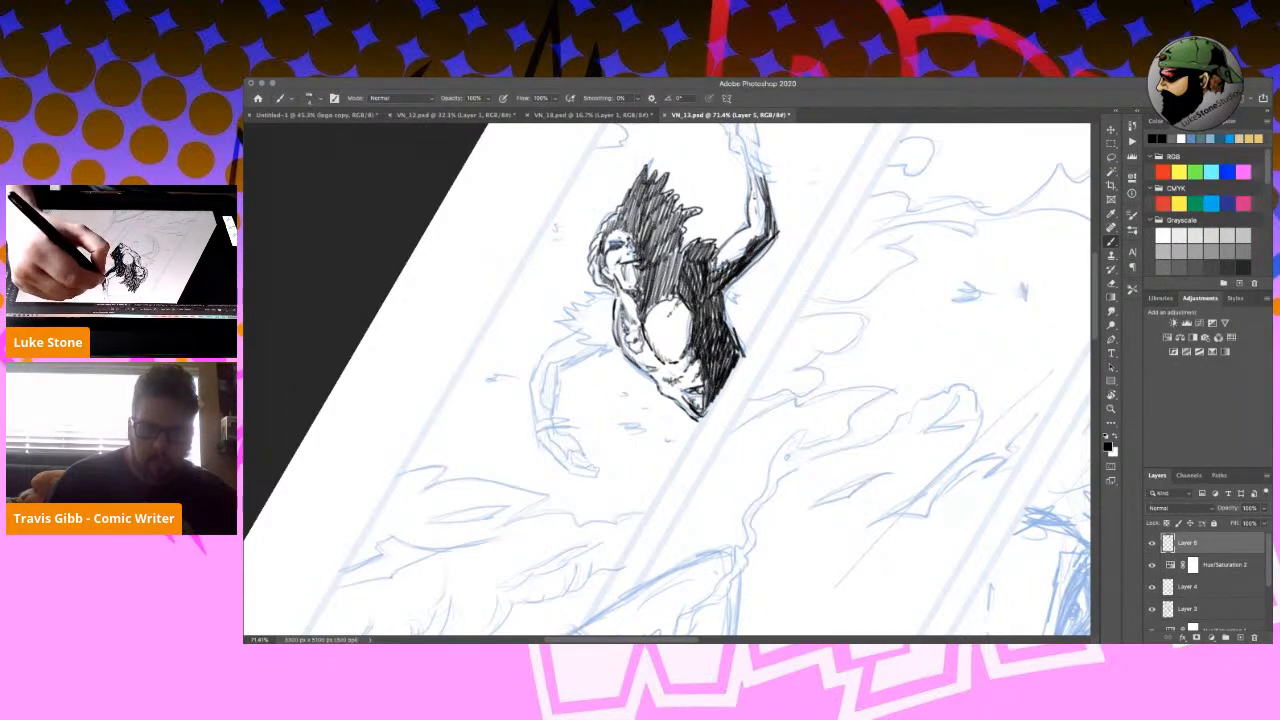
Draw the clenched fist and wrist of the figure's trailing arm, with finger lines and dark shading.
key(r)
mouse_move(824, 170)
mouse_down()
mouse_move(906, 280)
mouse_move(918, 405)
mouse_up()
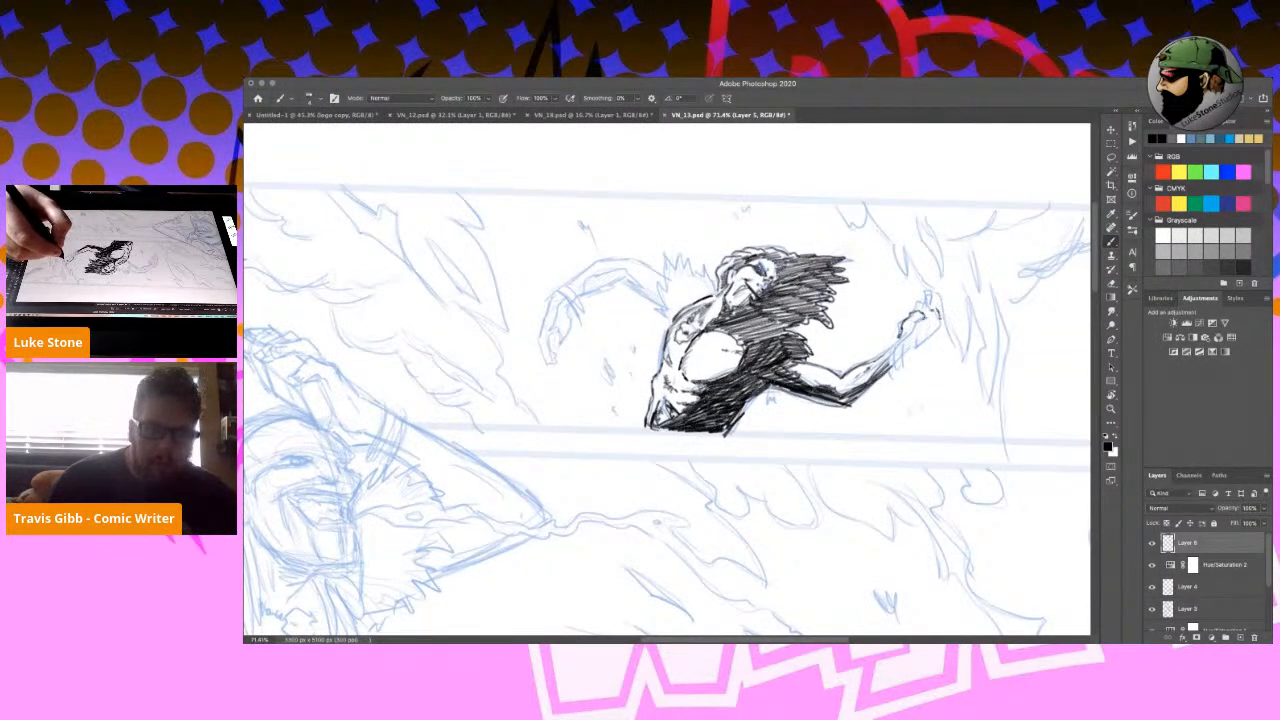
mouse_move(907, 347)
mouse_down()
mouse_move(937, 328)
mouse_move(931, 294)
mouse_up()
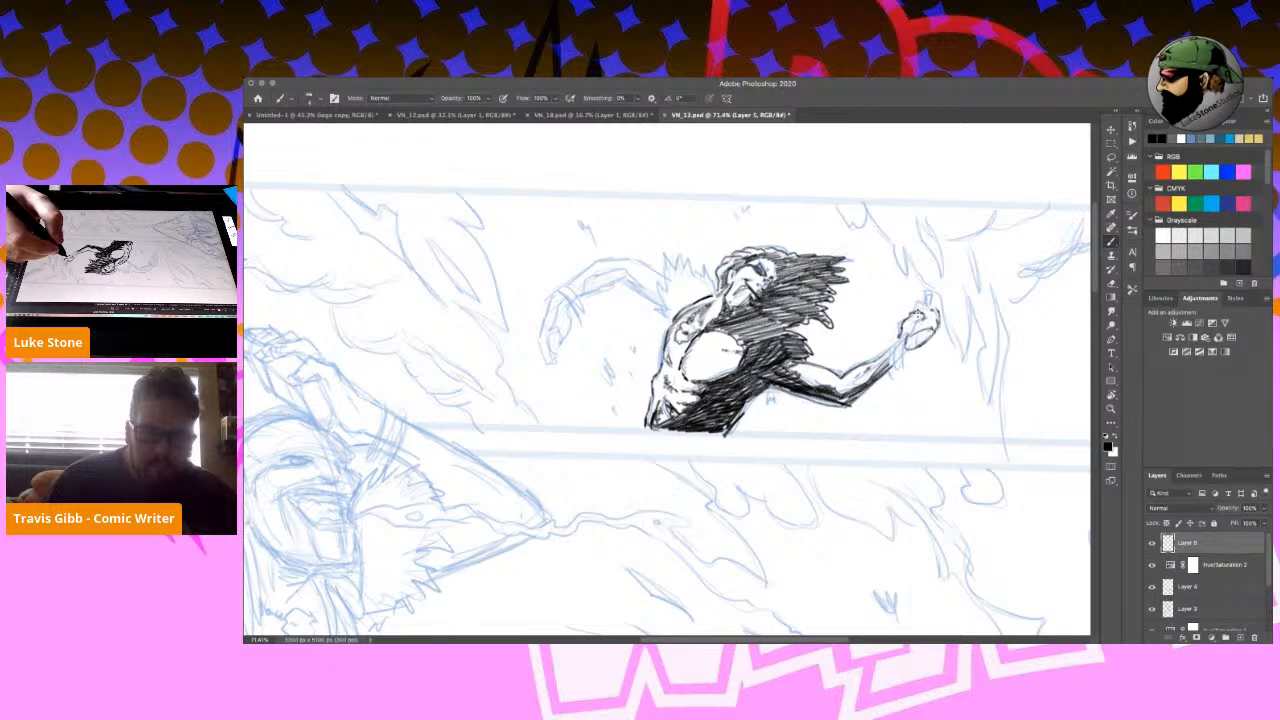
drag(918, 314, 920, 305)
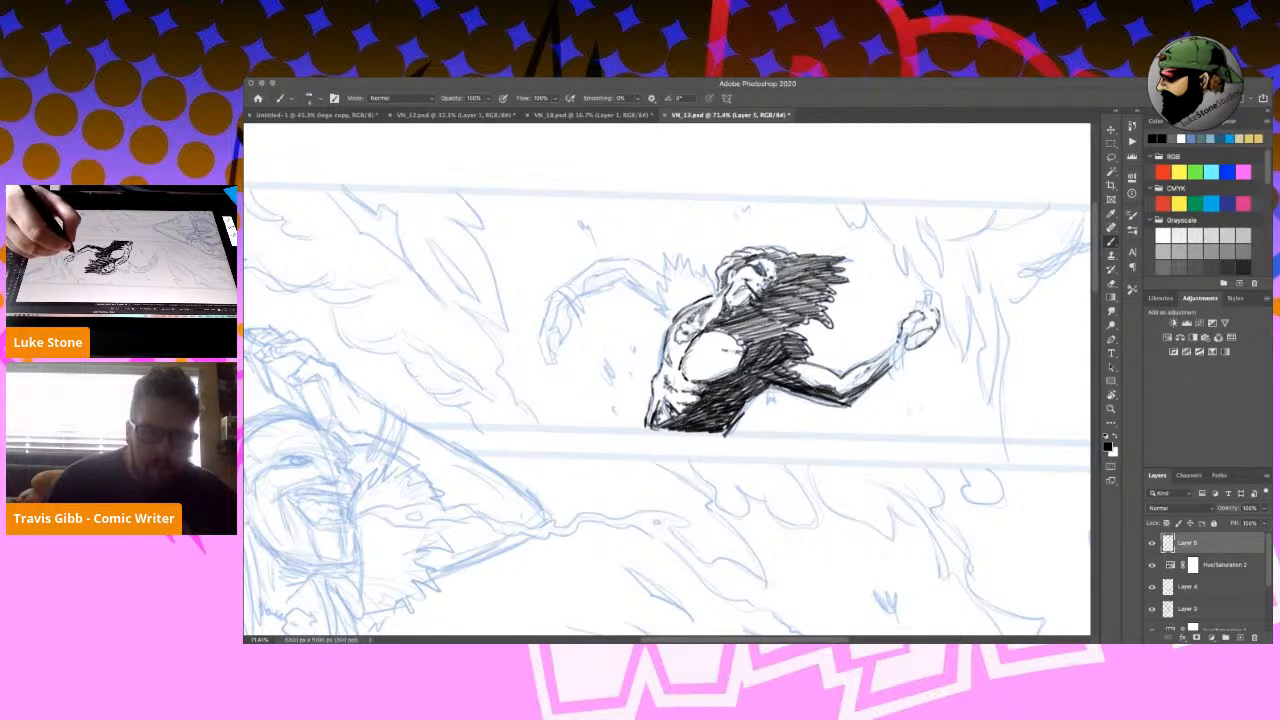
mouse_move(898, 362)
mouse_down()
mouse_move(906, 344)
mouse_move(894, 346)
mouse_up()
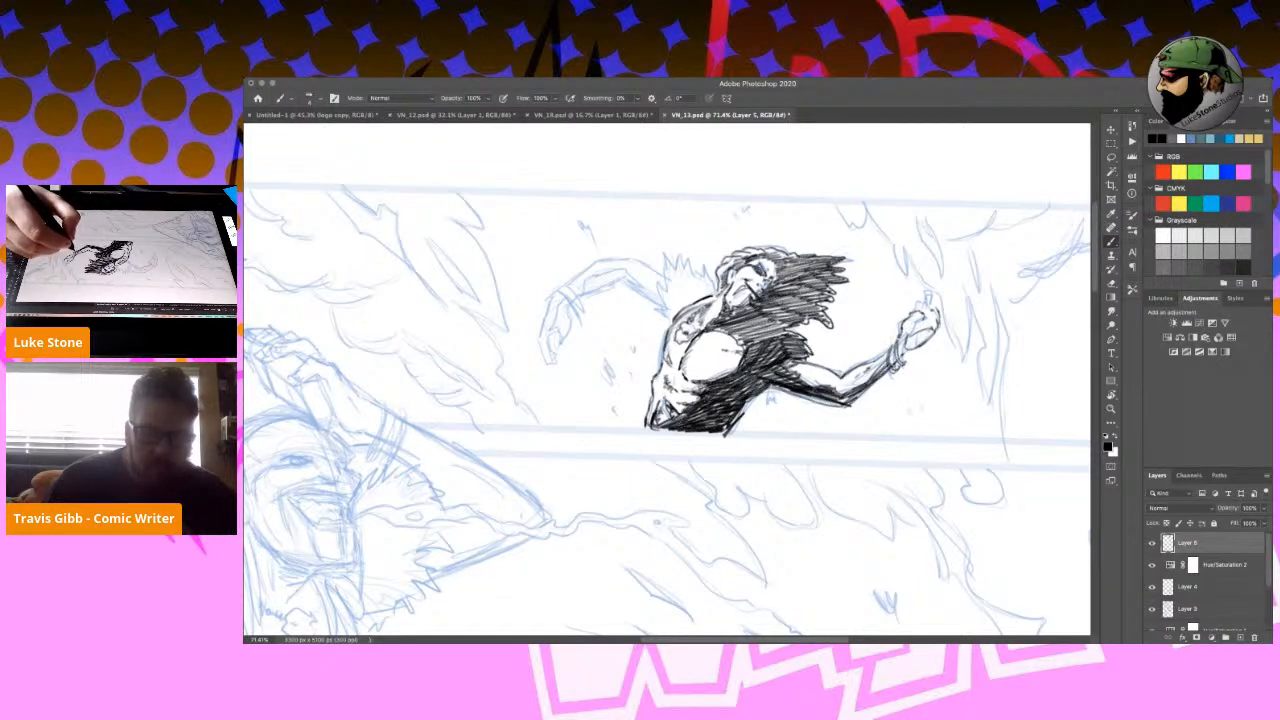
mouse_move(907, 352)
mouse_down()
mouse_move(901, 366)
mouse_move(906, 345)
mouse_up()
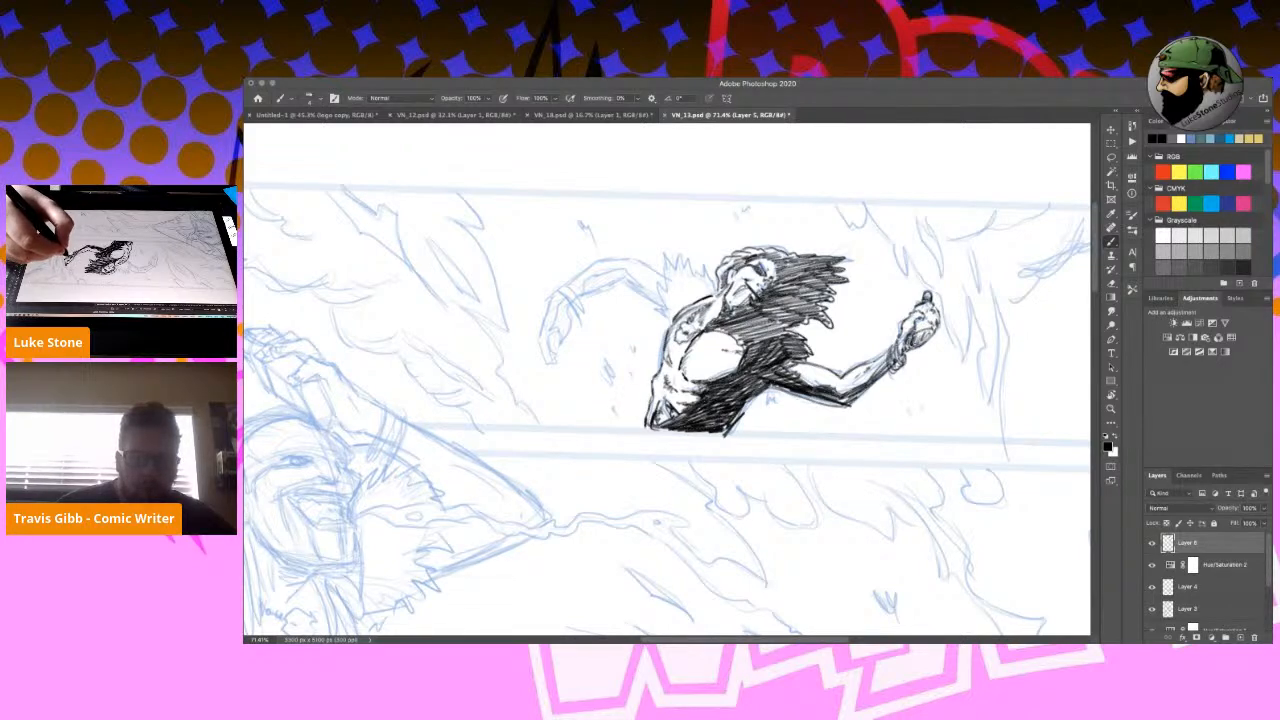
drag(933, 307, 929, 324)
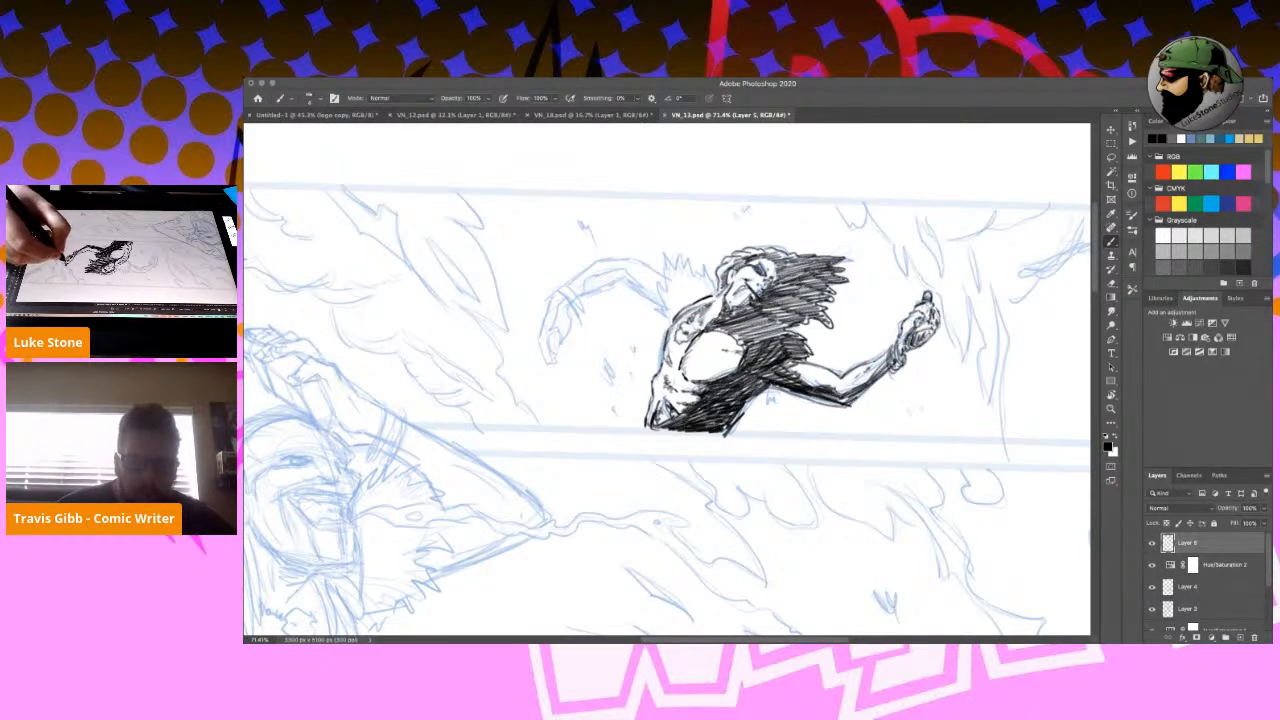
Draw the jagged flame edges above and behind the figure's fist in the top panel.
drag(835, 204, 847, 222)
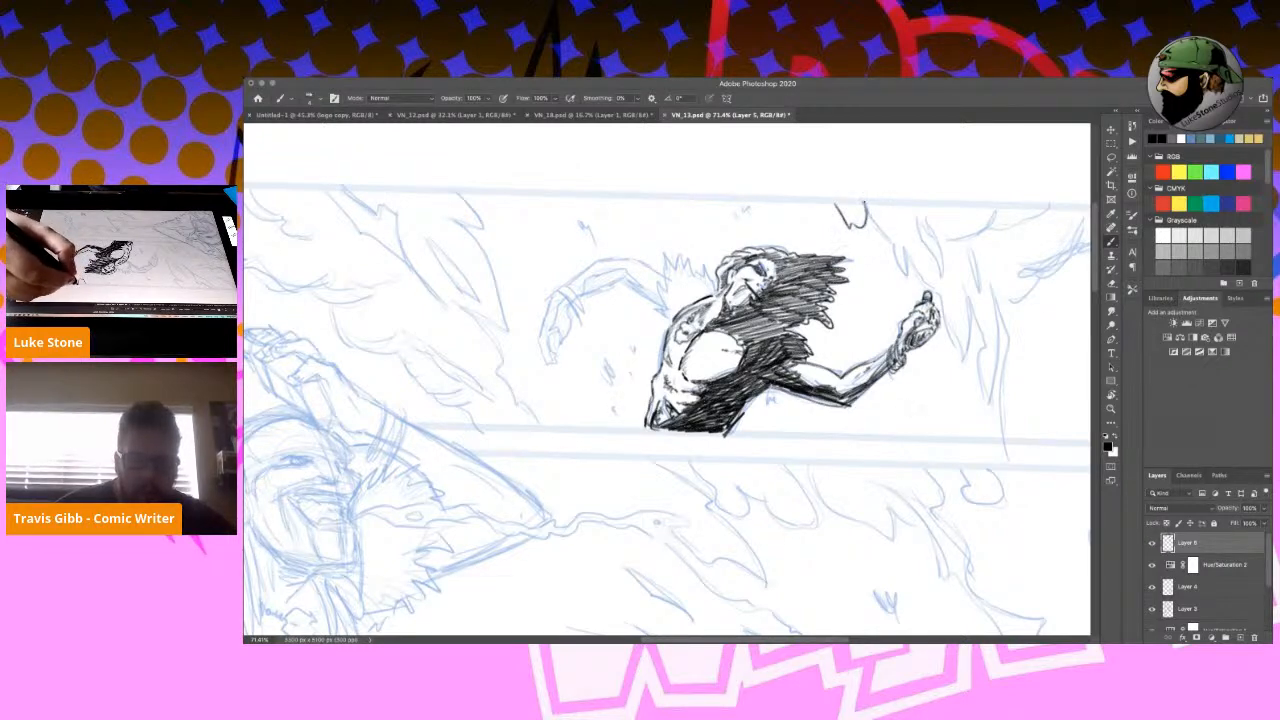
mouse_move(866, 210)
mouse_down()
mouse_move(906, 280)
mouse_move(946, 303)
mouse_move(970, 364)
mouse_up()
mouse_move(968, 302)
mouse_down()
mouse_move(991, 405)
mouse_move(997, 353)
mouse_up()
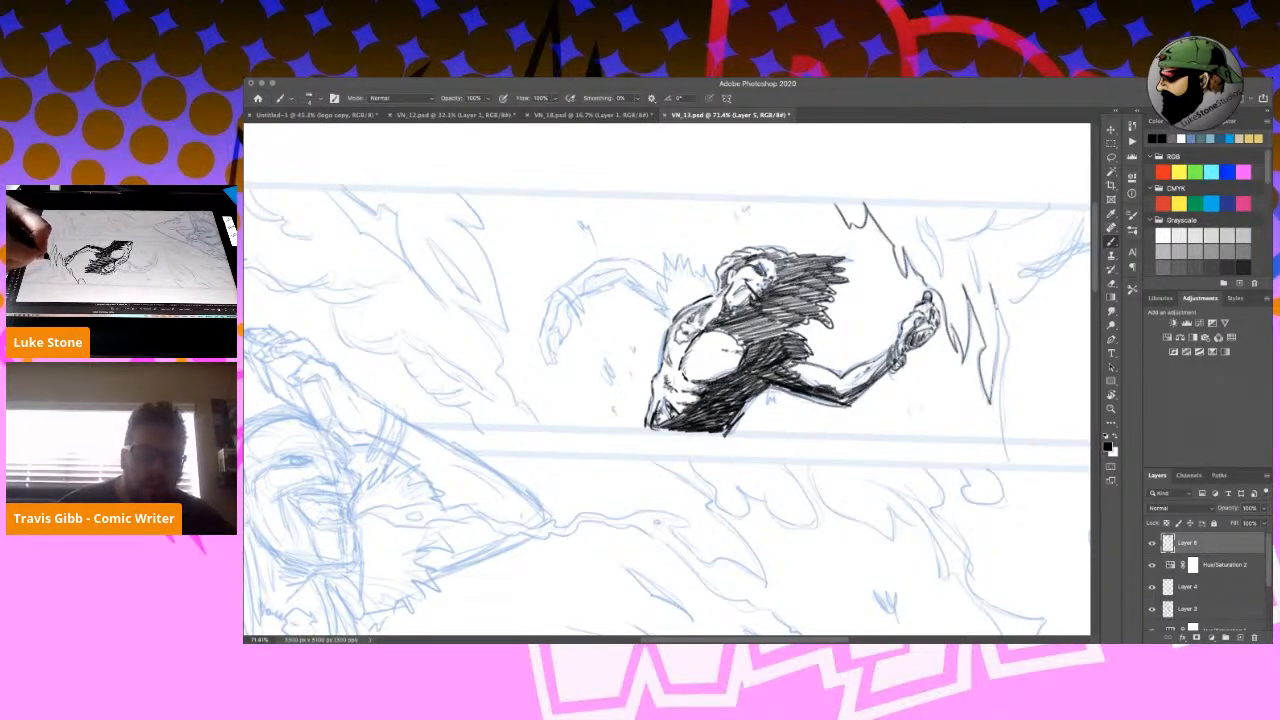
drag(993, 285, 999, 350)
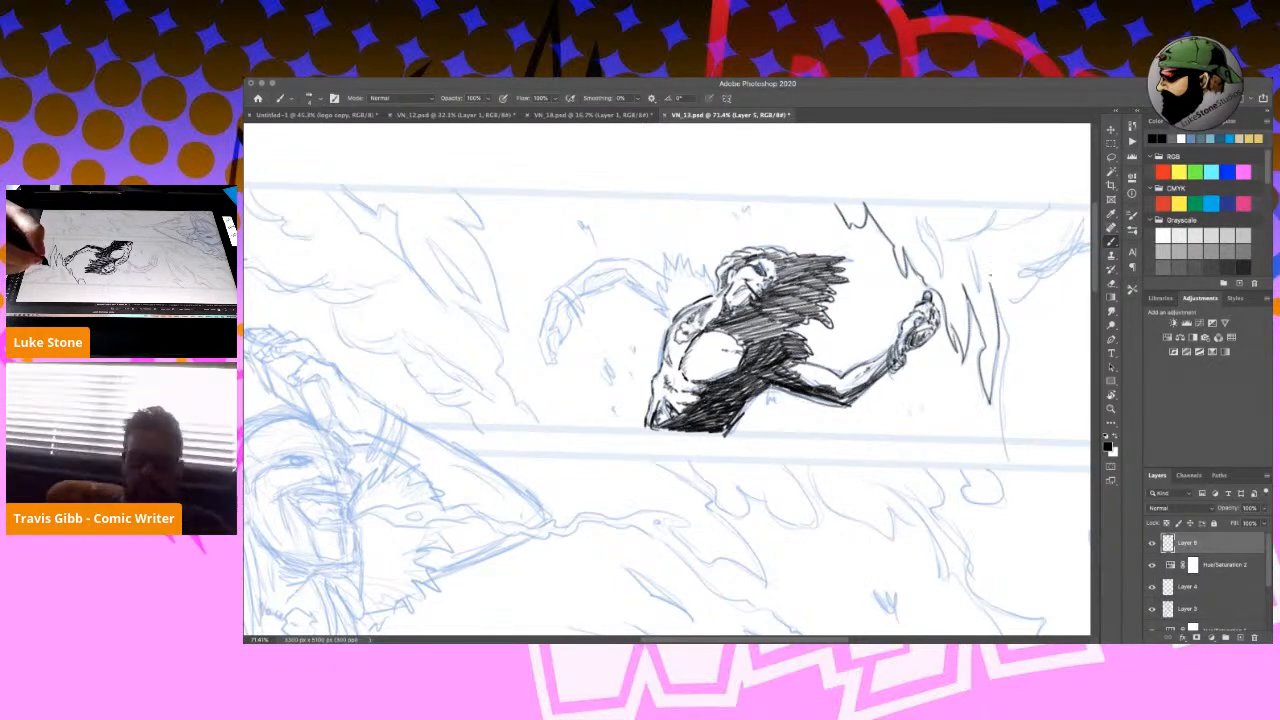
drag(1000, 300, 1005, 445)
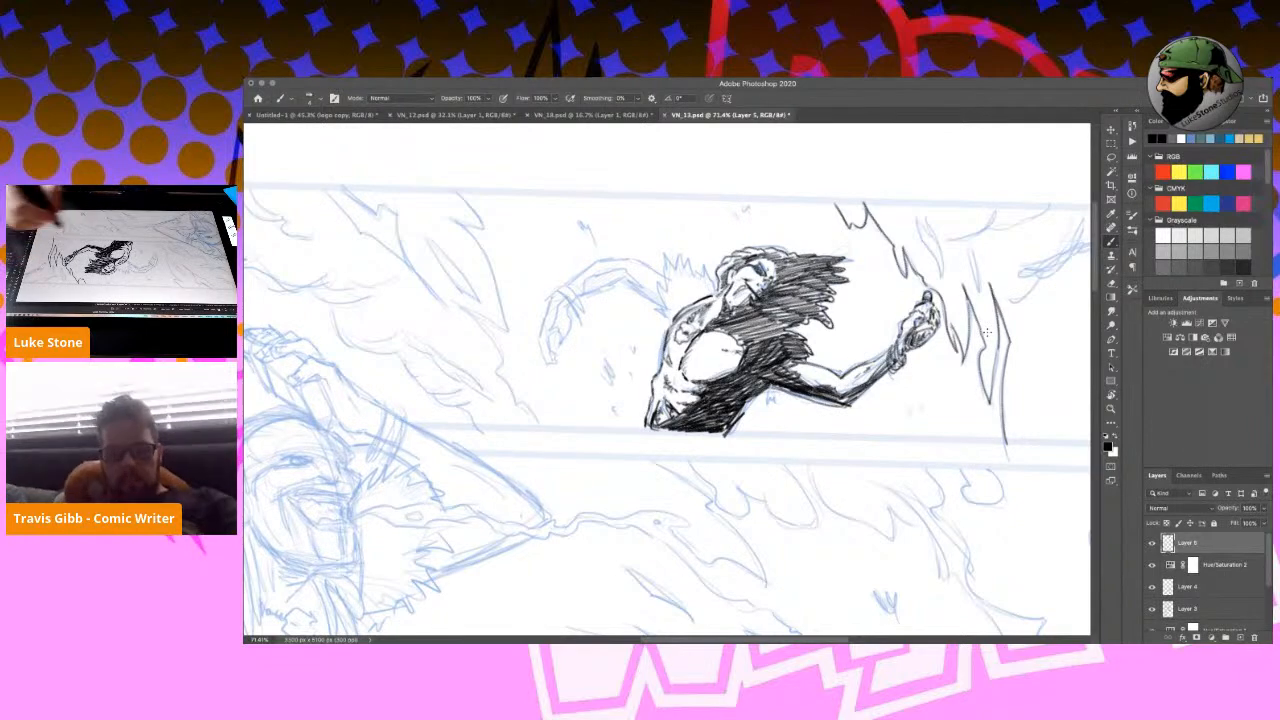
Look over the blue pencils in the lower villain panels, then return to the top panel.
click(1111, 396)
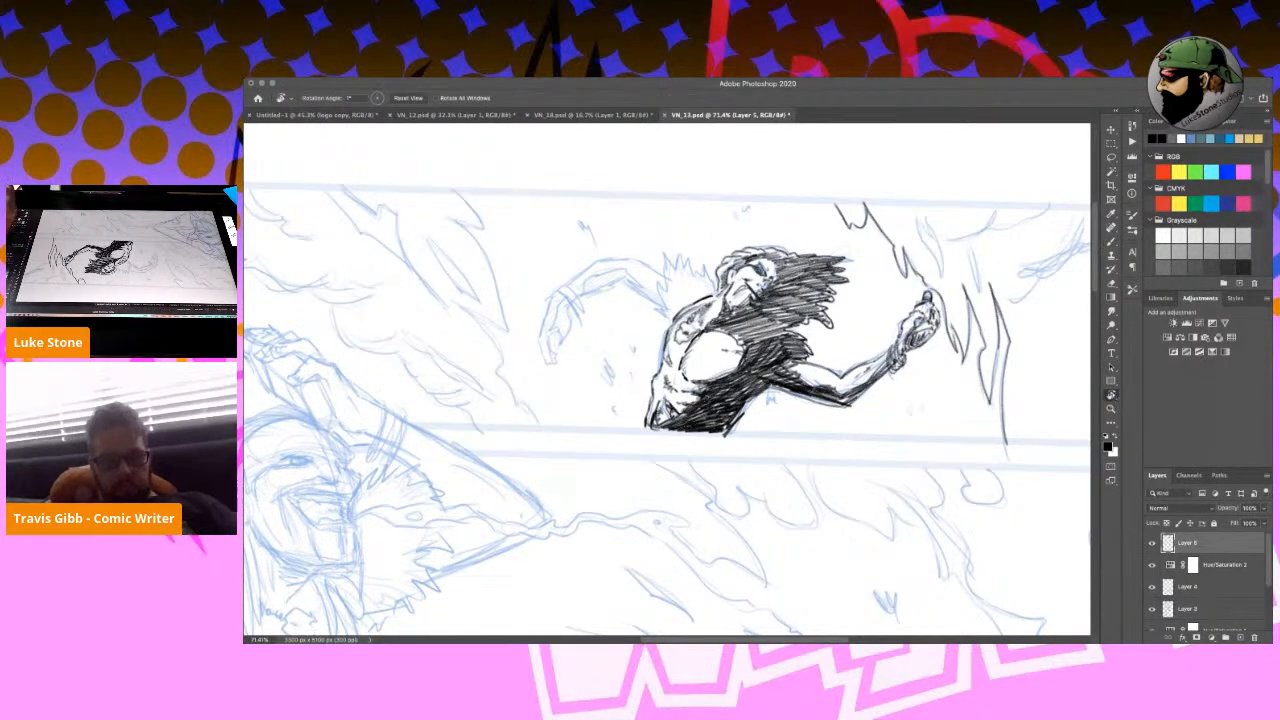
key(space)
drag(941, 600, 948, 160)
drag(945, 620, 800, 270)
drag(780, 562, 1017, 374)
drag(856, 462, 824, 429)
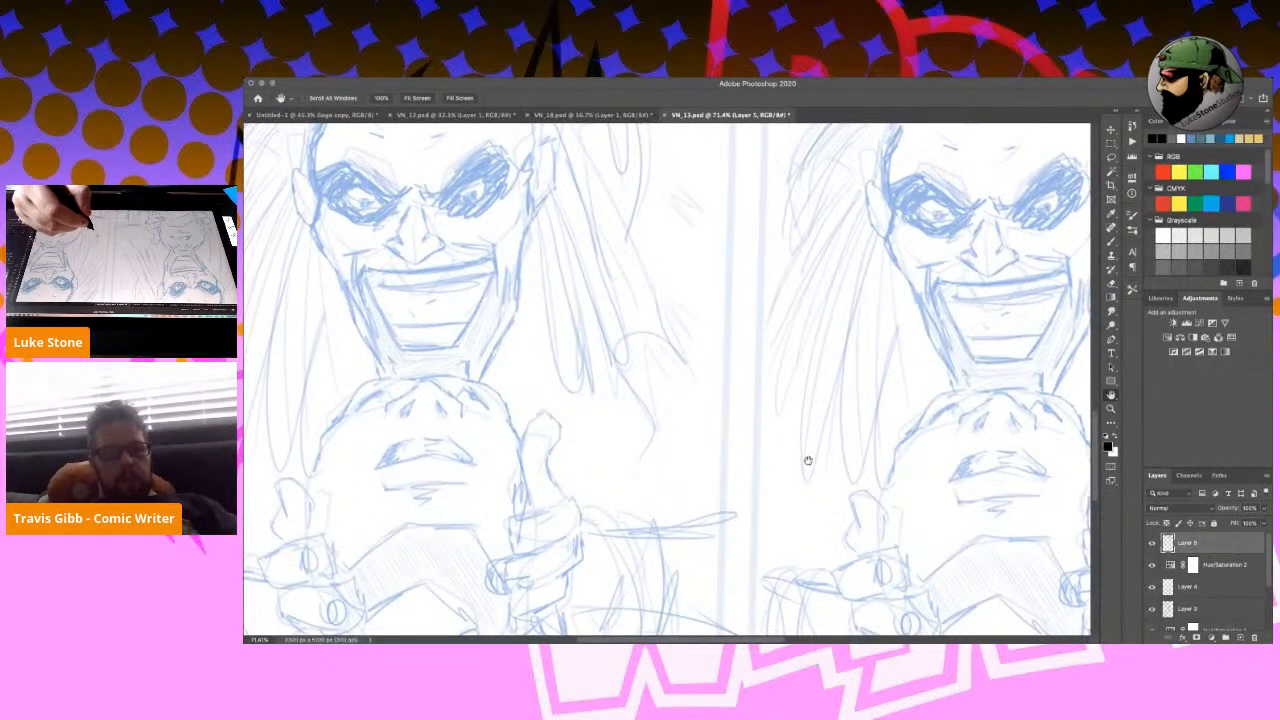
drag(871, 297, 846, 483)
drag(868, 270, 836, 442)
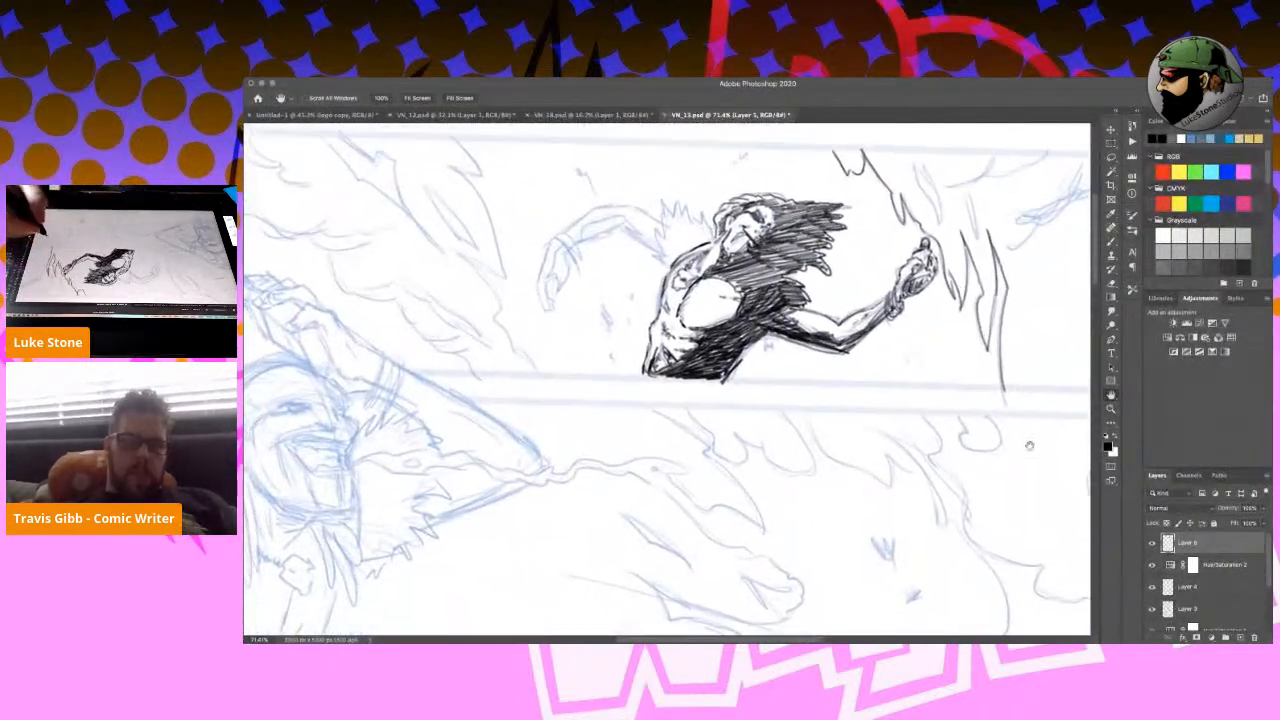
Draw the spiky fur trim on the leaping figure's forward shoulder in black.
drag(1029, 445, 1023, 463)
key(b)
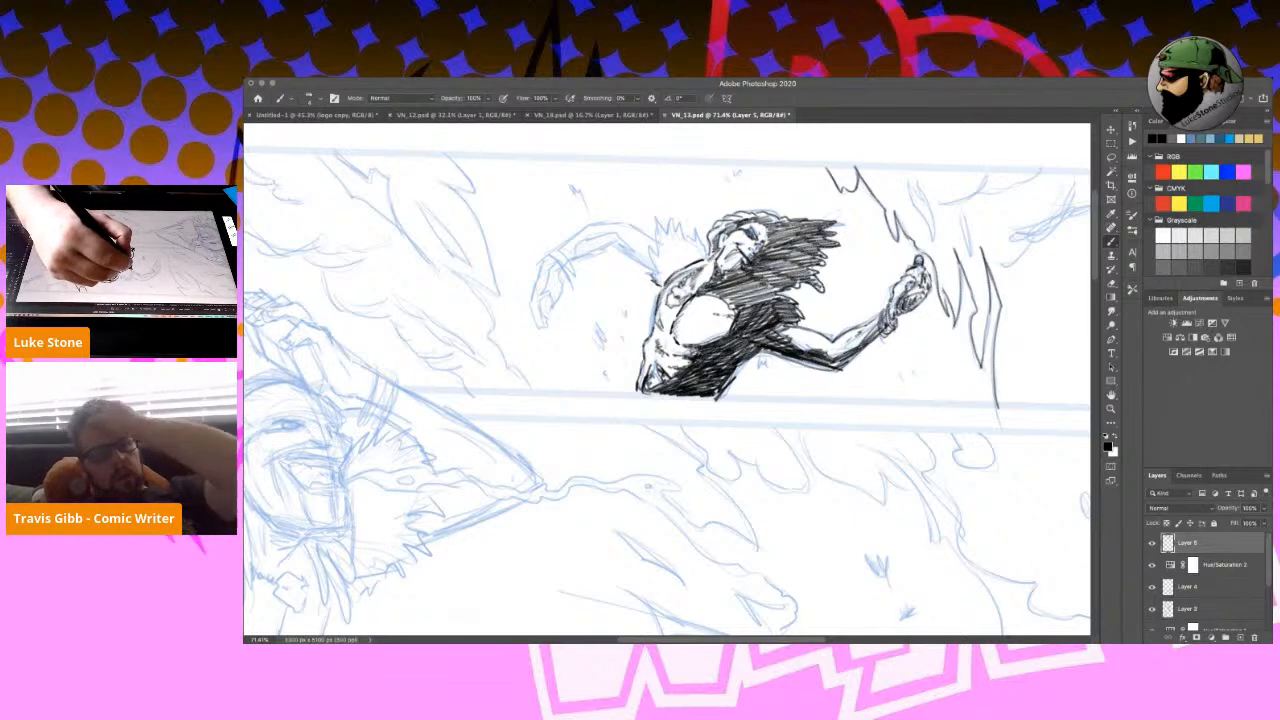
mouse_move(655, 266)
mouse_down()
mouse_move(650, 243)
mouse_move(670, 210)
mouse_up()
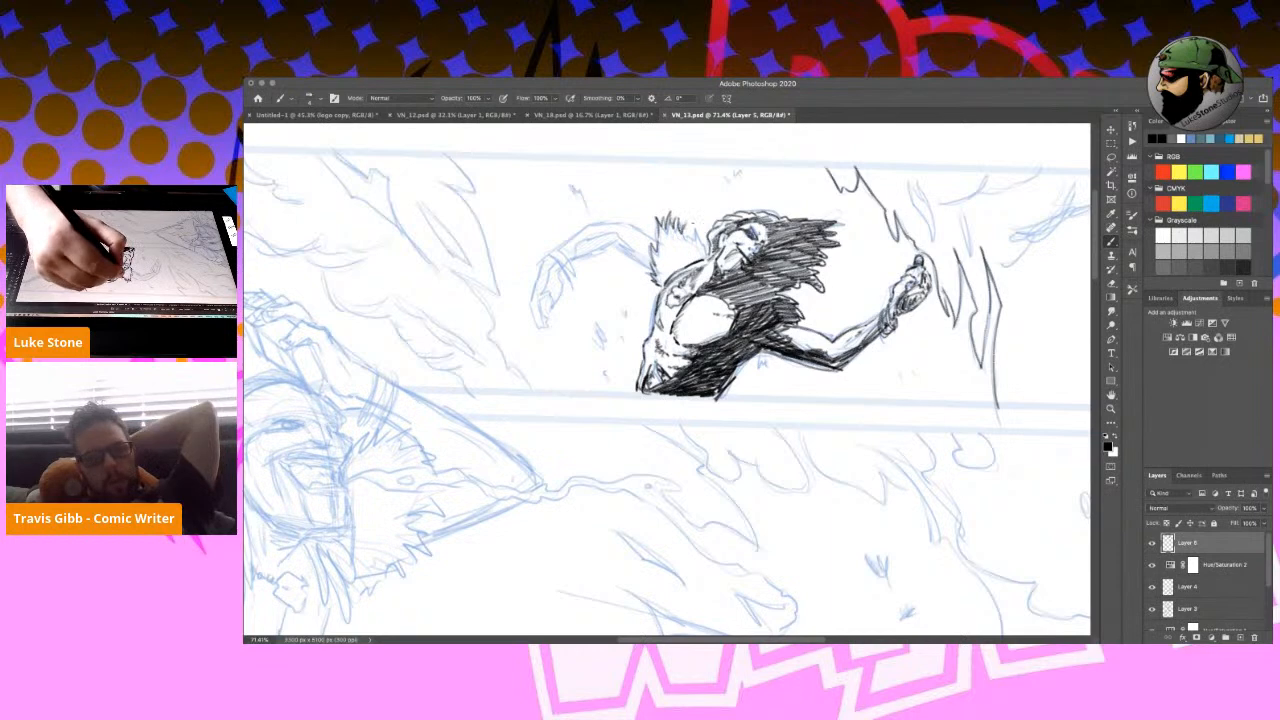
drag(688, 234, 703, 238)
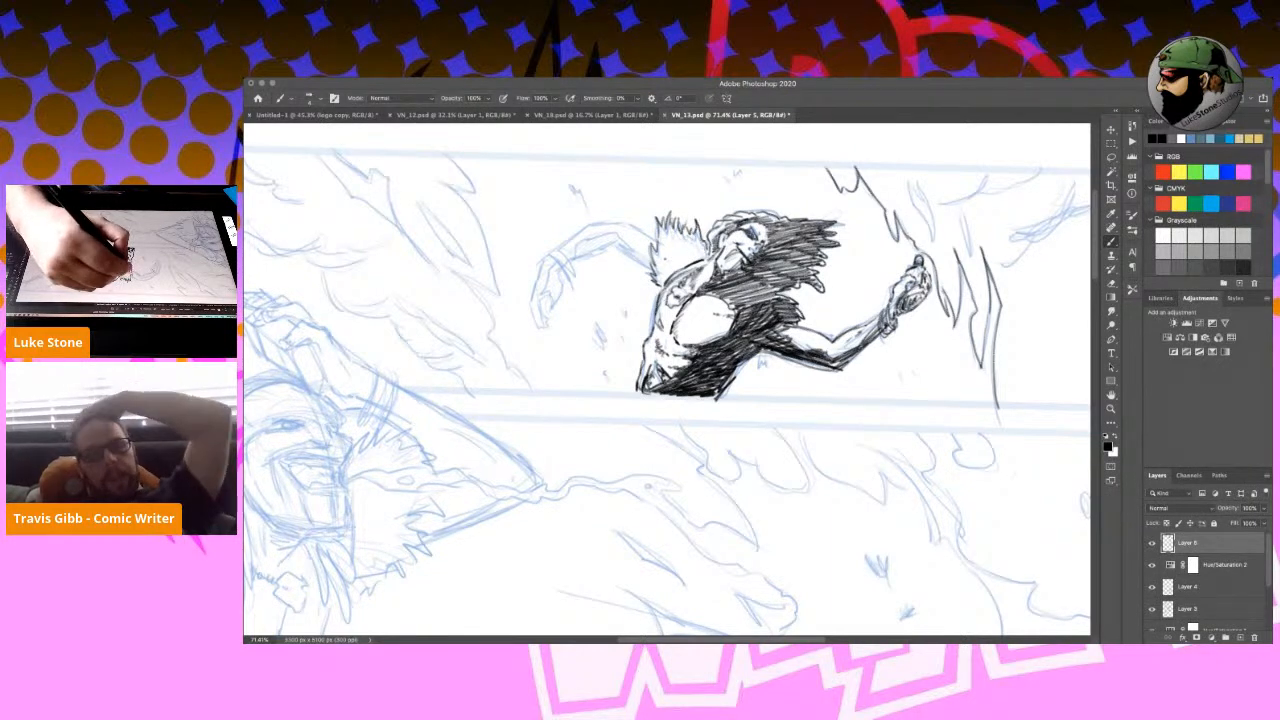
Draw the leaping figure's forward arm in black, from the fur-trimmed shoulder past the bent elbow to the banded wrist.
drag(660, 261, 665, 274)
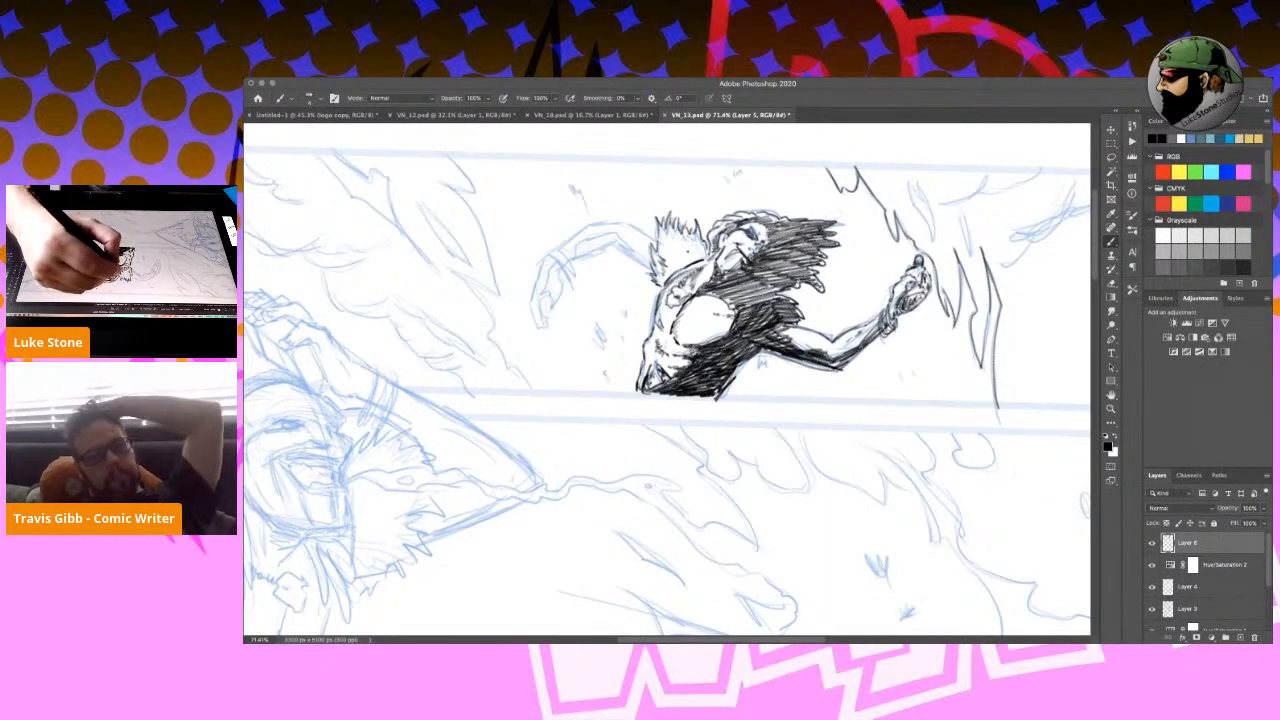
key(r)
drag(929, 411, 658, 138)
key(b)
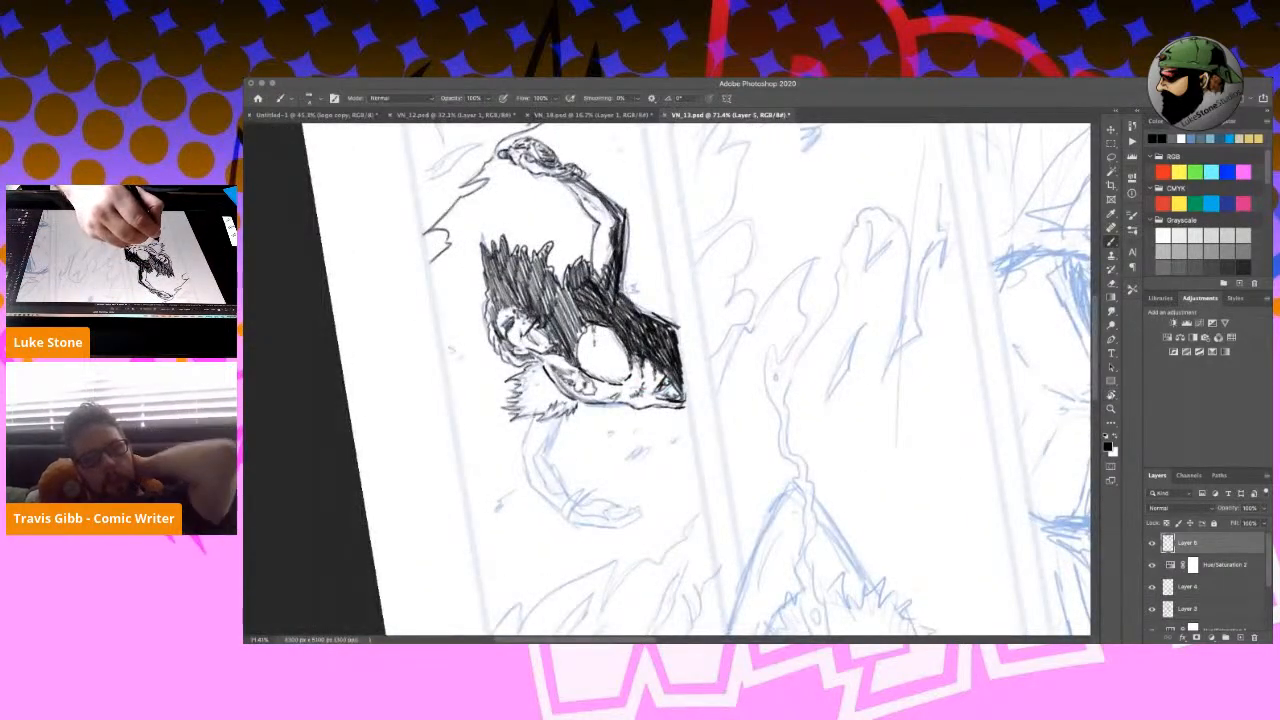
drag(529, 428, 523, 460)
drag(560, 415, 527, 475)
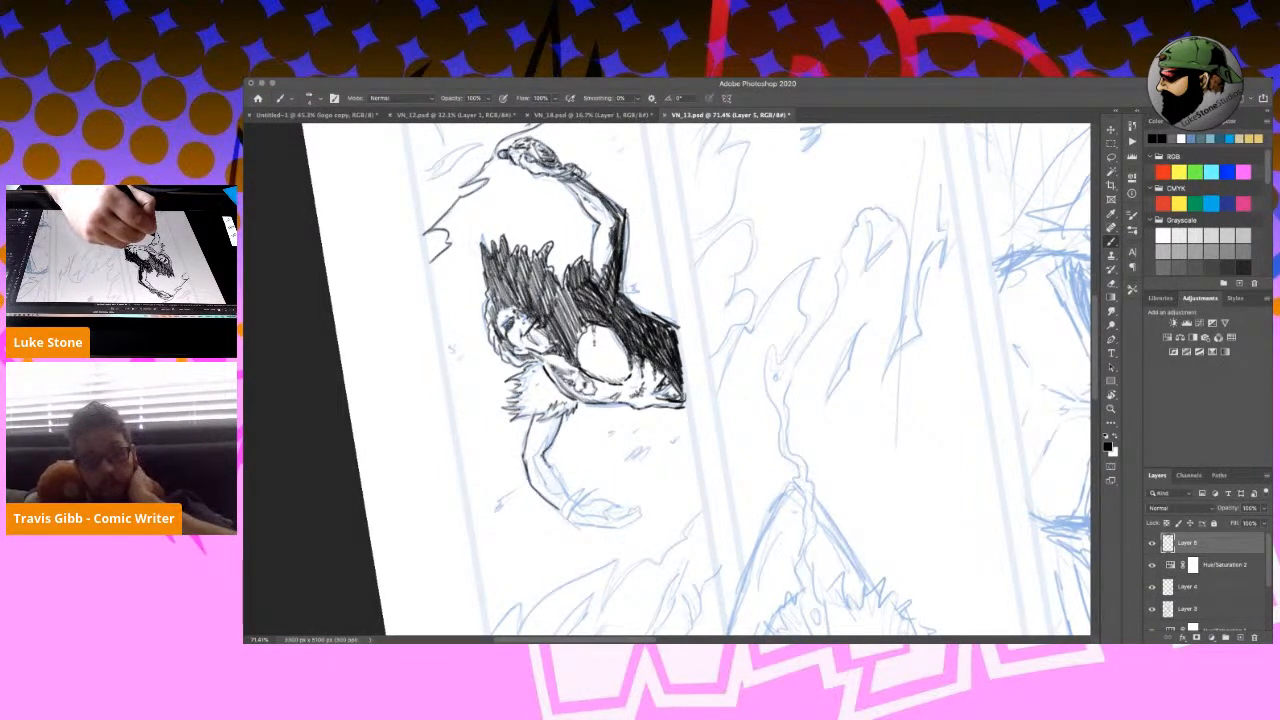
mouse_move(545, 458)
mouse_down()
mouse_move(579, 524)
mouse_move(590, 490)
mouse_up()
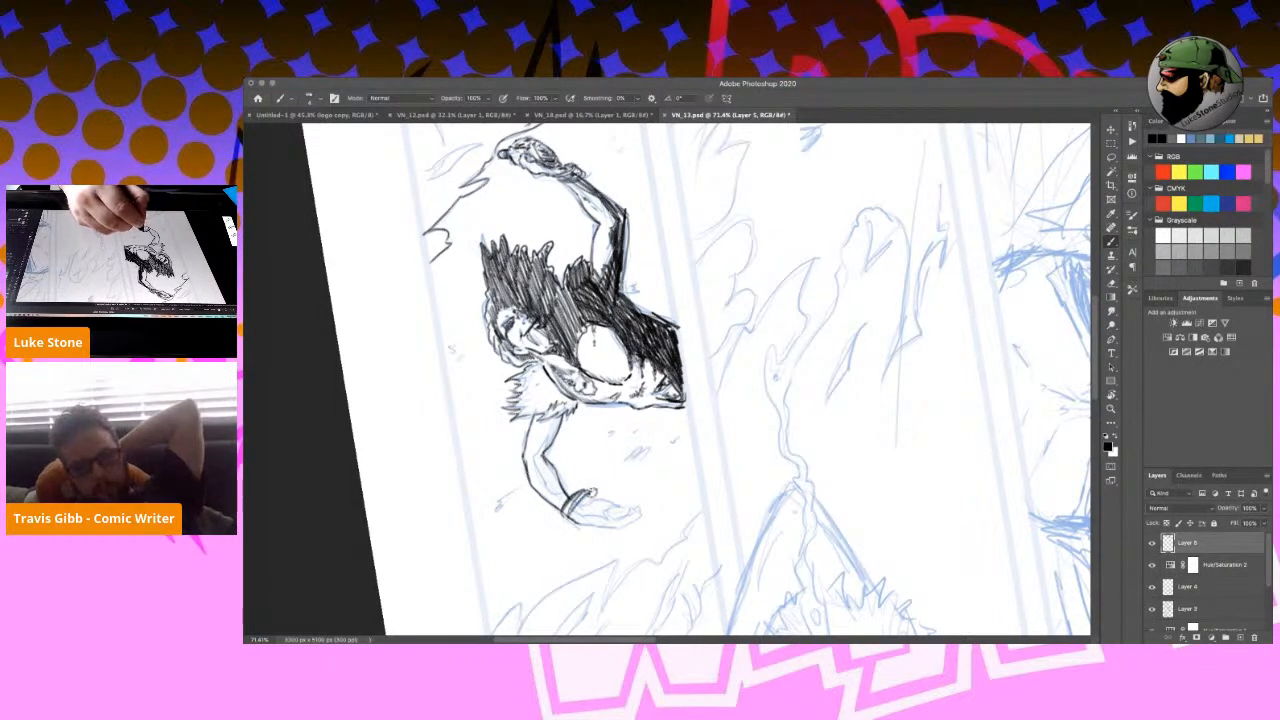
drag(533, 455, 566, 500)
drag(537, 455, 566, 499)
drag(546, 420, 562, 452)
Draw the forward hand with its drooping fingers and add small shading strokes along the forearm and shoulder.
key(r)
drag(746, 246, 780, 496)
drag(562, 267, 565, 291)
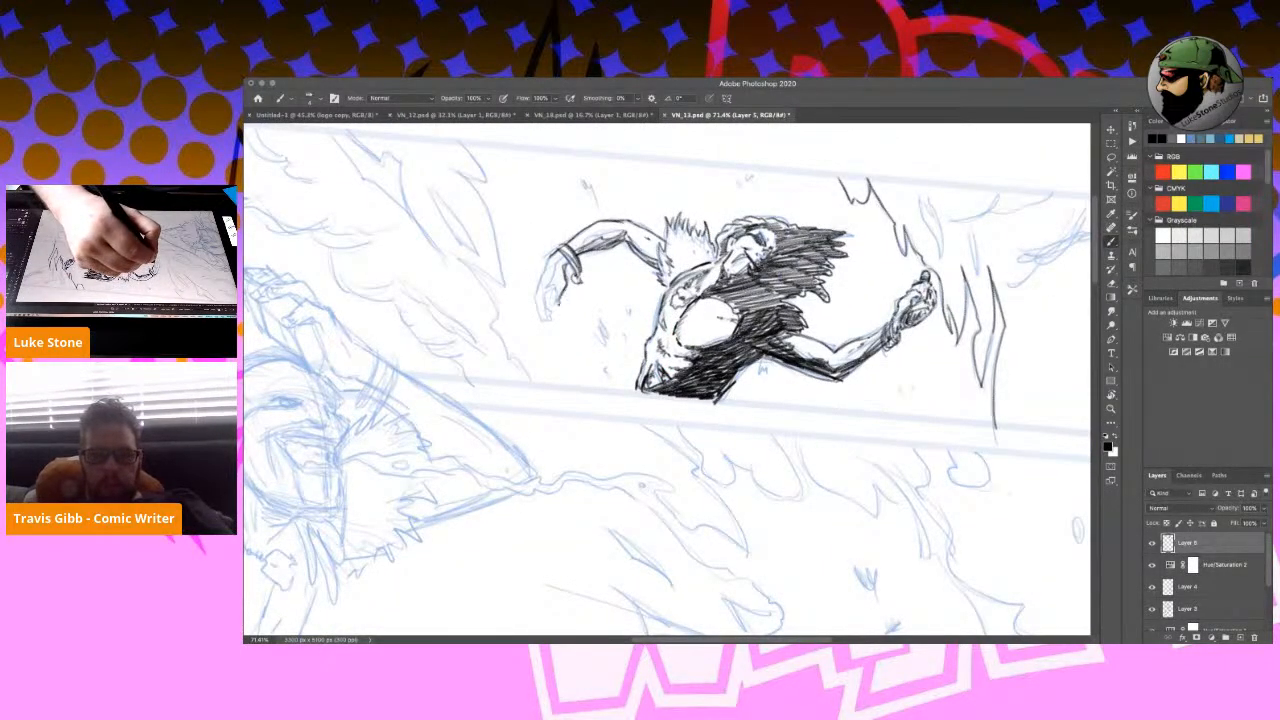
drag(544, 289, 545, 312)
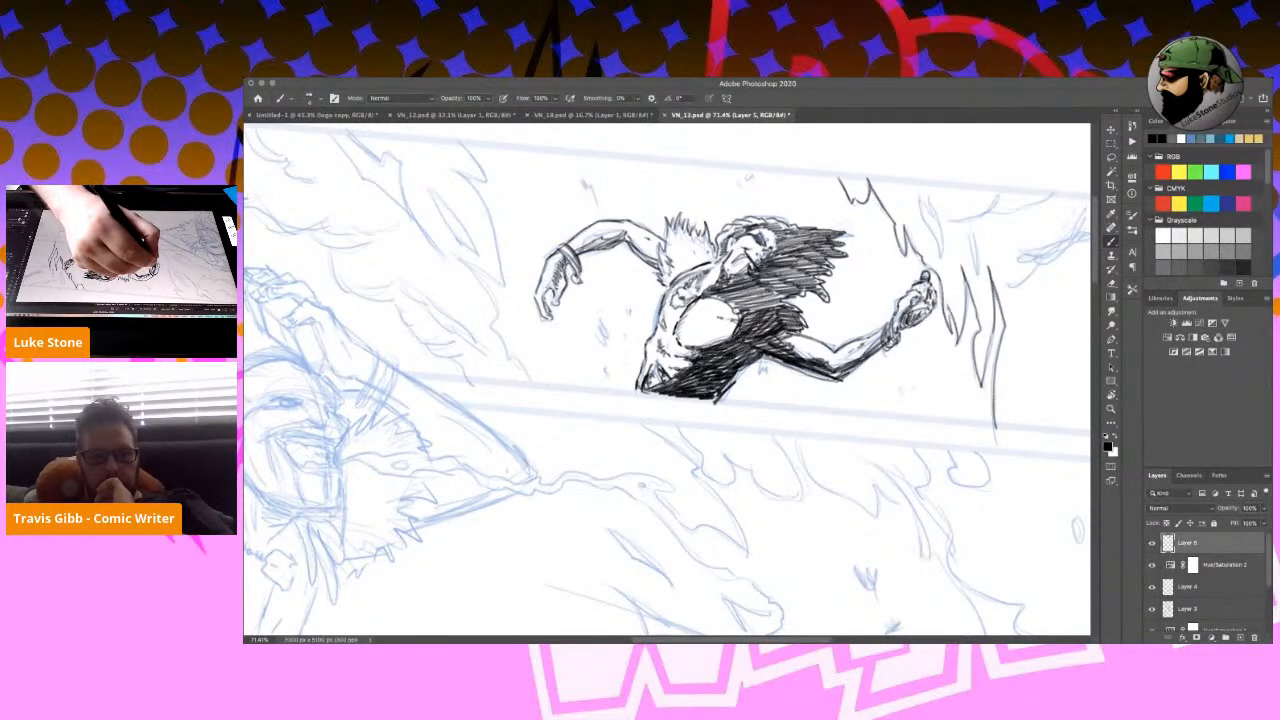
drag(586, 250, 612, 238)
drag(565, 280, 557, 296)
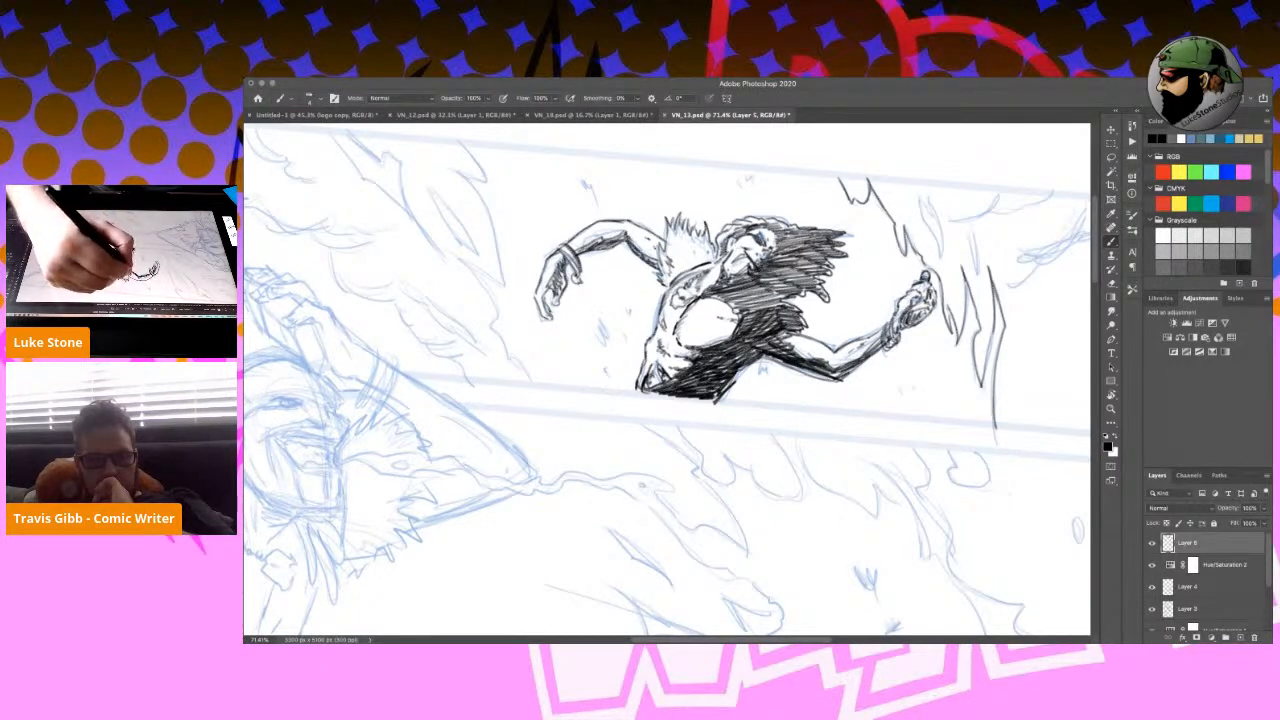
mouse_move(668, 263)
mouse_down()
mouse_move(665, 285)
mouse_move(674, 275)
mouse_up()
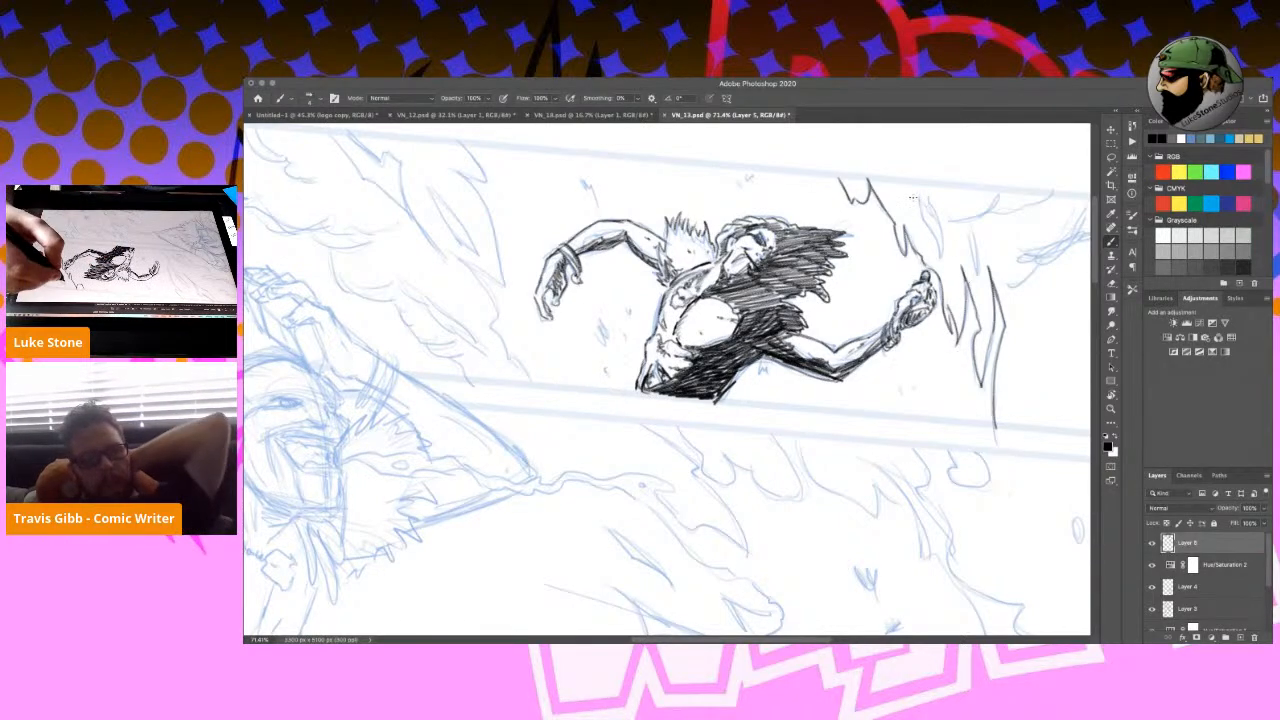
Add more jagged flame strokes and a curved smoke line above and behind the trailing fist.
mouse_move(919, 197)
mouse_down()
mouse_move(942, 262)
mouse_move(977, 278)
mouse_up()
drag(954, 221, 1001, 197)
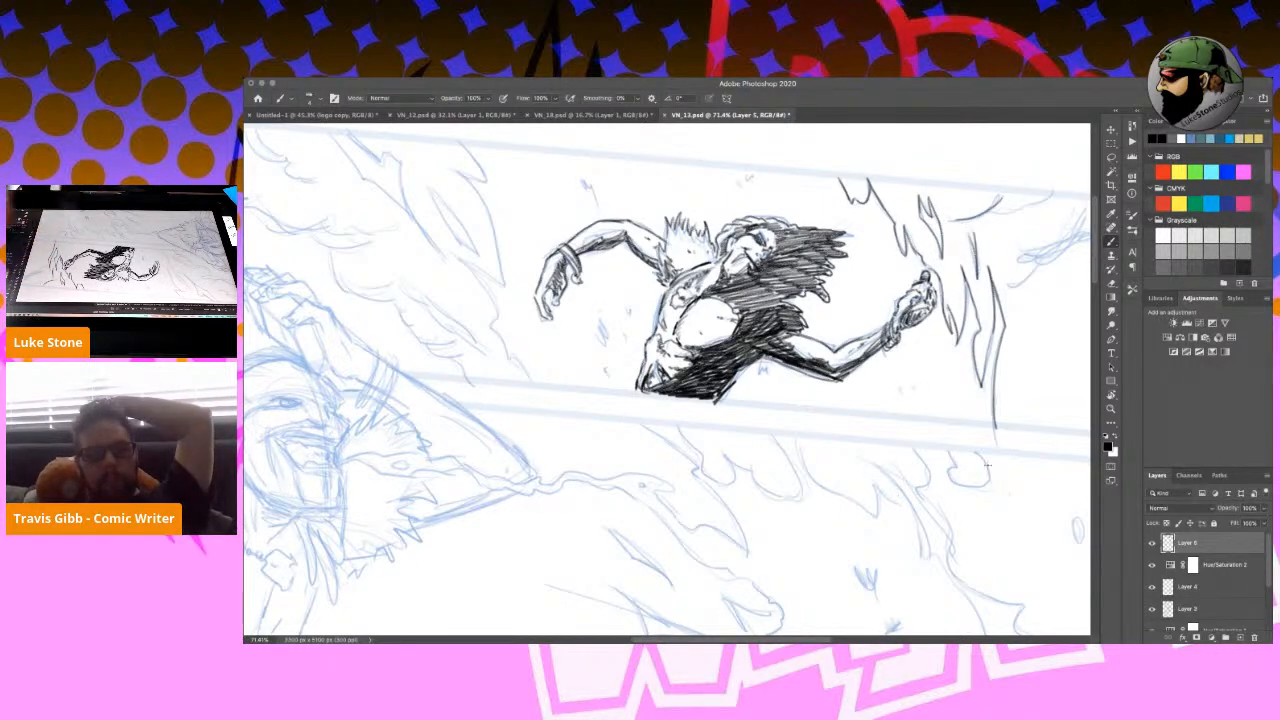
Examine the pencilled grinning-villain panels at the foot of the page, then return to the top panel.
key(r)
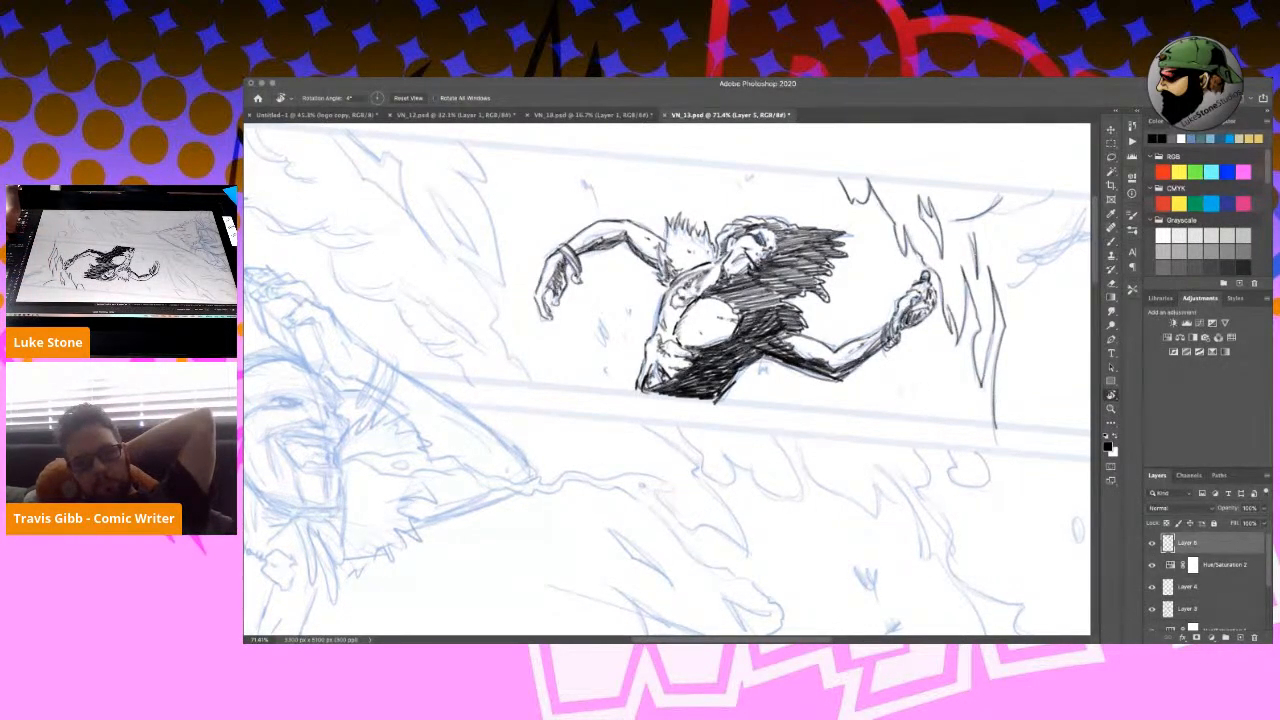
key(space)
drag(954, 572, 908, 403)
drag(908, 590, 1080, 205)
drag(930, 610, 922, 437)
scroll(922, 437, down, 2)
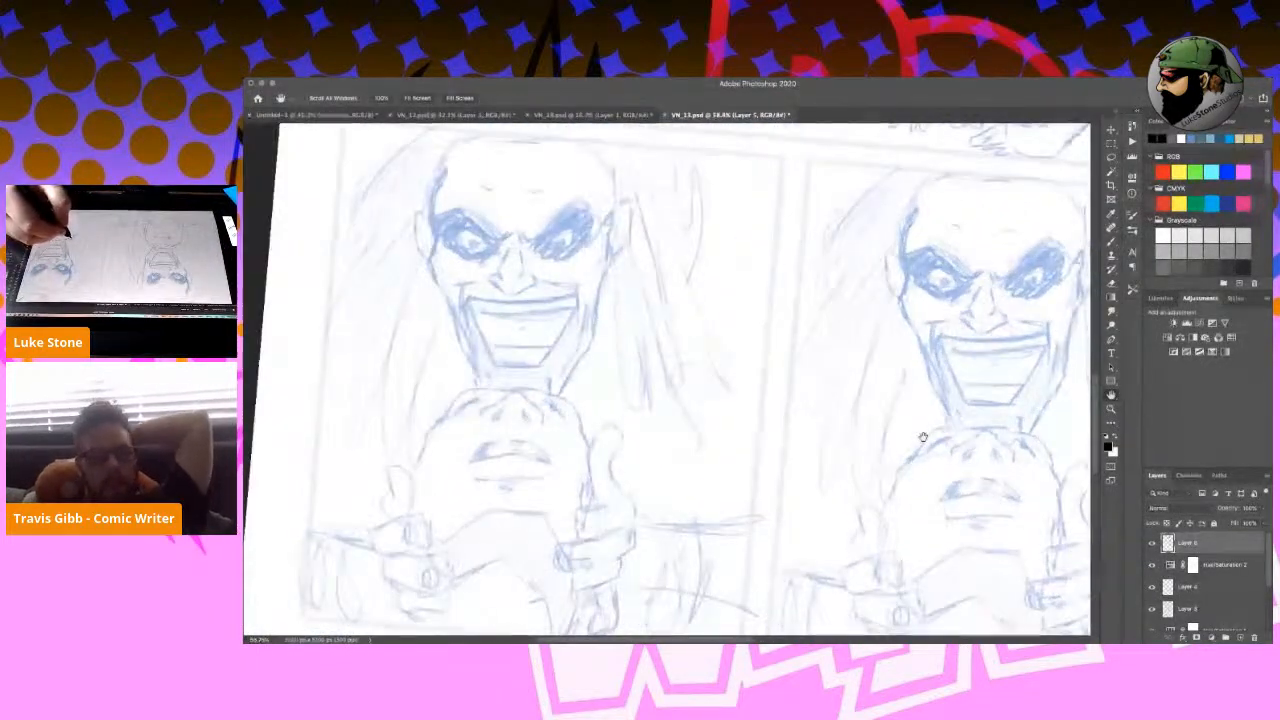
scroll(922, 437, down, 3)
drag(1028, 420, 966, 391)
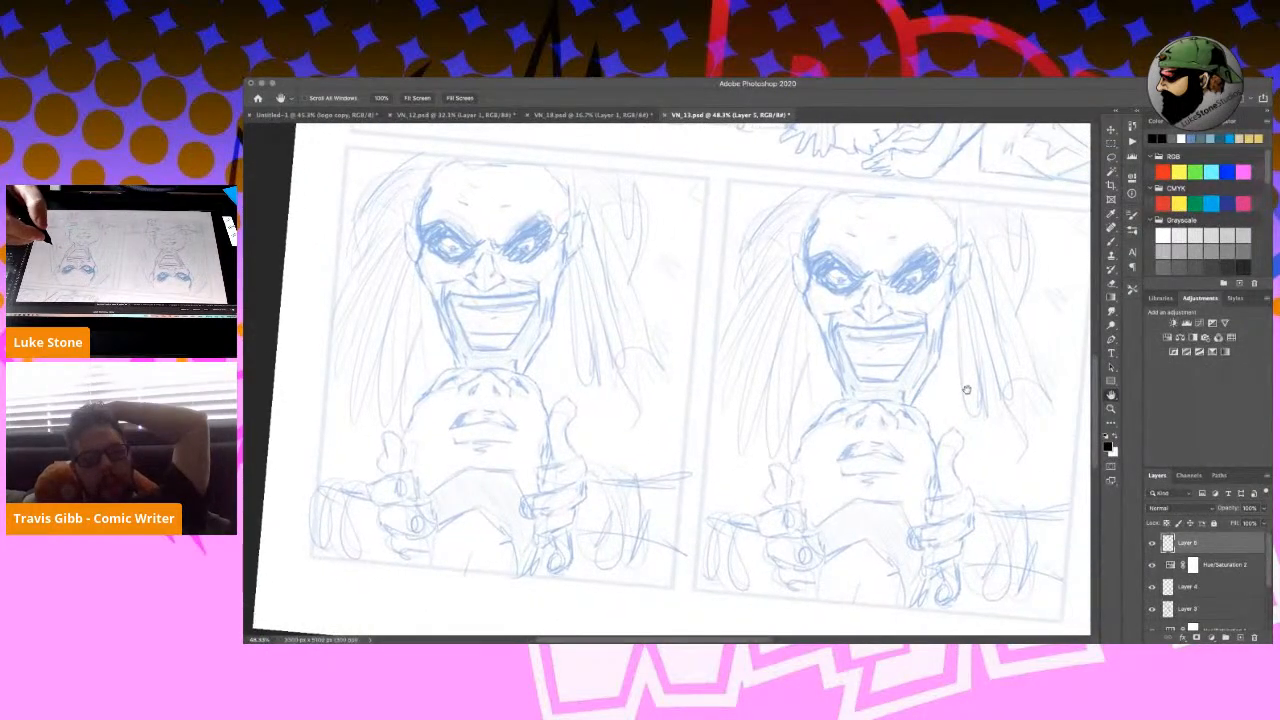
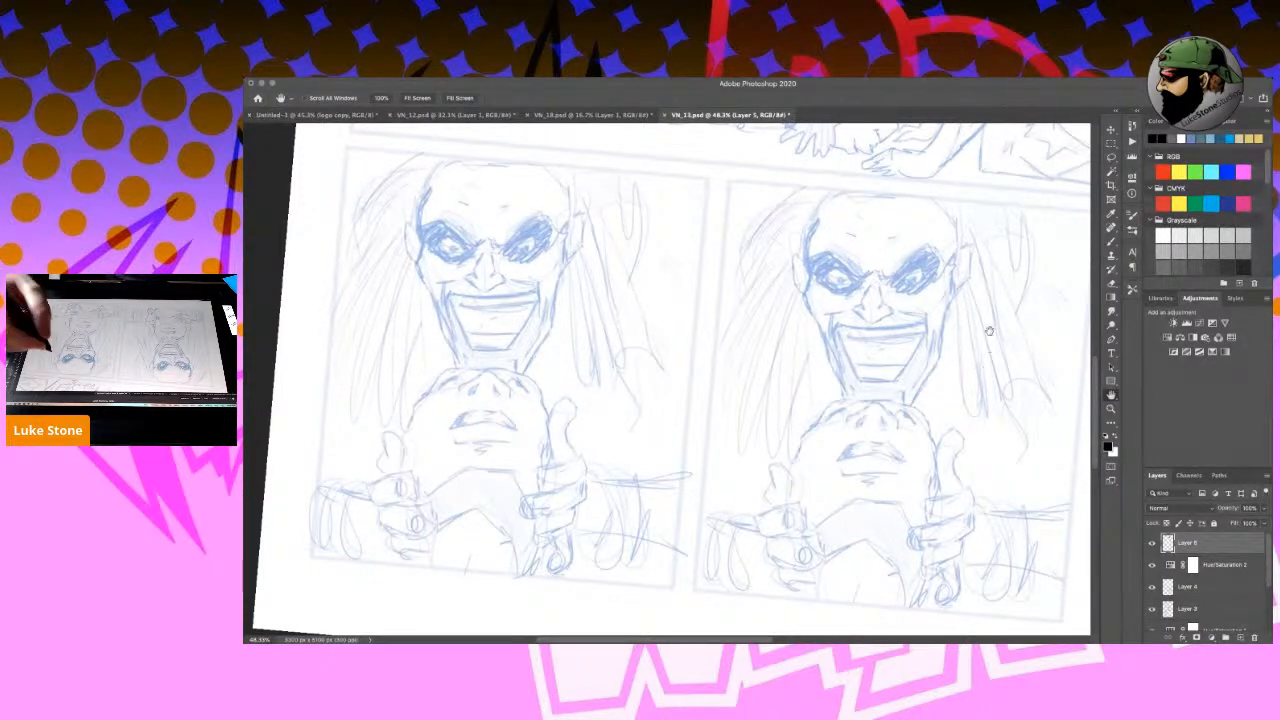
drag(974, 302, 870, 537)
drag(911, 344, 956, 527)
drag(935, 250, 960, 454)
drag(916, 342, 845, 592)
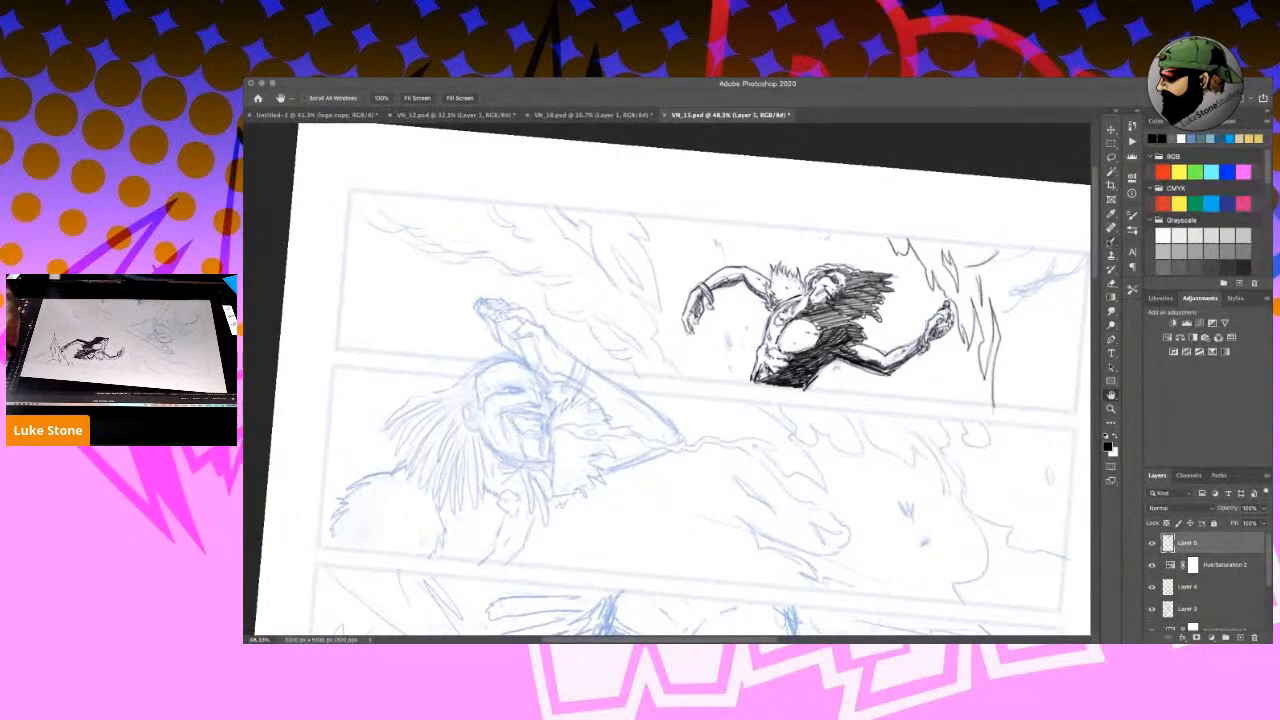
Draw the jagged flame tongues in front of the figure's forward hand, running down to the top panel's lower border.
click(1110, 242)
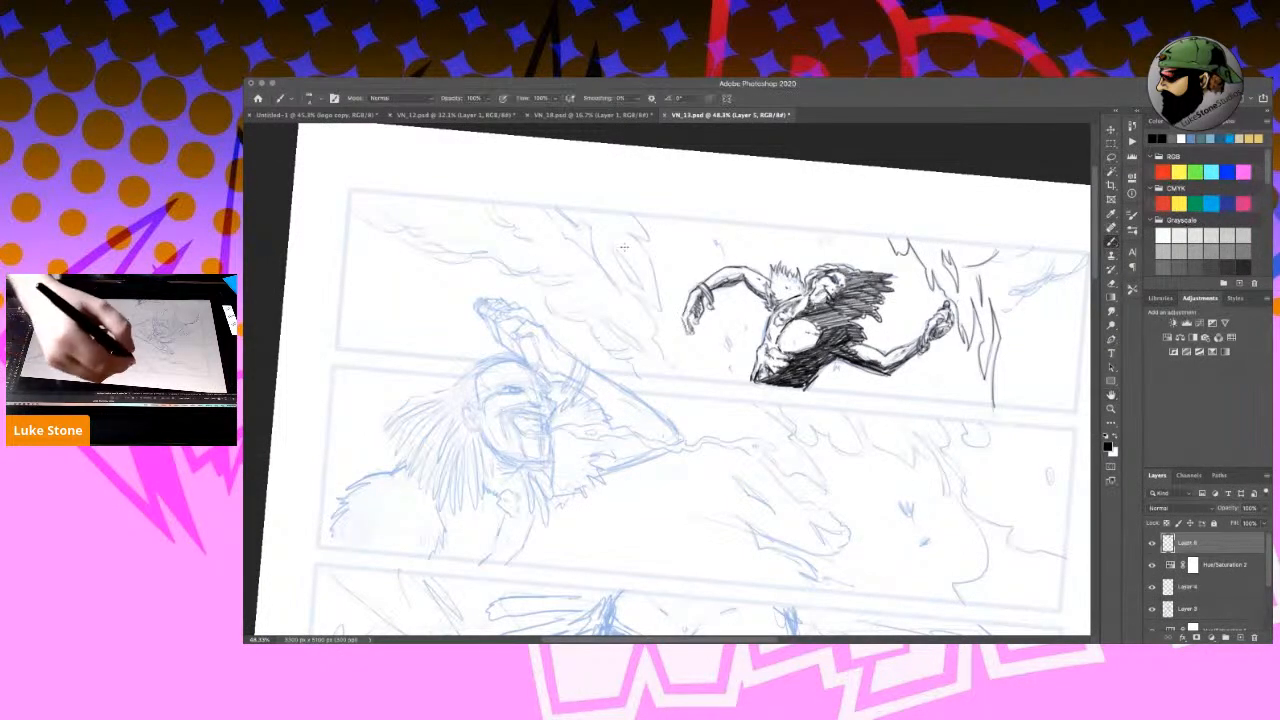
scroll(664, 232, up, 4)
drag(616, 207, 648, 248)
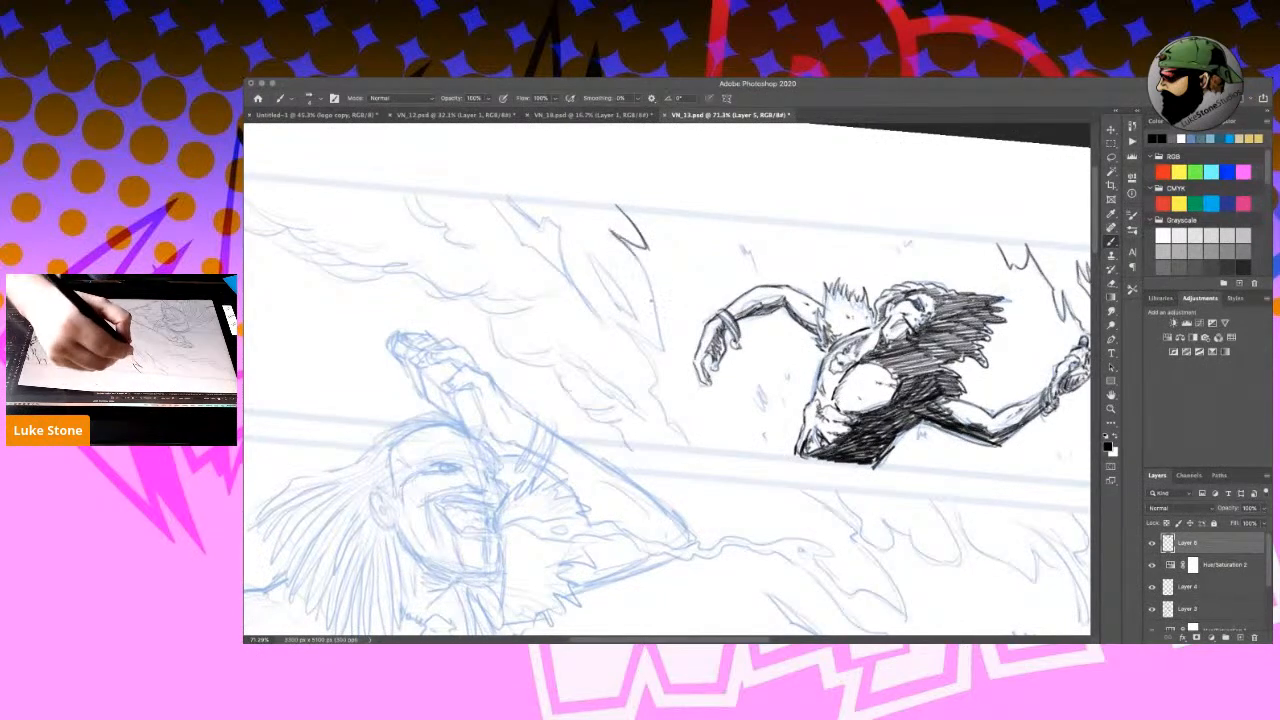
drag(644, 266, 664, 358)
drag(616, 322, 664, 358)
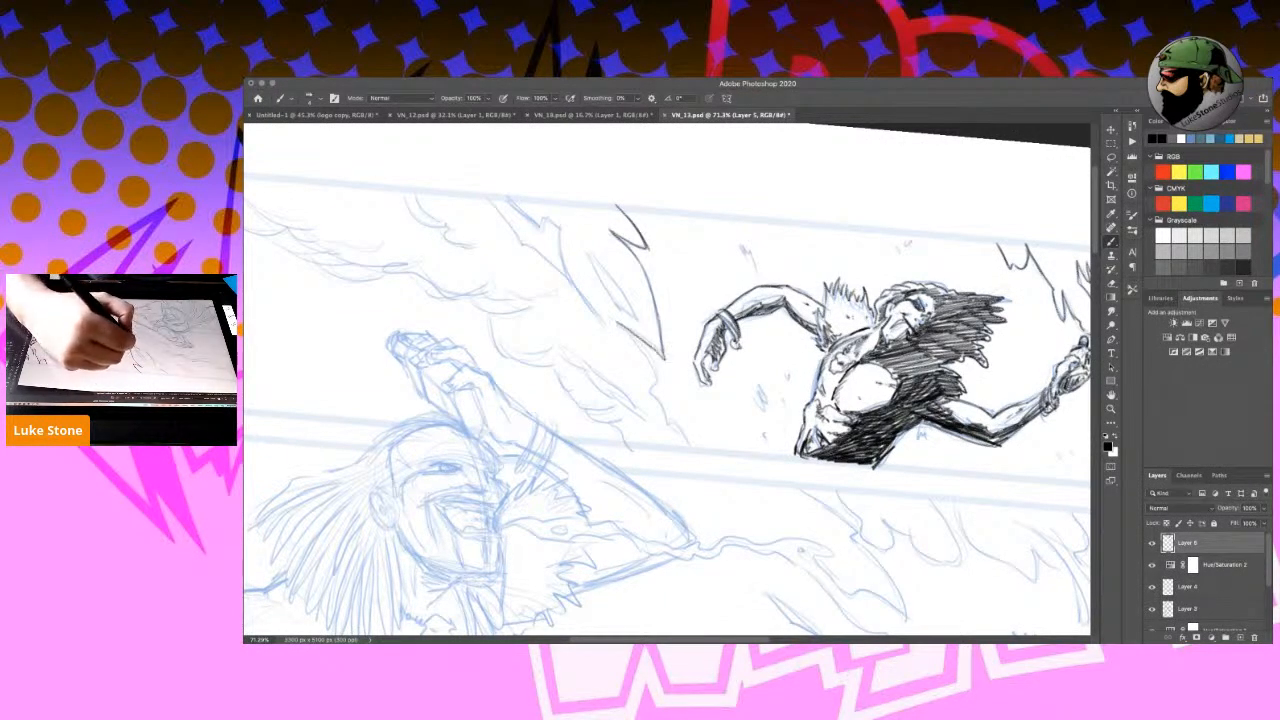
mouse_move(593, 253)
mouse_down()
mouse_move(644, 326)
mouse_move(657, 384)
mouse_up()
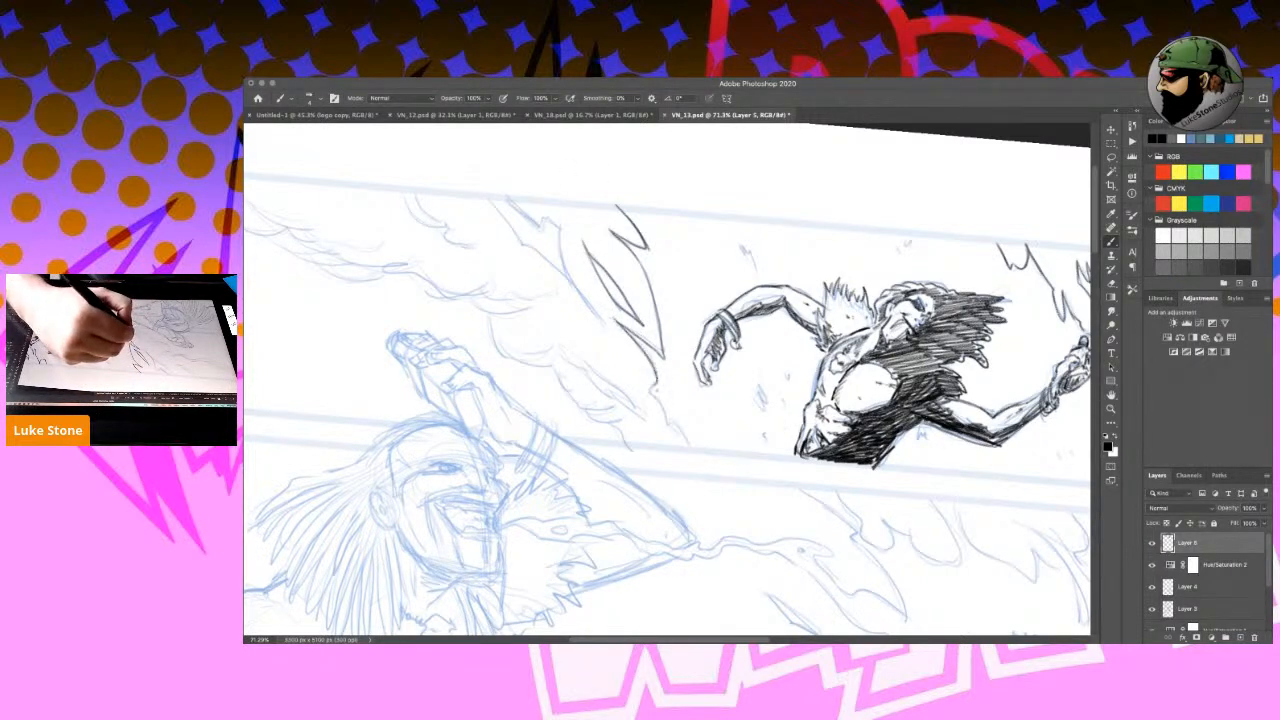
drag(678, 426, 694, 452)
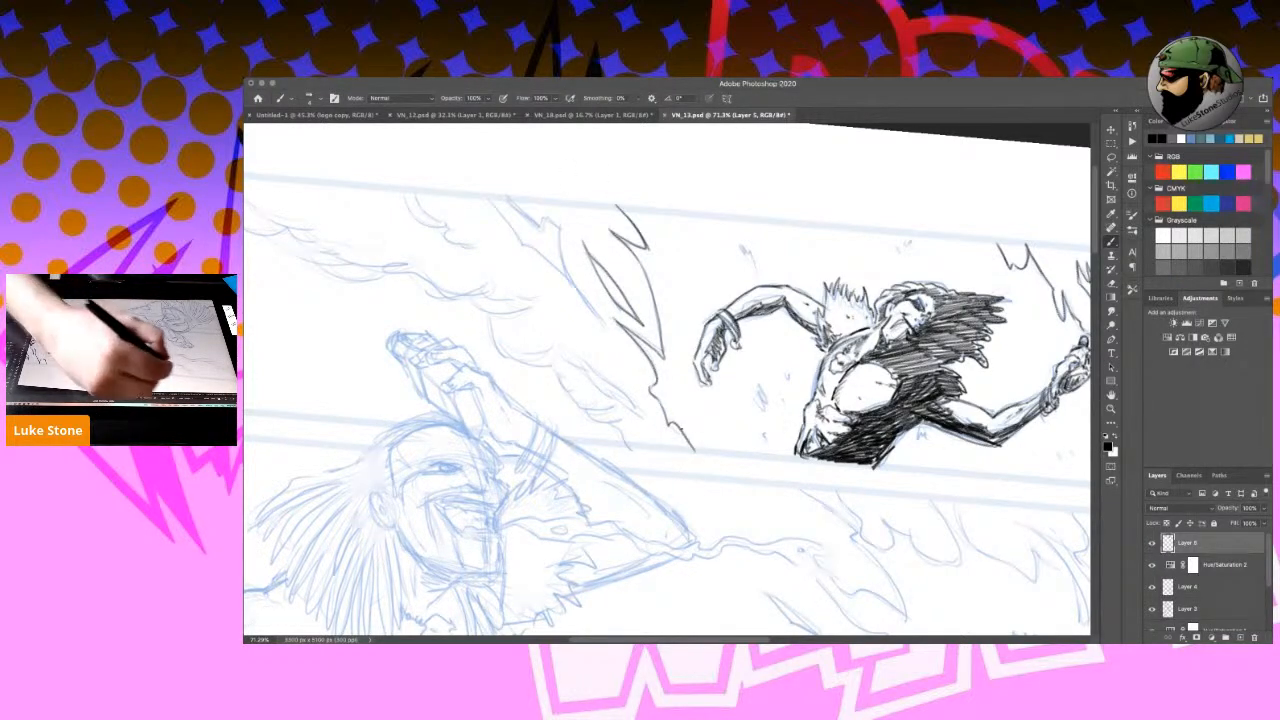
Draw the outer flame edge descending from the top panel's upper border and ink small debris flecks around the figure.
drag(503, 193, 541, 231)
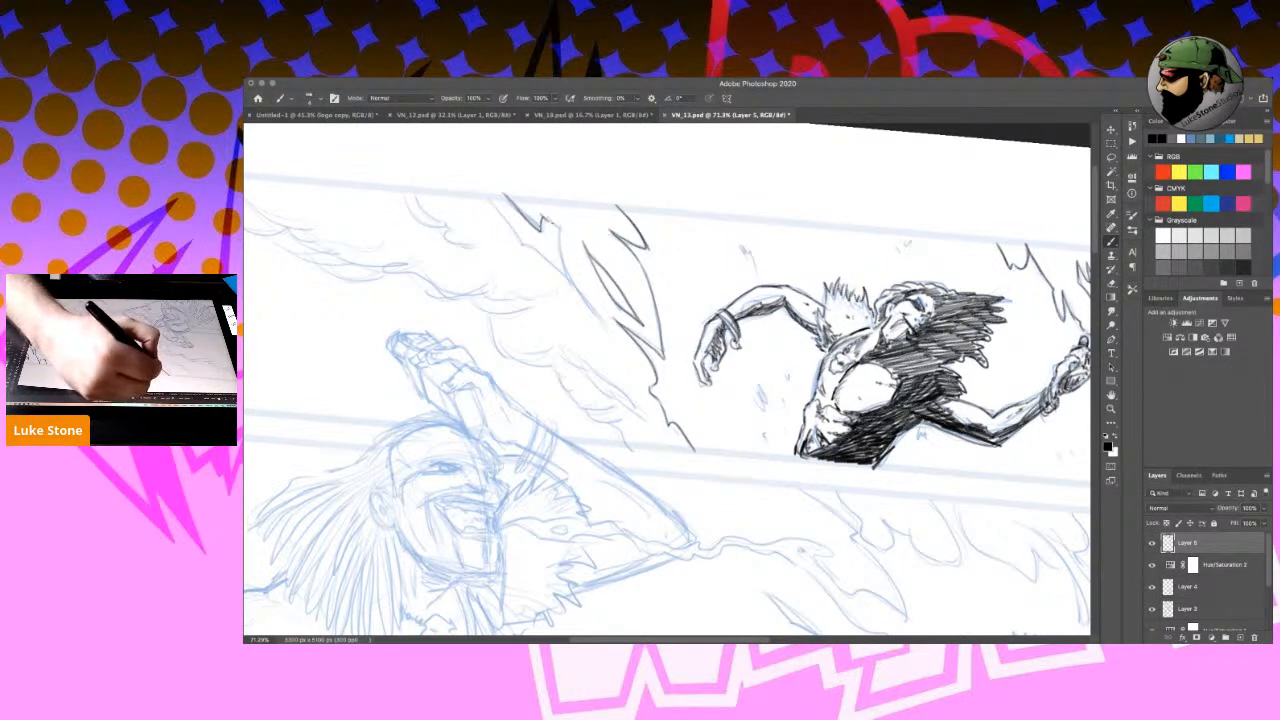
drag(561, 253, 597, 315)
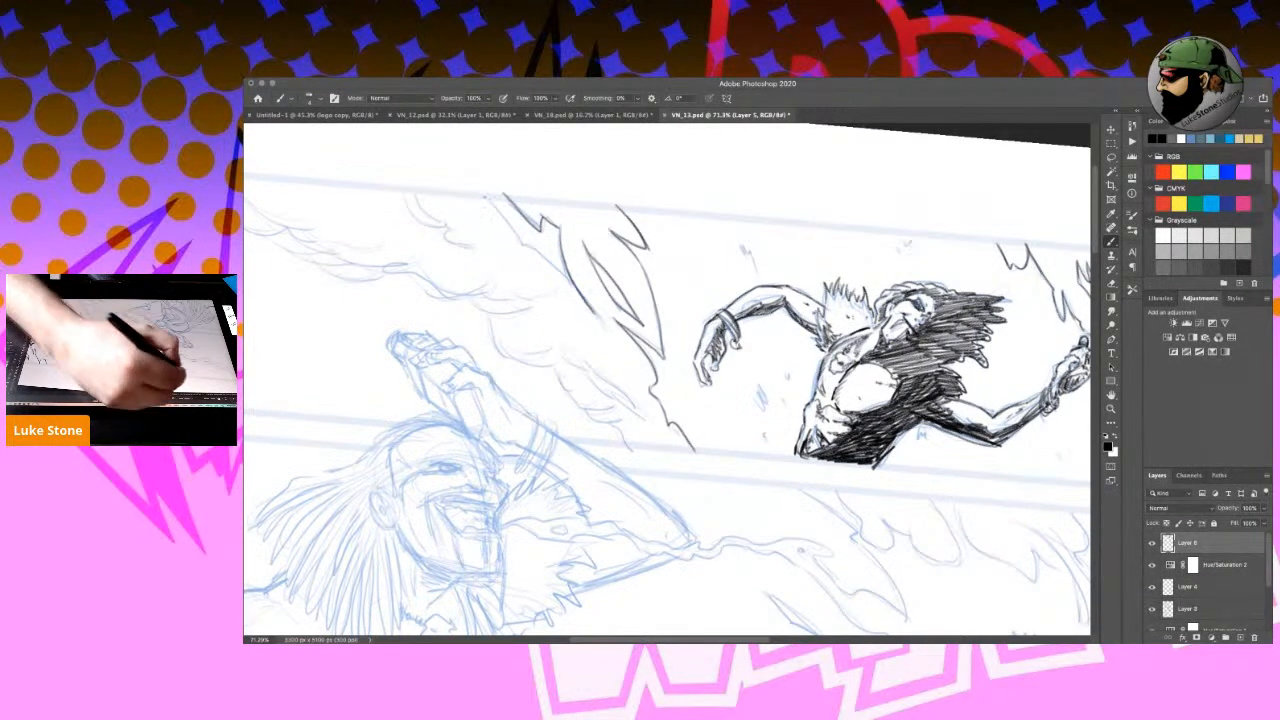
drag(479, 193, 592, 304)
drag(744, 245, 750, 265)
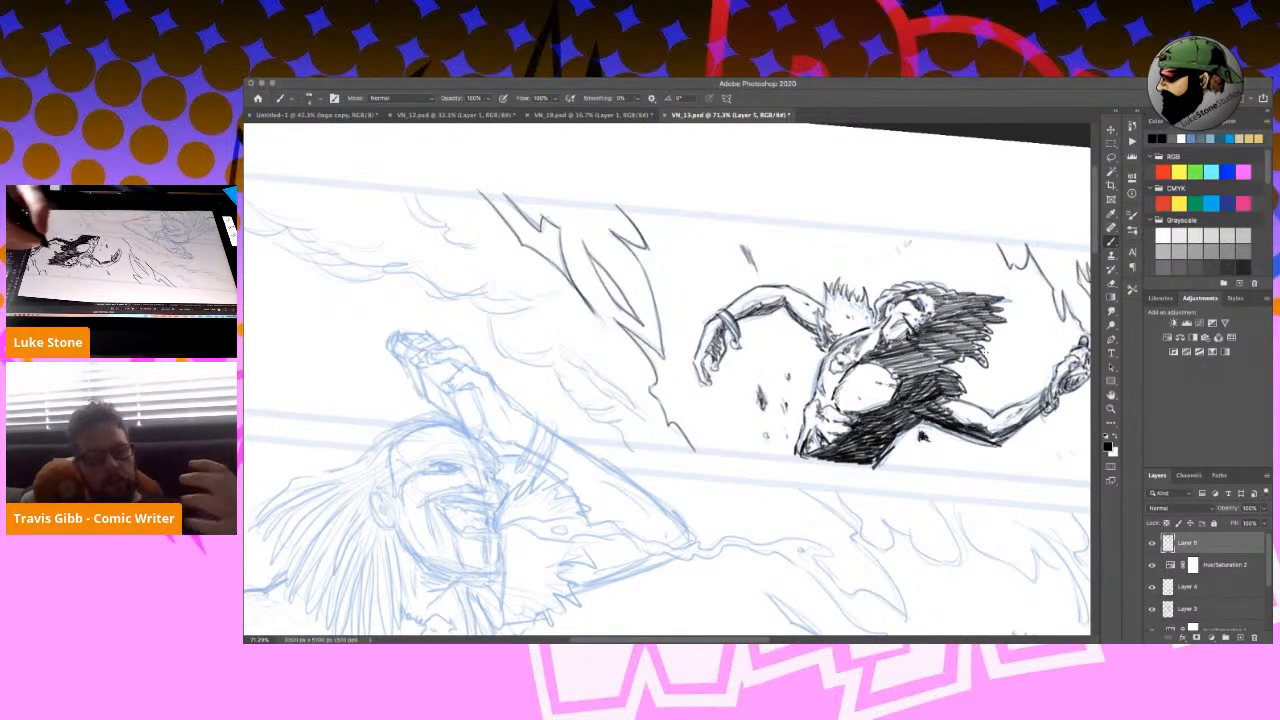
Draw the shaded smoke plume behind the trailing fist, reaching the panel's upper corner, with a few debris flecks nearby.
click(1112, 395)
drag(986, 480, 748, 398)
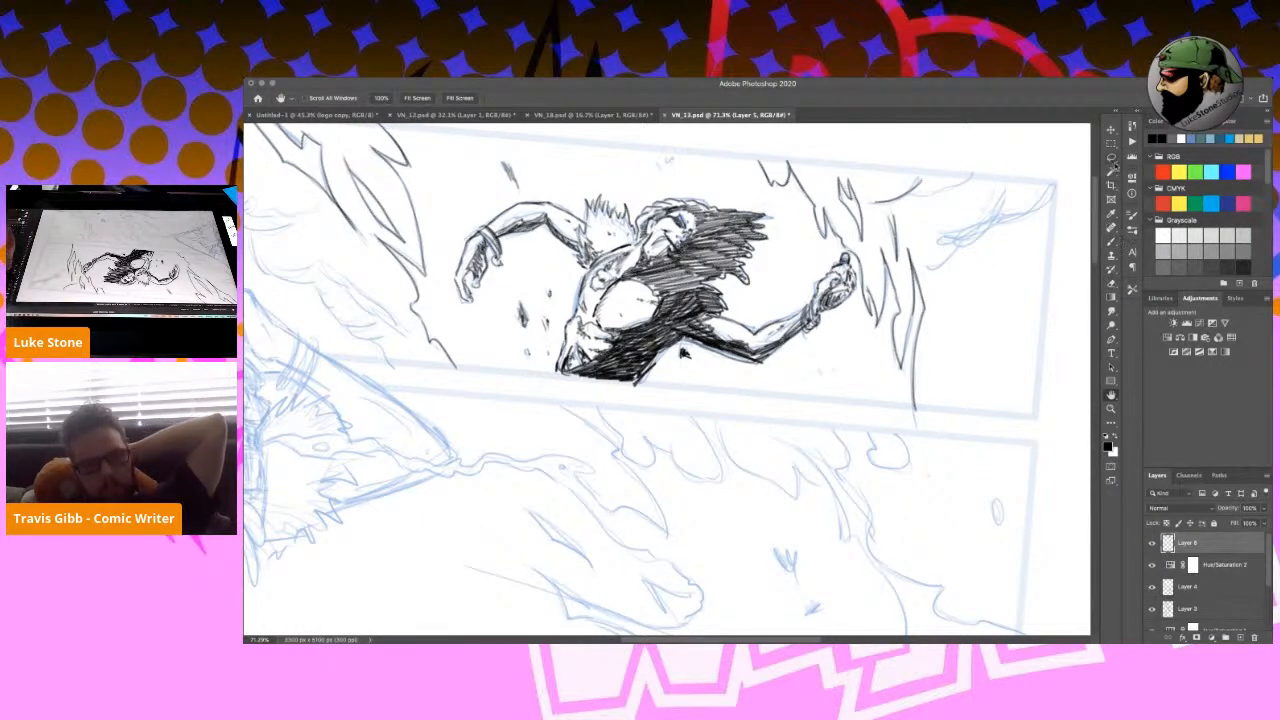
click(1111, 242)
drag(929, 272, 956, 252)
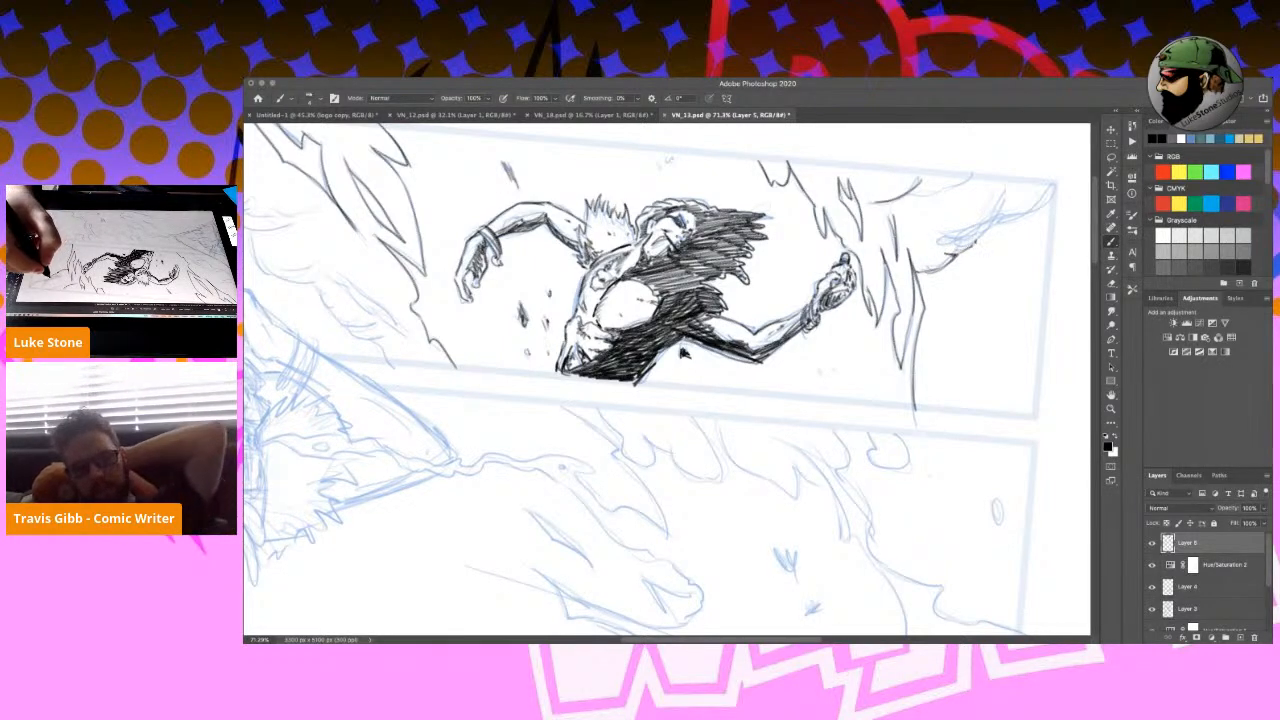
drag(998, 232, 1052, 200)
drag(1012, 234, 1036, 218)
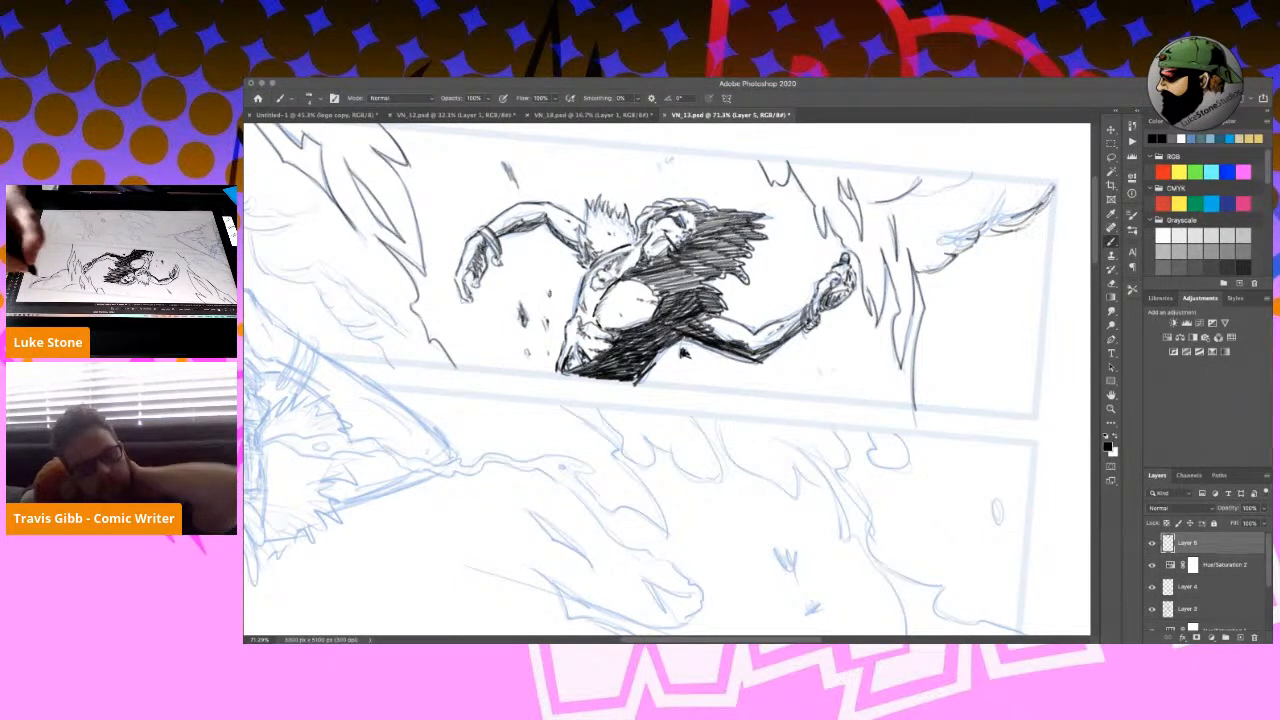
mouse_move(910, 200)
mouse_down()
mouse_move(974, 172)
mouse_move(914, 182)
mouse_up()
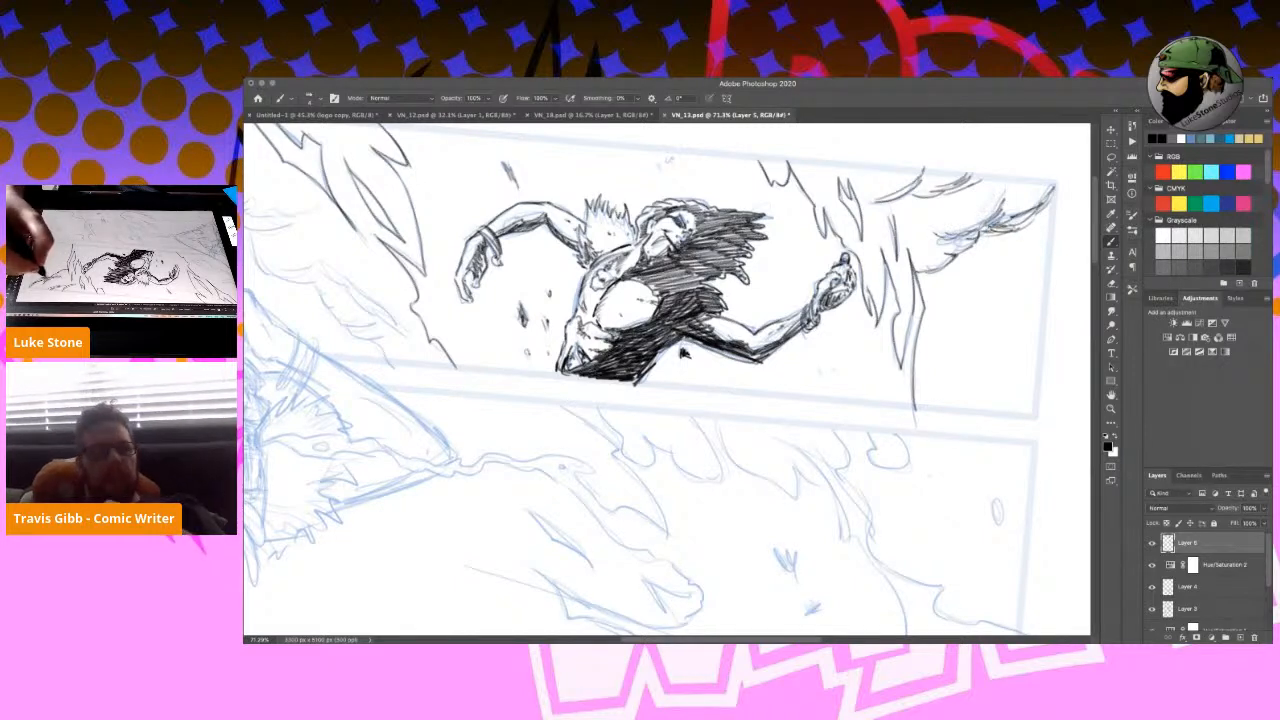
drag(1005, 215, 1051, 189)
drag(927, 275, 915, 278)
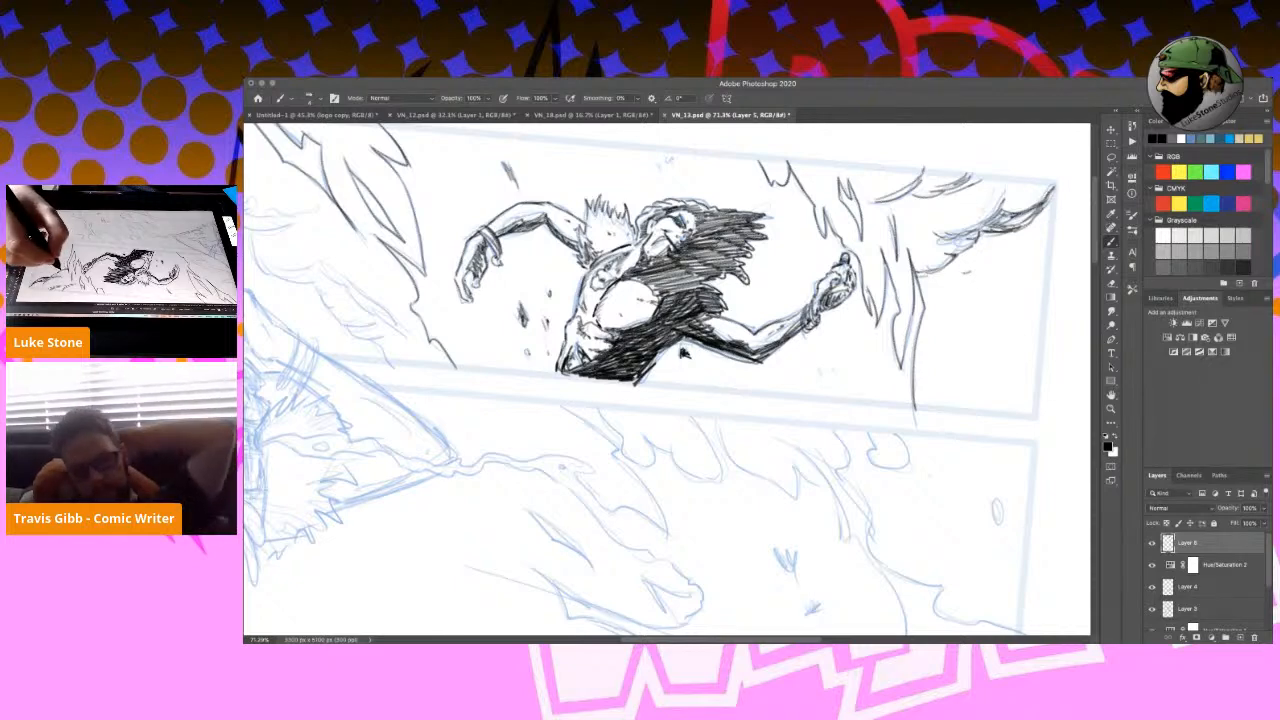
drag(1012, 295, 1019, 307)
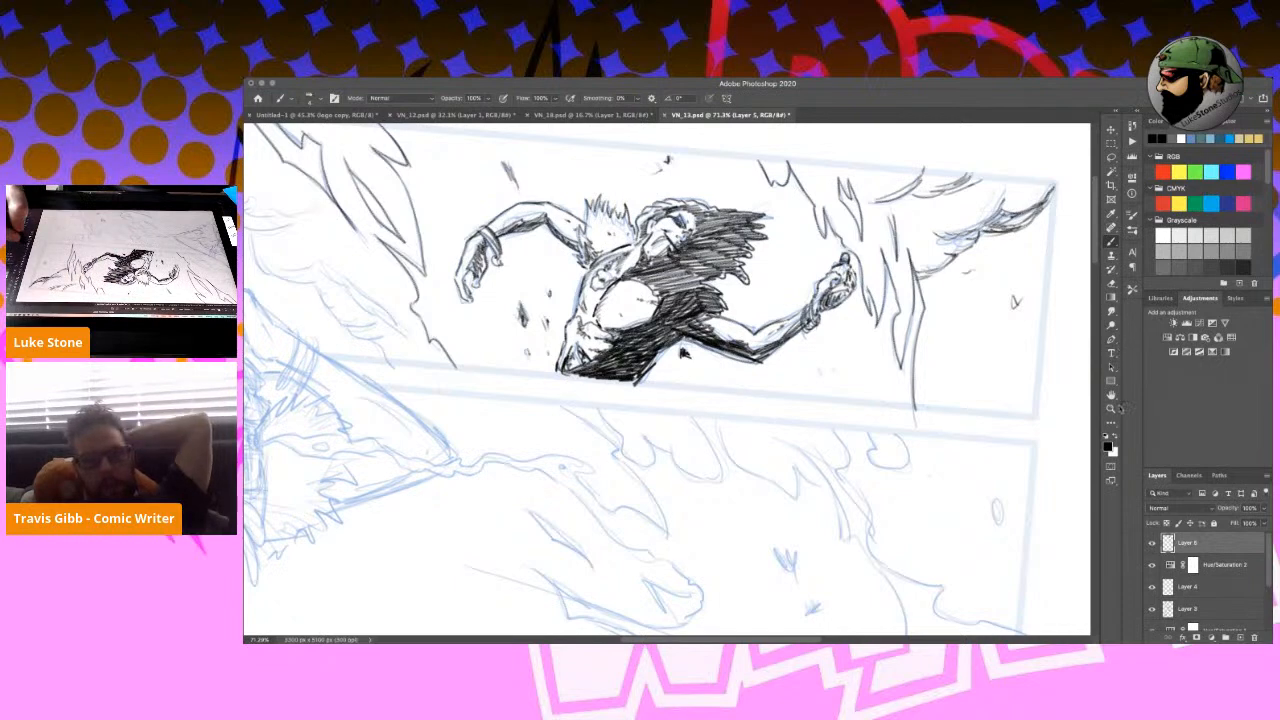
Draw the billowing smoke contours from the top panel's empty corner down toward the flames ahead of the figure.
key(space)
mouse_move(776, 382)
mouse_down()
mouse_move(915, 403)
mouse_move(1098, 458)
mouse_up()
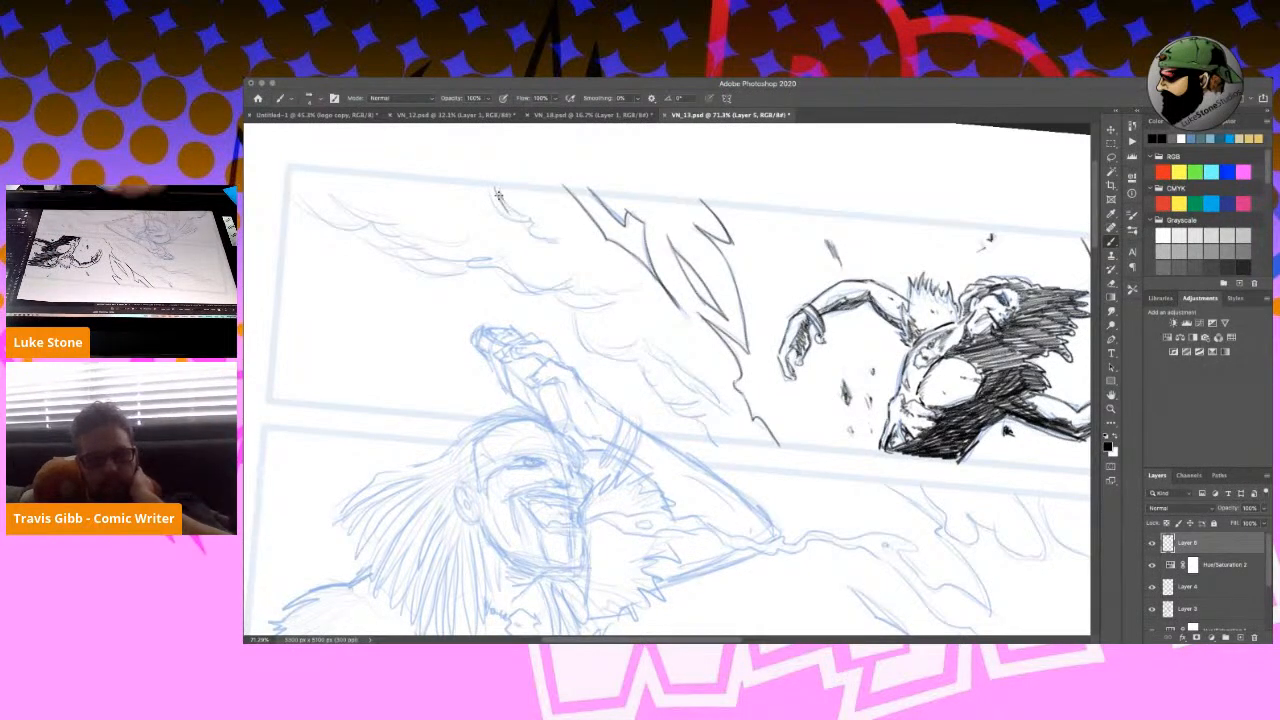
drag(497, 192, 565, 239)
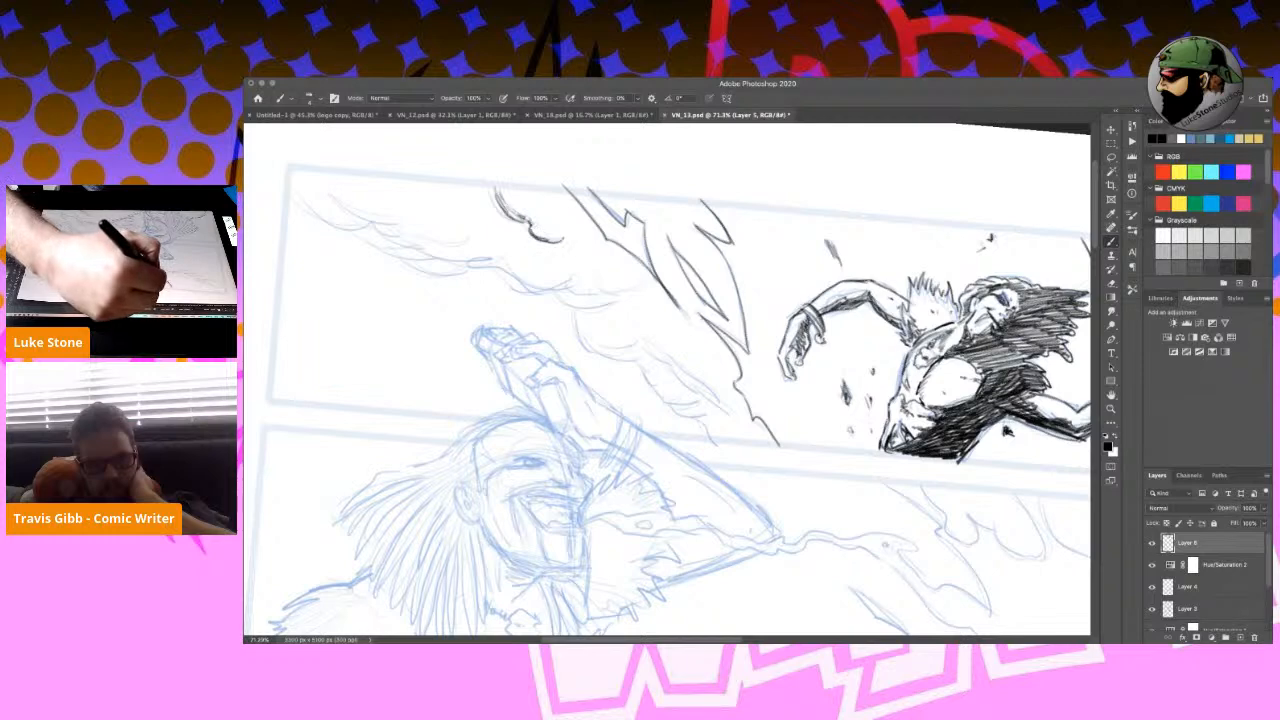
mouse_move(495, 188)
mouse_down()
mouse_move(540, 238)
mouse_move(575, 248)
mouse_up()
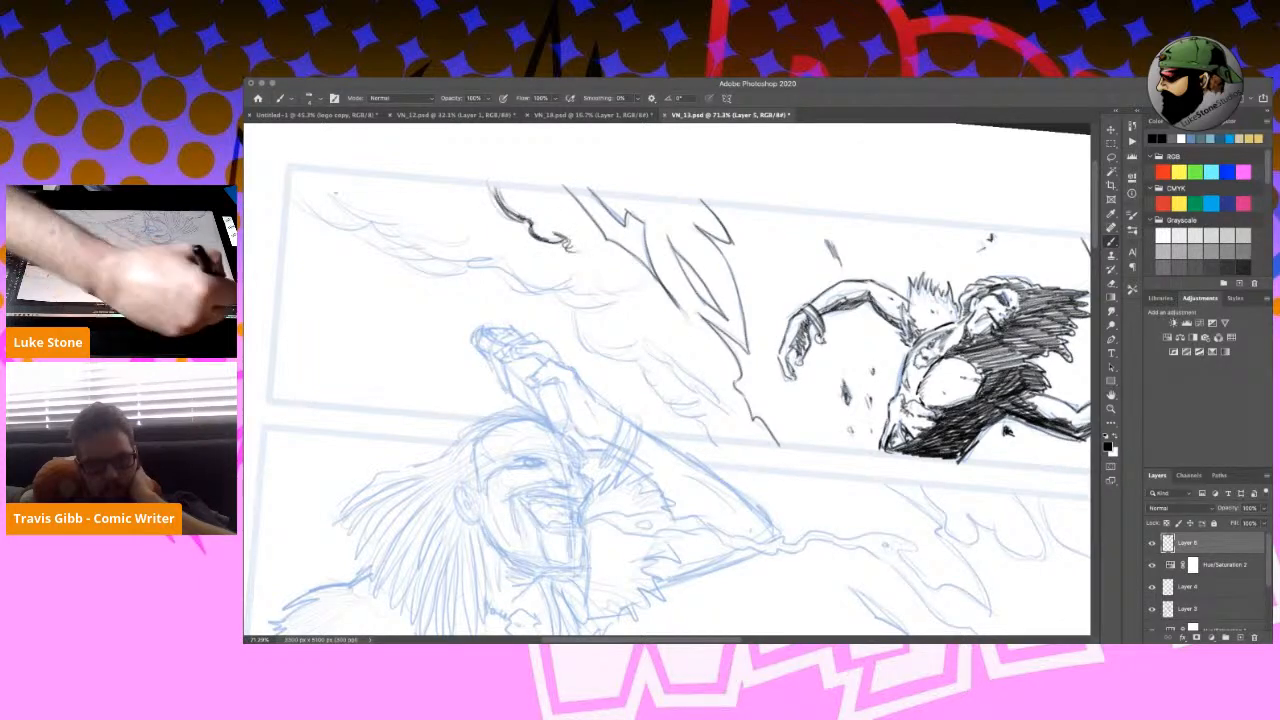
mouse_move(296, 198)
mouse_down()
mouse_move(354, 228)
mouse_move(388, 228)
mouse_move(412, 252)
mouse_move(356, 226)
mouse_move(394, 228)
mouse_move(414, 262)
mouse_move(474, 270)
mouse_up()
mouse_move(396, 260)
mouse_down()
mouse_move(454, 273)
mouse_move(488, 256)
mouse_move(480, 266)
mouse_move(538, 292)
mouse_move(570, 286)
mouse_move(524, 292)
mouse_move(628, 297)
mouse_move(588, 314)
mouse_move(594, 304)
mouse_move(576, 326)
mouse_move(638, 354)
mouse_up()
drag(572, 330, 656, 365)
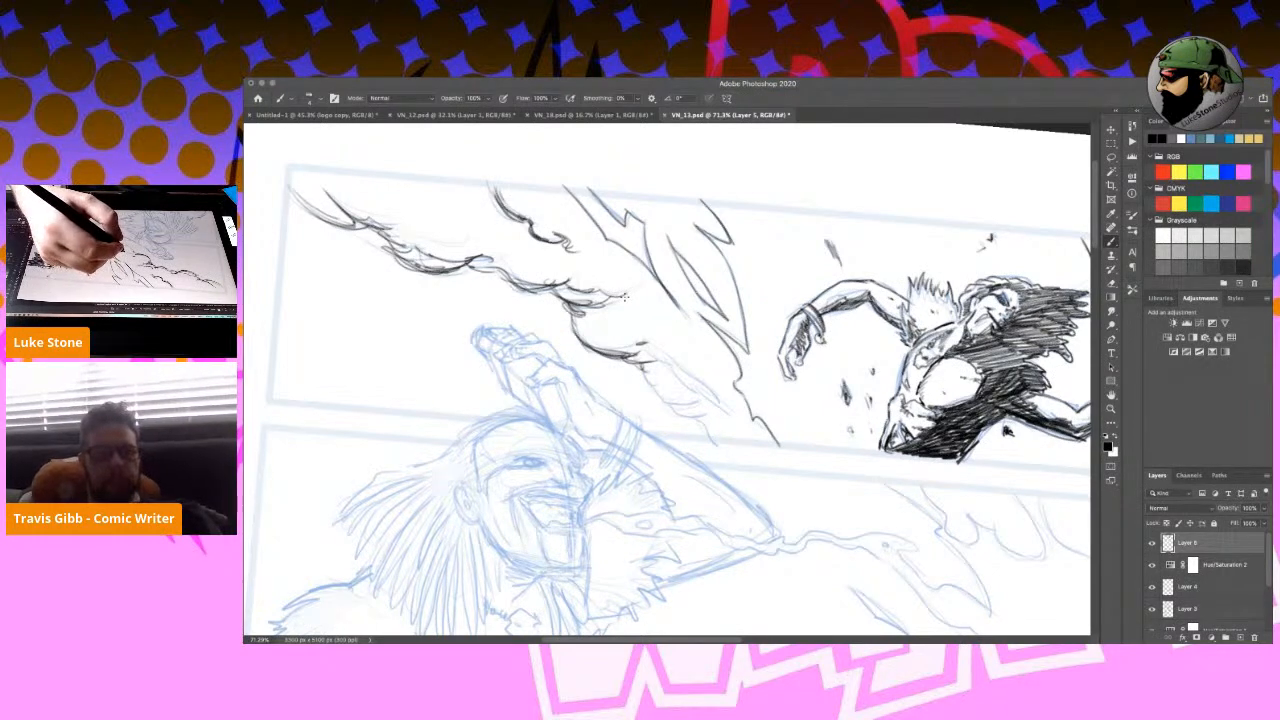
Continue the smoke's lower edge in curled, hatched strokes down to the base of the flames at the panel border.
drag(644, 373, 668, 394)
mouse_move(664, 359)
mouse_down()
mouse_move(710, 411)
mouse_move(712, 436)
mouse_up()
drag(652, 384, 715, 413)
drag(730, 418, 760, 452)
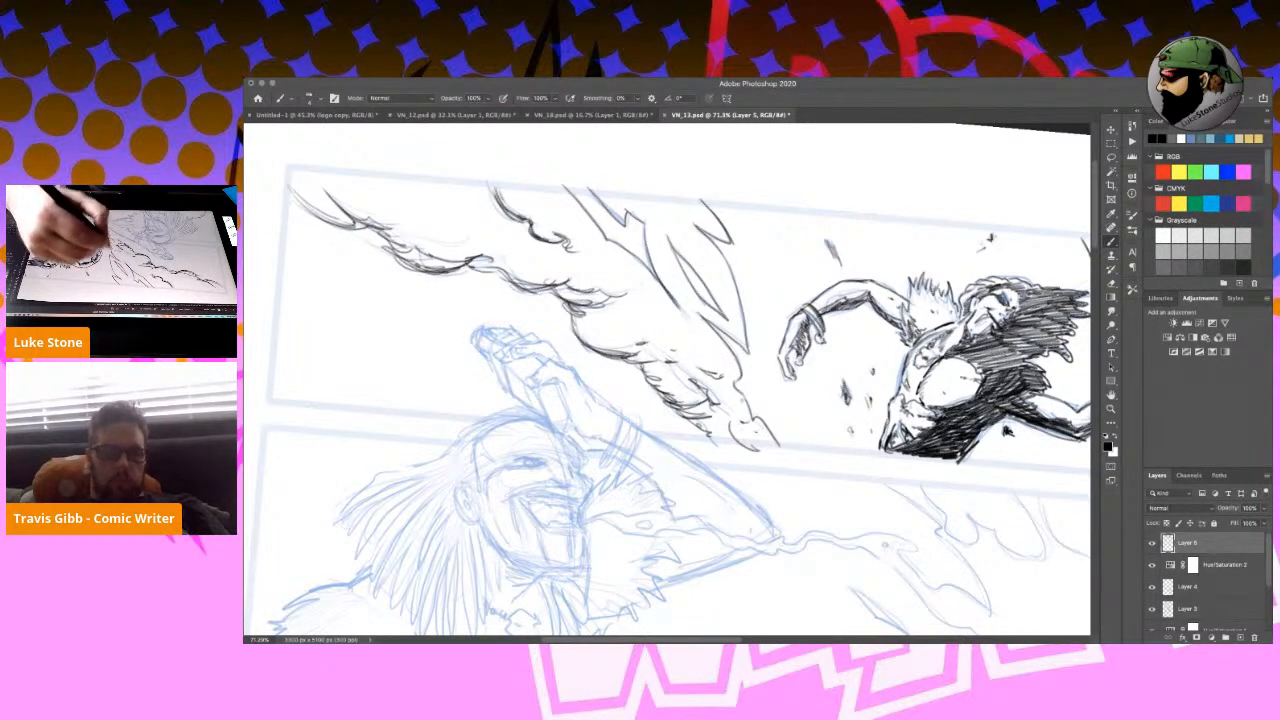
Add short curved contour strokes inside the smoke cloud to suggest its puffy volume.
drag(392, 206, 412, 217)
drag(404, 217, 452, 214)
drag(489, 248, 528, 250)
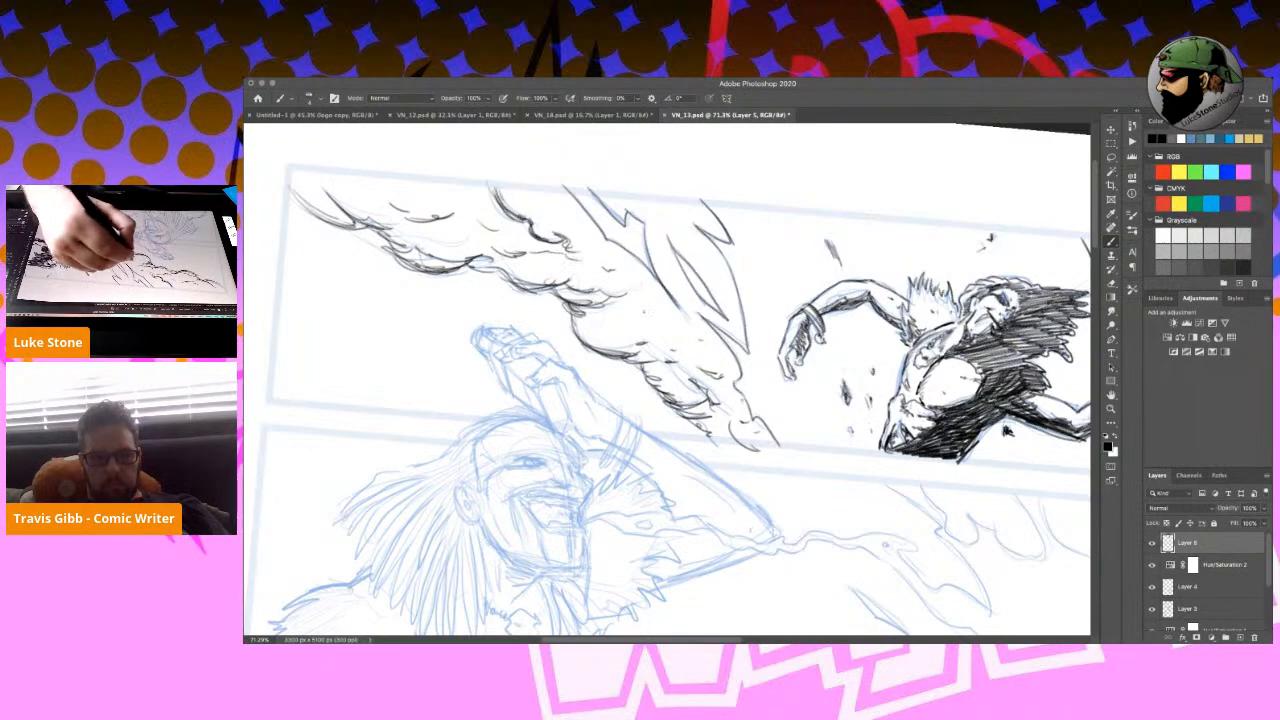
drag(628, 318, 680, 323)
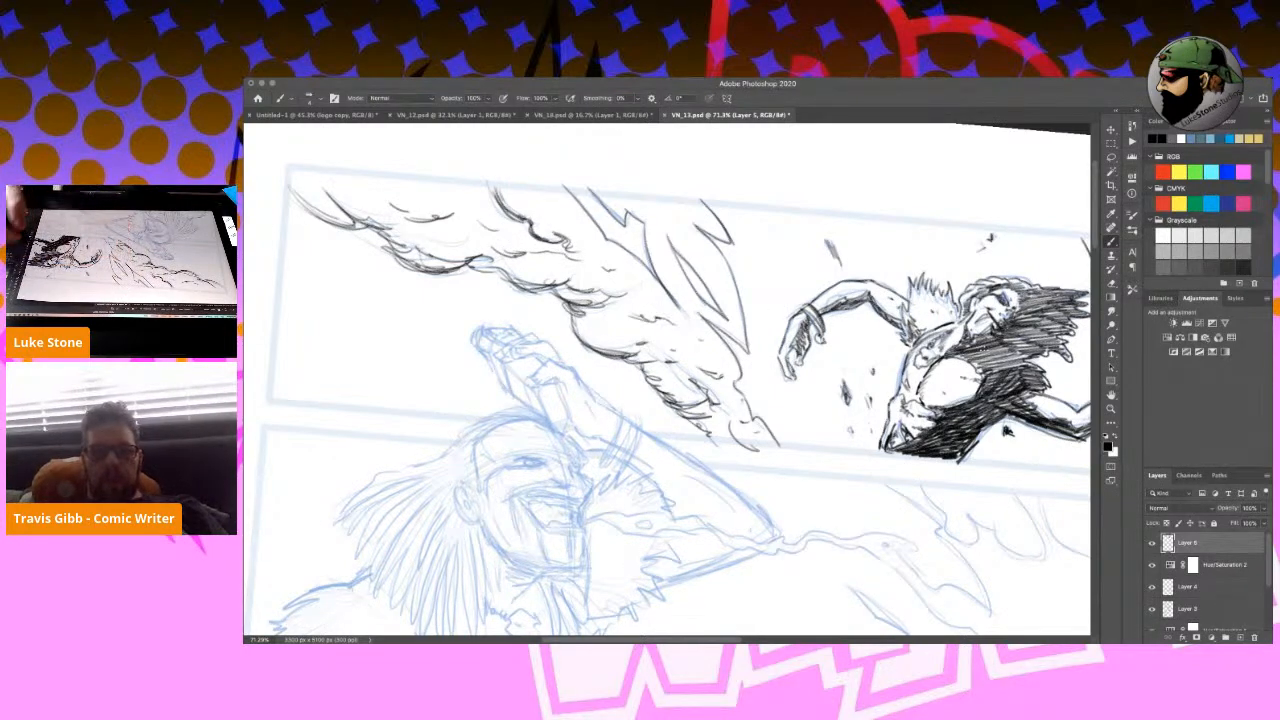
Draw the frowning brows, forehead edge and nose of the laughing dreadlocked figure in the second panel.
click(1110, 395)
drag(808, 508, 888, 378)
key(b)
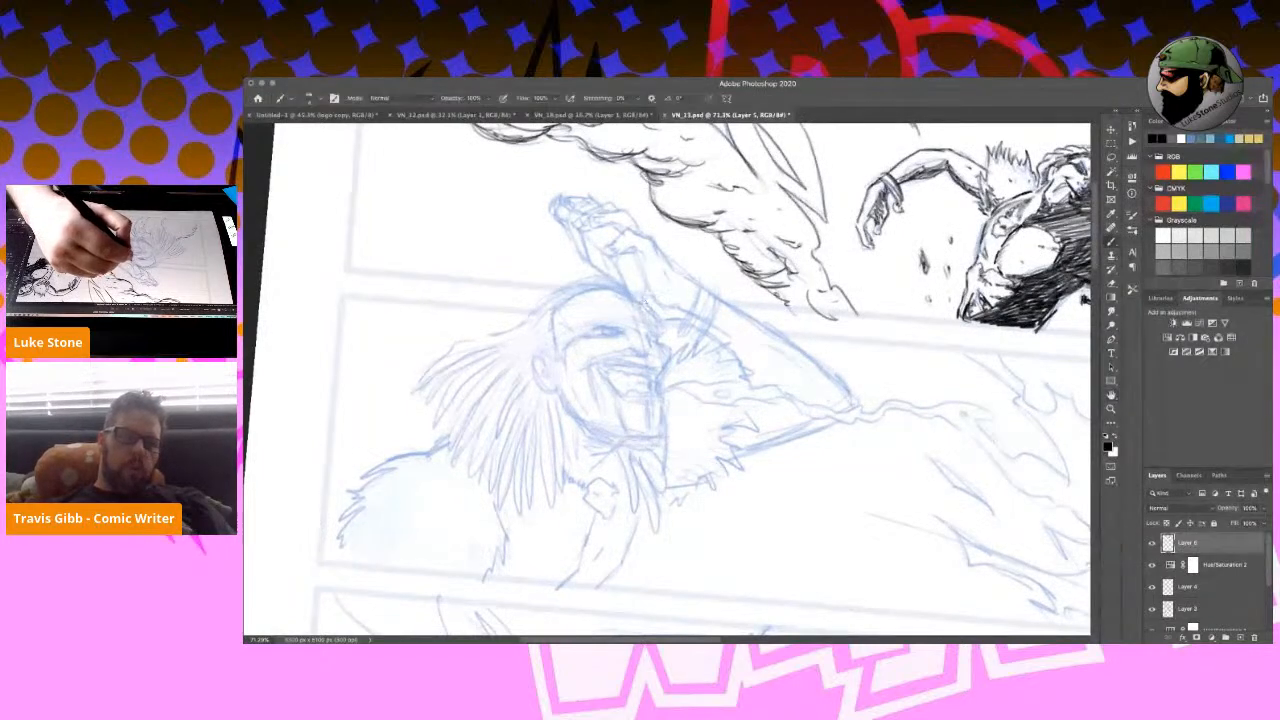
mouse_move(648, 306)
mouse_down()
mouse_move(660, 326)
mouse_move(612, 331)
mouse_move(620, 321)
mouse_move(592, 313)
mouse_move(642, 325)
mouse_up()
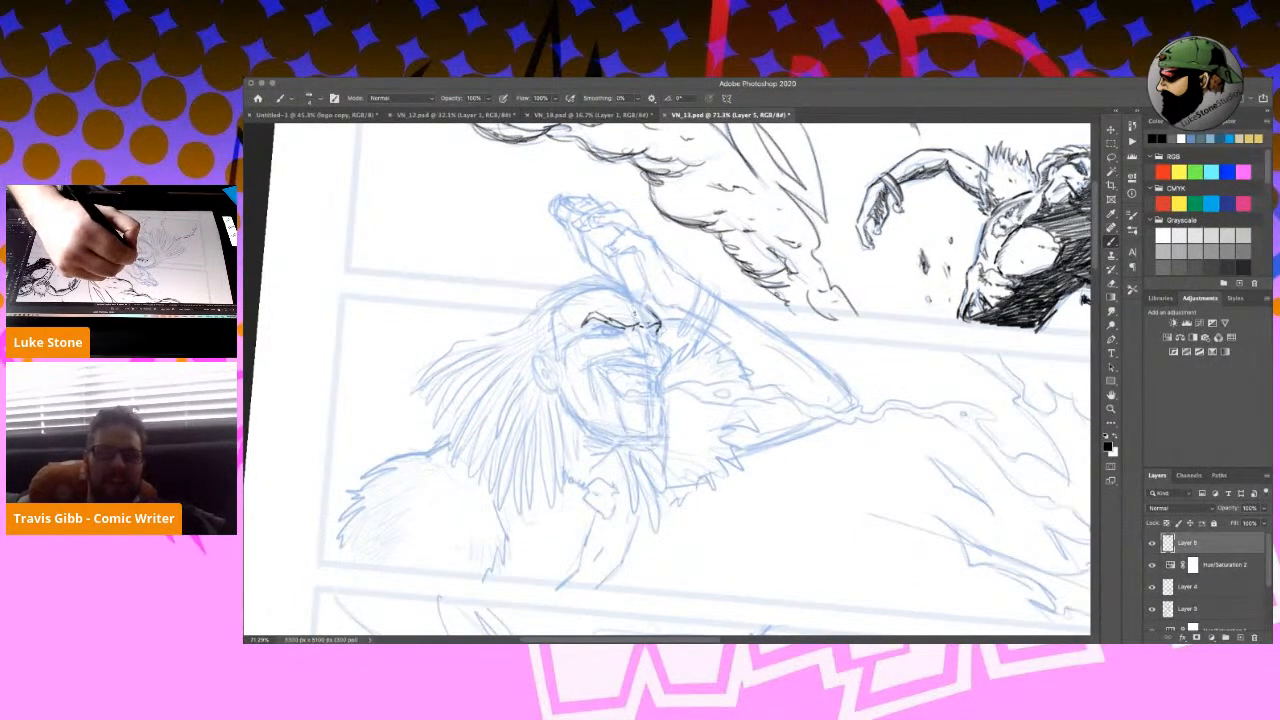
mouse_move(566, 302)
mouse_down()
mouse_move(549, 319)
mouse_move(557, 358)
mouse_up()
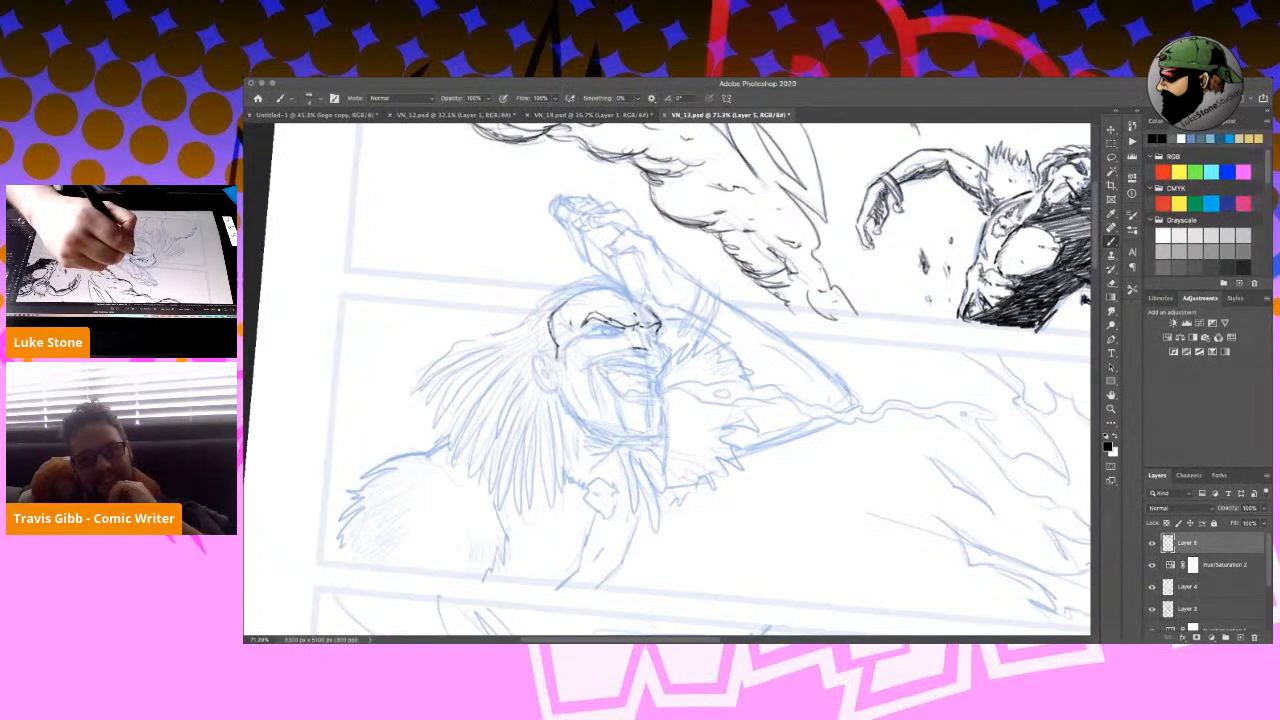
mouse_move(648, 330)
mouse_down()
mouse_move(643, 347)
mouse_move(655, 345)
mouse_up()
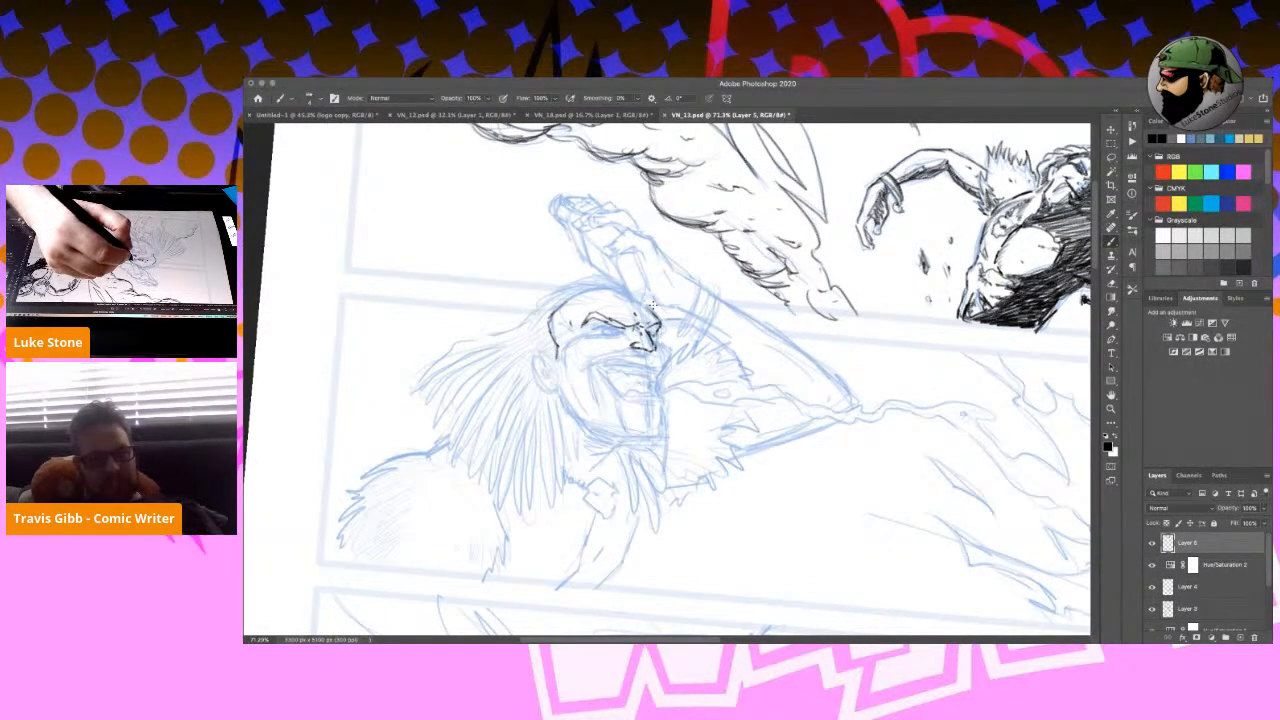
Ink the laughing figure's narrowed eye with dark surrounding shading, and draw the temple and cheek crease lines.
key(r)
drag(717, 286, 678, 265)
drag(627, 338, 629, 346)
mouse_move(578, 383)
mouse_down()
mouse_move(604, 371)
mouse_move(591, 374)
mouse_up()
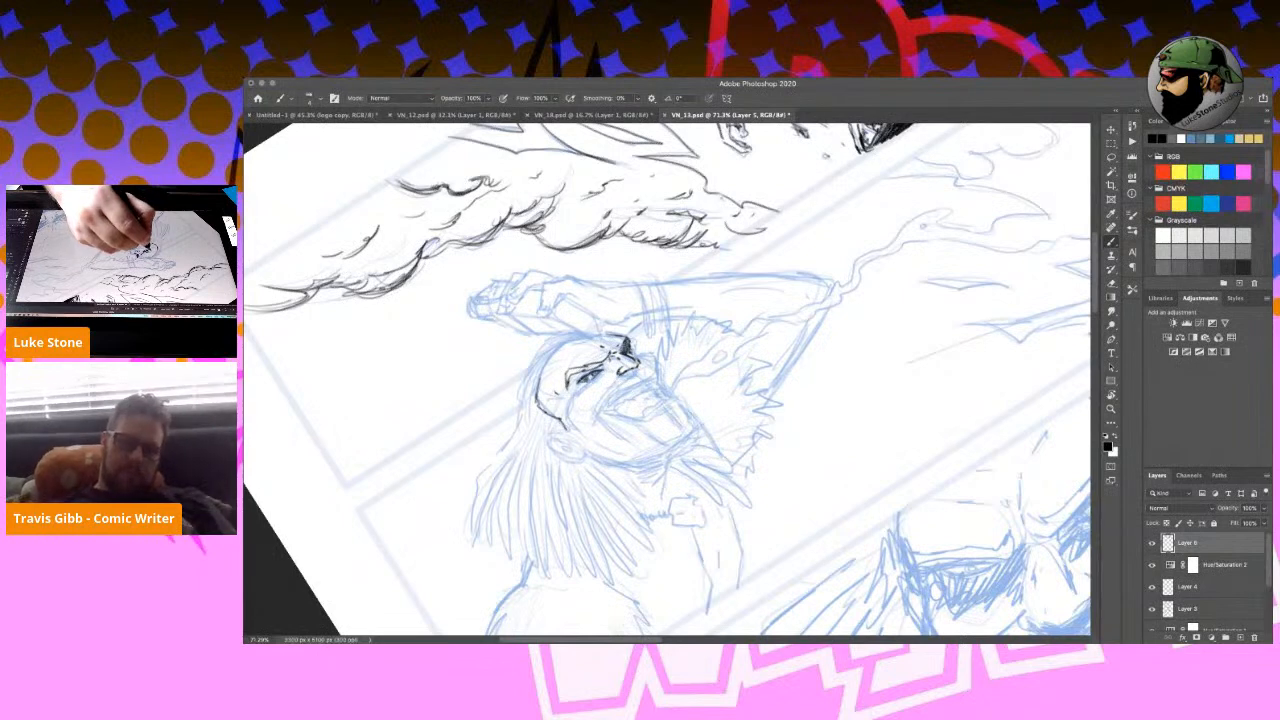
mouse_move(573, 374)
mouse_down()
mouse_move(576, 396)
mouse_move(603, 368)
mouse_move(569, 414)
mouse_move(601, 402)
mouse_move(602, 425)
mouse_up()
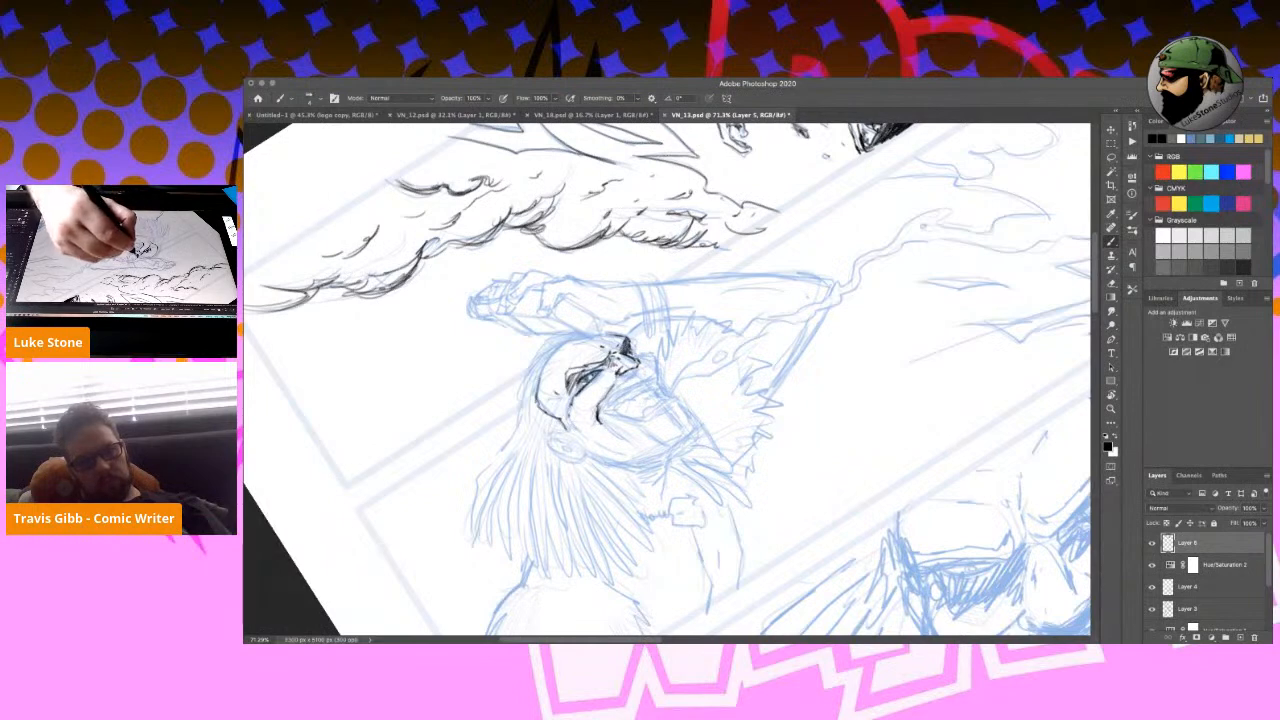
Draw the upper lip, the wide-open grinning mouth with its upper teeth, and the front edge of the chin.
drag(634, 349, 648, 354)
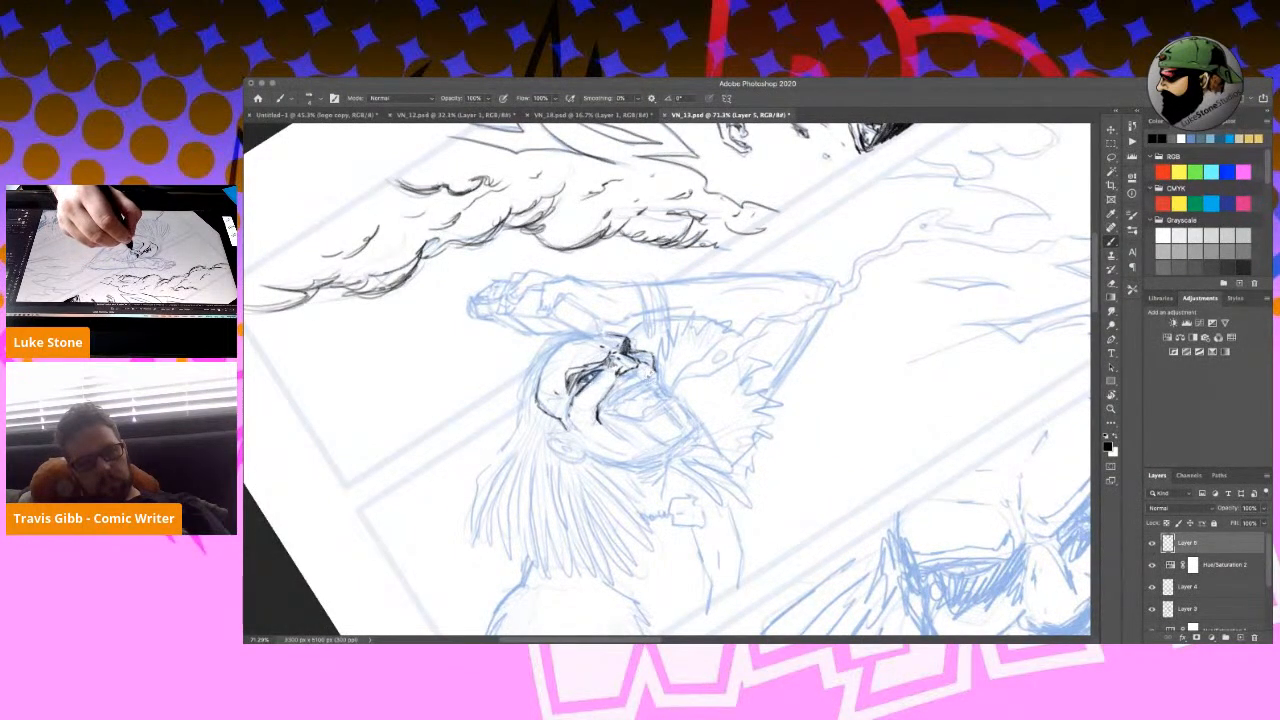
drag(654, 375, 627, 386)
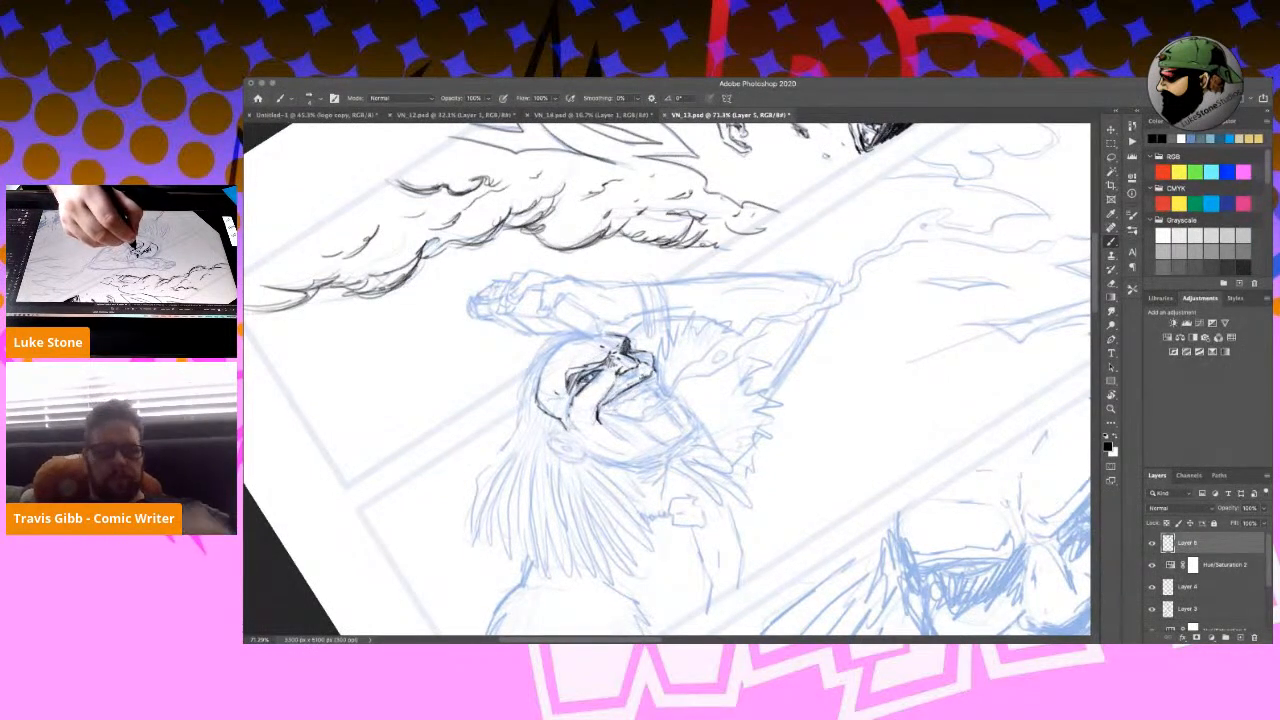
mouse_move(651, 372)
mouse_down()
mouse_move(629, 374)
mouse_move(656, 381)
mouse_move(637, 397)
mouse_up()
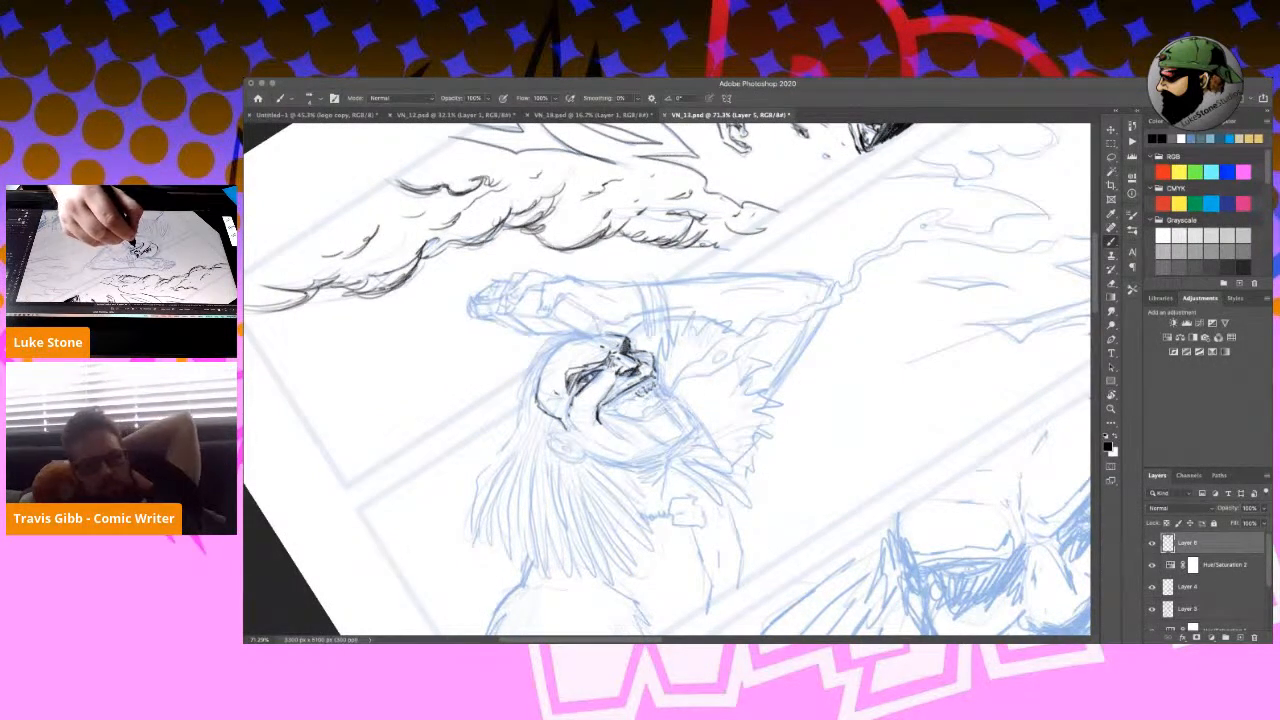
mouse_move(620, 403)
mouse_down()
mouse_move(606, 411)
mouse_move(628, 425)
mouse_move(664, 411)
mouse_up()
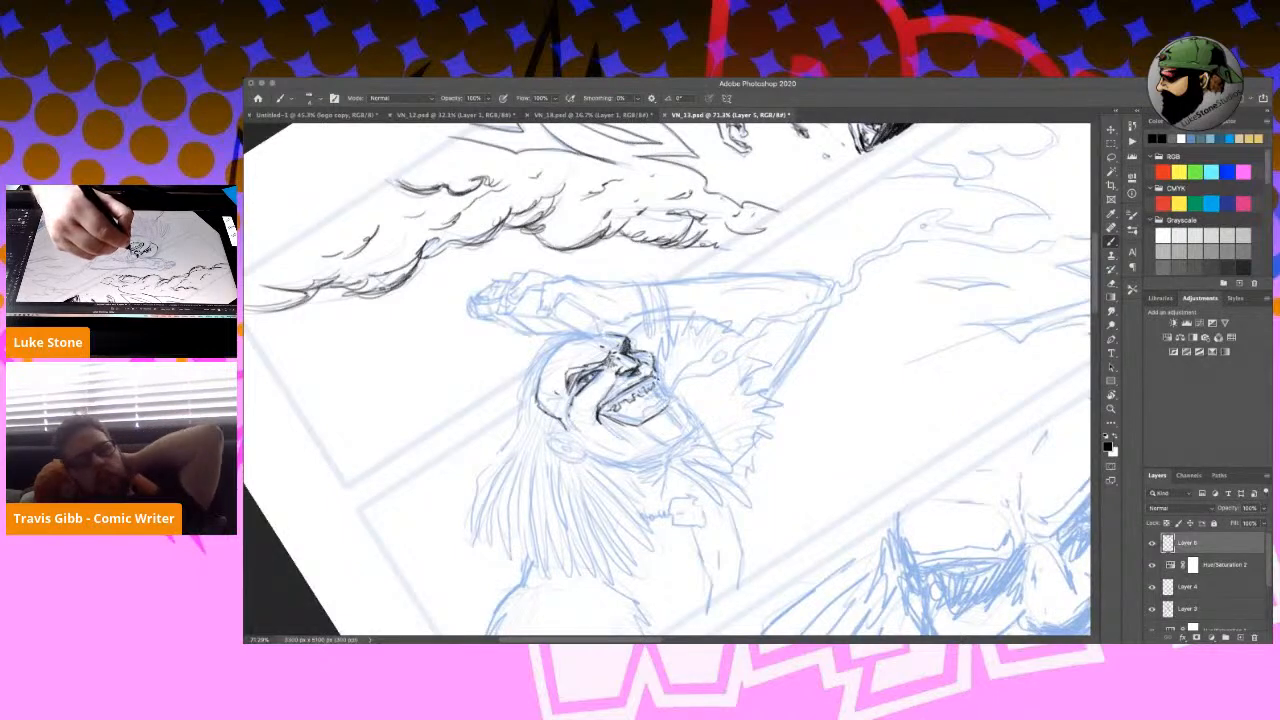
drag(653, 358, 699, 431)
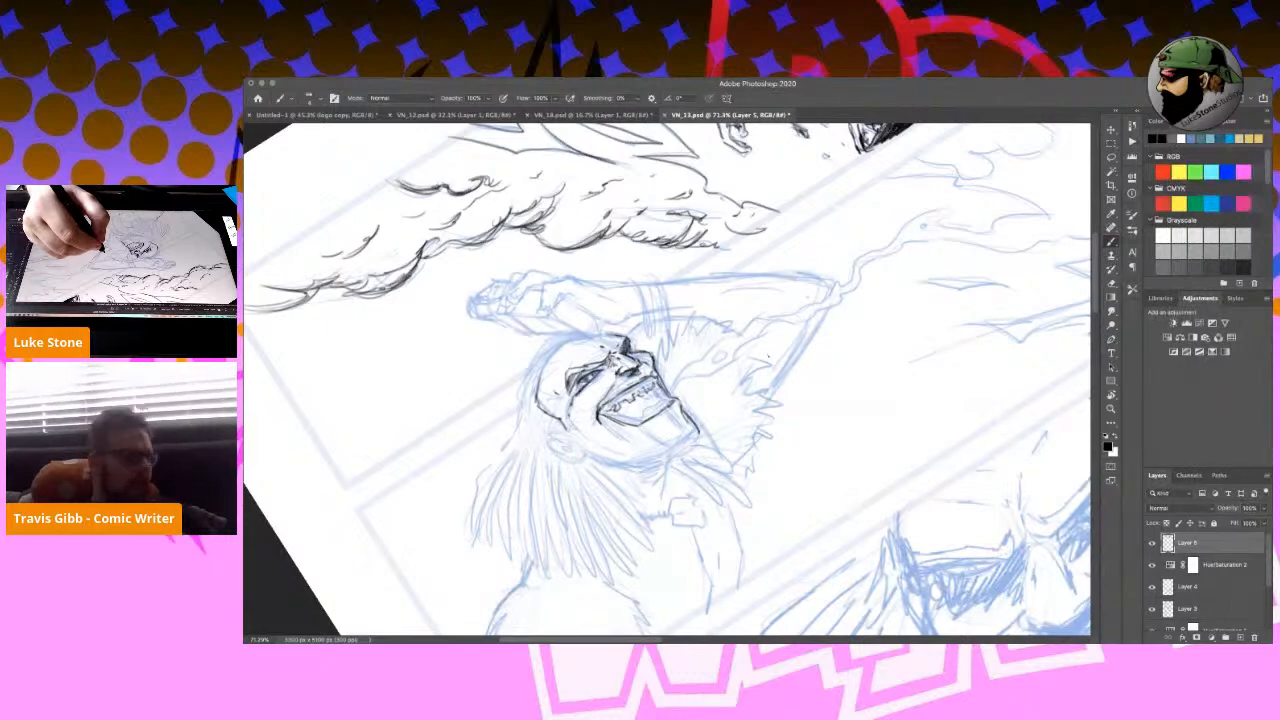
Draw the laughing figure's jawline, cheek contour and ear, connecting them to the side of the head.
key(r)
mouse_move(810, 350)
mouse_down()
mouse_move(737, 507)
mouse_move(696, 522)
mouse_up()
mouse_move(590, 302)
mouse_down()
mouse_move(580, 333)
mouse_move(586, 315)
mouse_up()
mouse_move(594, 303)
mouse_down()
mouse_move(579, 356)
mouse_move(588, 394)
mouse_move(612, 412)
mouse_up()
drag(584, 364, 585, 392)
drag(585, 334, 583, 360)
drag(584, 337, 591, 361)
drag(625, 309, 589, 347)
drag(624, 276, 611, 292)
mouse_move(646, 253)
mouse_down()
mouse_move(592, 285)
mouse_move(602, 303)
mouse_move(597, 293)
mouse_up()
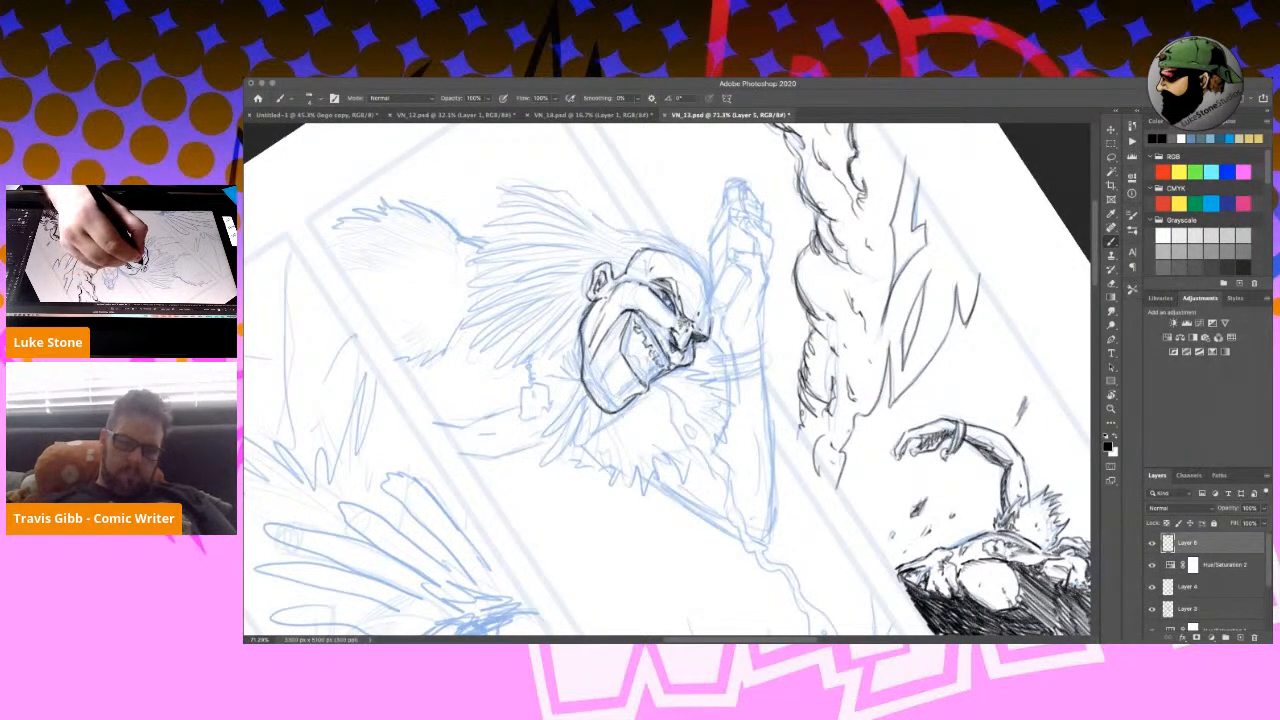
drag(594, 298, 580, 348)
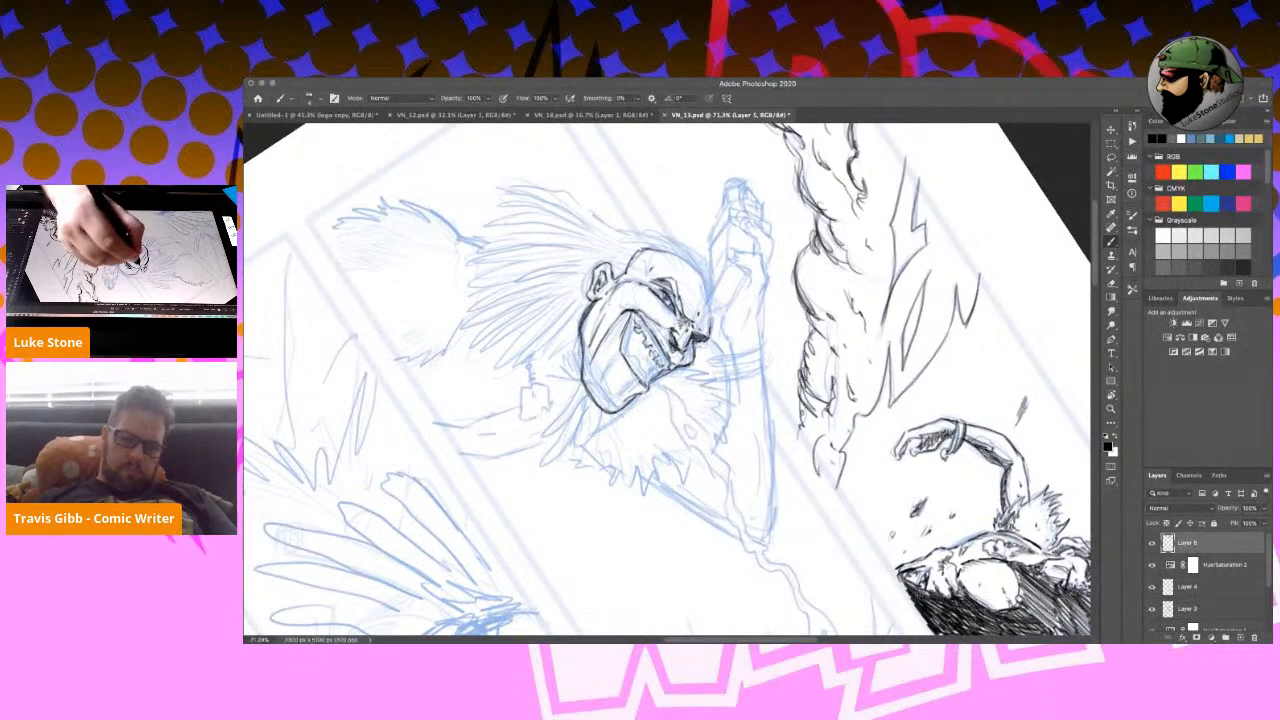
Add the lower teeth and fill the open mouth's interior with close vertical hatching.
key(r)
mouse_move(715, 337)
mouse_down()
mouse_move(760, 367)
mouse_move(689, 317)
mouse_up()
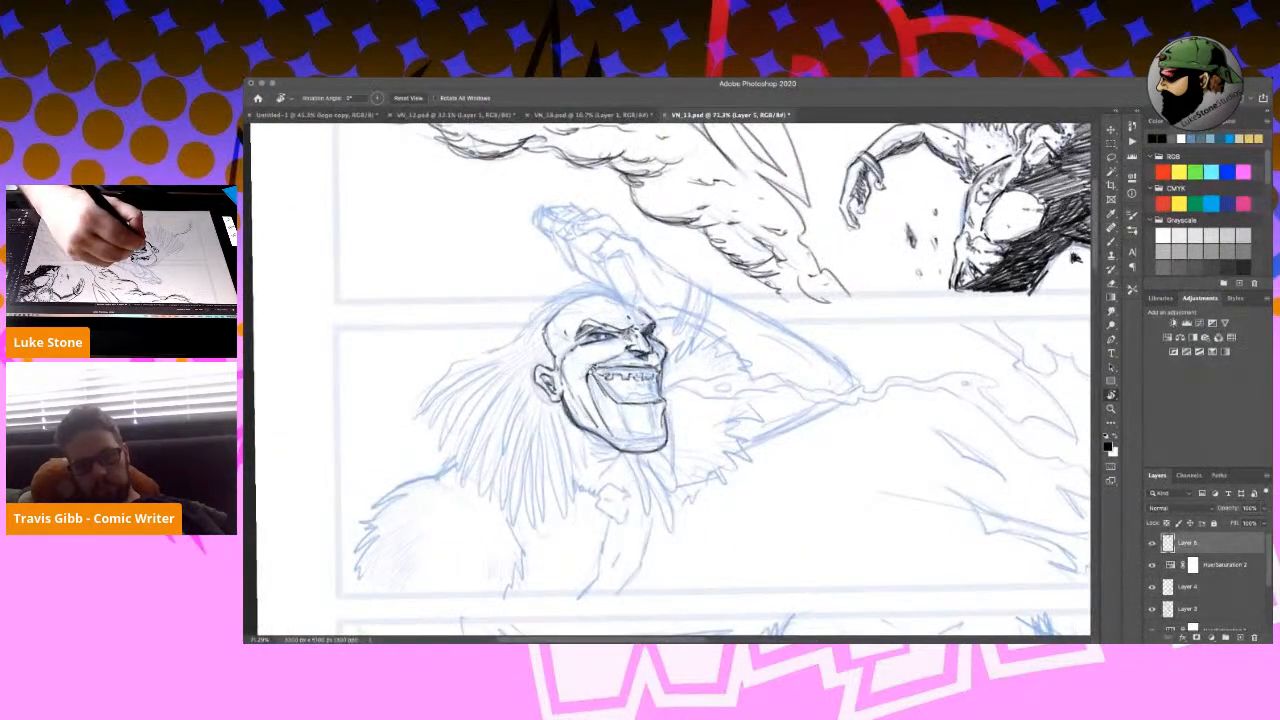
key(b)
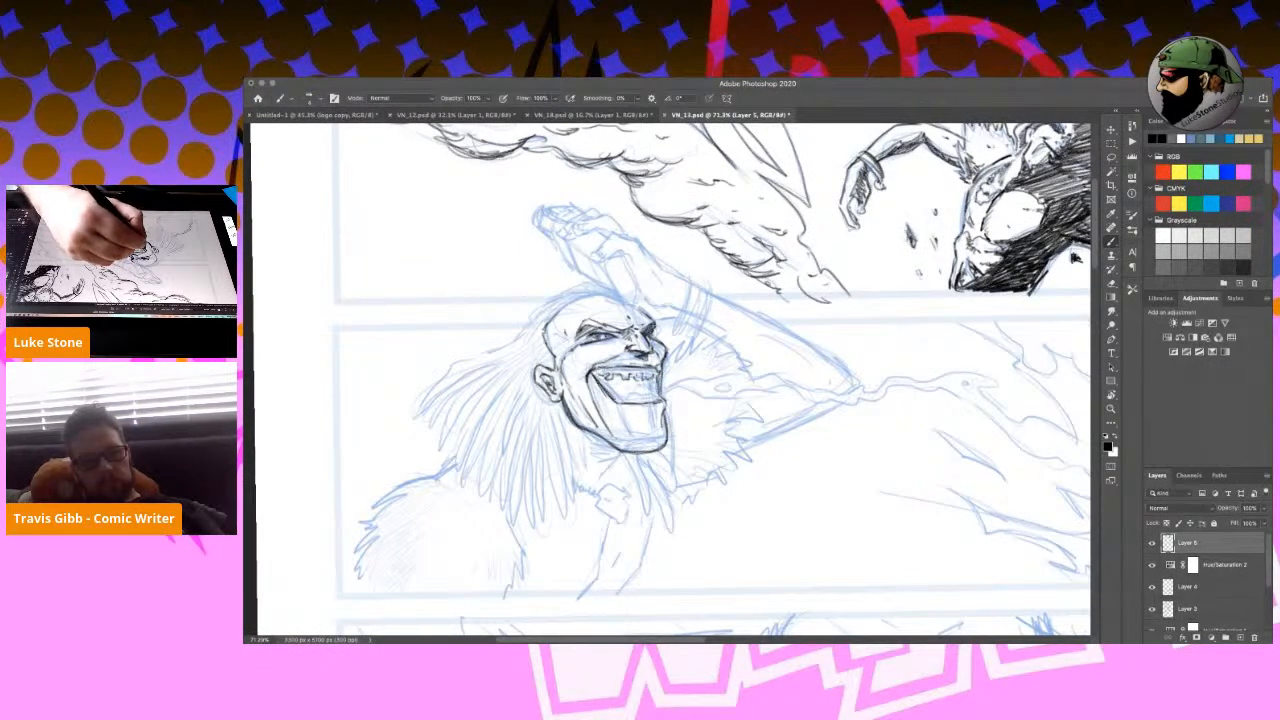
drag(587, 365, 583, 379)
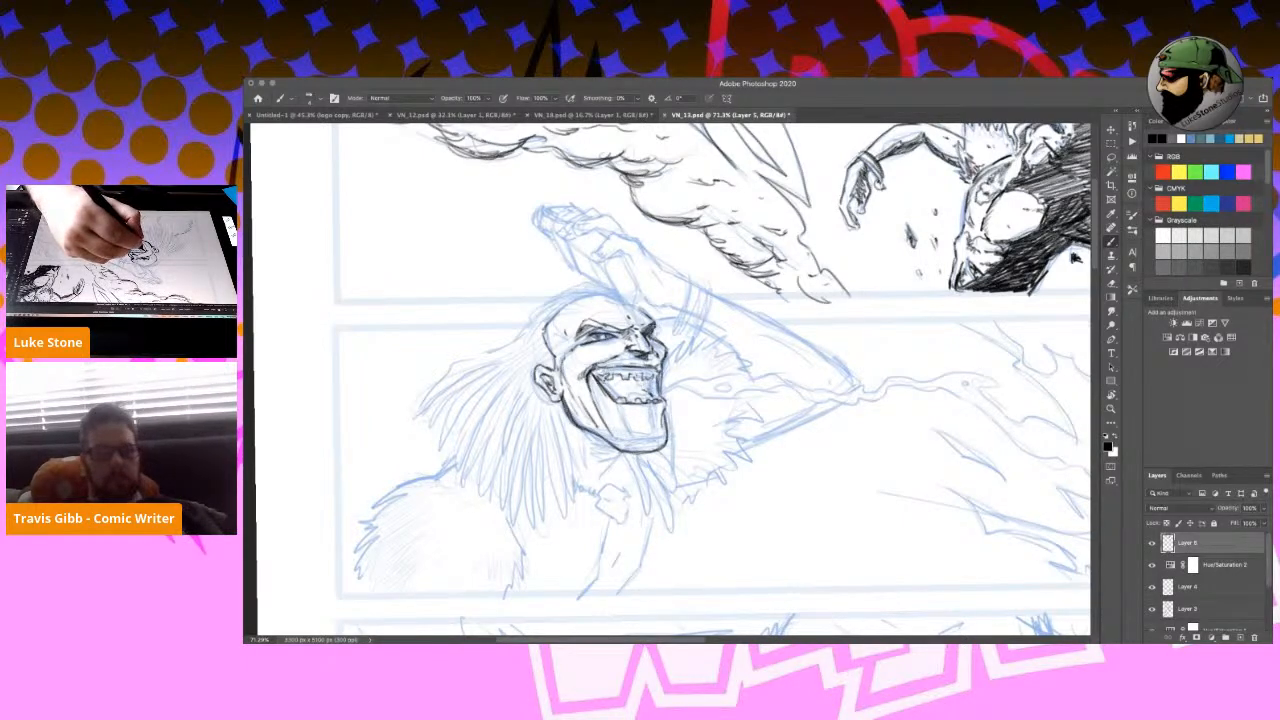
drag(609, 382, 622, 399)
drag(623, 375, 630, 399)
drag(631, 378, 636, 397)
mouse_move(637, 376)
mouse_down()
mouse_move(643, 399)
mouse_move(654, 396)
mouse_up()
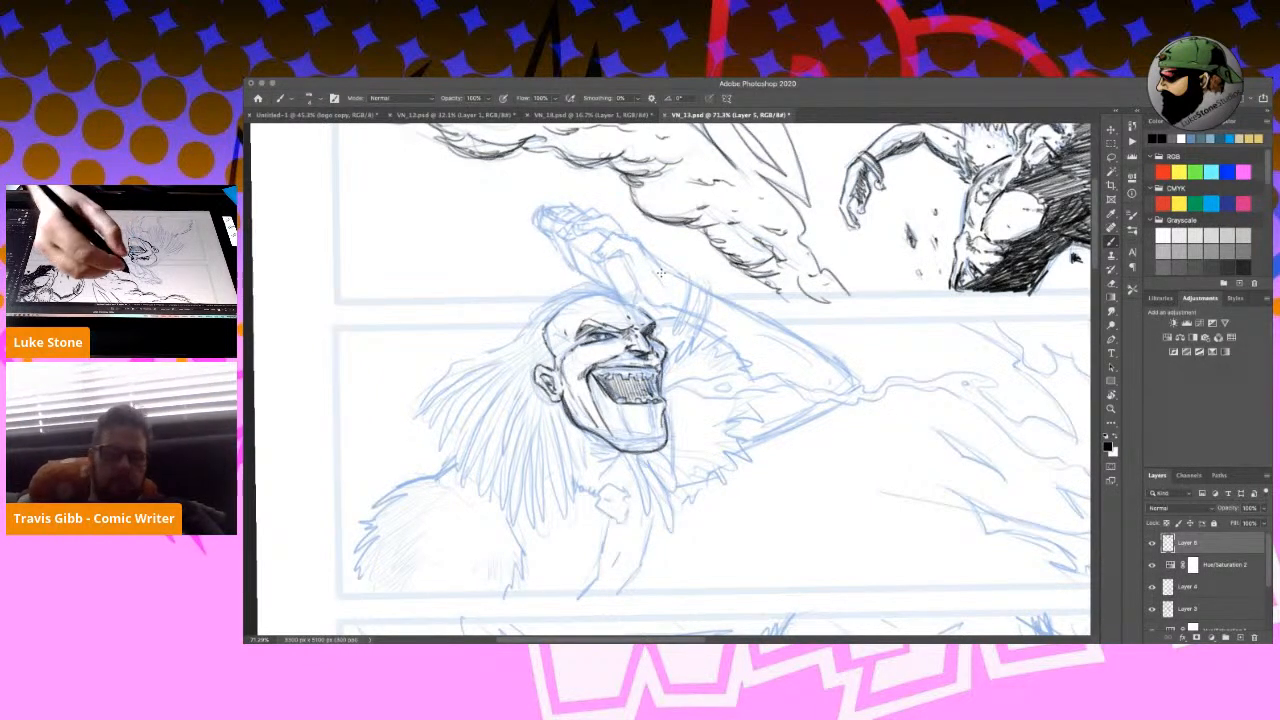
Draw the long creases down the cheek and chin, and outline the bald crown with small forehead wrinkles.
drag(603, 390, 621, 437)
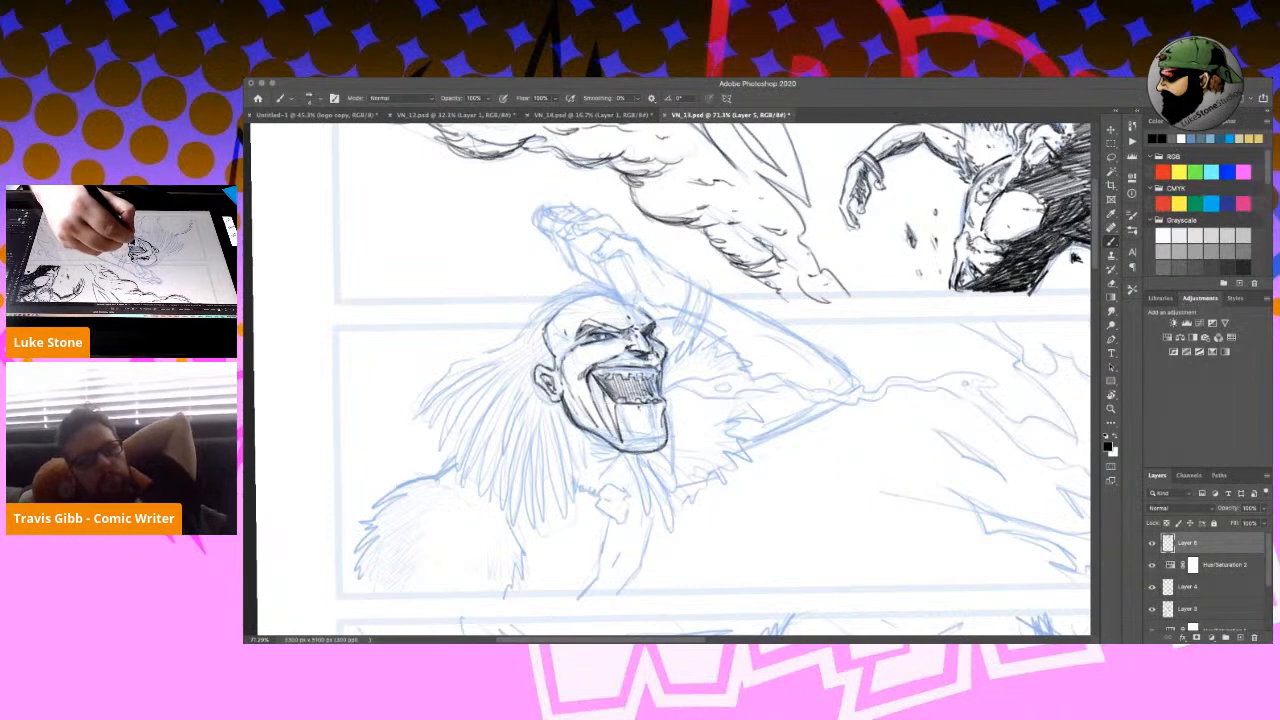
drag(640, 411, 642, 426)
mouse_move(643, 411)
mouse_down()
mouse_move(652, 452)
mouse_move(647, 423)
mouse_move(651, 441)
mouse_up()
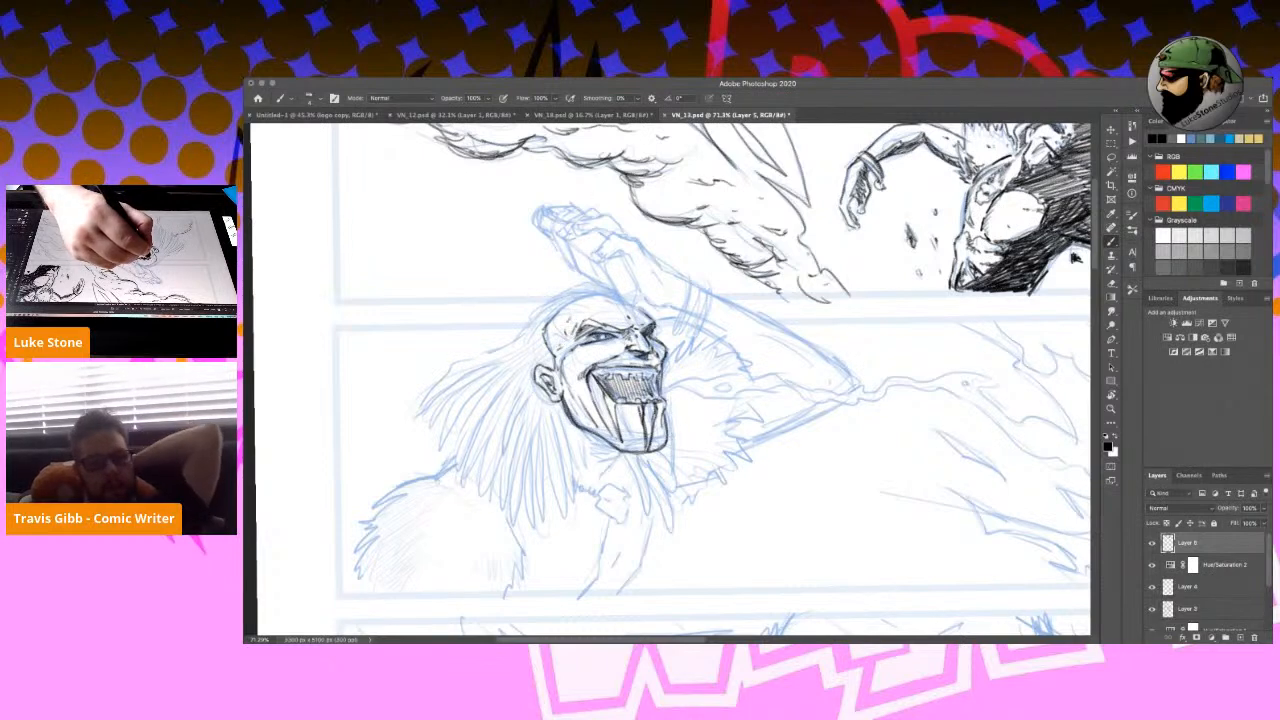
mouse_move(632, 308)
mouse_down()
mouse_move(584, 298)
mouse_move(561, 311)
mouse_up()
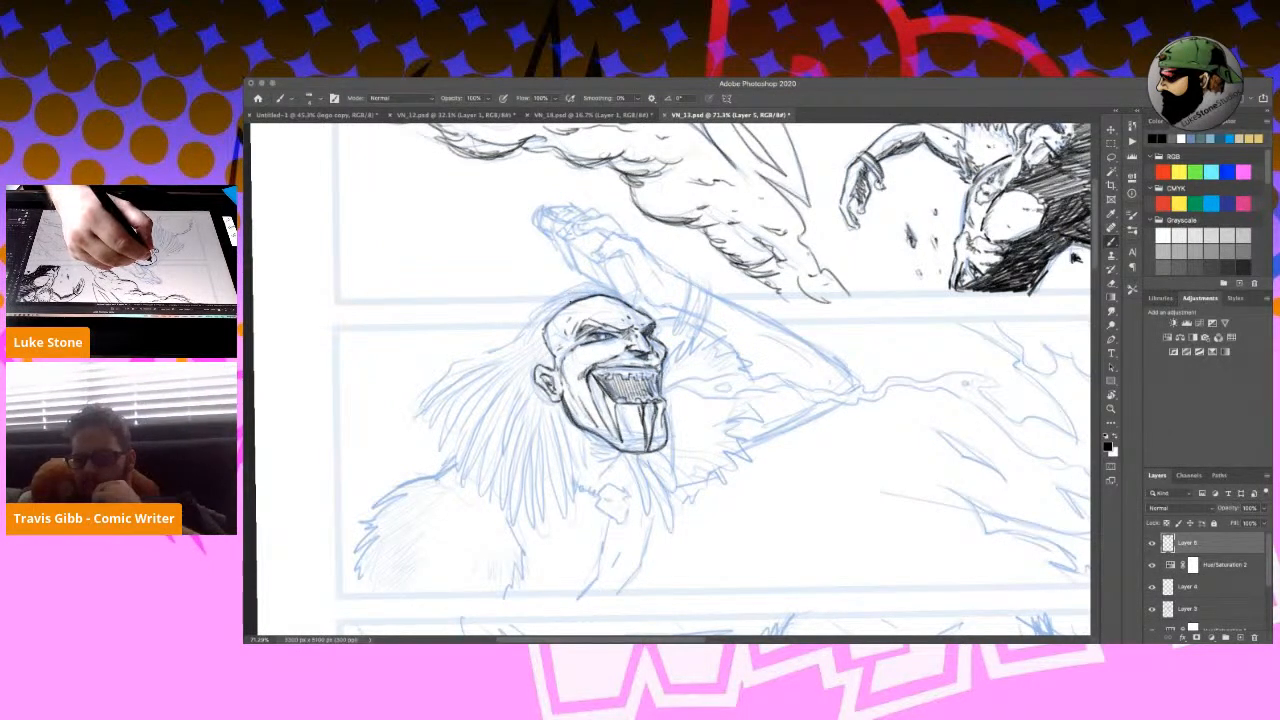
drag(571, 304, 567, 309)
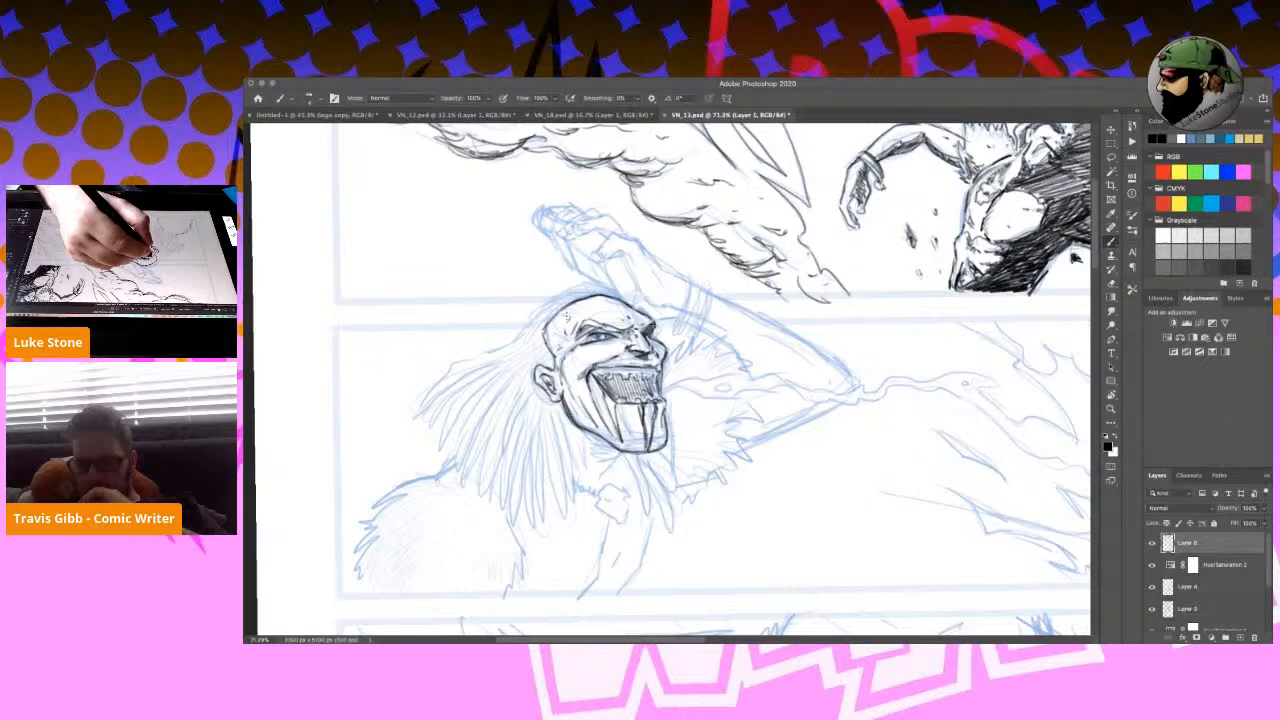
drag(552, 321, 566, 366)
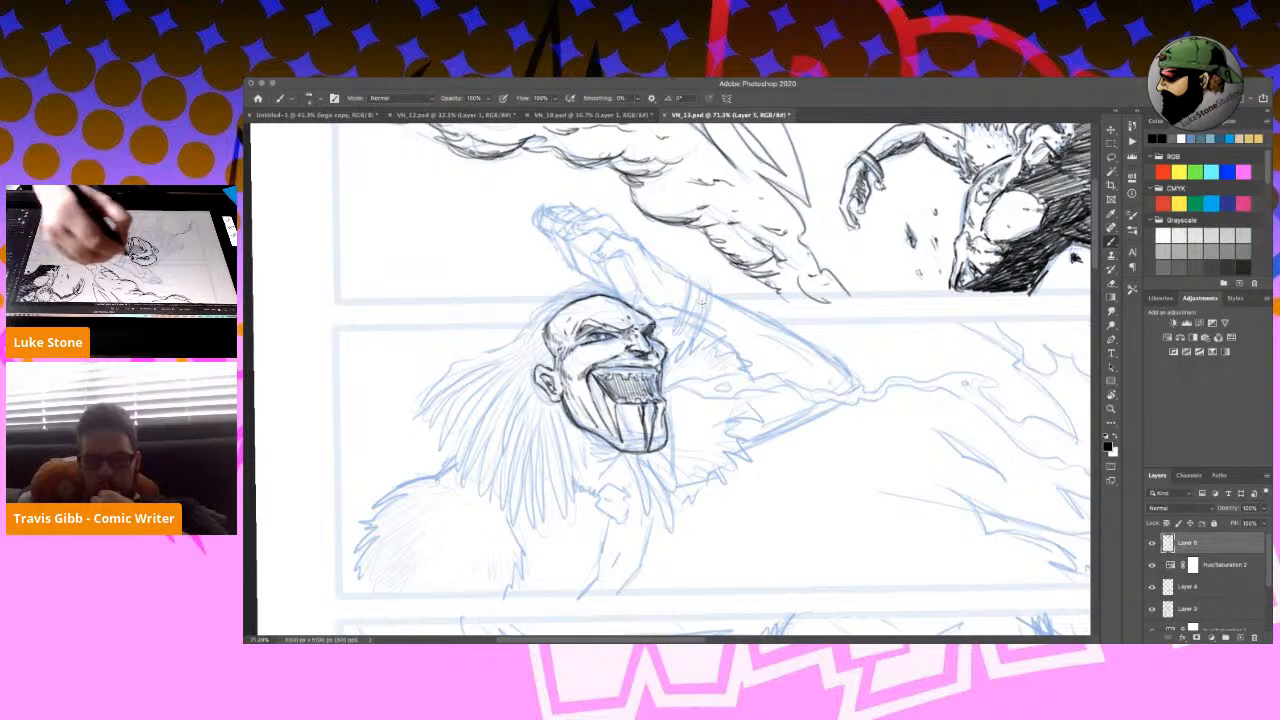
drag(626, 311, 635, 323)
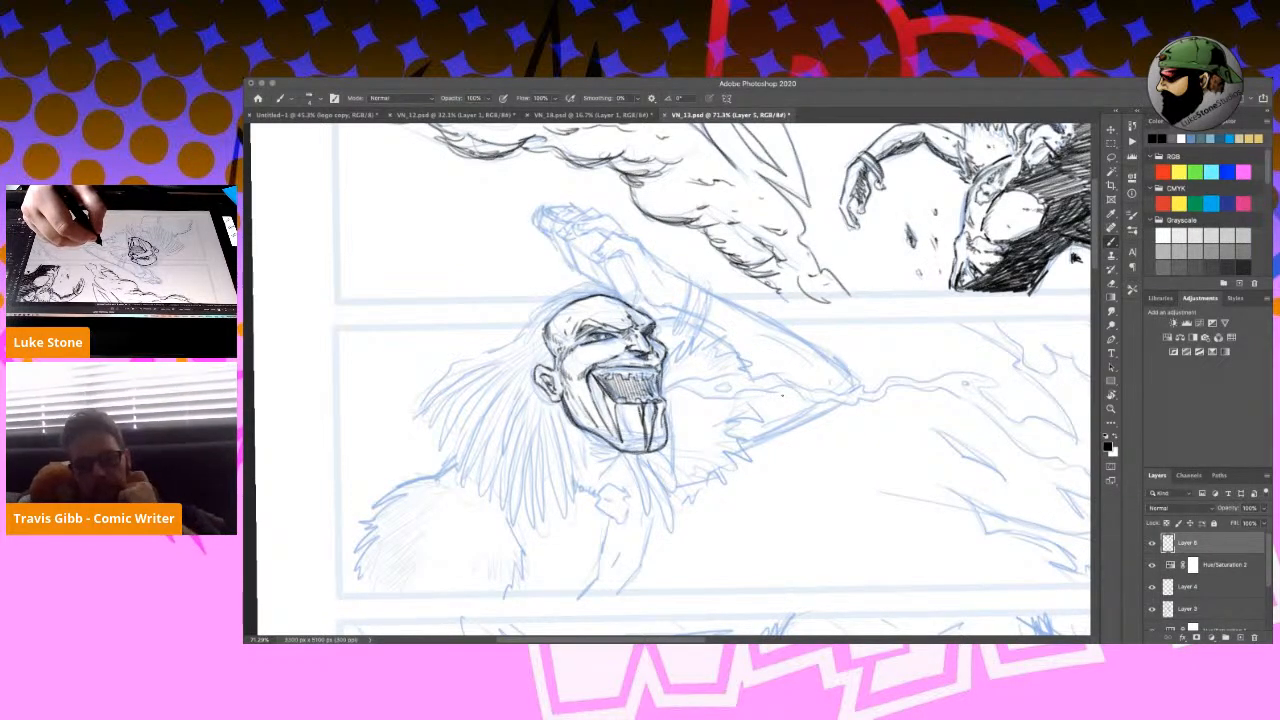
Draw the outermost dreadlocks sweeping back from the crown, with rounded, separated tips.
key(r)
mouse_move(786, 401)
mouse_down()
mouse_move(786, 350)
mouse_move(748, 287)
mouse_up()
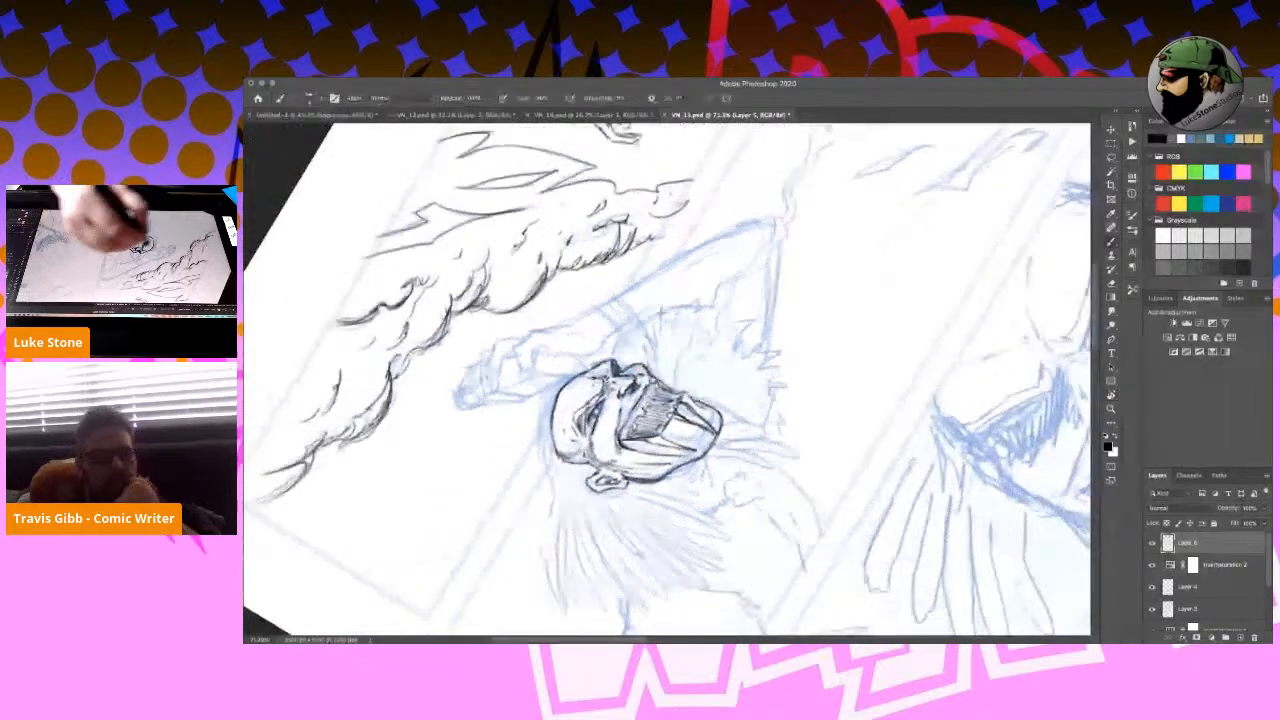
drag(550, 398, 549, 506)
mouse_move(551, 462)
mouse_down()
mouse_move(540, 566)
mouse_move(554, 566)
mouse_move(560, 514)
mouse_move(551, 575)
mouse_move(566, 613)
mouse_up()
mouse_move(568, 577)
mouse_down()
mouse_move(562, 610)
mouse_move(558, 588)
mouse_up()
drag(560, 542, 558, 570)
mouse_move(564, 488)
mouse_down()
mouse_move(570, 556)
mouse_move(610, 616)
mouse_move(580, 568)
mouse_move(579, 609)
mouse_up()
mouse_move(567, 562)
mouse_down()
mouse_move(603, 614)
mouse_move(596, 564)
mouse_up()
mouse_move(598, 568)
mouse_down()
mouse_move(610, 594)
mouse_move(592, 578)
mouse_up()
Continue the dreadlocks behind and below the ear, outlining each strand down toward the shoulder.
key(r)
drag(709, 348, 722, 388)
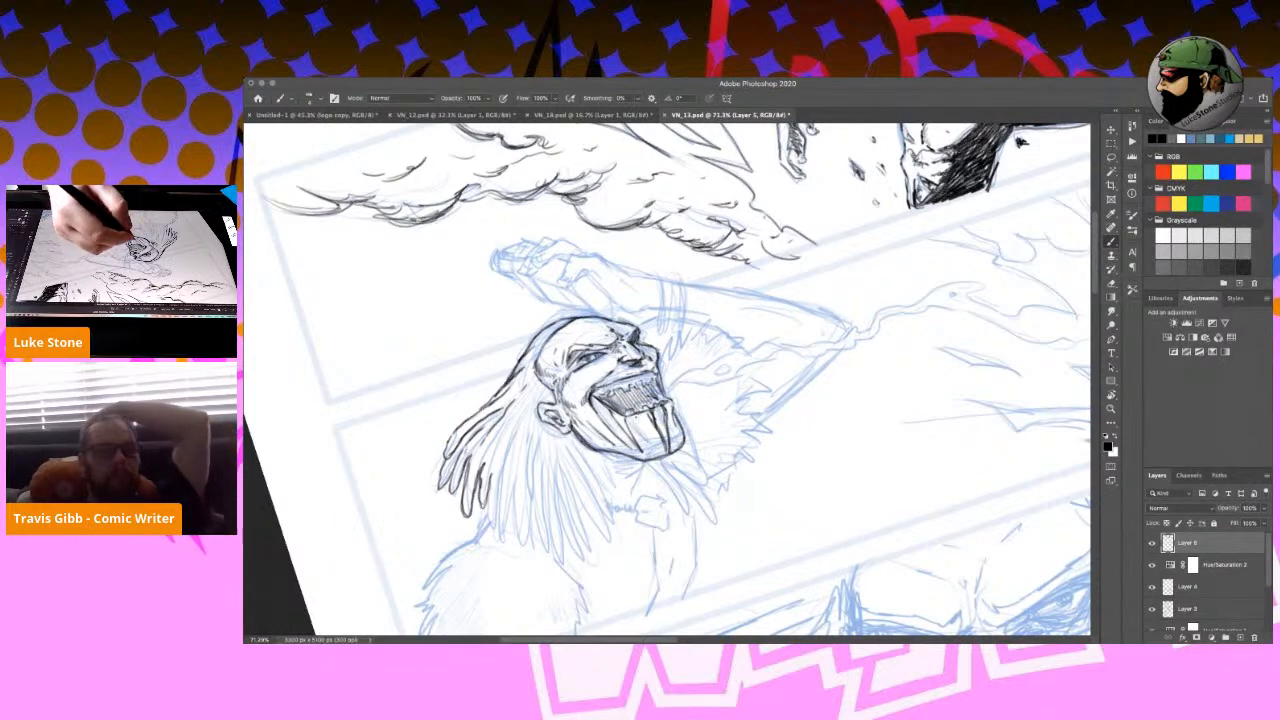
drag(520, 419, 495, 532)
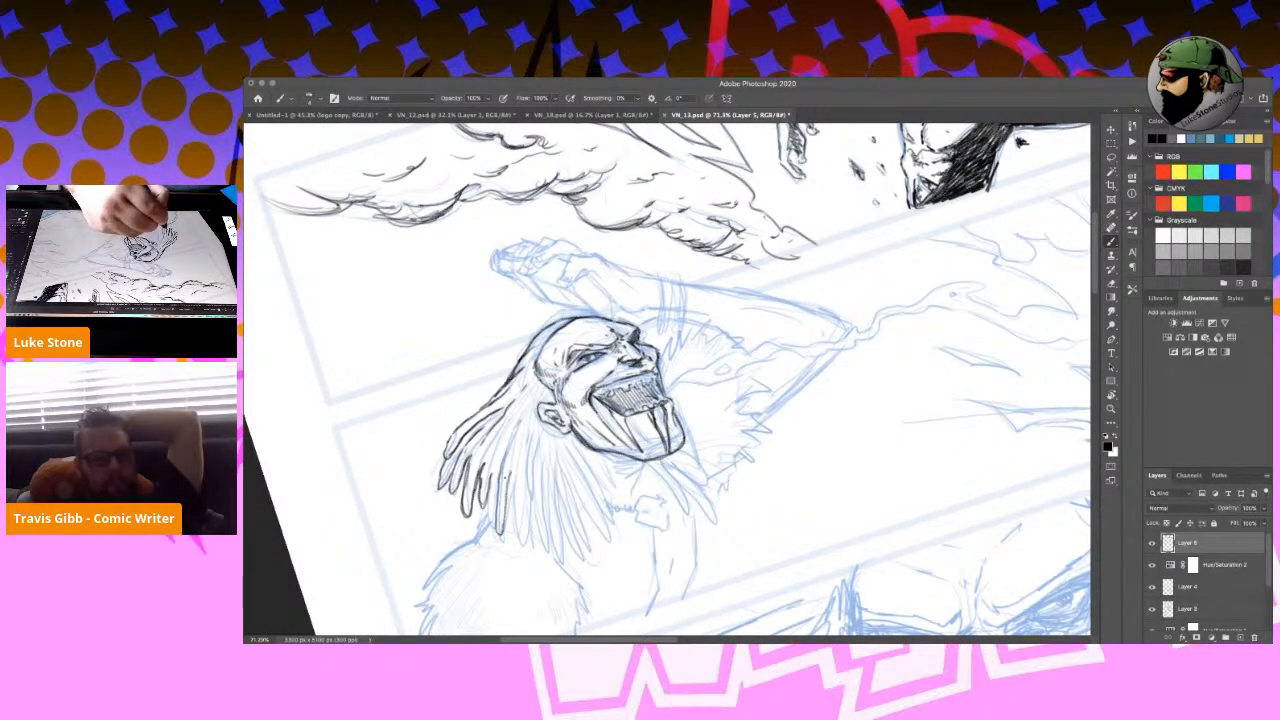
drag(495, 532, 490, 521)
drag(489, 475, 505, 443)
mouse_move(516, 525)
mouse_down()
mouse_move(514, 482)
mouse_move(520, 542)
mouse_move(523, 471)
mouse_move(535, 528)
mouse_move(547, 516)
mouse_up()
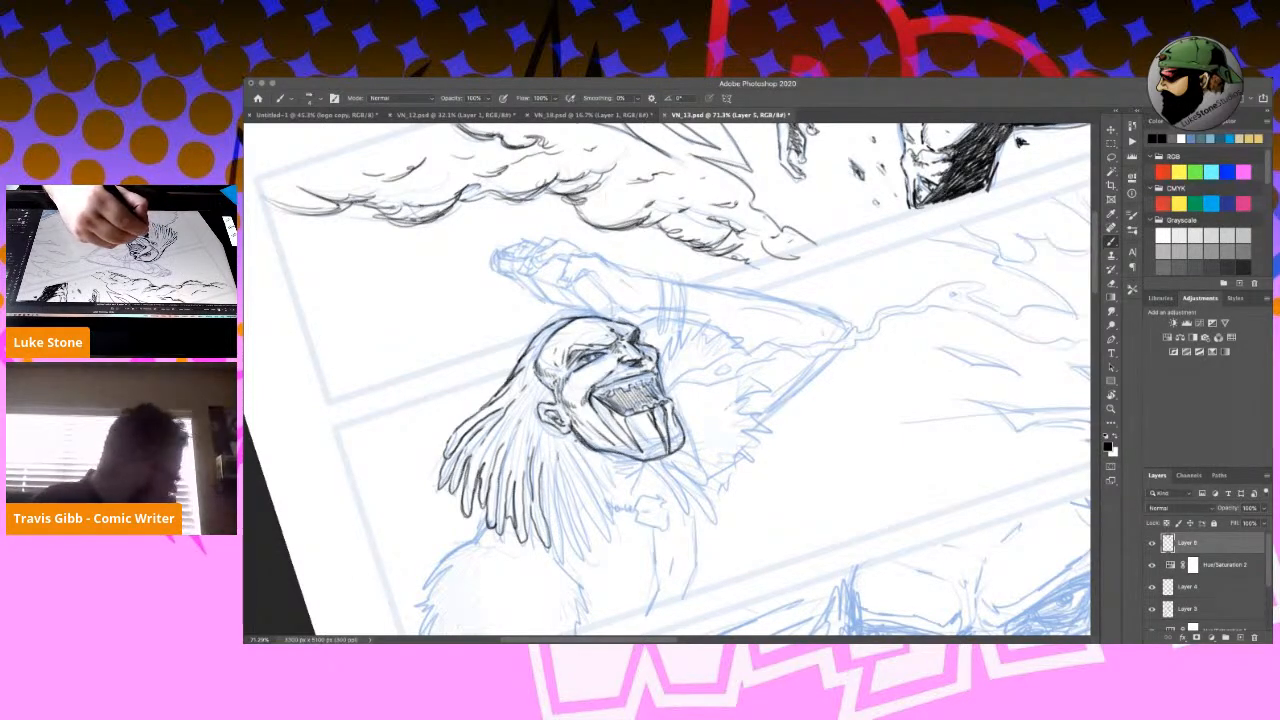
mouse_move(610, 520)
mouse_down()
mouse_move(592, 497)
mouse_move(578, 508)
mouse_move(606, 541)
mouse_move(564, 470)
mouse_move(566, 520)
mouse_move(590, 556)
mouse_up()
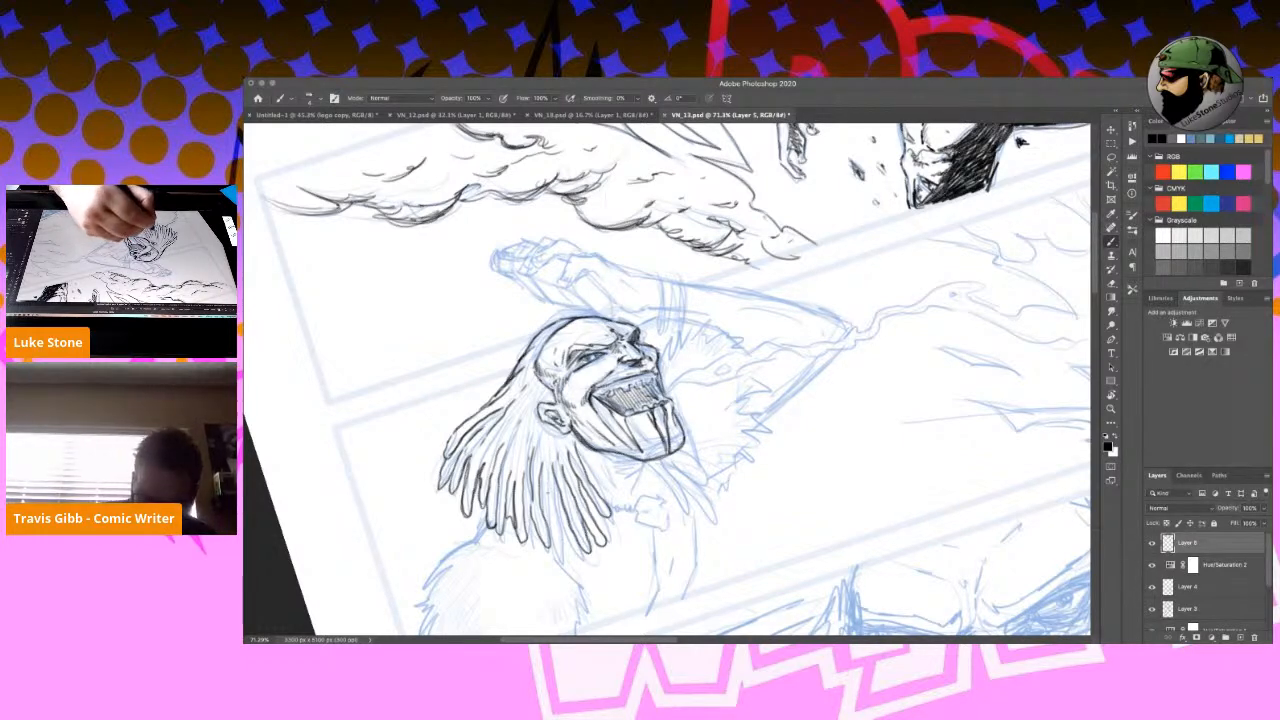
Shade the roots and gaps between the dreadlocks around and below the ear with dark hatching.
mouse_move(541, 486)
mouse_down()
mouse_move(574, 553)
mouse_move(563, 541)
mouse_up()
mouse_move(533, 395)
mouse_down()
mouse_move(521, 419)
mouse_move(551, 453)
mouse_up()
mouse_move(539, 407)
mouse_down()
mouse_move(533, 427)
mouse_move(535, 403)
mouse_move(538, 430)
mouse_move(568, 445)
mouse_move(554, 452)
mouse_move(561, 465)
mouse_move(545, 445)
mouse_up()
drag(551, 425, 545, 439)
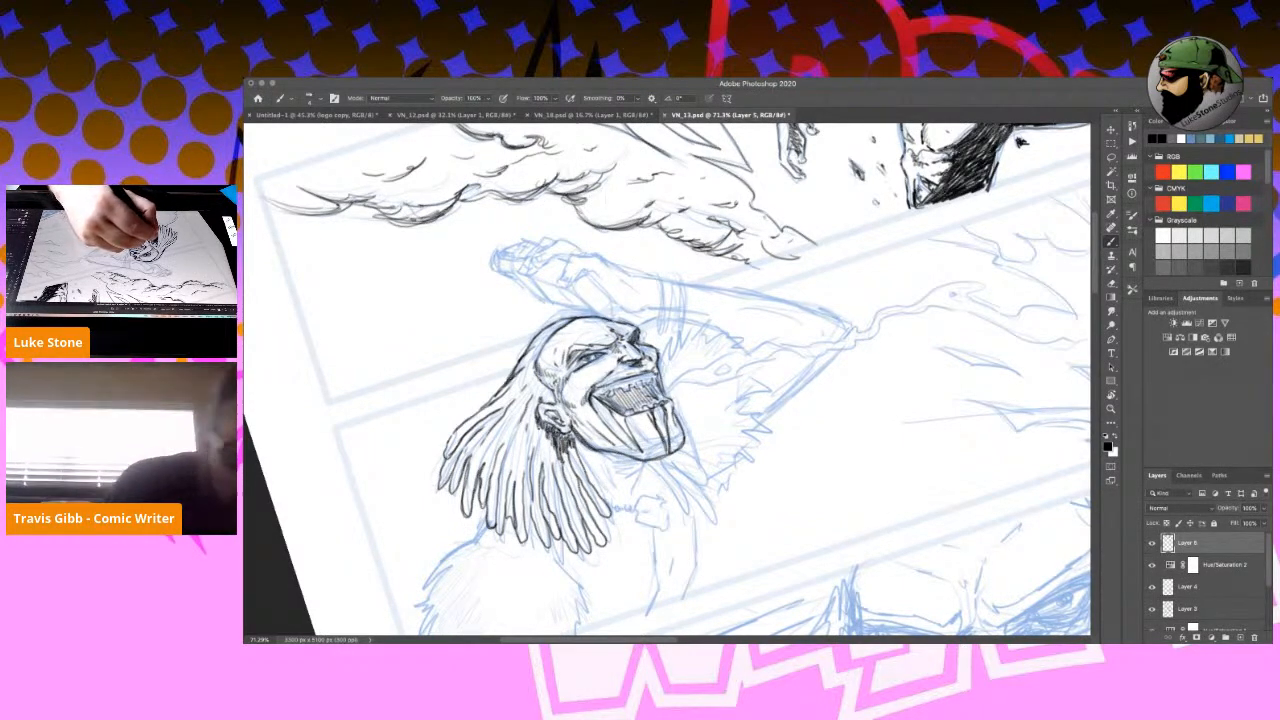
drag(543, 427, 539, 447)
mouse_move(549, 439)
mouse_down()
mouse_move(537, 455)
mouse_move(550, 477)
mouse_up()
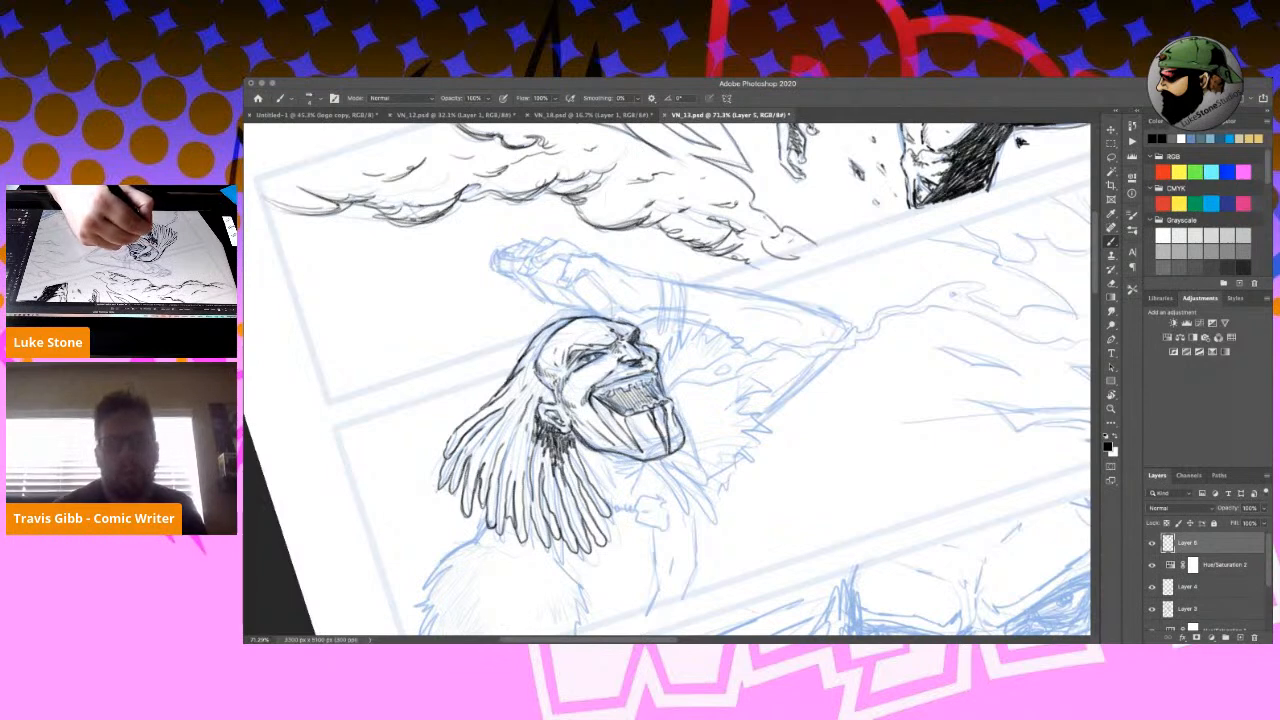
mouse_move(582, 450)
mouse_down()
mouse_move(576, 476)
mouse_move(562, 477)
mouse_up()
drag(570, 475, 580, 499)
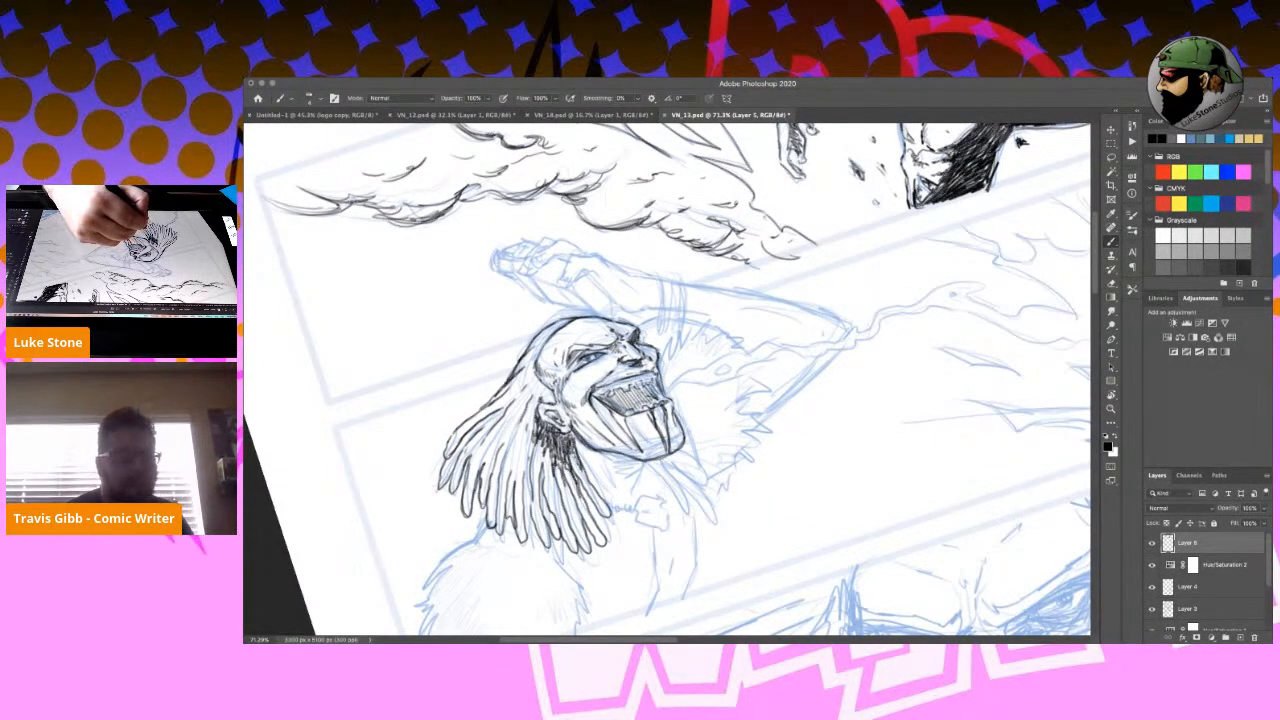
drag(542, 443, 537, 465)
drag(541, 451, 537, 467)
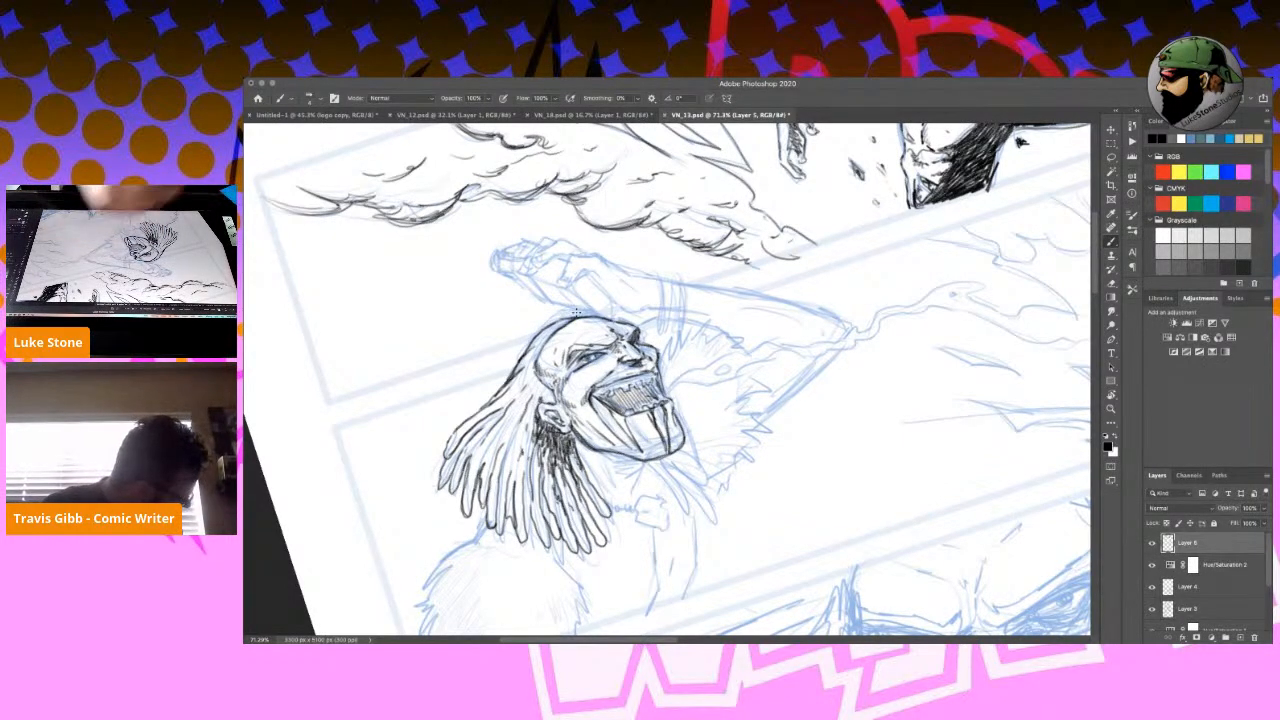
Hatch the neck shadow beneath the chin and draw the small pendant with part of its beaded necklace.
mouse_move(645, 462)
mouse_down()
mouse_move(633, 493)
mouse_move(604, 494)
mouse_up()
drag(574, 436, 591, 457)
key(r)
mouse_move(873, 475)
mouse_down()
mouse_move(880, 457)
mouse_move(782, 184)
mouse_up()
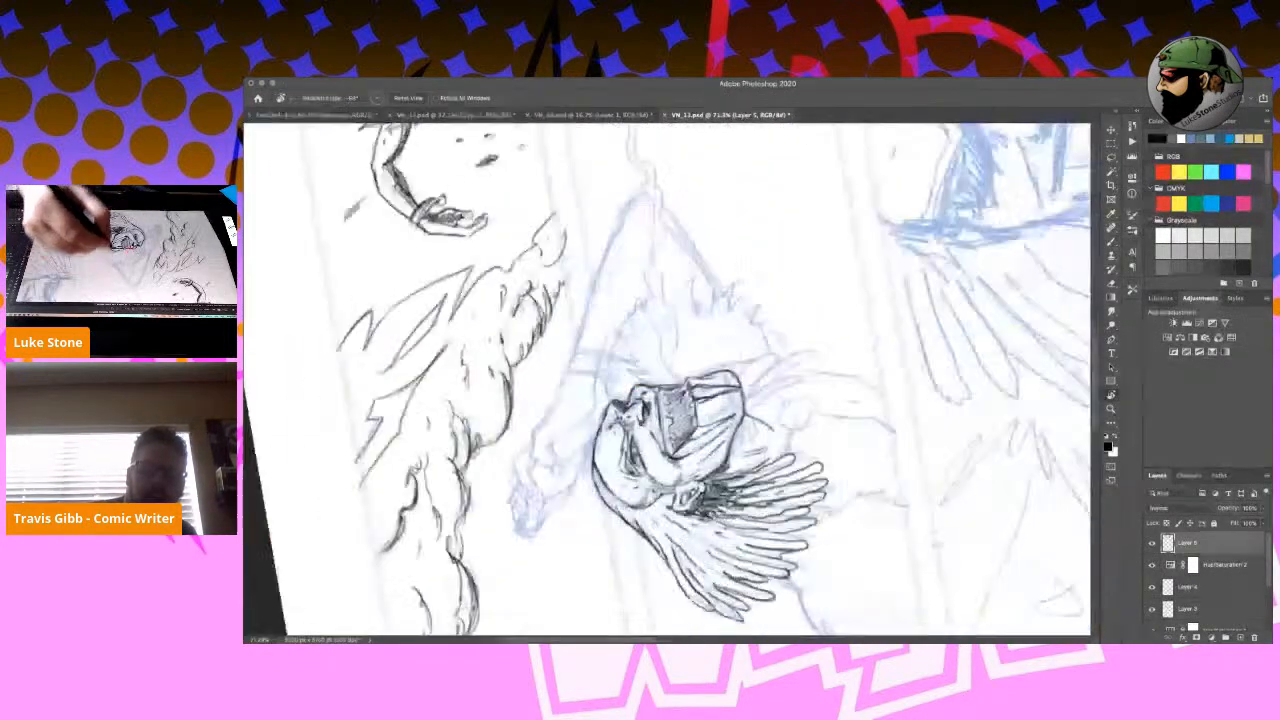
mouse_move(744, 418)
mouse_down()
mouse_move(726, 464)
mouse_move(750, 436)
mouse_move(738, 448)
mouse_move(779, 427)
mouse_move(810, 432)
mouse_up()
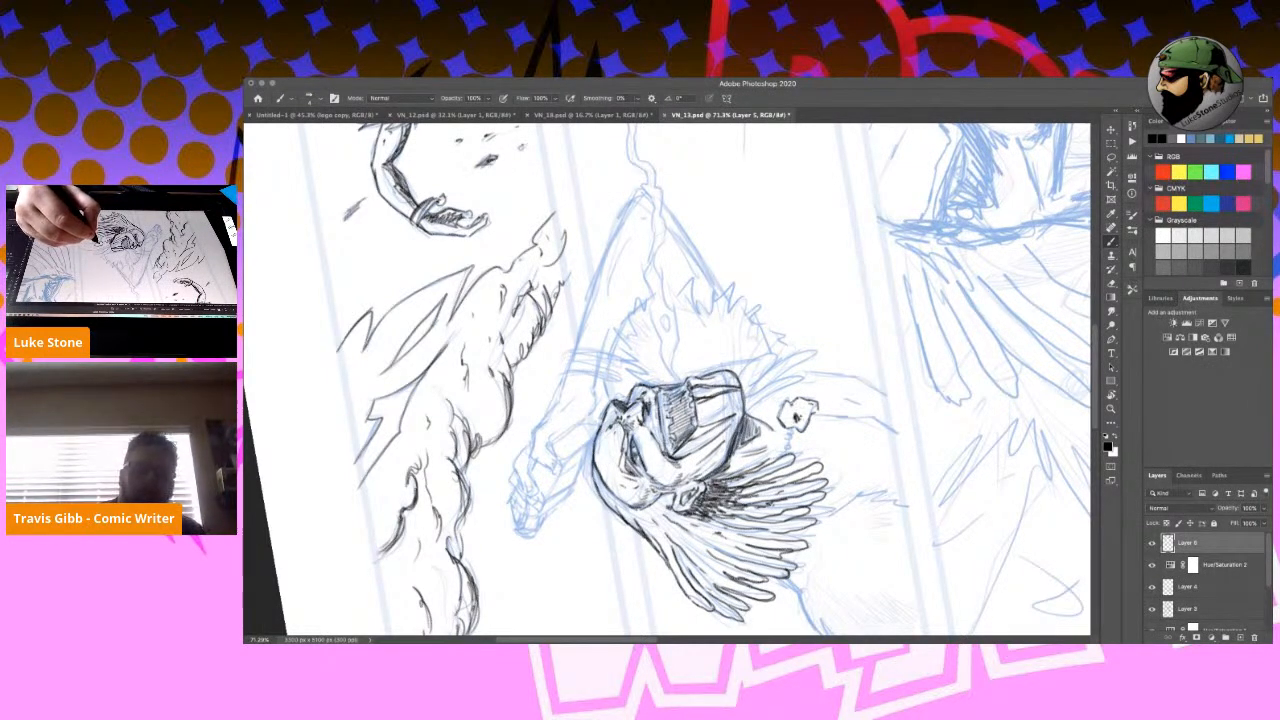
key(r)
drag(832, 305, 793, 509)
key(b)
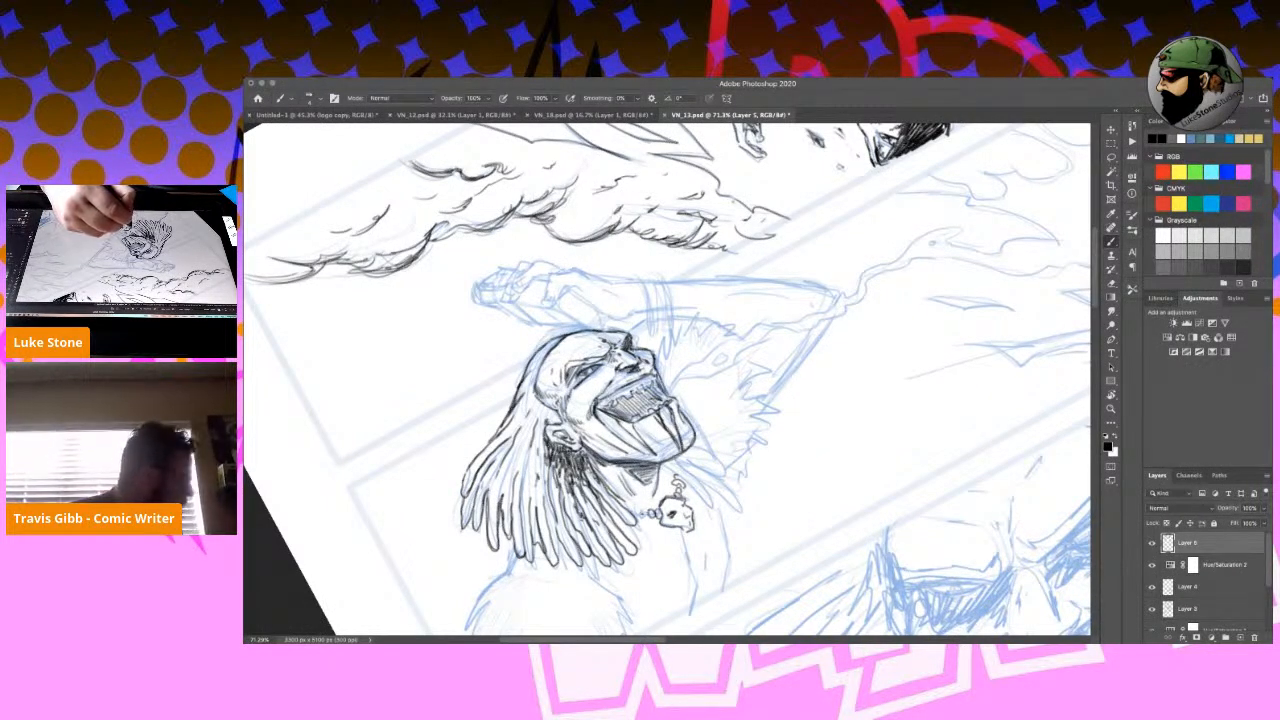
Draw the remaining necklace beads, the chest and torso contours, and the short dreadlocks hanging beyond the chin.
drag(636, 513, 696, 584)
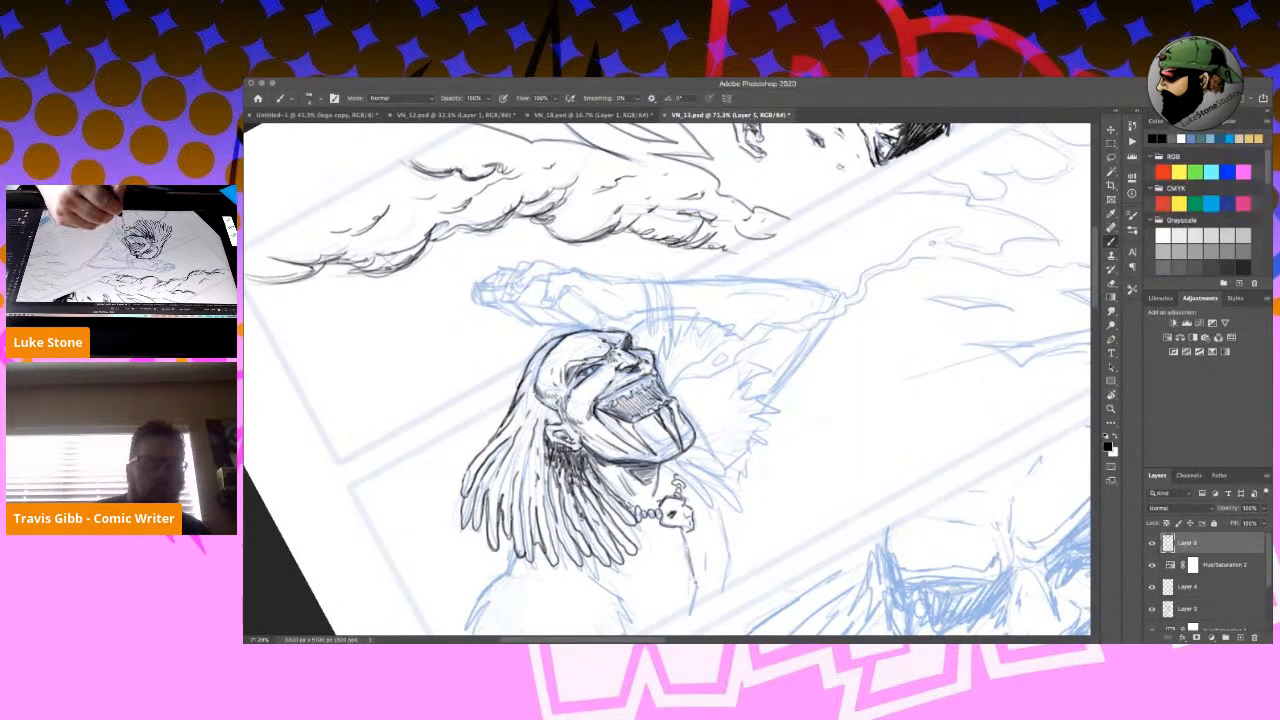
drag(716, 506, 732, 586)
mouse_move(660, 462)
mouse_down()
mouse_move(714, 510)
mouse_move(726, 498)
mouse_move(740, 510)
mouse_up()
mouse_move(700, 470)
mouse_down()
mouse_move(734, 498)
mouse_move(702, 468)
mouse_move(728, 486)
mouse_up()
mouse_move(694, 444)
mouse_down()
mouse_move(718, 466)
mouse_move(708, 454)
mouse_move(678, 471)
mouse_move(690, 488)
mouse_move(689, 449)
mouse_move(712, 471)
mouse_move(709, 453)
mouse_move(729, 542)
mouse_up()
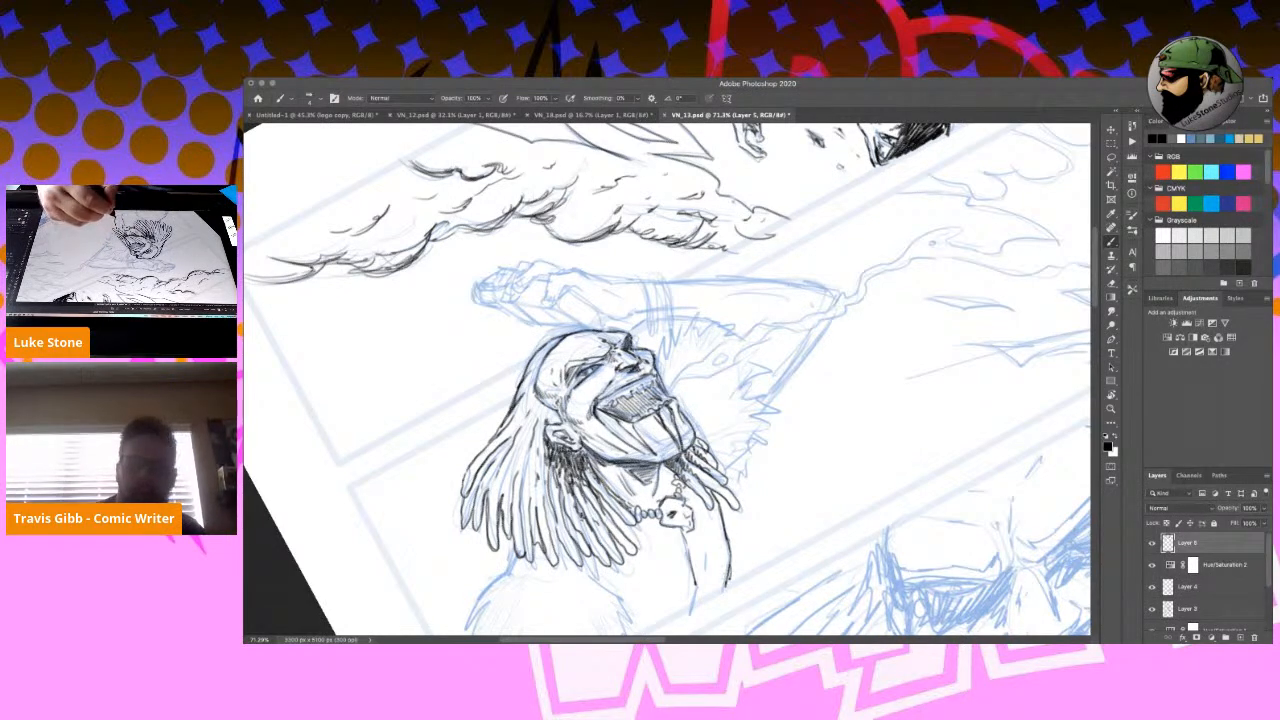
mouse_move(658, 600)
mouse_down()
mouse_move(683, 589)
mouse_move(697, 603)
mouse_up()
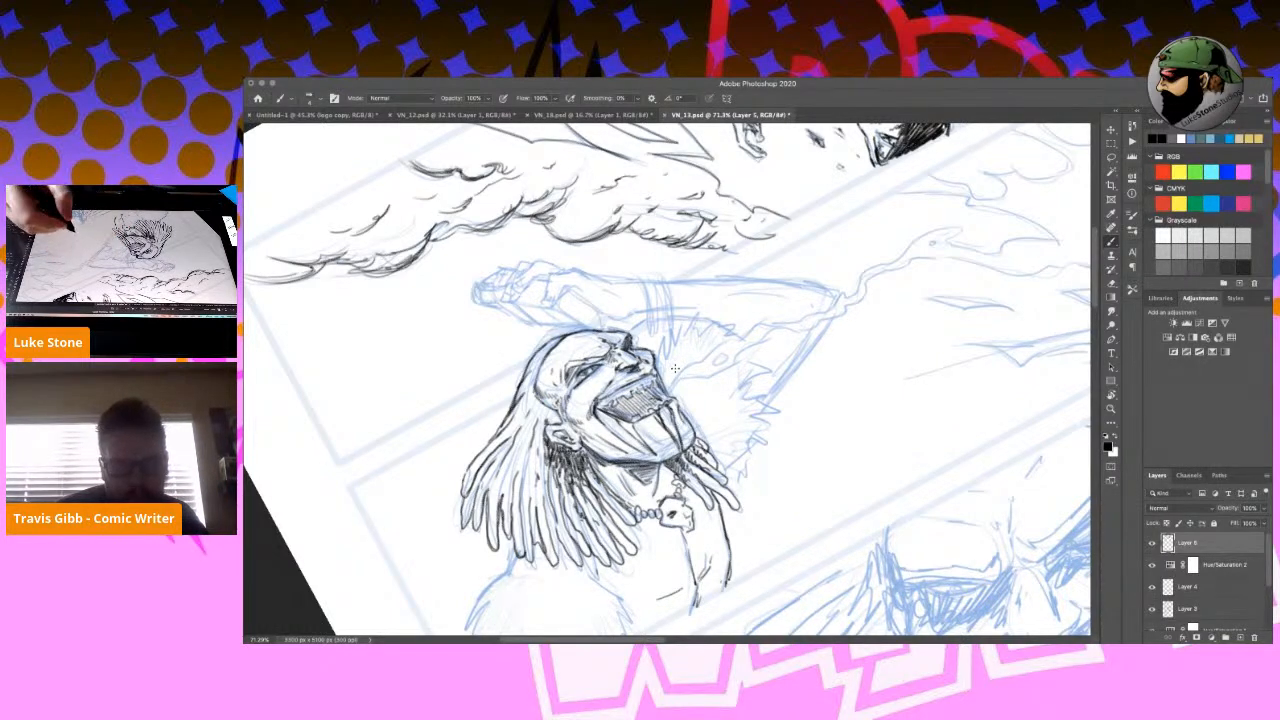
Start the wavy stream with a short stroke at the lips and remove the hatching inside the open mouth.
key(r)
drag(921, 442, 868, 304)
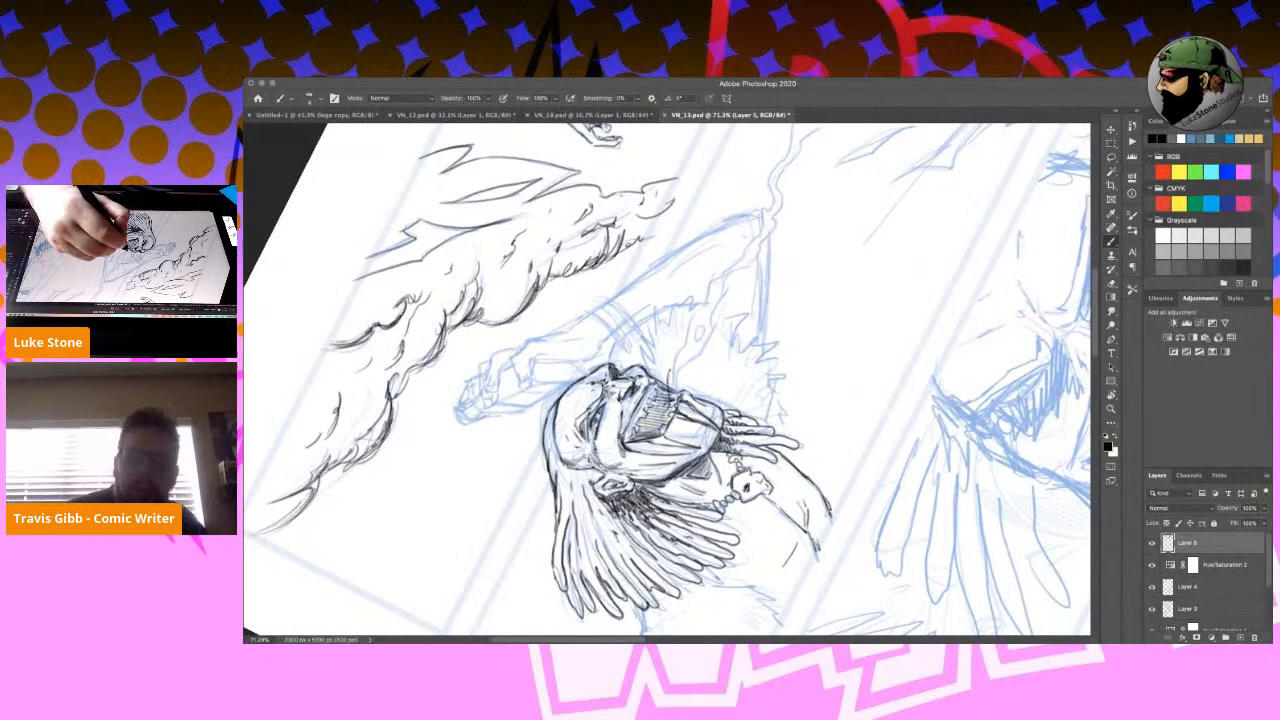
drag(678, 352, 670, 378)
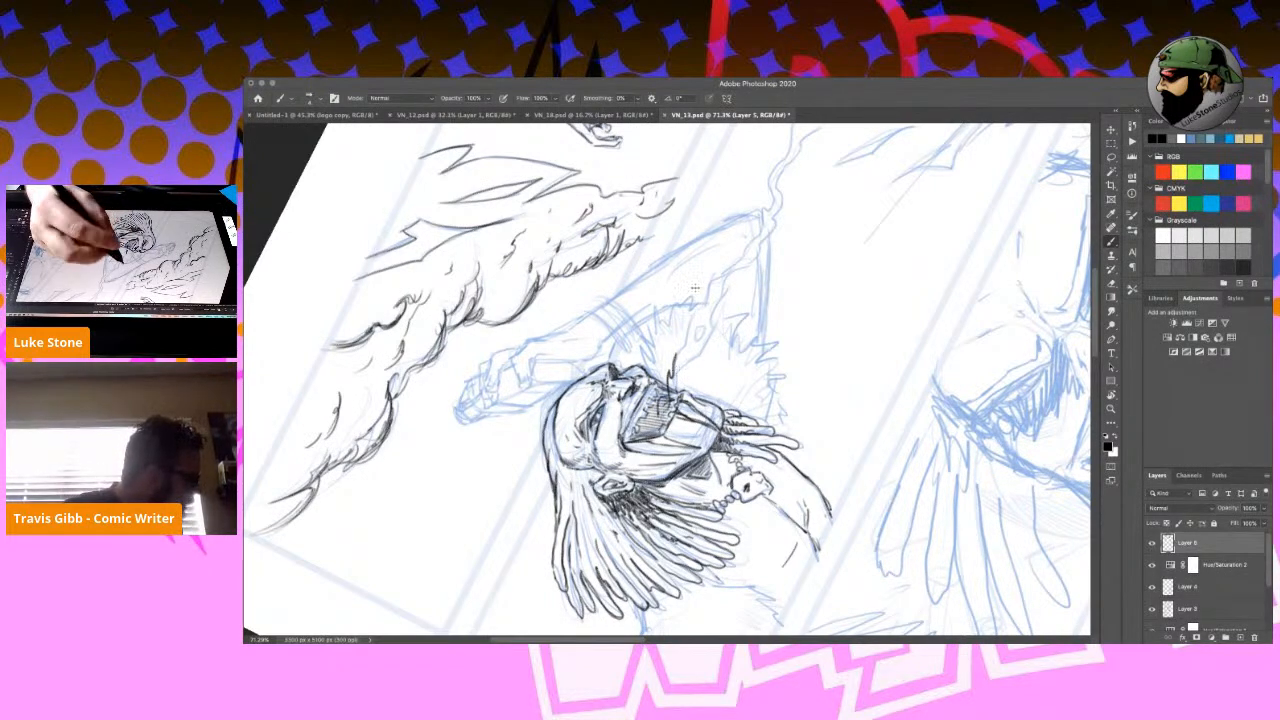
key(super+z)
key(super+z)
key(super+z)
key(super+z)
key(super+z)
key(super+z)
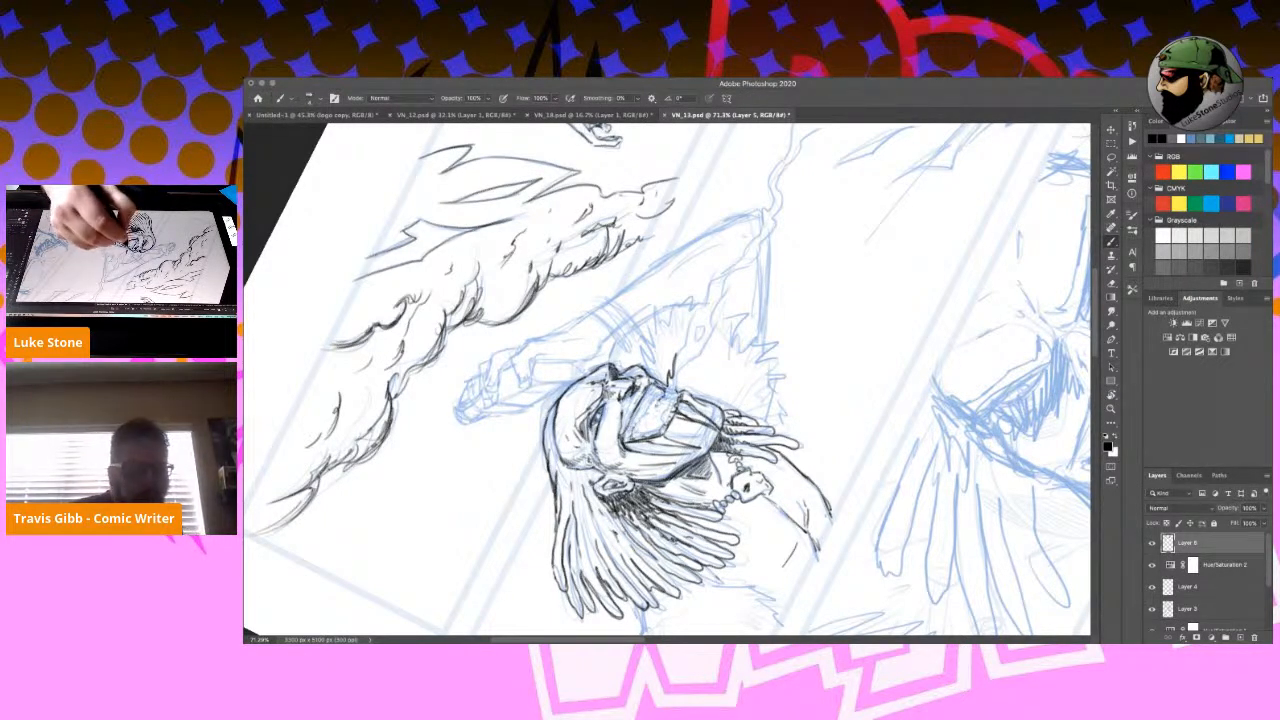
Draw the stream's first loops rising from the mouth, then define the individual teeth and darken the mouth corner around them.
mouse_move(667, 383)
mouse_down()
mouse_move(702, 310)
mouse_move(675, 398)
mouse_up()
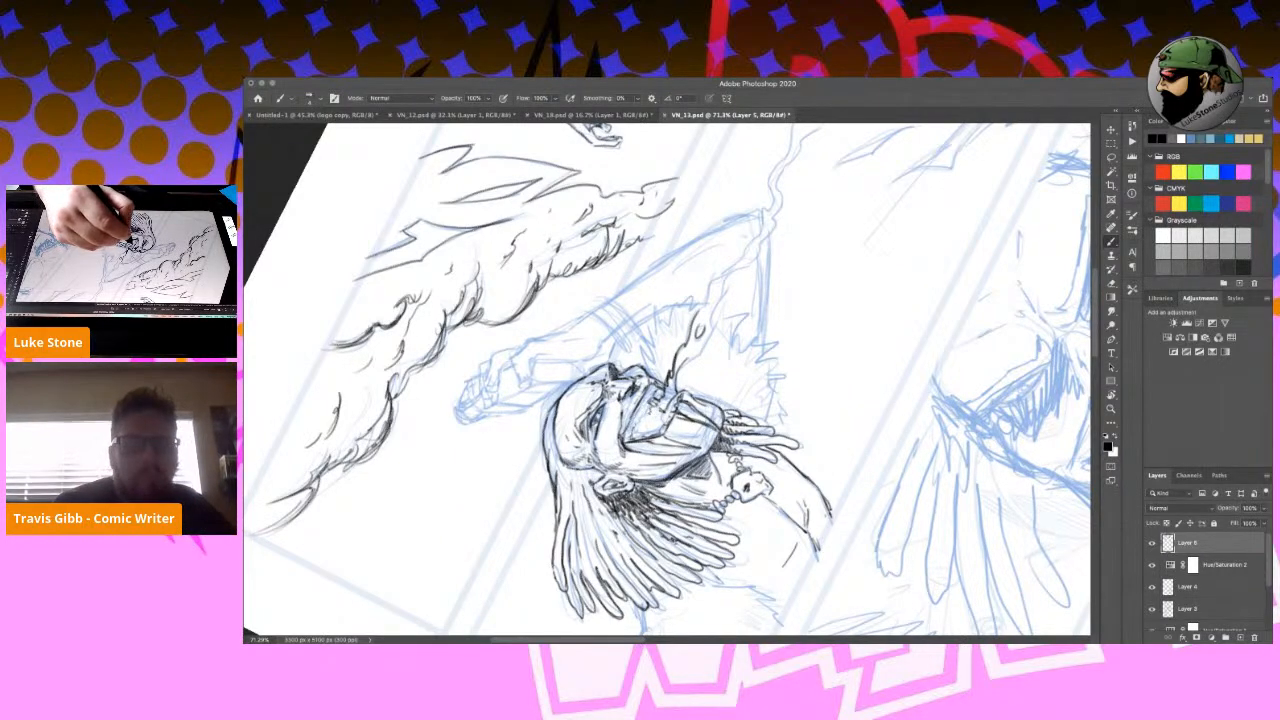
drag(648, 408, 654, 419)
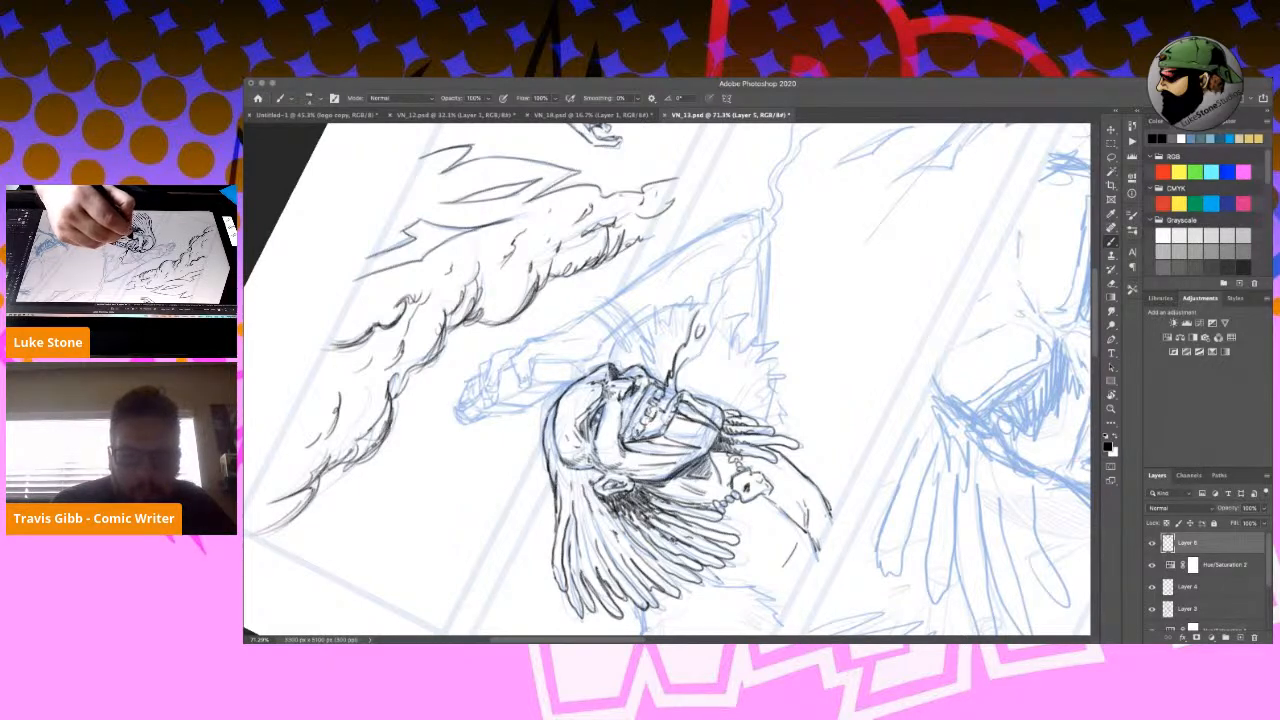
mouse_move(643, 425)
mouse_down()
mouse_move(658, 435)
mouse_move(674, 416)
mouse_move(666, 436)
mouse_up()
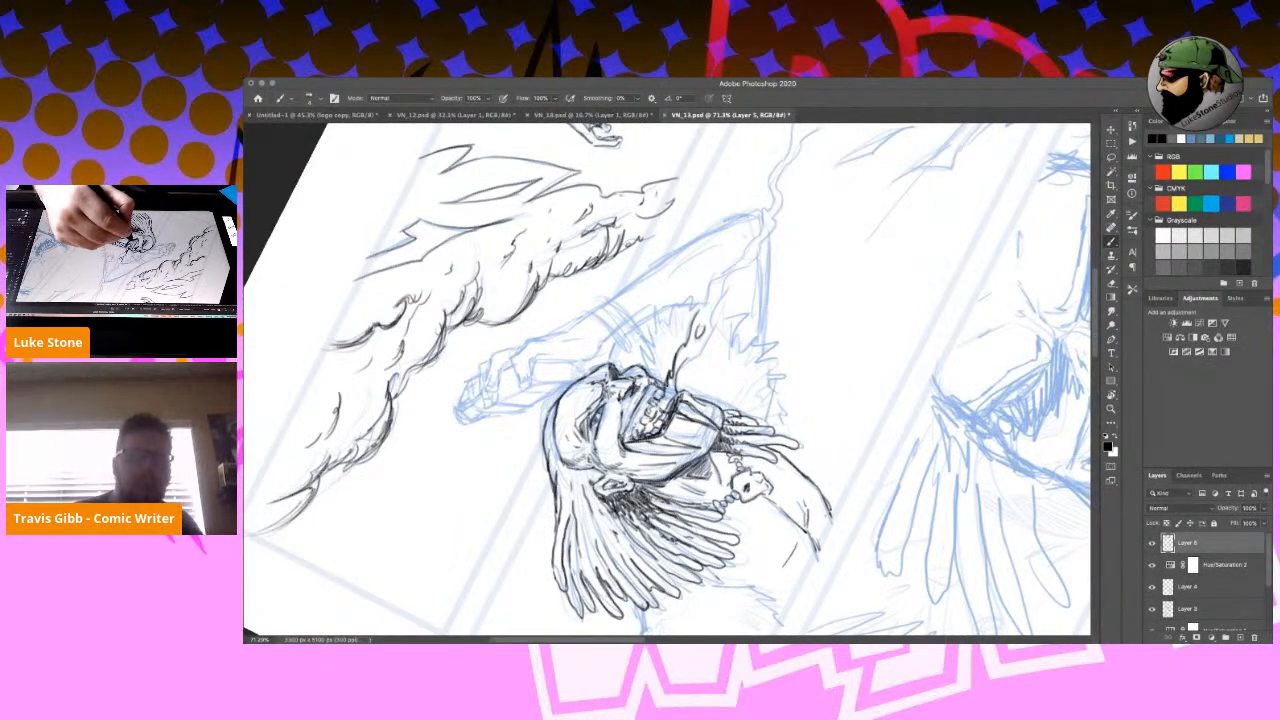
mouse_move(646, 424)
mouse_down()
mouse_move(650, 437)
mouse_move(660, 428)
mouse_up()
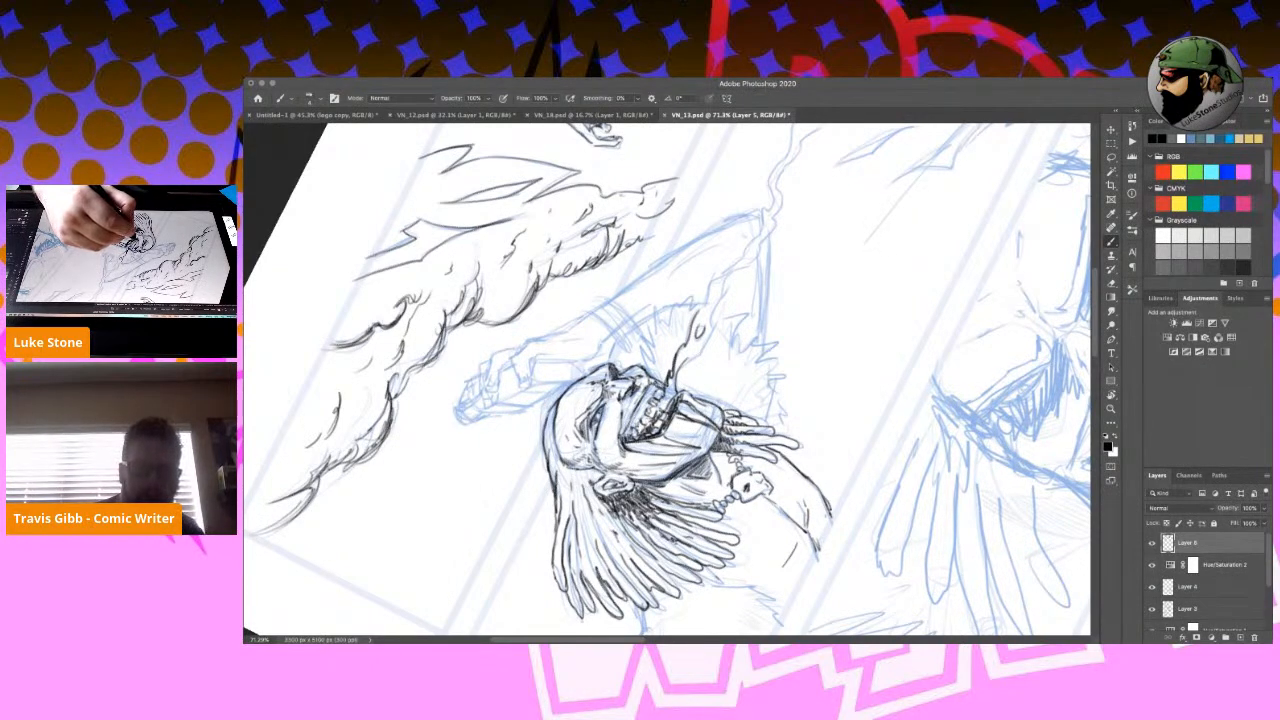
drag(636, 404, 625, 436)
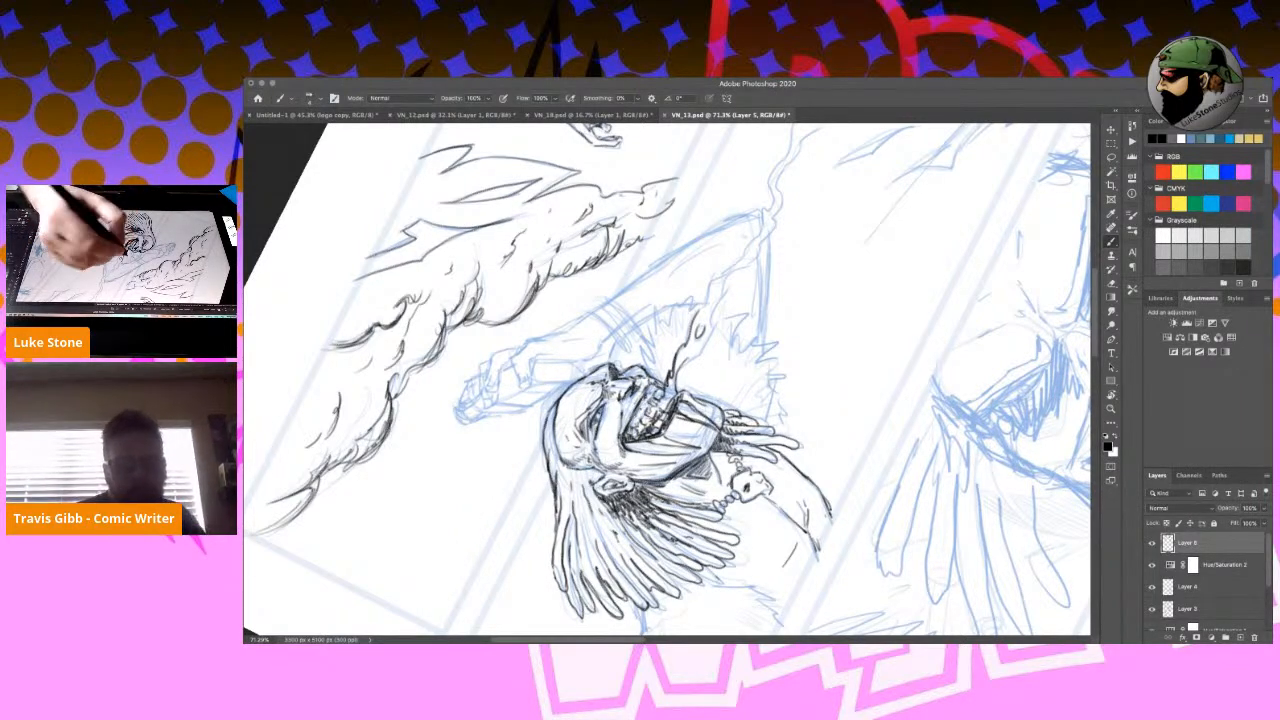
drag(637, 404, 627, 427)
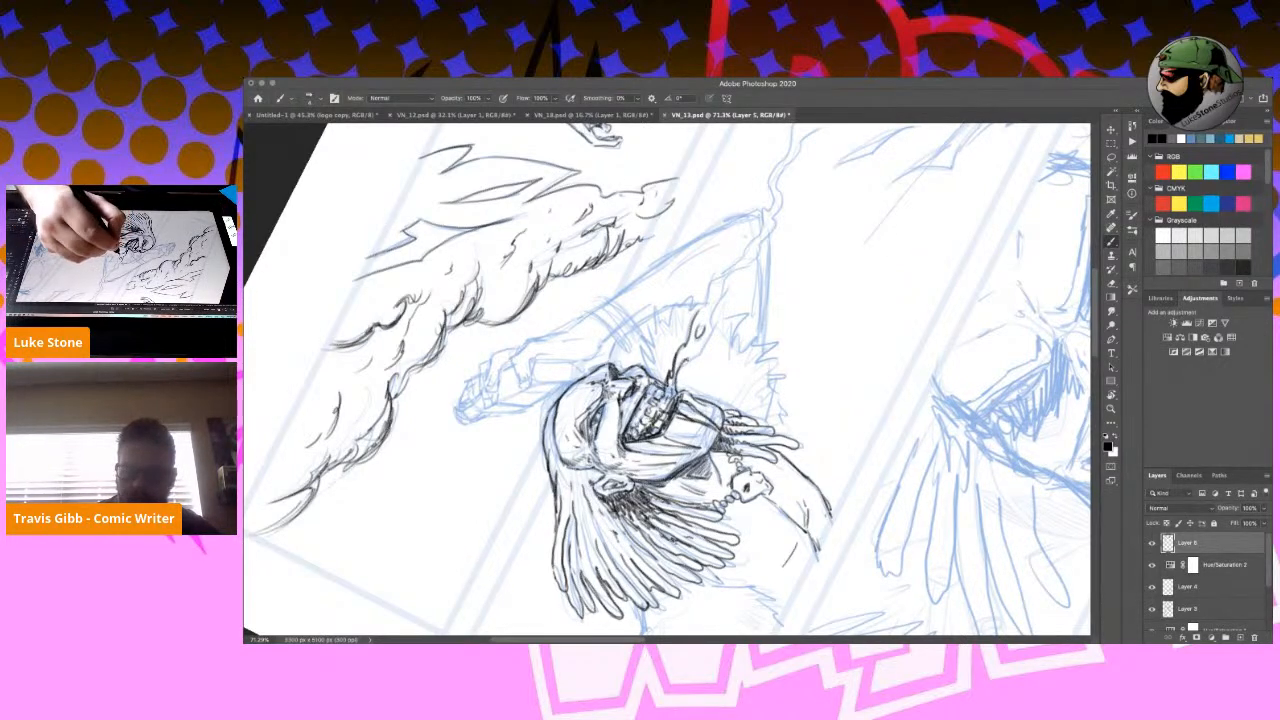
Extend both edges of the wavy stream from the mouth past the tip of the bent elbow.
mouse_move(712, 322)
mouse_down()
mouse_move(691, 357)
mouse_move(728, 278)
mouse_move(706, 305)
mouse_move(709, 293)
mouse_move(735, 264)
mouse_up()
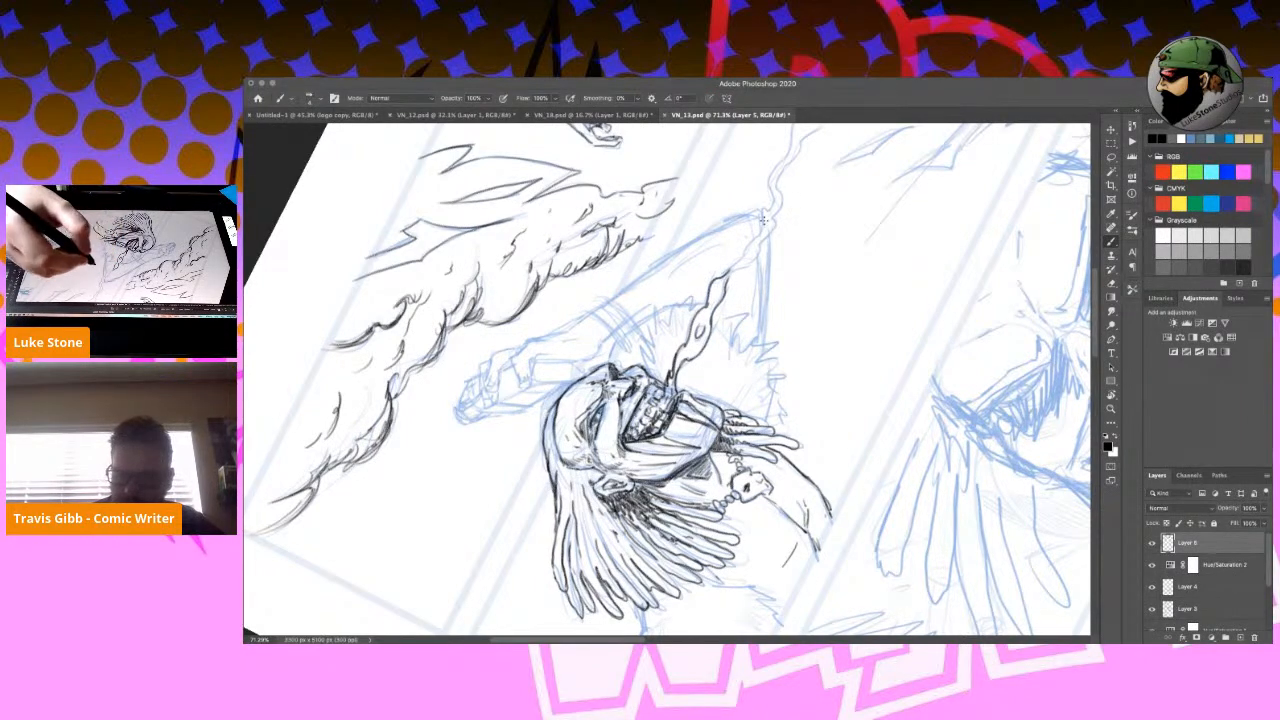
key(r)
mouse_move(876, 229)
mouse_down()
mouse_move(921, 350)
mouse_move(670, 537)
mouse_up()
key(b)
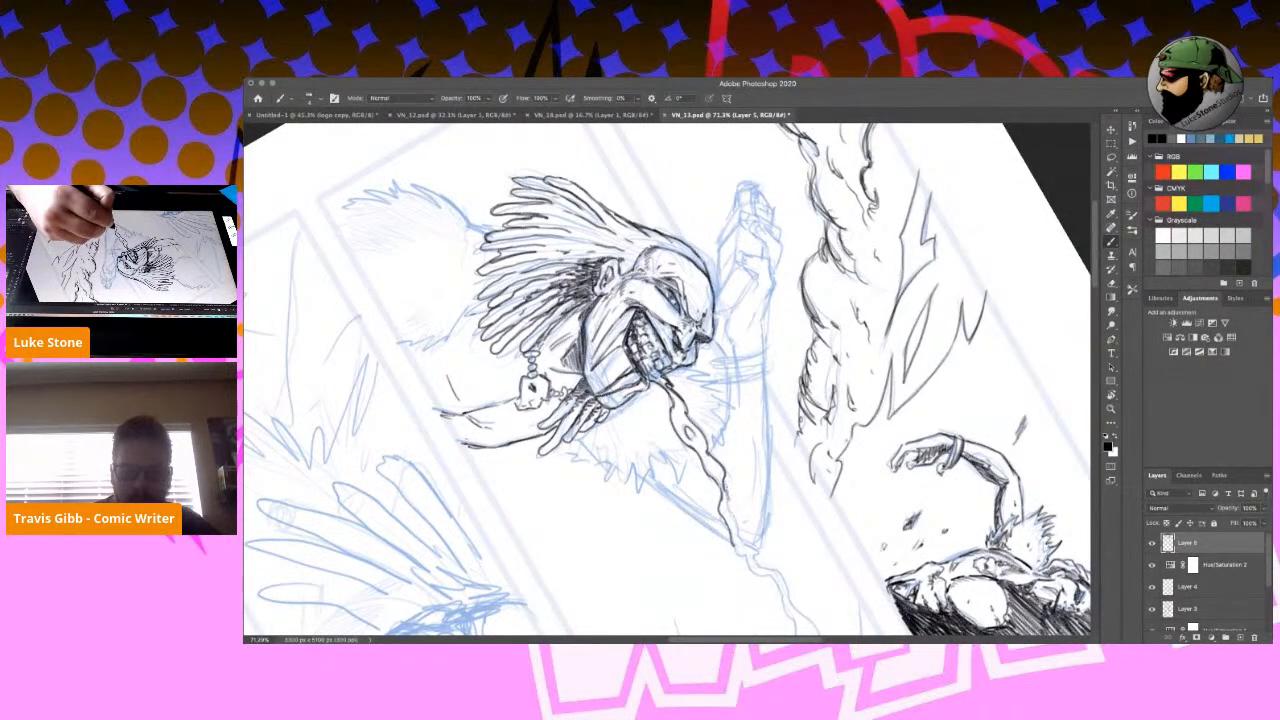
drag(752, 549, 757, 564)
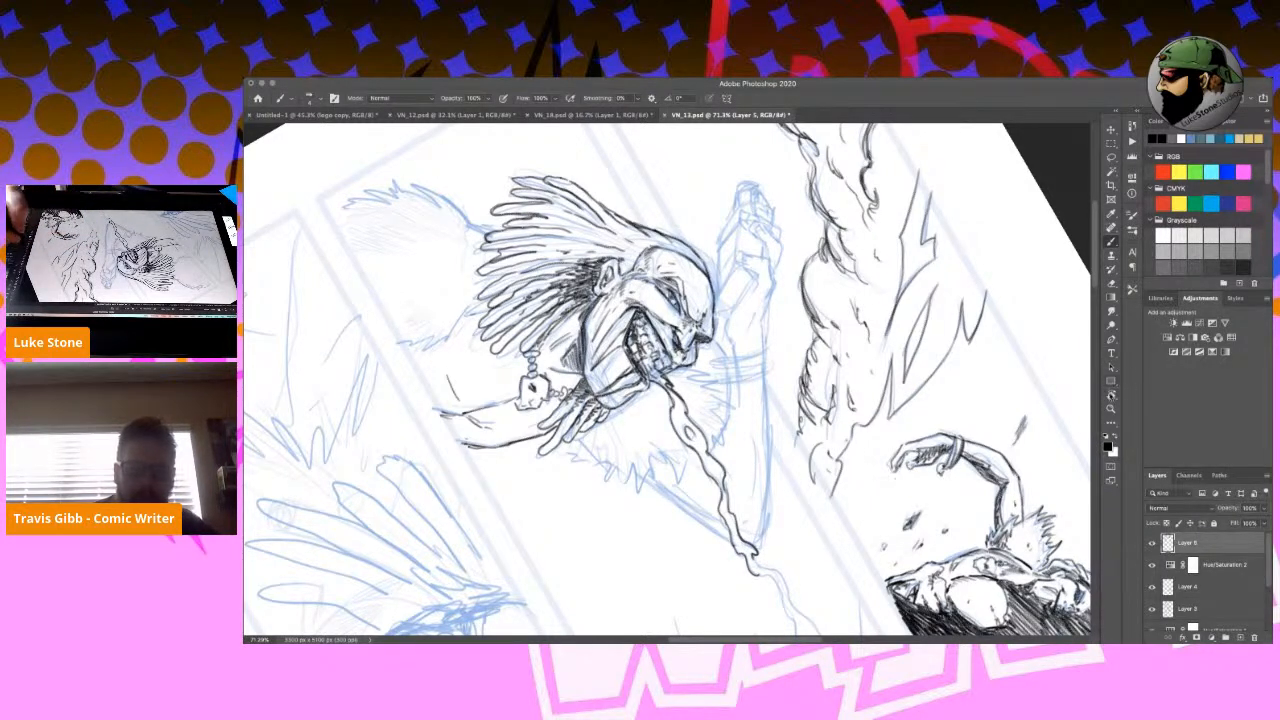
Carry the stream to its small rounded tip and outline the first flame-like lobes spreading out toward the panel border.
click(1111, 396)
drag(848, 530, 722, 275)
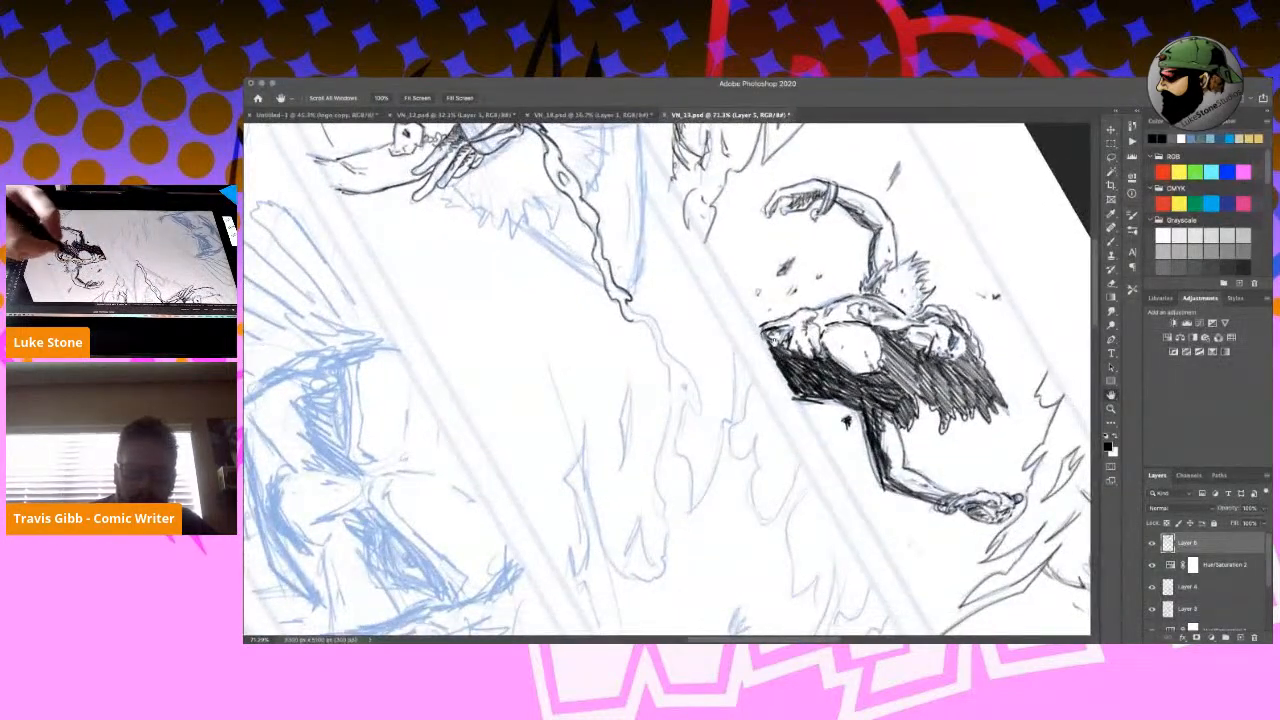
key(b)
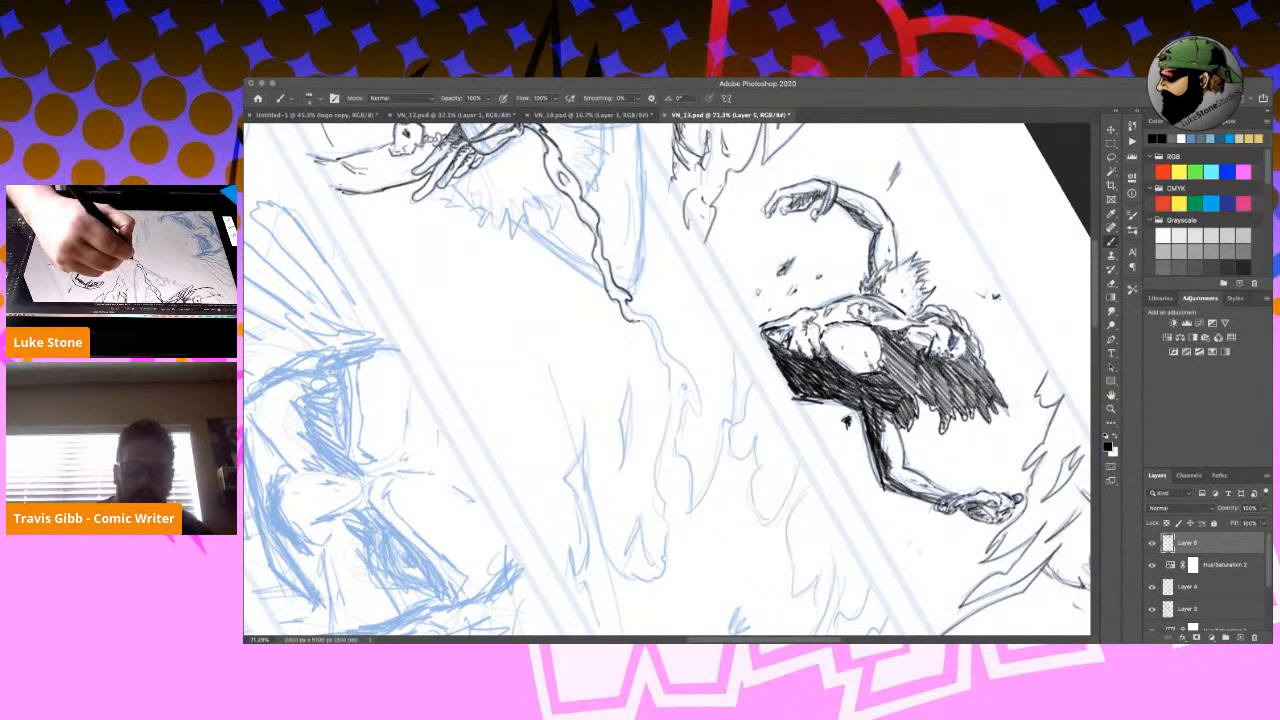
mouse_move(627, 306)
mouse_down()
mouse_move(674, 357)
mouse_move(700, 418)
mouse_up()
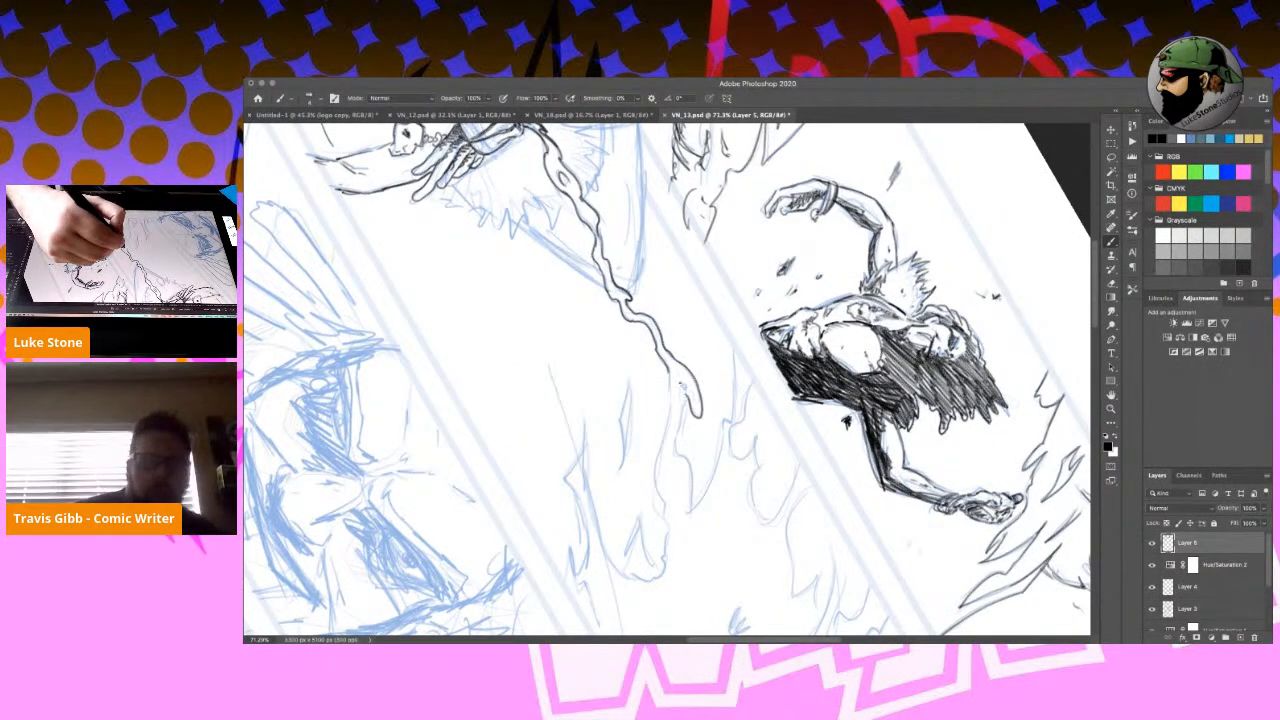
drag(667, 371, 657, 510)
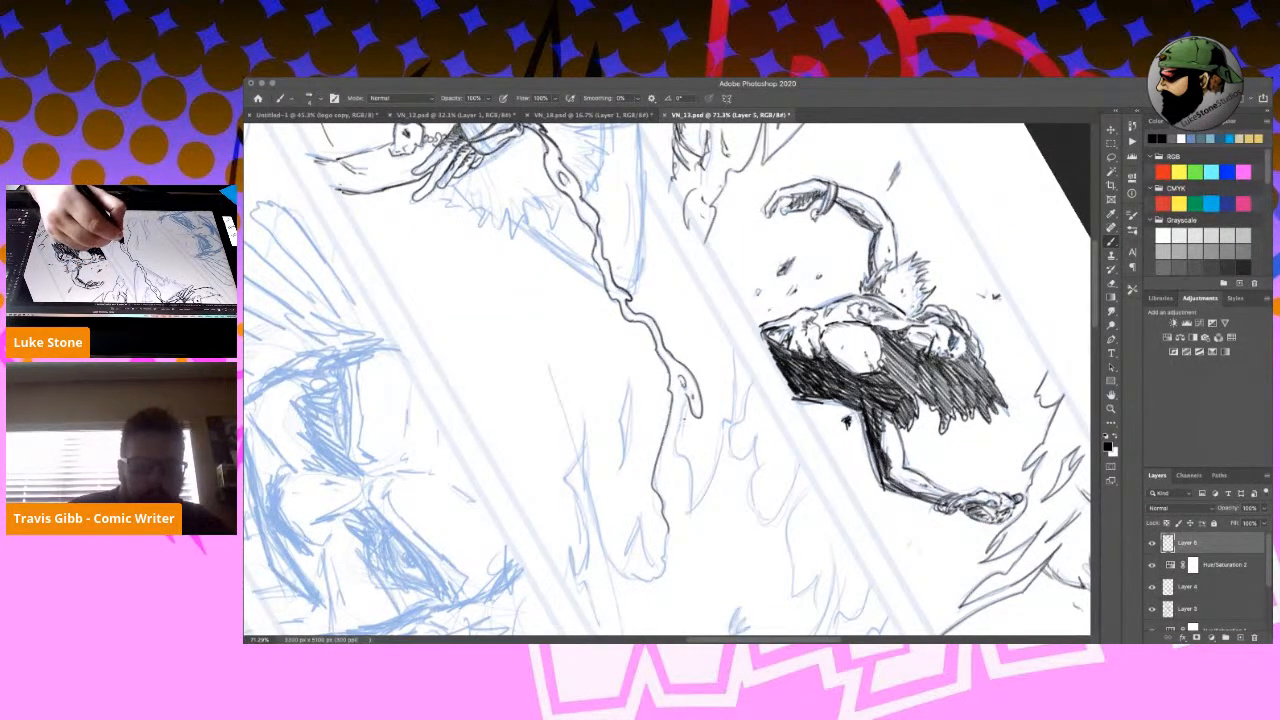
mouse_move(684, 402)
mouse_down()
mouse_move(690, 502)
mouse_move(712, 478)
mouse_move(722, 420)
mouse_up()
mouse_move(734, 364)
mouse_down()
mouse_move(734, 456)
mouse_move(757, 424)
mouse_move(766, 521)
mouse_move(797, 460)
mouse_up()
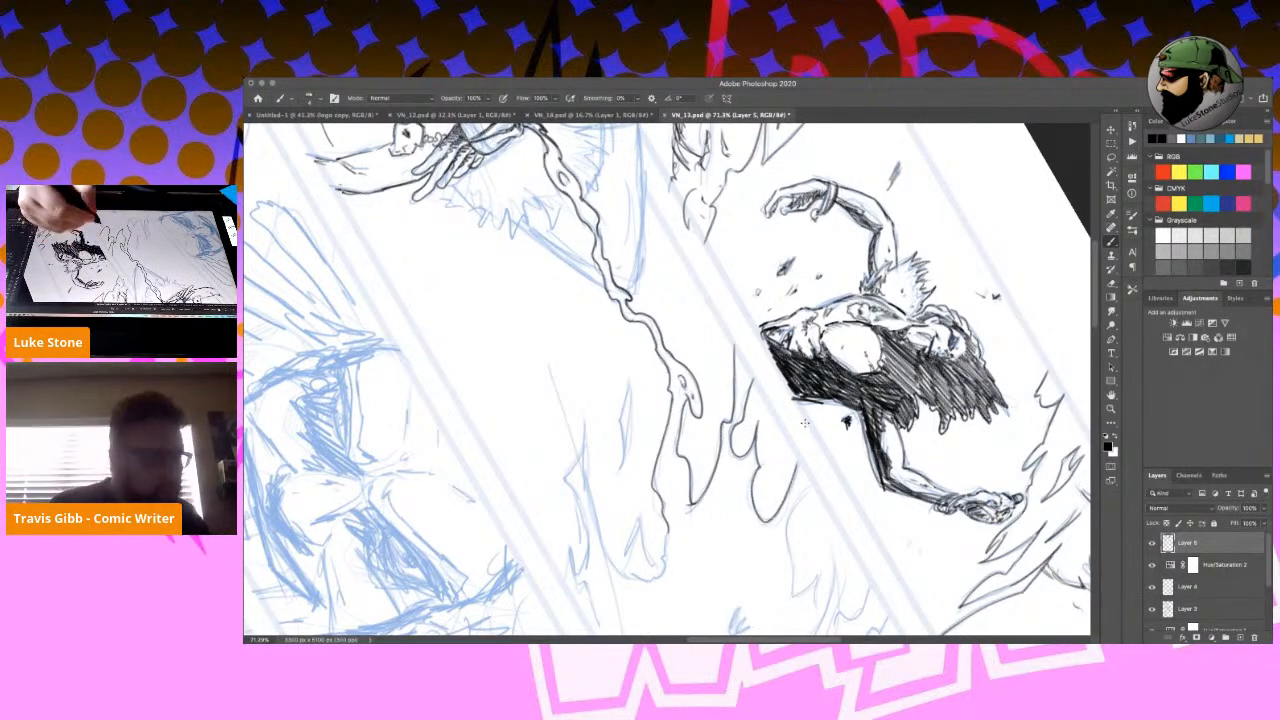
Draw the narrow inner sliver, the pointed and rounded lower tongues, and another drooping lobe of the flame-like mass.
drag(631, 373, 621, 465)
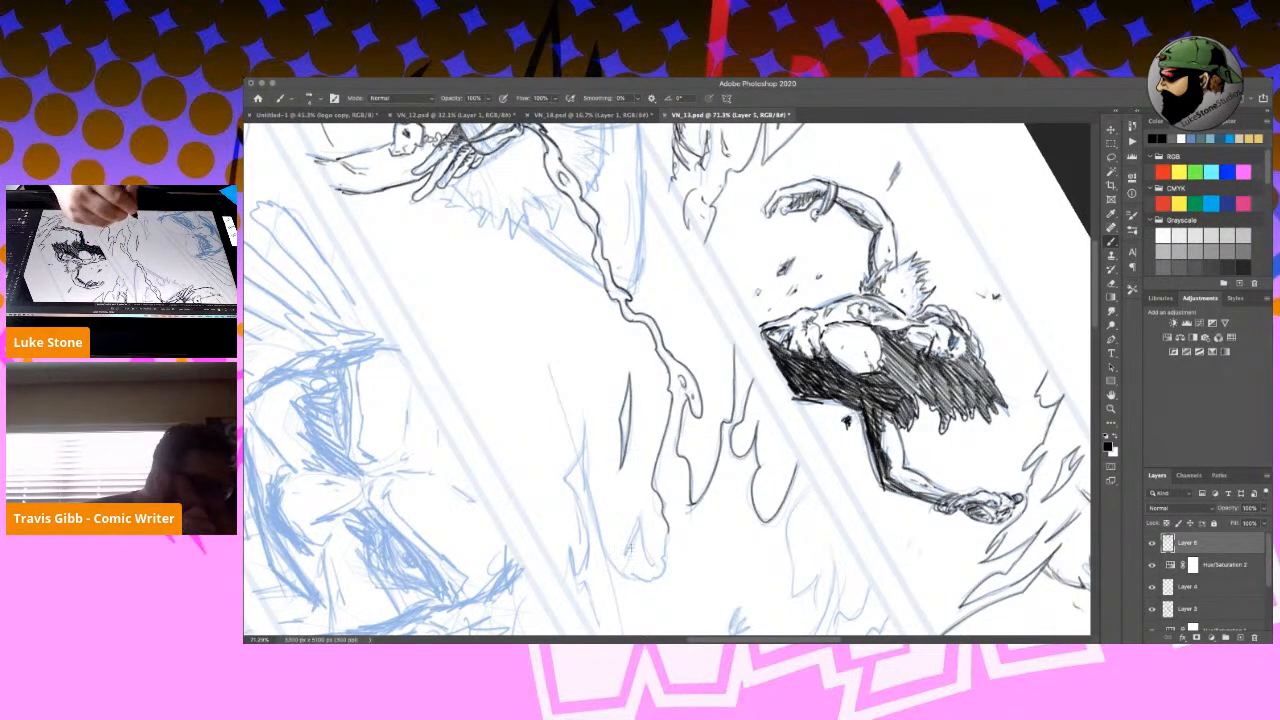
mouse_move(616, 568)
mouse_down()
mouse_move(638, 516)
mouse_move(664, 569)
mouse_up()
mouse_move(584, 415)
mouse_down()
mouse_move(580, 476)
mouse_move(580, 445)
mouse_move(648, 487)
mouse_move(585, 453)
mouse_move(578, 492)
mouse_move(608, 557)
mouse_move(591, 592)
mouse_up()
key(r)
key(b)
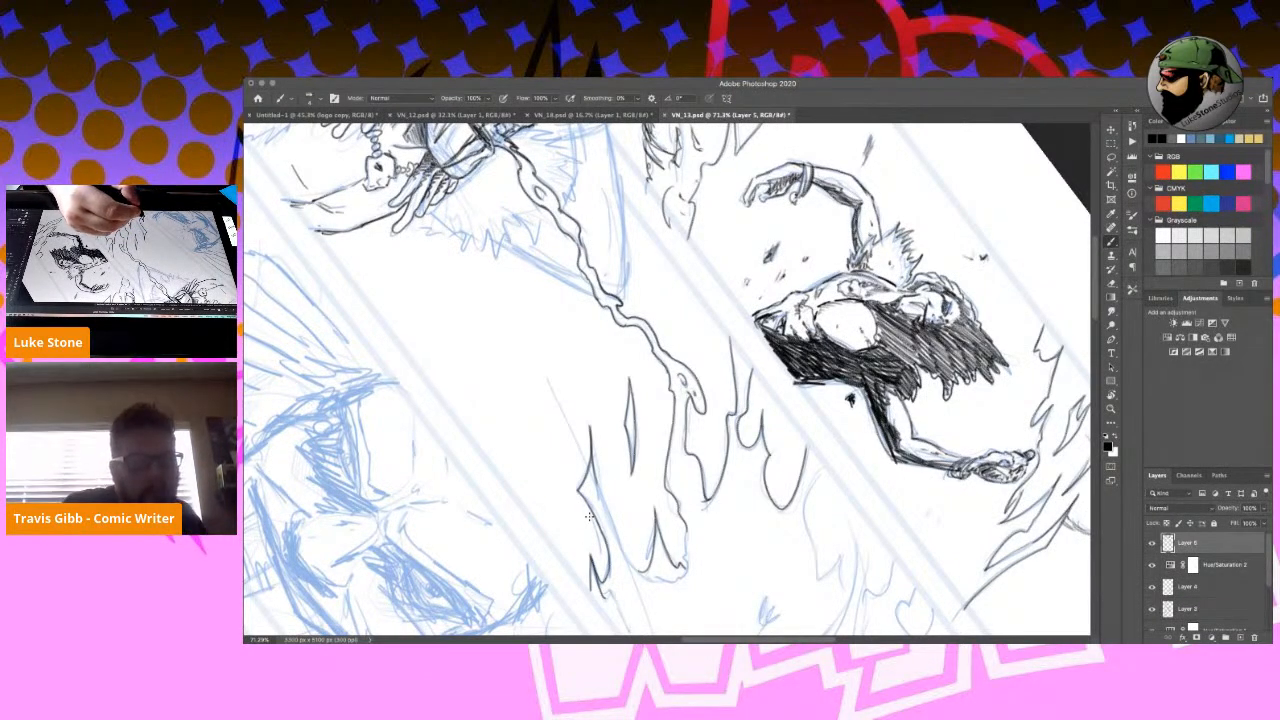
drag(596, 474, 625, 558)
mouse_move(625, 558)
mouse_down()
mouse_move(650, 578)
mouse_move(683, 566)
mouse_move(686, 546)
mouse_up()
mouse_move(830, 464)
mouse_down()
mouse_move(812, 552)
mouse_move(850, 596)
mouse_up()
drag(848, 519, 852, 598)
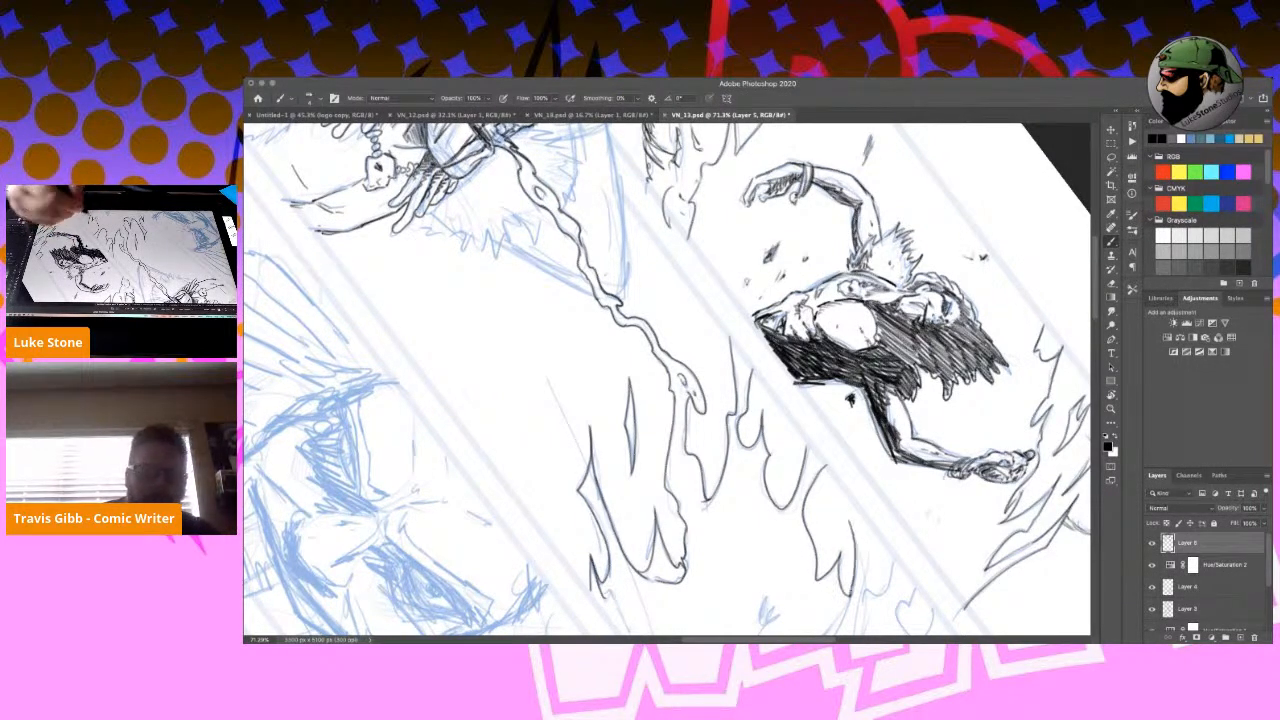
Outline the far end of the flame-like mass with its overlapping pointed edges, large rounded bulge and jagged tail reaching the panel border.
key(r)
drag(1003, 490, 1003, 256)
key(b)
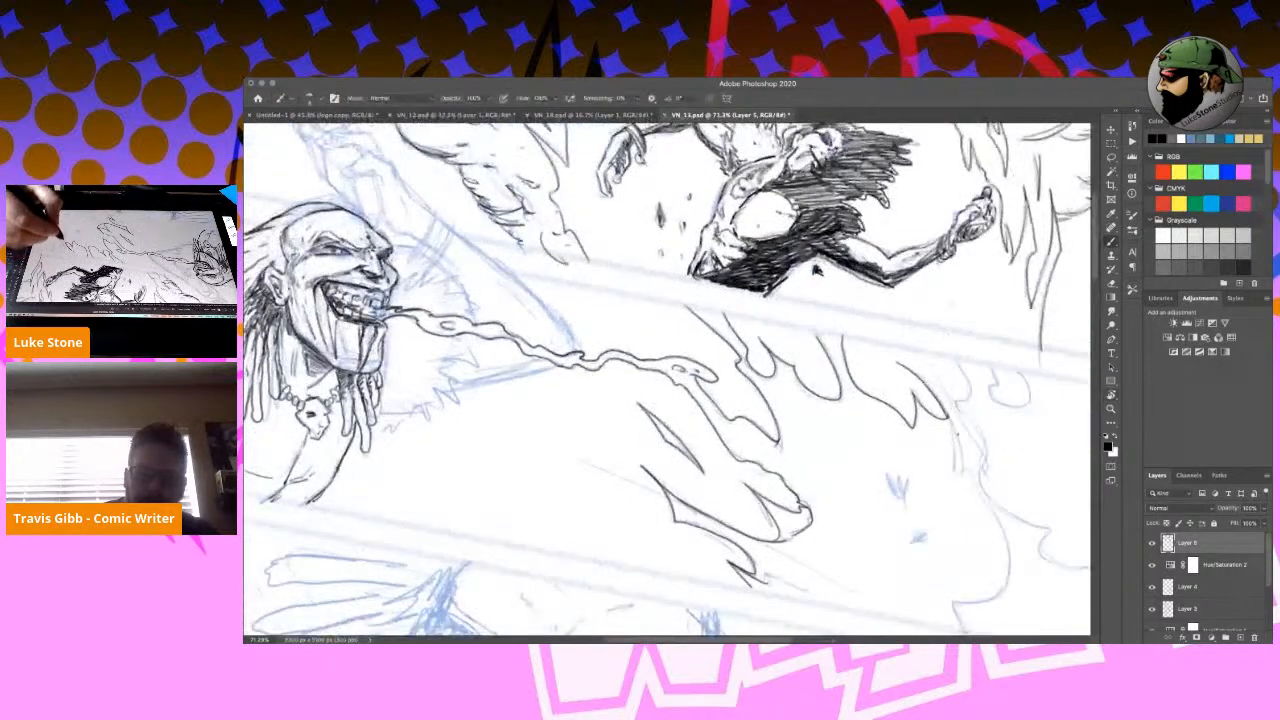
drag(944, 414, 970, 480)
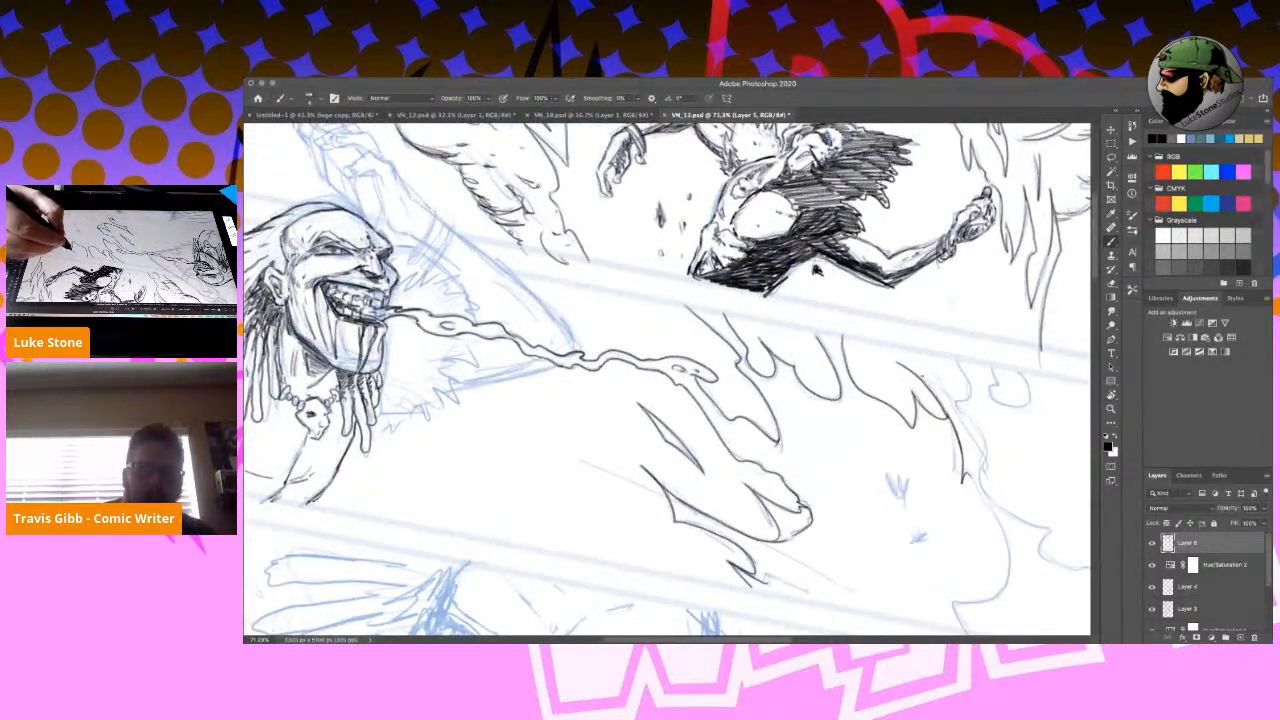
mouse_move(902, 367)
mouse_down()
mouse_move(956, 408)
mouse_move(990, 466)
mouse_up()
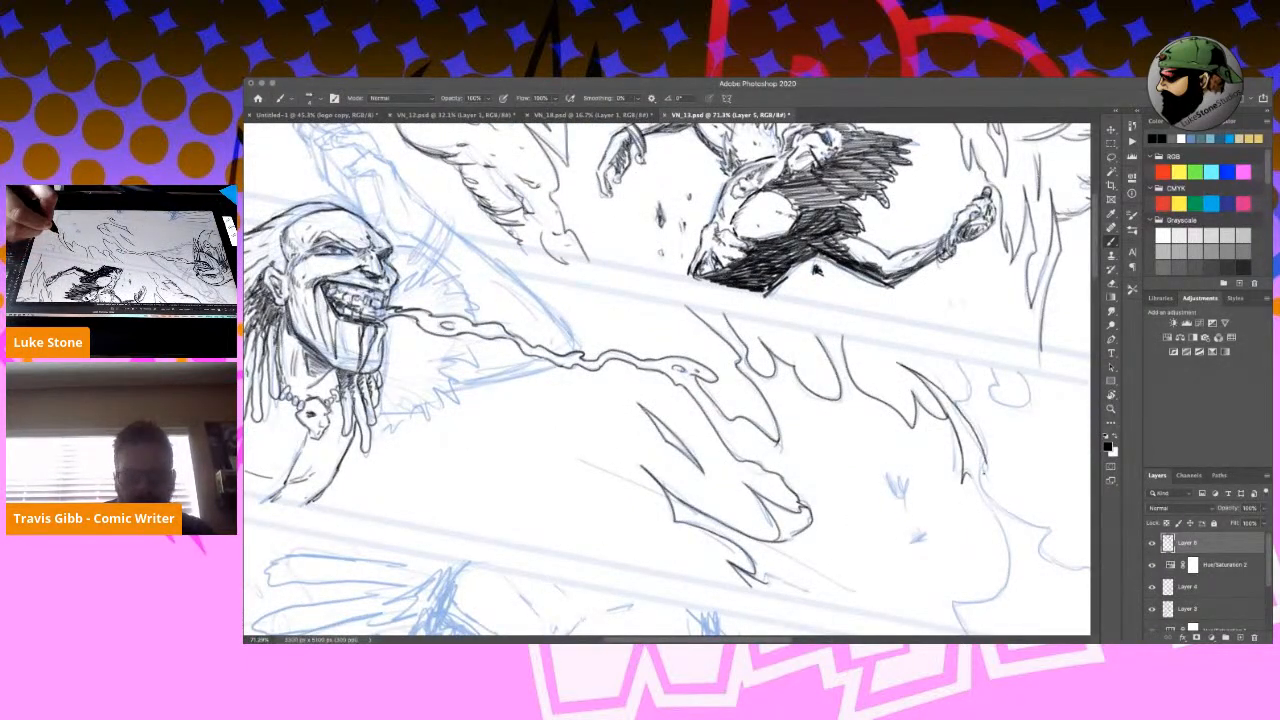
key(space)
mouse_move(1000, 486)
mouse_down()
mouse_move(830, 346)
mouse_move(668, 258)
mouse_up()
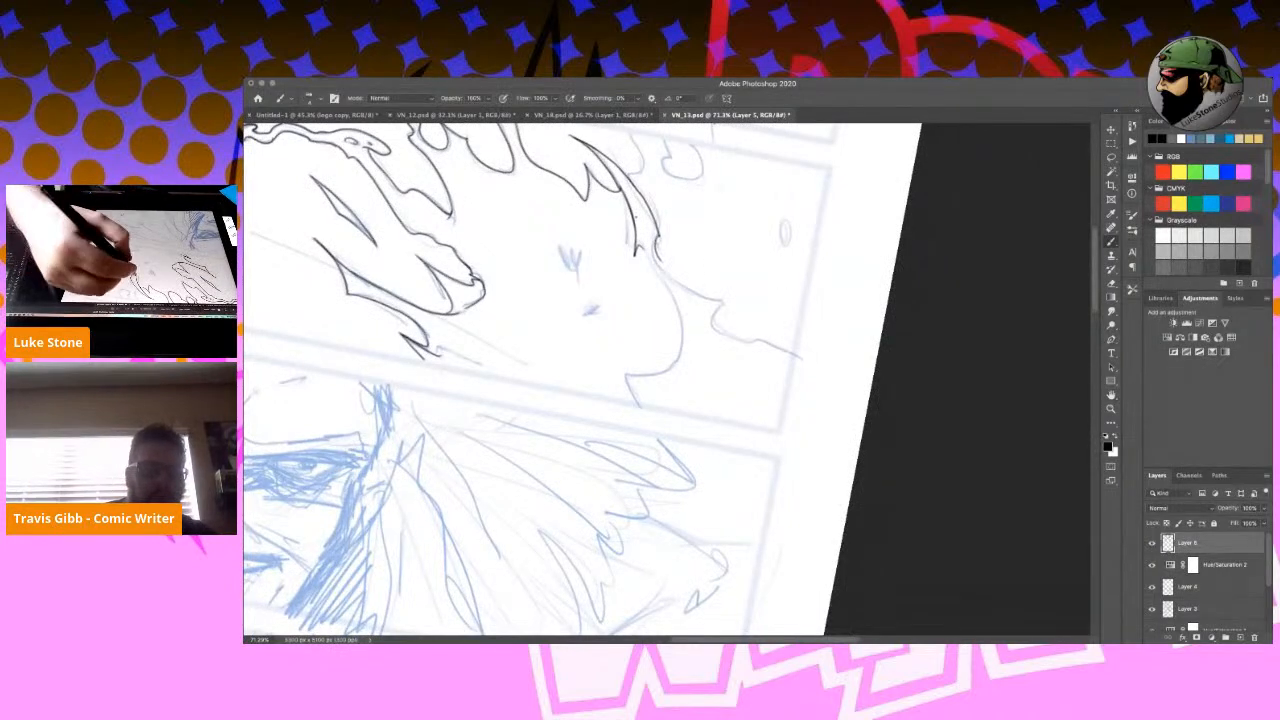
mouse_move(645, 253)
mouse_down()
mouse_move(681, 336)
mouse_move(675, 366)
mouse_move(624, 378)
mouse_up()
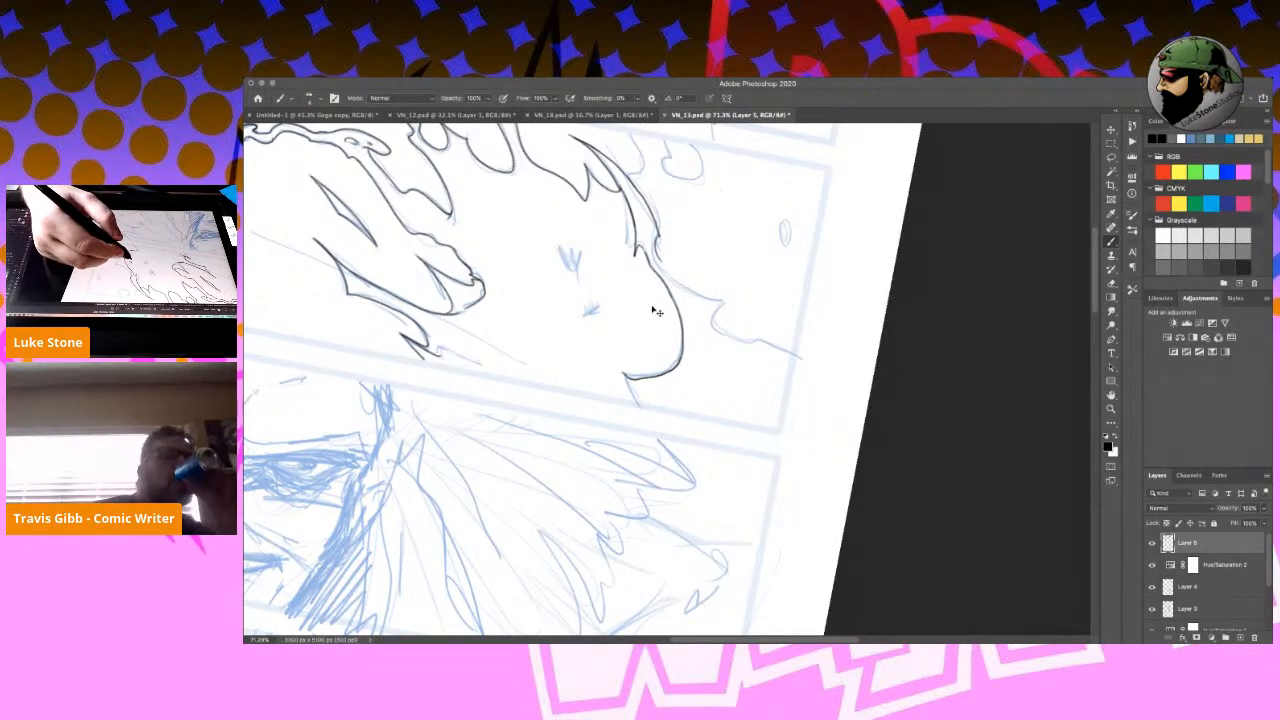
key(ctrl+z)
mouse_move(677, 300)
mouse_down()
mouse_move(667, 368)
mouse_move(618, 364)
mouse_move(652, 371)
mouse_move(673, 350)
mouse_move(646, 408)
mouse_up()
mouse_move(662, 270)
mouse_down()
mouse_move(724, 302)
mouse_move(721, 337)
mouse_move(717, 320)
mouse_move(801, 360)
mouse_up()
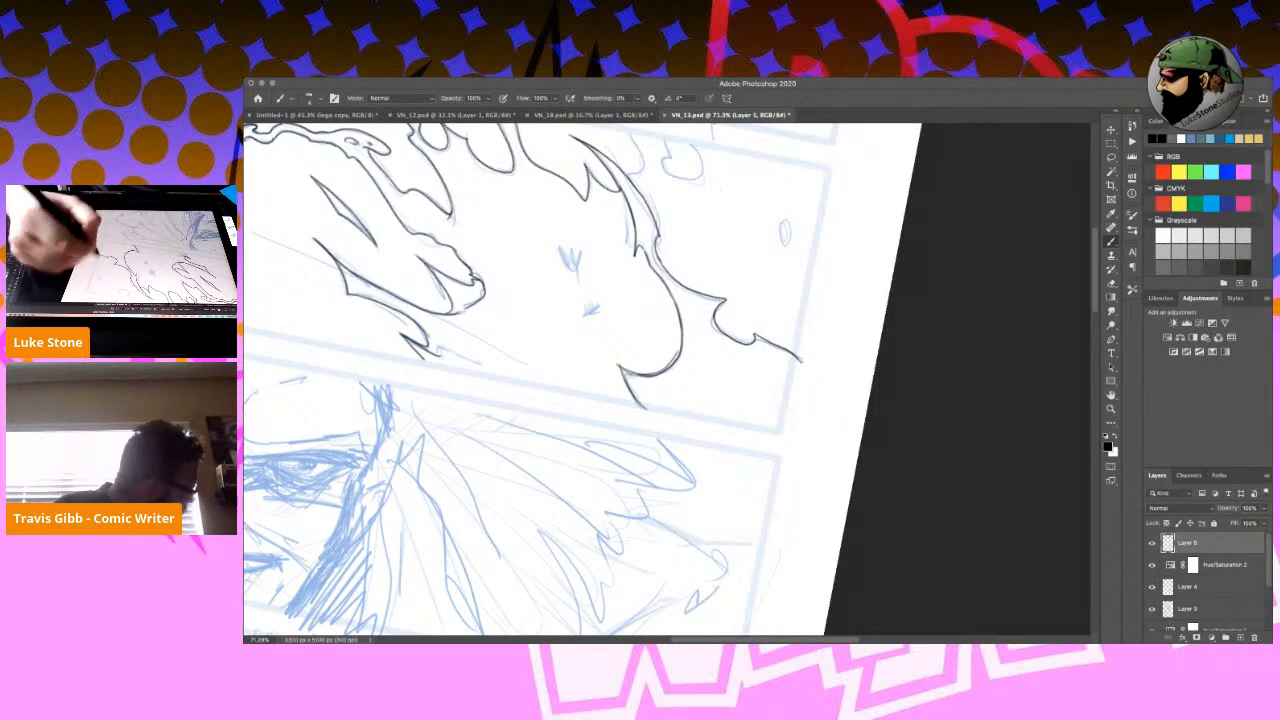
Add the loose oval droplets, the small dark marks inside the flame-like mass, and its two trailing lower edge lines.
drag(784, 220, 782, 224)
mouse_move(664, 150)
mouse_down()
mouse_move(700, 178)
mouse_move(692, 142)
mouse_up()
drag(602, 142, 630, 178)
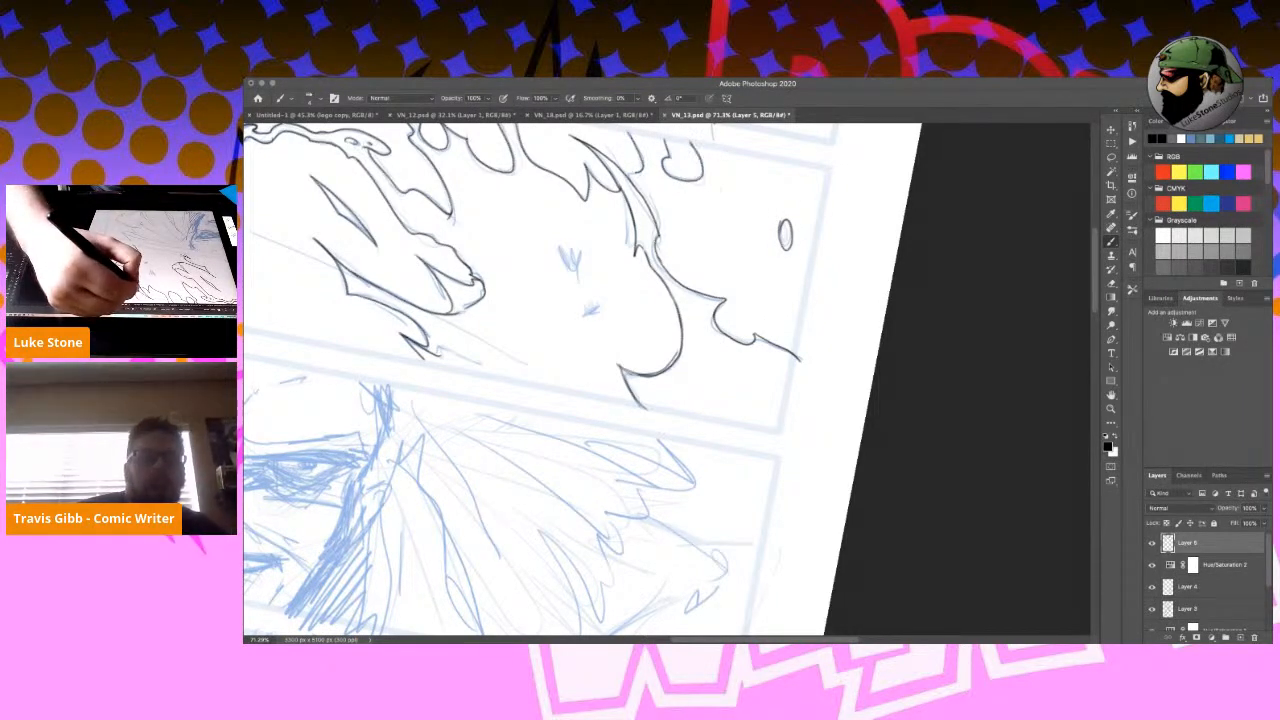
drag(560, 250, 572, 271)
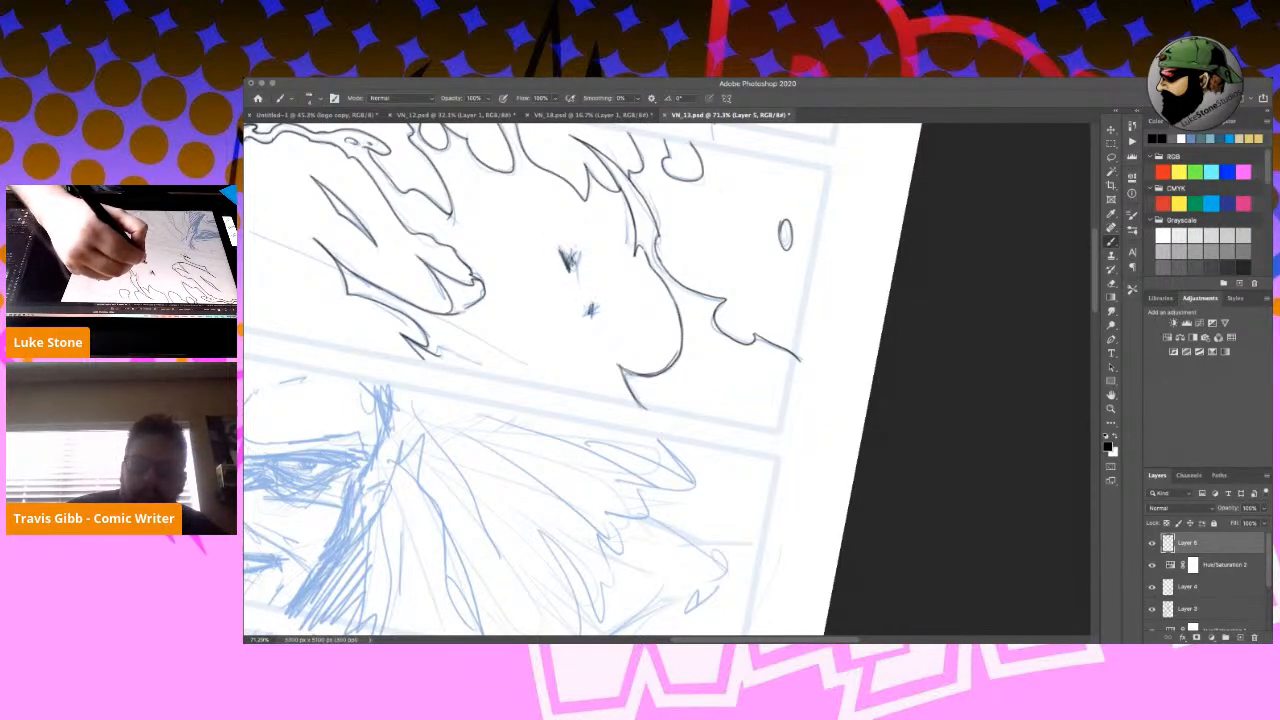
drag(440, 352, 494, 378)
drag(456, 328, 540, 378)
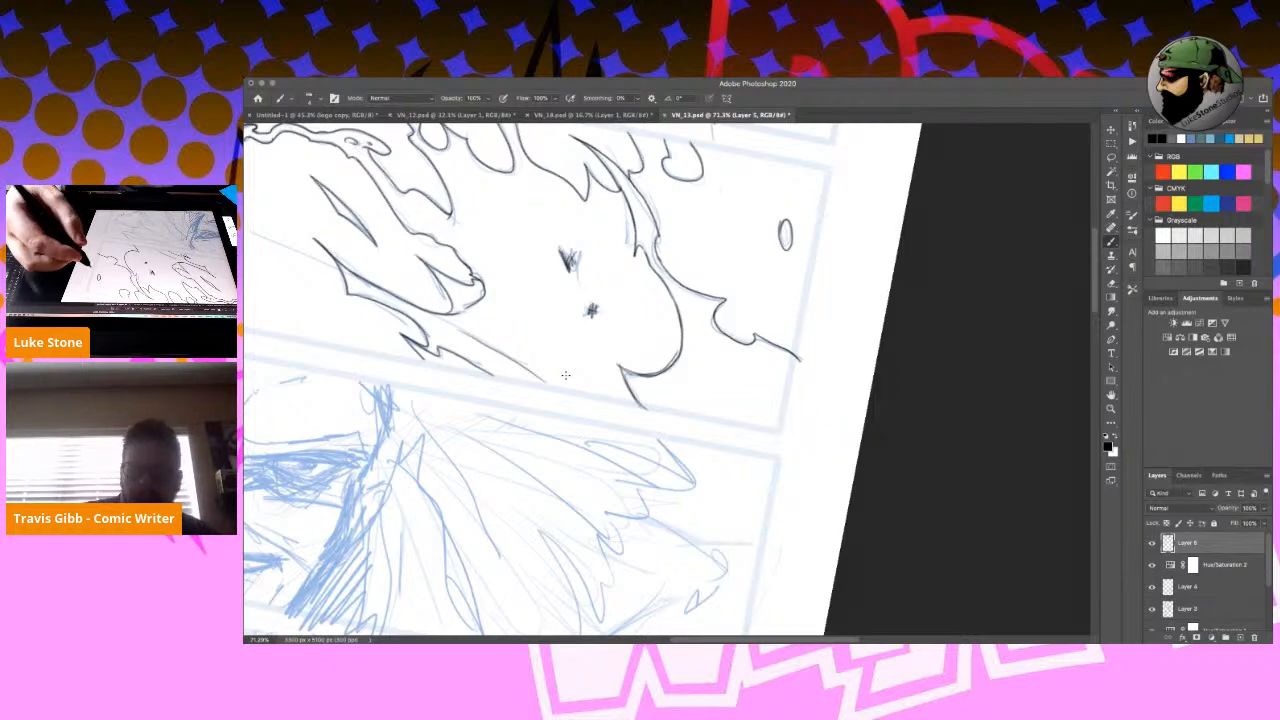
Outline the ragged outer edge of the fur below the laughing figure's dreadlocks with short, spiky strokes.
key(space)
drag(686, 418, 1225, 352)
drag(796, 325, 925, 498)
key(r)
drag(945, 443, 814, 254)
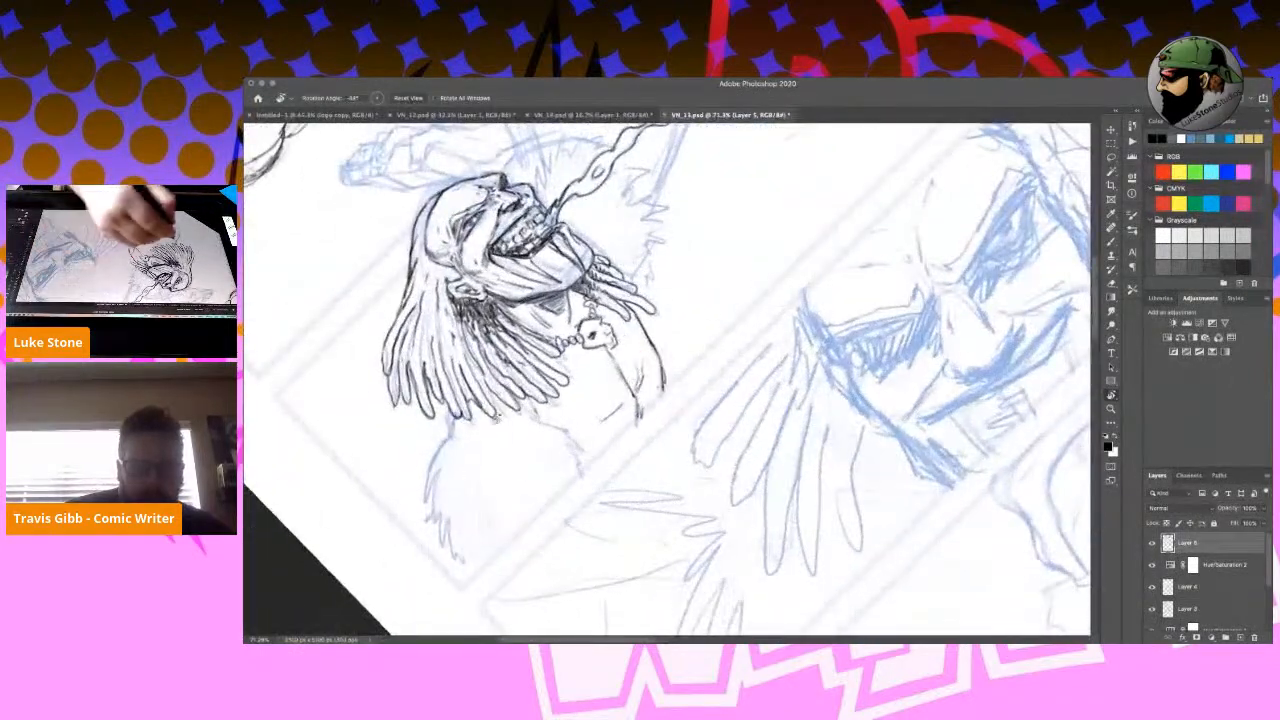
key(b)
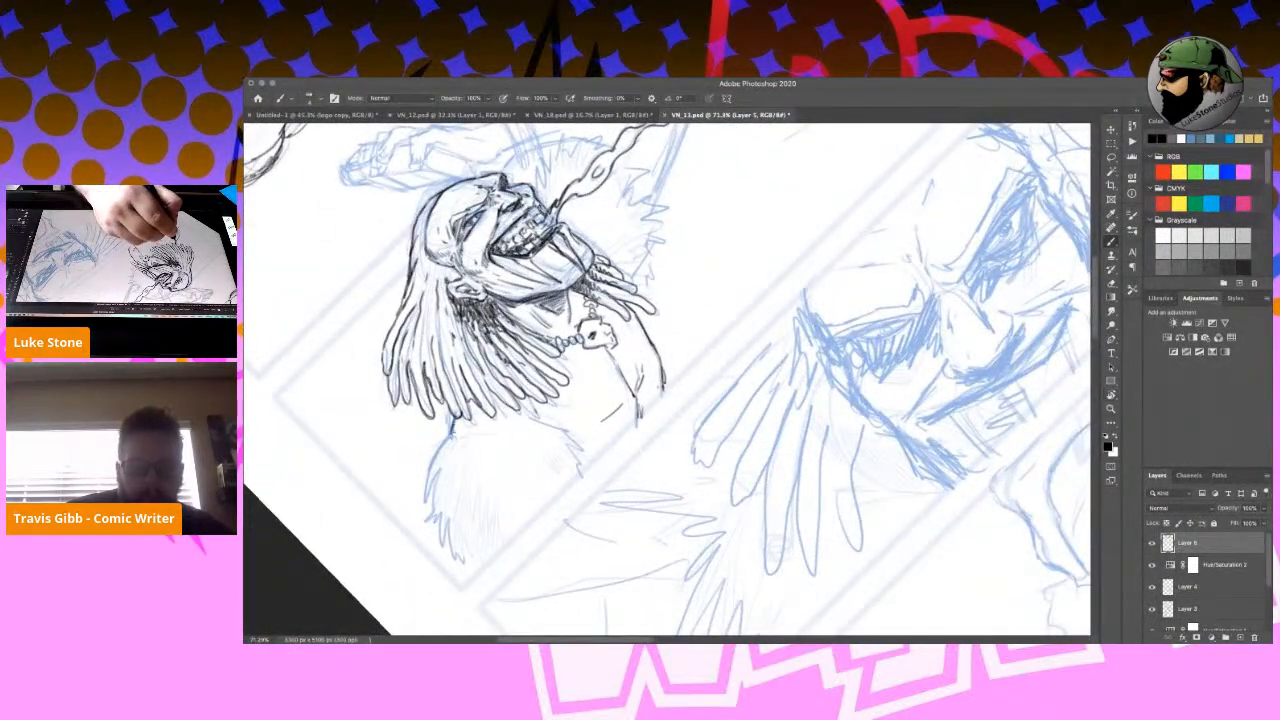
mouse_move(453, 430)
mouse_down()
mouse_move(424, 492)
mouse_move(436, 553)
mouse_move(461, 566)
mouse_up()
drag(459, 549, 472, 569)
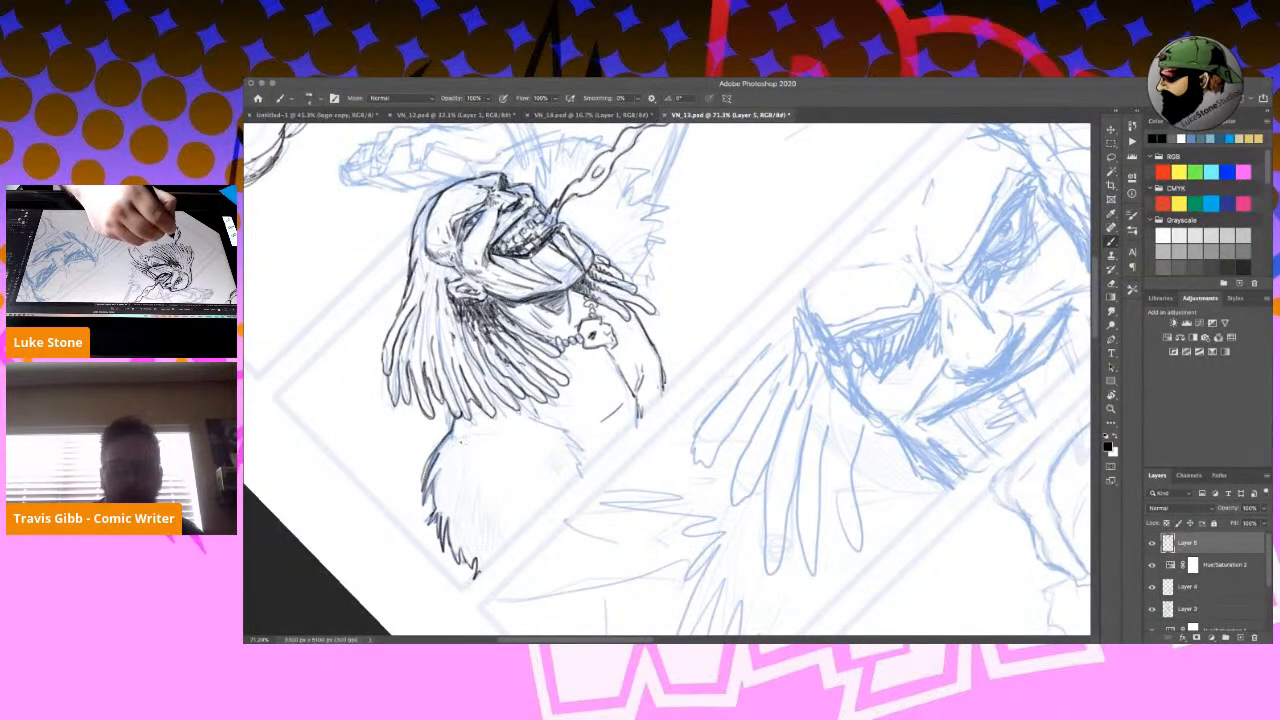
Draw the jagged inner edge of the dark fur on the laughing figure's near shoulder with short spiky strokes.
drag(466, 444, 466, 492)
drag(477, 478, 472, 516)
mouse_move(484, 486)
mouse_down()
mouse_move(478, 522)
mouse_move(496, 526)
mouse_up()
drag(497, 497, 500, 550)
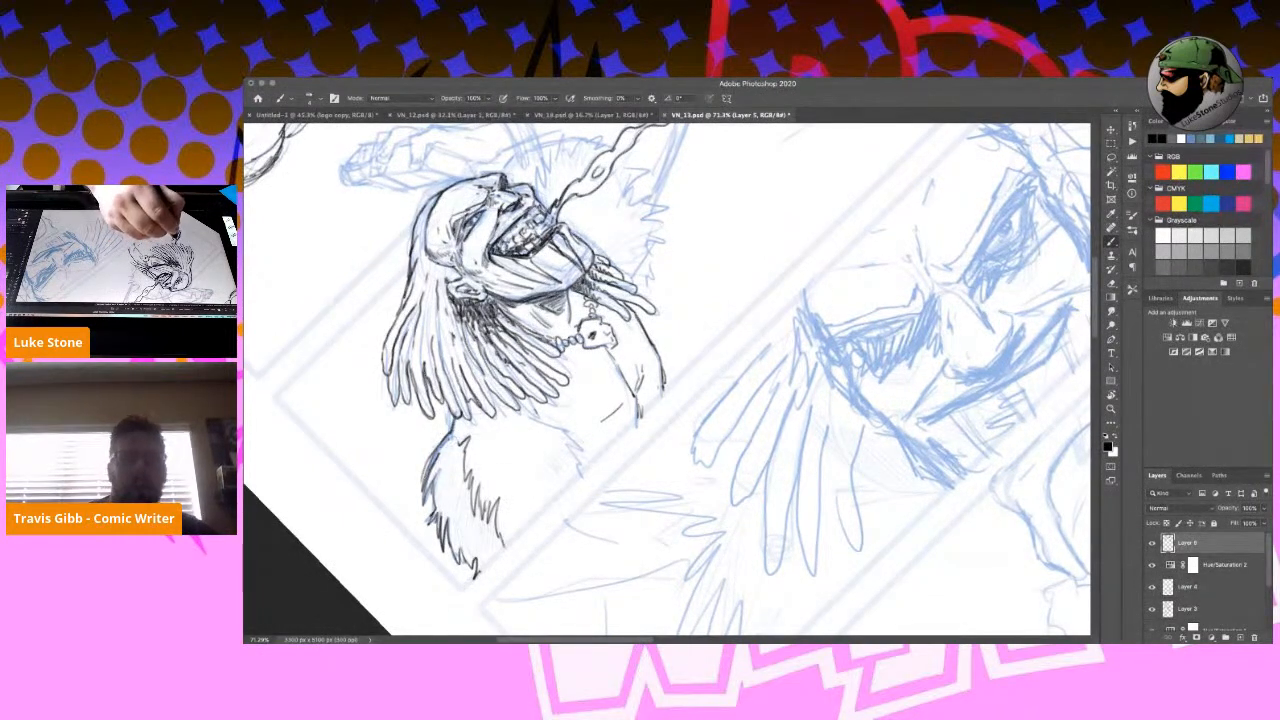
mouse_move(446, 444)
mouse_down()
mouse_move(422, 500)
mouse_move(436, 500)
mouse_move(438, 542)
mouse_up()
mouse_move(455, 494)
mouse_down()
mouse_move(454, 558)
mouse_move(496, 554)
mouse_up()
drag(495, 507, 489, 535)
drag(501, 527, 495, 557)
Fill the outer part of the near shoulder's fur with dense dark hatching that follows the hair direction.
drag(456, 435, 444, 474)
drag(466, 442, 444, 510)
drag(466, 450, 444, 514)
drag(458, 480, 442, 524)
drag(466, 458, 448, 520)
drag(468, 462, 452, 530)
drag(470, 470, 456, 538)
mouse_move(472, 480)
mouse_down()
mouse_move(458, 536)
mouse_move(462, 526)
mouse_move(480, 544)
mouse_move(448, 552)
mouse_up()
drag(464, 512, 456, 558)
drag(472, 512, 464, 560)
mouse_move(482, 516)
mouse_down()
mouse_move(470, 568)
mouse_move(478, 552)
mouse_up()
drag(494, 532, 482, 568)
Outline the top and inner side of the furry shoulder, adding small texture marks and the dark armpit crease beside the chest.
drag(488, 461, 511, 510)
mouse_move(532, 413)
mouse_down()
mouse_move(577, 443)
mouse_move(580, 467)
mouse_up()
mouse_move(460, 430)
mouse_down()
mouse_move(522, 420)
mouse_move(472, 416)
mouse_up()
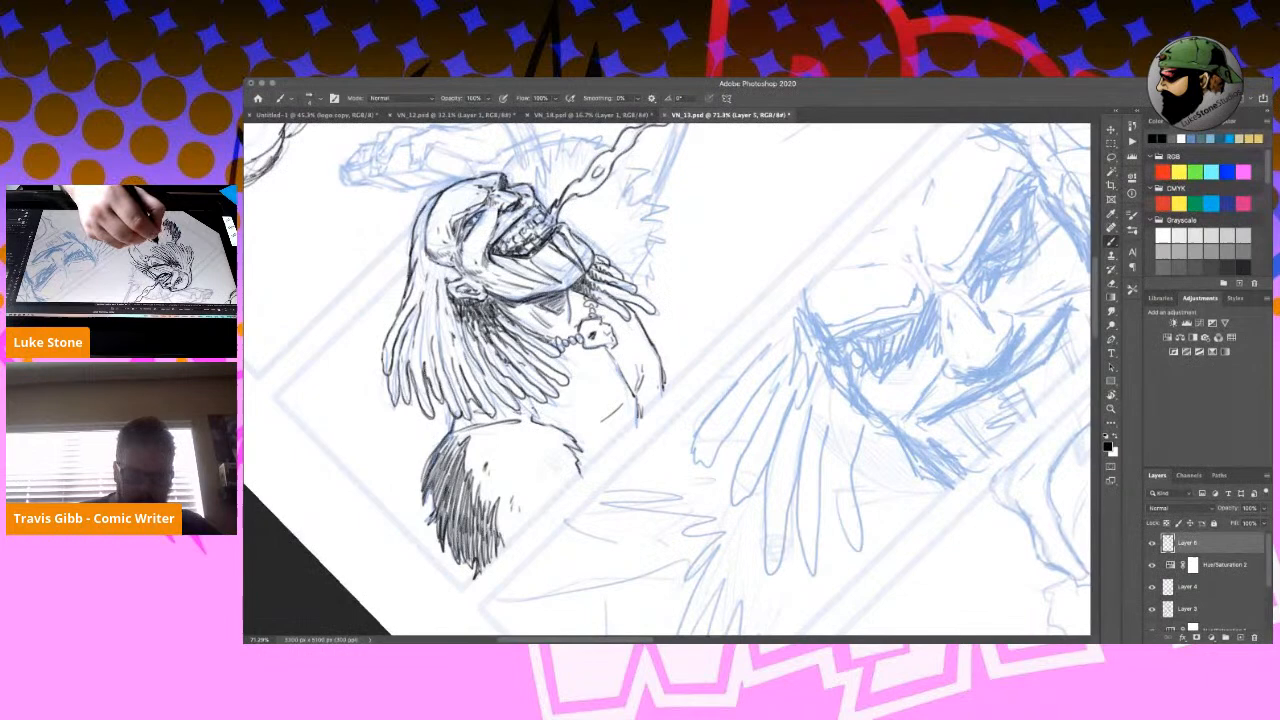
mouse_move(450, 434)
mouse_down()
mouse_move(500, 422)
mouse_move(484, 428)
mouse_up()
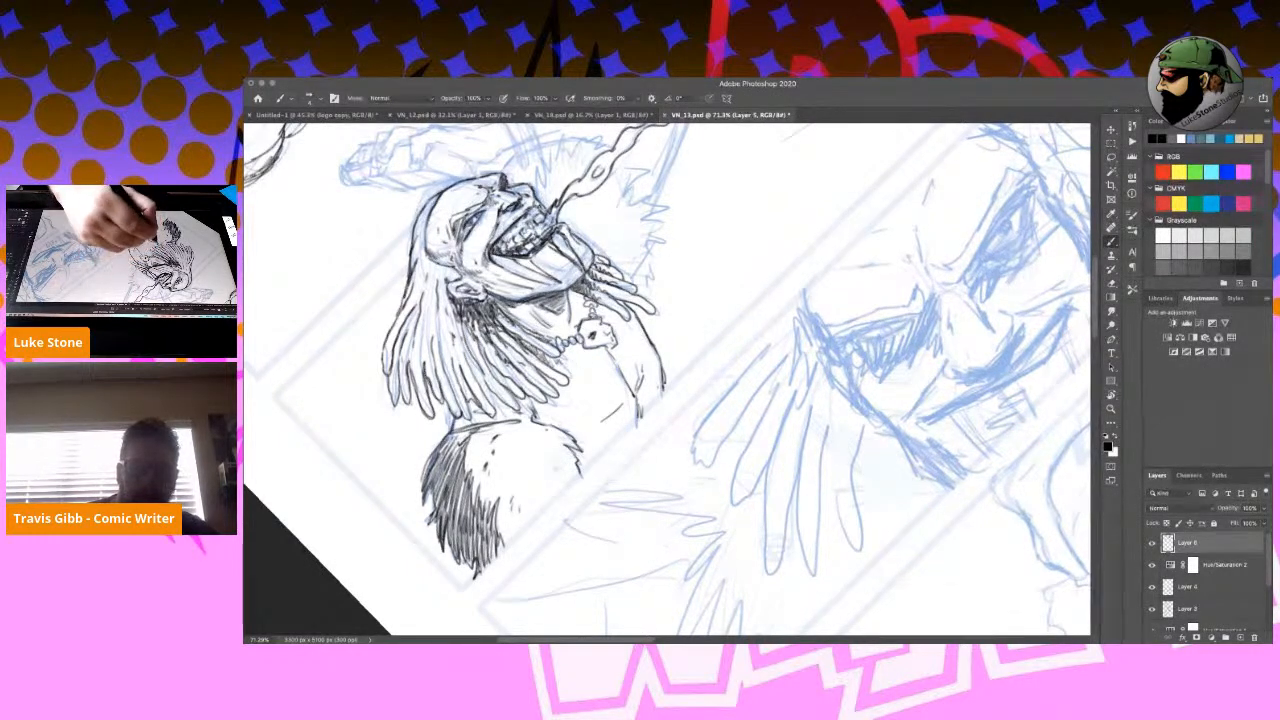
mouse_move(562, 396)
mouse_down()
mouse_move(543, 416)
mouse_move(584, 466)
mouse_up()
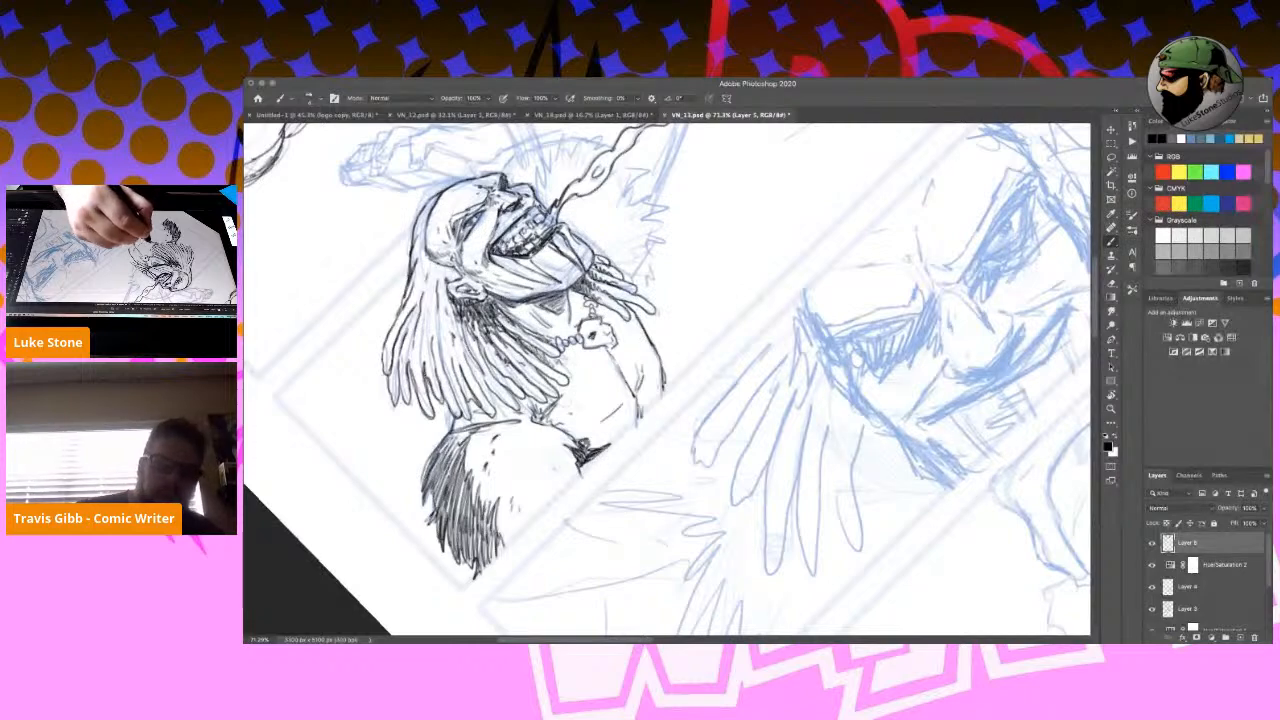
Outline the raised upper arm and the spiky fur ruff on the far shoulder behind the laughing figure's jaw.
key(r)
mouse_move(736, 172)
mouse_down()
mouse_move(760, 189)
mouse_move(837, 334)
mouse_move(844, 412)
mouse_up()
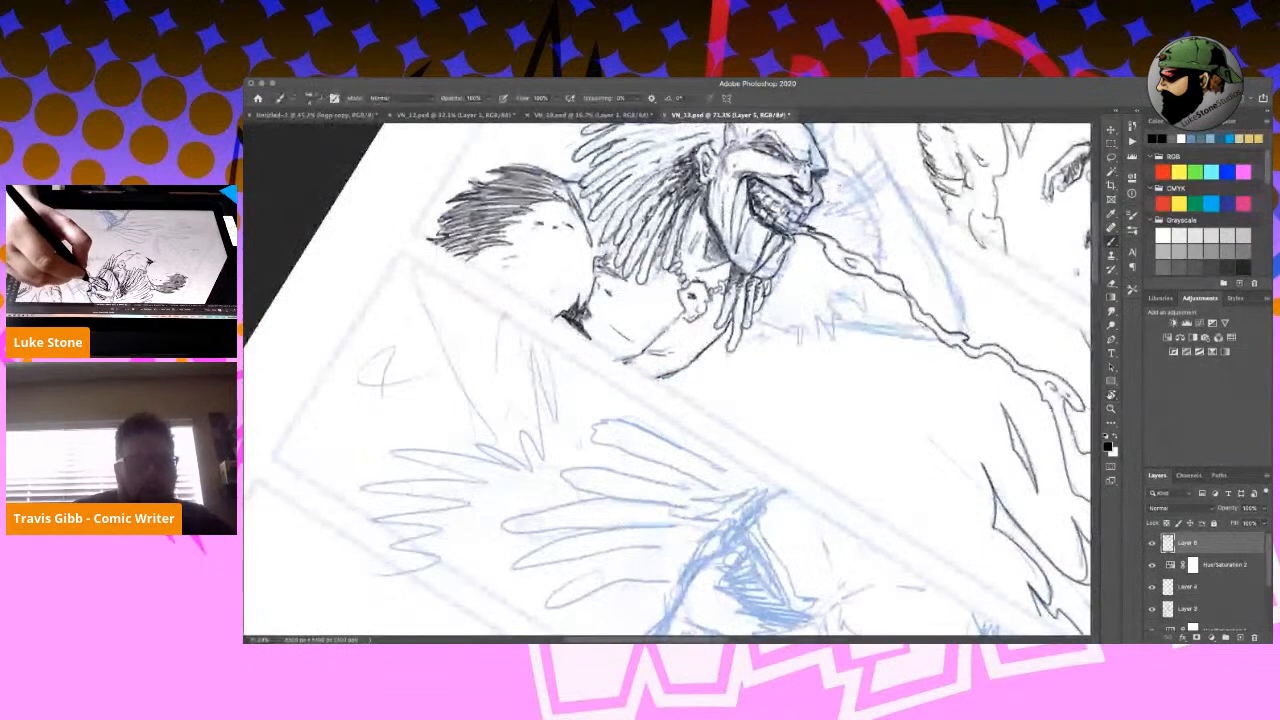
drag(861, 209, 875, 221)
drag(684, 166, 708, 178)
drag(862, 196, 882, 268)
drag(867, 204, 933, 295)
drag(892, 170, 962, 328)
drag(896, 180, 962, 324)
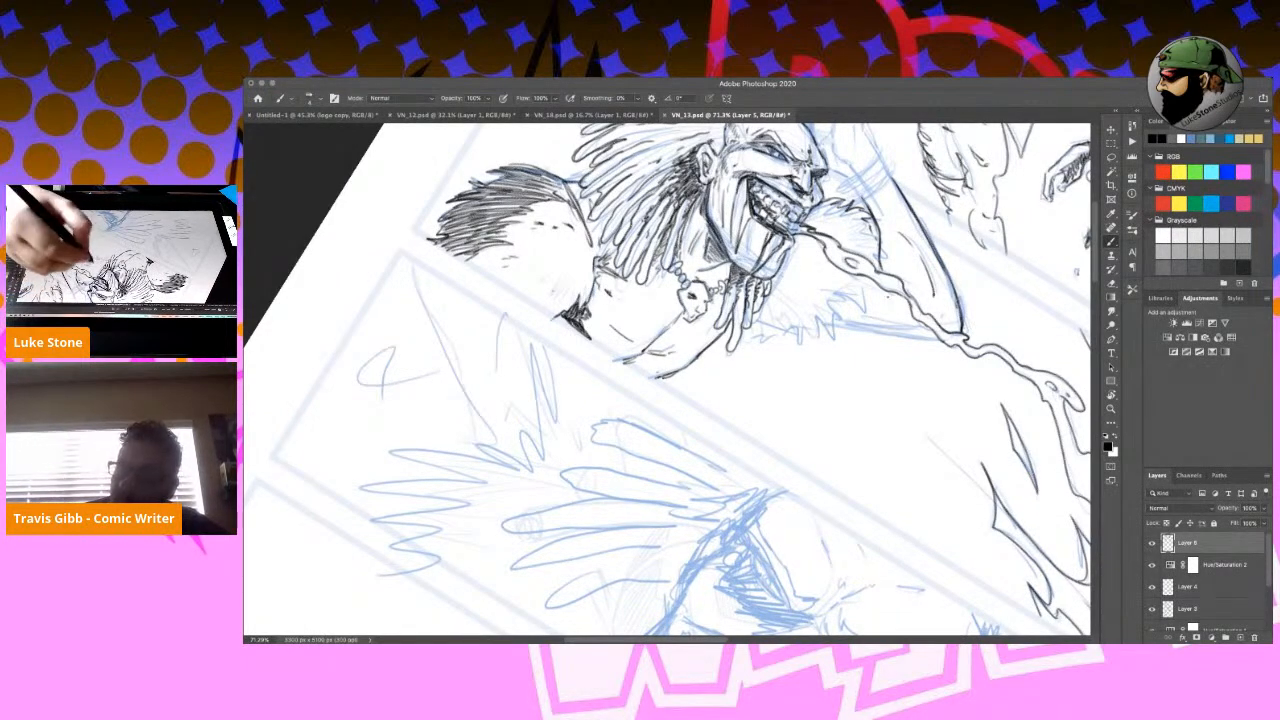
mouse_move(866, 290)
mouse_down()
mouse_move(829, 301)
mouse_move(832, 340)
mouse_move(776, 346)
mouse_move(796, 350)
mouse_up()
mouse_move(805, 333)
mouse_down()
mouse_move(813, 349)
mouse_move(832, 328)
mouse_up()
Add fur strokes along the base of the far shoulder's ruff and darken the edge at the side of the chest.
key(r)
mouse_move(902, 411)
mouse_down()
mouse_move(694, 223)
mouse_move(637, 223)
mouse_up()
key(b)
mouse_move(446, 286)
mouse_down()
mouse_move(503, 310)
mouse_move(506, 299)
mouse_up()
mouse_move(504, 292)
mouse_down()
mouse_move(514, 307)
mouse_move(566, 306)
mouse_up()
drag(560, 292, 572, 304)
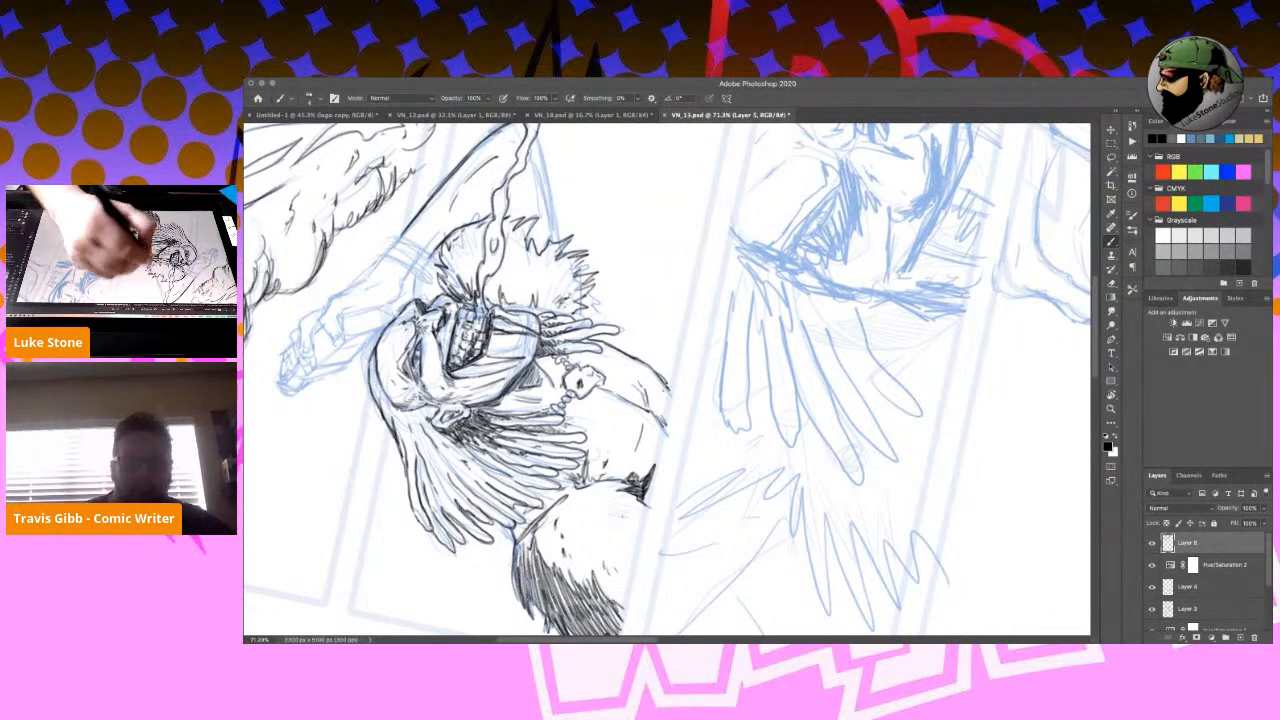
drag(540, 261, 549, 273)
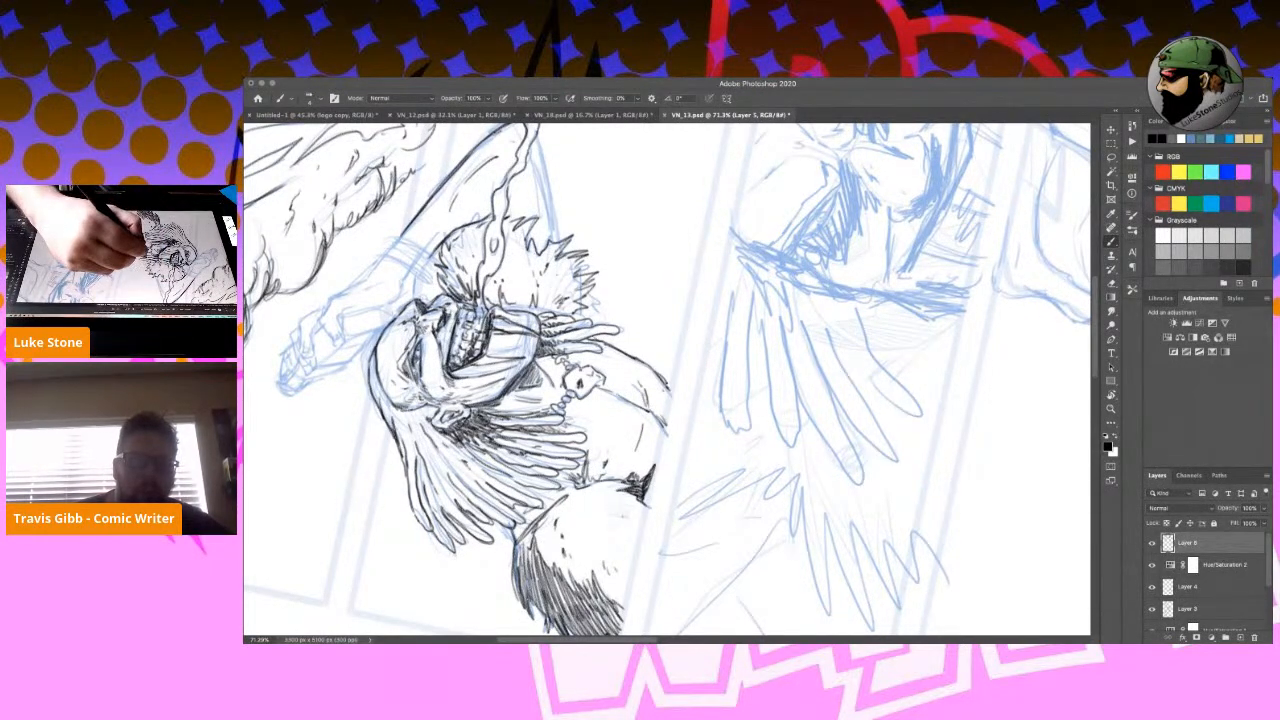
mouse_move(660, 375)
mouse_down()
mouse_move(665, 430)
mouse_move(662, 408)
mouse_up()
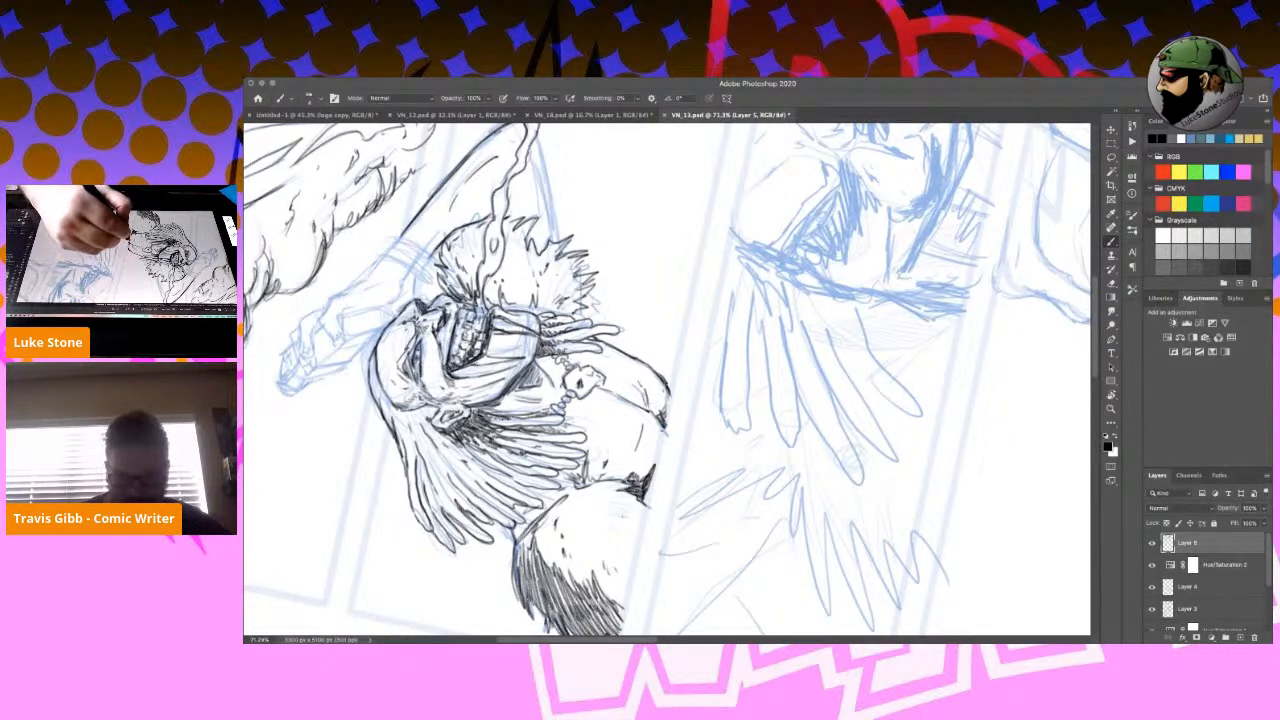
Hatch the far shoulder's fur ruff darker where it meets the laughing figure's face and jaw.
drag(440, 276, 466, 296)
mouse_move(444, 254)
mouse_down()
mouse_move(458, 284)
mouse_move(472, 256)
mouse_move(490, 302)
mouse_move(513, 313)
mouse_up()
drag(512, 303, 538, 311)
mouse_move(536, 292)
mouse_down()
mouse_move(547, 311)
mouse_move(586, 314)
mouse_up()
Shade the underside of the raised upper arm and outline the curved bracelet bands around its wrist.
drag(534, 134, 558, 242)
drag(533, 174, 550, 243)
drag(542, 221, 556, 243)
drag(546, 221, 557, 237)
mouse_move(539, 192)
mouse_down()
mouse_move(552, 223)
mouse_move(548, 199)
mouse_up()
drag(530, 145, 537, 165)
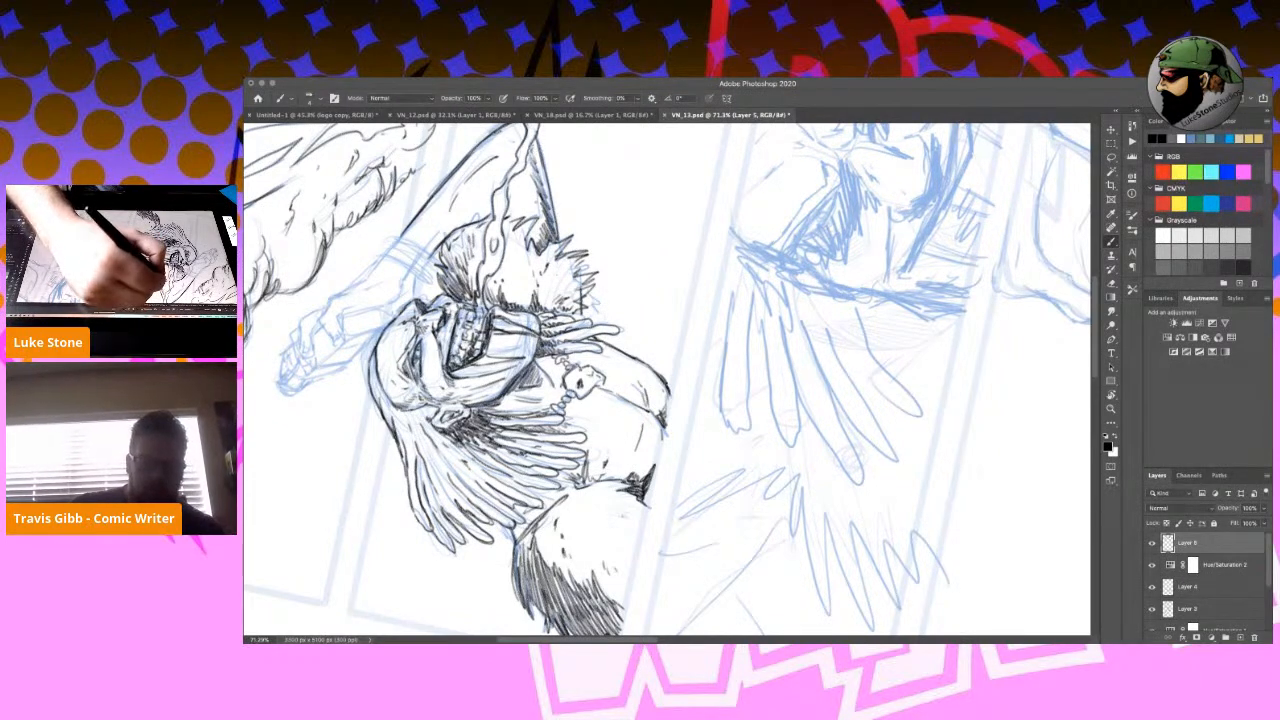
mouse_move(452, 238)
mouse_down()
mouse_move(433, 282)
mouse_move(404, 264)
mouse_move(429, 290)
mouse_up()
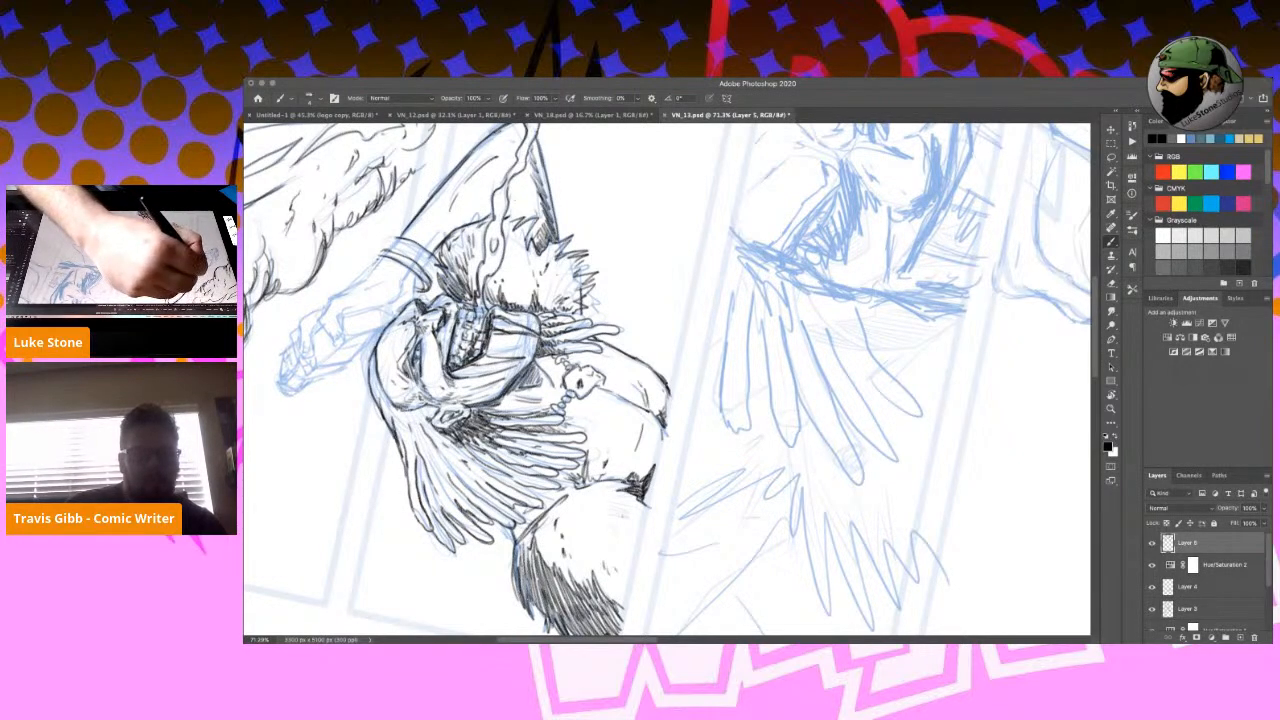
drag(385, 247, 378, 257)
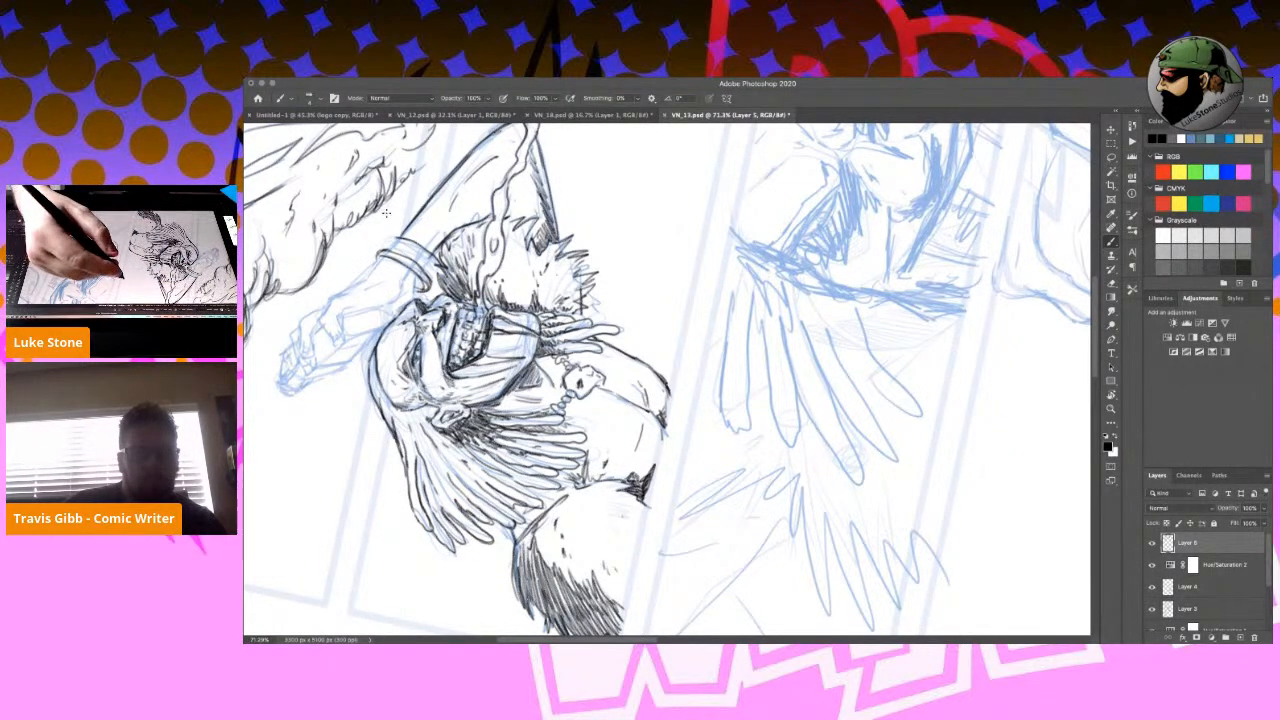
Draw the thumb, palm crease and wrist edges of the laughing figure's raised hand.
key(r)
drag(672, 258, 790, 319)
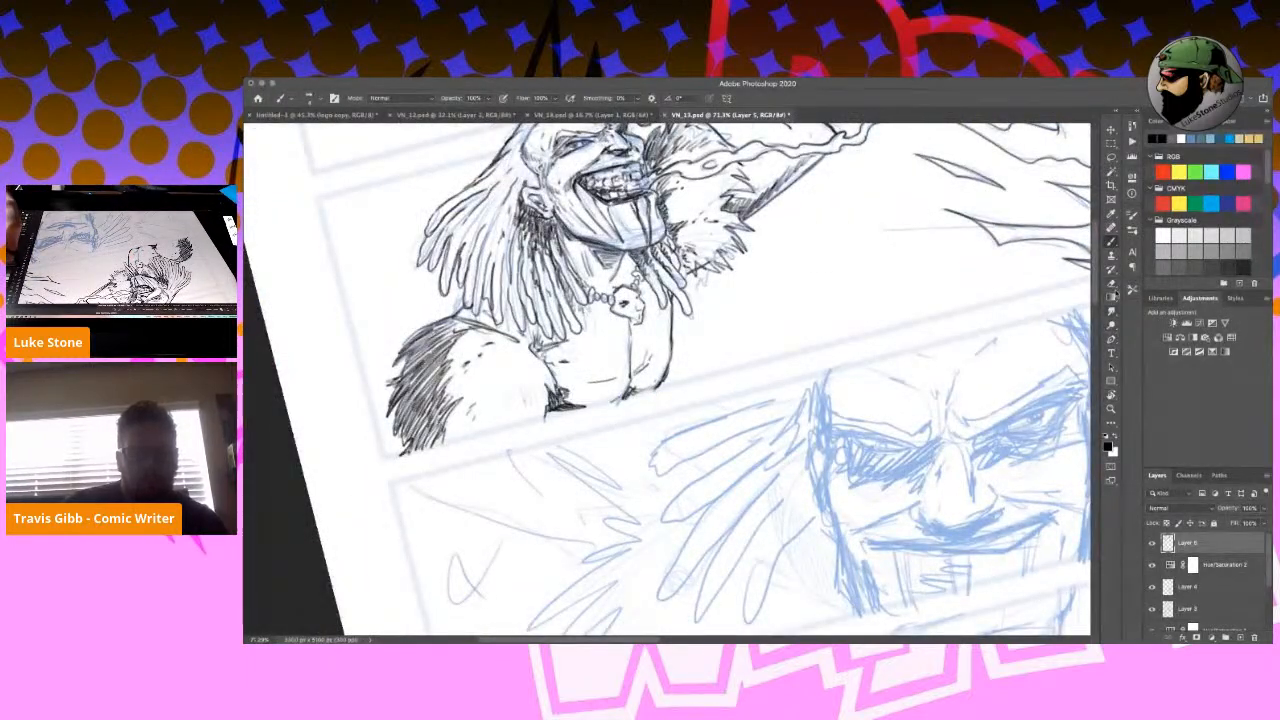
click(1110, 397)
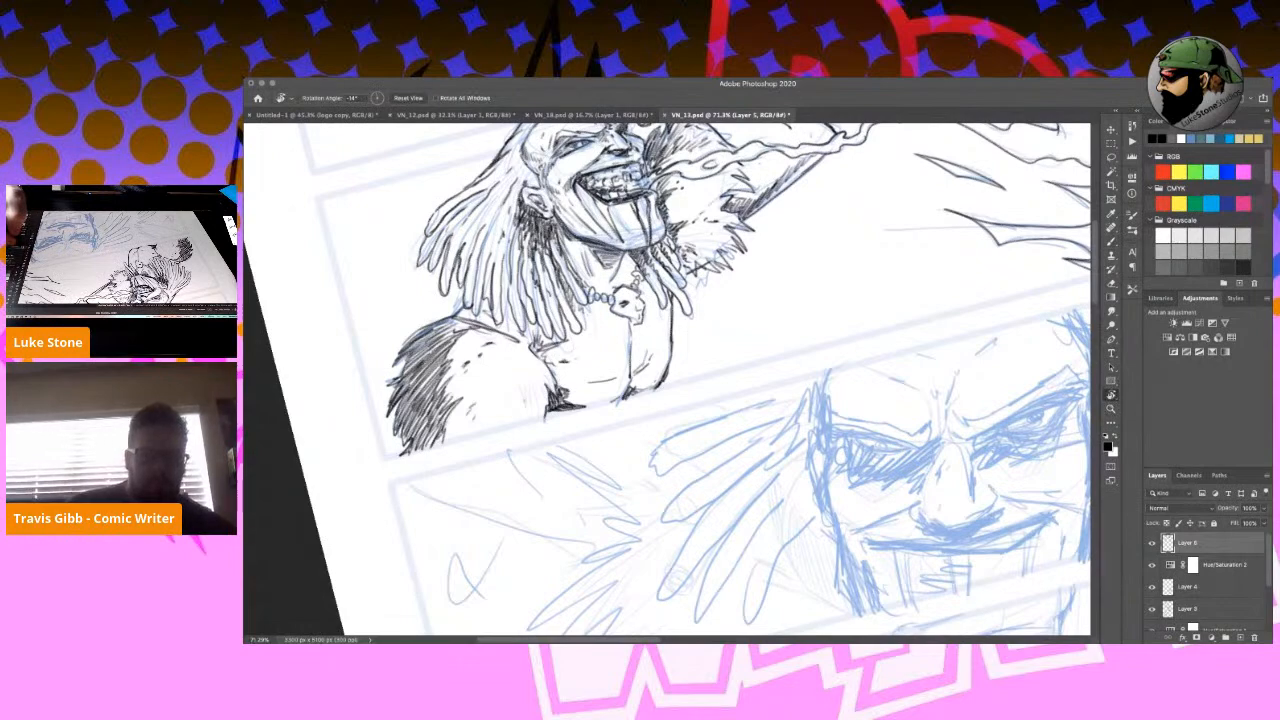
key(space)
drag(727, 282, 726, 411)
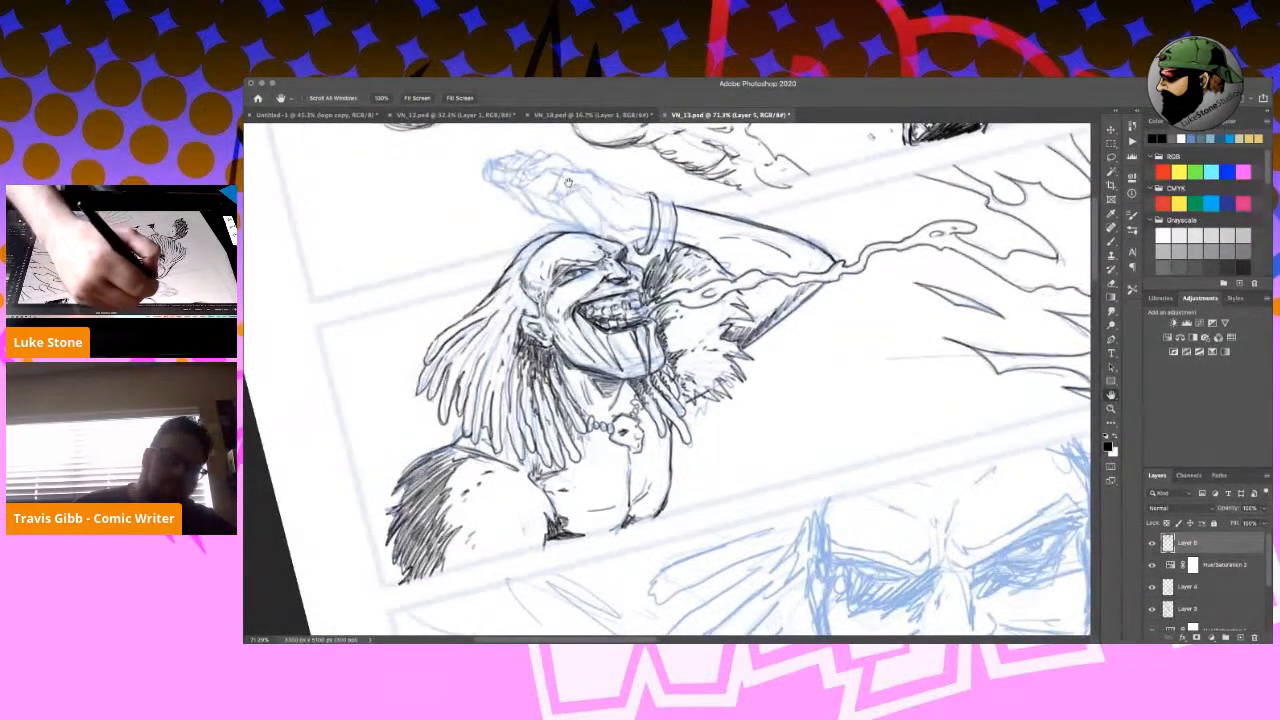
key(b)
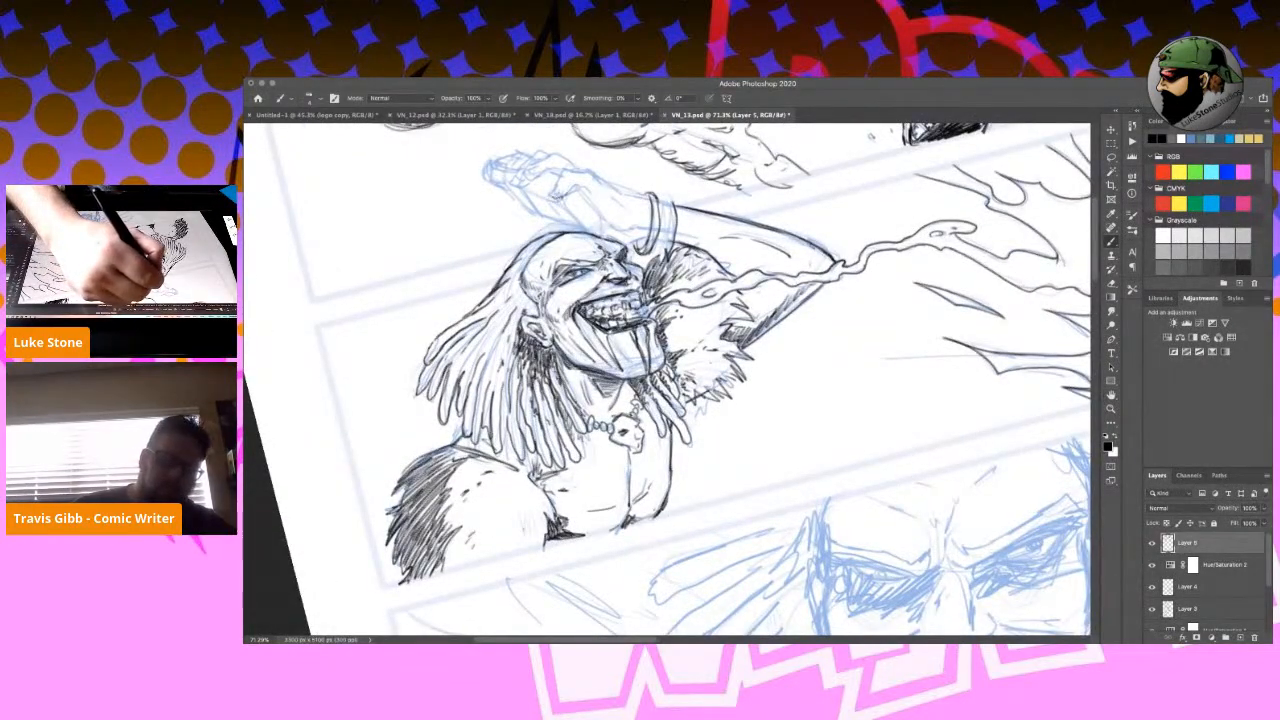
drag(559, 179, 597, 173)
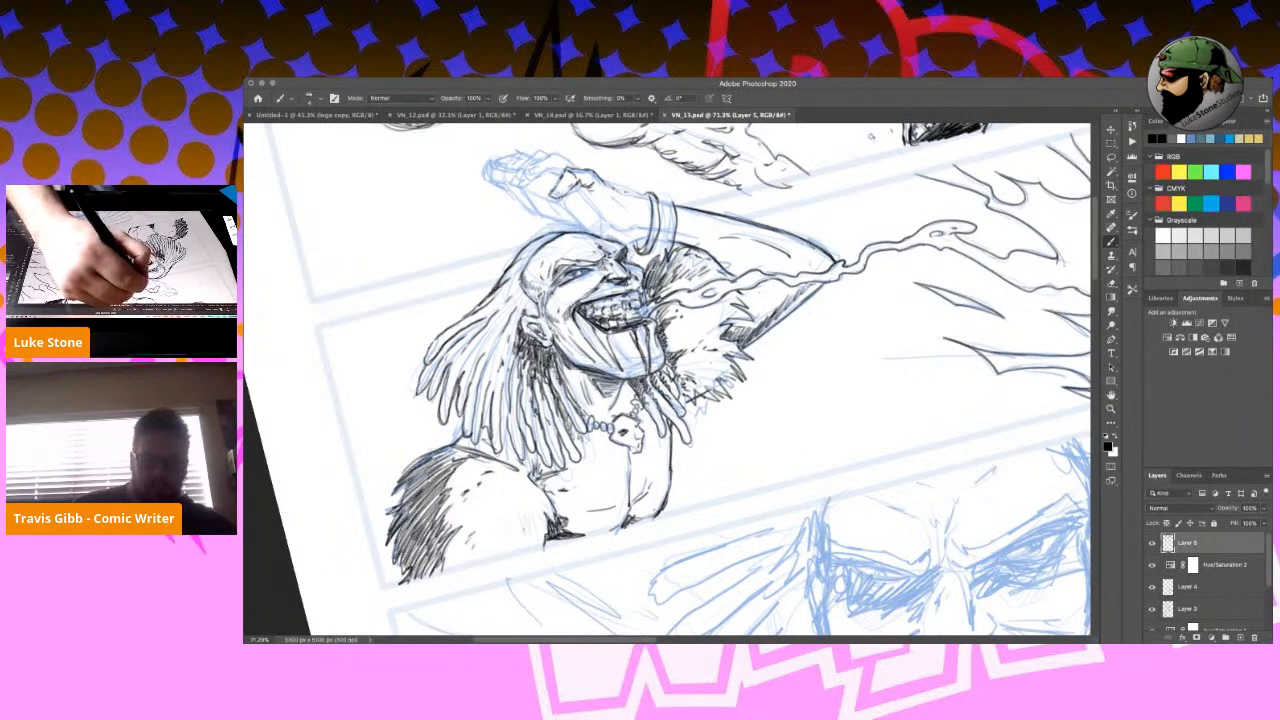
mouse_move(609, 186)
mouse_down()
mouse_move(651, 205)
mouse_move(632, 228)
mouse_move(650, 226)
mouse_move(604, 228)
mouse_move(562, 200)
mouse_move(584, 229)
mouse_up()
mouse_move(590, 190)
mouse_down()
mouse_move(584, 218)
mouse_move(580, 205)
mouse_up()
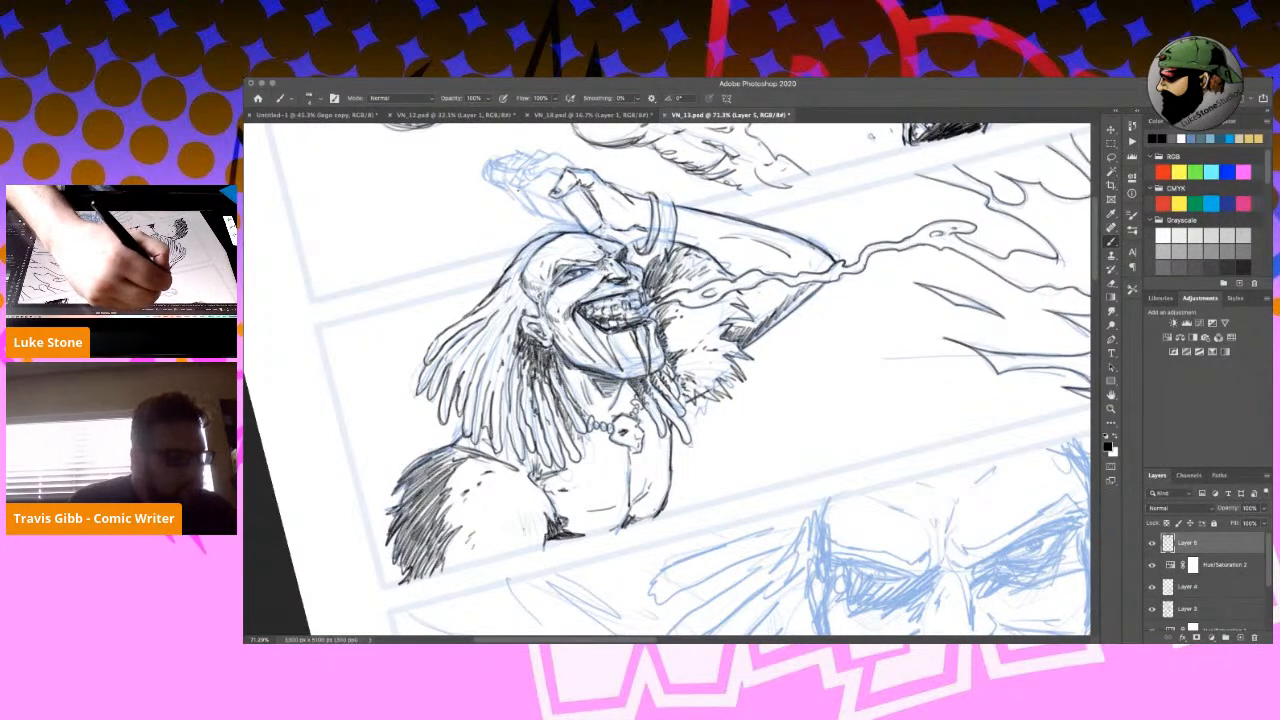
Outline the raised hand's lower edge, knuckles and curled fingers out to the fingertips.
mouse_move(504, 184)
mouse_down()
mouse_move(532, 214)
mouse_move(580, 231)
mouse_move(565, 223)
mouse_up()
drag(545, 193, 556, 214)
drag(552, 211, 563, 225)
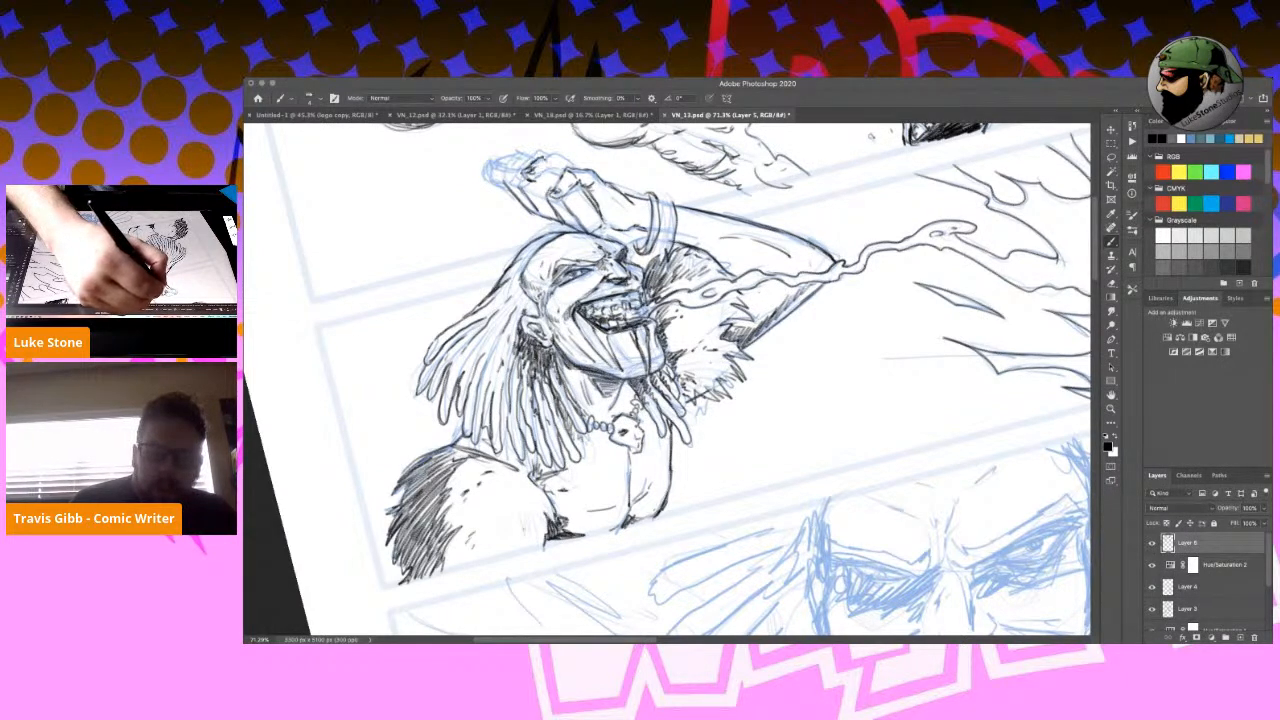
mouse_move(568, 152)
mouse_down()
mouse_move(579, 172)
mouse_move(554, 180)
mouse_move(574, 171)
mouse_up()
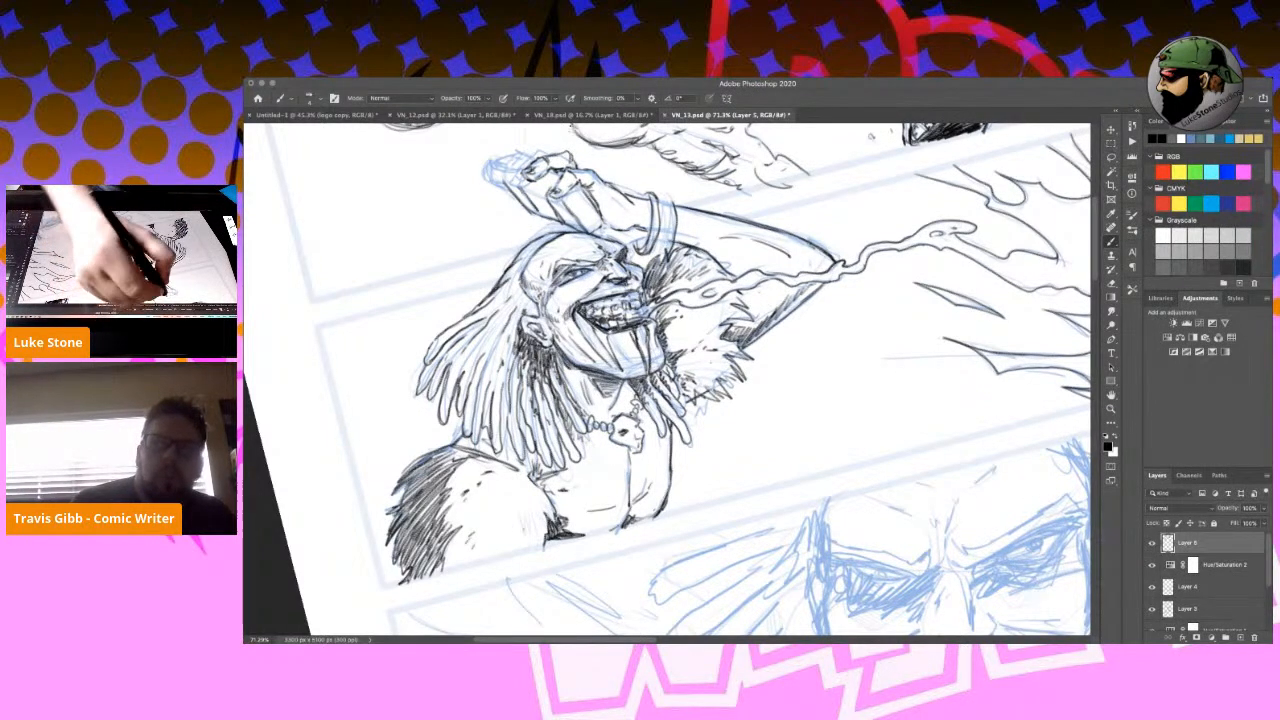
drag(526, 160, 533, 153)
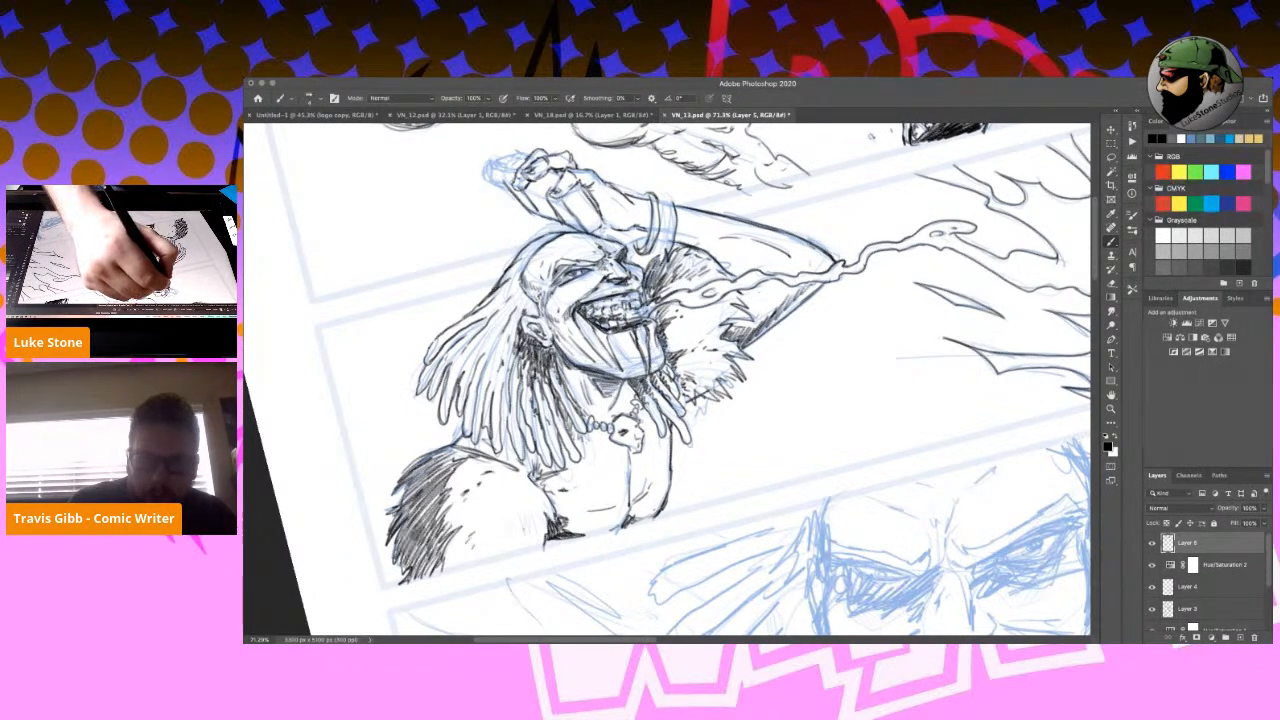
mouse_move(514, 158)
mouse_down()
mouse_move(532, 149)
mouse_move(505, 157)
mouse_move(514, 167)
mouse_up()
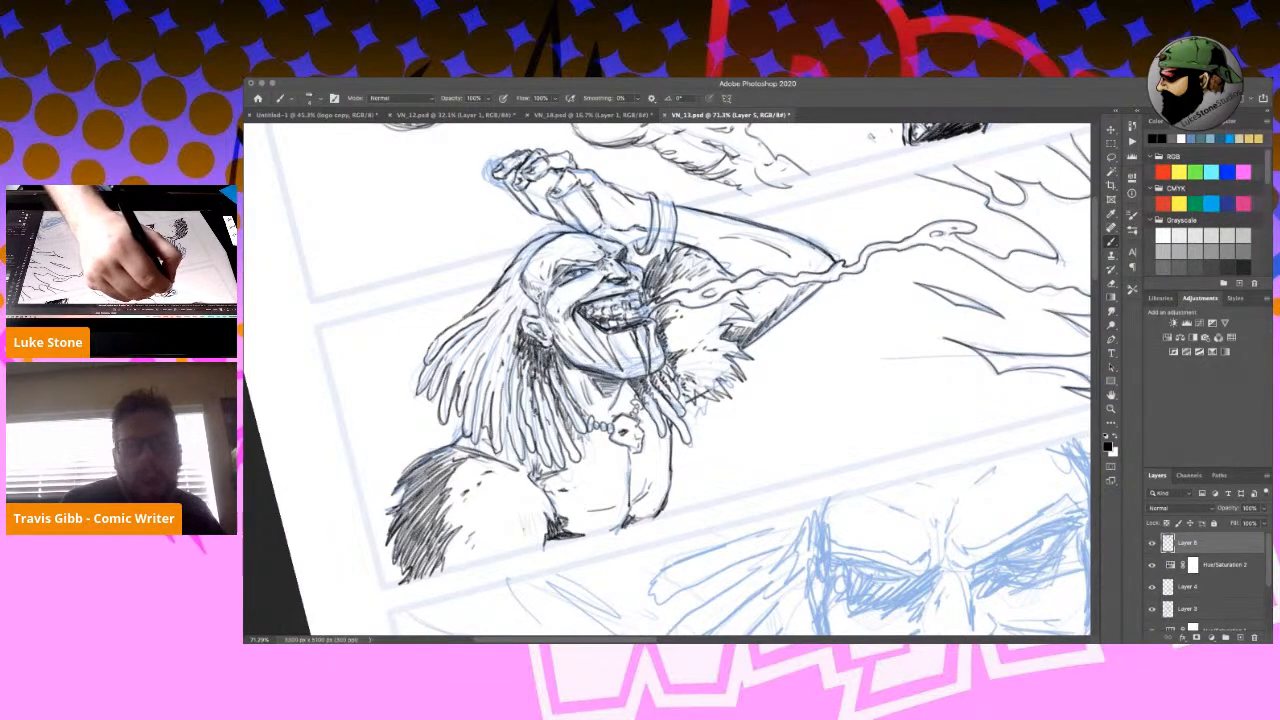
mouse_move(506, 168)
mouse_down()
mouse_move(514, 179)
mouse_move(485, 173)
mouse_move(509, 195)
mouse_up()
drag(493, 184, 524, 206)
drag(517, 197, 527, 209)
Shade the raised hand, darken the wrist bracelets and add contour marks along the forearm to the elbow.
key(r)
mouse_move(612, 152)
mouse_down()
mouse_move(798, 185)
mouse_move(832, 214)
mouse_up()
key(b)
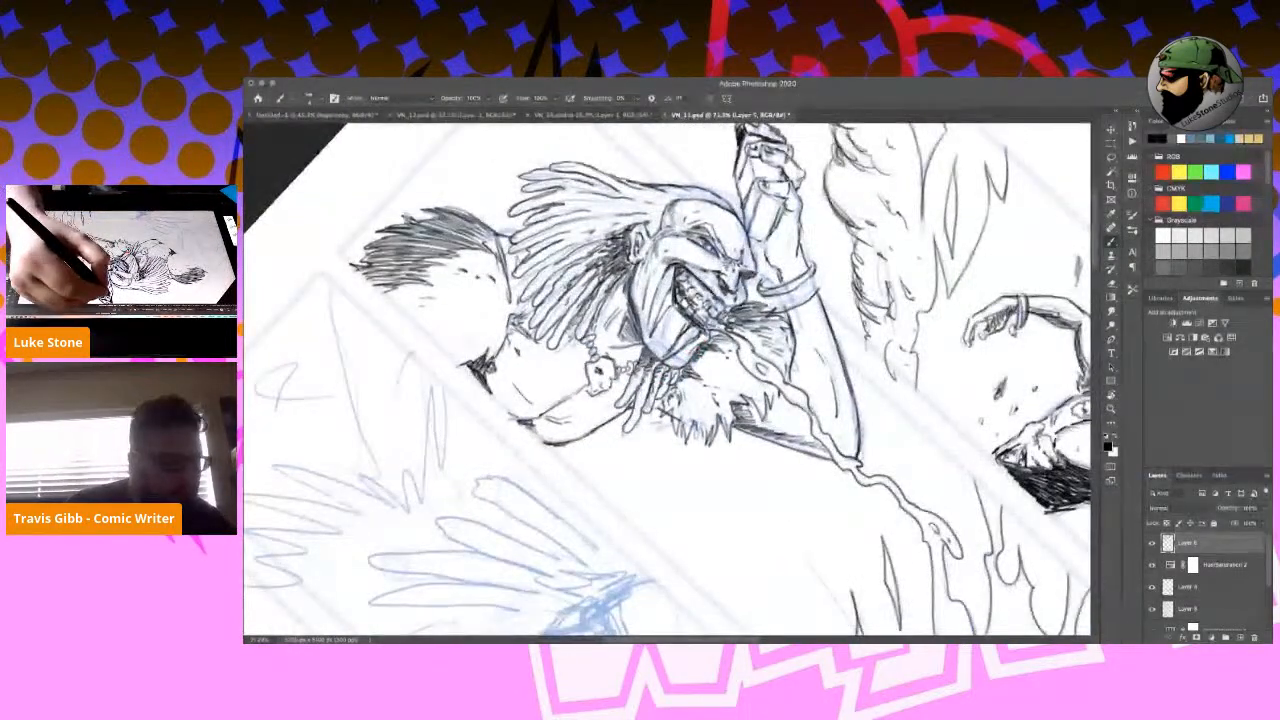
drag(740, 160, 768, 251)
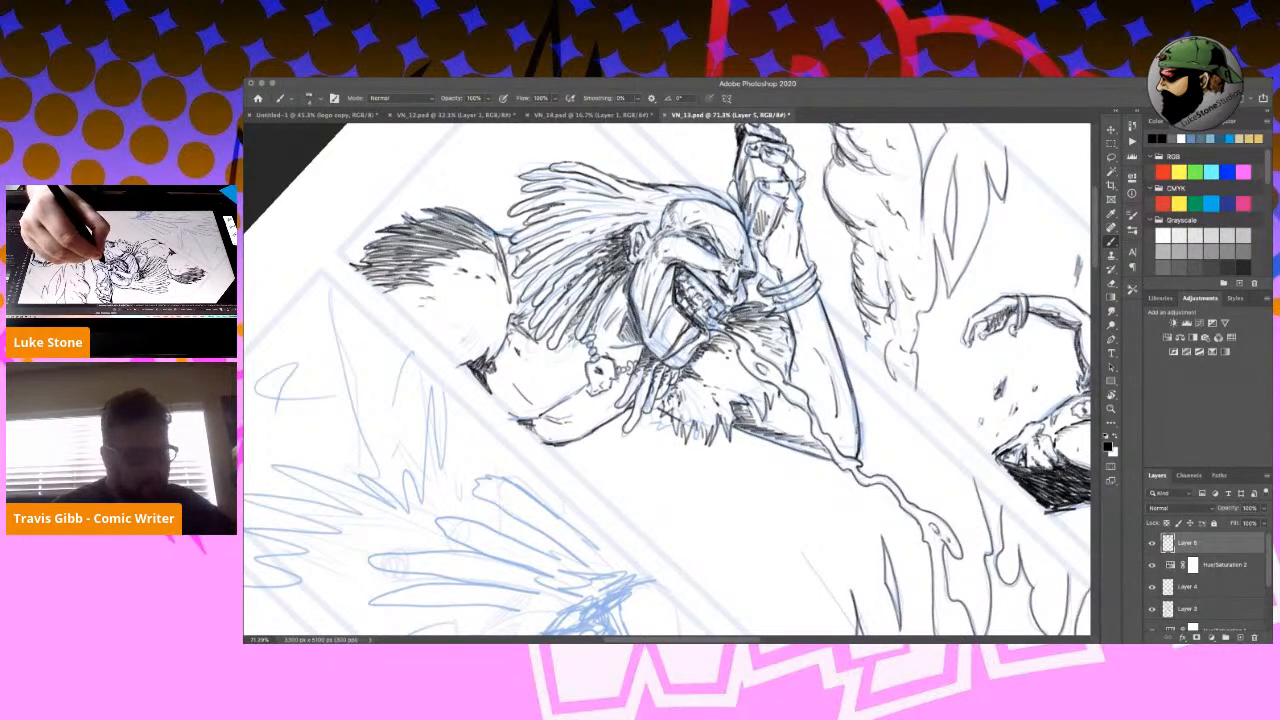
mouse_move(776, 308)
mouse_down()
mouse_move(815, 290)
mouse_move(776, 284)
mouse_up()
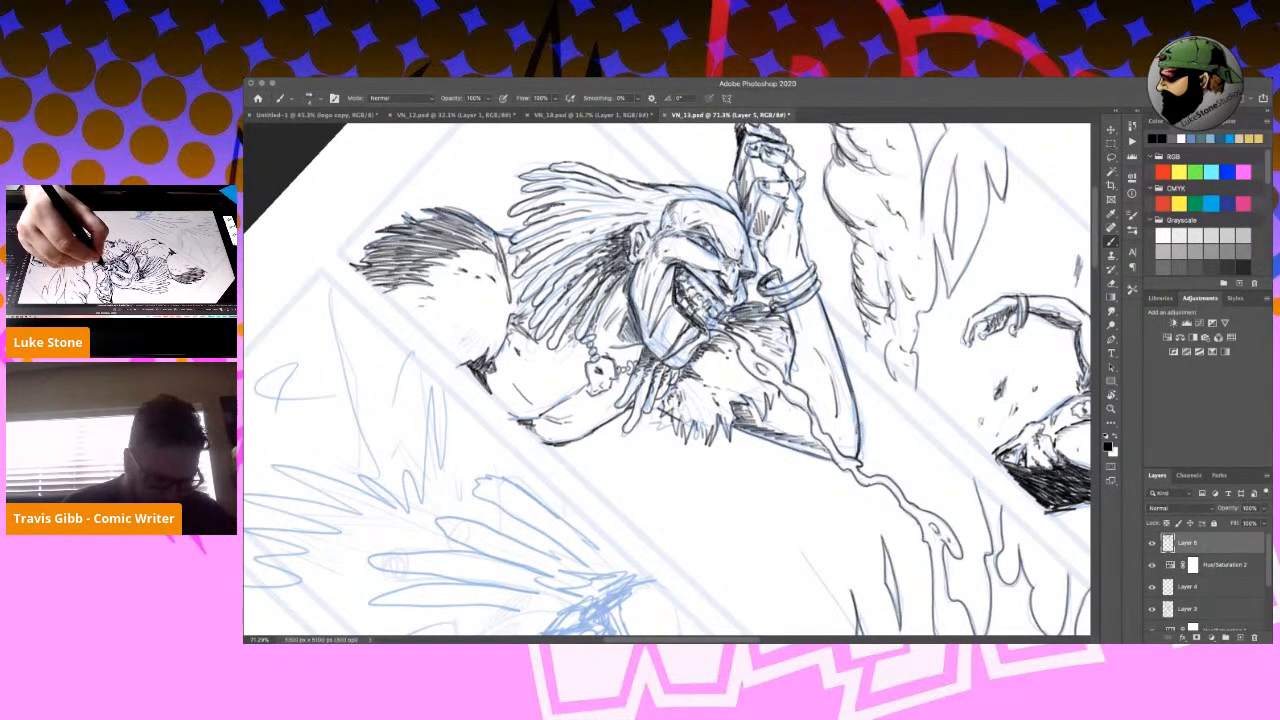
mouse_move(780, 288)
mouse_down()
mouse_move(814, 260)
mouse_move(796, 290)
mouse_up()
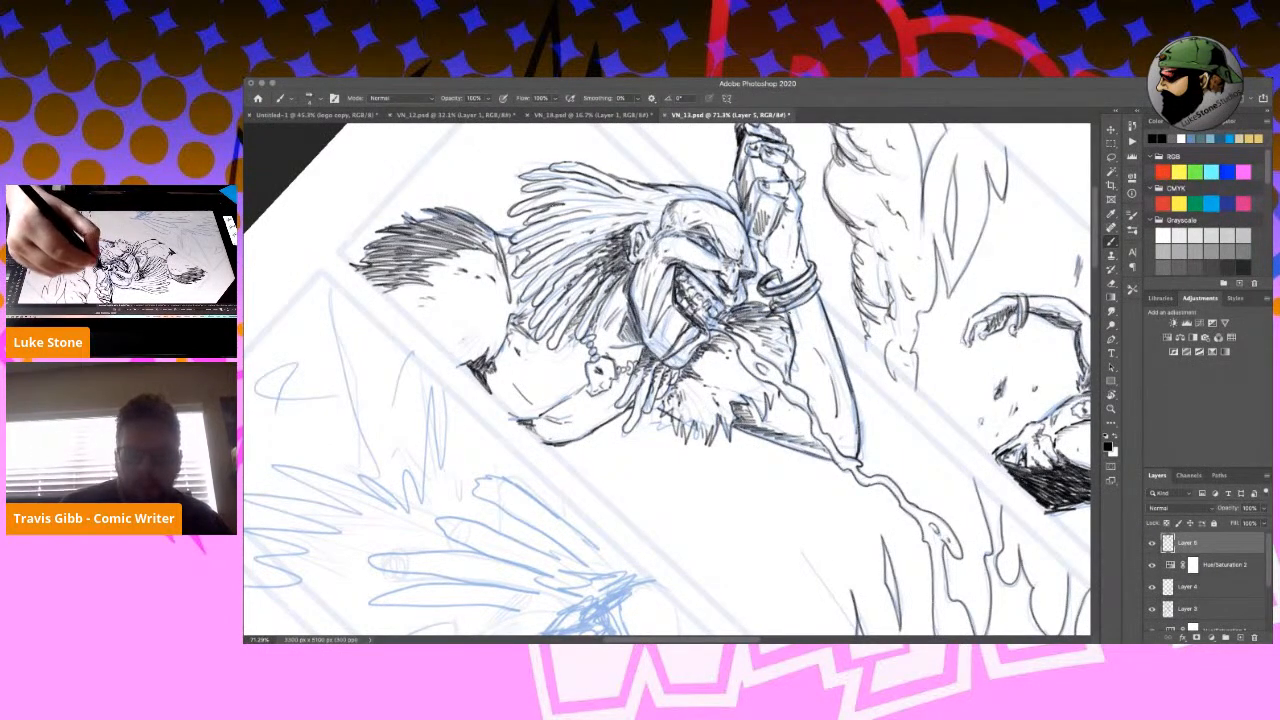
drag(794, 307, 798, 376)
drag(796, 363, 799, 384)
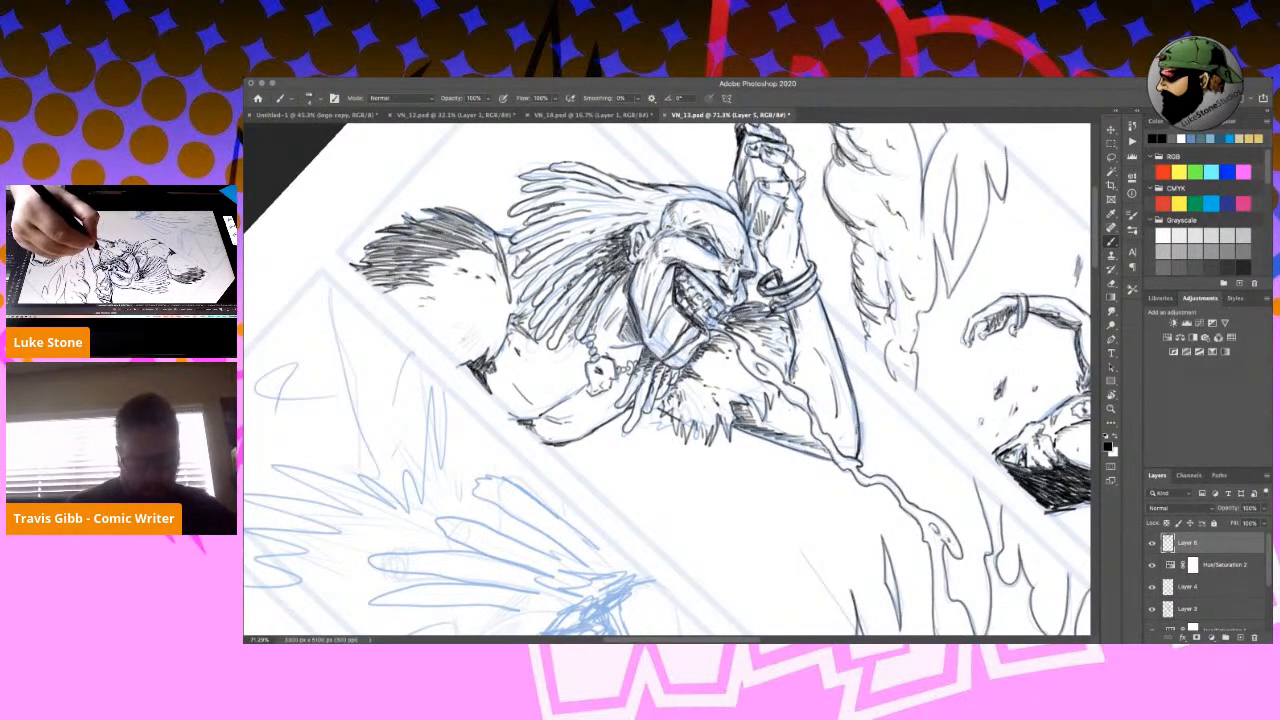
drag(834, 429, 842, 439)
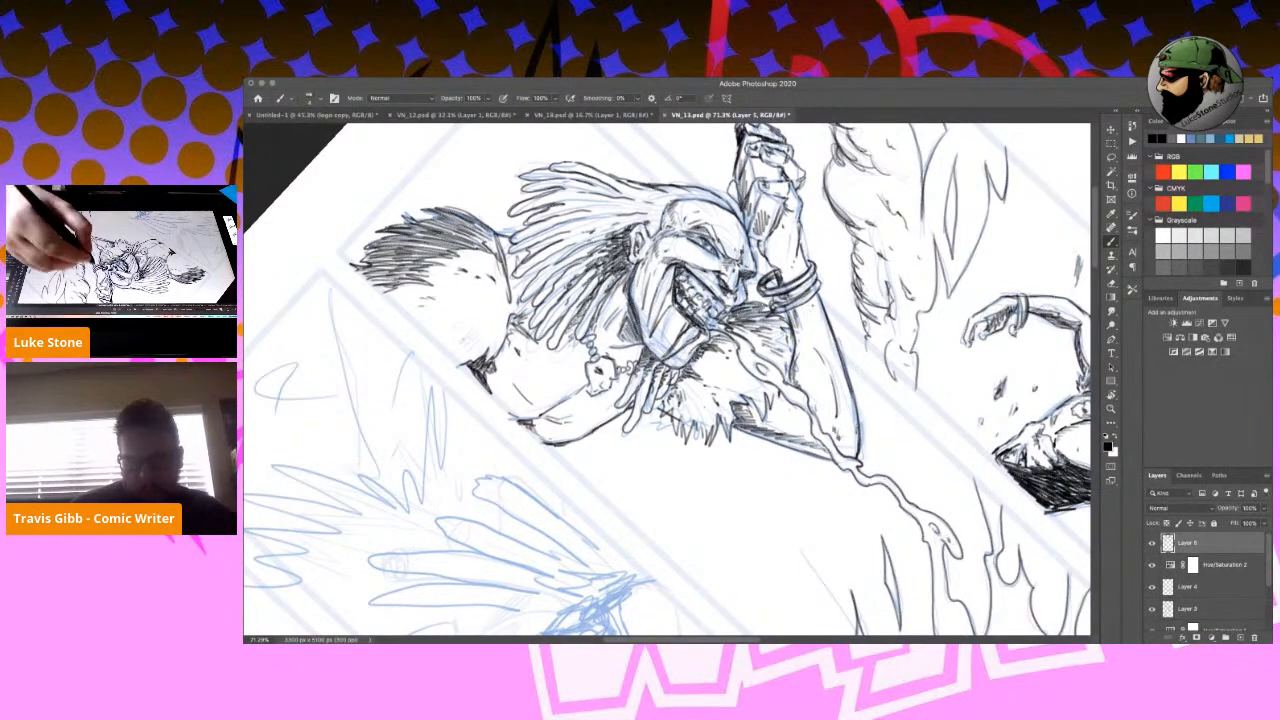
Add shading strokes below the ear and jaw and along the side of the laughing figure's chest.
key(r)
mouse_move(860, 520)
mouse_down()
mouse_move(905, 376)
mouse_move(835, 212)
mouse_move(800, 183)
mouse_up()
drag(651, 402, 644, 424)
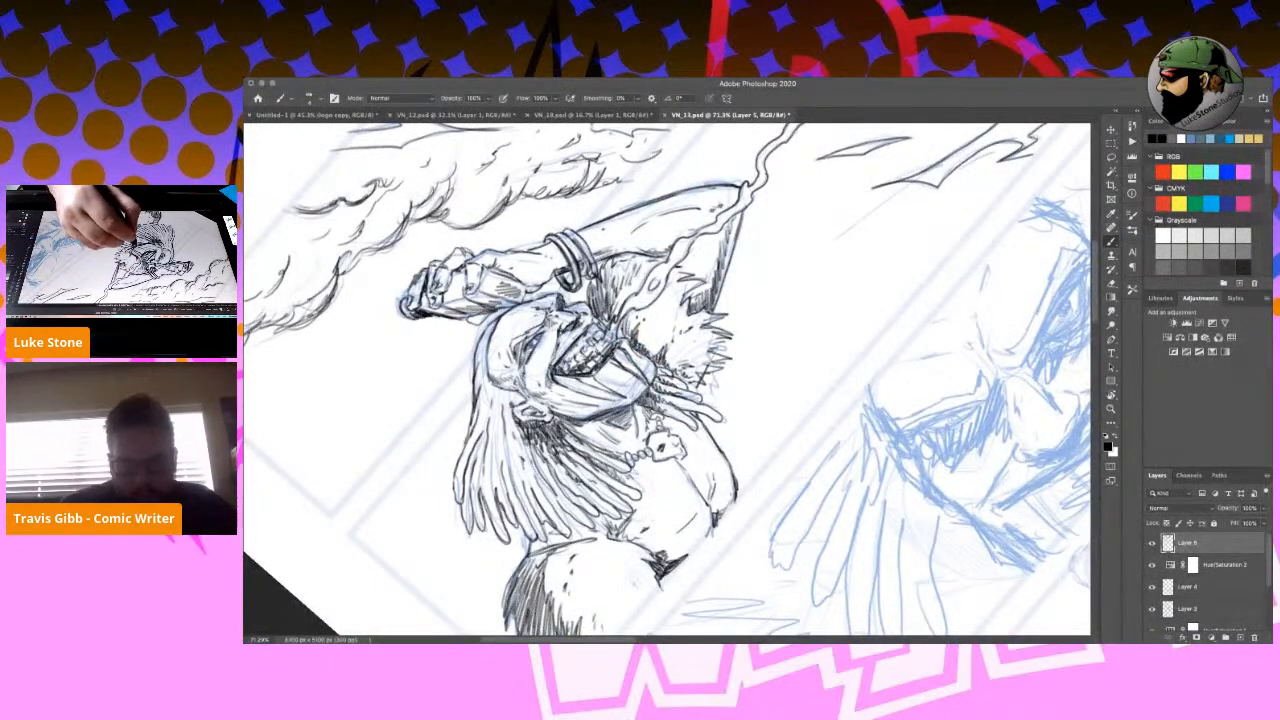
drag(534, 415, 546, 436)
mouse_move(696, 432)
mouse_down()
mouse_move(721, 480)
mouse_move(702, 492)
mouse_move(713, 504)
mouse_up()
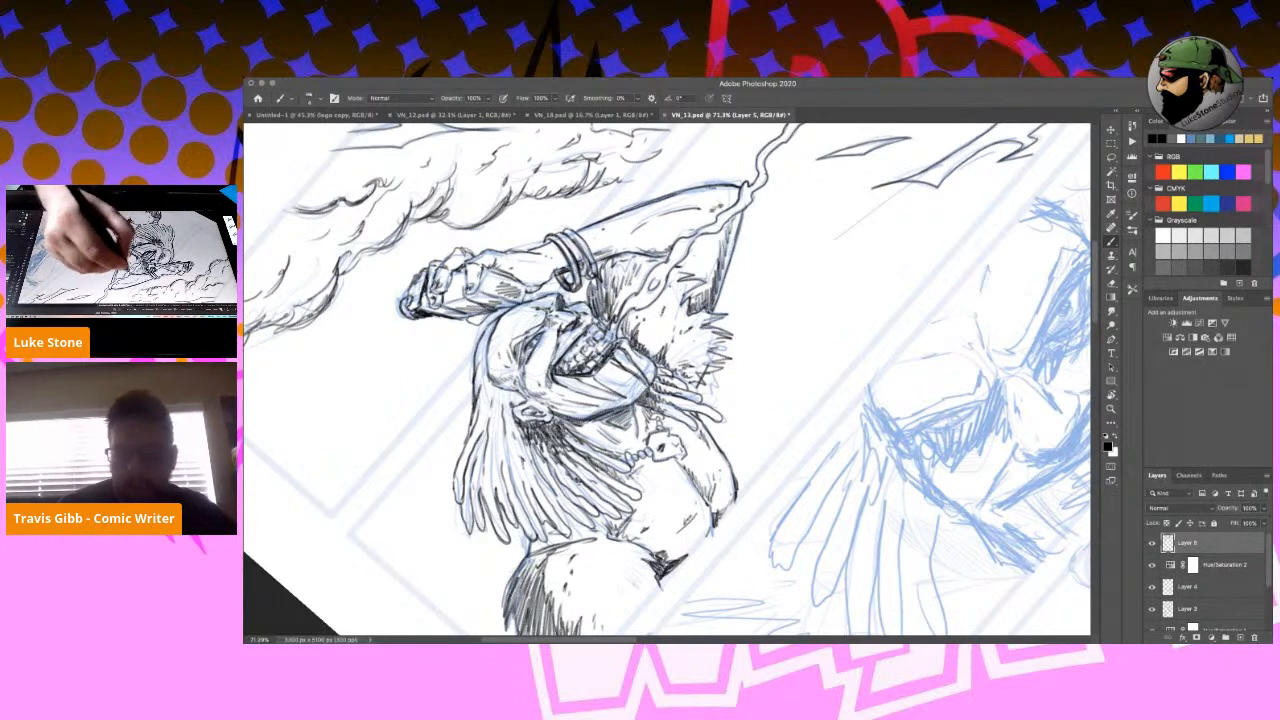
mouse_move(593, 337)
mouse_down()
mouse_move(612, 348)
mouse_move(688, 234)
mouse_up()
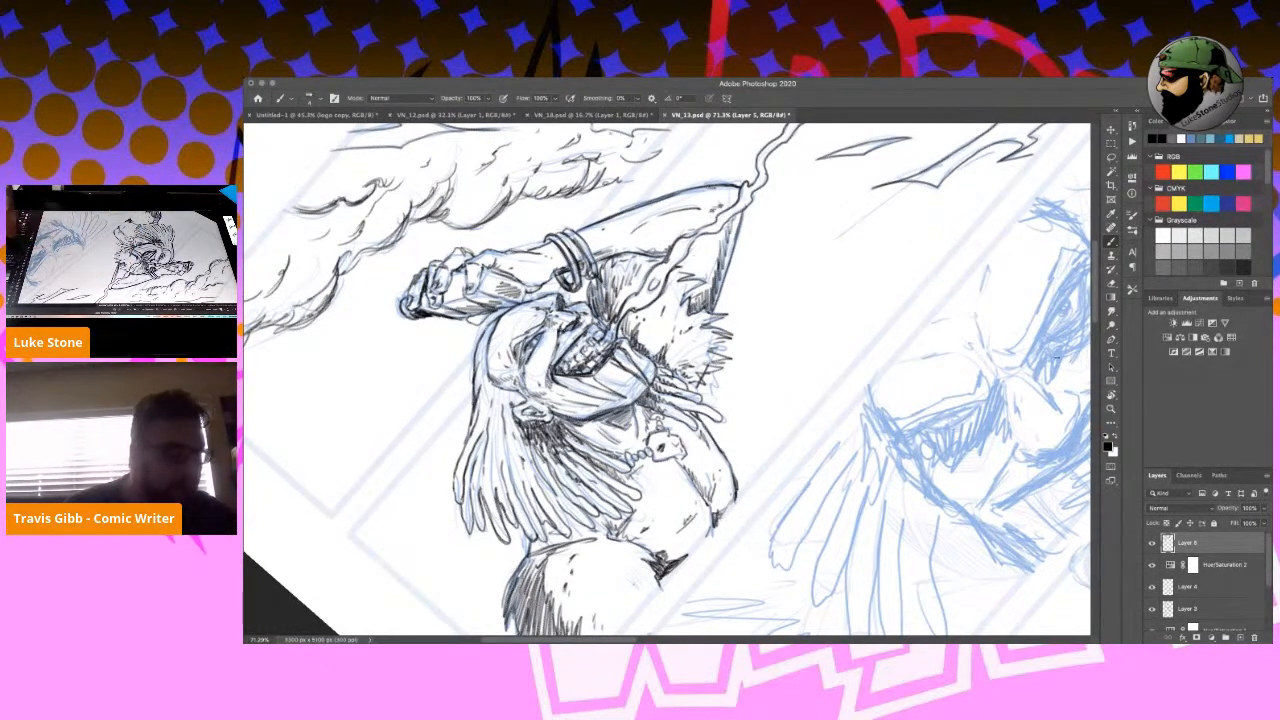
Outline both slanted eyebrows of the third panel's close-up face in black over the blue pencils.
click(1111, 396)
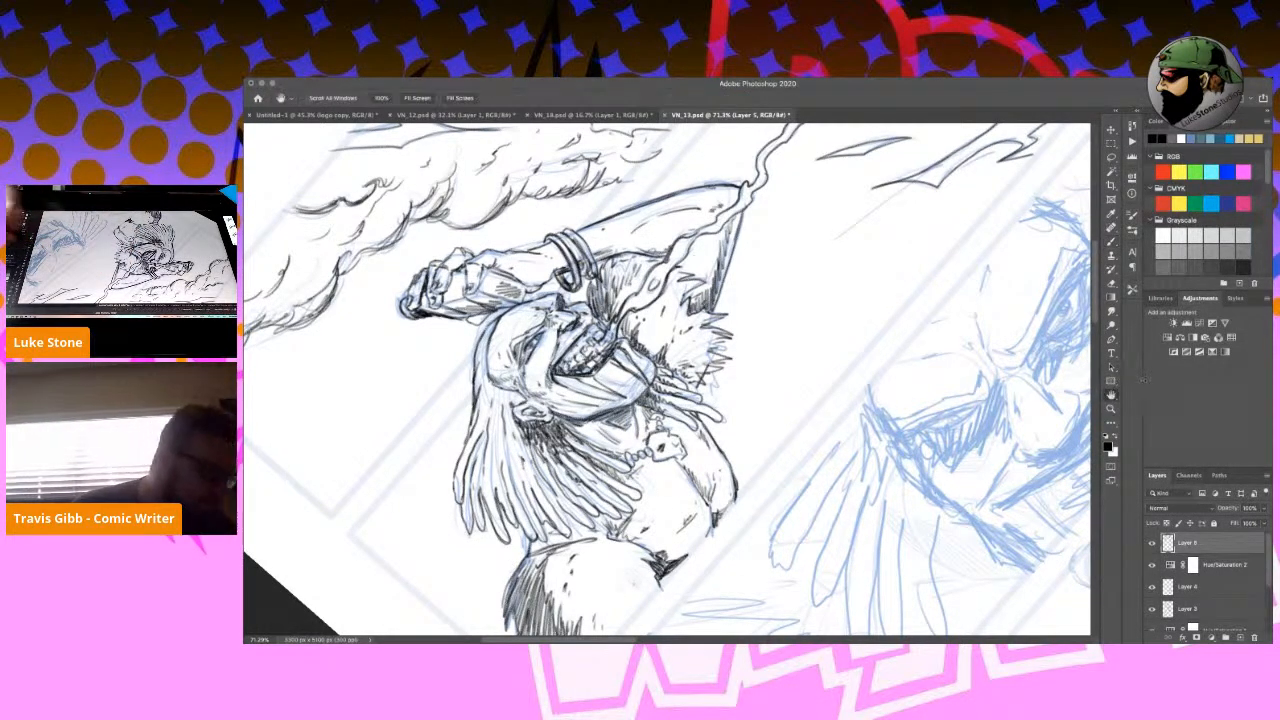
mouse_move(1040, 290)
mouse_down()
mouse_move(823, 517)
mouse_move(957, 428)
mouse_move(939, 464)
mouse_move(736, 370)
mouse_move(593, 372)
mouse_move(643, 377)
mouse_up()
key(r)
drag(866, 292, 920, 450)
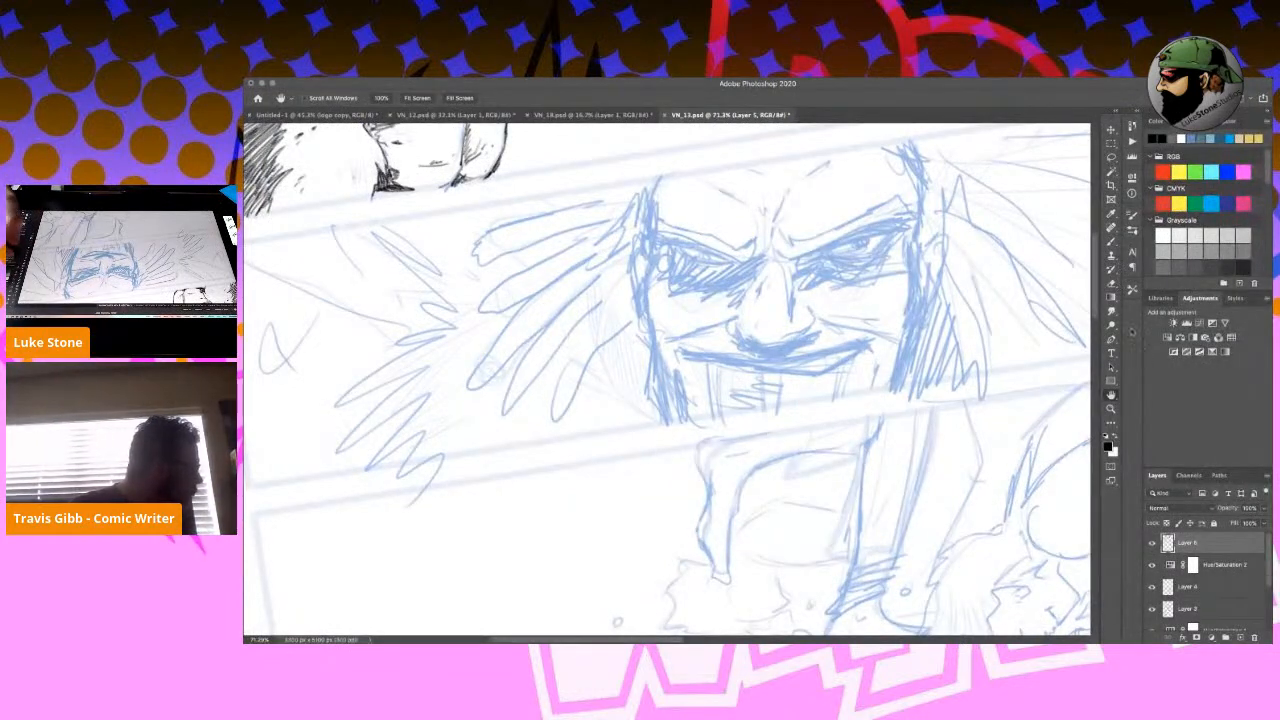
click(1111, 240)
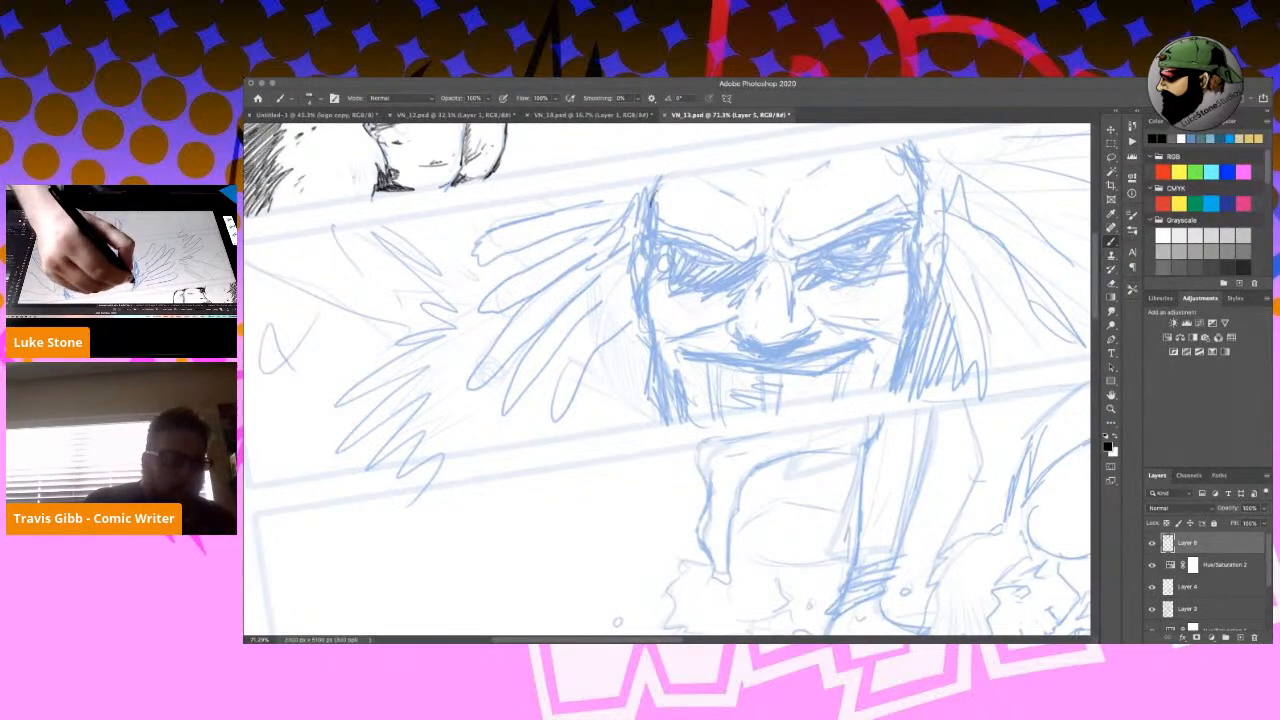
drag(650, 242, 652, 208)
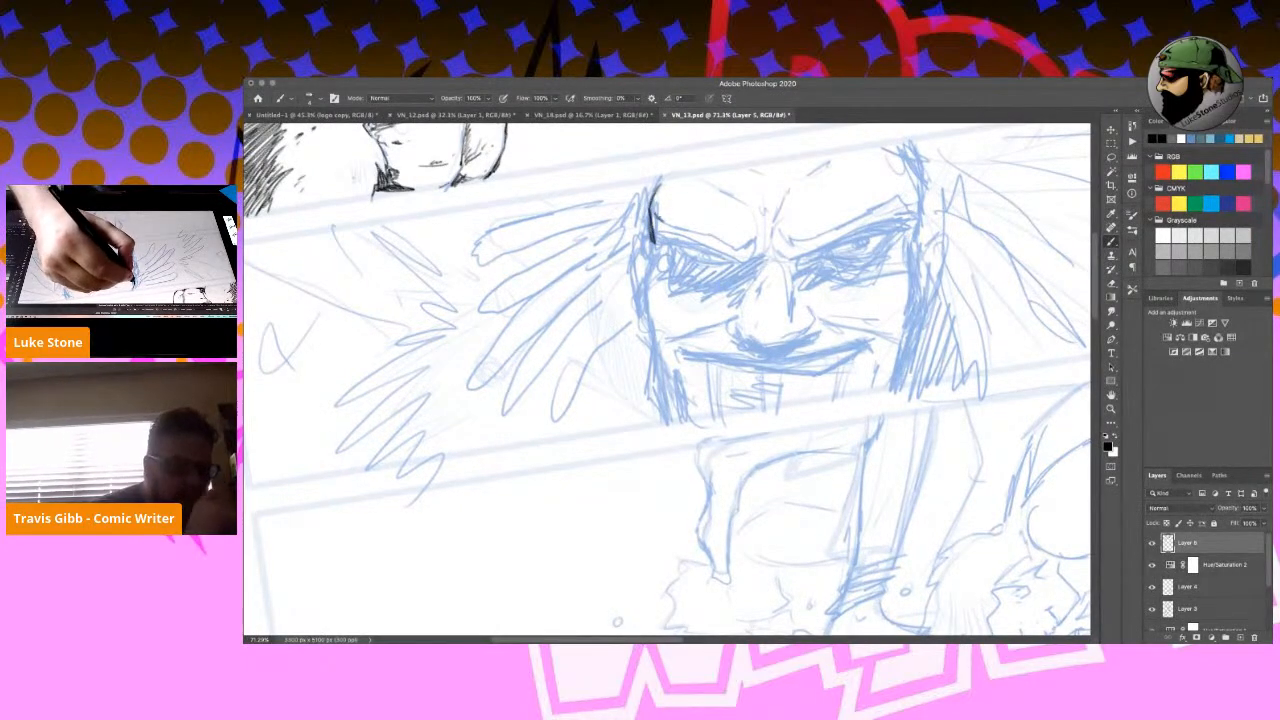
drag(668, 219, 731, 246)
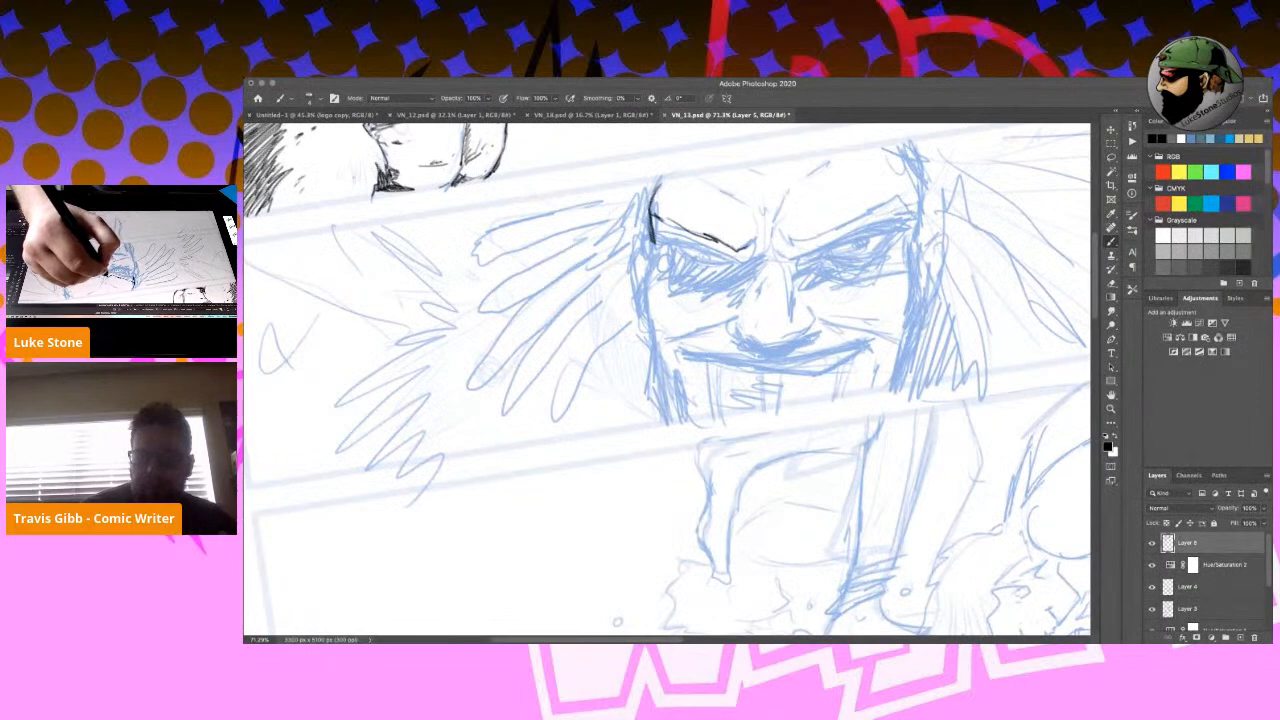
mouse_move(655, 217)
mouse_down()
mouse_move(730, 254)
mouse_move(804, 253)
mouse_move(910, 222)
mouse_move(888, 198)
mouse_up()
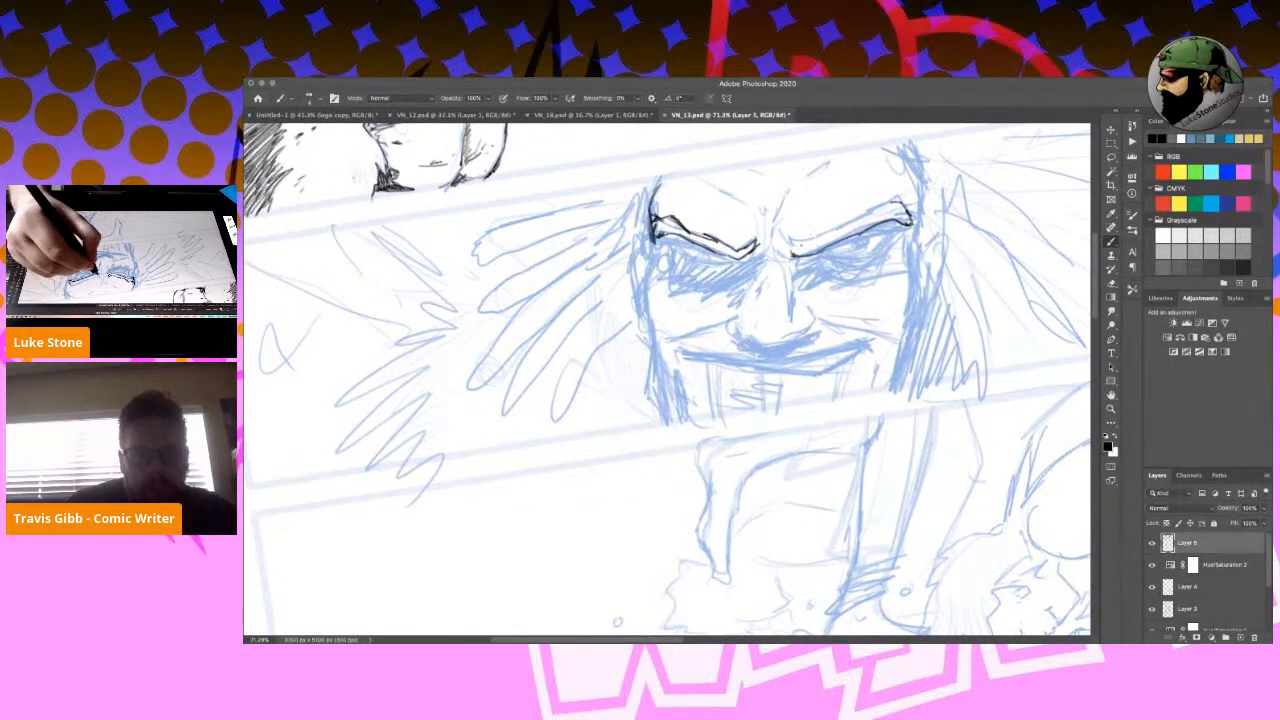
drag(800, 242, 890, 202)
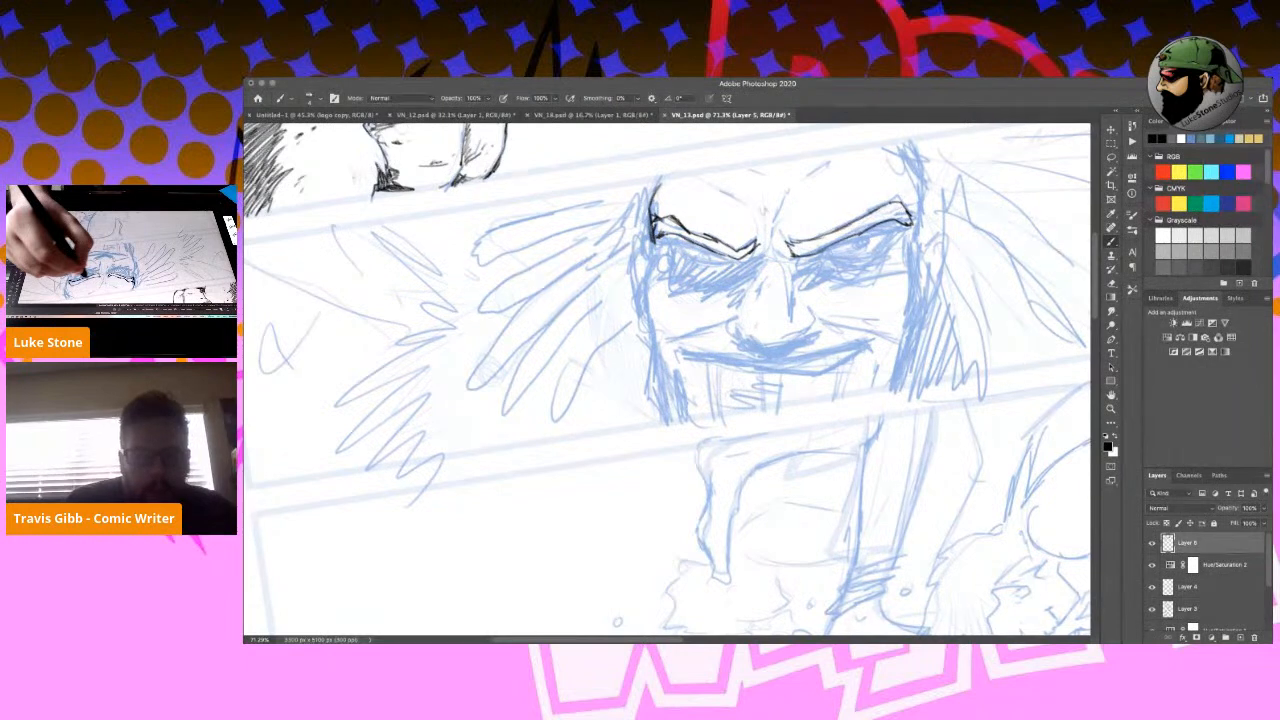
Draw the furrow lines between the eyebrows and the crease marks across the close-up face's forehead.
drag(786, 206, 770, 250)
mouse_move(766, 206)
mouse_down()
mouse_move(790, 184)
mouse_move(850, 174)
mouse_move(910, 186)
mouse_move(916, 266)
mouse_up()
mouse_move(730, 186)
mouse_down()
mouse_move(720, 204)
mouse_move(758, 210)
mouse_up()
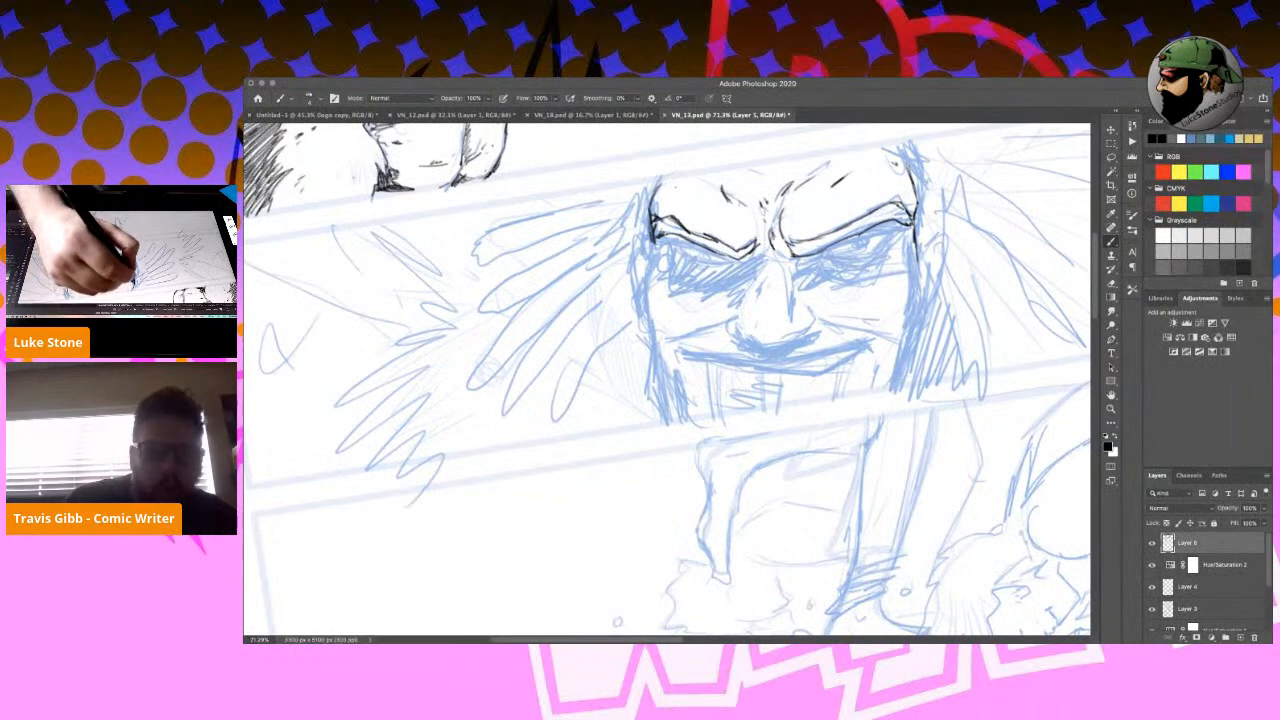
Outline both sides of the close-up face from the brows down to the cheeks, including the ears.
mouse_move(653, 242)
mouse_down()
mouse_move(650, 264)
mouse_move(632, 260)
mouse_move(642, 298)
mouse_move(649, 268)
mouse_move(655, 338)
mouse_up()
drag(640, 264, 648, 322)
drag(648, 248, 658, 256)
drag(910, 242, 924, 326)
drag(912, 274, 916, 330)
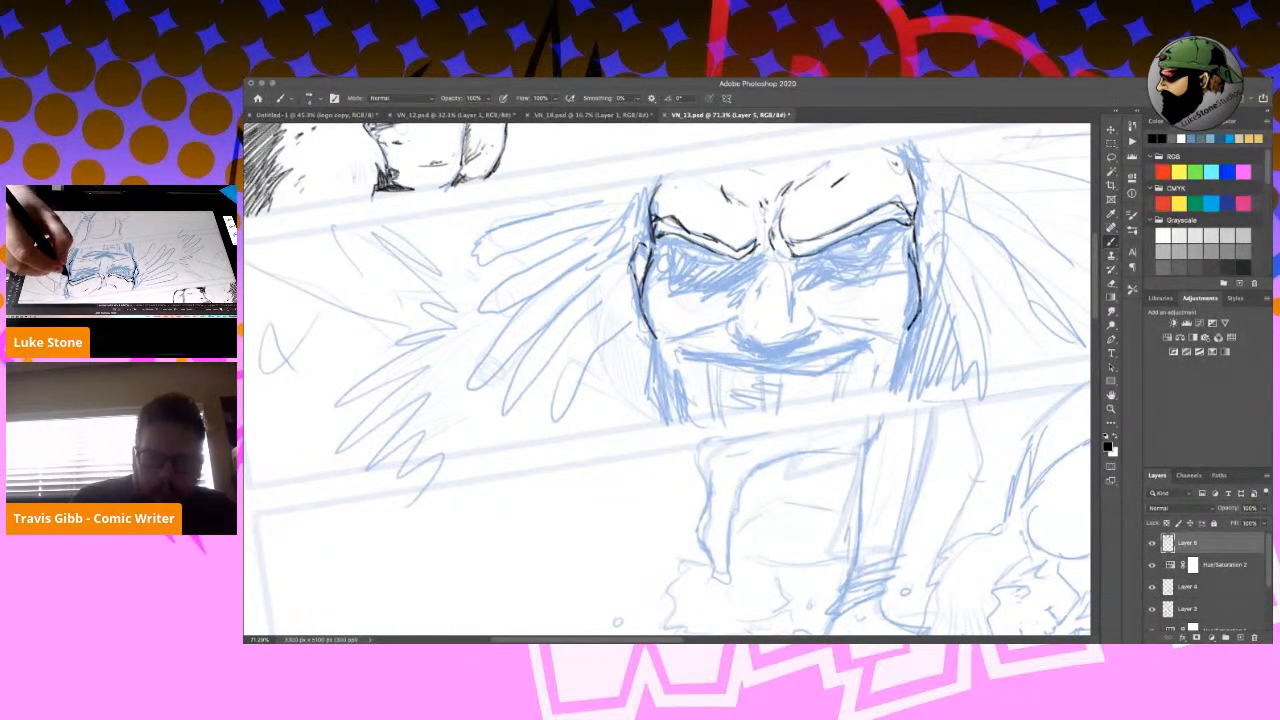
mouse_move(918, 230)
mouse_down()
mouse_move(948, 248)
mouse_move(924, 306)
mouse_move(938, 243)
mouse_up()
drag(936, 248, 925, 298)
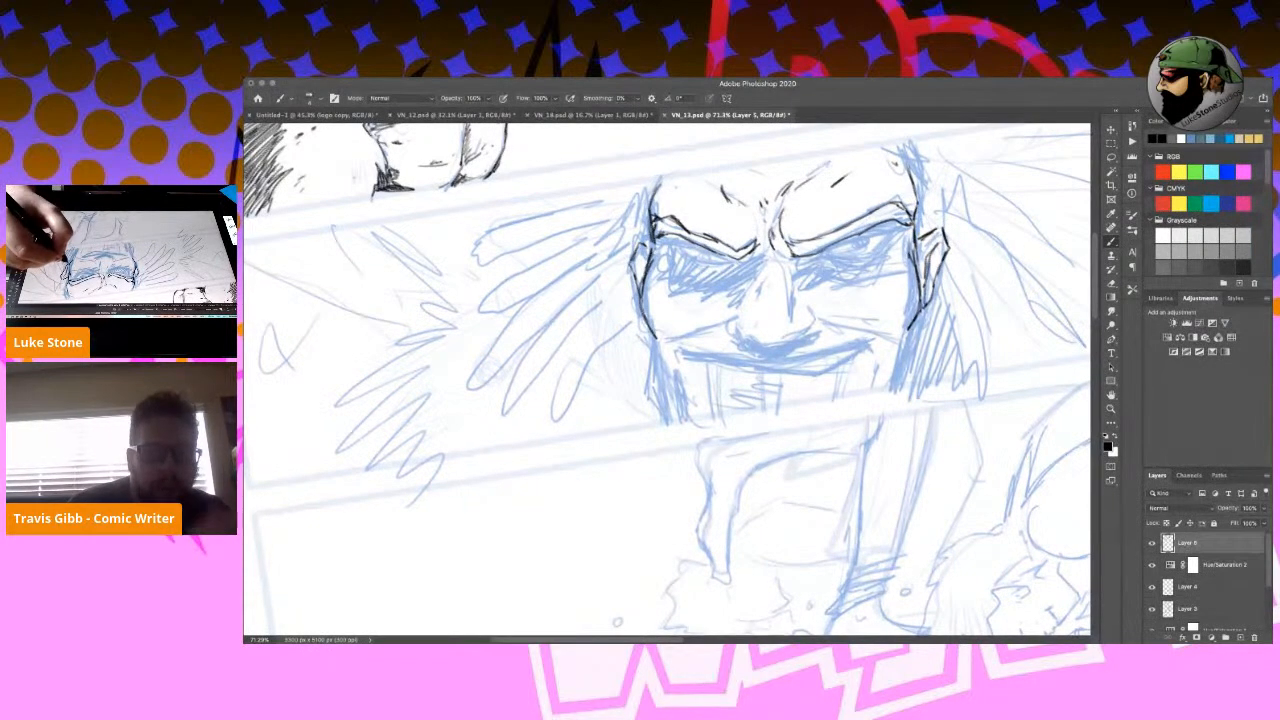
Rotate the canvas and draw the close-up face's first eye, with its eyelid outline, iris and pupil.
key(r)
drag(960, 444, 870, 152)
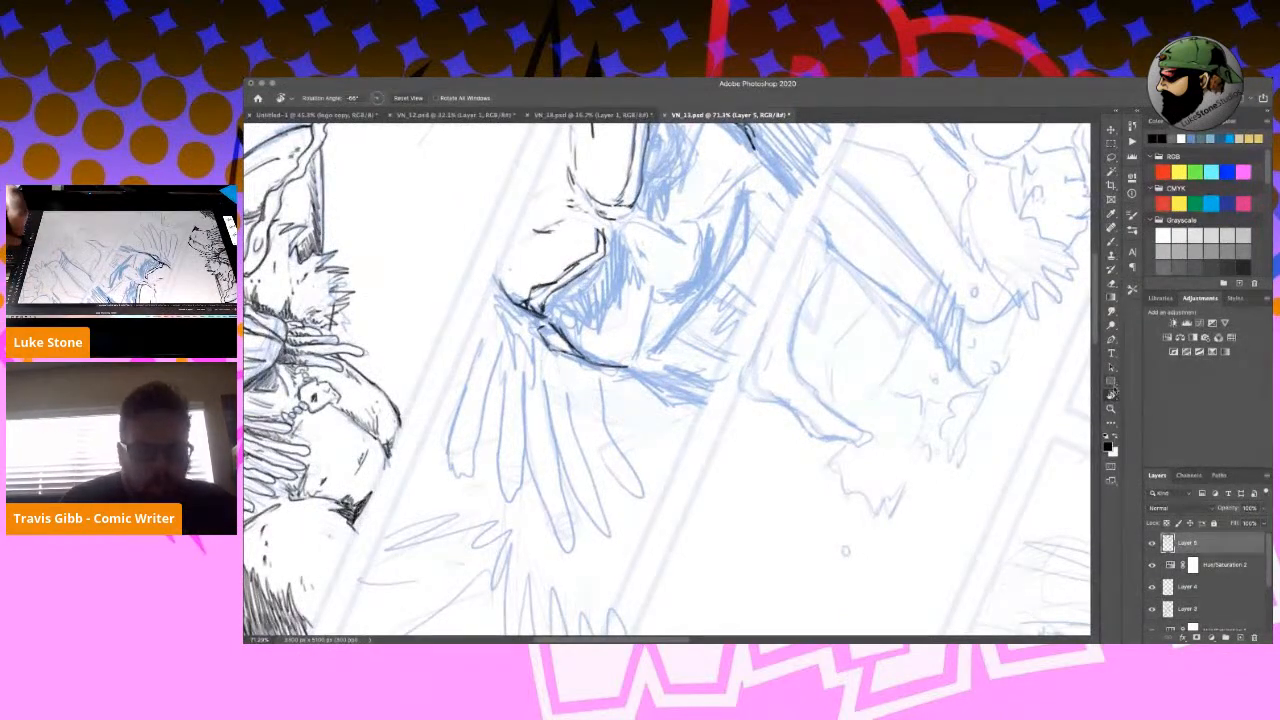
key(h)
drag(793, 265, 789, 394)
key(b)
drag(654, 254, 645, 310)
mouse_move(658, 238)
mouse_down()
mouse_move(667, 264)
mouse_move(648, 305)
mouse_move(655, 275)
mouse_up()
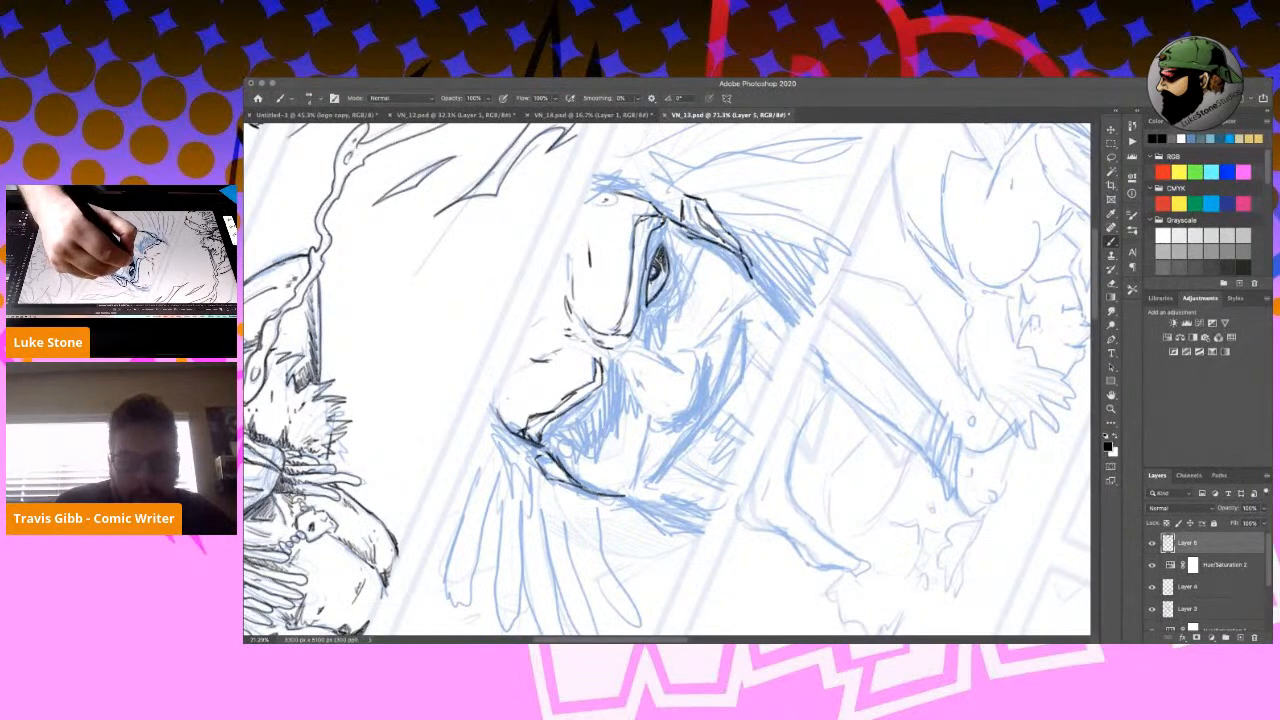
drag(649, 299, 660, 288)
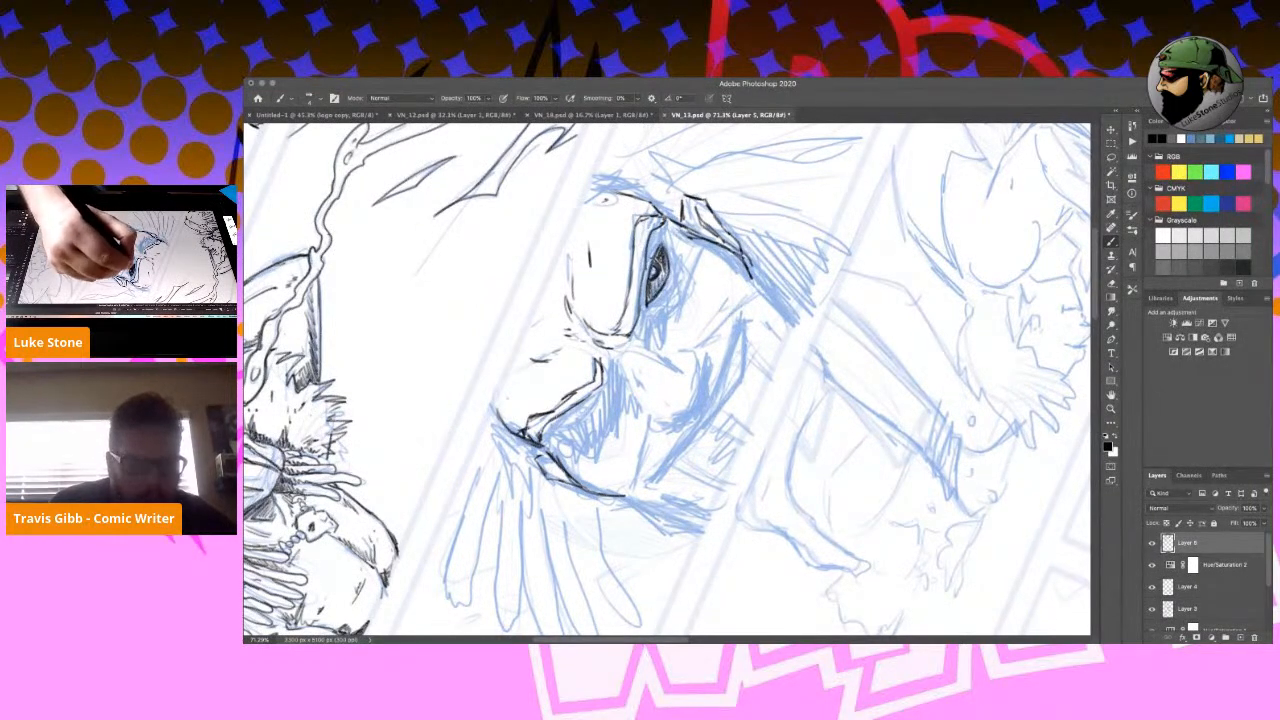
Fill the dark shadow in the eye's outer corner and add shading strokes beneath the eye and along the brow.
drag(657, 232, 649, 256)
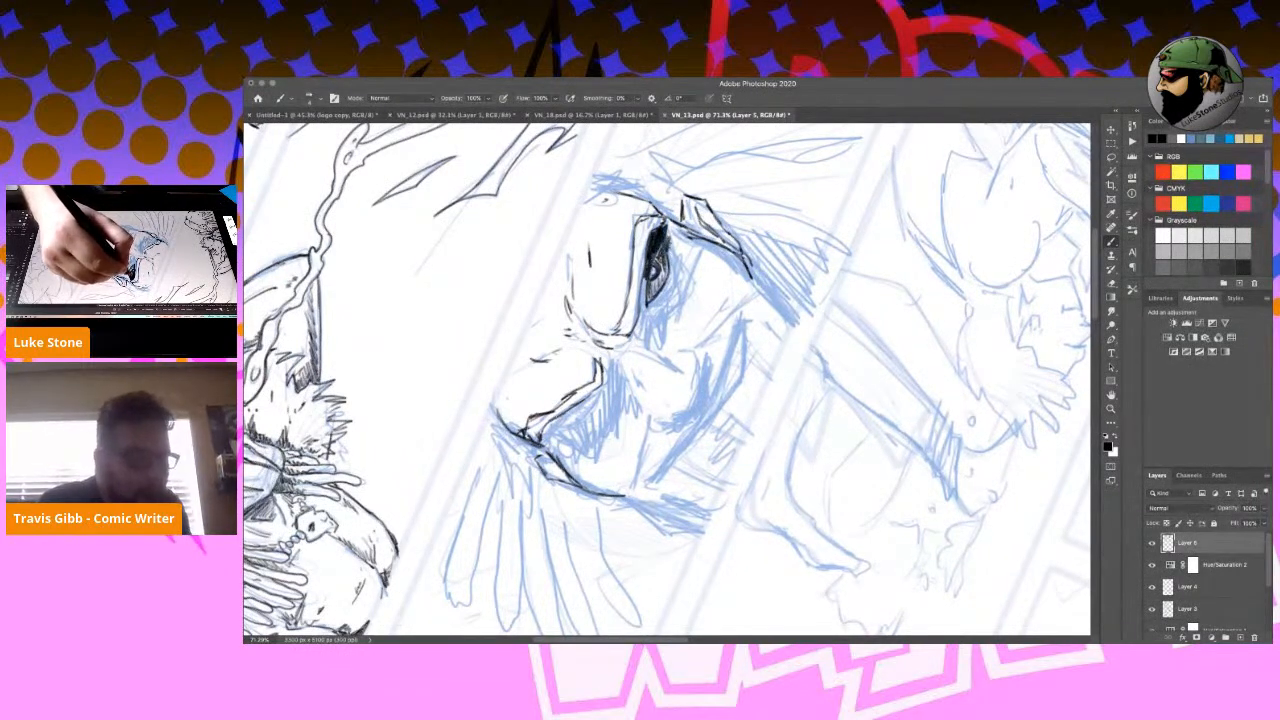
drag(677, 252, 677, 282)
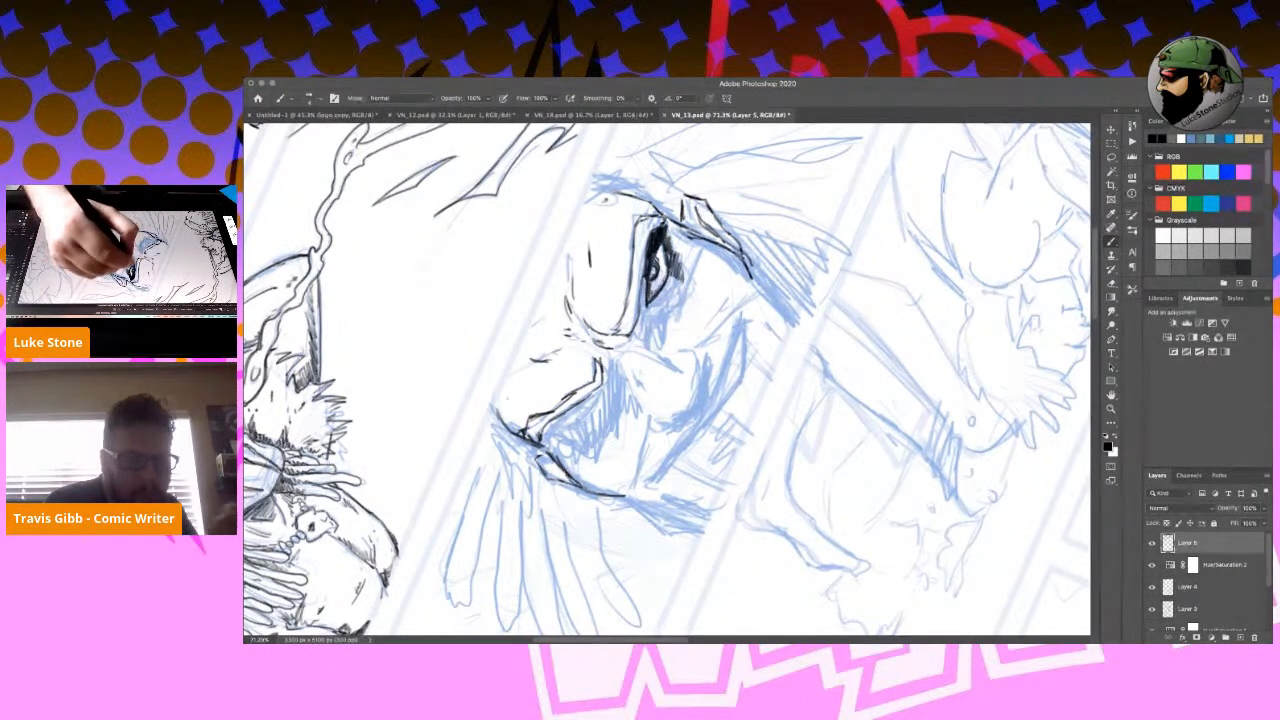
drag(642, 304, 632, 334)
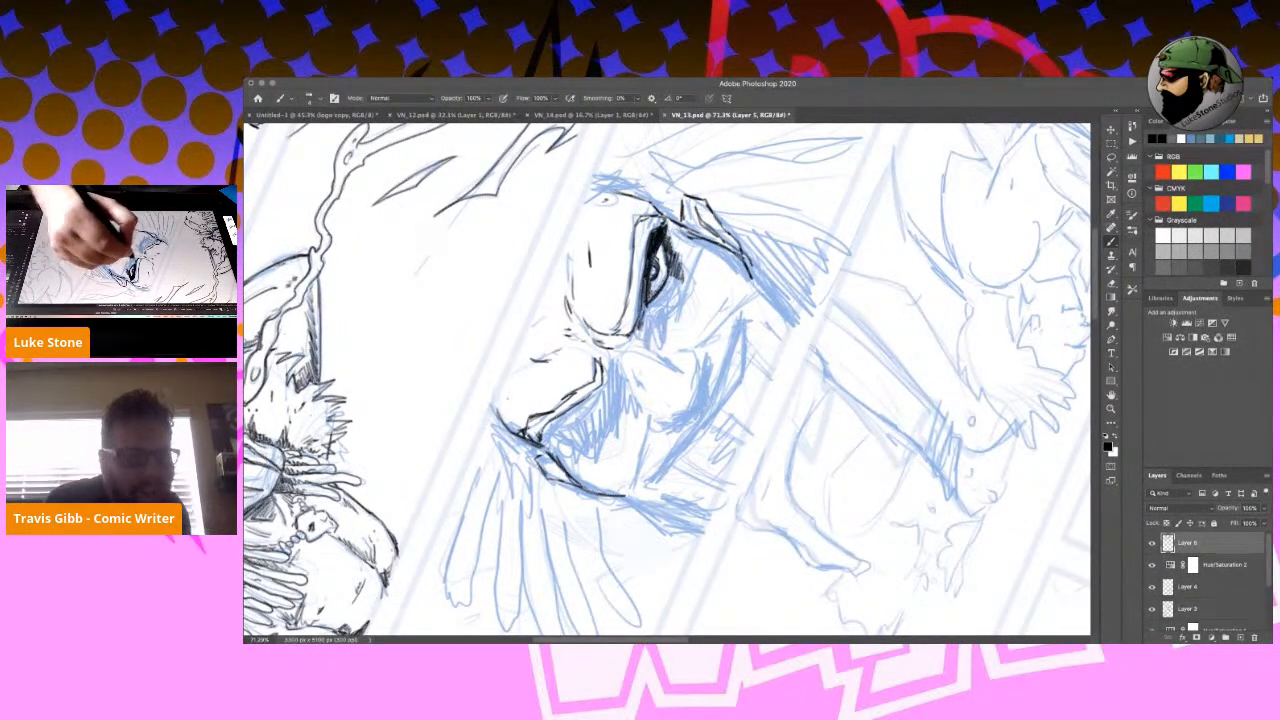
Ink the nose bridge and the rounded nose tip over the blue sketch of the grinning face.
key(r)
mouse_move(500, 470)
mouse_down()
mouse_move(486, 436)
mouse_move(565, 219)
mouse_move(602, 200)
mouse_up()
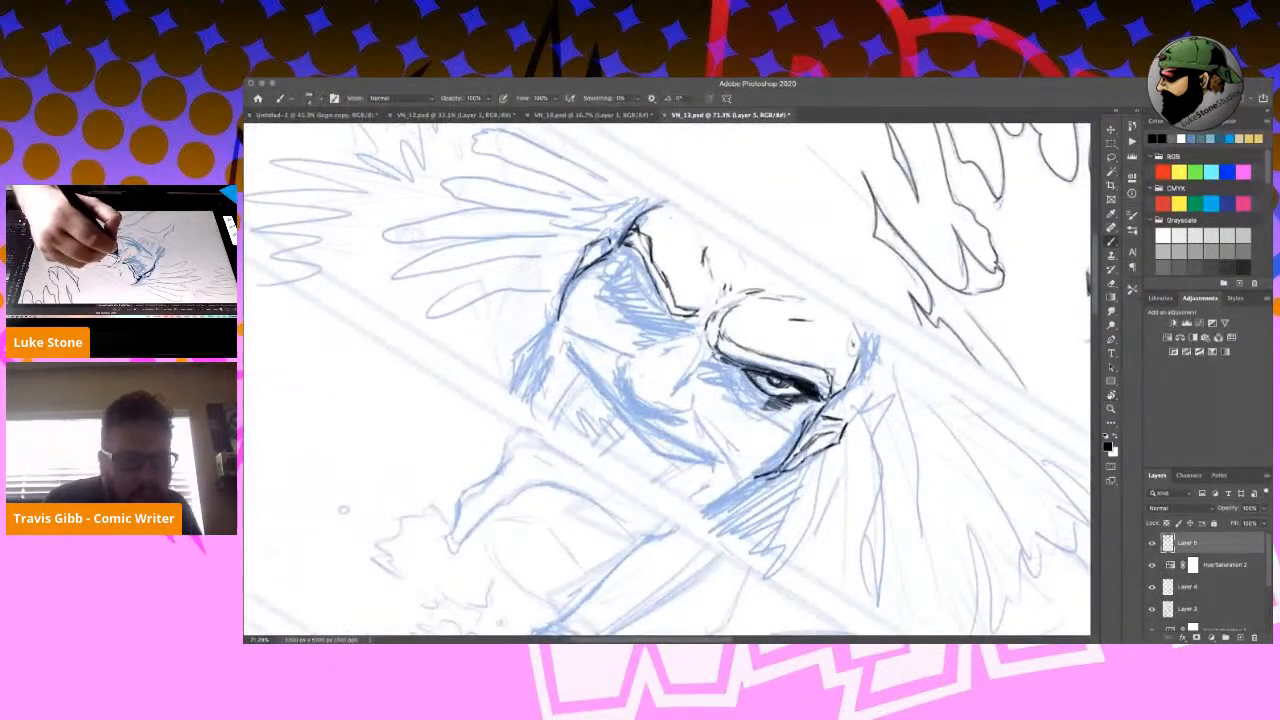
drag(702, 350, 698, 364)
key(r)
mouse_move(640, 230)
mouse_down()
mouse_move(547, 286)
mouse_move(544, 470)
mouse_up()
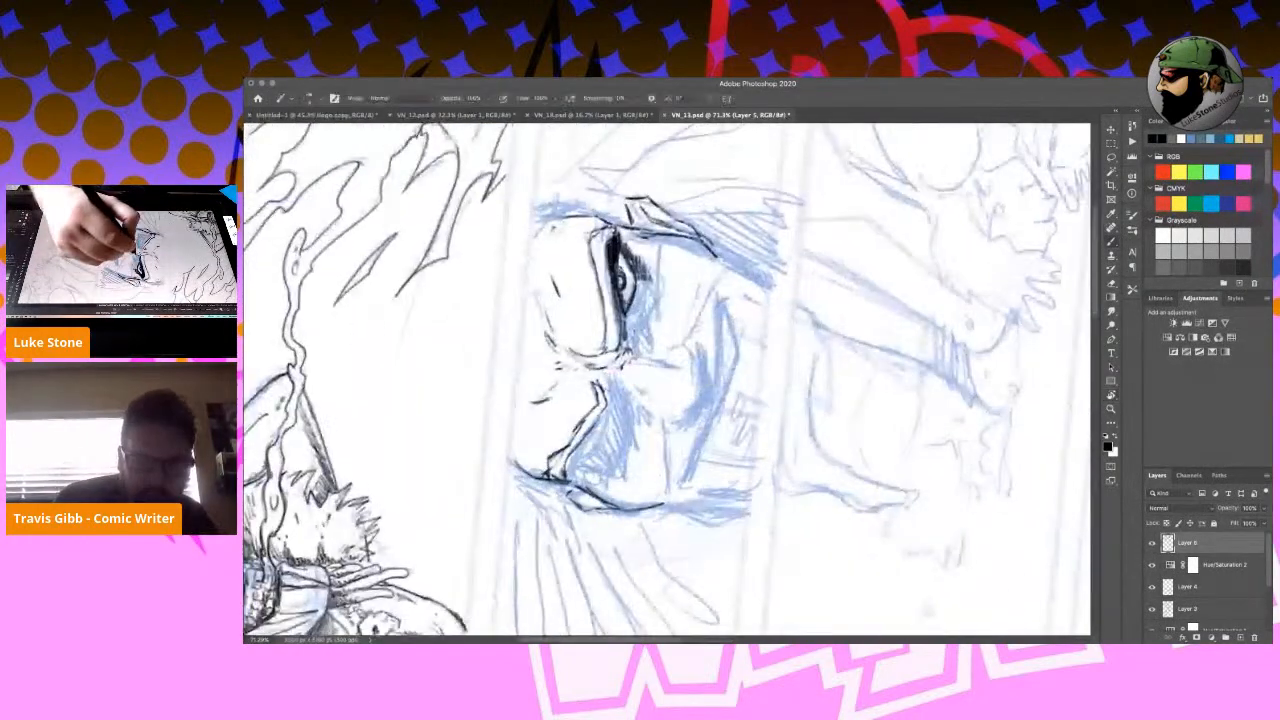
mouse_move(641, 354)
mouse_down()
mouse_move(692, 346)
mouse_move(701, 386)
mouse_move(690, 409)
mouse_up()
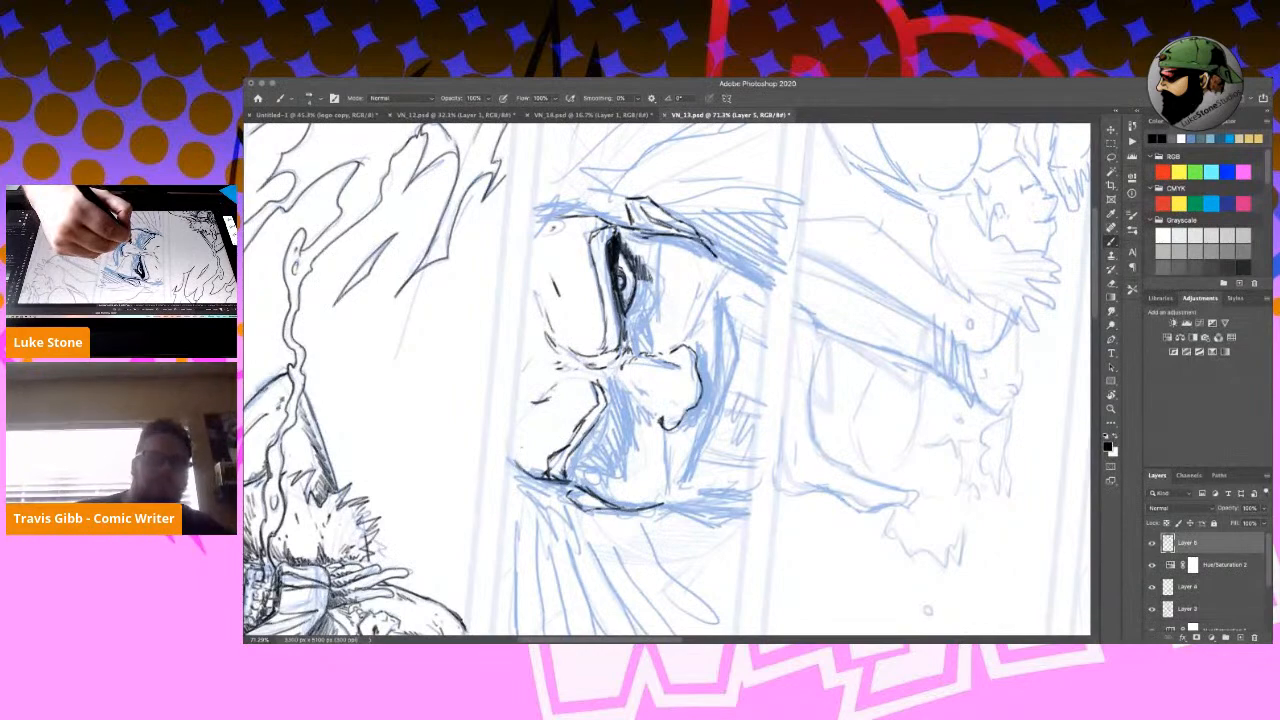
drag(617, 378, 626, 389)
Ink the character's right eye beneath the brow, including the lid, iris and dark upper edge.
key(r)
mouse_move(775, 270)
mouse_down()
mouse_move(810, 337)
mouse_move(767, 488)
mouse_move(636, 478)
mouse_up()
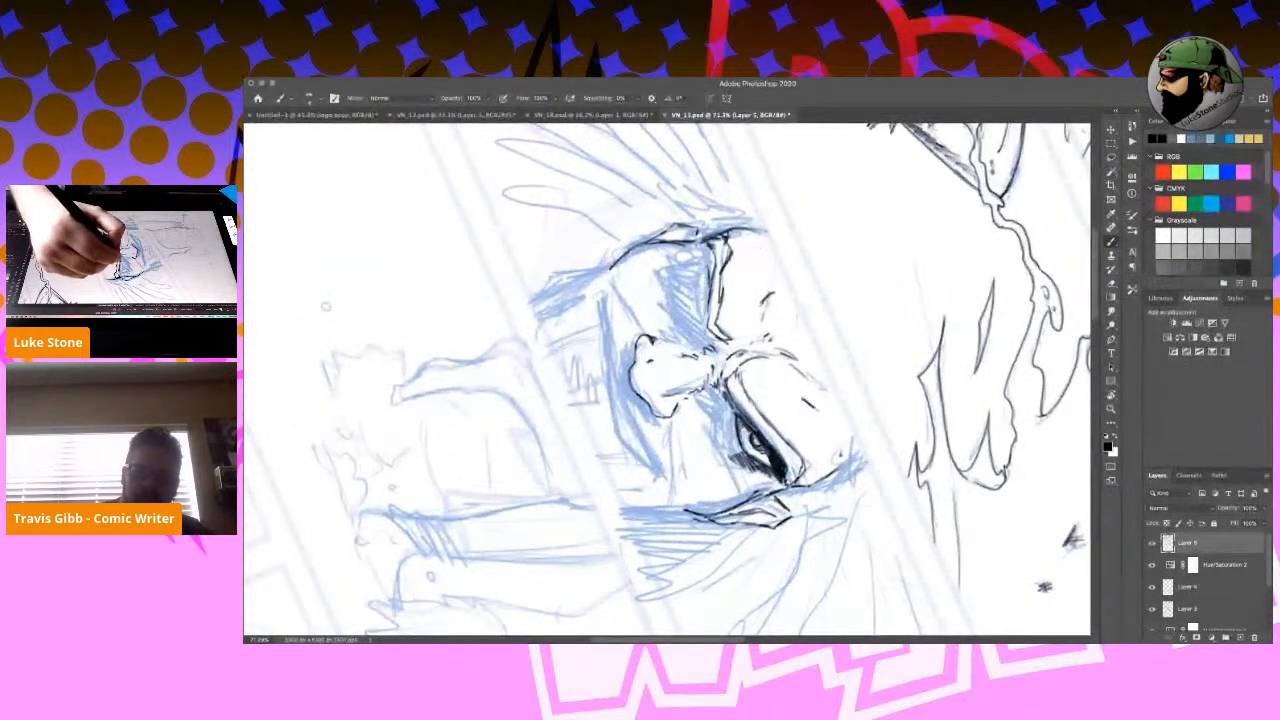
mouse_move(695, 285)
mouse_down()
mouse_move(704, 317)
mouse_move(695, 302)
mouse_up()
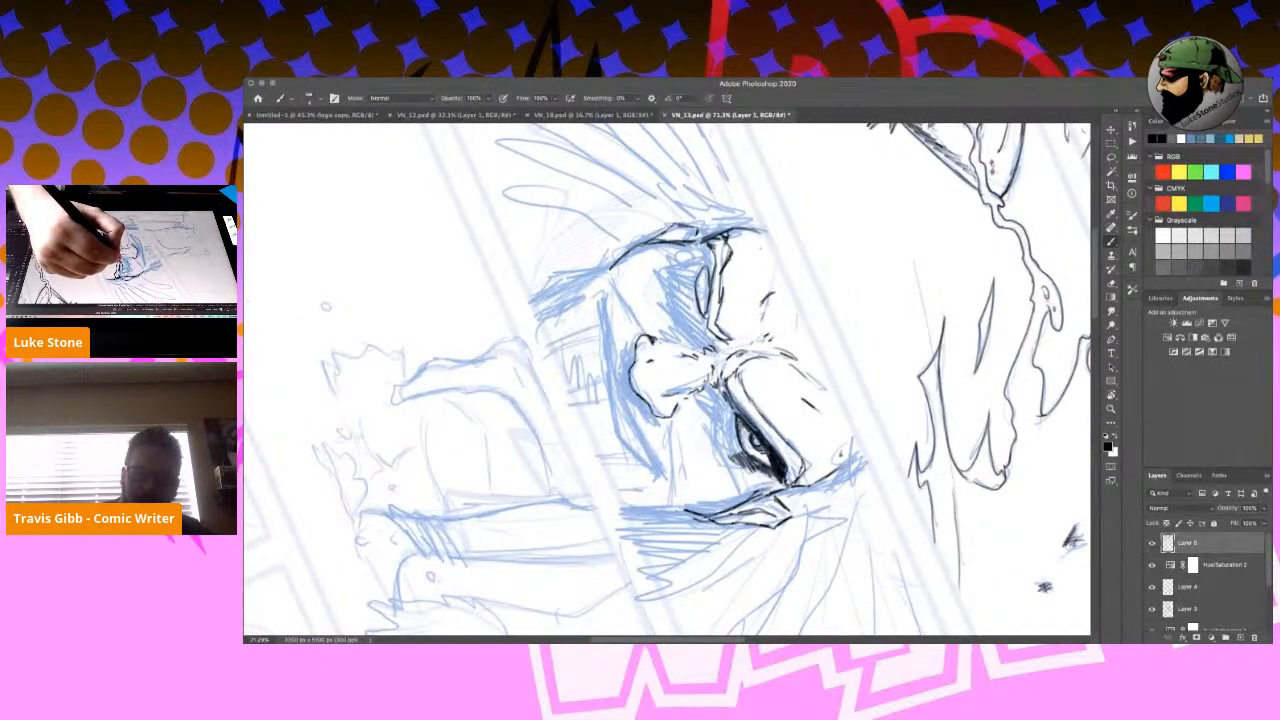
mouse_move(700, 287)
mouse_down()
mouse_move(701, 298)
mouse_move(703, 242)
mouse_move(692, 294)
mouse_move(704, 342)
mouse_up()
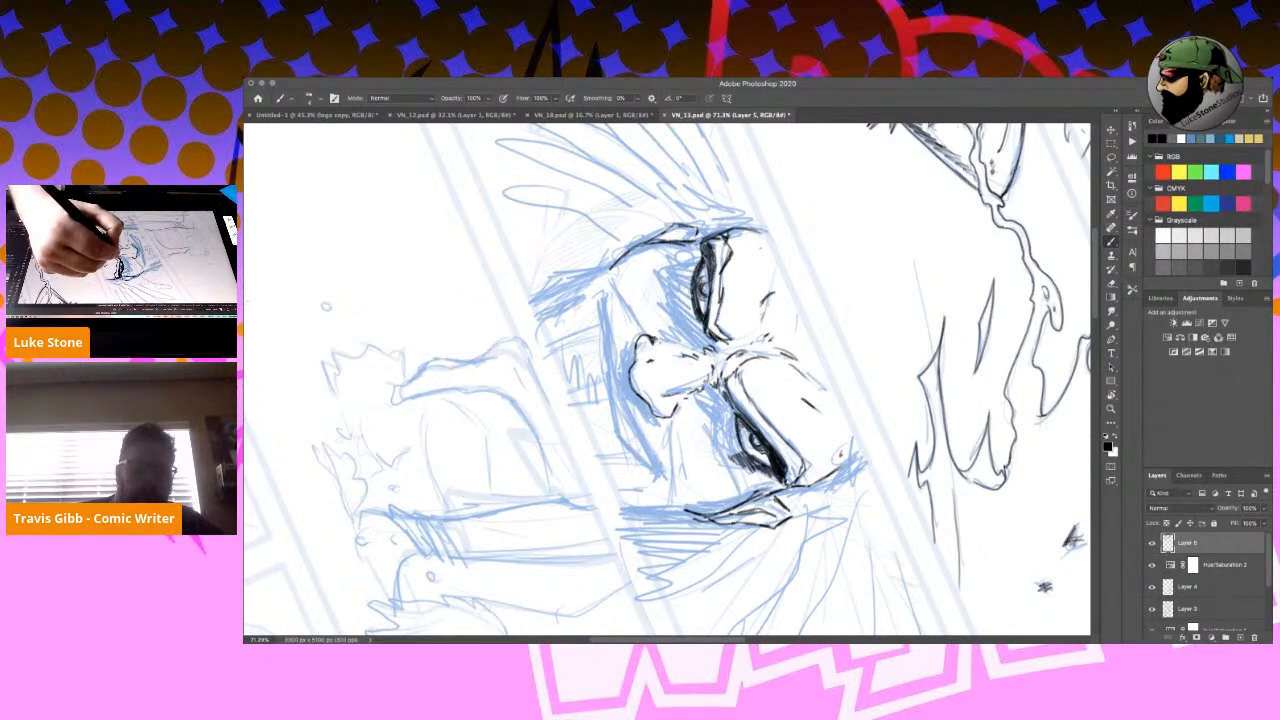
Fill the socket around the character's left eye with dense black shadow strokes reaching toward the nose bridge.
key(r)
mouse_move(708, 338)
mouse_down()
mouse_move(714, 222)
mouse_move(552, 264)
mouse_up()
key(b)
mouse_move(637, 299)
mouse_down()
mouse_move(635, 343)
mouse_move(650, 349)
mouse_move(680, 278)
mouse_move(682, 250)
mouse_move(661, 236)
mouse_move(653, 249)
mouse_move(669, 264)
mouse_up()
drag(667, 245, 668, 277)
drag(679, 259, 669, 293)
drag(665, 265, 638, 345)
drag(650, 329, 647, 345)
drag(664, 302, 651, 342)
drag(677, 277, 672, 297)
mouse_move(679, 269)
mouse_down()
mouse_move(658, 288)
mouse_move(645, 342)
mouse_up()
drag(651, 328, 645, 344)
drag(667, 290, 656, 312)
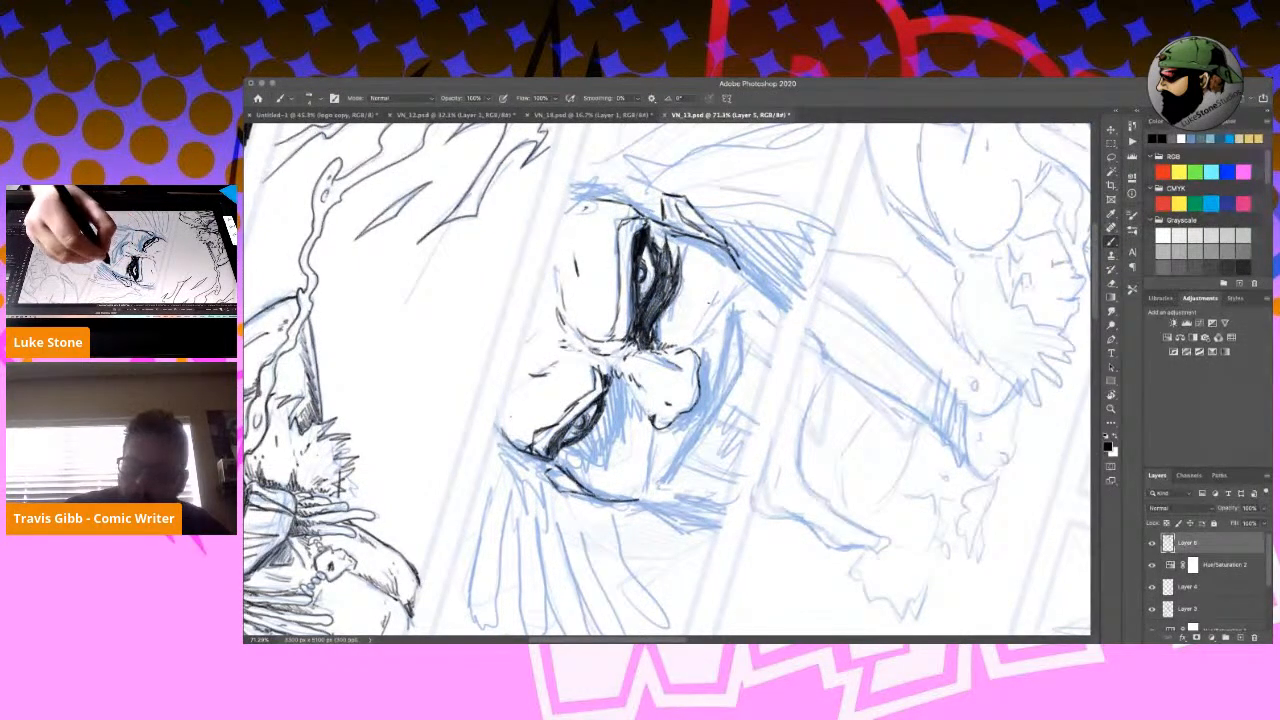
Ink the smile crease from the nose across the character's left cheek and darken the shadow beside the nose bridge.
mouse_move(700, 336)
mouse_down()
mouse_move(729, 294)
mouse_move(680, 350)
mouse_move(743, 288)
mouse_move(668, 364)
mouse_move(700, 390)
mouse_up()
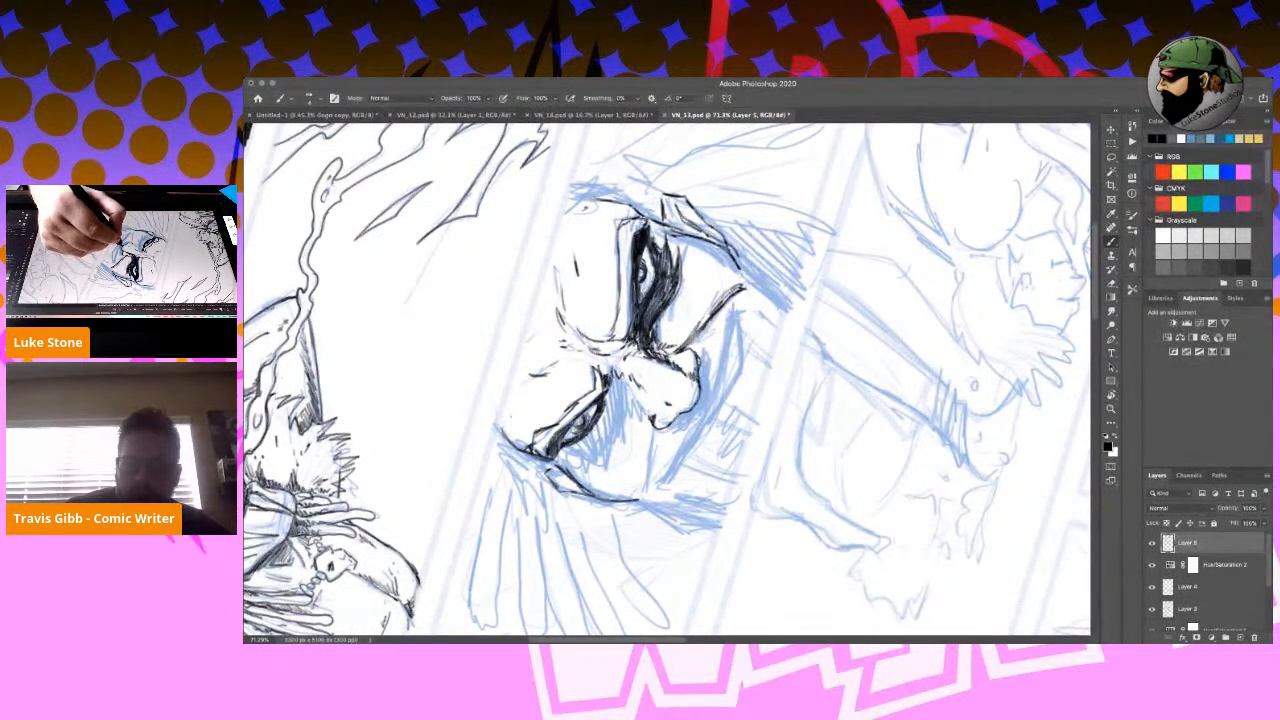
drag(656, 322, 664, 353)
drag(658, 337, 667, 352)
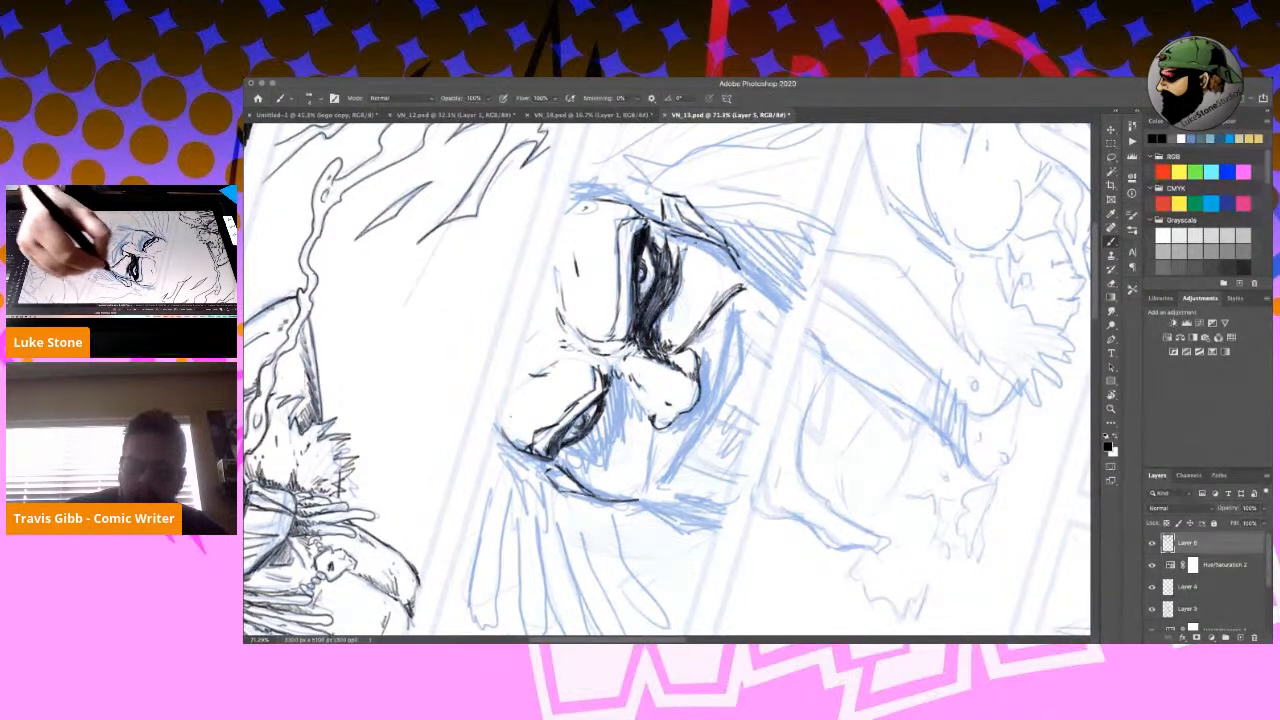
Shade the character's right eye socket in black and hatch the adjoining side of the nose.
mouse_move(630, 389)
mouse_down()
mouse_move(666, 414)
mouse_move(625, 430)
mouse_move(594, 471)
mouse_up()
mouse_move(605, 455)
mouse_down()
mouse_move(591, 473)
mouse_move(550, 468)
mouse_move(582, 464)
mouse_up()
mouse_move(606, 390)
mouse_down()
mouse_move(598, 414)
mouse_move(613, 385)
mouse_up()
drag(623, 374, 617, 386)
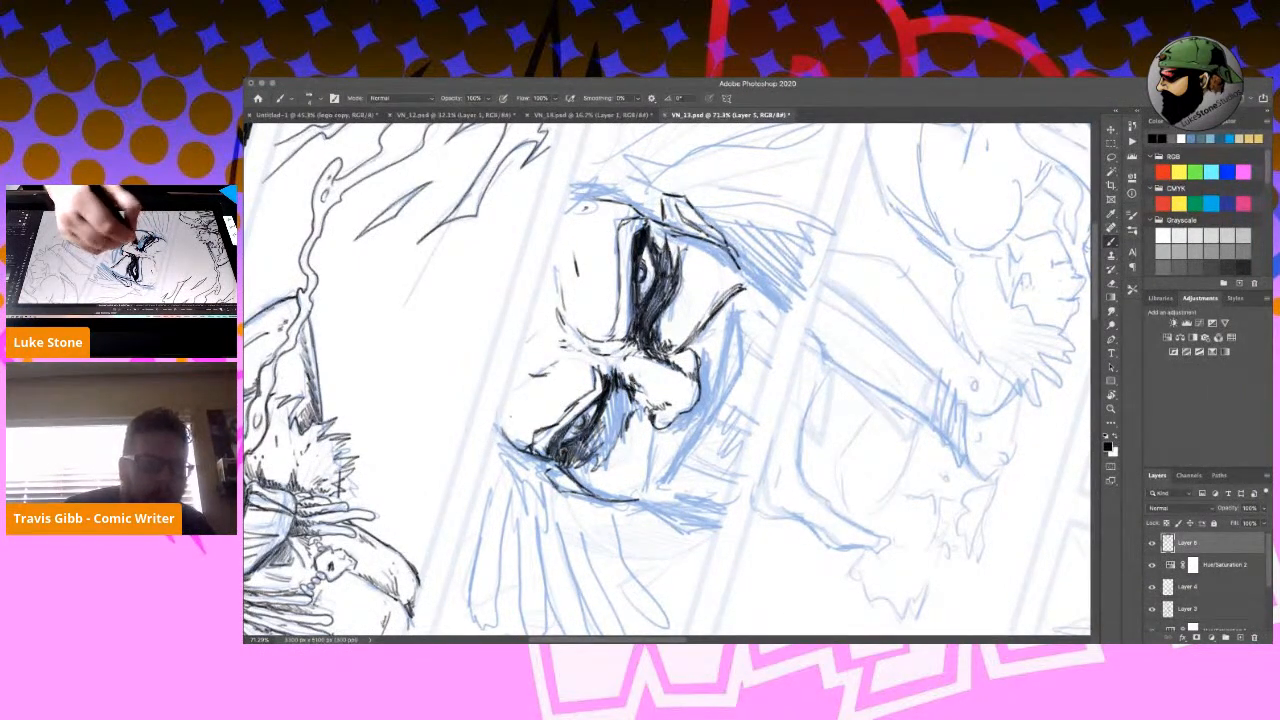
drag(608, 400, 599, 421)
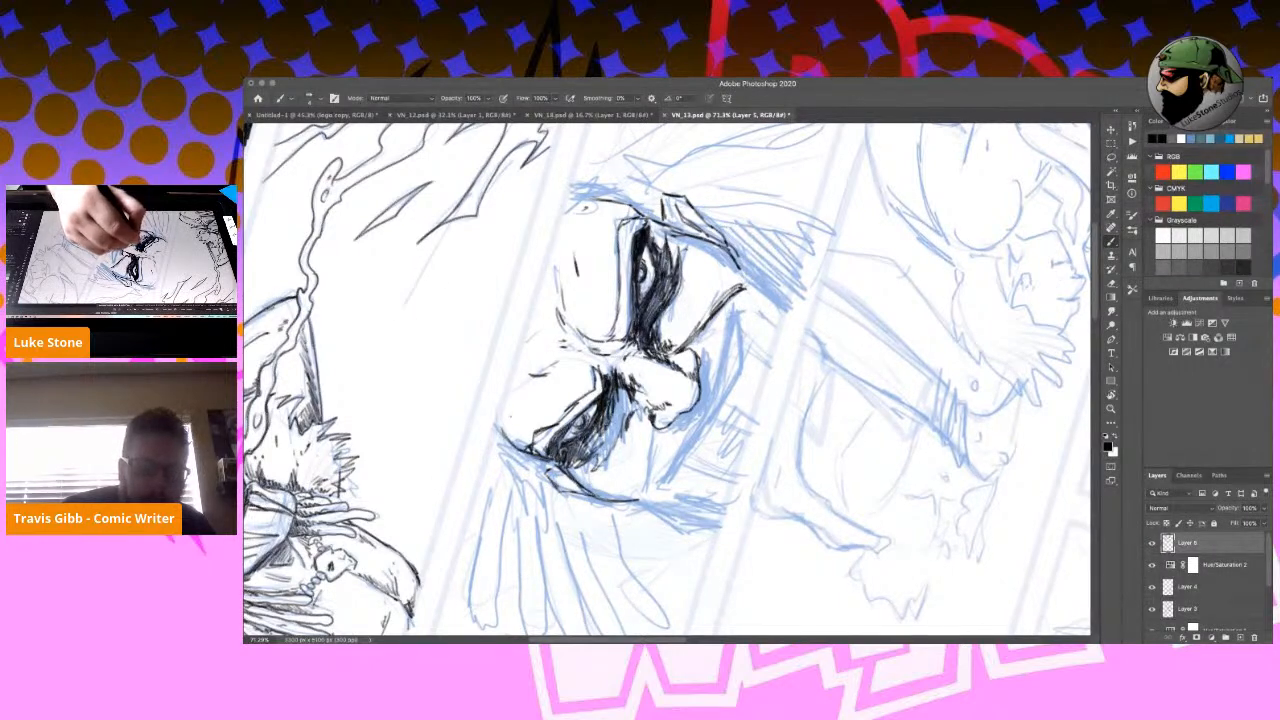
drag(641, 393, 649, 409)
drag(645, 399, 648, 410)
drag(645, 390, 660, 405)
mouse_move(658, 399)
mouse_down()
mouse_move(670, 407)
mouse_move(612, 440)
mouse_up()
drag(628, 417, 598, 464)
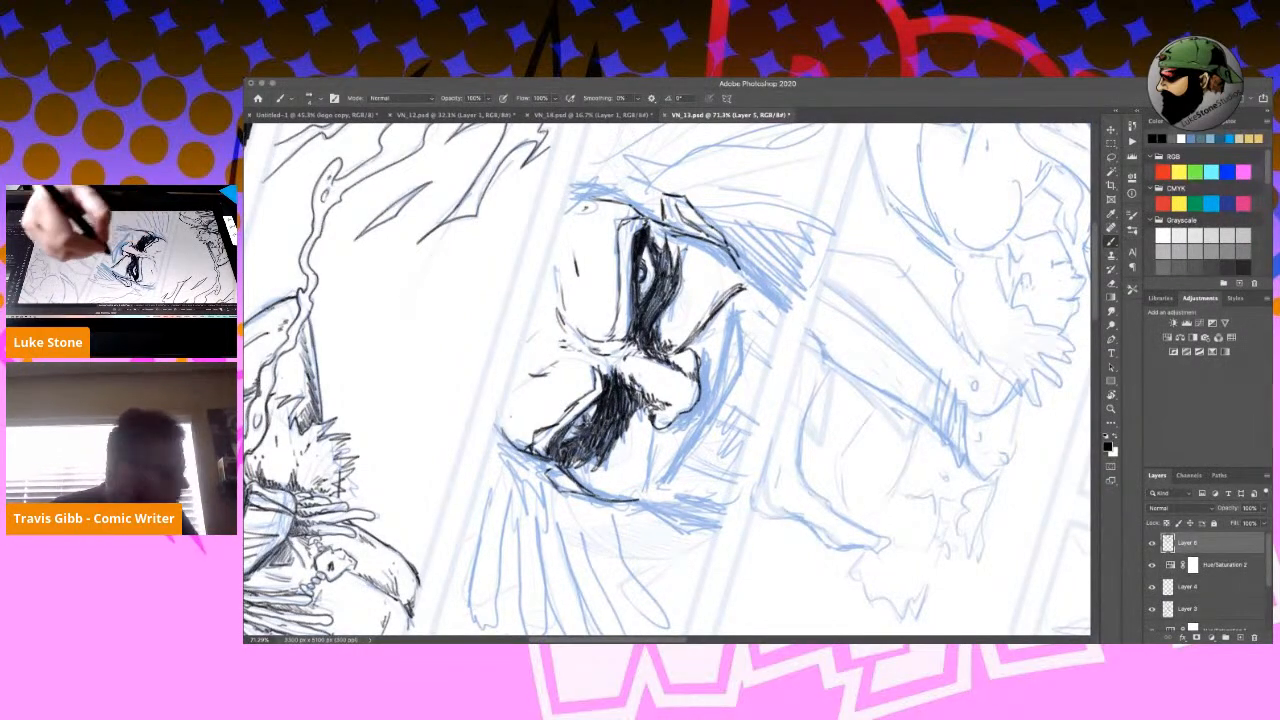
Deepen the black shadows in both eye sockets with a few more brush strokes.
key(r)
mouse_move(853, 254)
mouse_down()
mouse_move(889, 414)
mouse_move(765, 580)
mouse_move(696, 602)
mouse_up()
key(b)
mouse_move(632, 308)
mouse_down()
mouse_move(640, 334)
mouse_move(620, 322)
mouse_move(655, 336)
mouse_move(638, 318)
mouse_move(652, 312)
mouse_up()
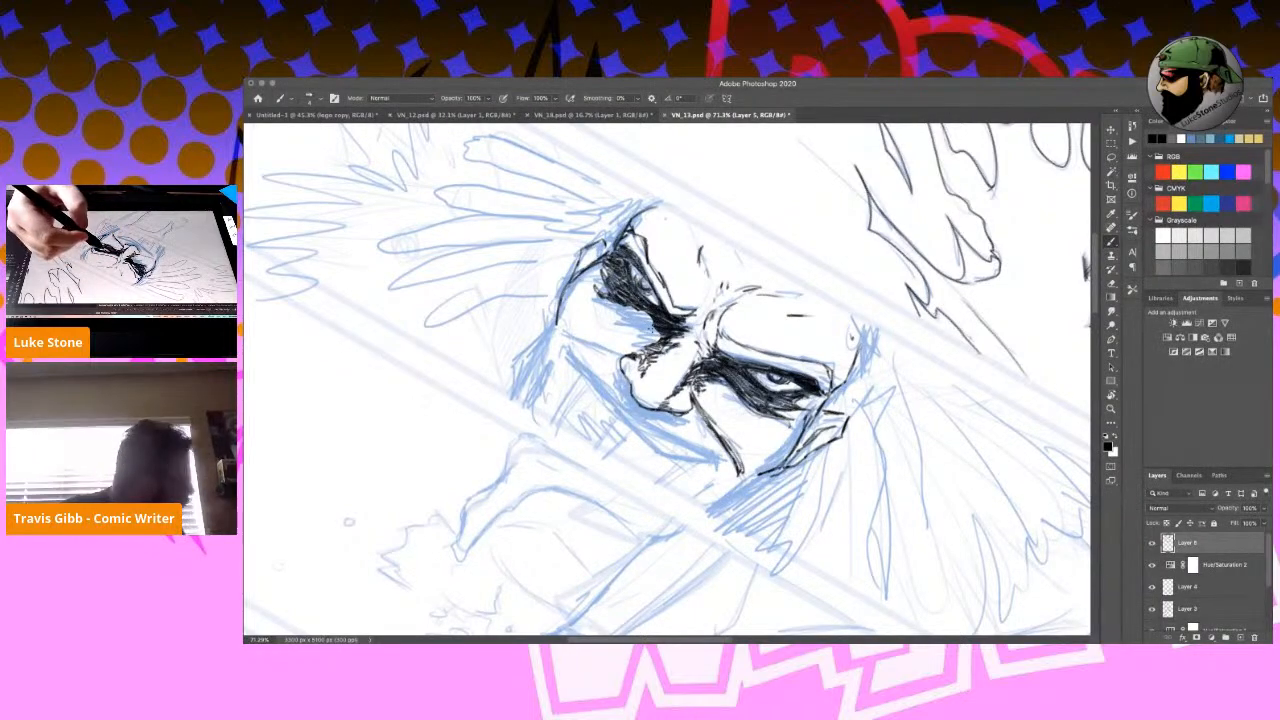
key(r)
mouse_move(814, 346)
mouse_down()
mouse_move(804, 285)
mouse_move(599, 227)
mouse_up()
key(b)
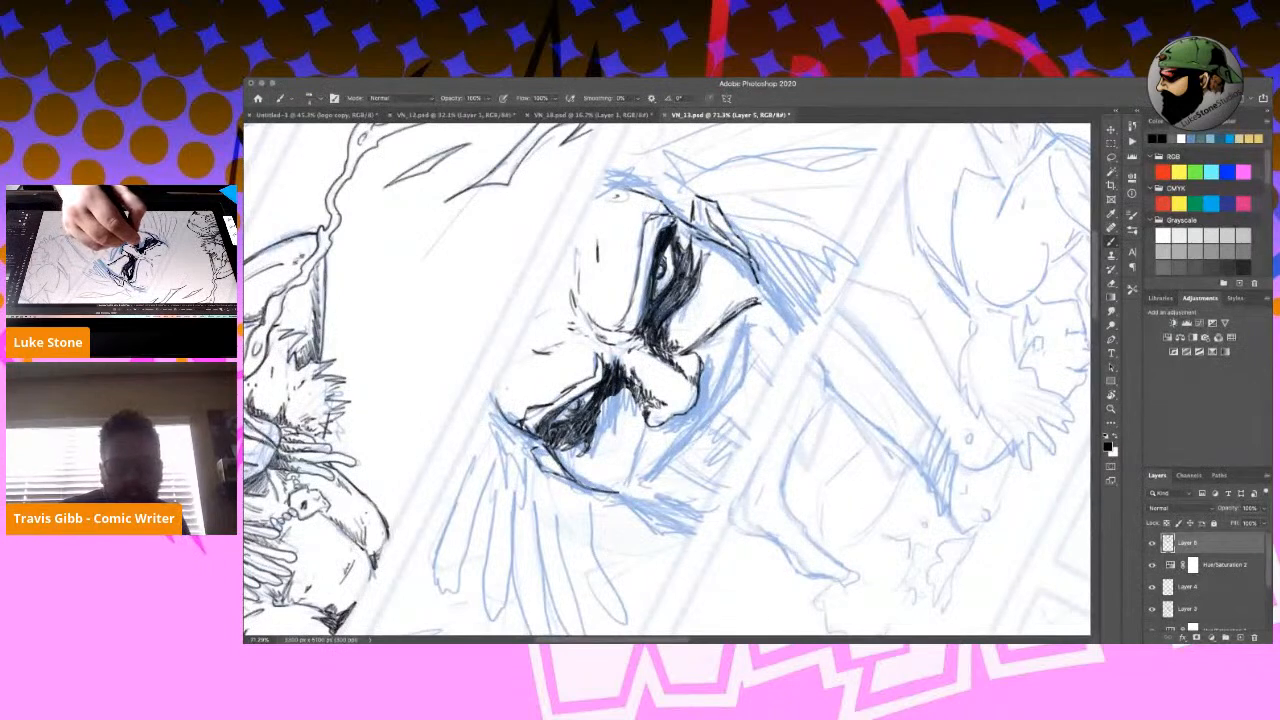
drag(607, 400, 600, 415)
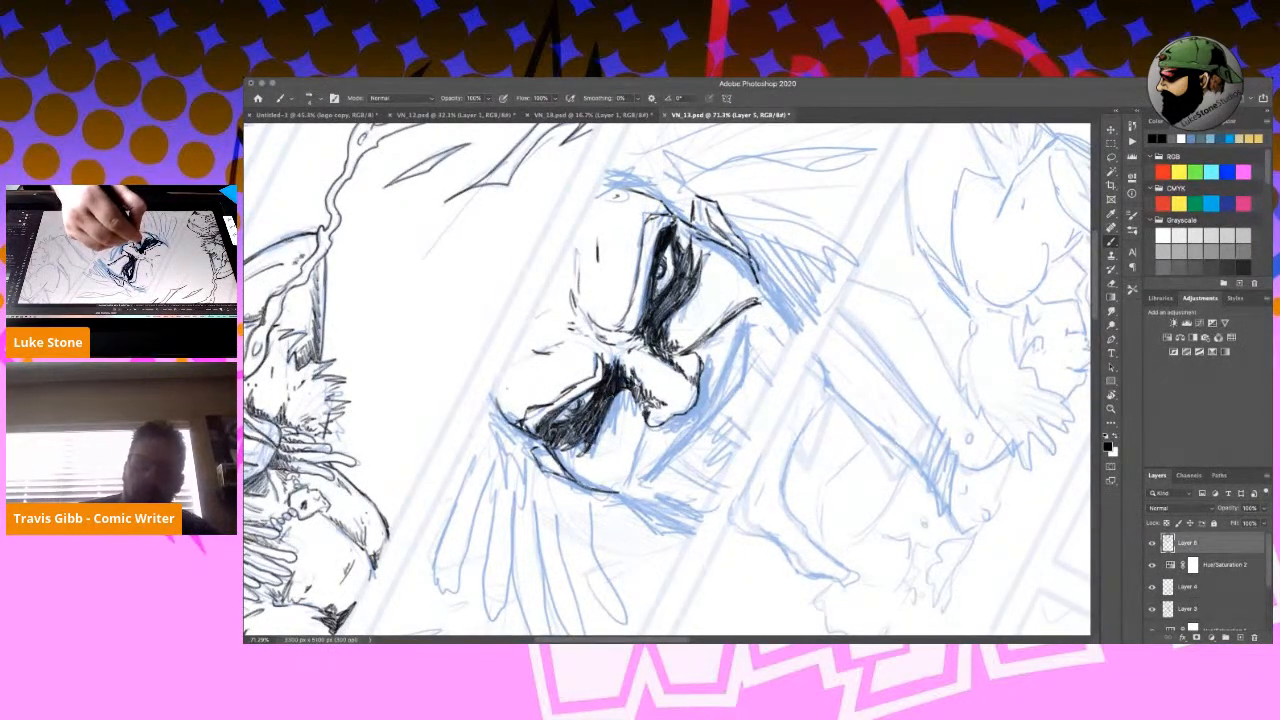
drag(659, 306, 648, 334)
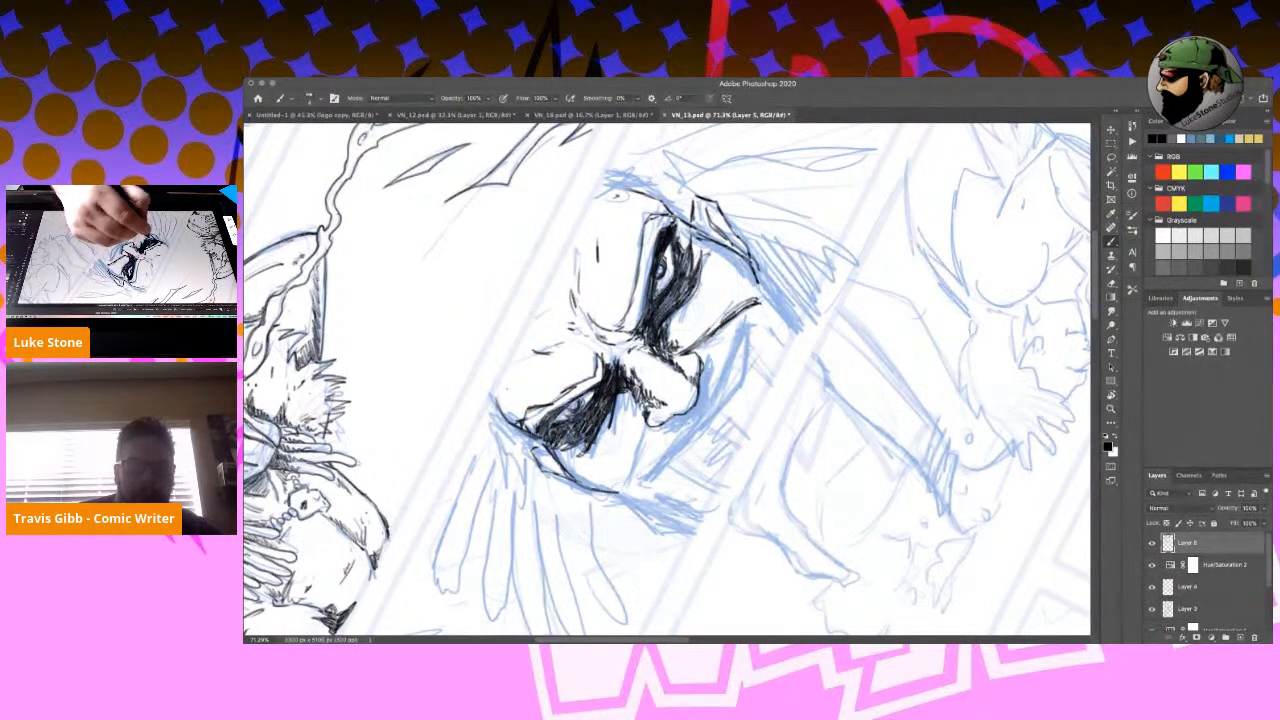
Ink the character's right cheek contour and the smile crease running down from the right nostril.
drag(559, 449, 591, 482)
drag(643, 407, 634, 470)
drag(644, 418, 648, 432)
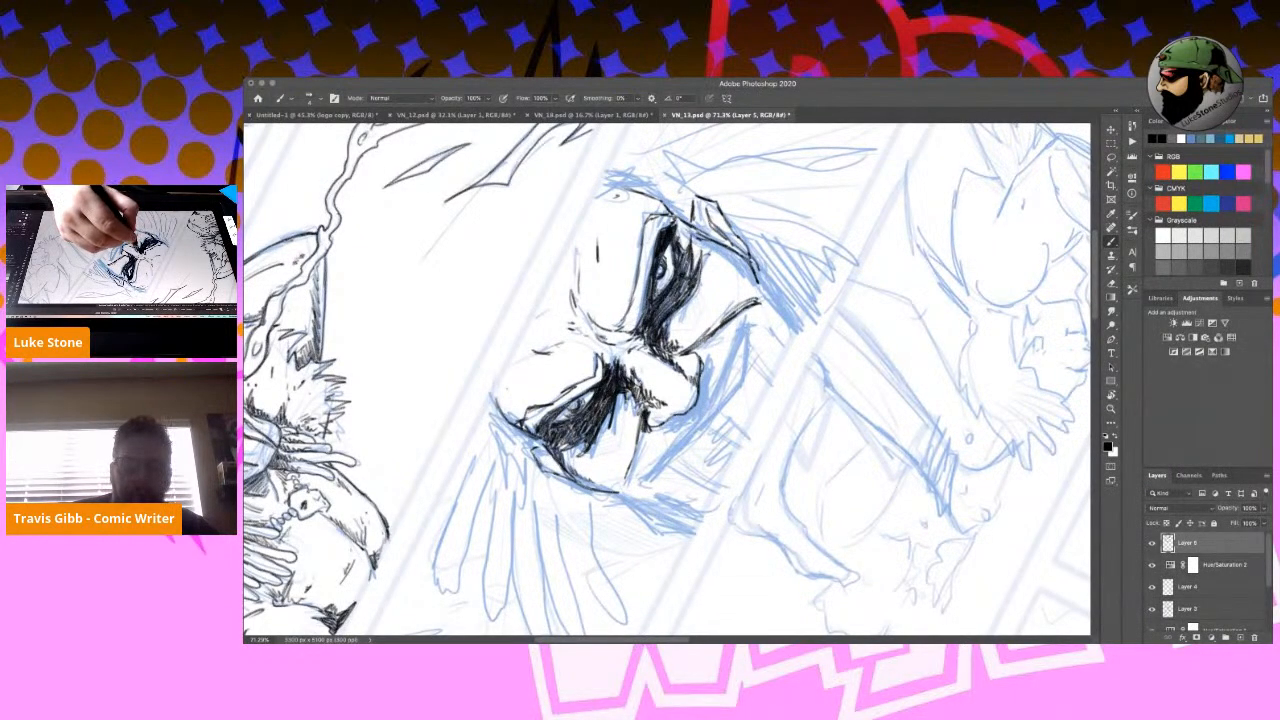
Shade the underside of the nose and the nostril with heavy black strokes.
drag(704, 363, 698, 406)
drag(700, 394, 684, 420)
drag(706, 364, 702, 398)
drag(696, 403, 686, 421)
mouse_move(706, 374)
mouse_down()
mouse_move(698, 418)
mouse_move(668, 430)
mouse_move(700, 422)
mouse_move(705, 398)
mouse_up()
drag(703, 403, 694, 416)
drag(698, 409, 653, 433)
Ink the upper lip and the mouth line between the two smile creases, reinforcing the right crease.
drag(732, 358, 714, 410)
drag(744, 330, 716, 406)
drag(748, 316, 728, 372)
mouse_move(698, 424)
mouse_down()
mouse_move(638, 490)
mouse_move(682, 448)
mouse_up()
mouse_move(748, 320)
mouse_down()
mouse_move(733, 391)
mouse_move(650, 484)
mouse_up()
mouse_move(750, 326)
mouse_down()
mouse_move(738, 358)
mouse_move(696, 366)
mouse_up()
drag(638, 424, 624, 486)
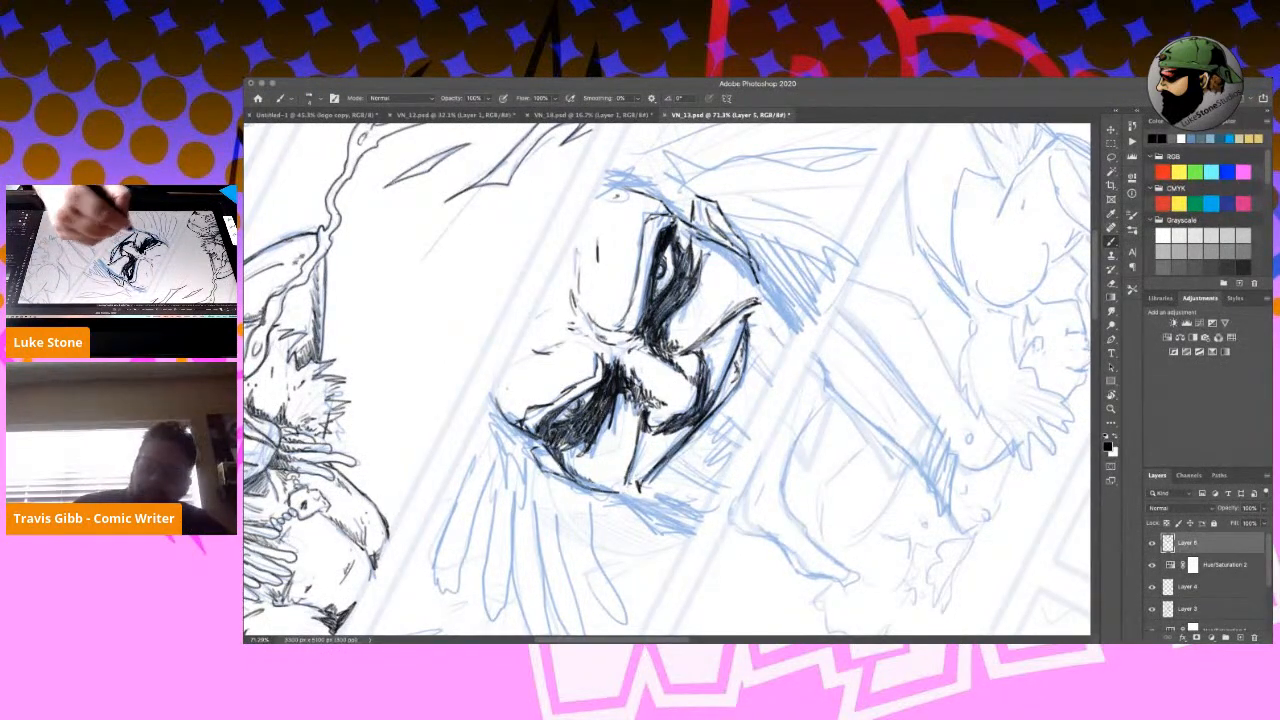
Ink and thicken the right side of the character's face from the temple down along the jaw.
key(r)
mouse_move(880, 340)
mouse_down()
mouse_move(803, 547)
mouse_move(775, 566)
mouse_up()
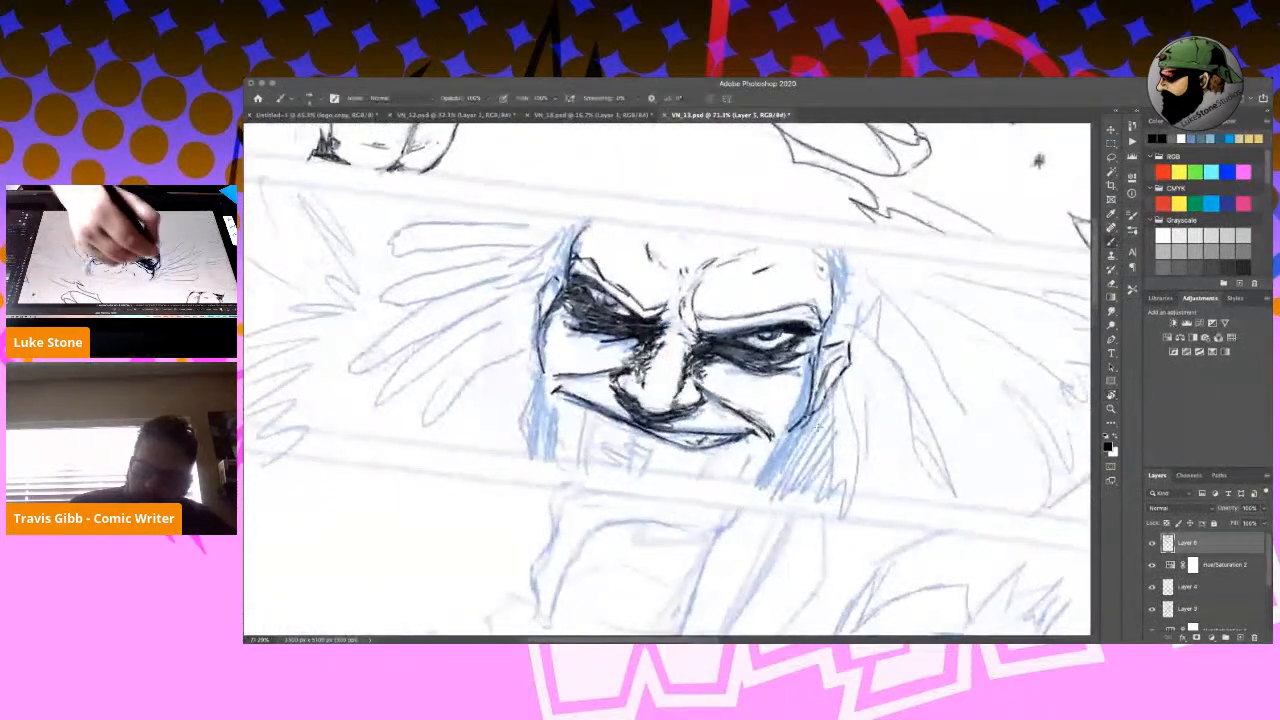
drag(562, 300, 527, 442)
mouse_move(560, 380)
mouse_down()
mouse_move(543, 396)
mouse_move(541, 466)
mouse_up()
mouse_move(546, 416)
mouse_down()
mouse_move(541, 466)
mouse_move(526, 458)
mouse_up()
drag(540, 380, 523, 430)
drag(530, 408, 527, 462)
drag(536, 452, 530, 468)
drag(543, 346, 535, 390)
drag(539, 386, 531, 416)
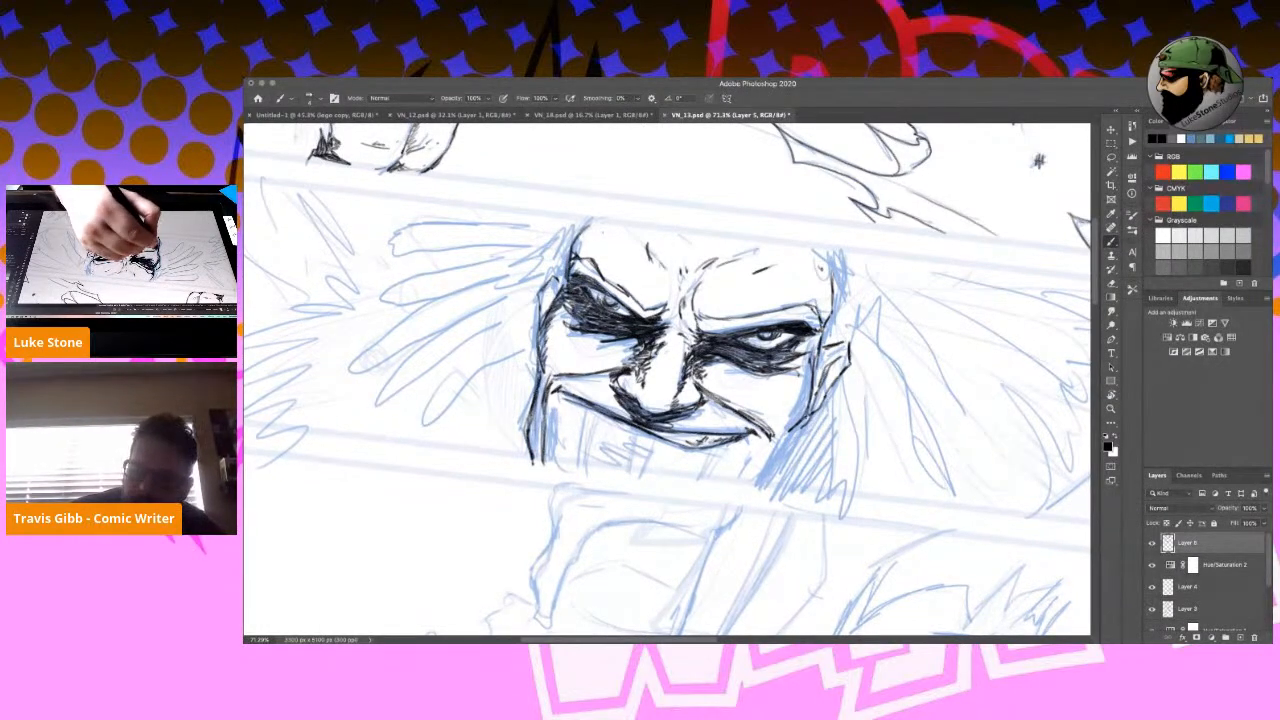
drag(548, 368, 530, 452)
drag(548, 420, 546, 450)
drag(581, 331, 587, 339)
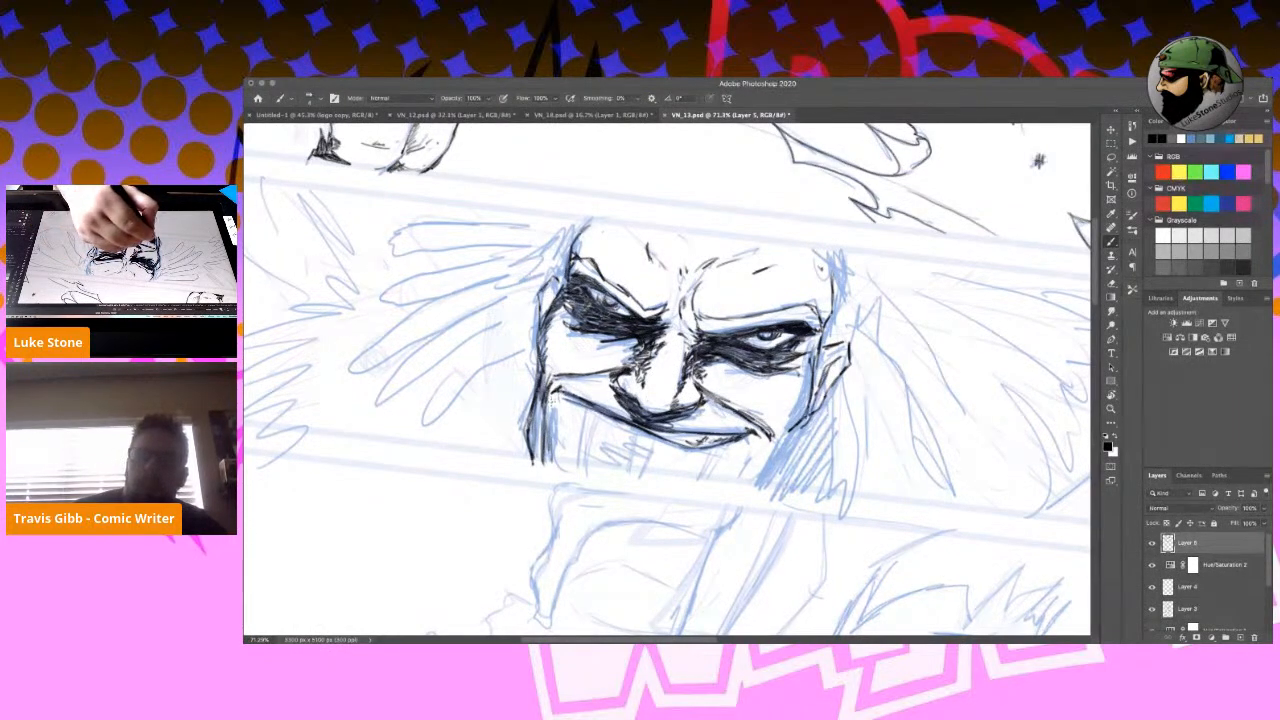
drag(554, 402, 549, 448)
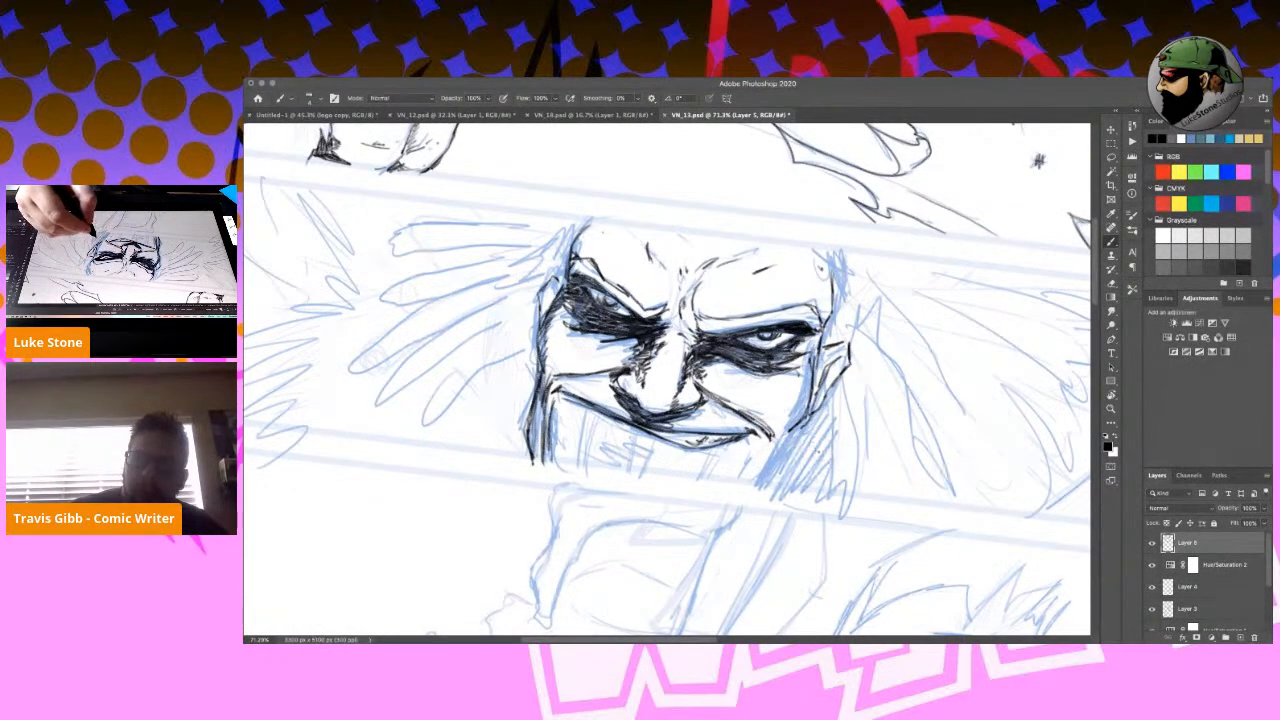
Ink the left mouth corner and jawline of the face, and add shadow beside the left ear.
mouse_move(760, 437)
mouse_down()
mouse_move(766, 458)
mouse_move(786, 442)
mouse_up()
drag(794, 430, 756, 491)
mouse_move(813, 364)
mouse_down()
mouse_move(796, 420)
mouse_move(810, 422)
mouse_move(820, 396)
mouse_up()
mouse_move(830, 378)
mouse_down()
mouse_move(814, 410)
mouse_move(824, 392)
mouse_up()
drag(826, 436, 798, 456)
drag(828, 322, 812, 374)
drag(830, 354, 814, 382)
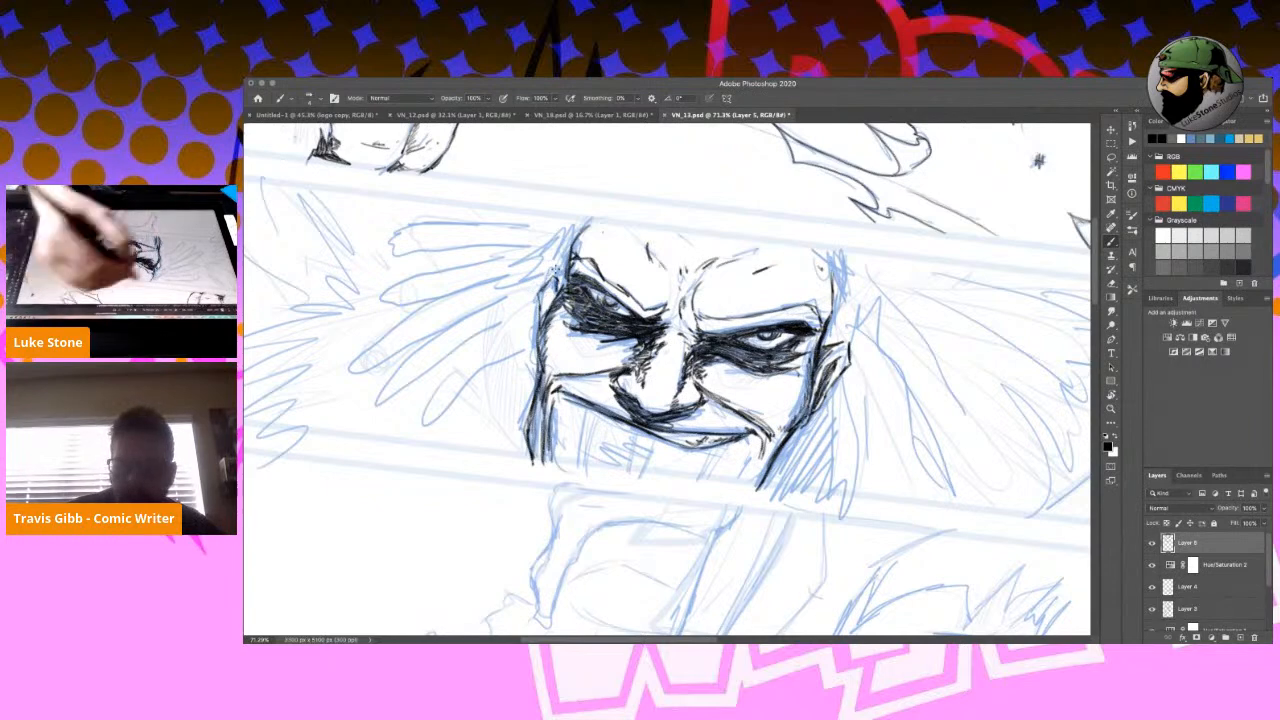
Outline the character's right ear beside the temple.
drag(542, 281, 530, 316)
mouse_move(542, 298)
mouse_down()
mouse_move(530, 368)
mouse_move(535, 346)
mouse_up()
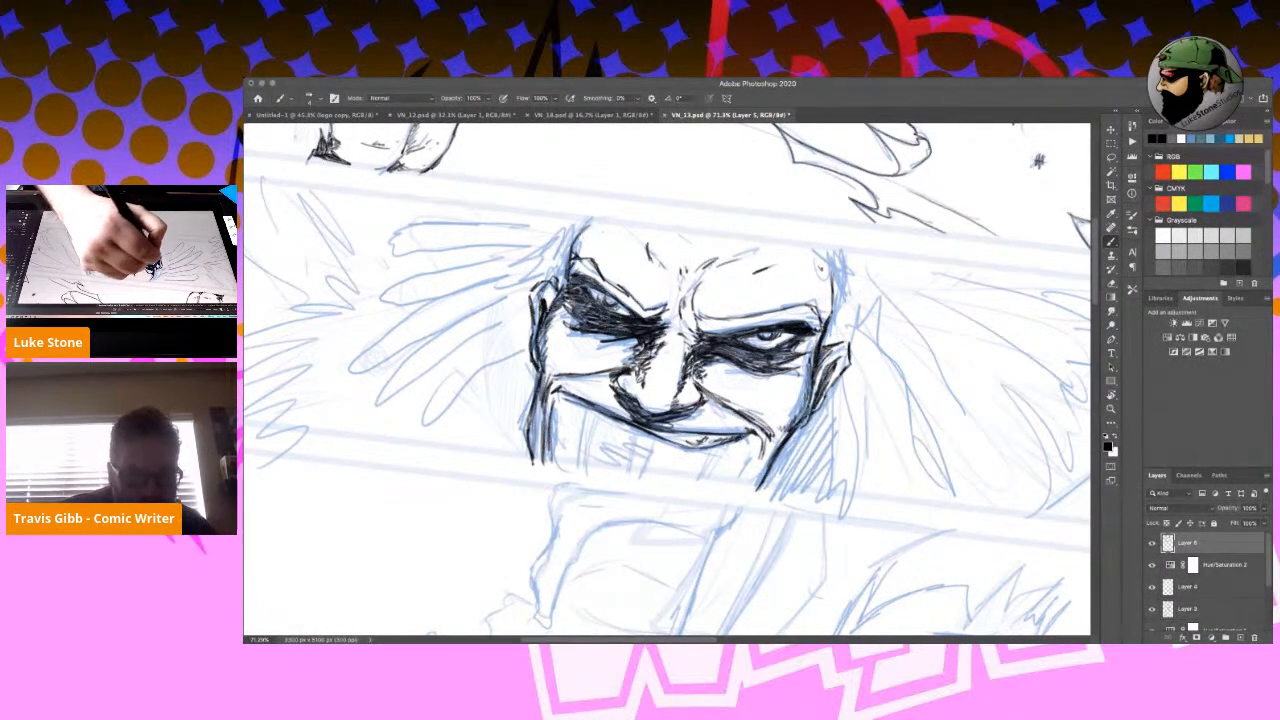
mouse_move(556, 276)
mouse_down()
mouse_move(546, 298)
mouse_move(540, 288)
mouse_up()
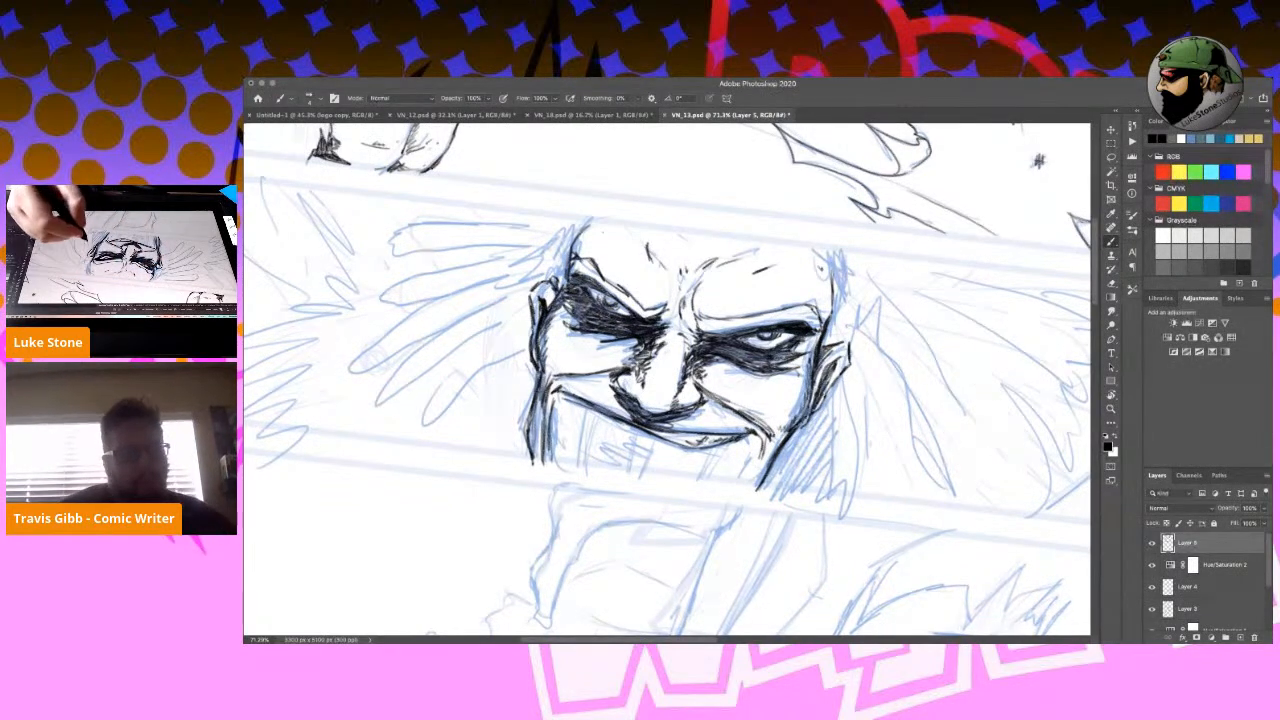
Draw the dividing lines between the teeth in the grin and hatch shading across the middle teeth.
mouse_move(563, 398)
mouse_down()
mouse_move(558, 463)
mouse_move(584, 428)
mouse_move(579, 465)
mouse_move(583, 453)
mouse_move(559, 431)
mouse_move(557, 463)
mouse_up()
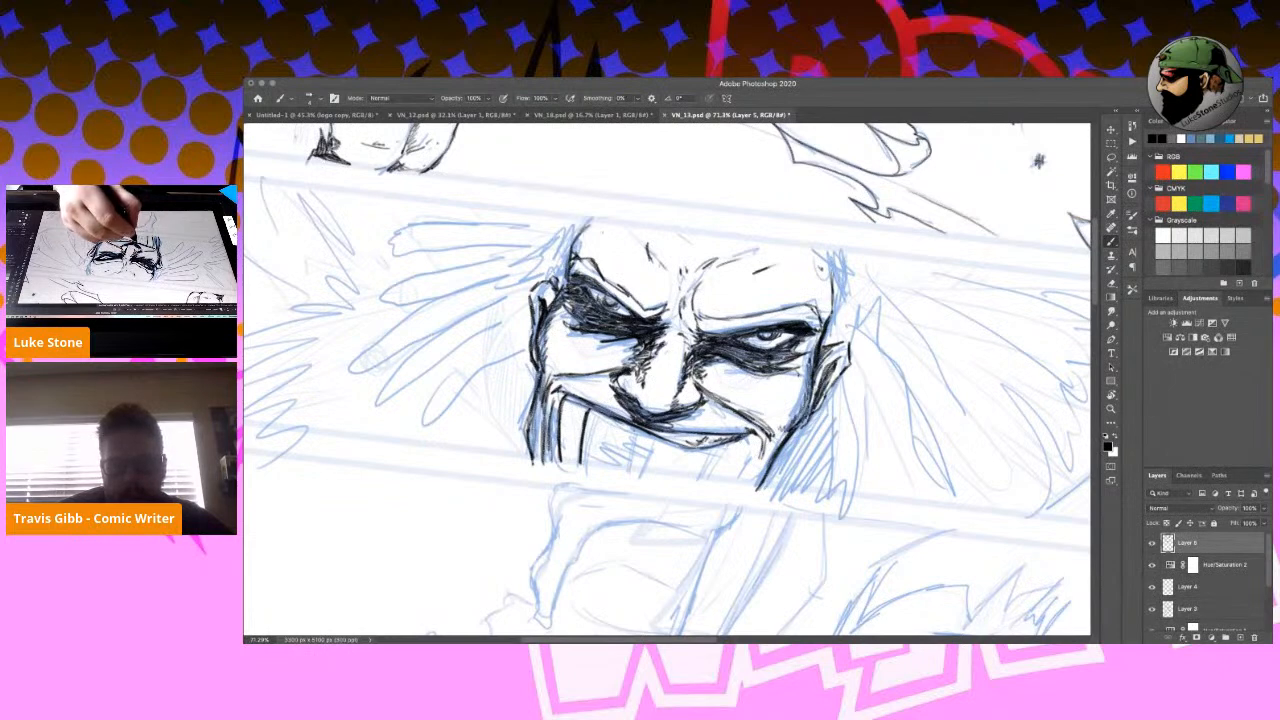
mouse_move(630, 428)
mouse_down()
mouse_move(625, 470)
mouse_move(661, 460)
mouse_move(652, 477)
mouse_move(622, 474)
mouse_move(700, 485)
mouse_up()
drag(747, 439, 729, 488)
key(r)
mouse_move(872, 472)
mouse_down()
mouse_move(883, 434)
mouse_move(722, 175)
mouse_up()
mouse_move(740, 286)
mouse_down()
mouse_move(757, 300)
mouse_move(750, 418)
mouse_up()
drag(758, 372, 750, 438)
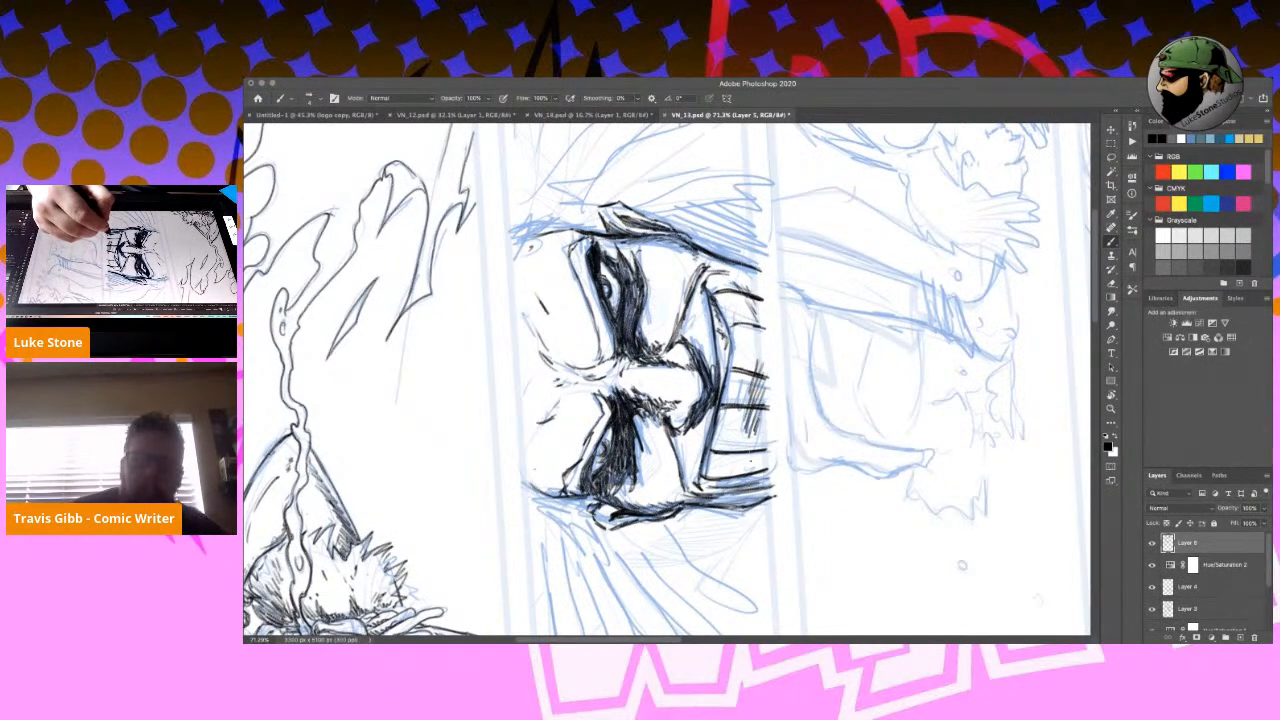
Hatch the teeth near the character's right mouth corner and darken the adjacent jaw shadow.
key(r)
mouse_move(490, 425)
mouse_down()
mouse_move(515, 258)
mouse_move(648, 190)
mouse_up()
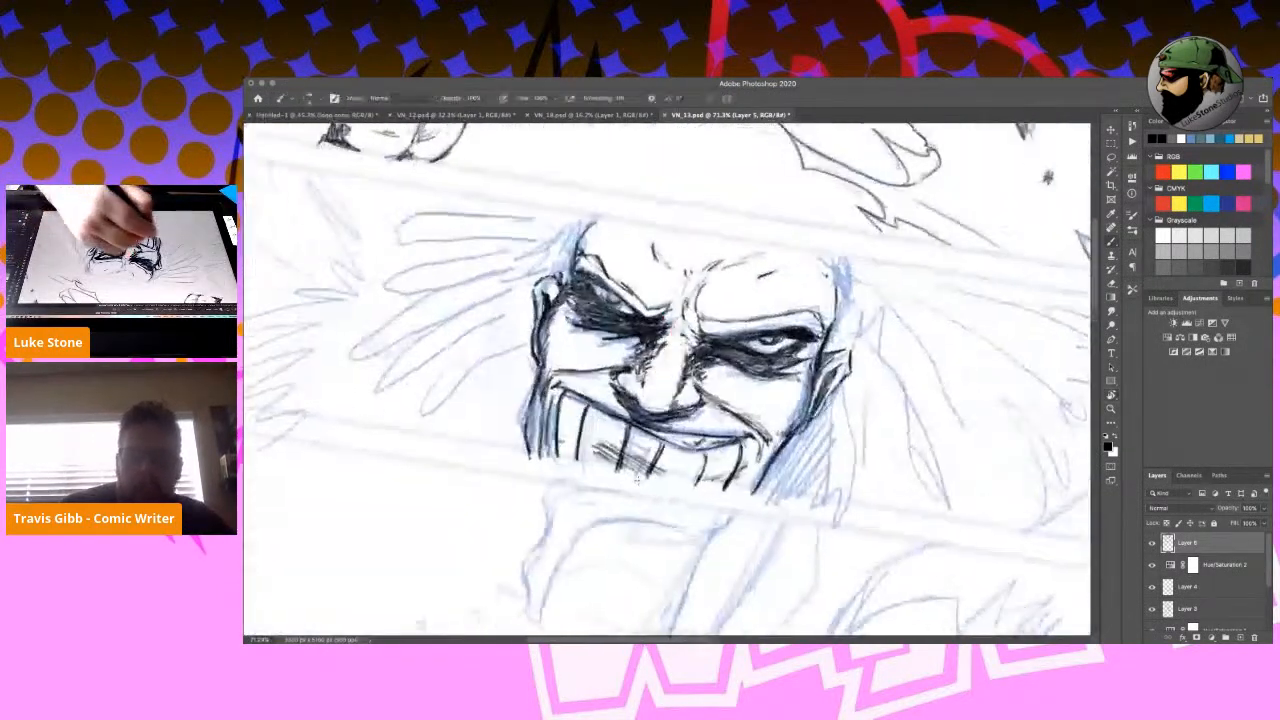
drag(572, 433, 551, 444)
drag(551, 425, 542, 459)
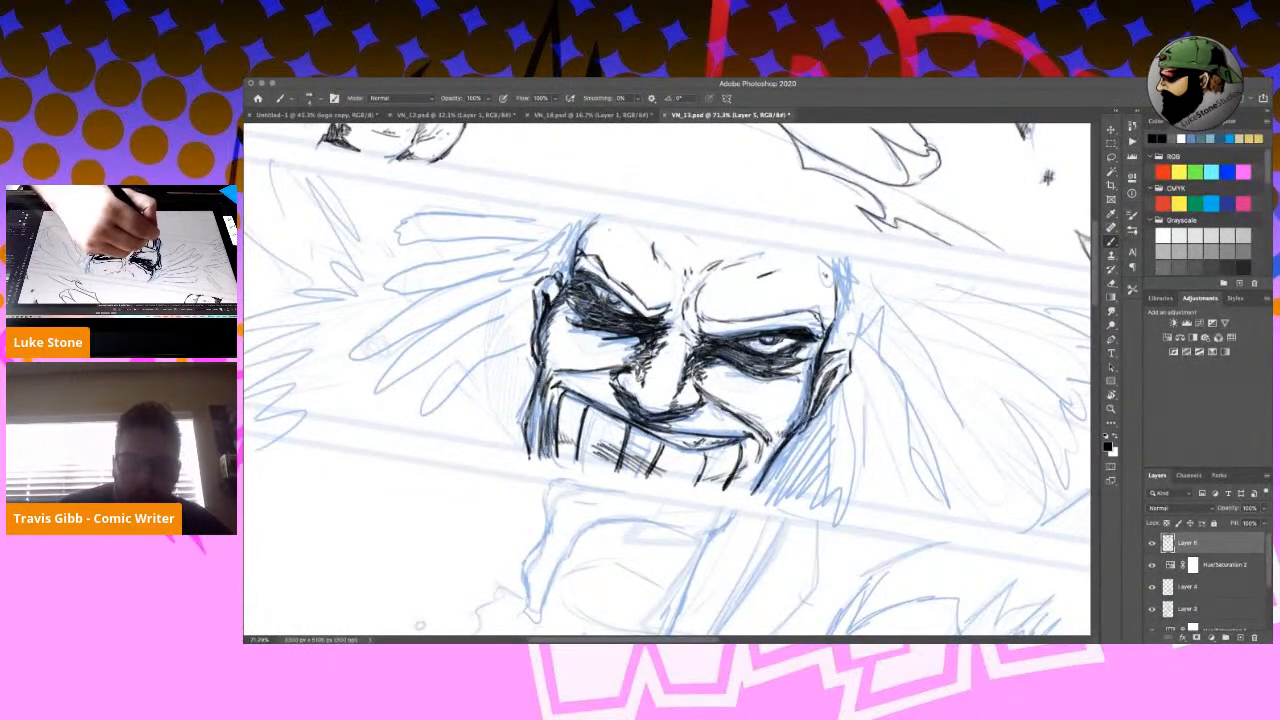
drag(532, 403, 531, 455)
drag(533, 433, 535, 451)
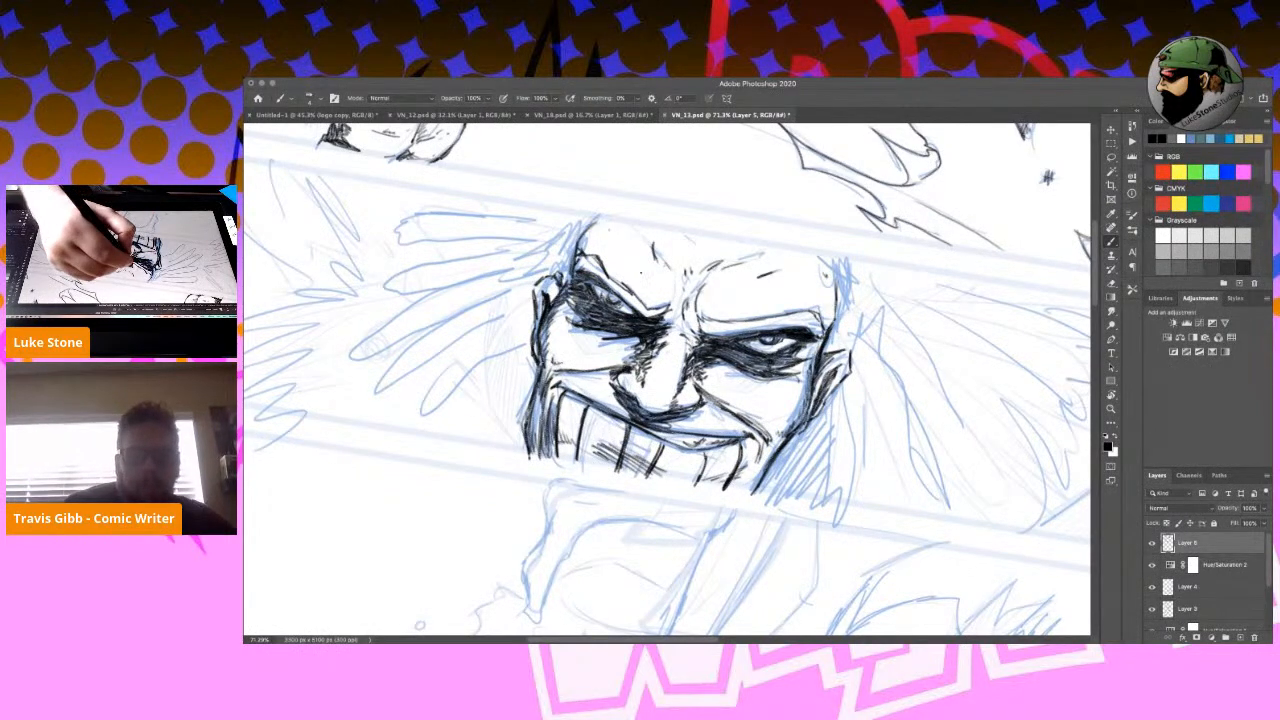
Add furrow lines and short hatching between the brows and at the top of the nose.
drag(654, 253, 646, 277)
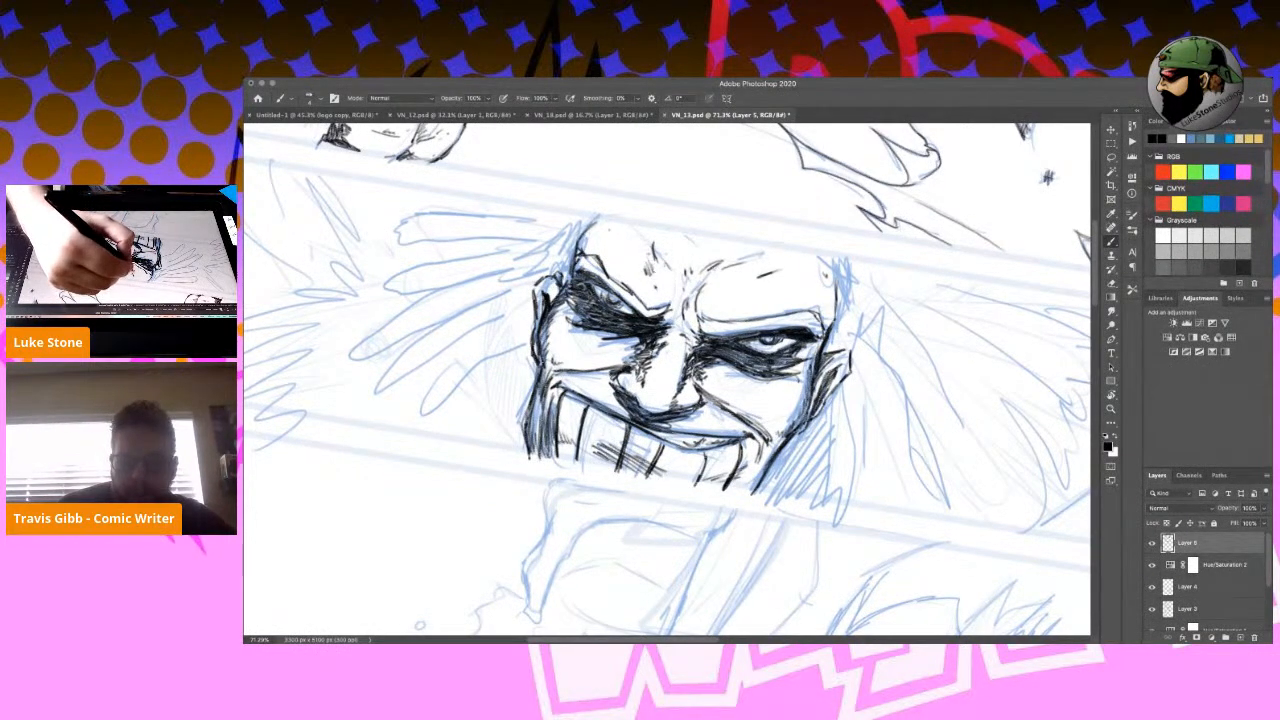
drag(653, 231, 677, 297)
drag(685, 275, 679, 291)
drag(689, 257, 675, 327)
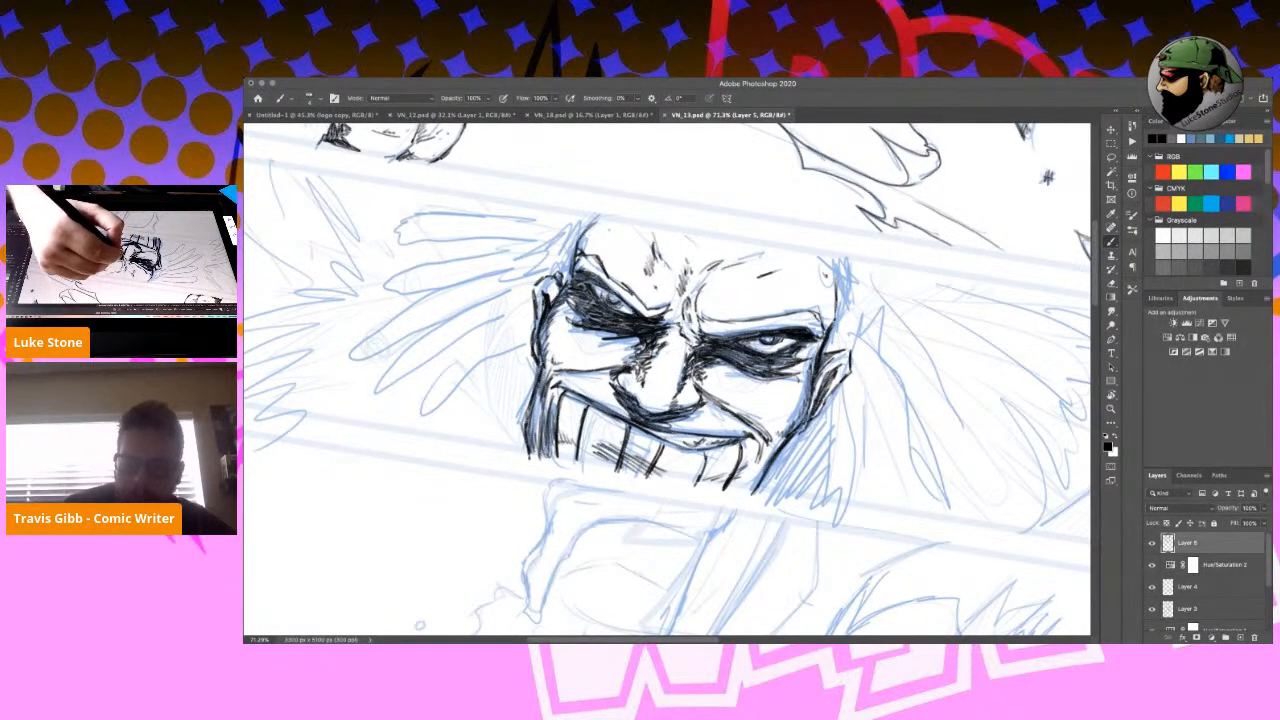
drag(710, 280, 700, 330)
Hatch the forehead wrinkle above the character's left brow and ink a short stroke along the upper forehead.
key(r)
drag(908, 472, 838, 192)
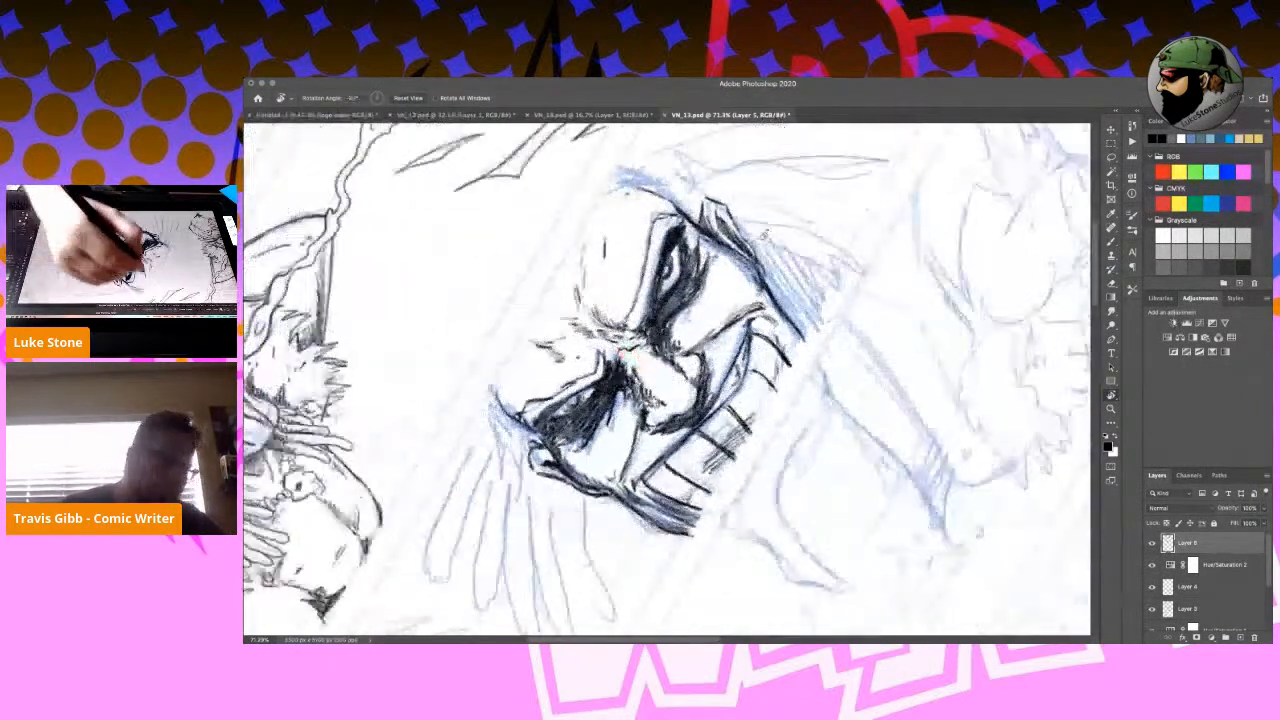
drag(611, 254, 620, 276)
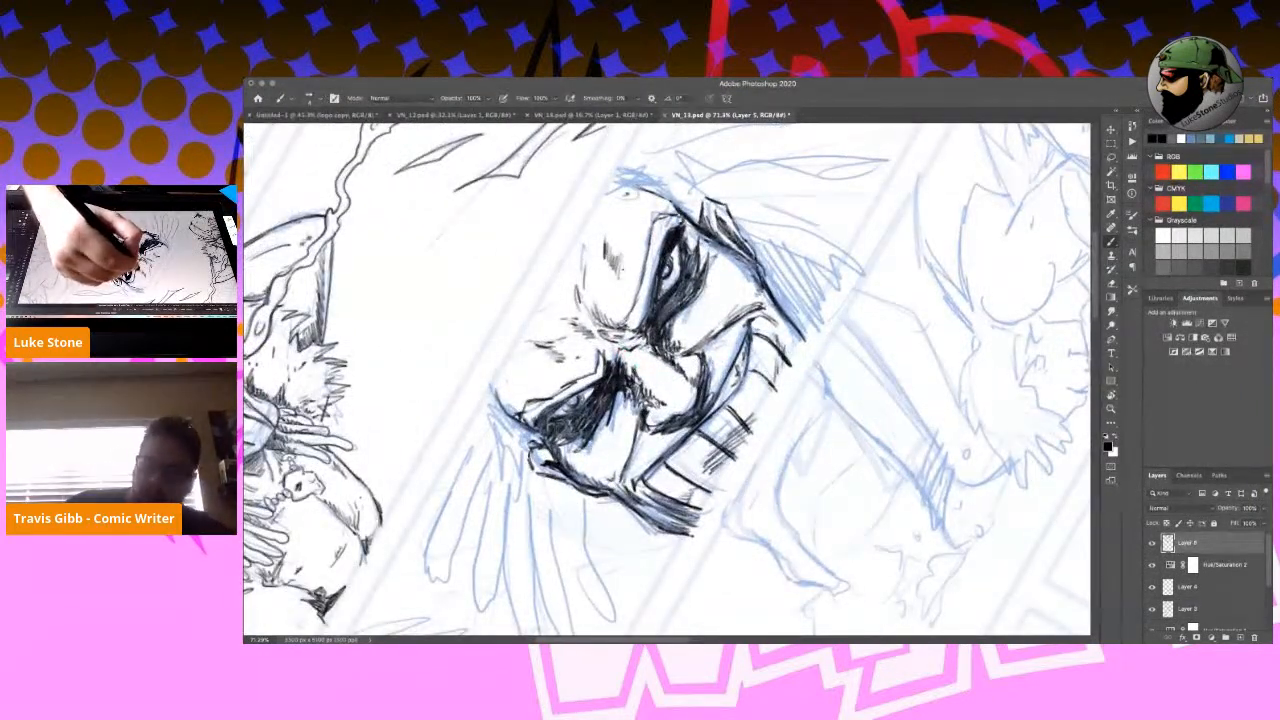
drag(580, 234, 586, 271)
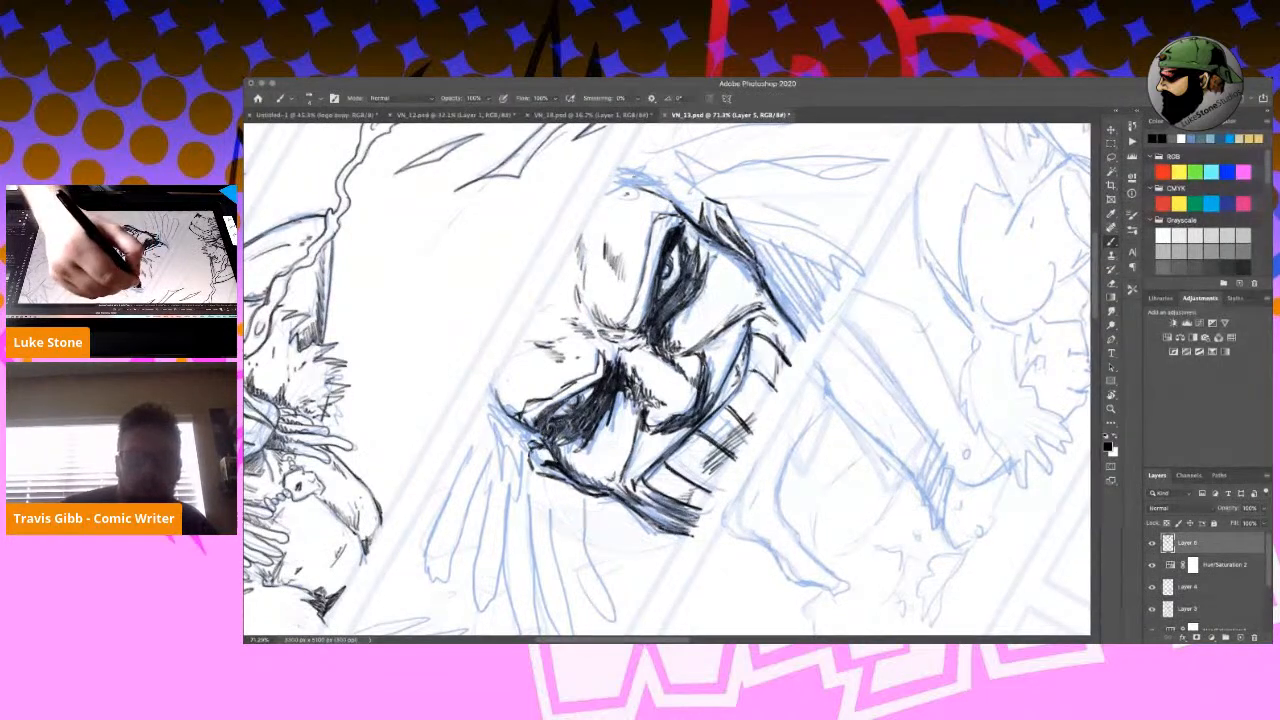
Ink short hairline strokes at both temples and add fine hatching to the character's brow and nose.
drag(643, 192, 694, 201)
drag(690, 220, 699, 200)
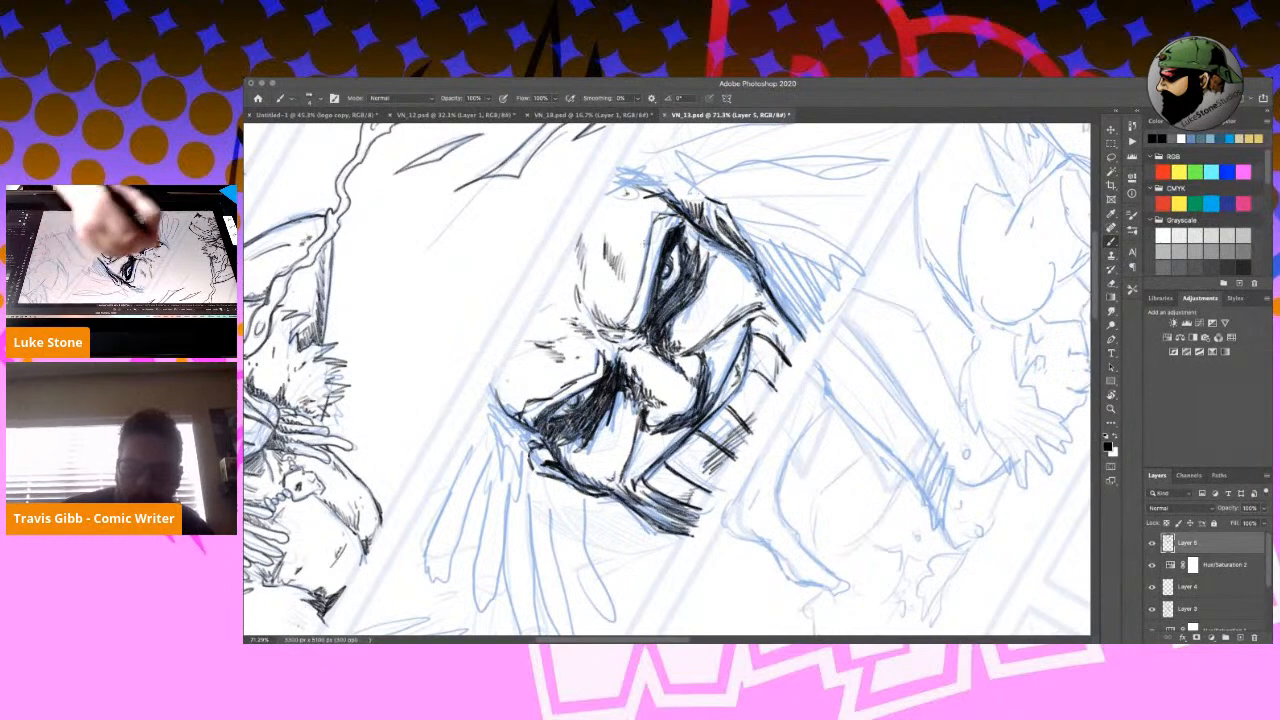
mouse_move(524, 447)
mouse_down()
mouse_move(544, 433)
mouse_move(526, 434)
mouse_move(531, 448)
mouse_up()
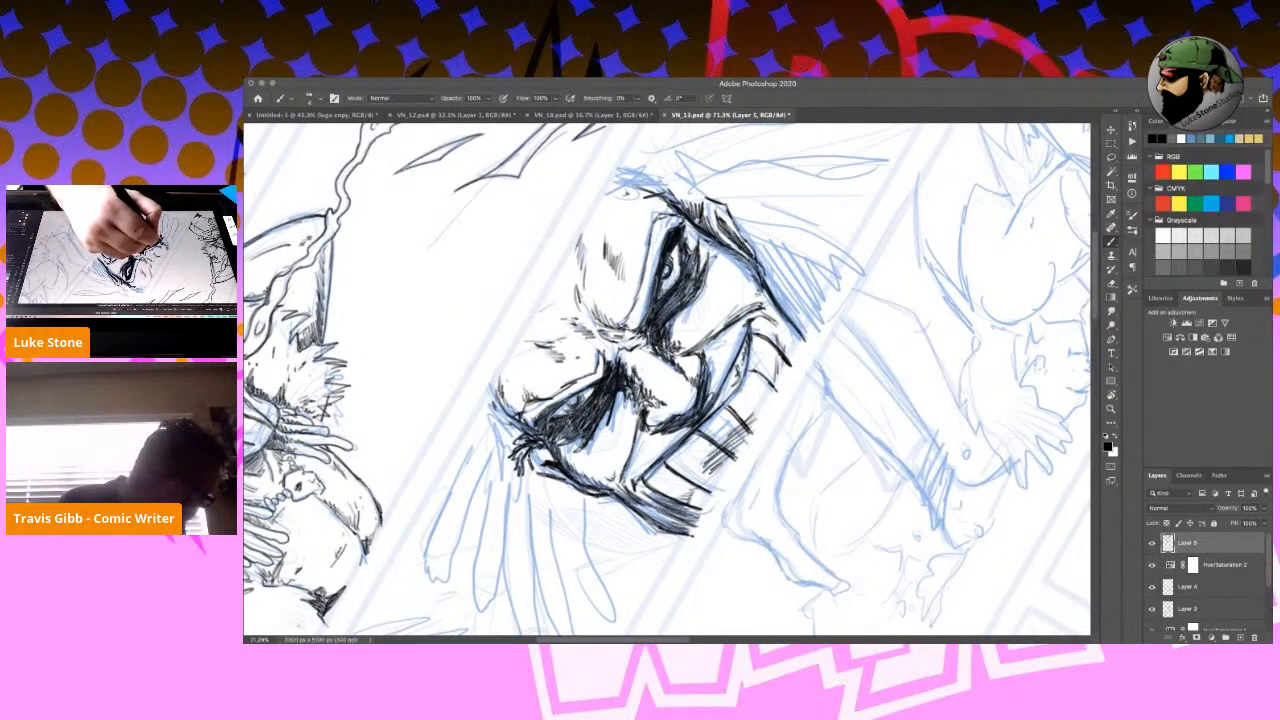
drag(652, 234, 626, 325)
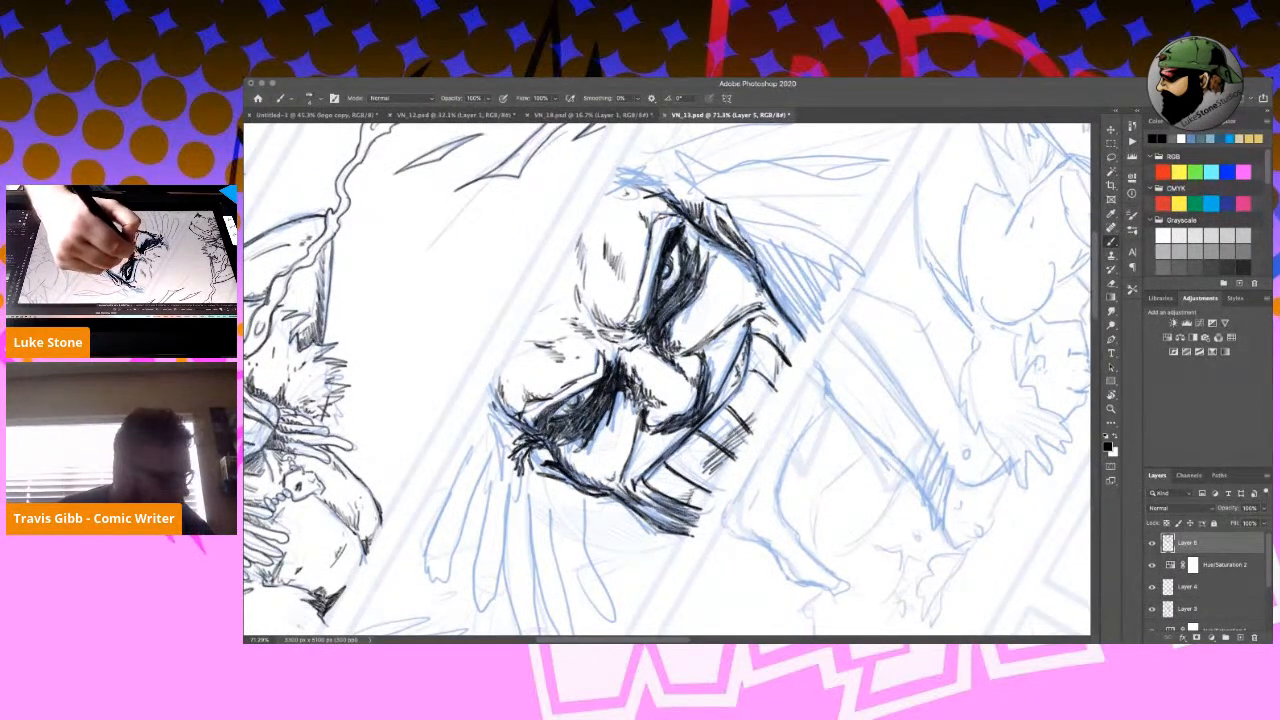
drag(641, 352, 655, 361)
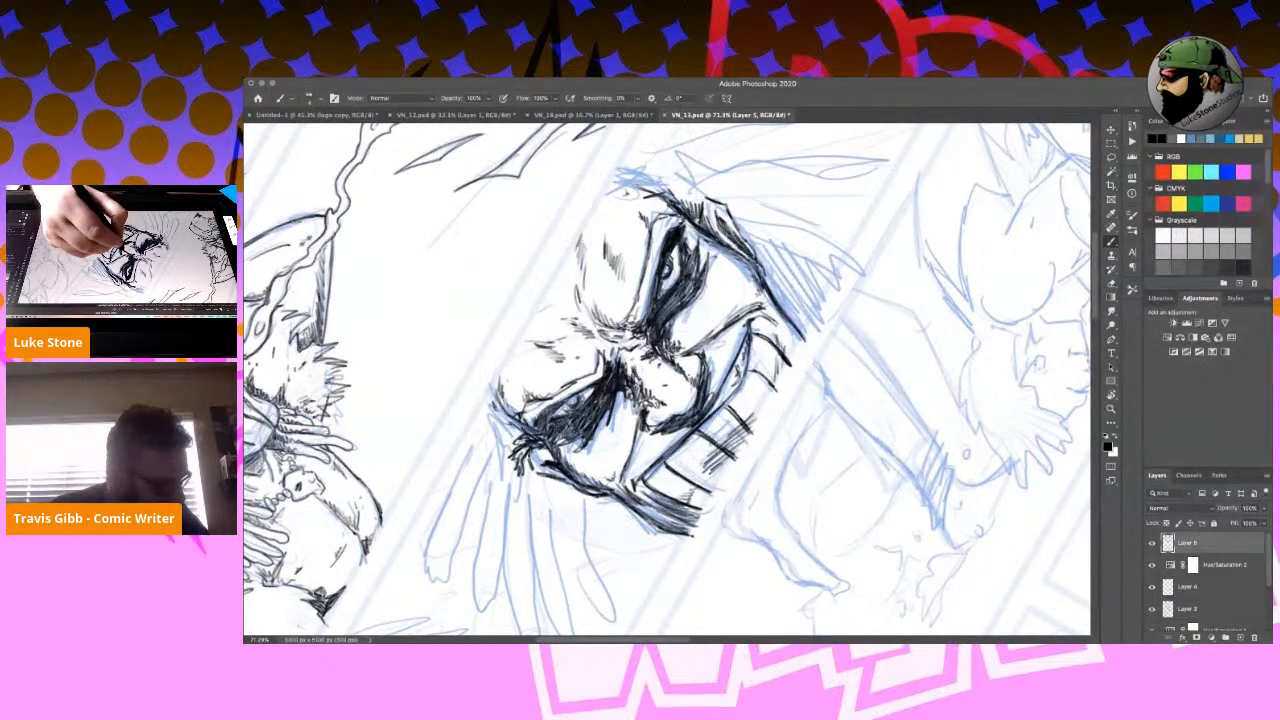
key(r)
mouse_move(878, 254)
mouse_down()
mouse_move(897, 295)
mouse_move(840, 552)
mouse_up()
drag(984, 508, 971, 338)
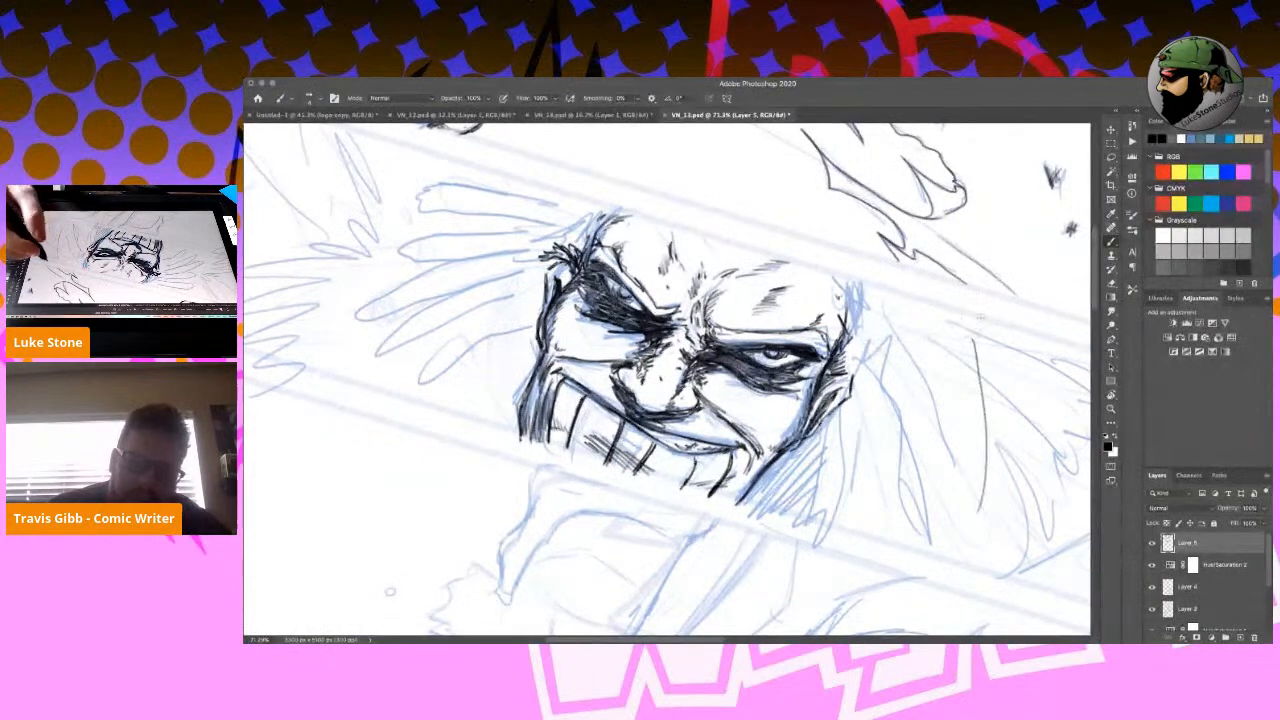
key(ctrl+z)
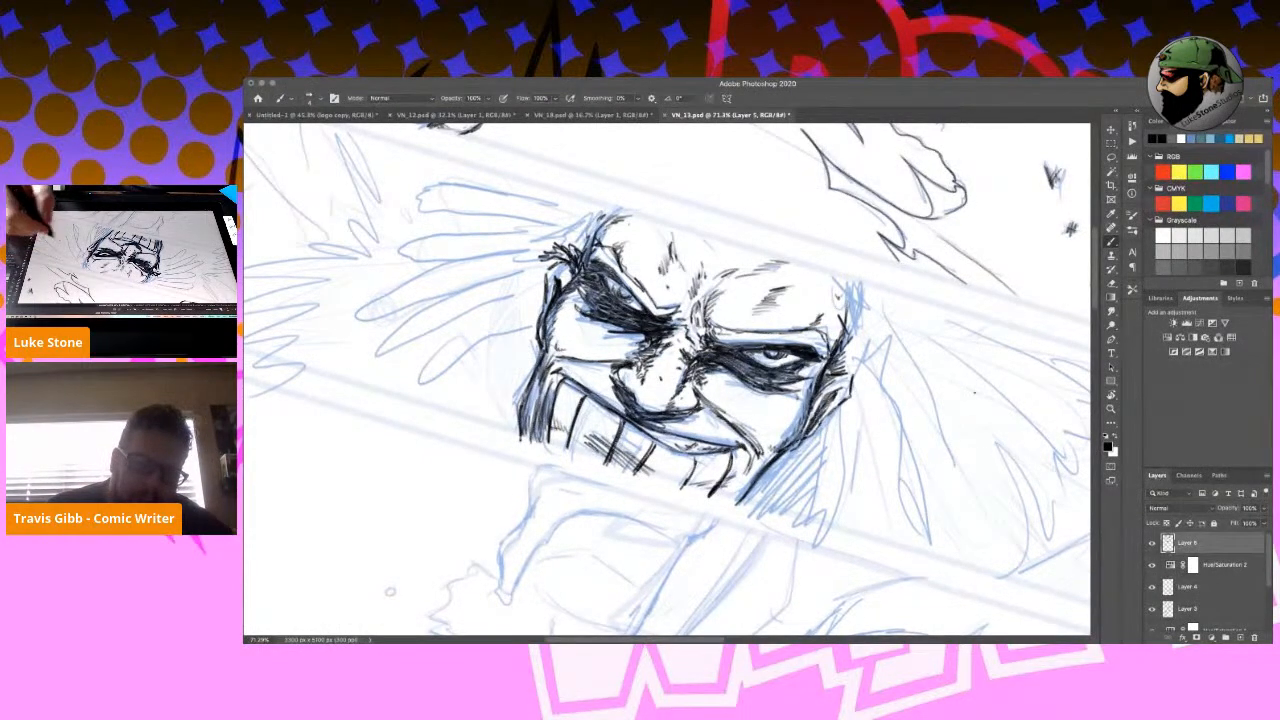
Outline the long feathers fanning out from the character's right temple and cheek, following the blue sketch.
key(r)
mouse_move(1026, 392)
mouse_down()
mouse_move(1018, 340)
mouse_move(850, 145)
mouse_move(872, 170)
mouse_up()
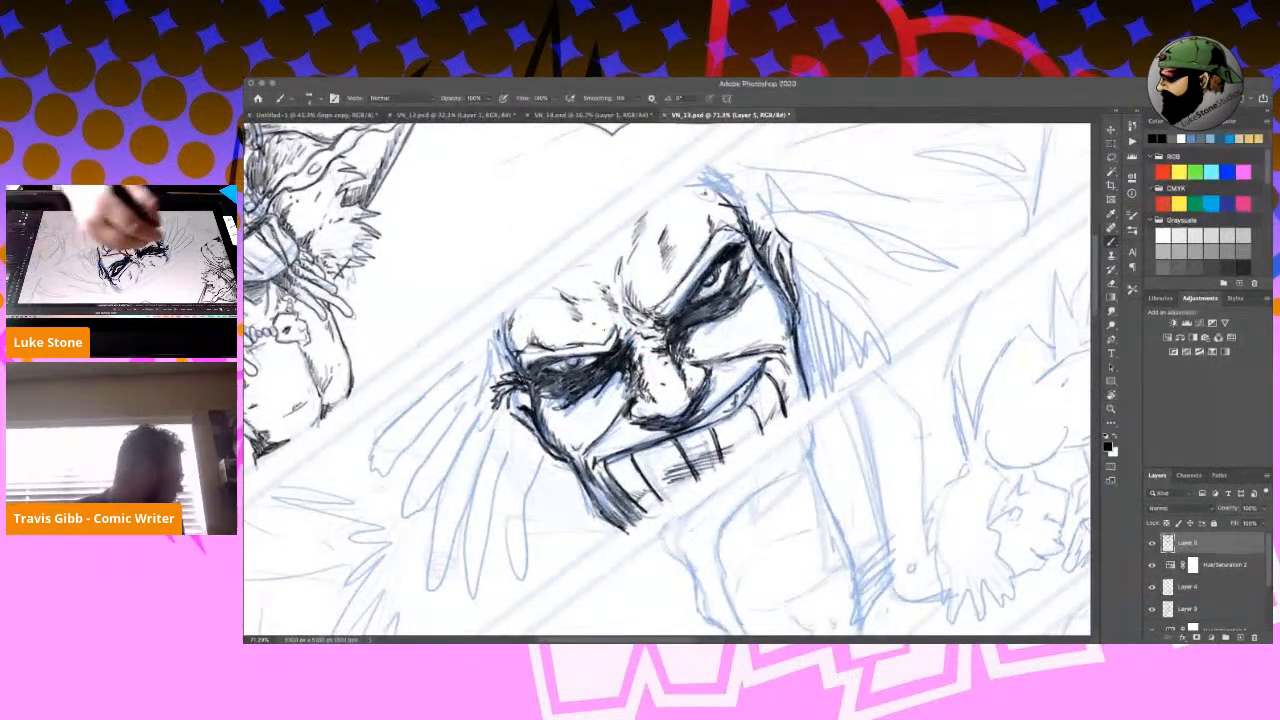
mouse_move(465, 357)
mouse_down()
mouse_move(372, 420)
mouse_move(360, 450)
mouse_up()
drag(430, 388, 361, 448)
drag(402, 407, 381, 436)
mouse_move(371, 447)
mouse_down()
mouse_move(367, 468)
mouse_move(386, 476)
mouse_move(392, 454)
mouse_move(467, 387)
mouse_move(424, 445)
mouse_up()
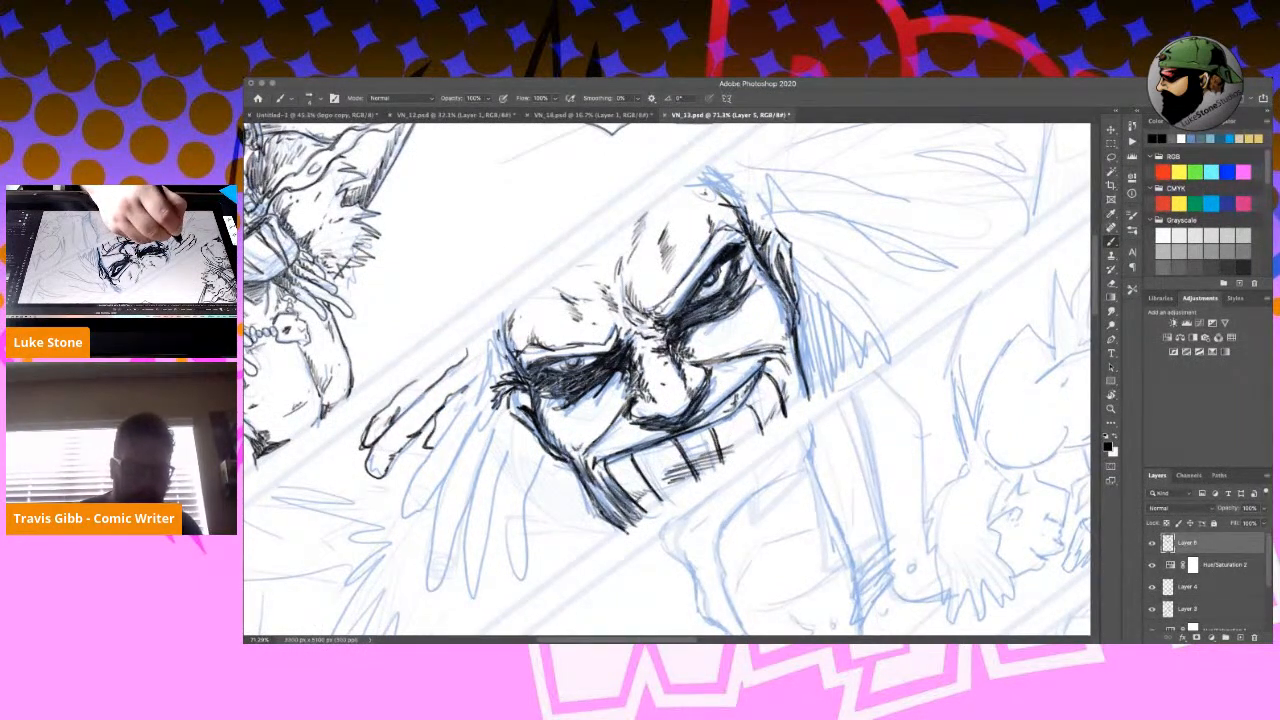
mouse_move(464, 400)
mouse_down()
mouse_move(403, 512)
mouse_move(429, 498)
mouse_move(466, 437)
mouse_move(406, 517)
mouse_move(460, 446)
mouse_move(435, 519)
mouse_up()
mouse_move(484, 454)
mouse_down()
mouse_move(446, 592)
mouse_move(473, 483)
mouse_move(467, 586)
mouse_move(505, 453)
mouse_move(494, 529)
mouse_move(509, 564)
mouse_move(532, 470)
mouse_up()
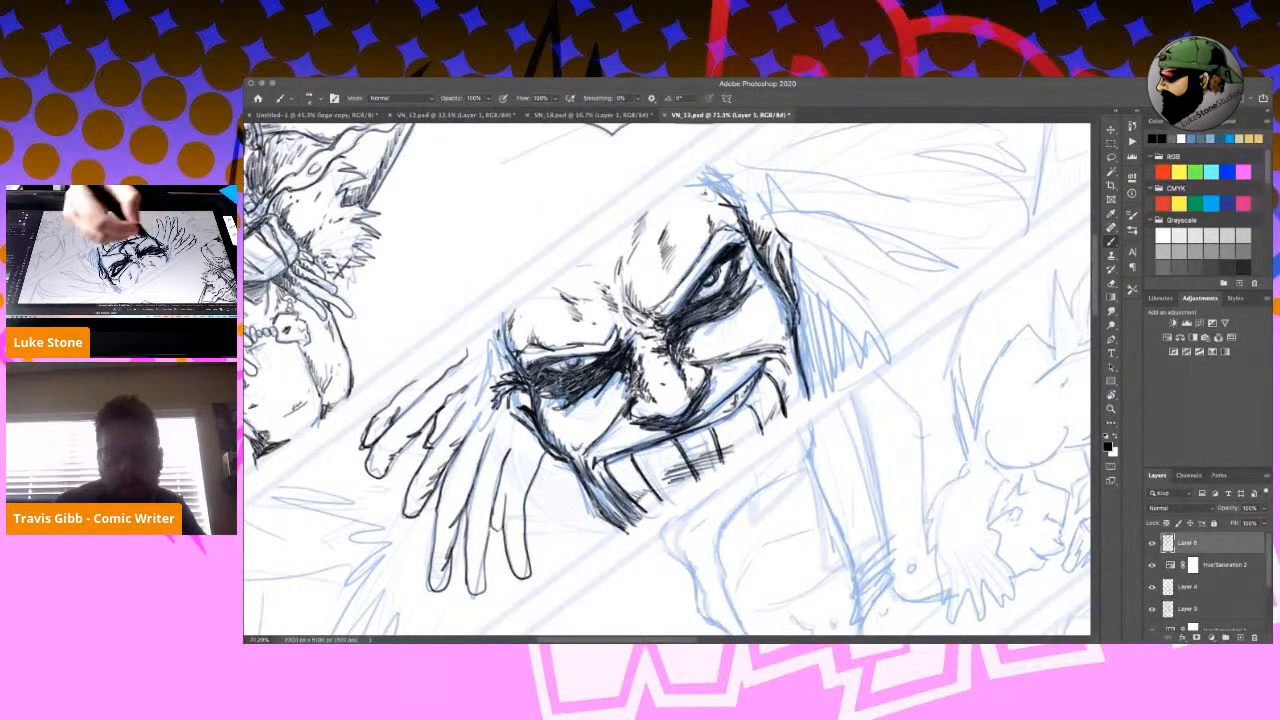
Darken the shadow by the character's left eye and add texture strokes to the feather roots and outer feathers.
drag(742, 284, 718, 306)
drag(711, 269, 704, 285)
mouse_move(493, 351)
mouse_down()
mouse_move(472, 378)
mouse_move(488, 399)
mouse_up()
mouse_move(500, 362)
mouse_down()
mouse_move(494, 389)
mouse_move(439, 430)
mouse_up()
drag(460, 491, 446, 556)
drag(450, 548, 440, 568)
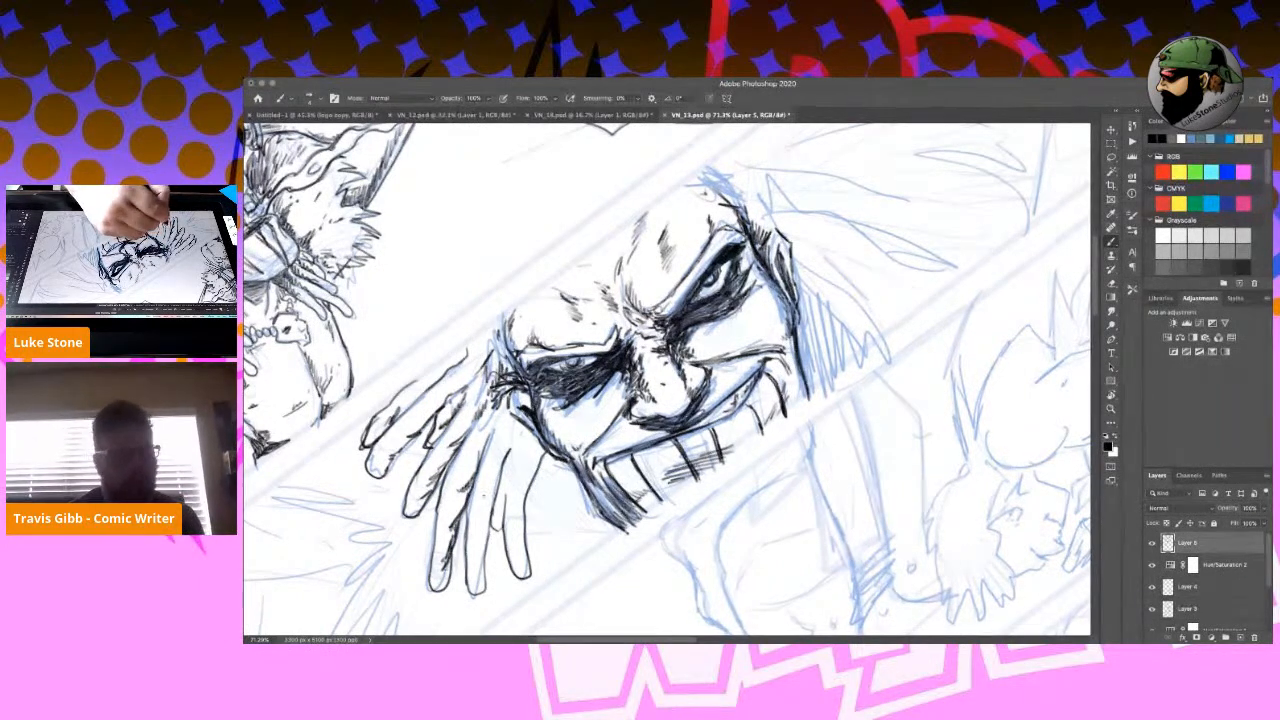
Ink ragged shading strokes along the edges and tips of the feathers closest to the character's right cheek.
drag(494, 490, 482, 518)
drag(504, 466, 490, 492)
drag(510, 442, 498, 466)
drag(492, 510, 480, 586)
drag(488, 550, 481, 576)
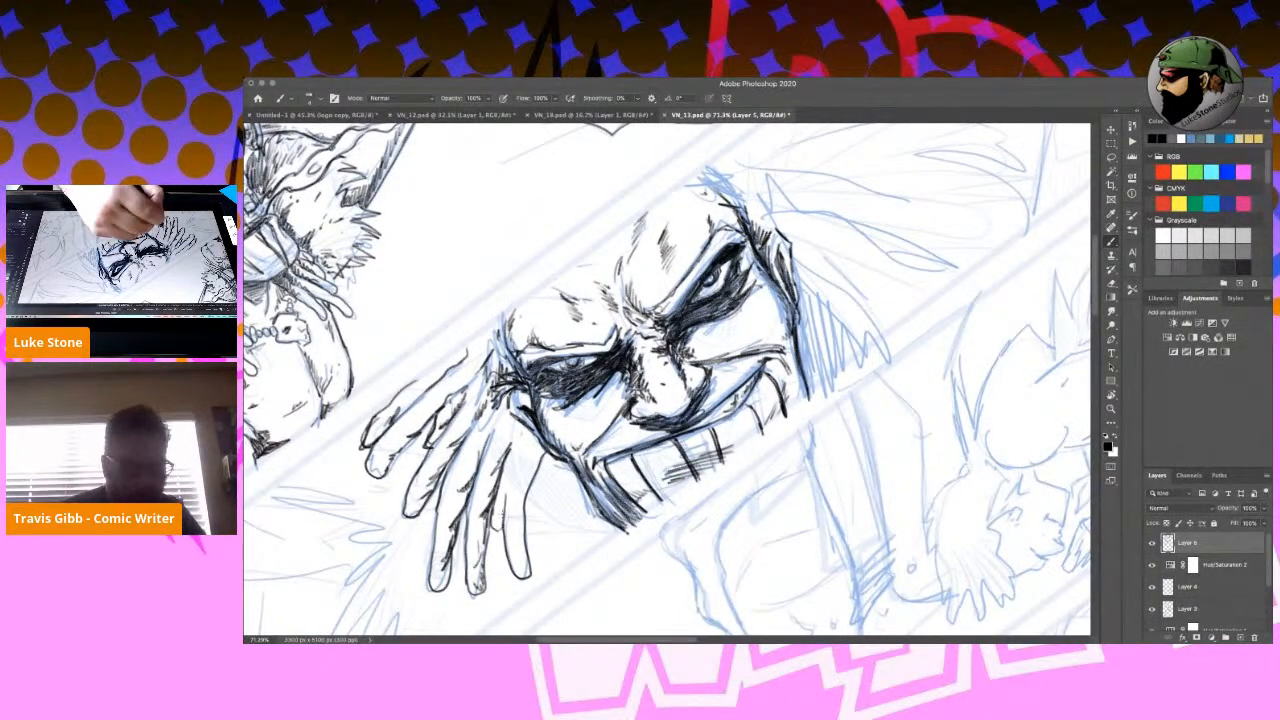
mouse_move(504, 500)
mouse_down()
mouse_move(494, 516)
mouse_move(501, 488)
mouse_up()
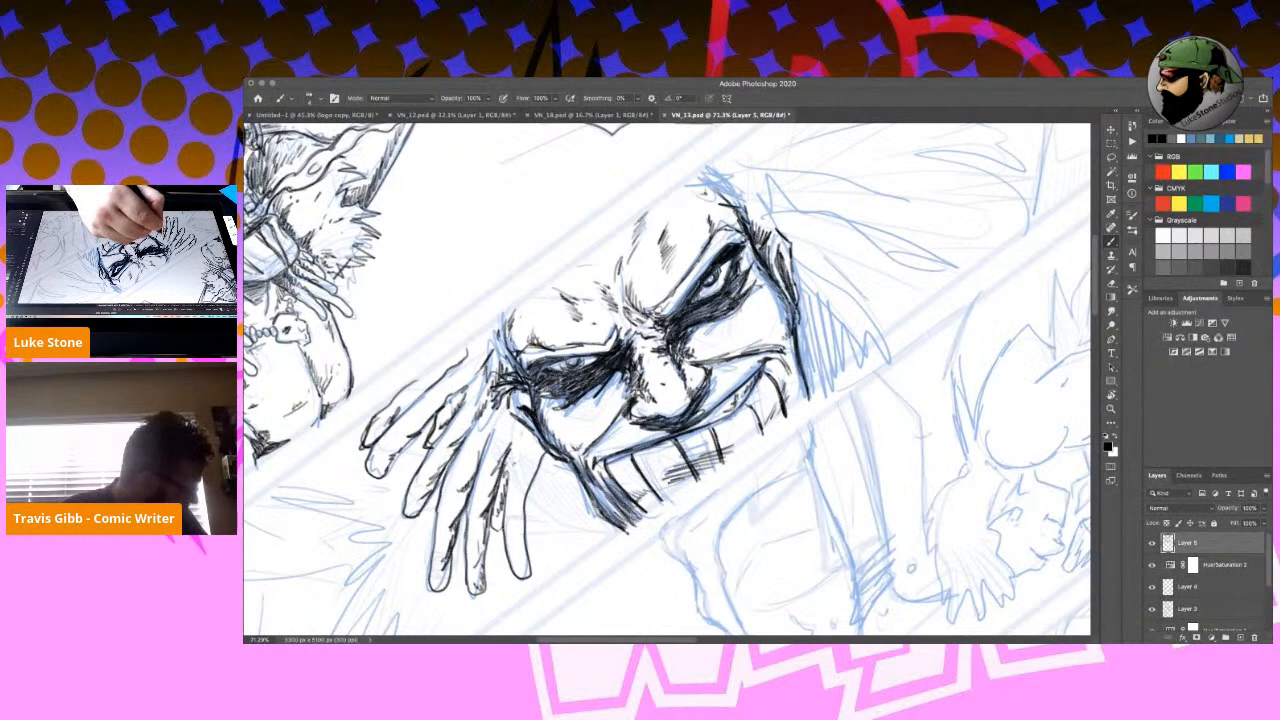
mouse_move(544, 446)
mouse_down()
mouse_move(514, 510)
mouse_move(517, 547)
mouse_up()
drag(526, 541, 521, 567)
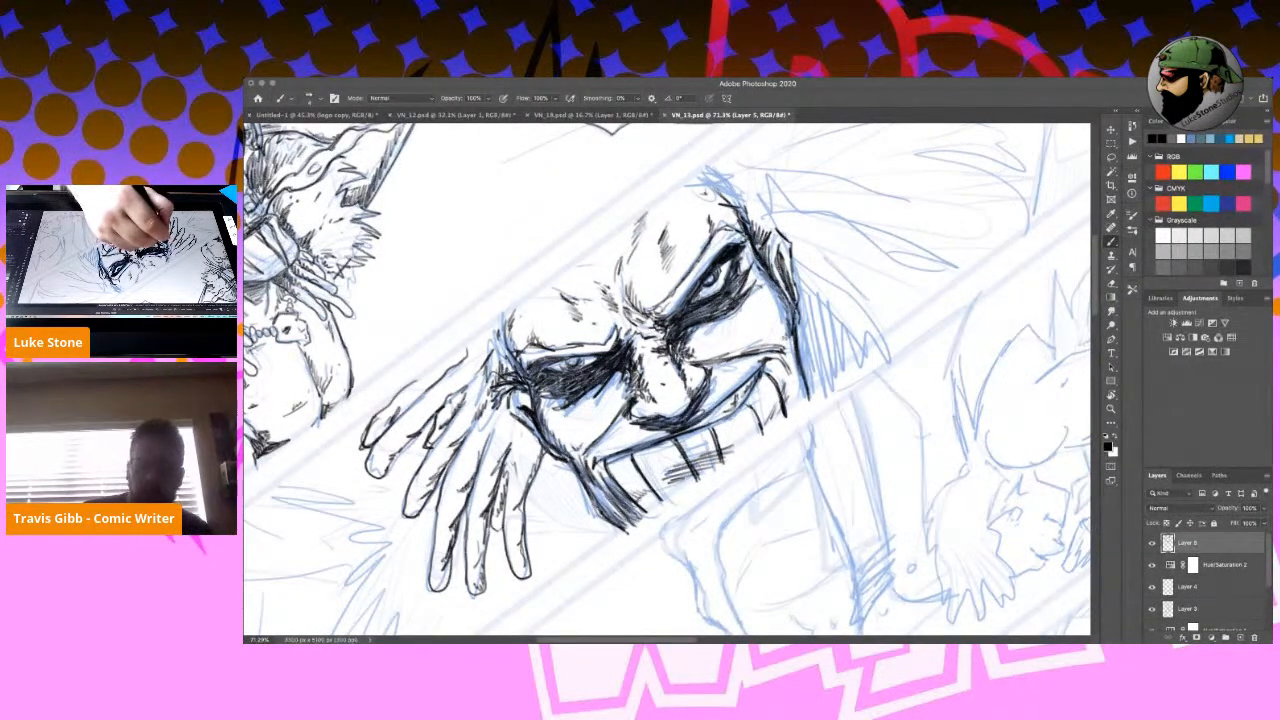
Hatch the feather roots beside the character's right ear and temple, and add short hatching to the uppermost feathers.
mouse_move(499, 405)
mouse_down()
mouse_move(490, 430)
mouse_move(530, 476)
mouse_move(502, 477)
mouse_move(525, 480)
mouse_move(504, 424)
mouse_move(535, 469)
mouse_up()
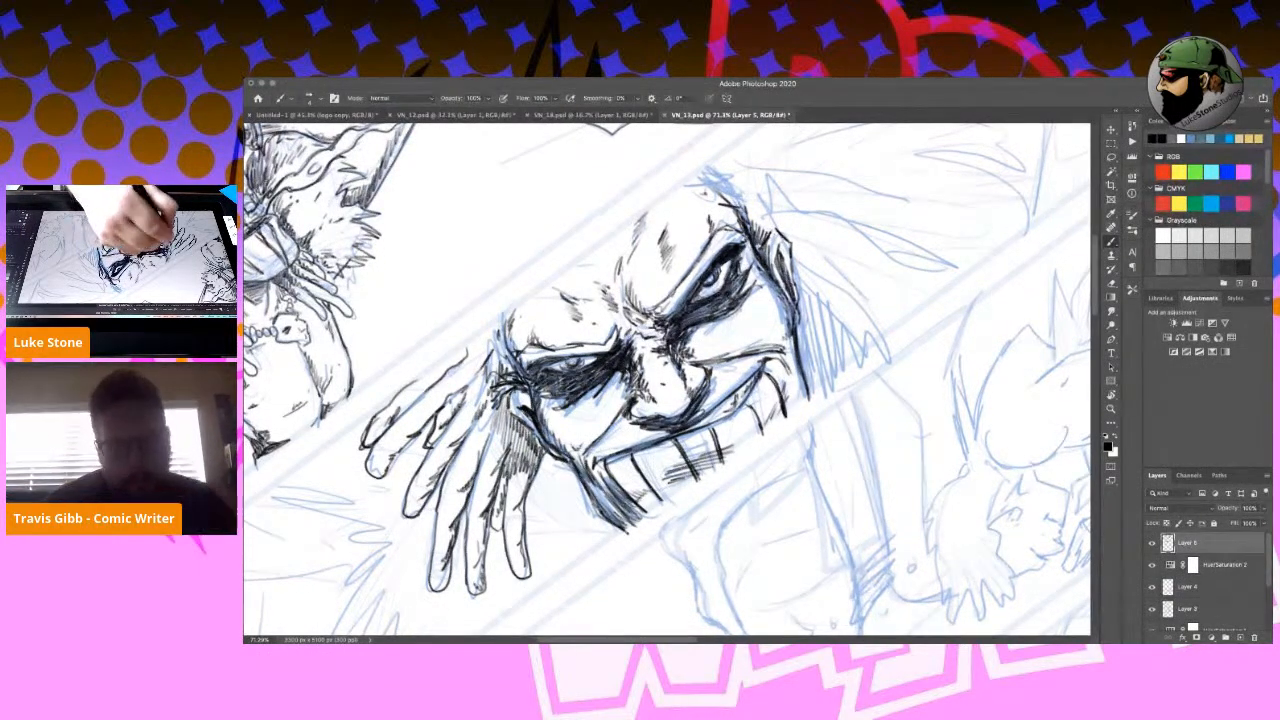
drag(491, 417, 487, 435)
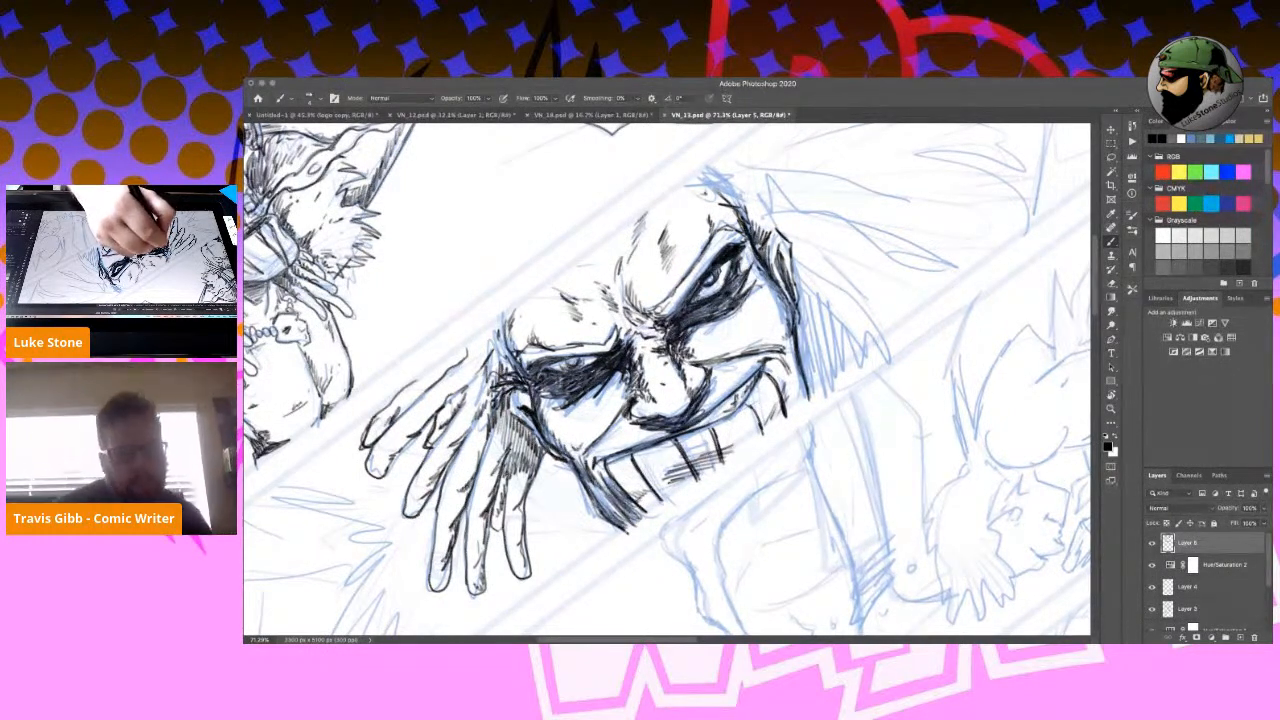
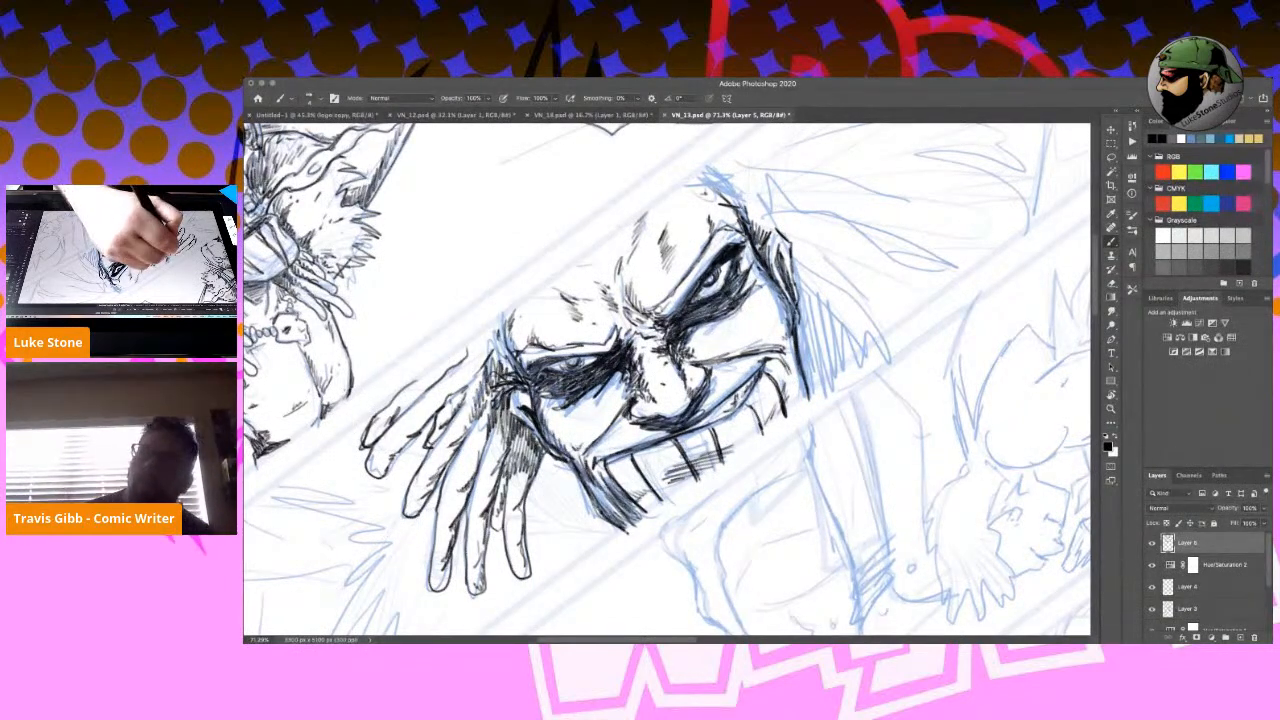
drag(491, 334, 485, 357)
drag(500, 323, 494, 344)
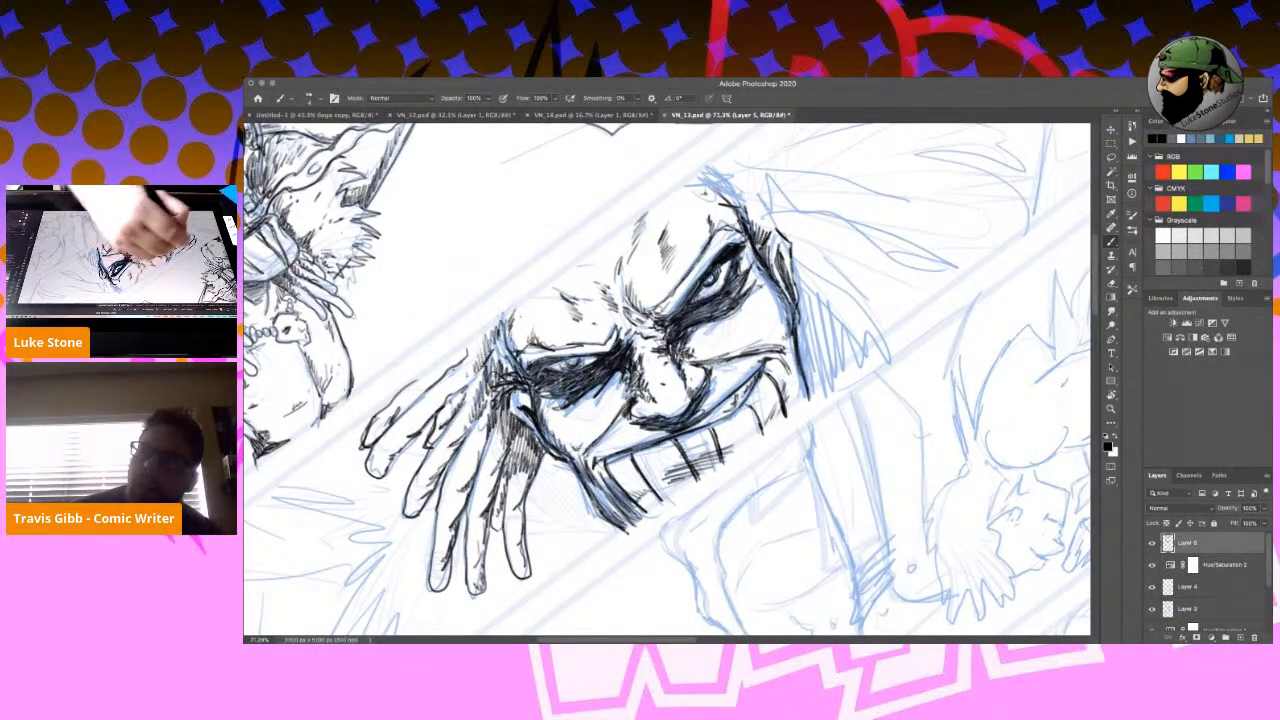
drag(432, 403, 430, 411)
drag(444, 393, 438, 407)
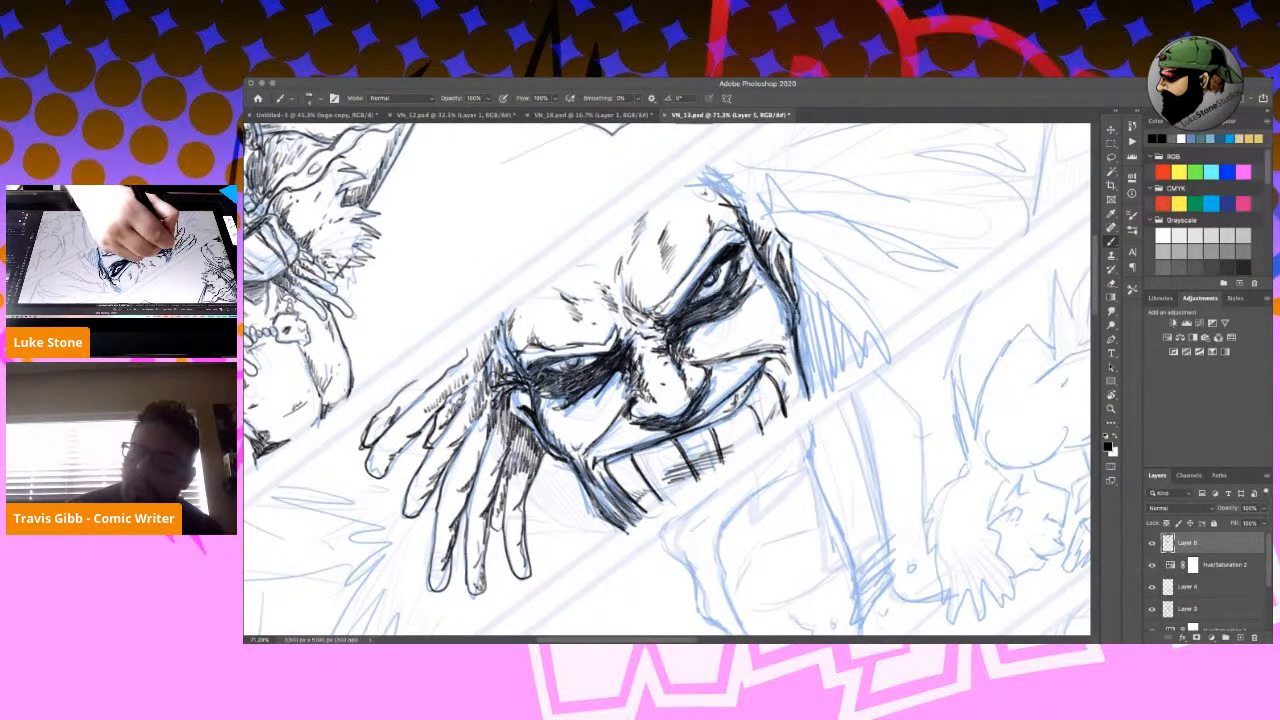
Hatch the gaps between the feathers beside the right cheek and shade inside the grin near its left corner.
drag(473, 437, 483, 477)
drag(491, 457, 486, 467)
drag(501, 437, 492, 456)
mouse_move(508, 430)
mouse_down()
mouse_move(496, 454)
mouse_move(504, 508)
mouse_move(512, 496)
mouse_up()
drag(528, 460, 514, 490)
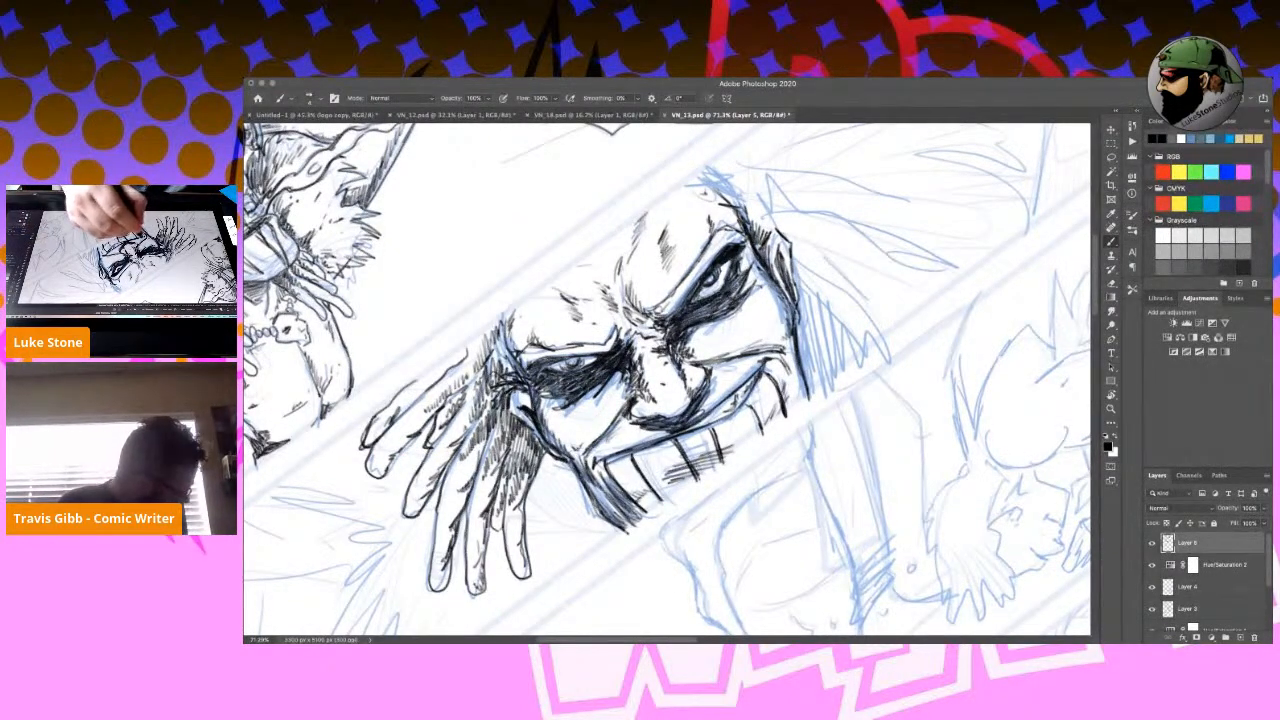
mouse_move(716, 408)
mouse_down()
mouse_move(679, 436)
mouse_move(740, 404)
mouse_move(713, 421)
mouse_up()
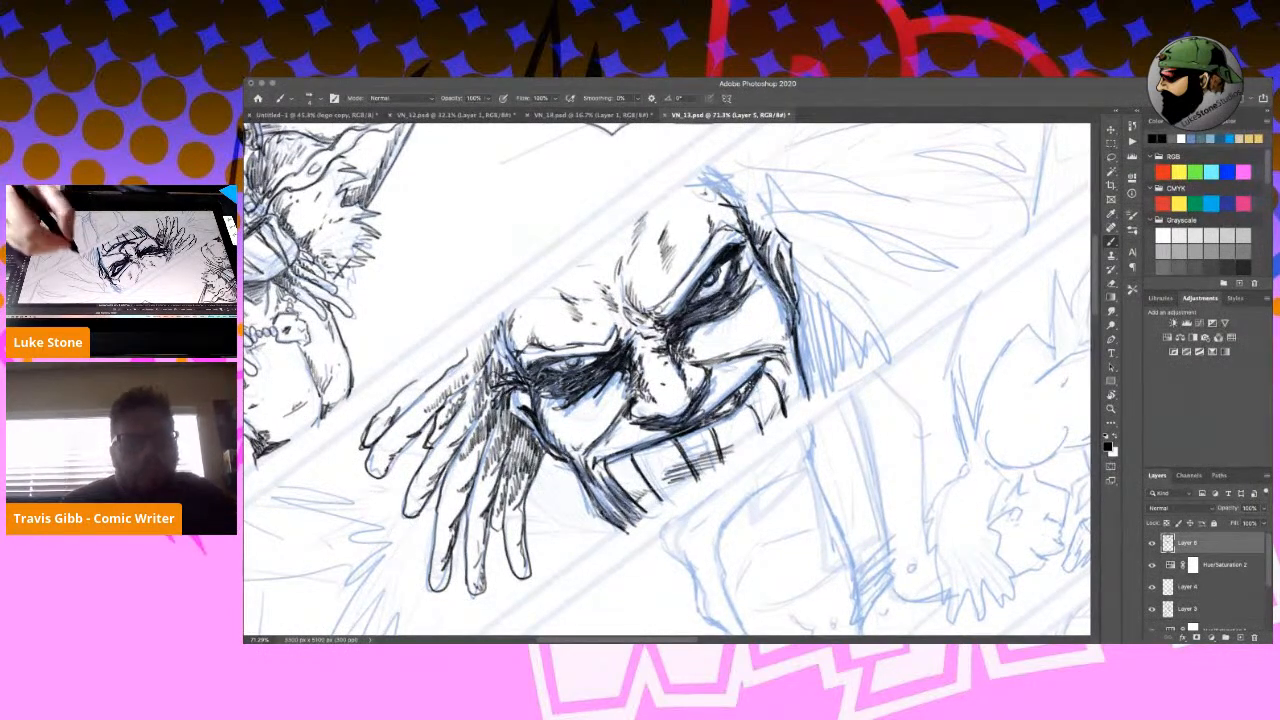
Cross-hatch the shadow between the character's right jaw and the feathers, and ink a short line below it.
mouse_move(528, 494)
mouse_down()
mouse_move(560, 520)
mouse_move(616, 534)
mouse_up()
mouse_move(530, 488)
mouse_down()
mouse_move(566, 525)
mouse_move(622, 532)
mouse_up()
mouse_move(542, 462)
mouse_down()
mouse_move(602, 514)
mouse_move(594, 504)
mouse_up()
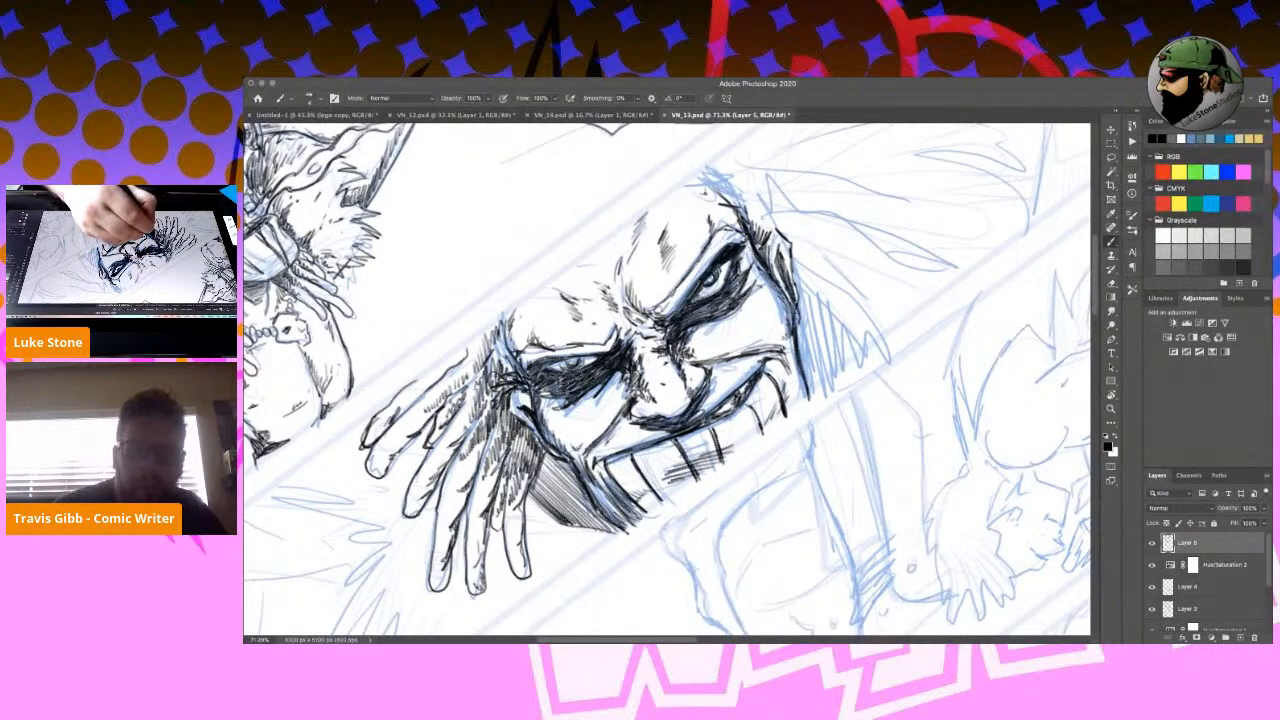
mouse_move(562, 464)
mouse_down()
mouse_move(538, 492)
mouse_move(576, 522)
mouse_up()
drag(592, 502, 578, 528)
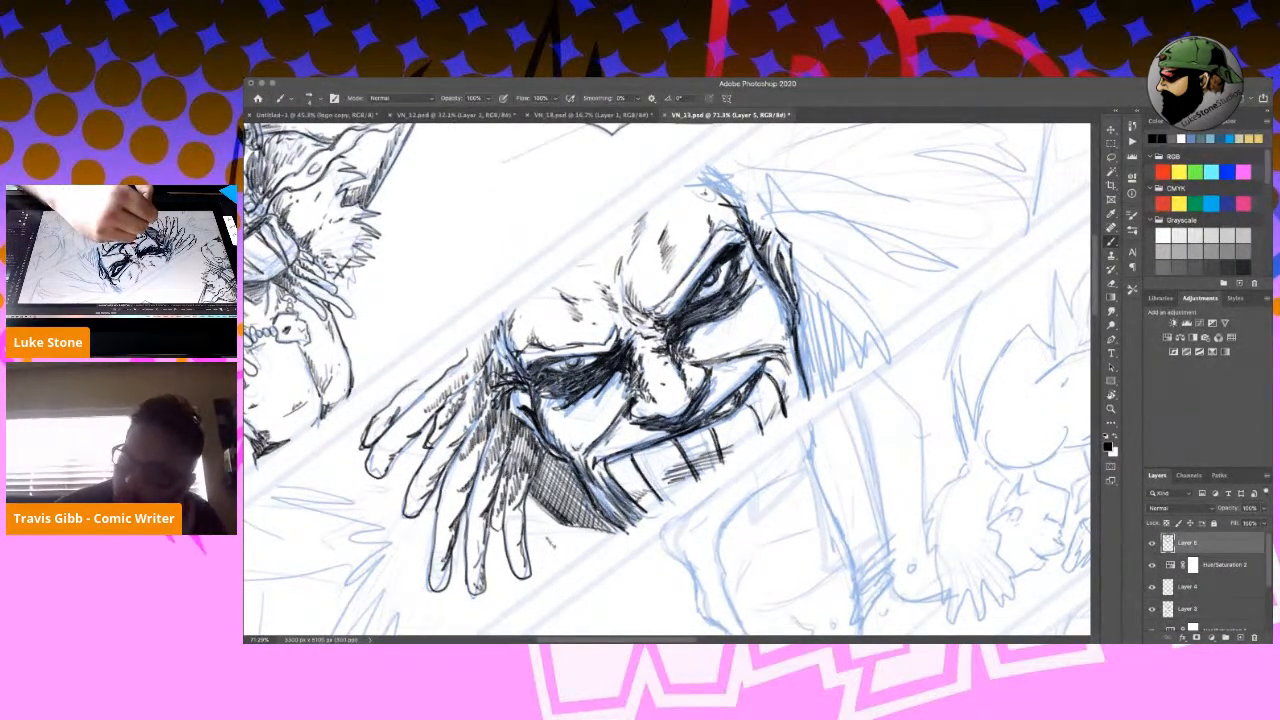
mouse_move(556, 541)
mouse_down()
mouse_move(584, 552)
mouse_move(542, 588)
mouse_up()
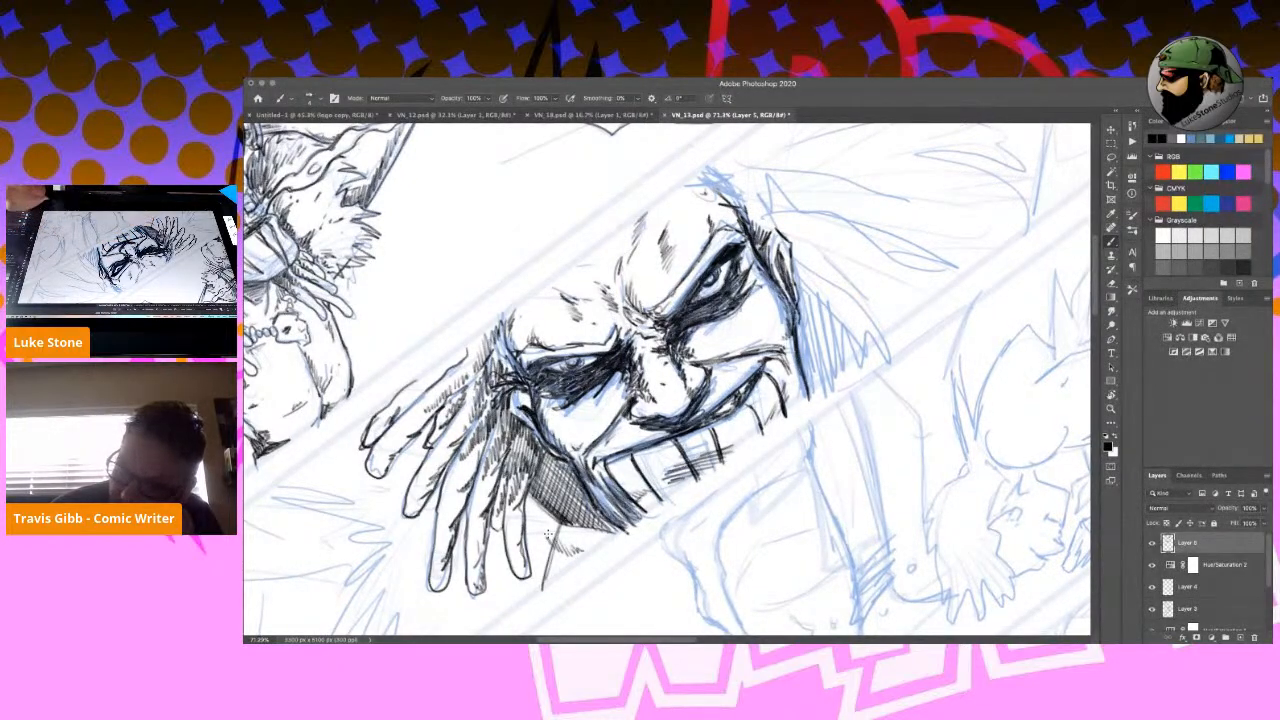
Outline the shadow area beside the character's left jaw, from below the ear to the panel edge.
key(r)
drag(548, 534, 491, 463)
mouse_move(496, 417)
mouse_down()
mouse_move(507, 453)
mouse_move(556, 490)
mouse_up()
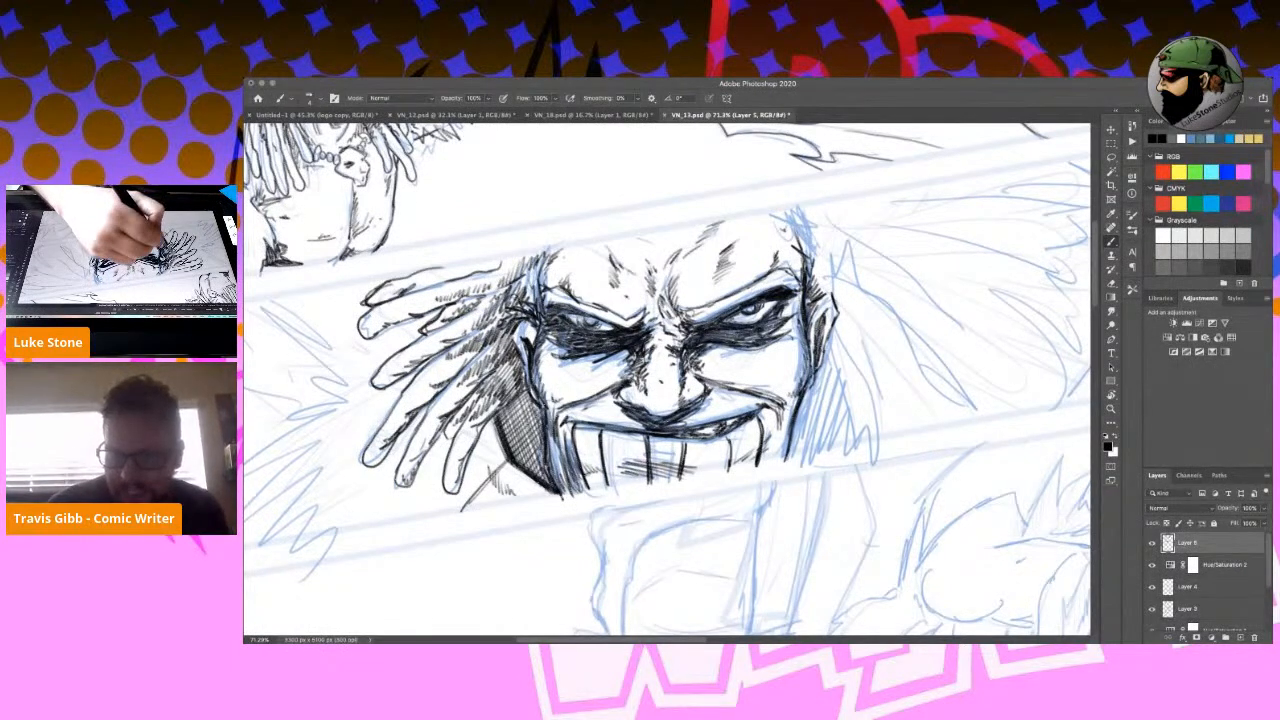
drag(828, 346, 852, 454)
drag(834, 322, 824, 358)
drag(825, 356, 796, 428)
drag(806, 400, 792, 464)
Fill the cross-hatched shadow beside the character's right jaw with solid black.
drag(499, 411, 507, 424)
drag(498, 410, 511, 435)
mouse_move(505, 413)
mouse_down()
mouse_move(511, 437)
mouse_move(538, 416)
mouse_move(526, 400)
mouse_up()
drag(528, 400, 532, 408)
mouse_move(530, 390)
mouse_down()
mouse_move(532, 452)
mouse_move(514, 456)
mouse_move(548, 480)
mouse_up()
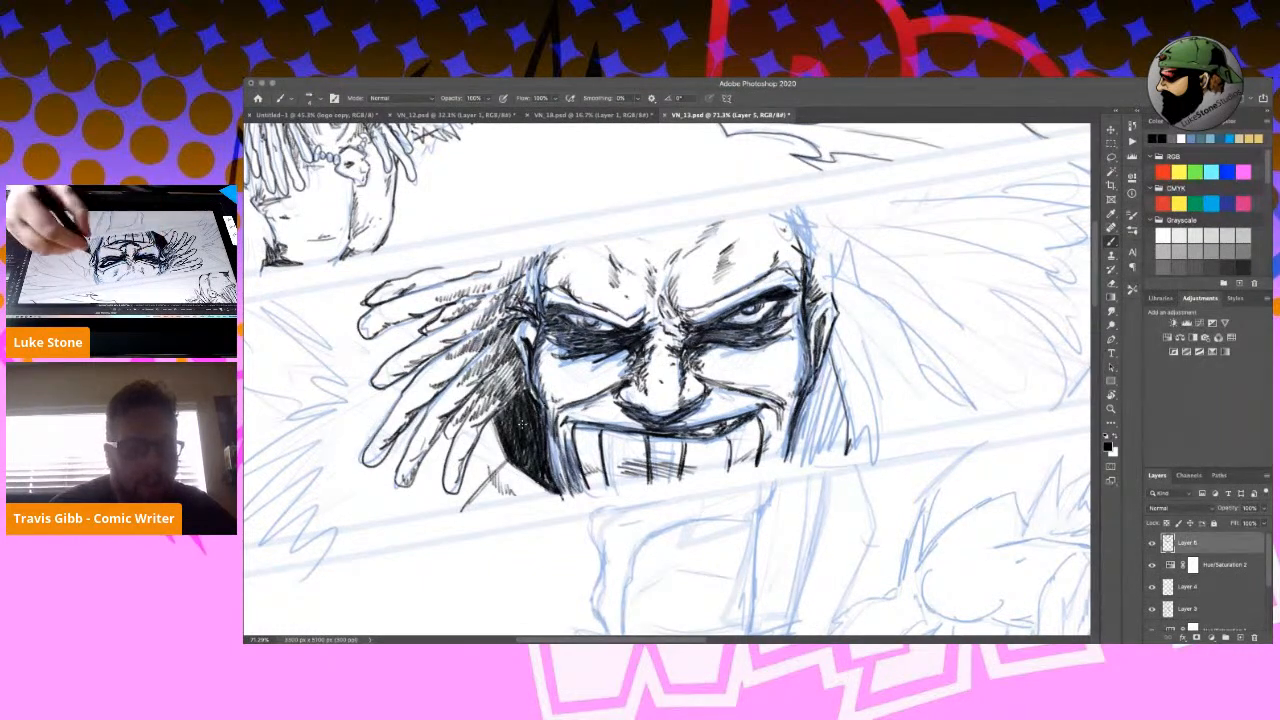
Fill the shadow beside the character's left jaw with dense black strokes and outline the feather hanging next to it.
mouse_move(832, 351)
mouse_down()
mouse_move(786, 462)
mouse_move(838, 456)
mouse_up()
mouse_move(838, 366)
mouse_down()
mouse_move(828, 392)
mouse_move(820, 384)
mouse_up()
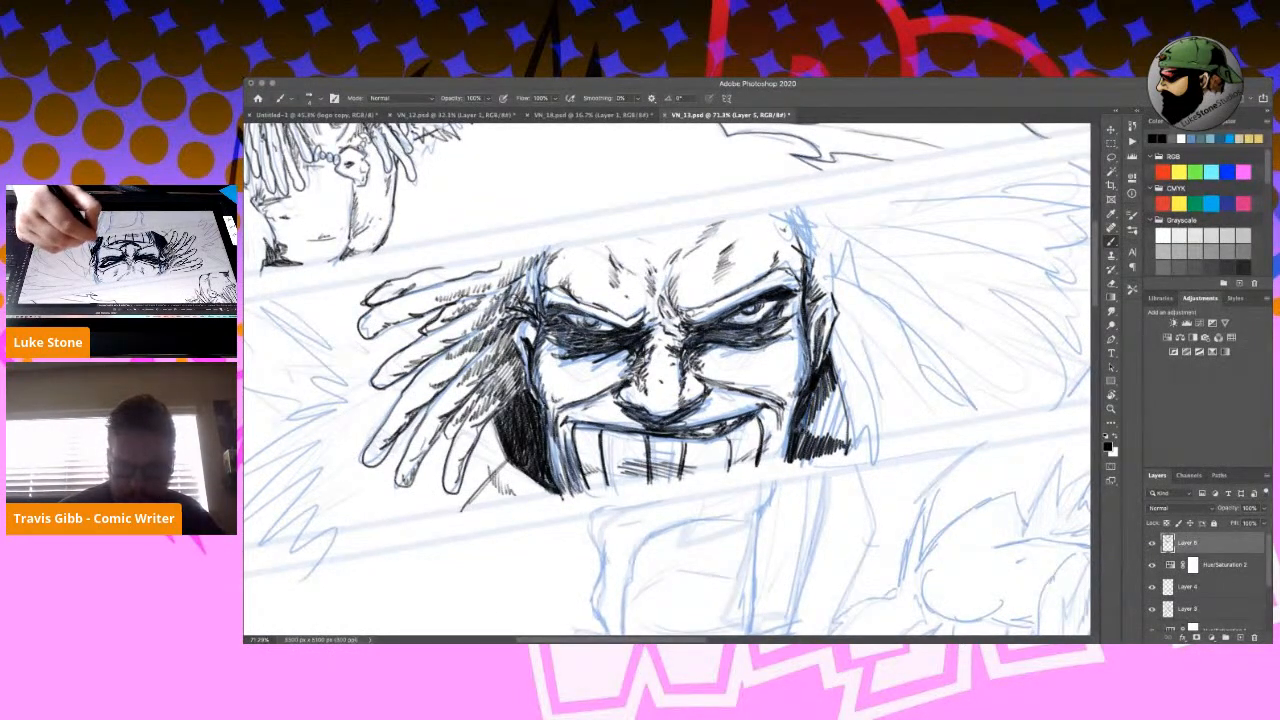
drag(842, 384, 840, 444)
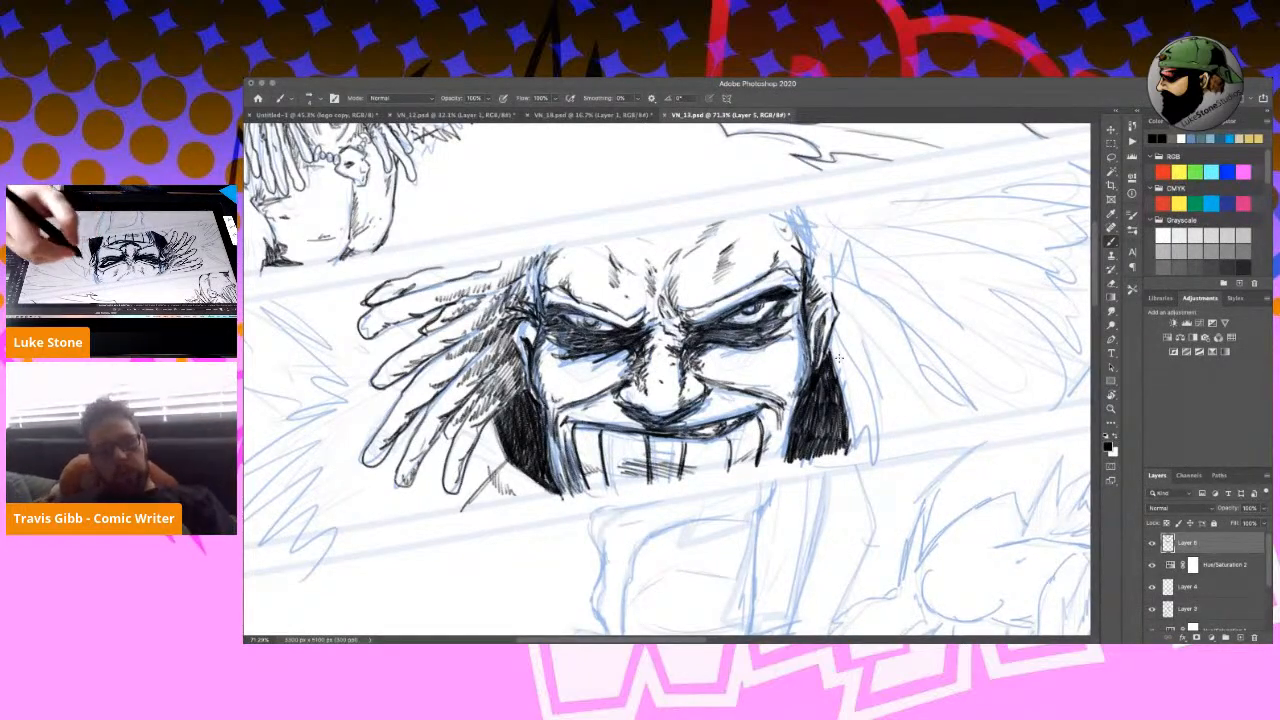
mouse_move(826, 279)
mouse_down()
mouse_move(851, 305)
mouse_move(870, 446)
mouse_up()
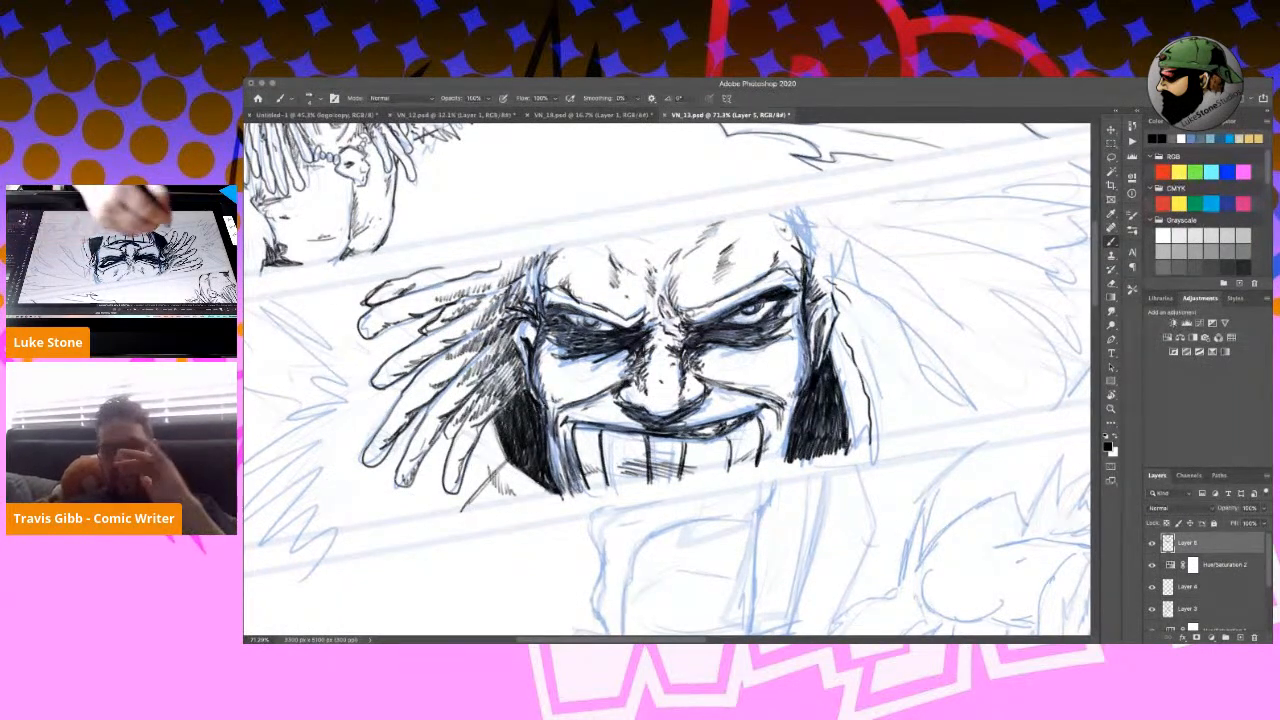
Outline extra feathers between and below those beside the right cheek, and add shading strokes to the outer ones.
mouse_move(428, 450)
mouse_down()
mouse_move(418, 502)
mouse_move(441, 486)
mouse_move(455, 521)
mouse_move(483, 428)
mouse_up()
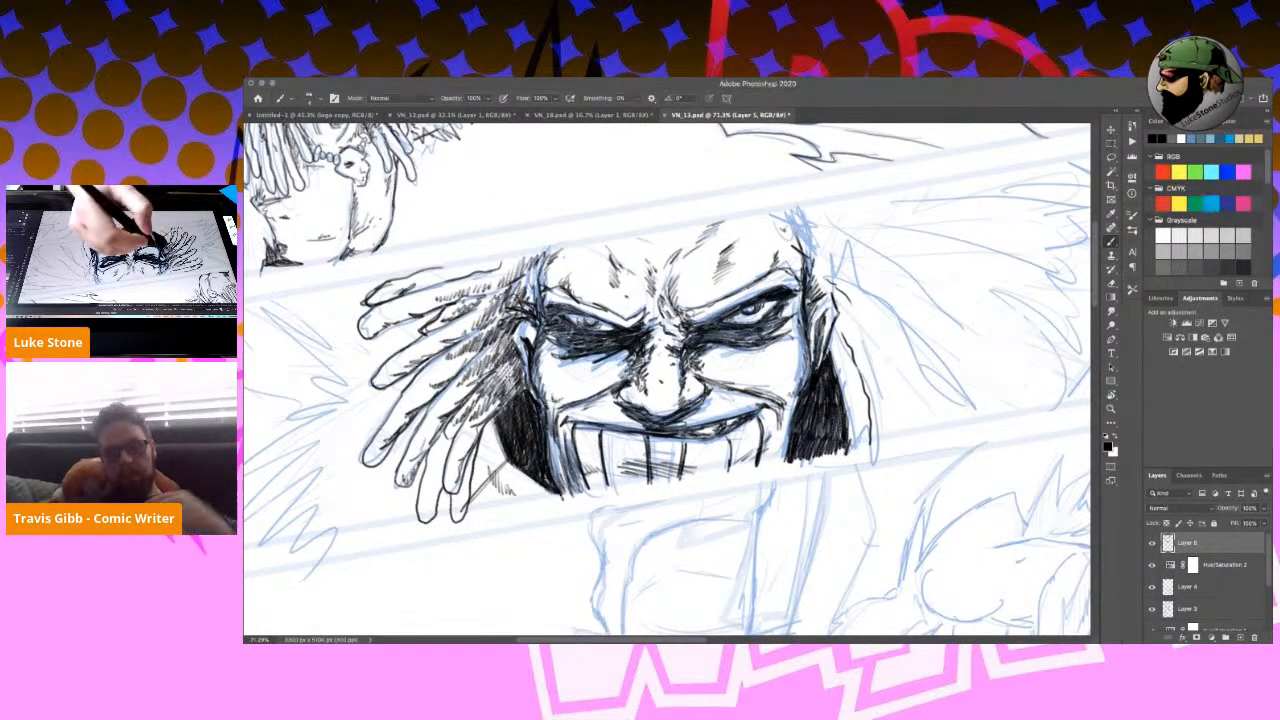
mouse_move(381, 461)
mouse_down()
mouse_move(366, 522)
mouse_move(396, 476)
mouse_up()
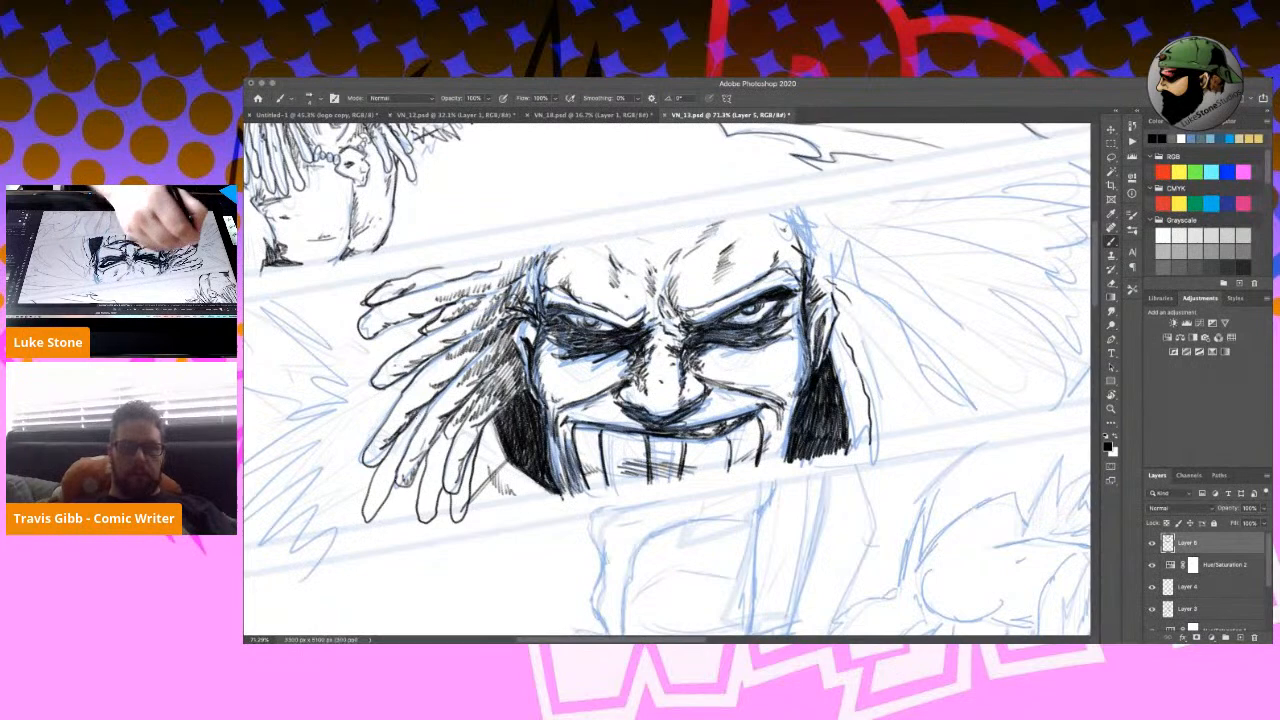
drag(382, 390, 351, 447)
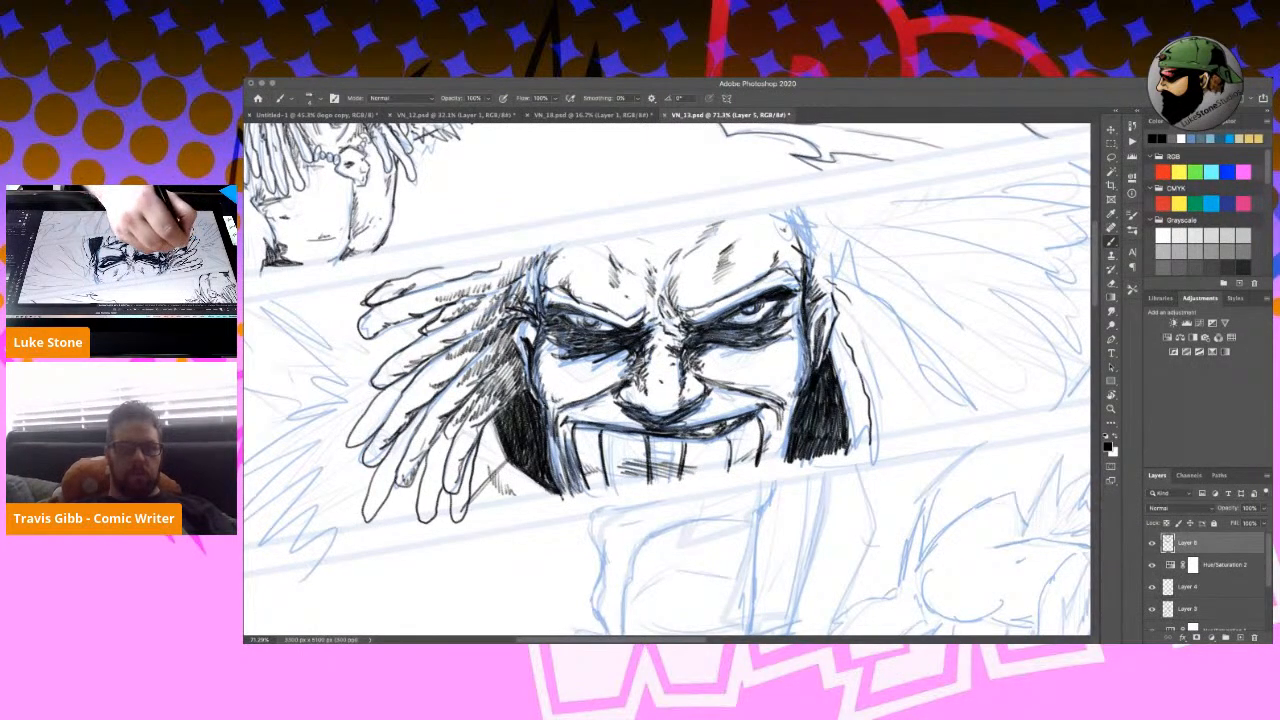
drag(418, 370, 404, 388)
drag(416, 371, 396, 398)
drag(404, 382, 386, 409)
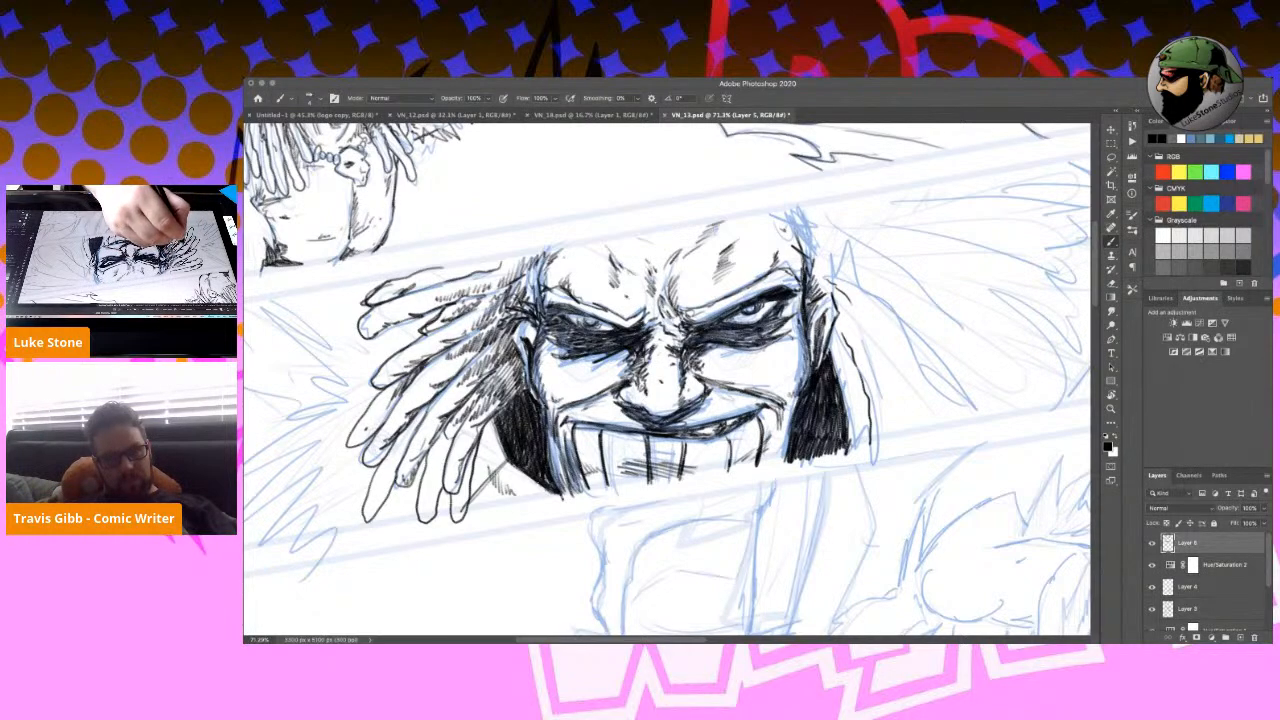
Add short hatching strokes along the middle and lower feathers beside the character's right cheek.
key(r)
drag(770, 459, 762, 287)
key(b)
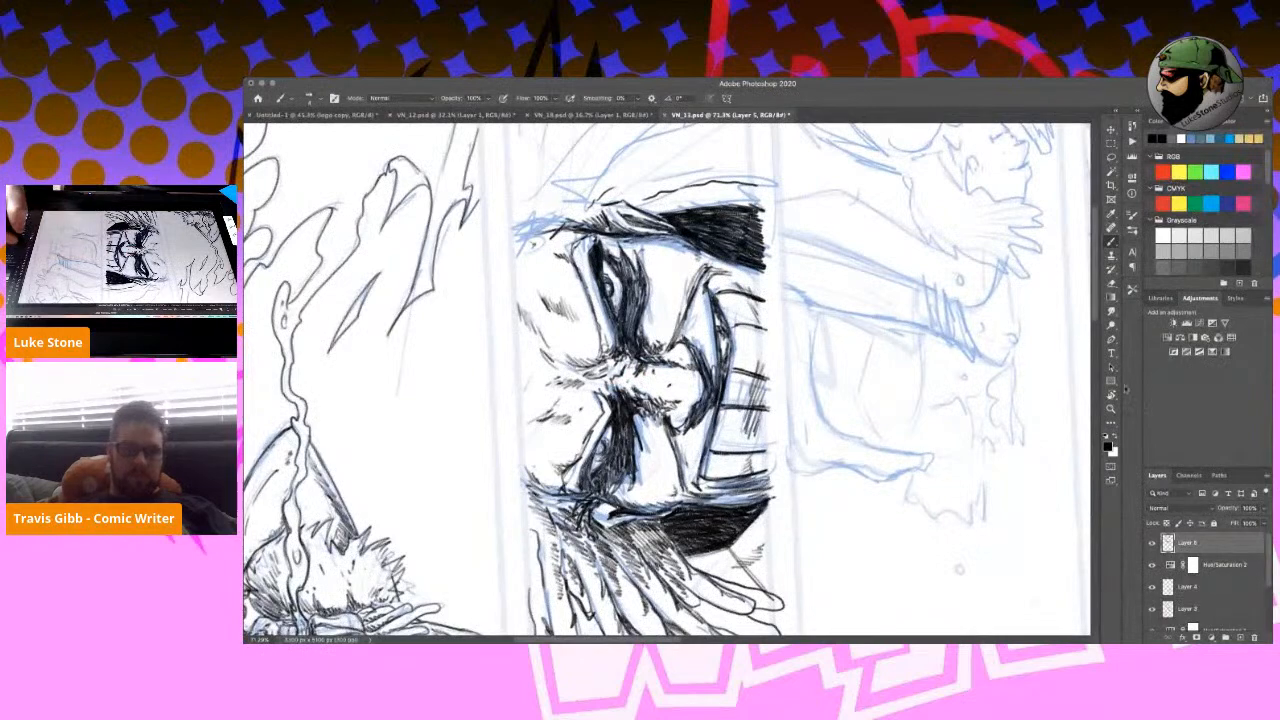
click(1111, 395)
key(h)
drag(809, 562, 799, 288)
key(b)
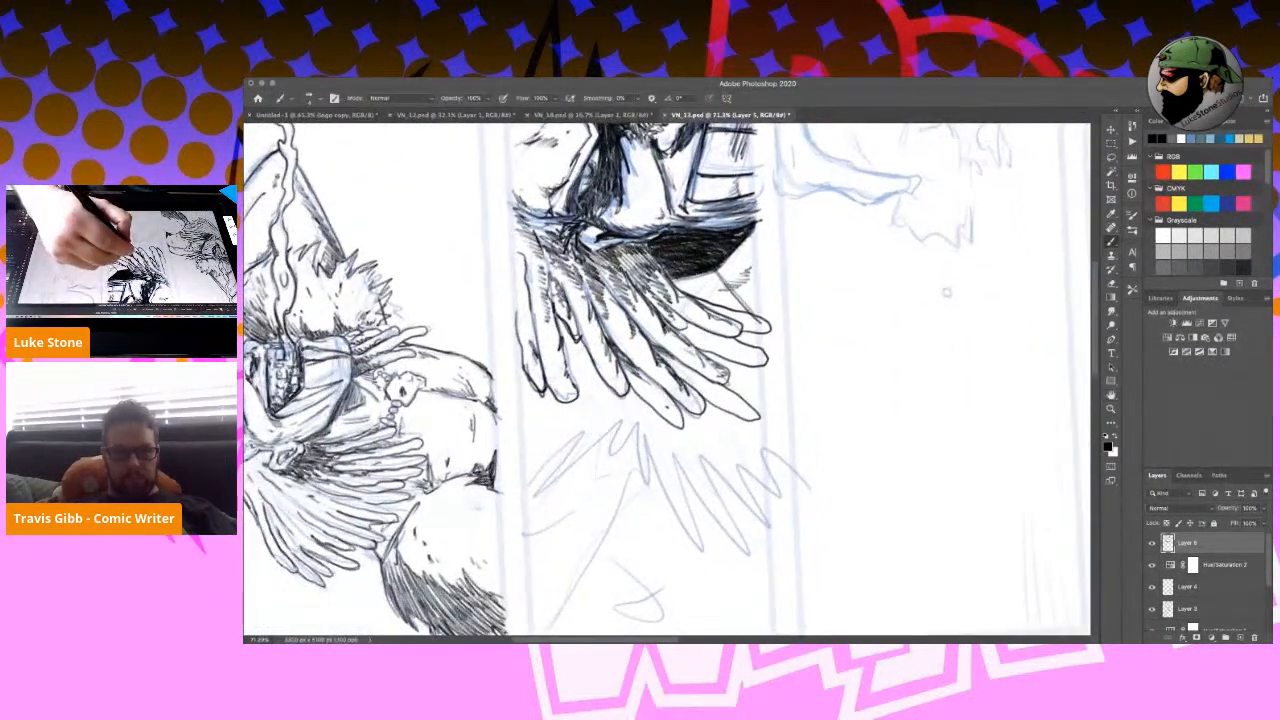
drag(668, 355, 697, 387)
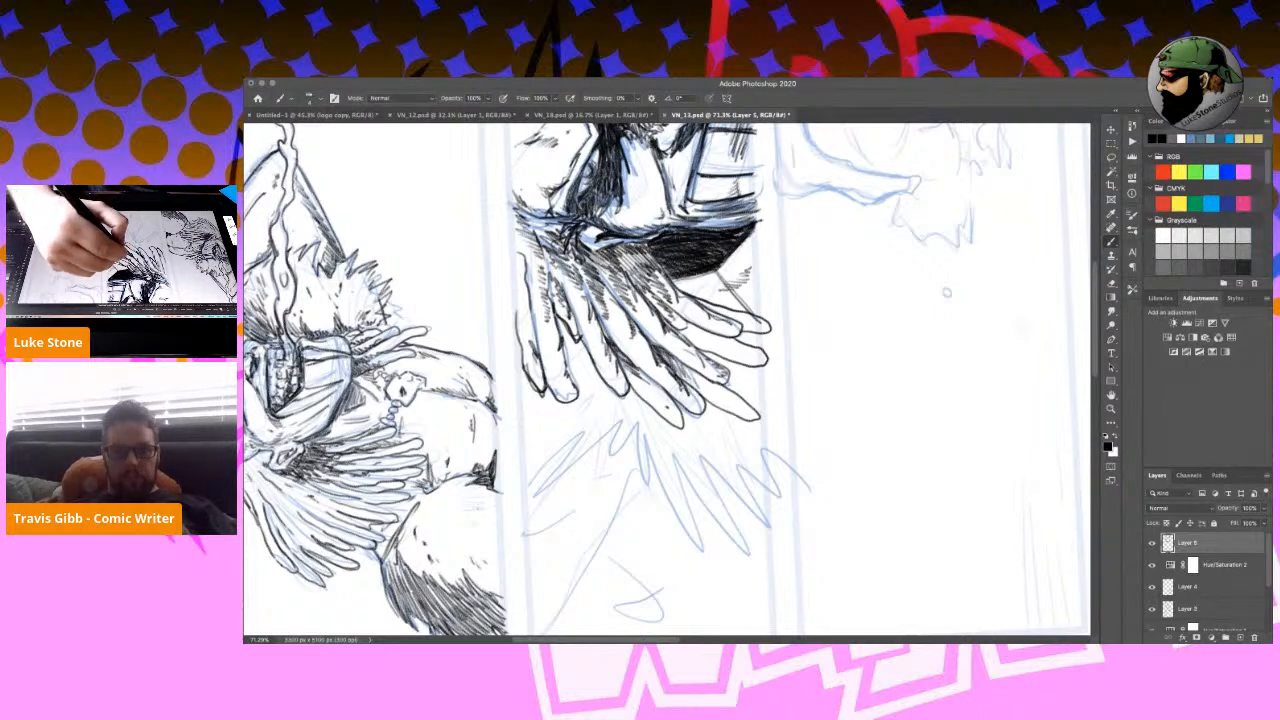
drag(684, 324, 722, 348)
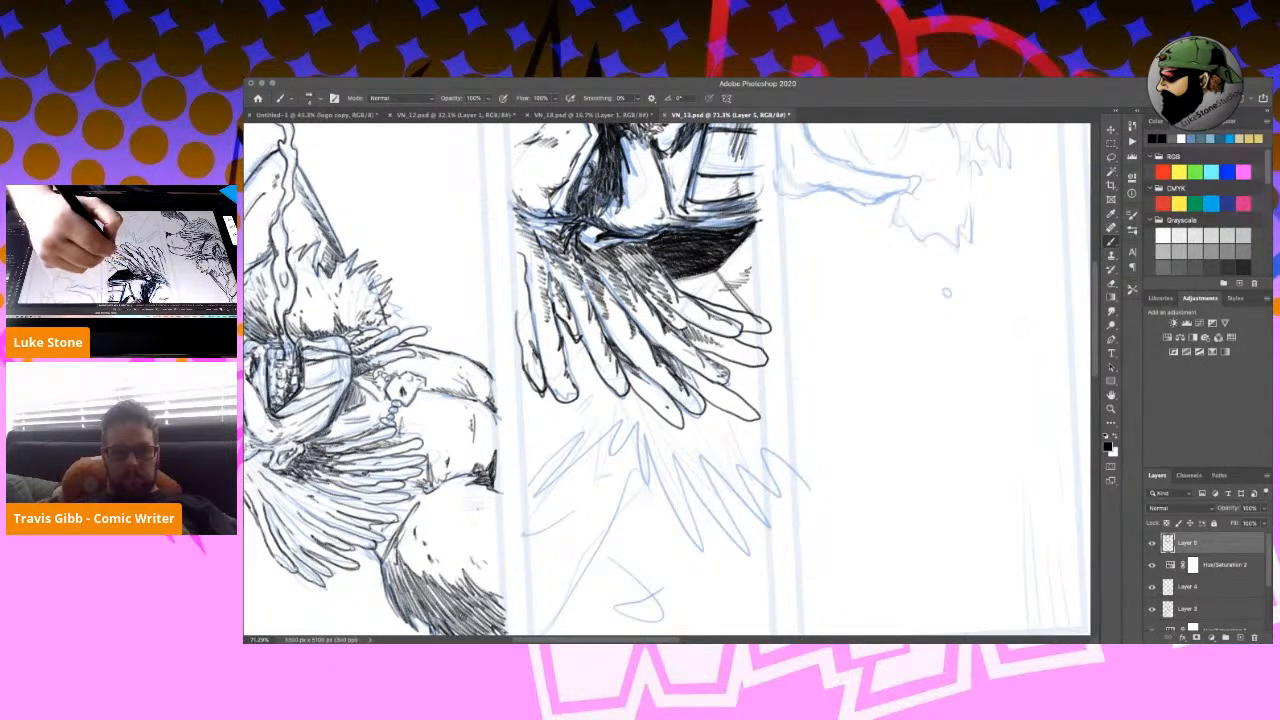
mouse_move(622, 360)
mouse_down()
mouse_move(678, 422)
mouse_move(722, 399)
mouse_up()
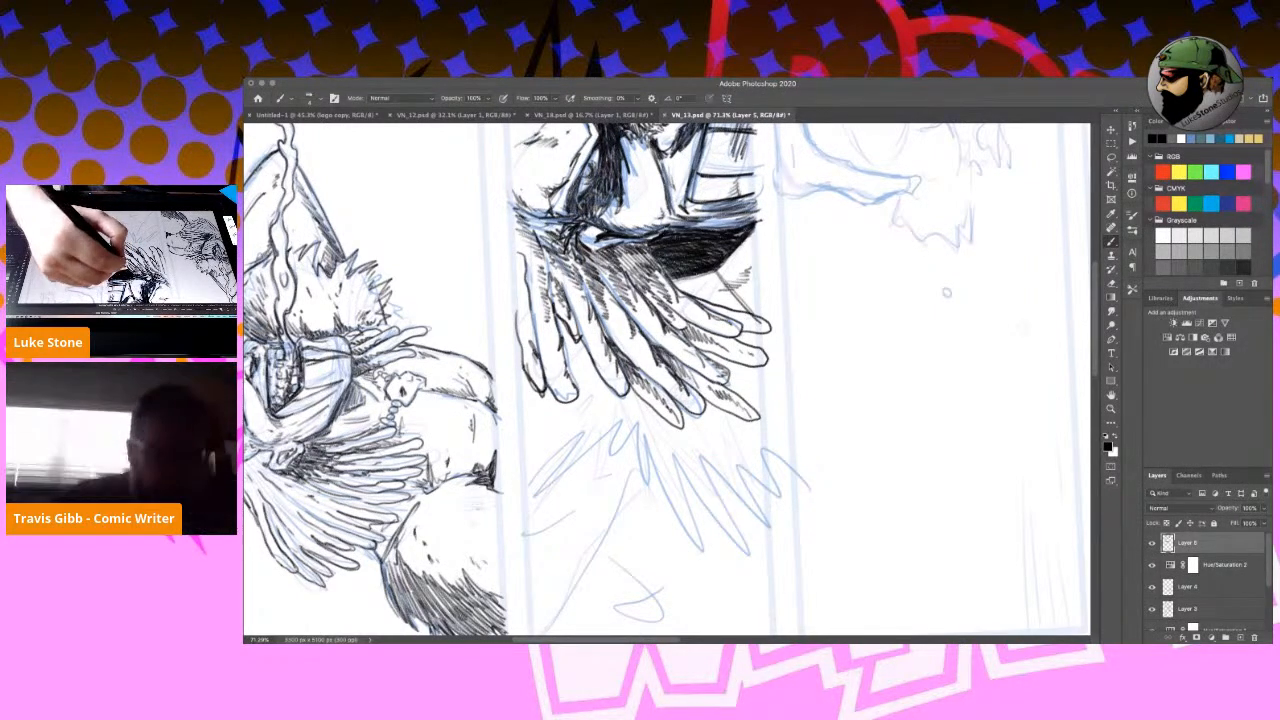
Hatch the gap between the right jaw's shadow and the nearest feather, and darken one upper feather on that side.
mouse_move(673, 279)
mouse_down()
mouse_move(688, 295)
mouse_move(736, 277)
mouse_up()
drag(741, 257, 734, 250)
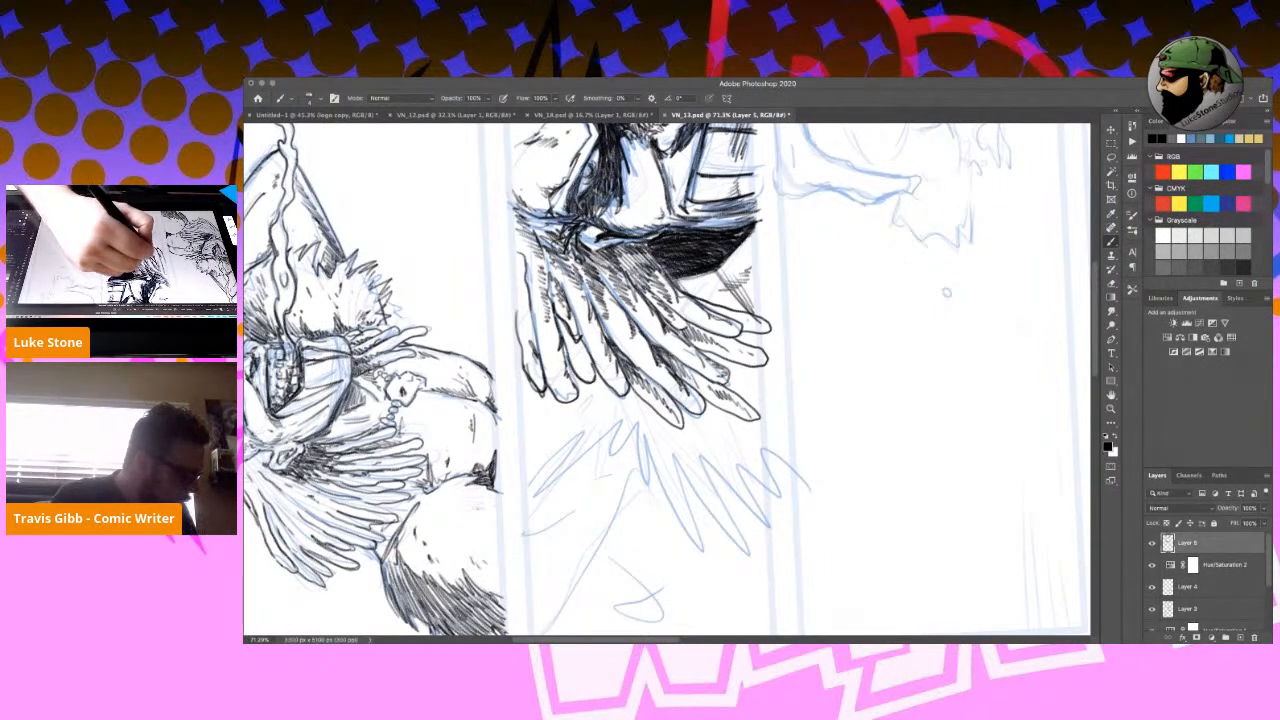
drag(561, 323, 583, 367)
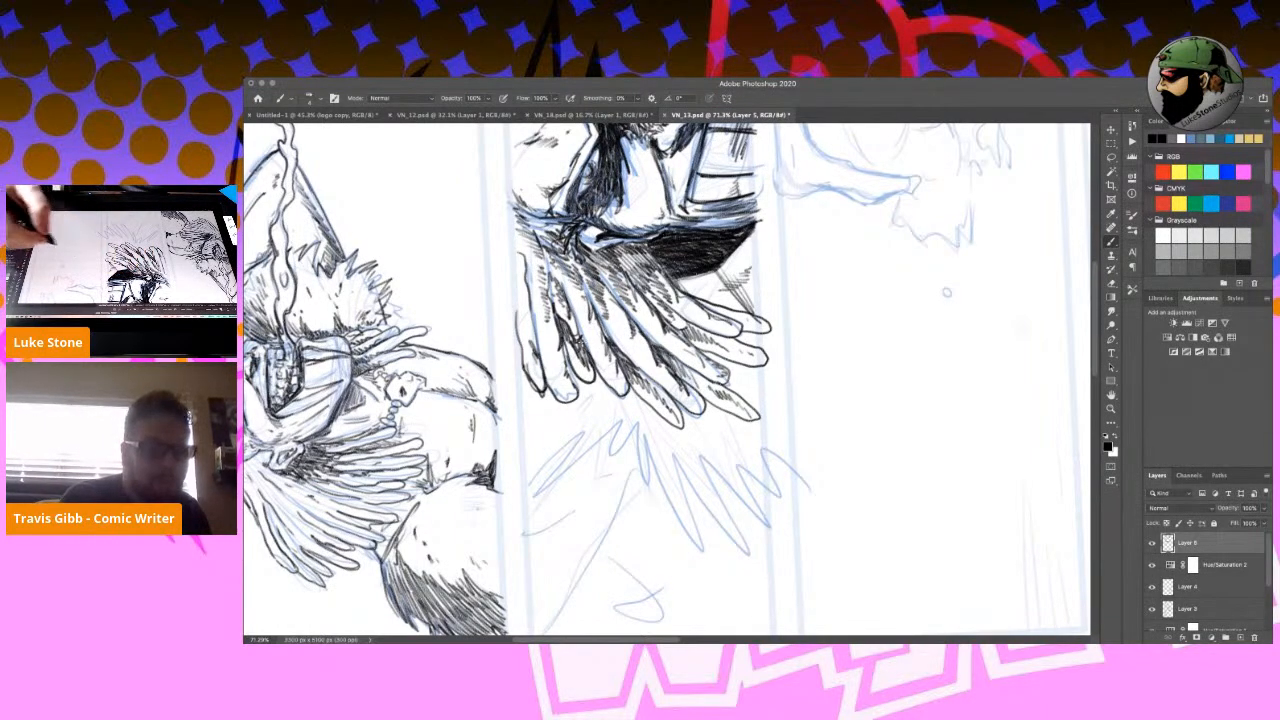
Outline the inner feathers fanning out beside the character's left cheek, from the temple down to the panel edge.
key(r)
mouse_move(822, 284)
mouse_down()
mouse_move(843, 334)
mouse_move(799, 505)
mouse_up()
key(r)
key(space)
drag(1003, 421, 709, 449)
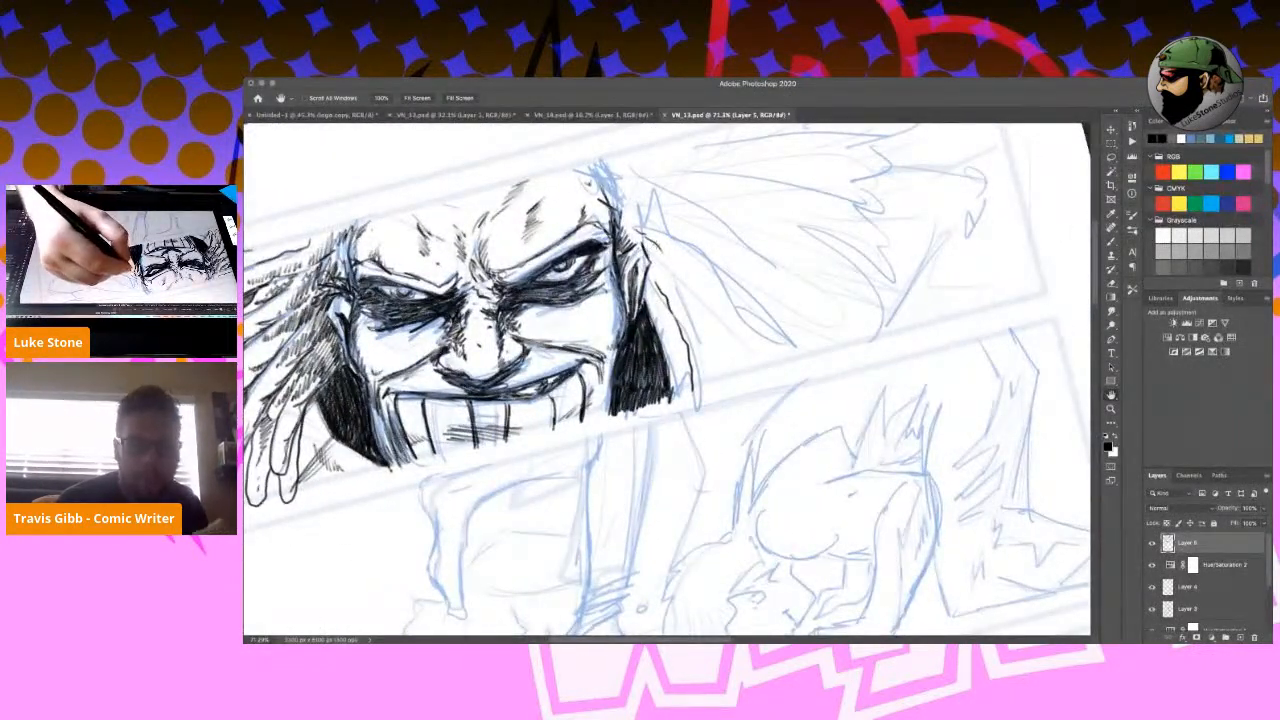
mouse_move(676, 291)
mouse_down()
mouse_move(708, 339)
mouse_move(699, 372)
mouse_up()
drag(620, 179, 780, 334)
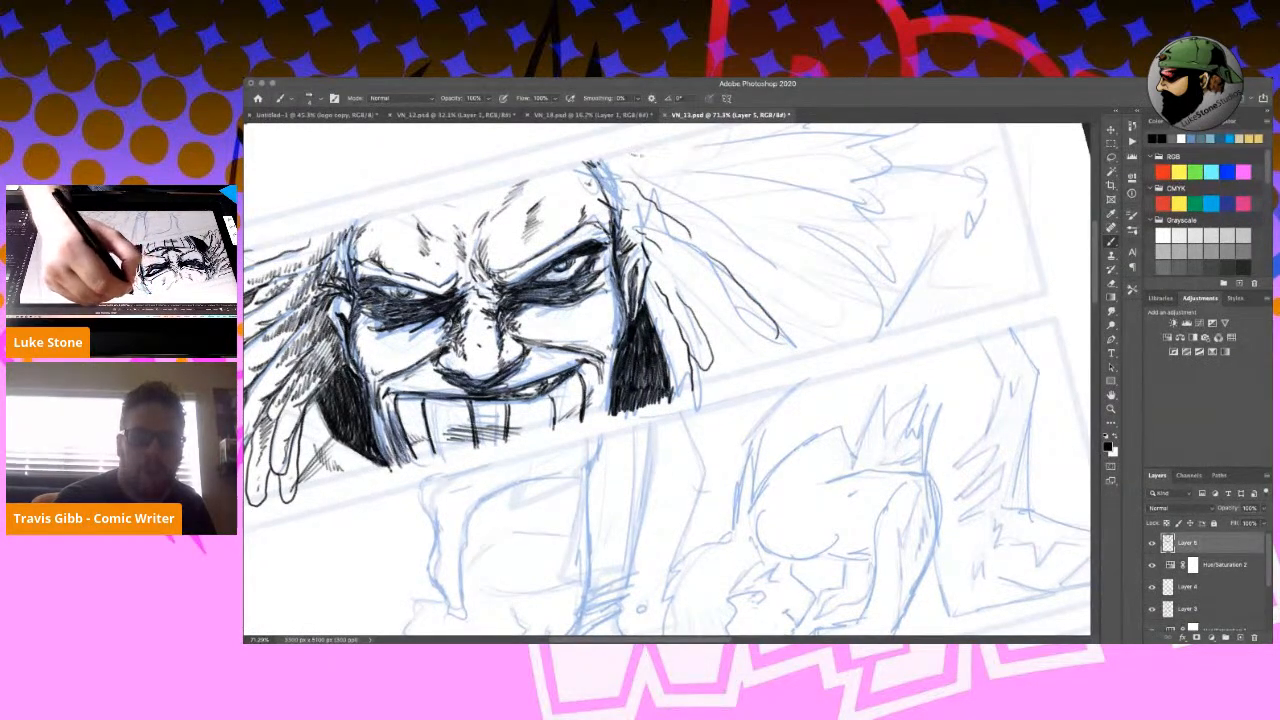
mouse_move(660, 150)
mouse_down()
mouse_move(745, 193)
mouse_move(818, 272)
mouse_move(828, 300)
mouse_move(816, 304)
mouse_move(838, 338)
mouse_move(806, 328)
mouse_up()
drag(715, 305, 772, 374)
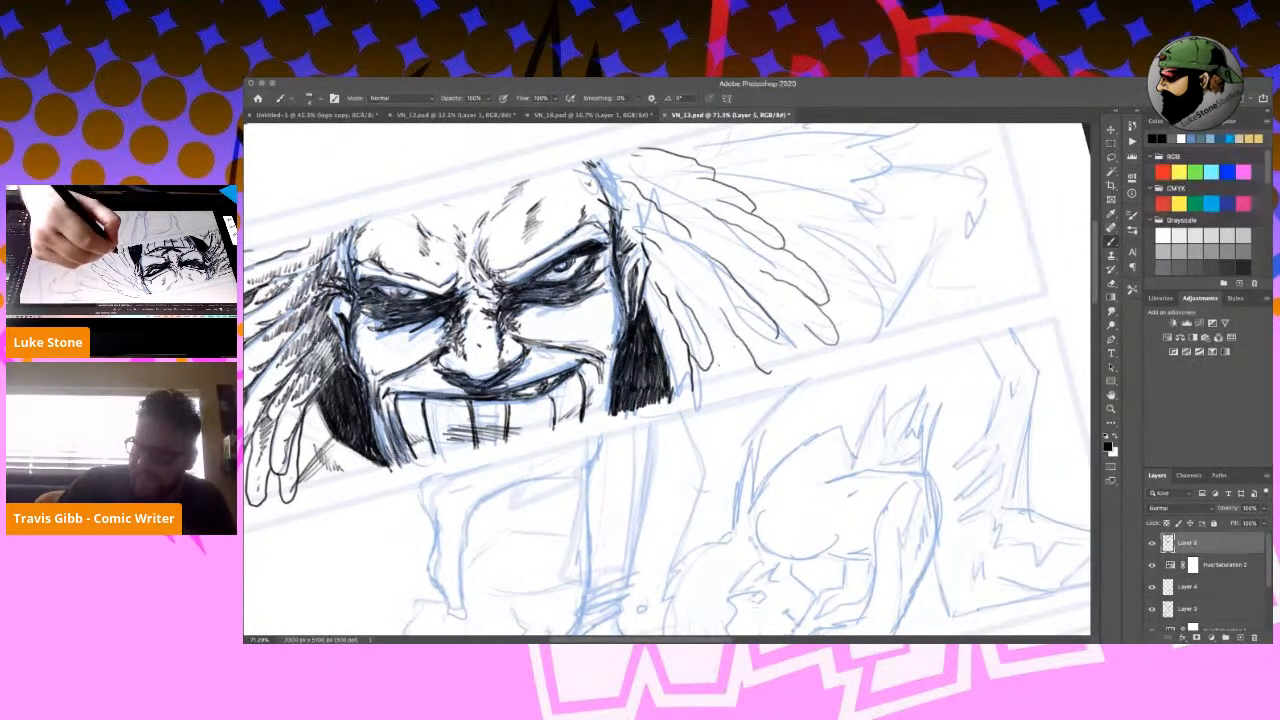
drag(714, 340, 756, 382)
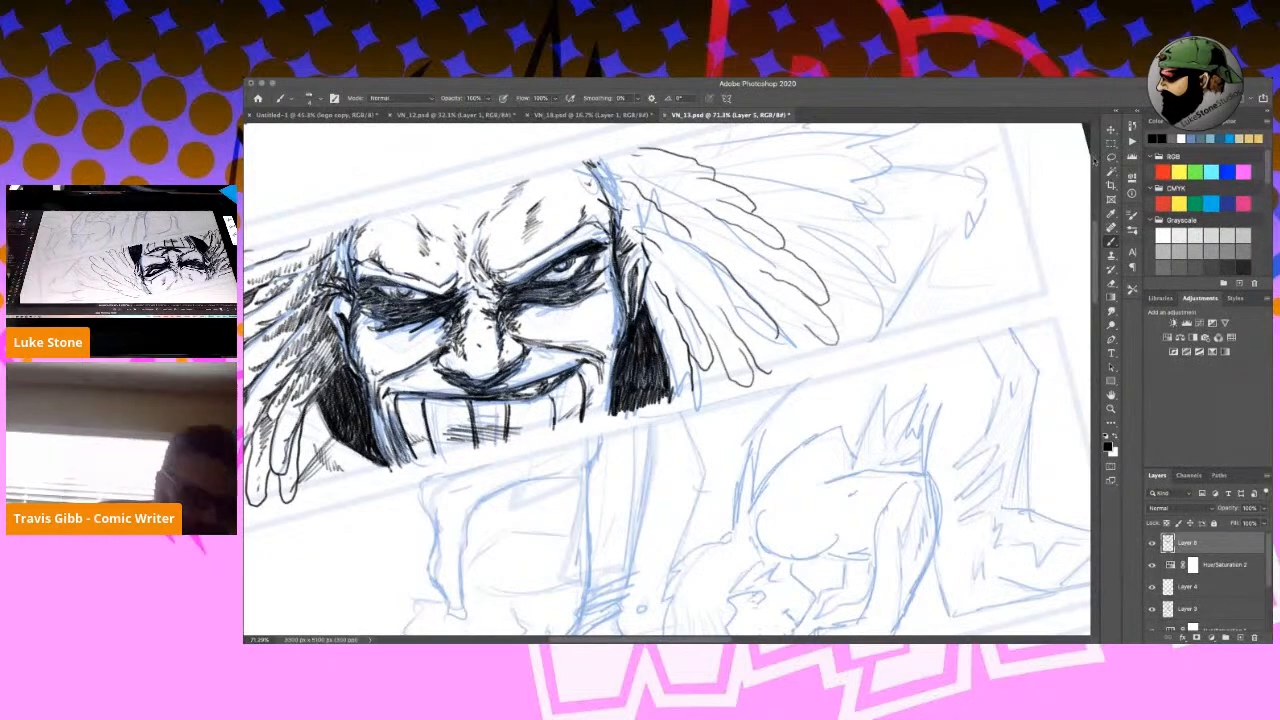
Outline the feather tips in the second row beyond the left temple, from the upper panel edge downward.
click(1111, 395)
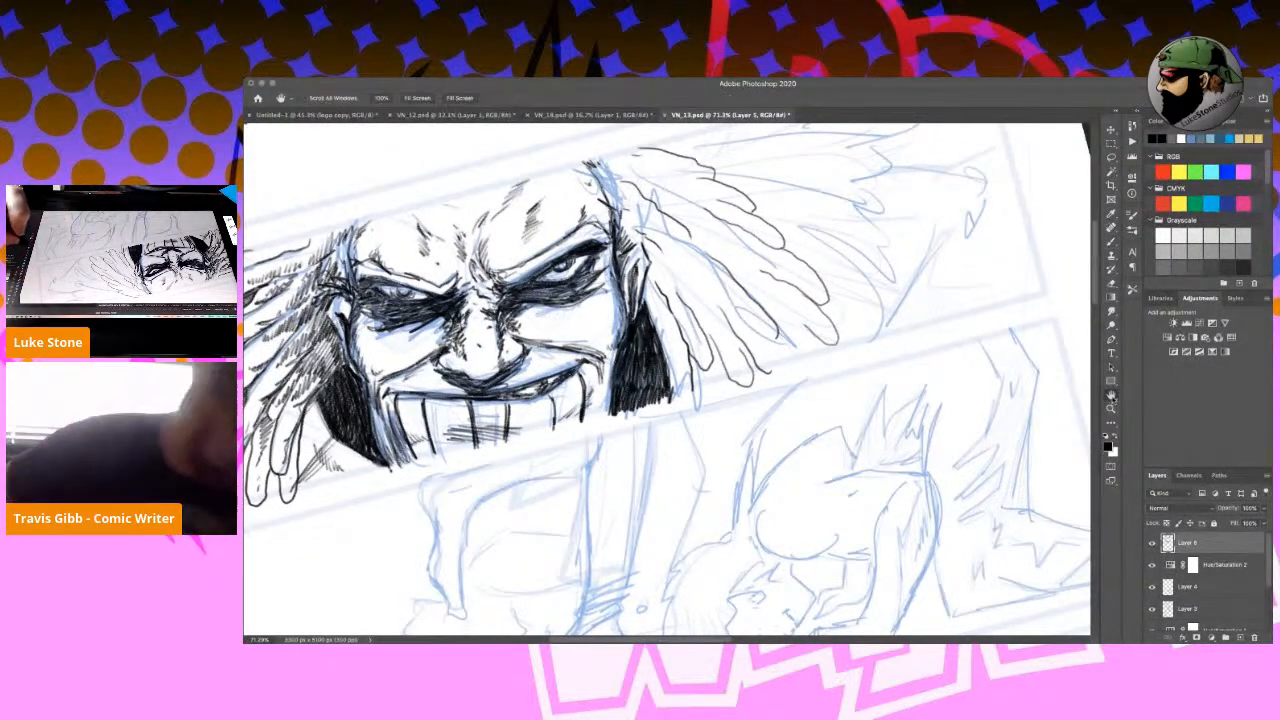
drag(951, 294, 870, 390)
mouse_move(754, 386)
mouse_down()
mouse_move(794, 351)
mouse_move(888, 418)
mouse_up()
key(b)
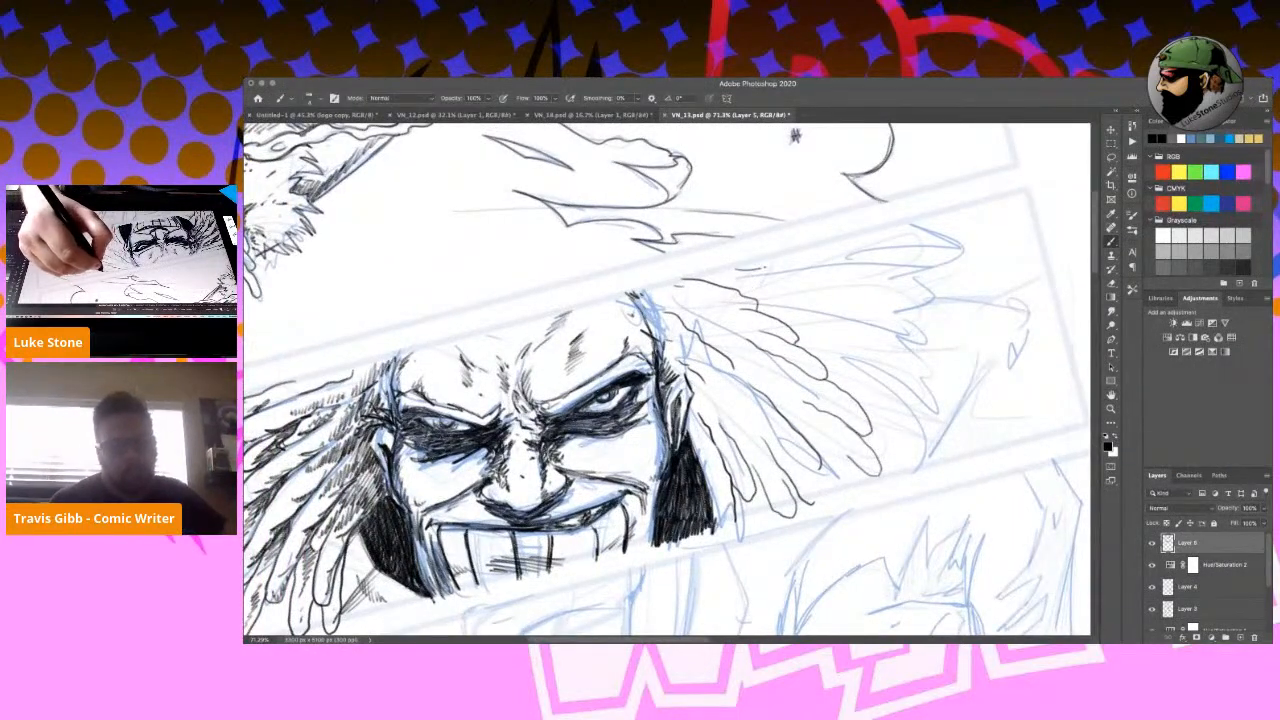
drag(797, 264, 753, 286)
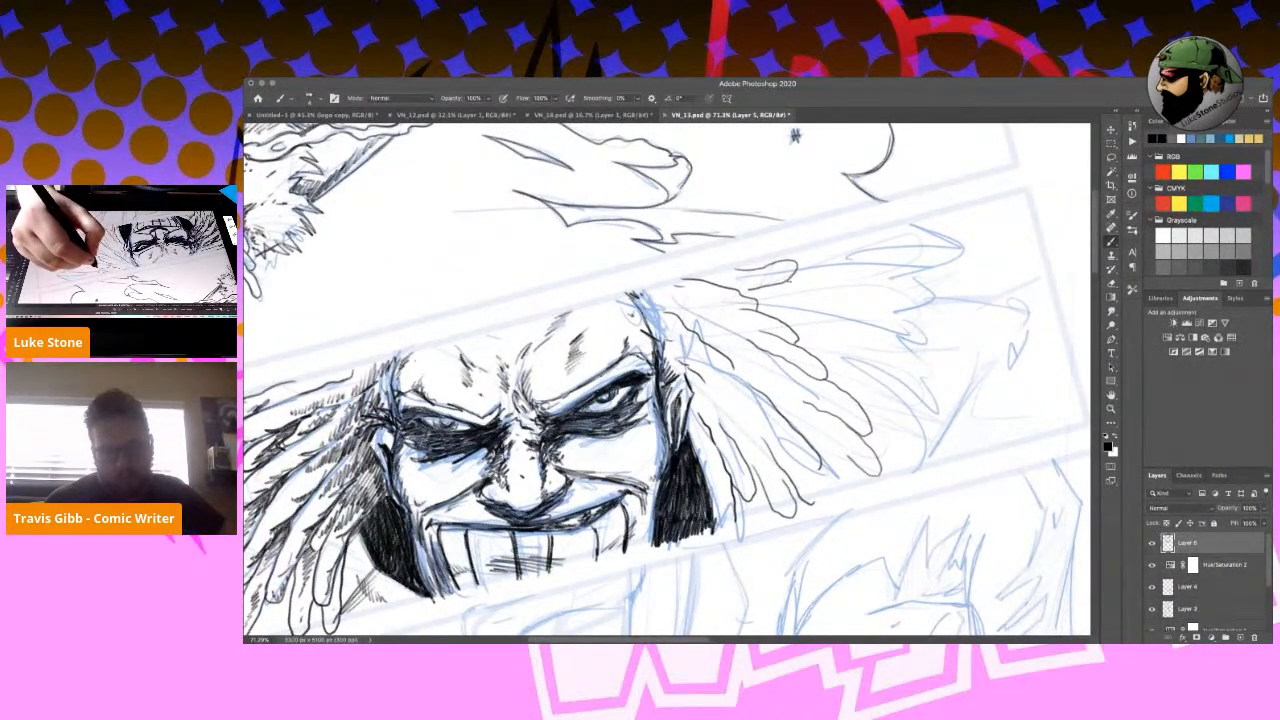
drag(834, 283, 787, 311)
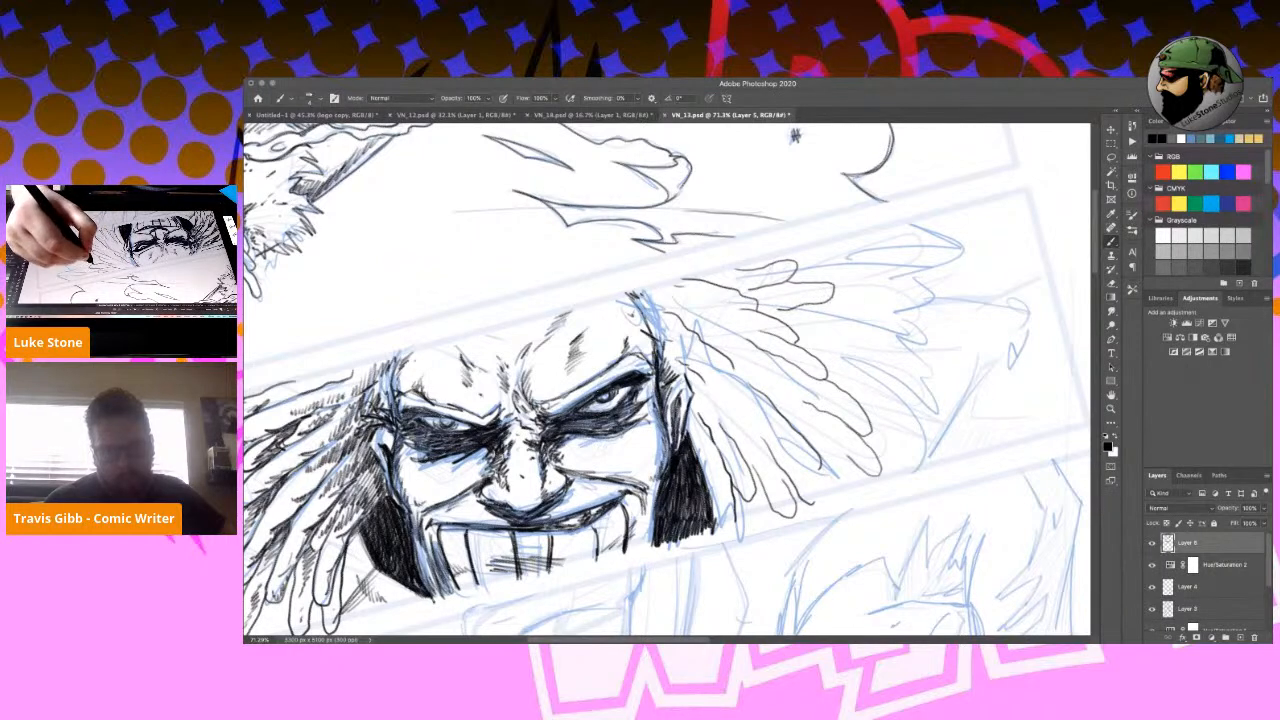
mouse_move(802, 320)
mouse_down()
mouse_move(879, 328)
mouse_move(800, 341)
mouse_move(823, 374)
mouse_up()
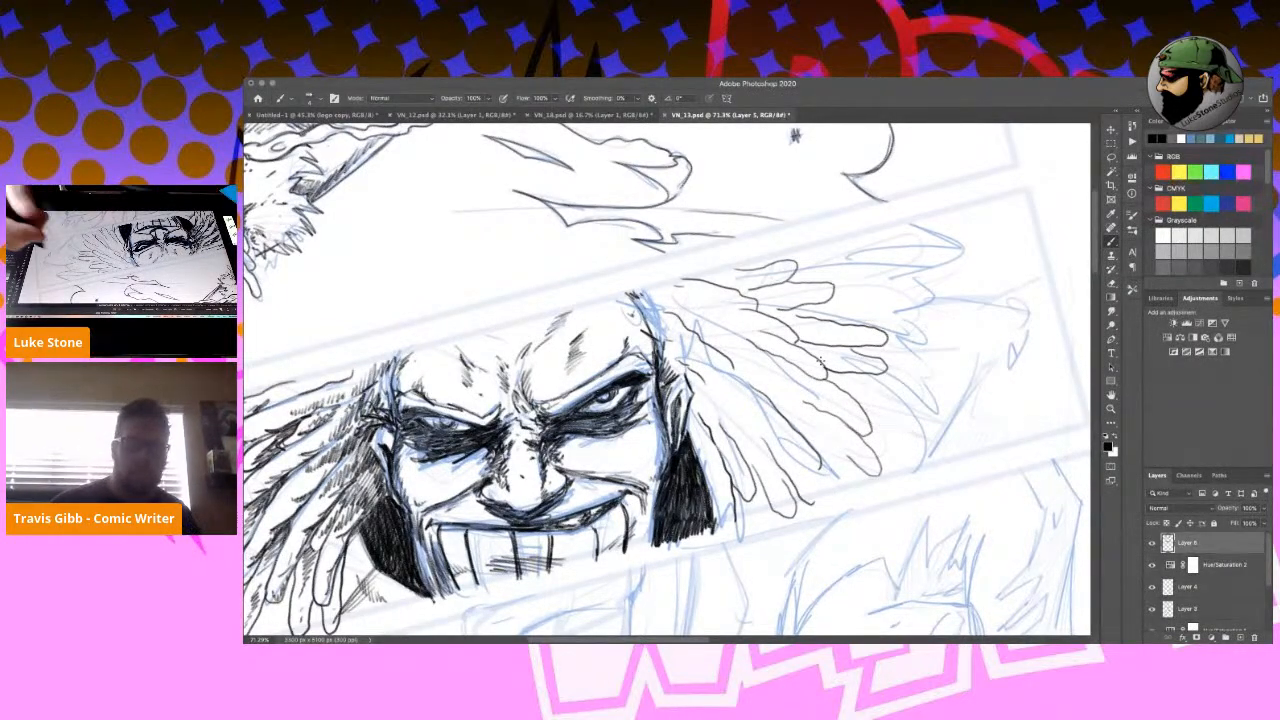
Ink dense strokes along the hairline at the left temple and short strokes behind the left ear.
drag(632, 297, 661, 334)
drag(653, 316, 662, 330)
drag(651, 317, 668, 367)
mouse_move(664, 341)
mouse_down()
mouse_move(676, 366)
mouse_move(686, 352)
mouse_move(674, 343)
mouse_move(677, 385)
mouse_up()
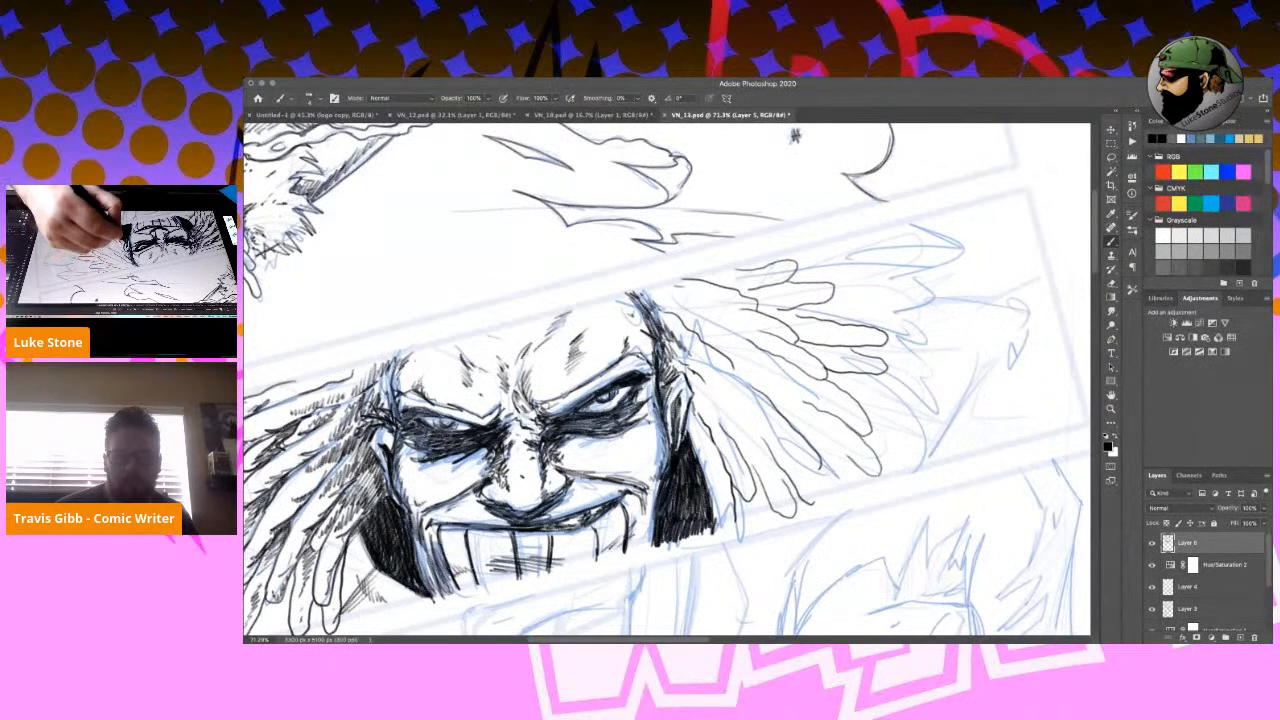
drag(692, 410, 698, 432)
drag(695, 417, 711, 443)
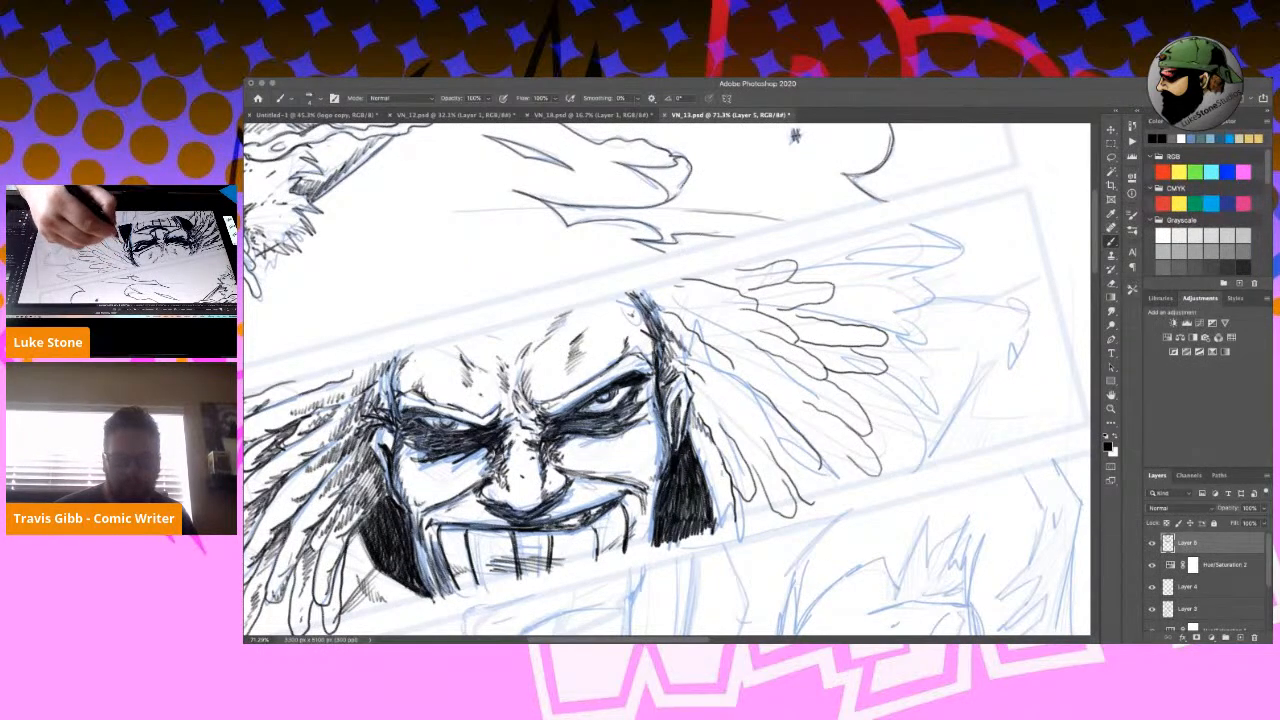
Hatch the base of the feathers behind the character's left ear and carry the shading down between them.
mouse_move(688, 376)
mouse_down()
mouse_move(710, 414)
mouse_move(697, 415)
mouse_move(712, 415)
mouse_up()
drag(708, 402, 716, 423)
drag(688, 369, 706, 389)
mouse_move(700, 378)
mouse_down()
mouse_move(722, 425)
mouse_move(706, 431)
mouse_up()
mouse_move(700, 402)
mouse_down()
mouse_move(721, 440)
mouse_move(711, 479)
mouse_up()
drag(718, 413, 738, 431)
drag(733, 419, 756, 474)
mouse_move(724, 421)
mouse_down()
mouse_move(742, 452)
mouse_move(734, 439)
mouse_up()
drag(716, 419, 751, 455)
drag(689, 361, 702, 375)
drag(751, 413, 767, 435)
mouse_move(723, 383)
mouse_down()
mouse_move(735, 405)
mouse_move(711, 387)
mouse_up()
drag(704, 378, 719, 393)
drag(665, 321, 705, 351)
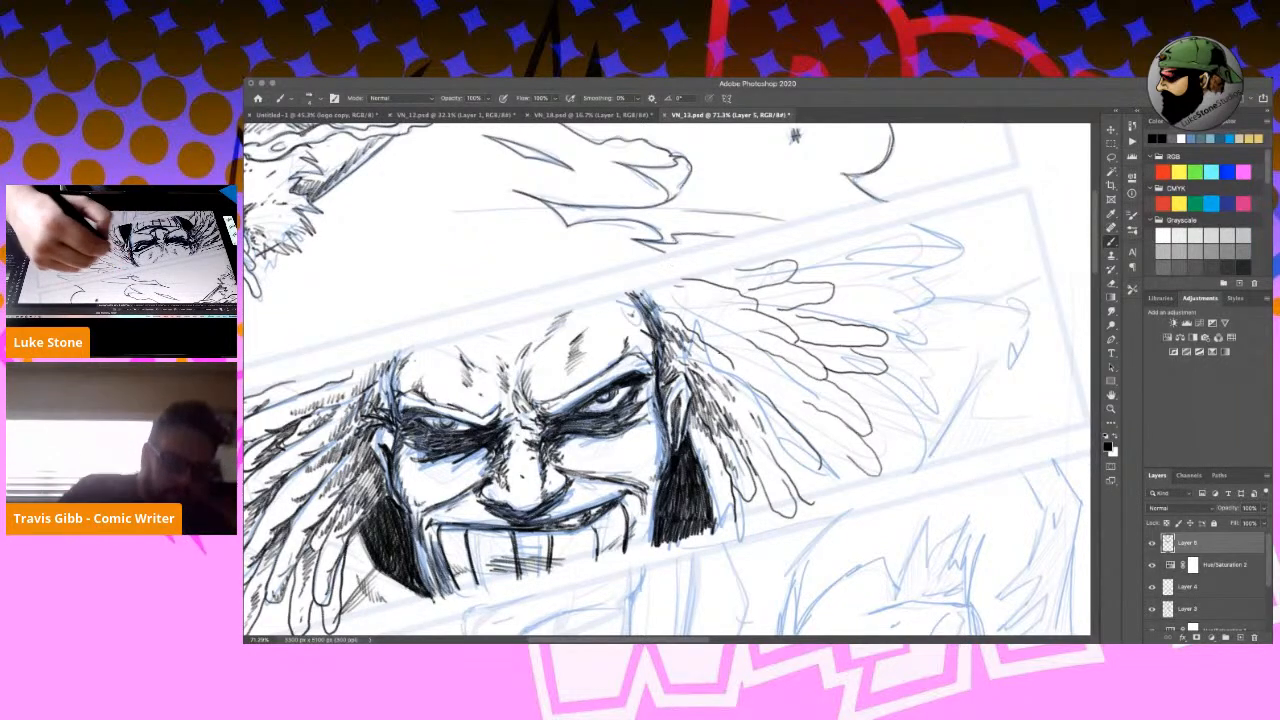
Shade the lower feathers beside the left jaw, and hatch the gap between their tips at the panel edge.
drag(771, 393, 793, 459)
drag(785, 449, 803, 471)
mouse_move(763, 431)
mouse_down()
mouse_move(802, 494)
mouse_move(759, 487)
mouse_move(743, 516)
mouse_up()
drag(751, 497, 751, 514)
drag(758, 493, 754, 509)
drag(769, 491, 761, 511)
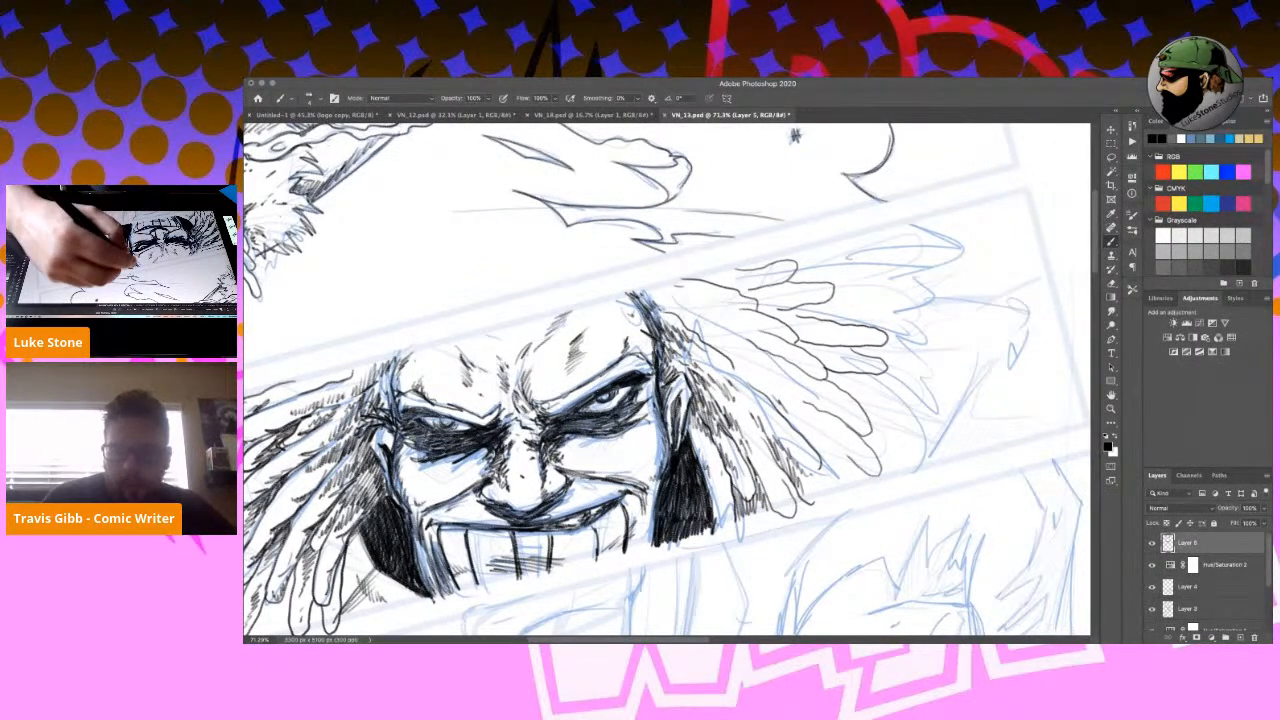
Shade the feathers from the left temple down toward the lower tips with a run of short strokes.
drag(672, 298, 686, 311)
mouse_move(686, 307)
mouse_down()
mouse_move(695, 315)
mouse_move(666, 313)
mouse_up()
mouse_move(653, 311)
mouse_down()
mouse_move(697, 343)
mouse_move(680, 353)
mouse_move(718, 382)
mouse_up()
mouse_move(716, 359)
mouse_down()
mouse_move(725, 369)
mouse_move(714, 356)
mouse_move(688, 372)
mouse_move(752, 383)
mouse_up()
drag(748, 370, 766, 429)
drag(762, 421, 785, 458)
drag(770, 436, 798, 488)
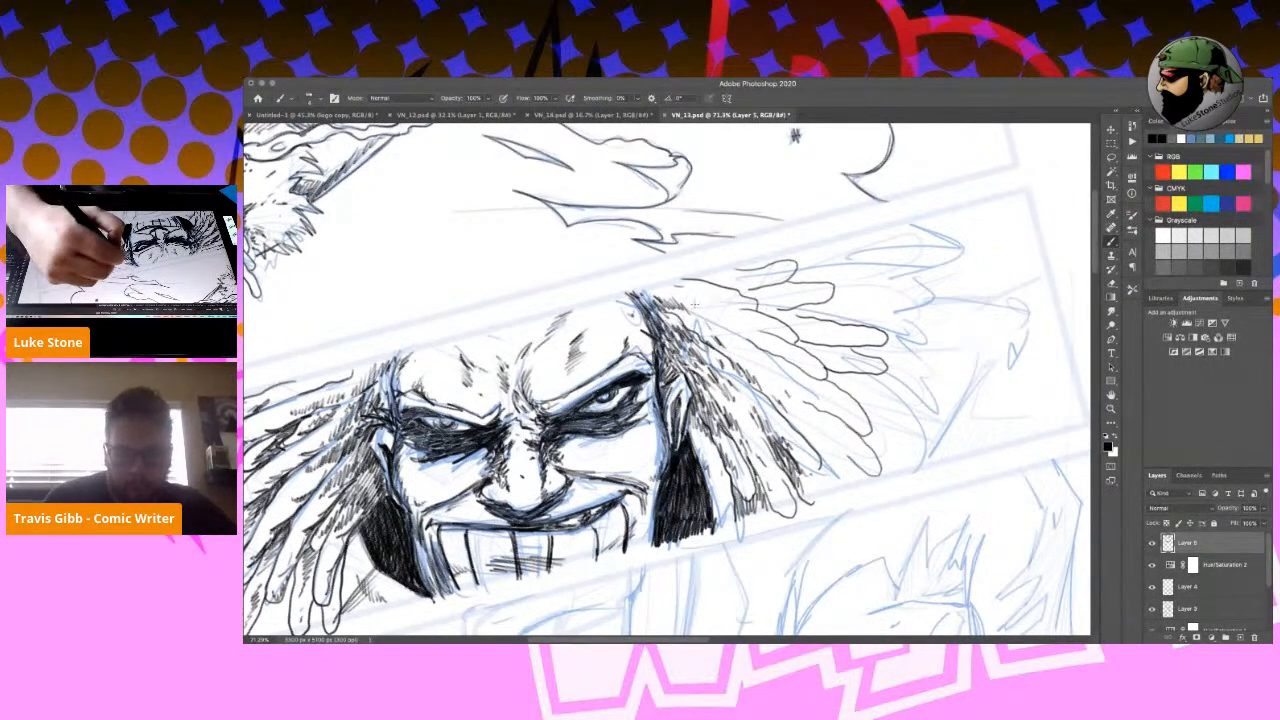
Add texture strokes to the middle feathers on the character's left side, and hatch the gaps around their tips.
mouse_move(716, 302)
mouse_down()
mouse_move(778, 338)
mouse_move(732, 336)
mouse_up()
mouse_move(797, 363)
mouse_down()
mouse_move(818, 378)
mouse_move(770, 377)
mouse_move(866, 436)
mouse_move(820, 432)
mouse_move(862, 470)
mouse_up()
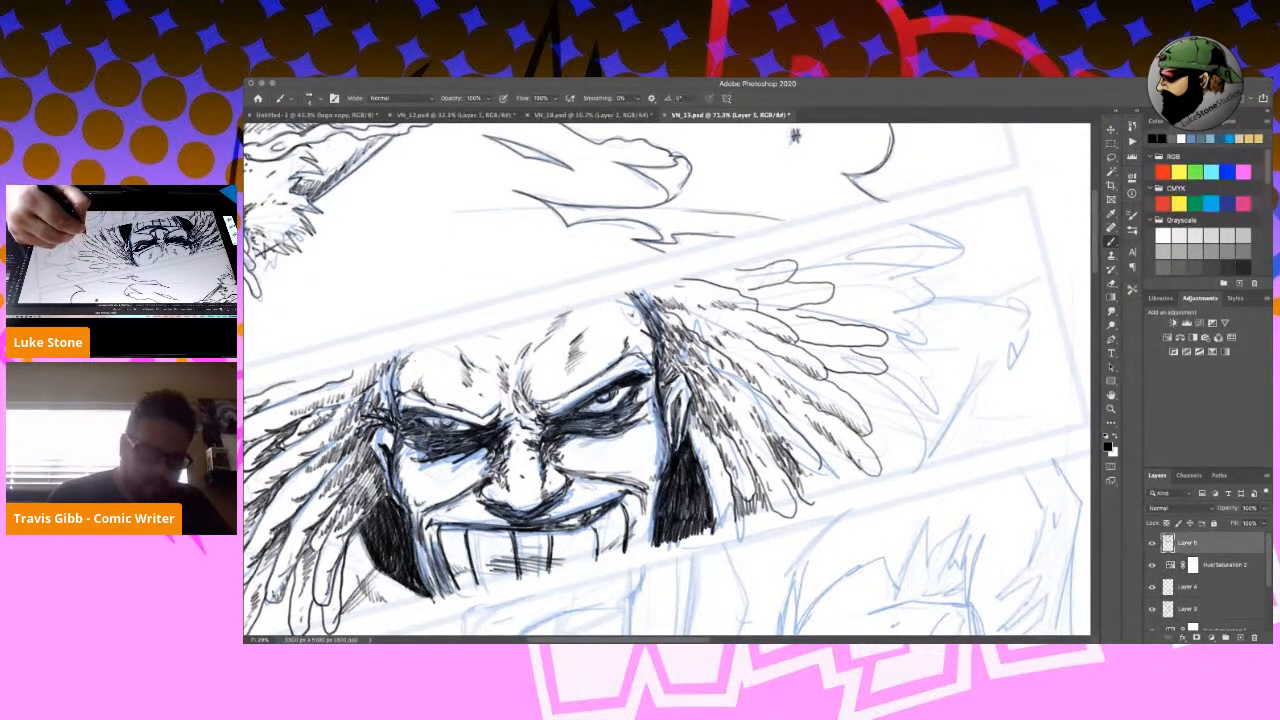
mouse_move(808, 436)
mouse_down()
mouse_move(836, 472)
mouse_move(811, 495)
mouse_move(824, 488)
mouse_up()
drag(823, 470, 831, 485)
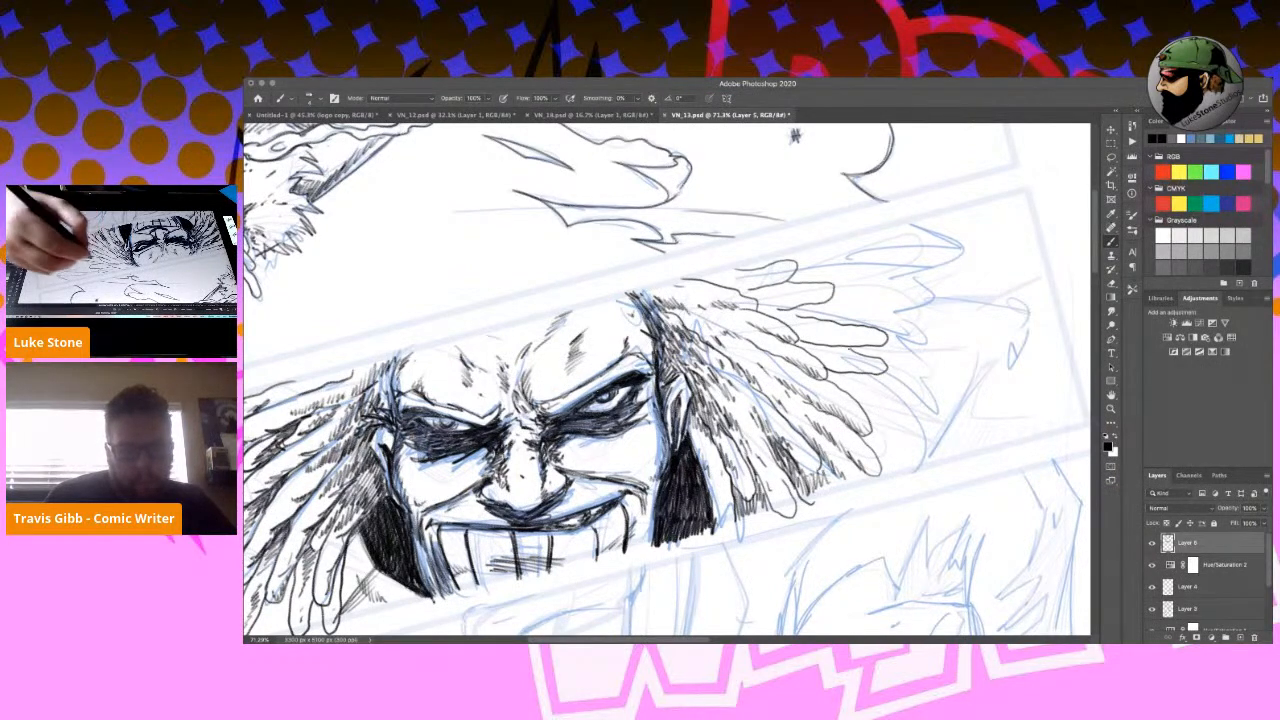
drag(797, 341, 810, 354)
drag(801, 343, 824, 361)
drag(817, 353, 835, 369)
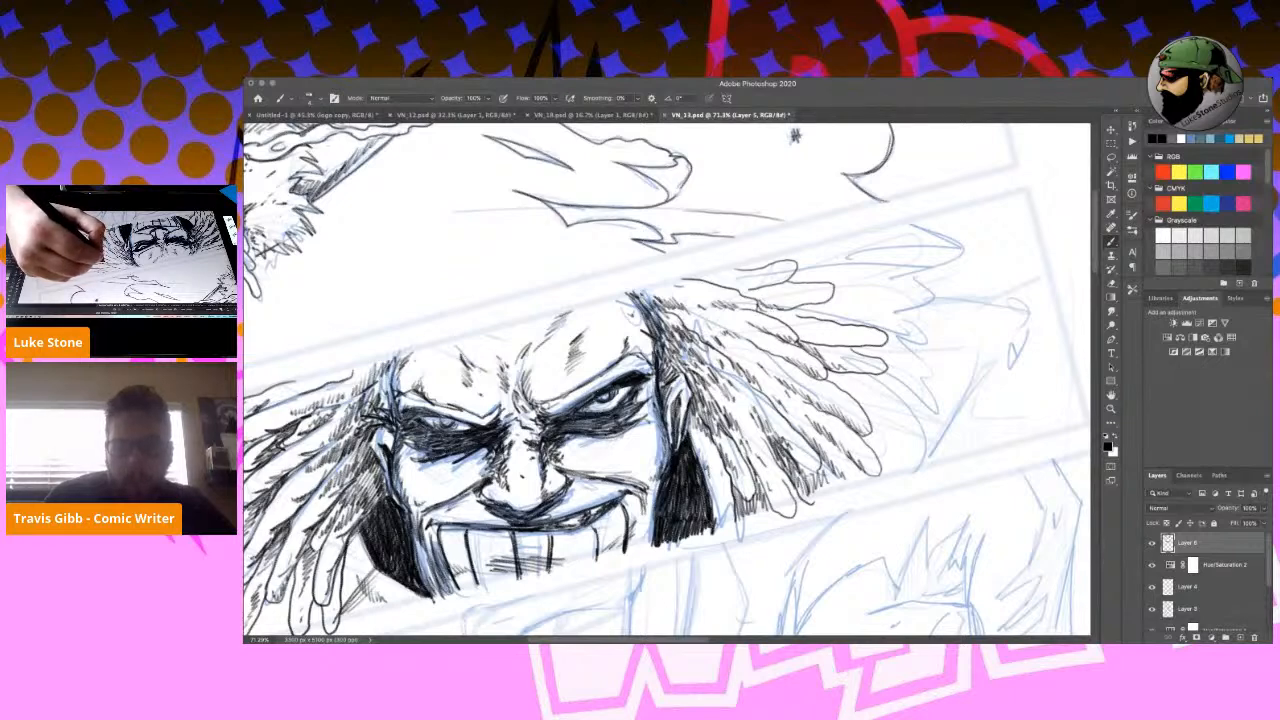
Shade the uppermost feathers along the panel edge above the left temple, including the gaps between their tips.
drag(780, 316, 791, 327)
drag(785, 316, 803, 337)
mouse_move(654, 301)
mouse_down()
mouse_move(667, 313)
mouse_move(727, 287)
mouse_up()
drag(705, 278, 815, 303)
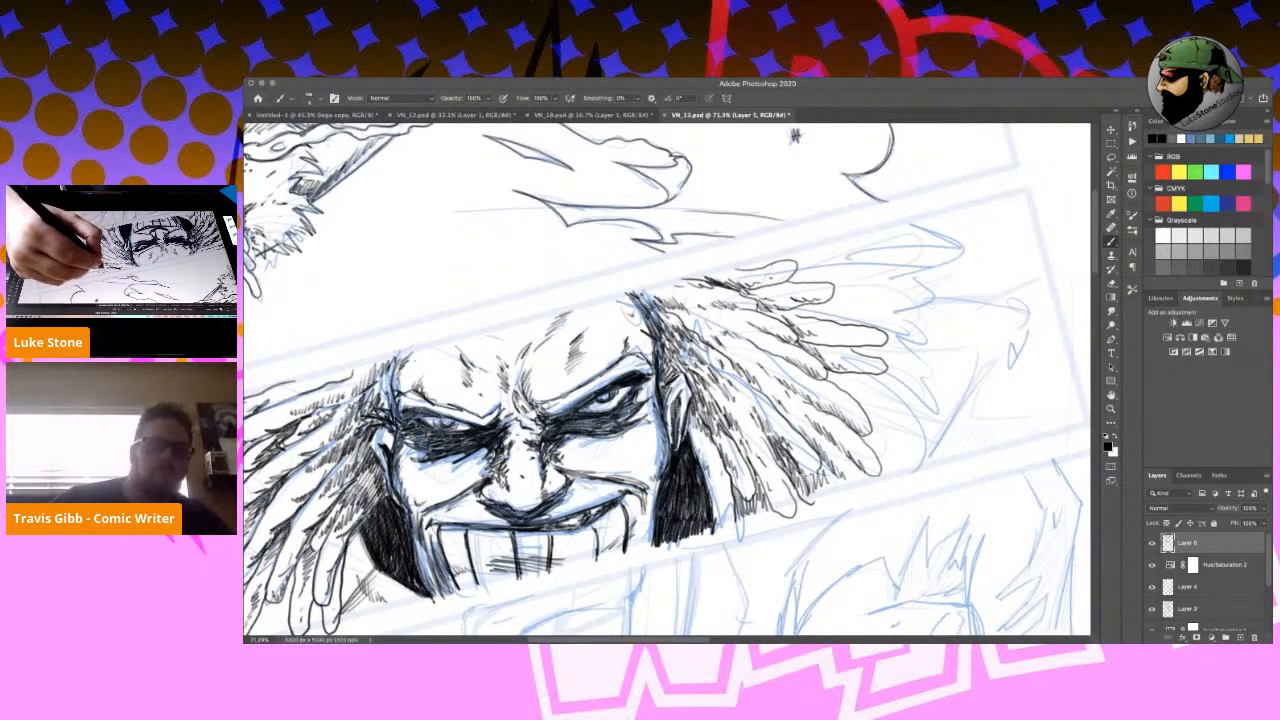
drag(773, 305, 789, 317)
drag(765, 309, 809, 323)
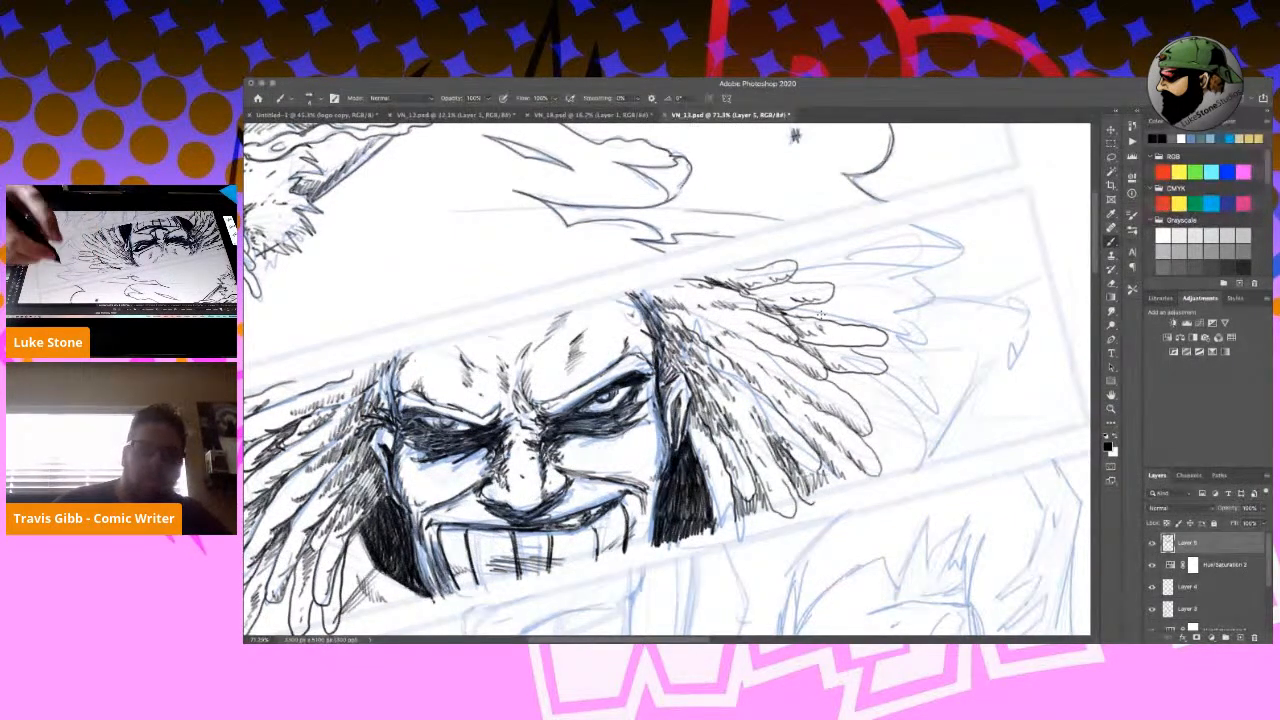
Ink the jagged outer edge of the back row of feathers on the character's left side with short pointed strokes.
drag(907, 223, 933, 221)
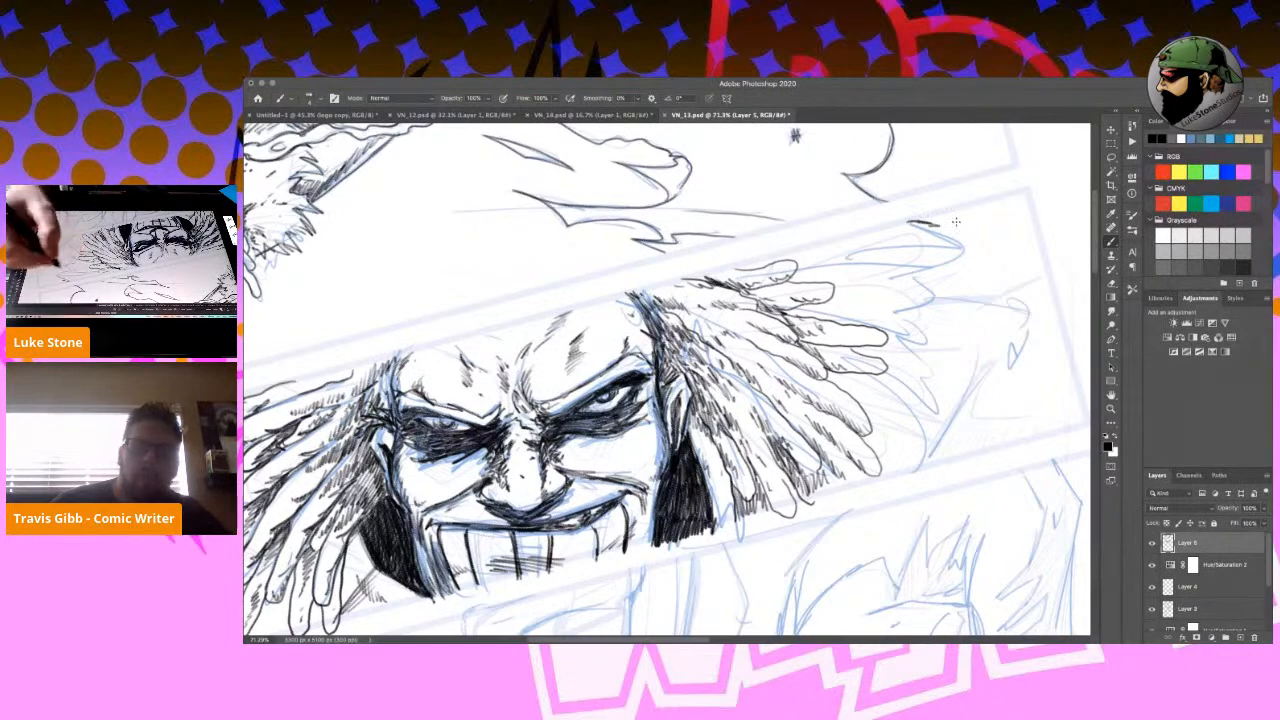
key(r)
mouse_move(922, 400)
mouse_down()
mouse_move(924, 366)
mouse_move(690, 160)
mouse_up()
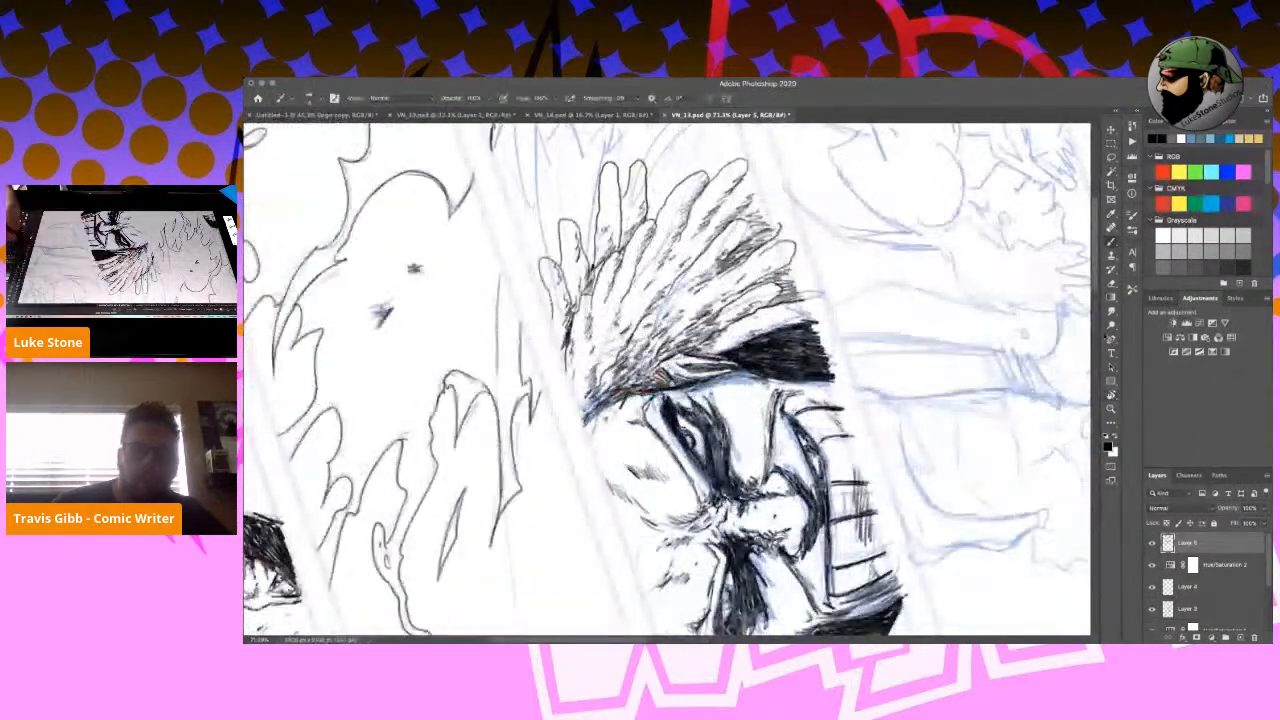
click(1111, 395)
key(h)
drag(620, 253, 659, 404)
key(b)
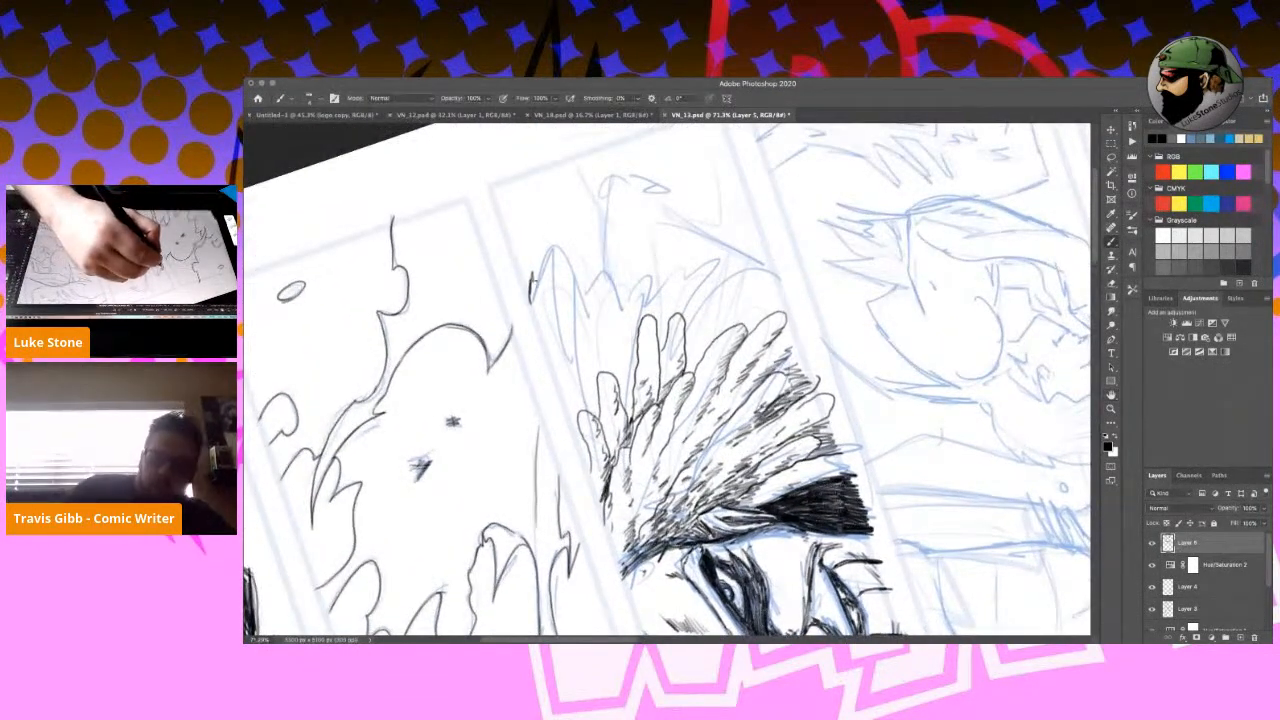
mouse_move(546, 248)
mouse_down()
mouse_move(552, 278)
mouse_move(585, 293)
mouse_move(600, 279)
mouse_move(646, 282)
mouse_up()
mouse_move(660, 252)
mouse_down()
mouse_move(664, 276)
mouse_move(678, 272)
mouse_up()
mouse_move(686, 252)
mouse_down()
mouse_move(692, 270)
mouse_move(722, 276)
mouse_move(728, 292)
mouse_move(744, 286)
mouse_move(752, 304)
mouse_up()
drag(756, 274, 768, 304)
drag(776, 288, 786, 316)
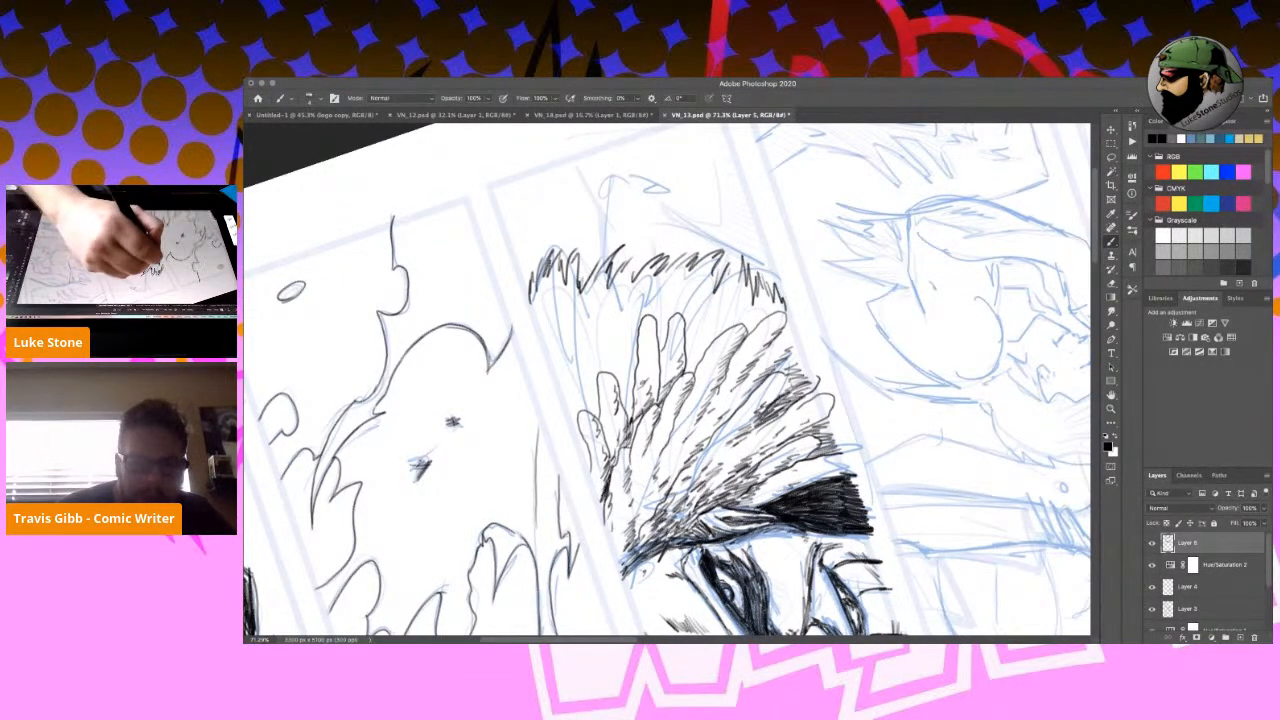
Hatch the back row of feathers along the upper panel border, filling the area down to the front feathers.
drag(530, 290, 562, 400)
drag(556, 356, 594, 466)
drag(692, 524, 702, 536)
drag(562, 348, 576, 422)
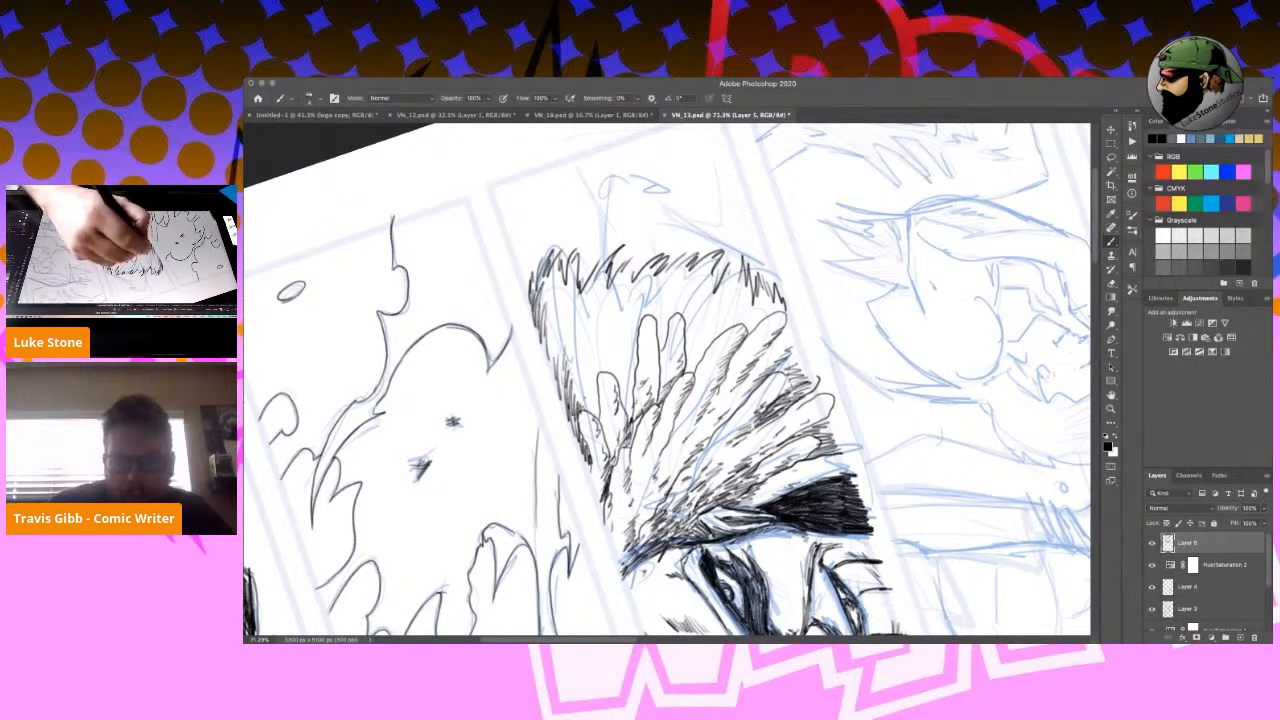
mouse_move(576, 356)
mouse_down()
mouse_move(598, 418)
mouse_move(596, 398)
mouse_move(582, 406)
mouse_up()
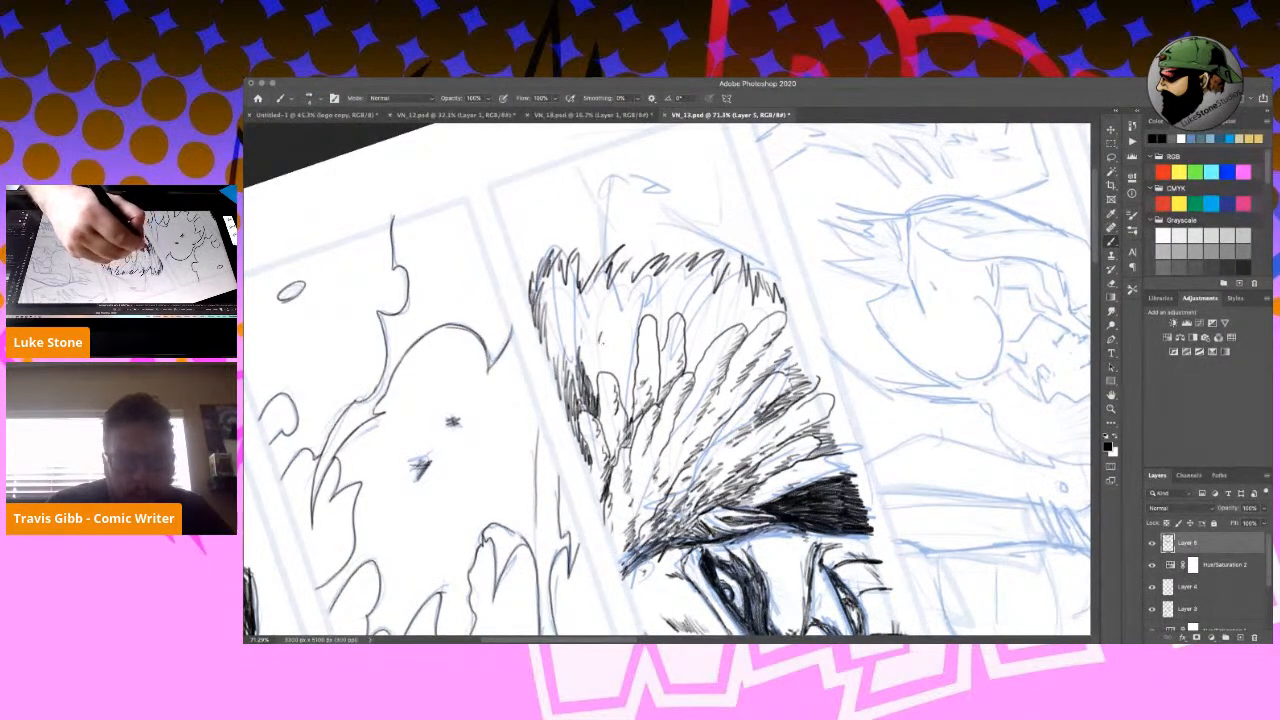
mouse_move(598, 355)
mouse_down()
mouse_move(594, 396)
mouse_move(636, 416)
mouse_up()
mouse_move(544, 316)
mouse_down()
mouse_move(550, 376)
mouse_move(556, 350)
mouse_move(562, 360)
mouse_up()
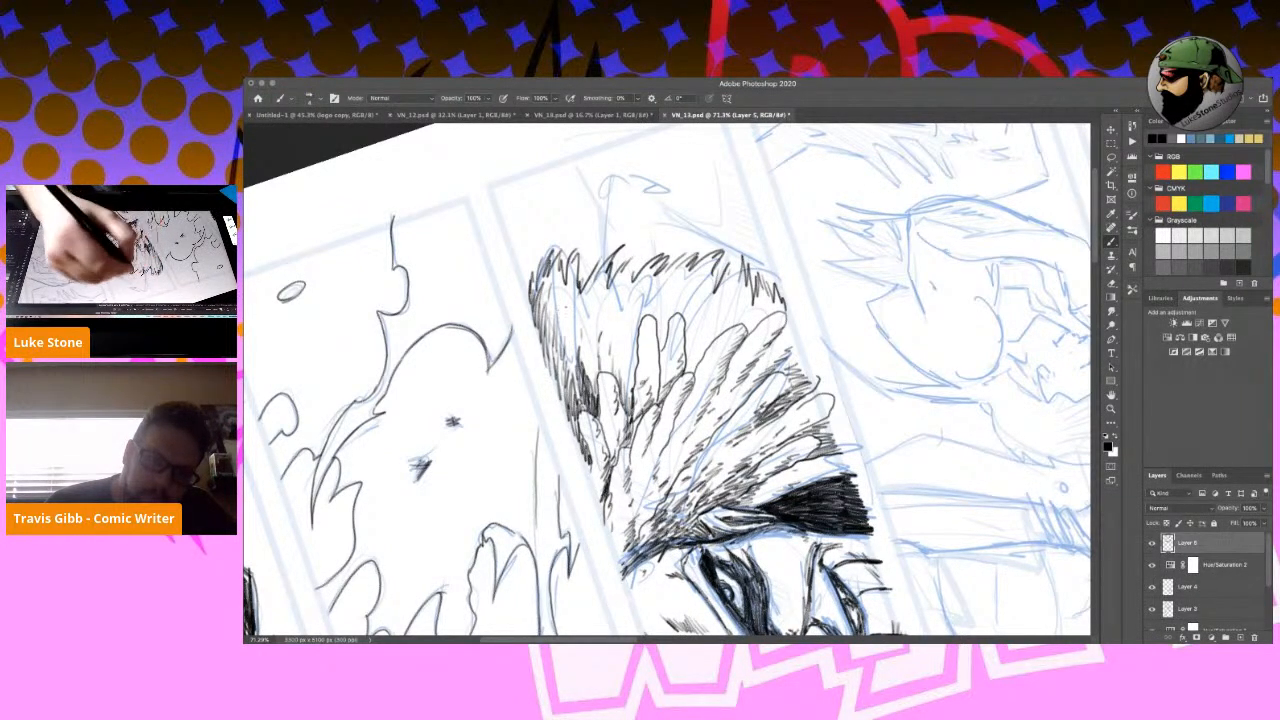
Hatch the rest of the back row behind the front feather tips, darkening the end nearest the lower panel border.
drag(625, 316, 638, 396)
drag(660, 316, 662, 386)
drag(656, 342, 658, 380)
mouse_move(685, 340)
mouse_down()
mouse_move(678, 374)
mouse_move(692, 367)
mouse_up()
mouse_move(710, 339)
mouse_down()
mouse_move(701, 359)
mouse_move(710, 340)
mouse_up()
drag(746, 298, 734, 328)
drag(750, 304, 741, 322)
mouse_move(752, 302)
mouse_down()
mouse_move(742, 330)
mouse_move(764, 318)
mouse_up()
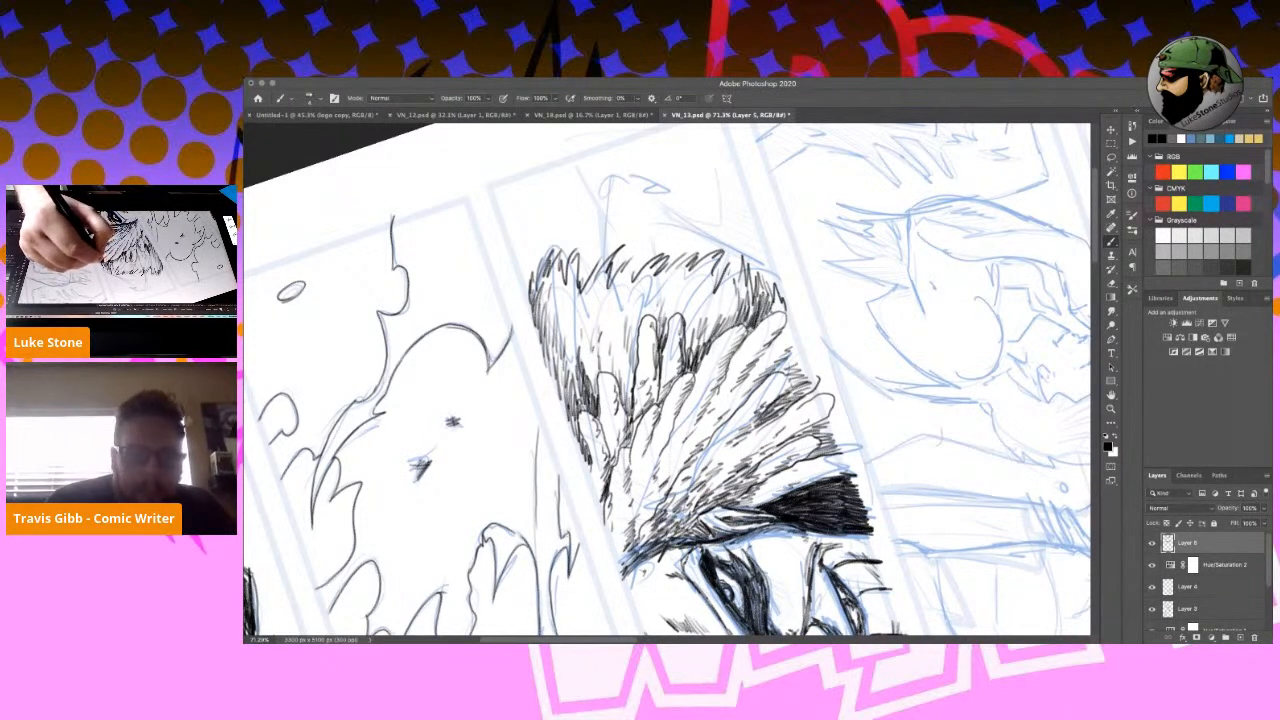
scroll(811, 313, down, 2)
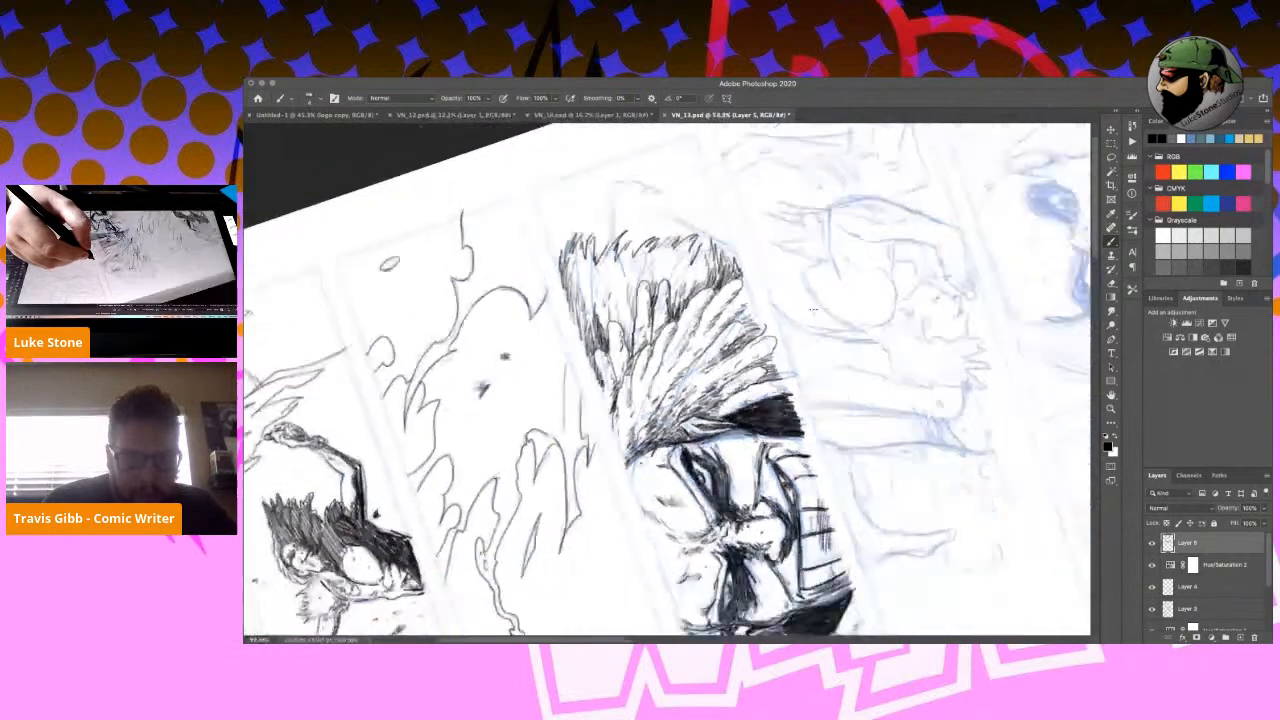
Darken the outer feather tips on the character's left side and start hatching the background in the adjoining upper panel corner.
key(r)
mouse_move(878, 256)
mouse_down()
mouse_move(939, 411)
mouse_move(662, 570)
mouse_up()
key(b)
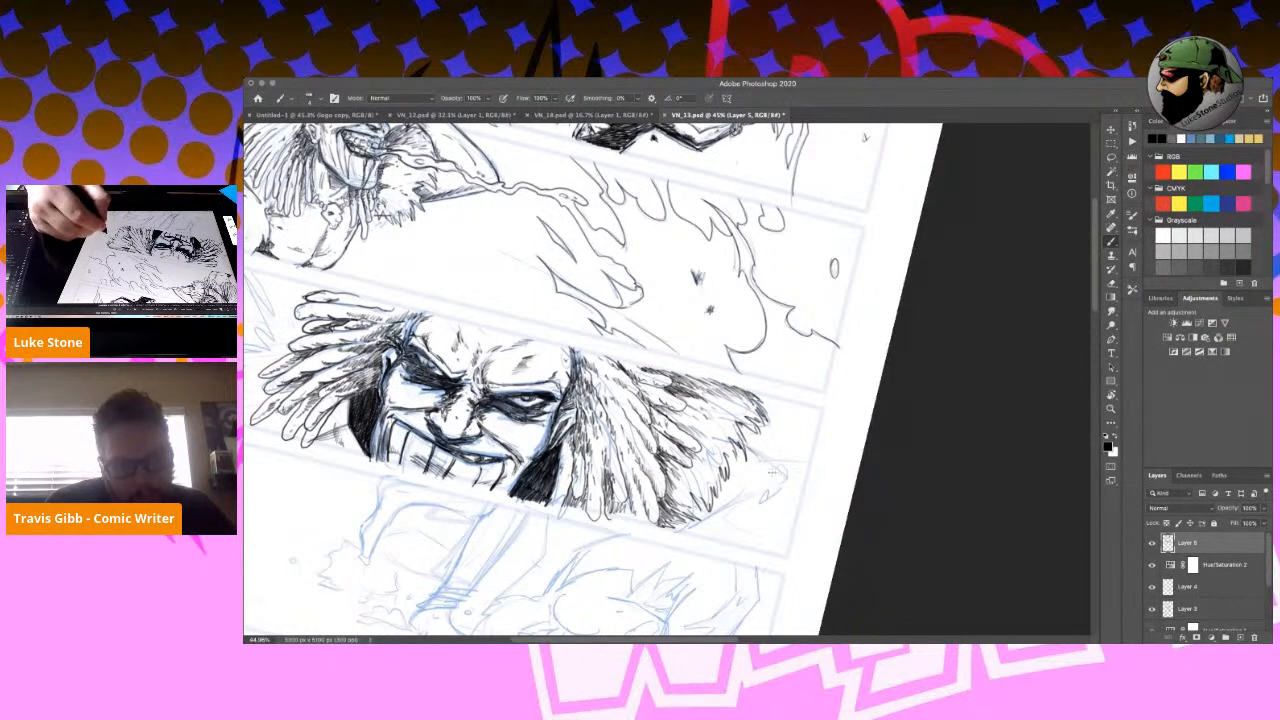
drag(746, 444, 782, 476)
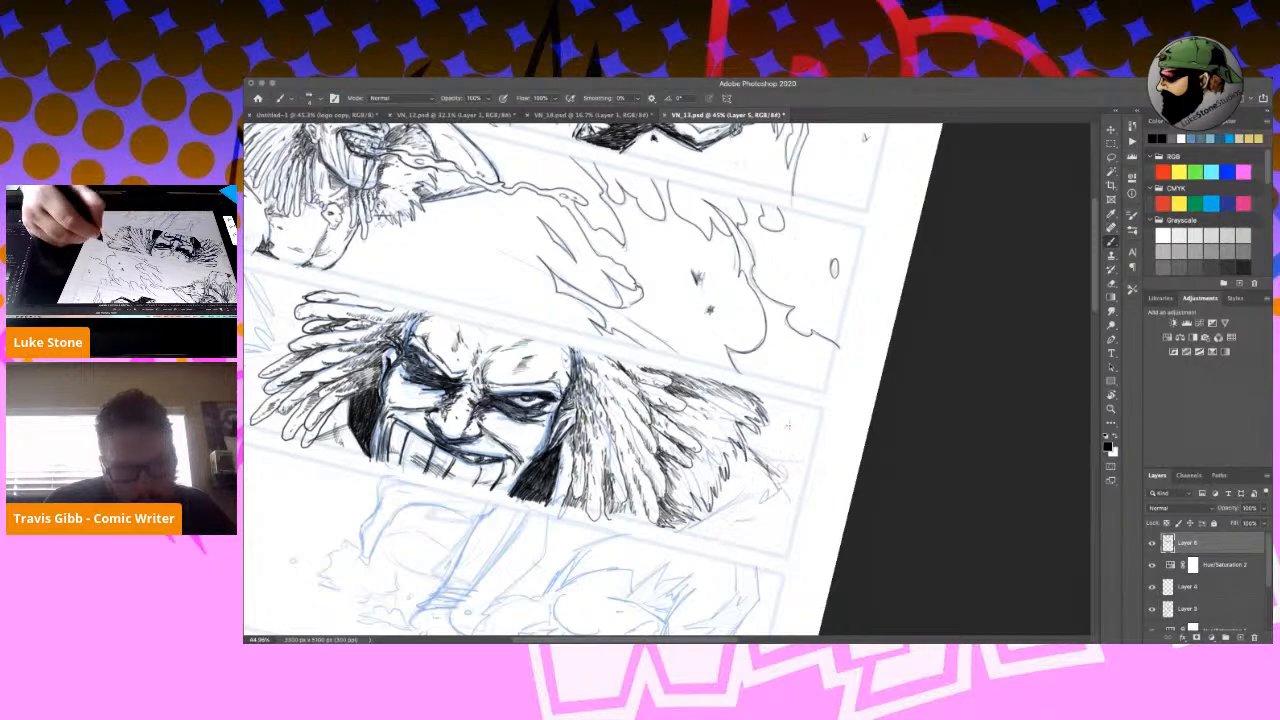
mouse_move(737, 425)
mouse_down()
mouse_move(757, 456)
mouse_move(763, 432)
mouse_move(766, 464)
mouse_up()
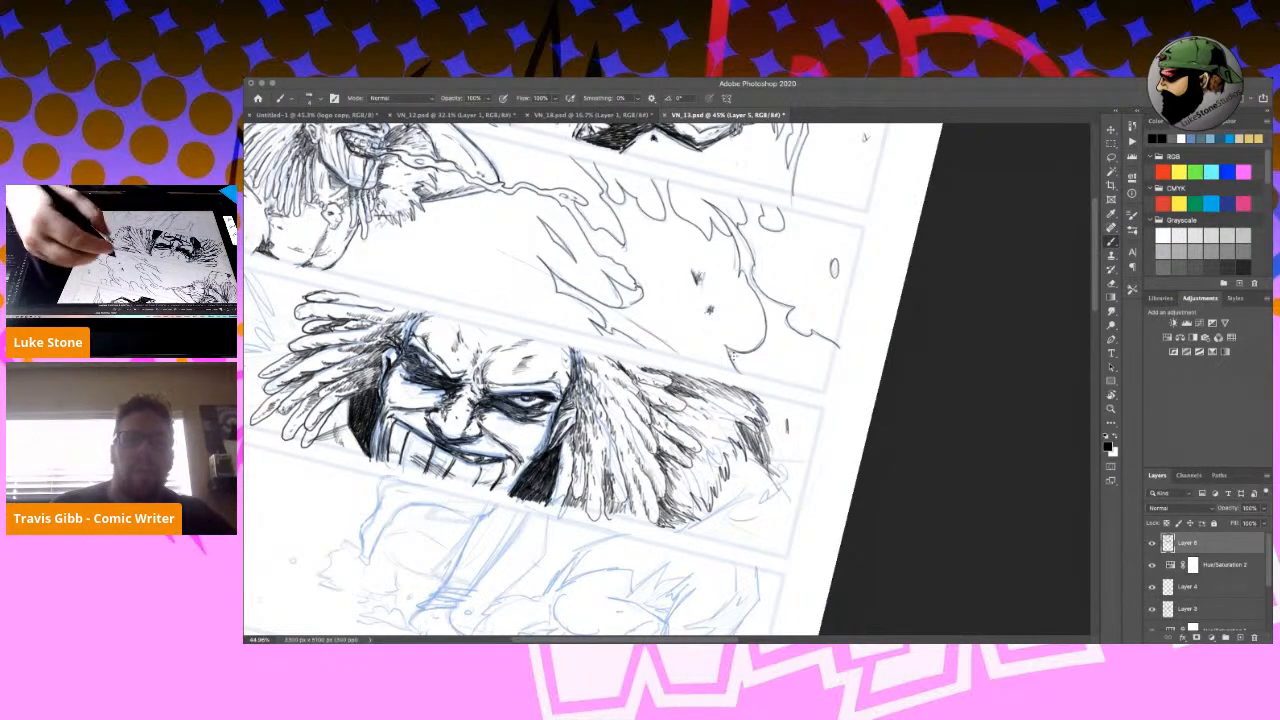
mouse_move(752, 398)
mouse_down()
mouse_move(802, 434)
mouse_move(818, 430)
mouse_up()
drag(808, 410, 823, 421)
drag(805, 385, 815, 394)
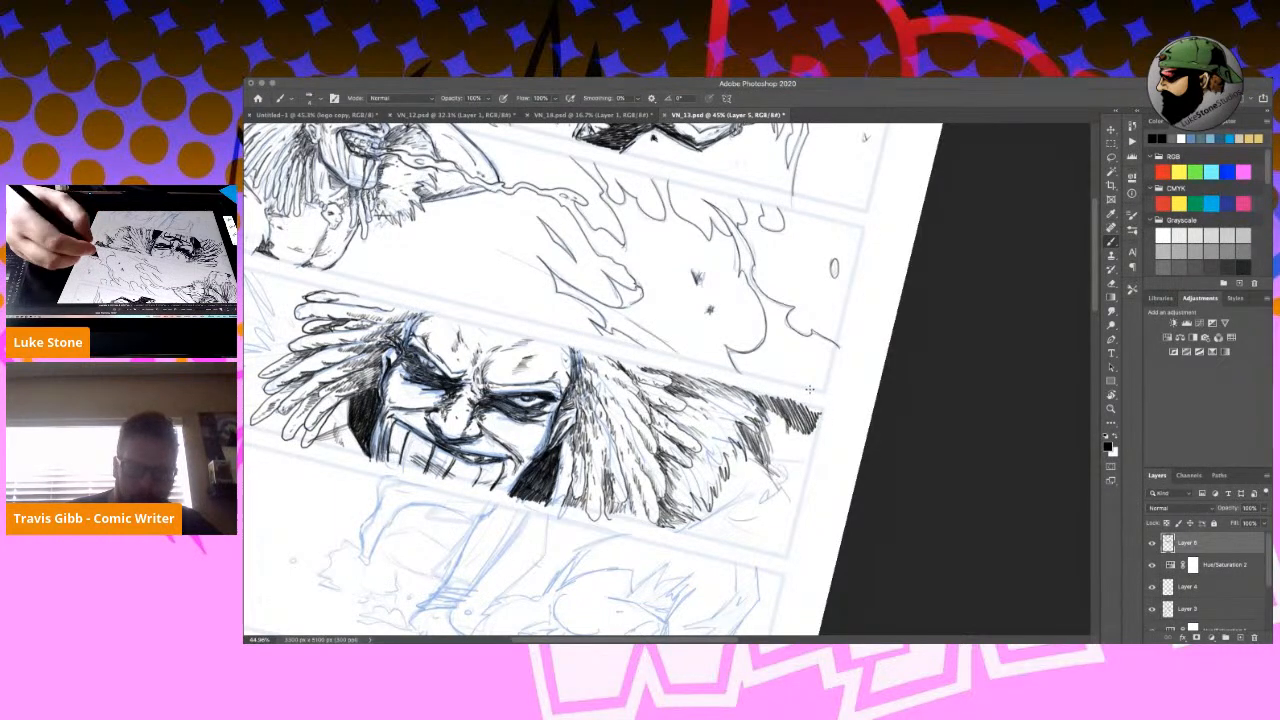
Look over pages VN_18.psd and VN_12.psd and return to VN_13.psd.
click(610, 116)
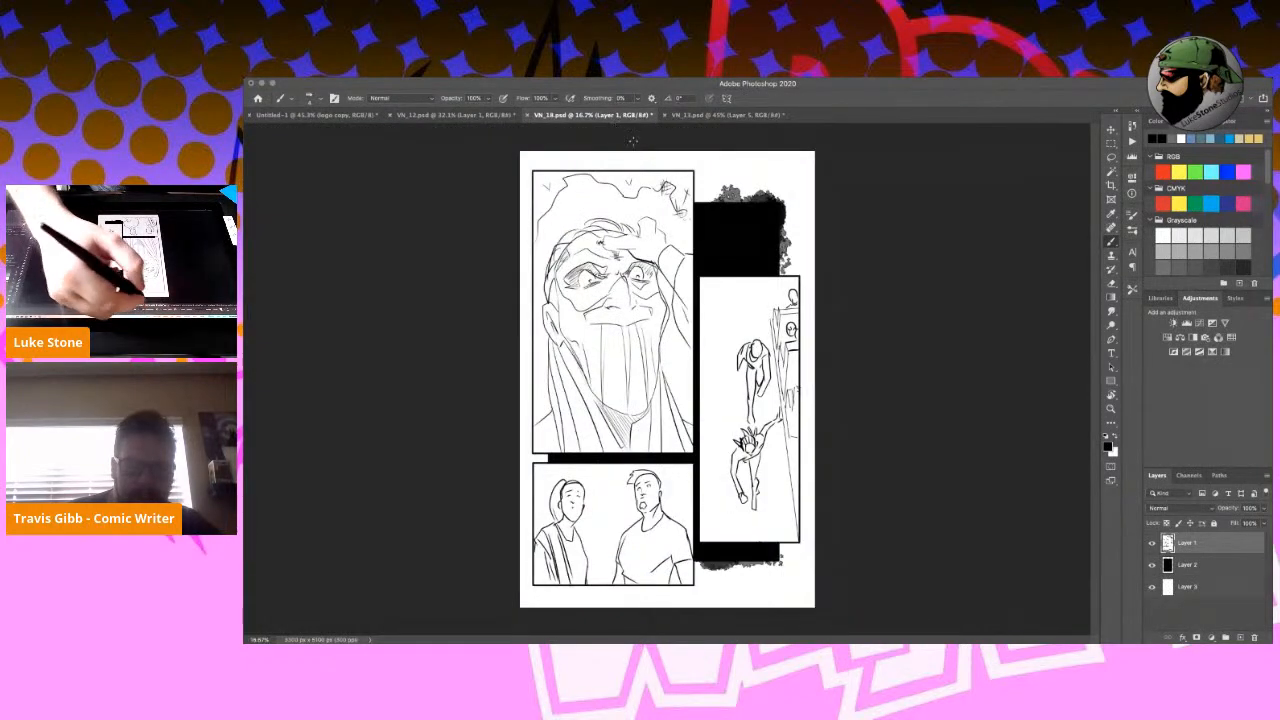
click(474, 116)
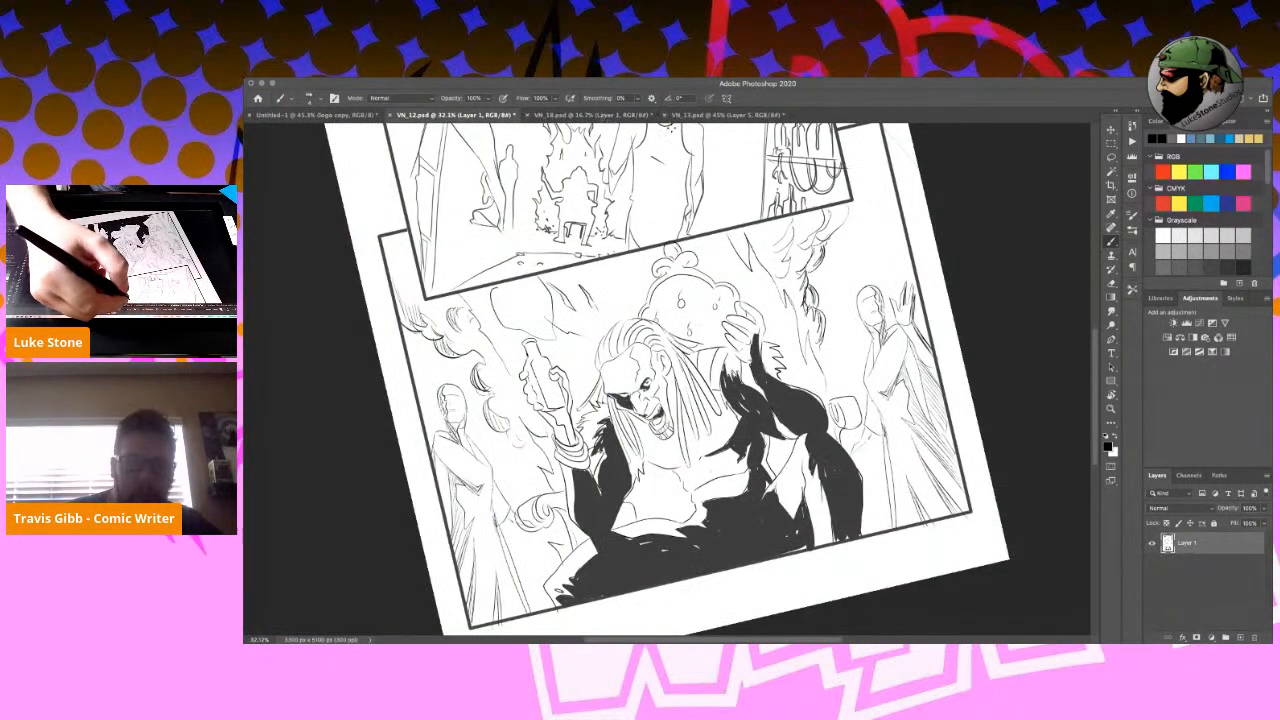
click(725, 116)
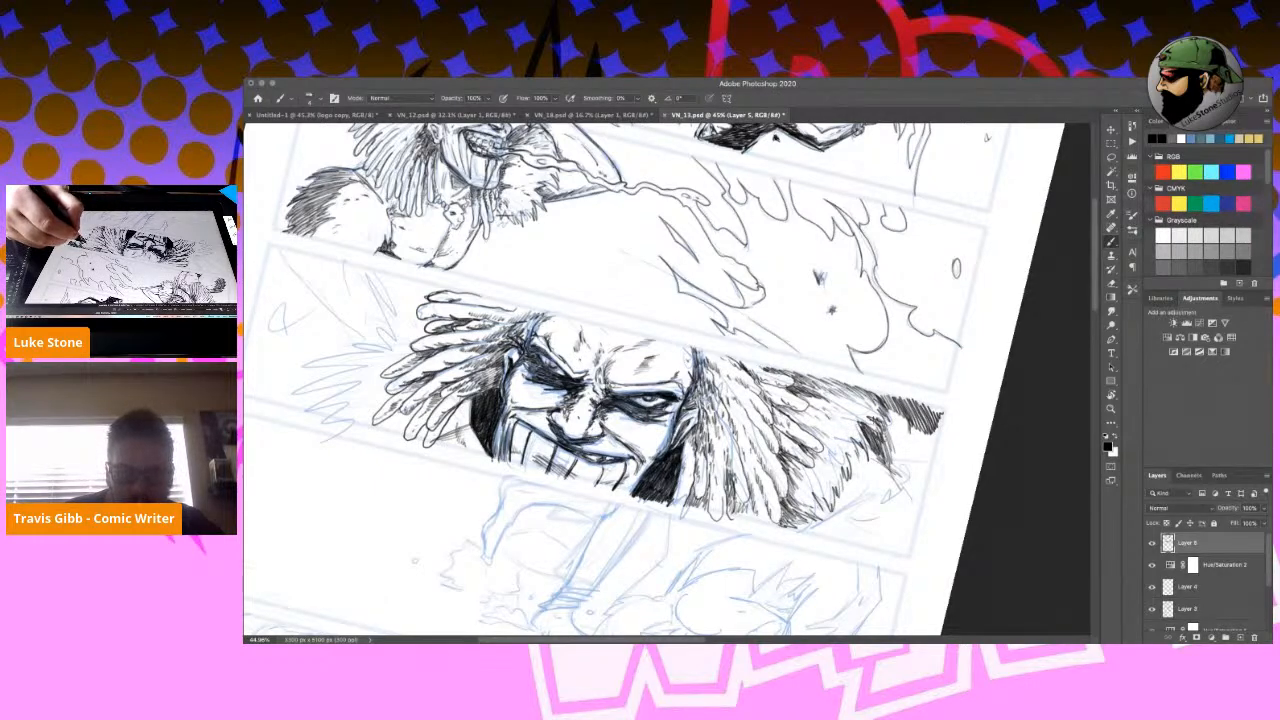
Extend the background hatching down the panel's side border beside the feathers on the character's left side.
mouse_move(888, 401)
mouse_down()
mouse_move(912, 428)
mouse_move(942, 420)
mouse_move(882, 458)
mouse_move(896, 420)
mouse_move(894, 458)
mouse_move(912, 432)
mouse_move(922, 458)
mouse_move(906, 419)
mouse_up()
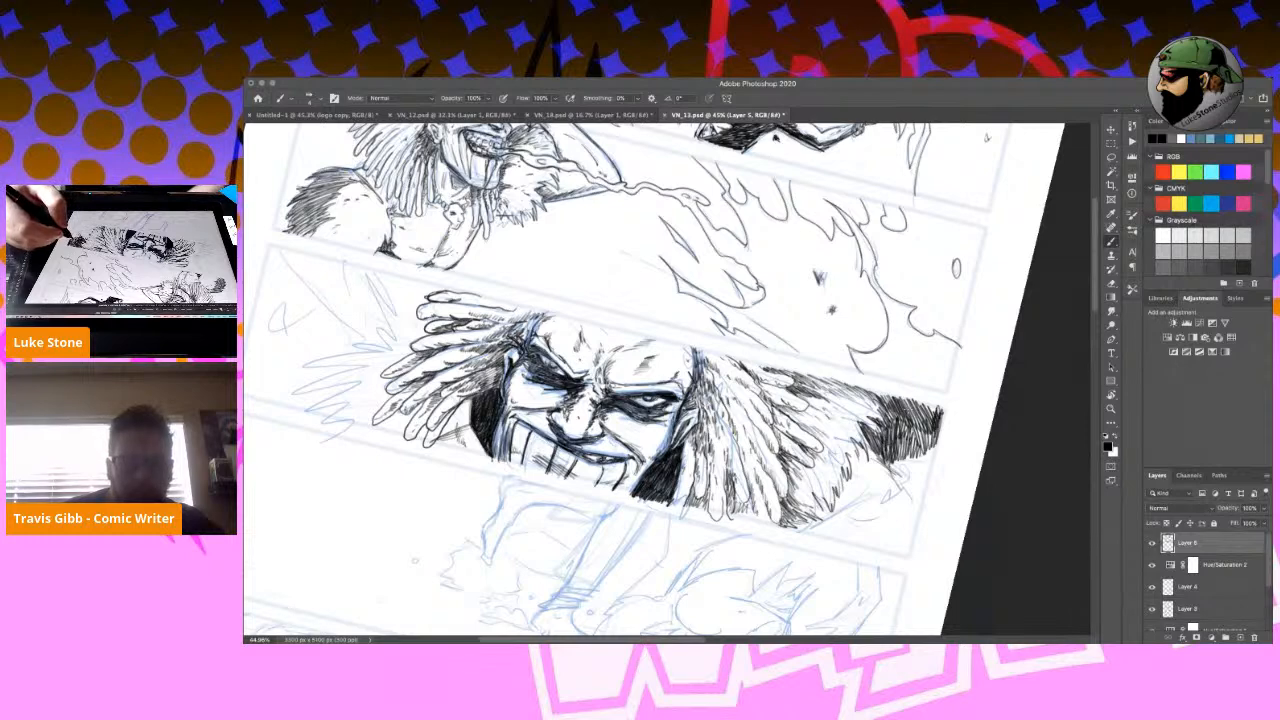
drag(890, 460, 893, 473)
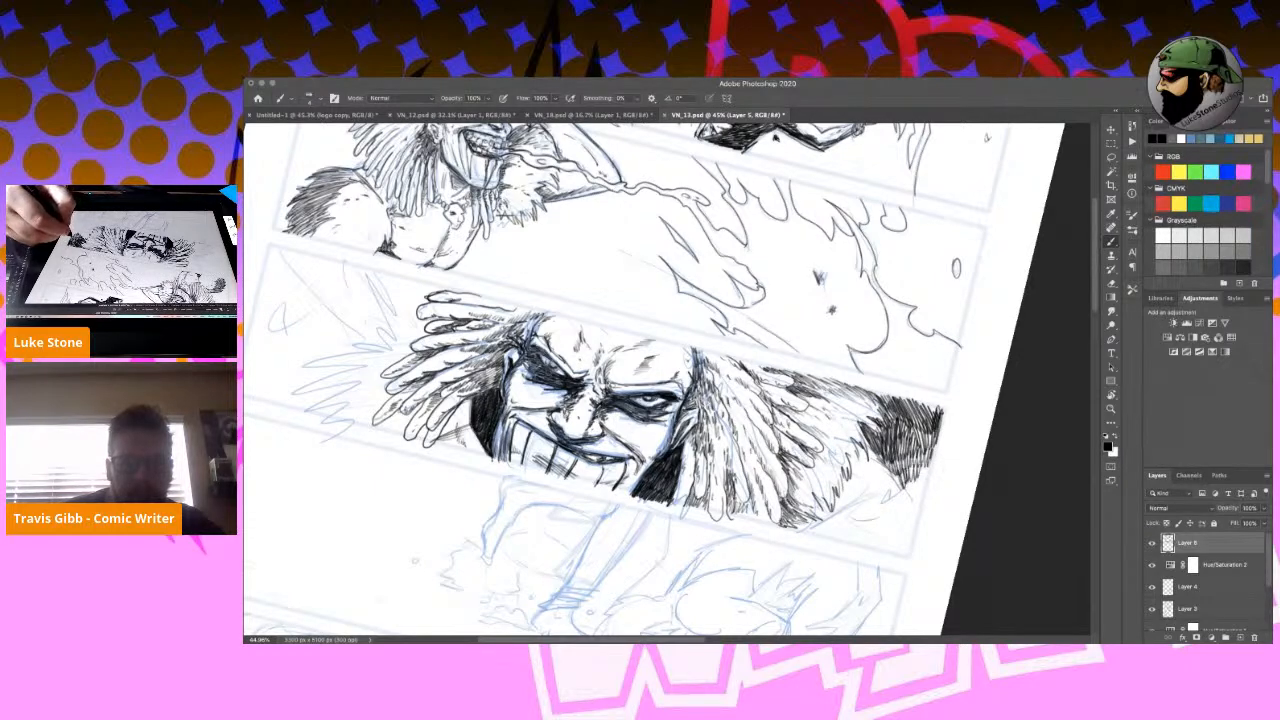
drag(904, 481, 918, 501)
drag(916, 481, 921, 492)
drag(914, 491, 920, 507)
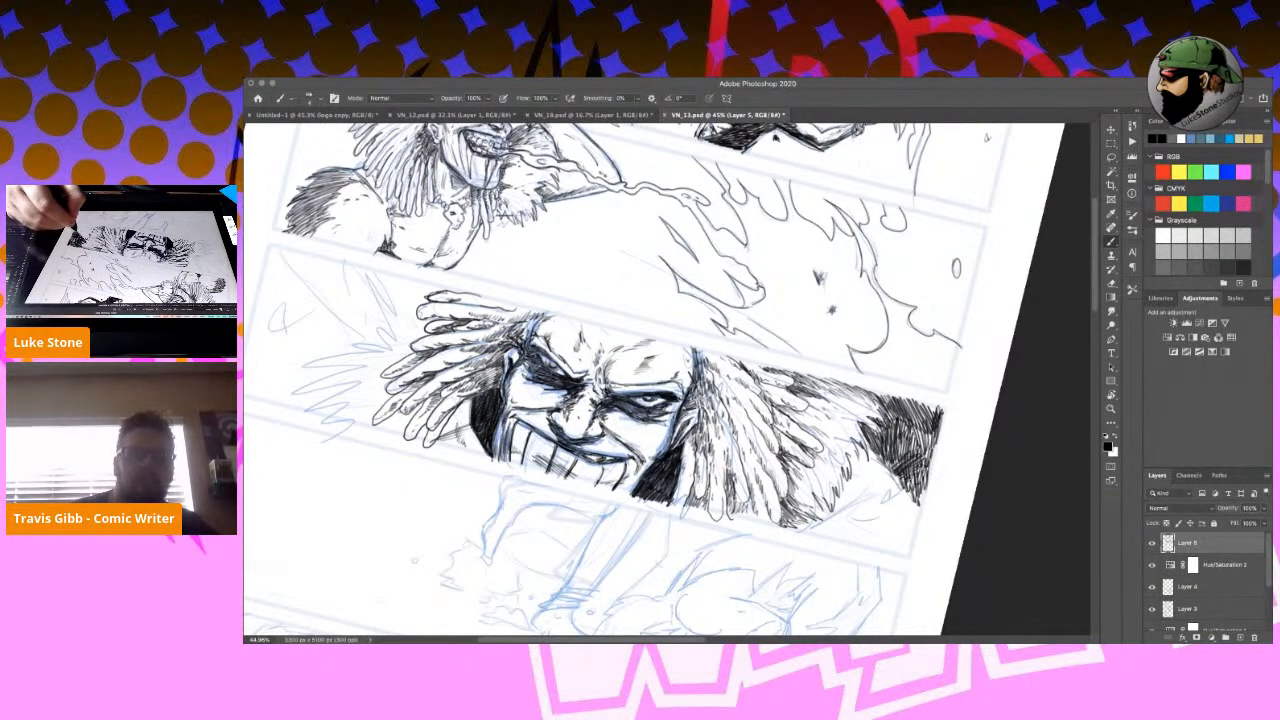
Cross-hatch the background patch beside the left-side feathers with strokes in a second direction.
drag(902, 431, 920, 446)
drag(908, 433, 930, 446)
drag(918, 435, 934, 447)
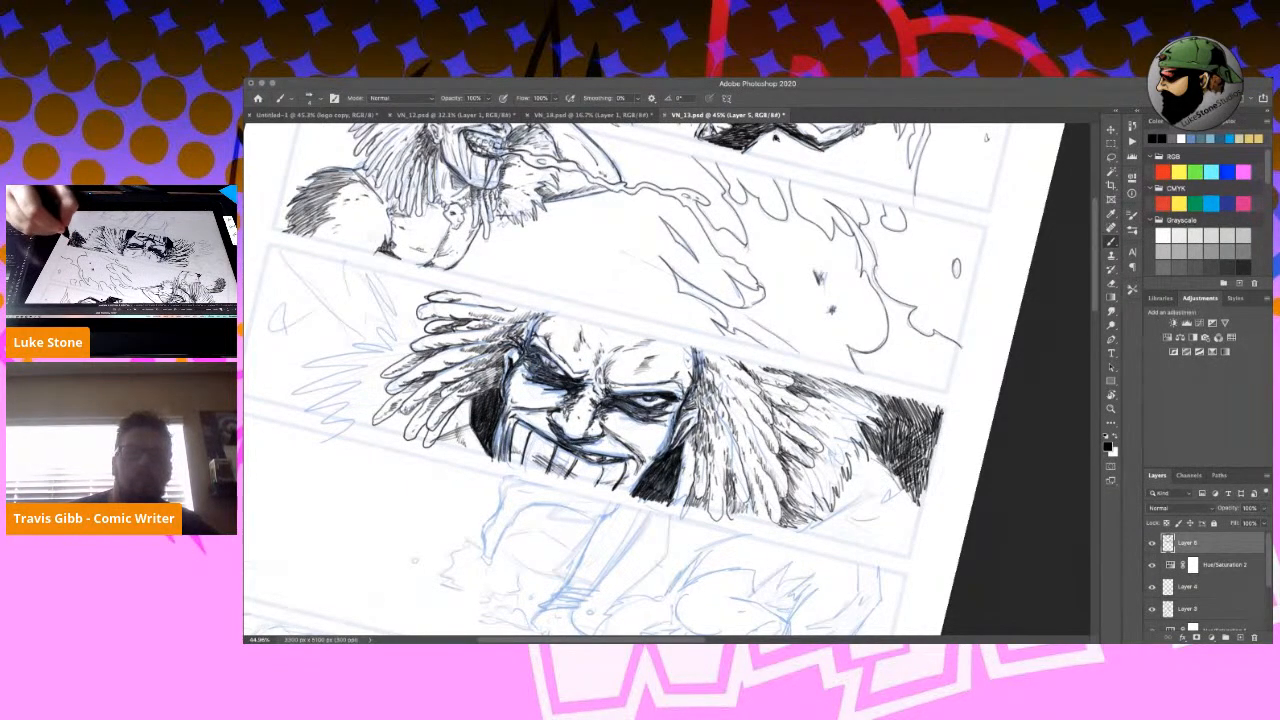
mouse_move(895, 405)
mouse_down()
mouse_move(936, 448)
mouse_move(926, 459)
mouse_move(904, 436)
mouse_move(902, 462)
mouse_up()
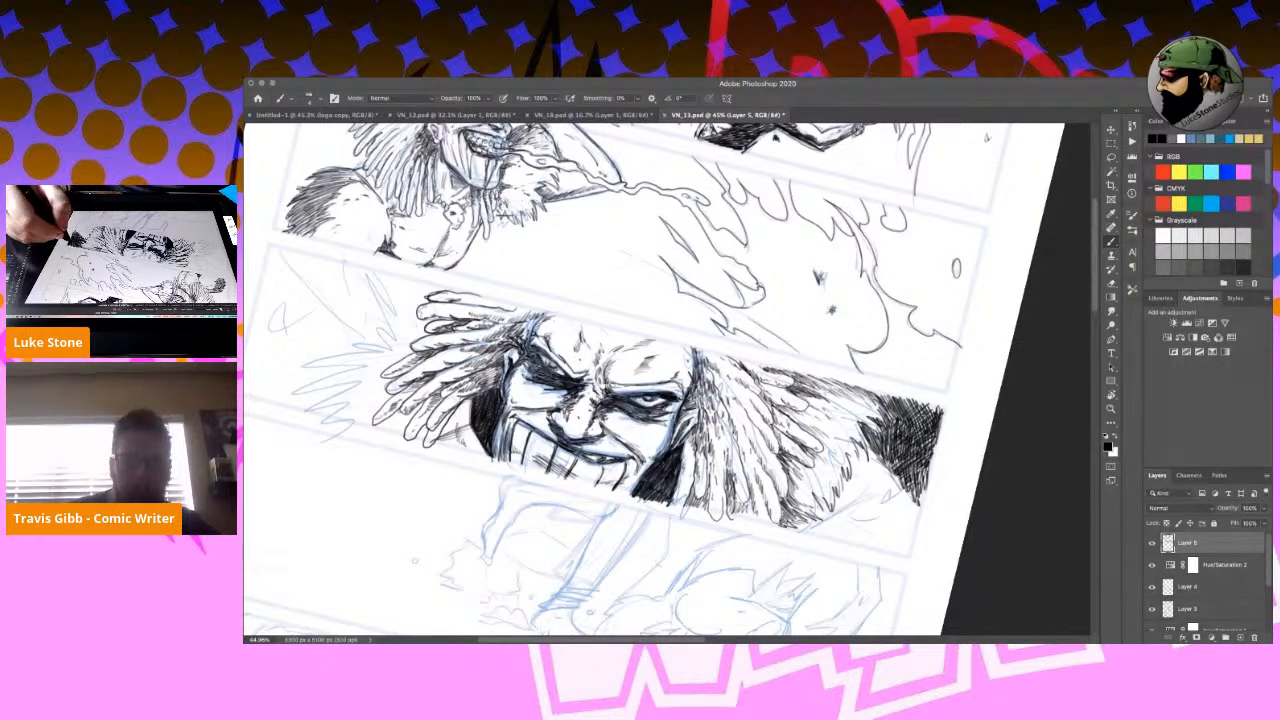
Ink the first short pointed strokes of the back row of feathers on the character's right side.
key(r)
mouse_move(966, 437)
mouse_down()
mouse_move(960, 336)
mouse_move(922, 227)
mouse_up()
key(b)
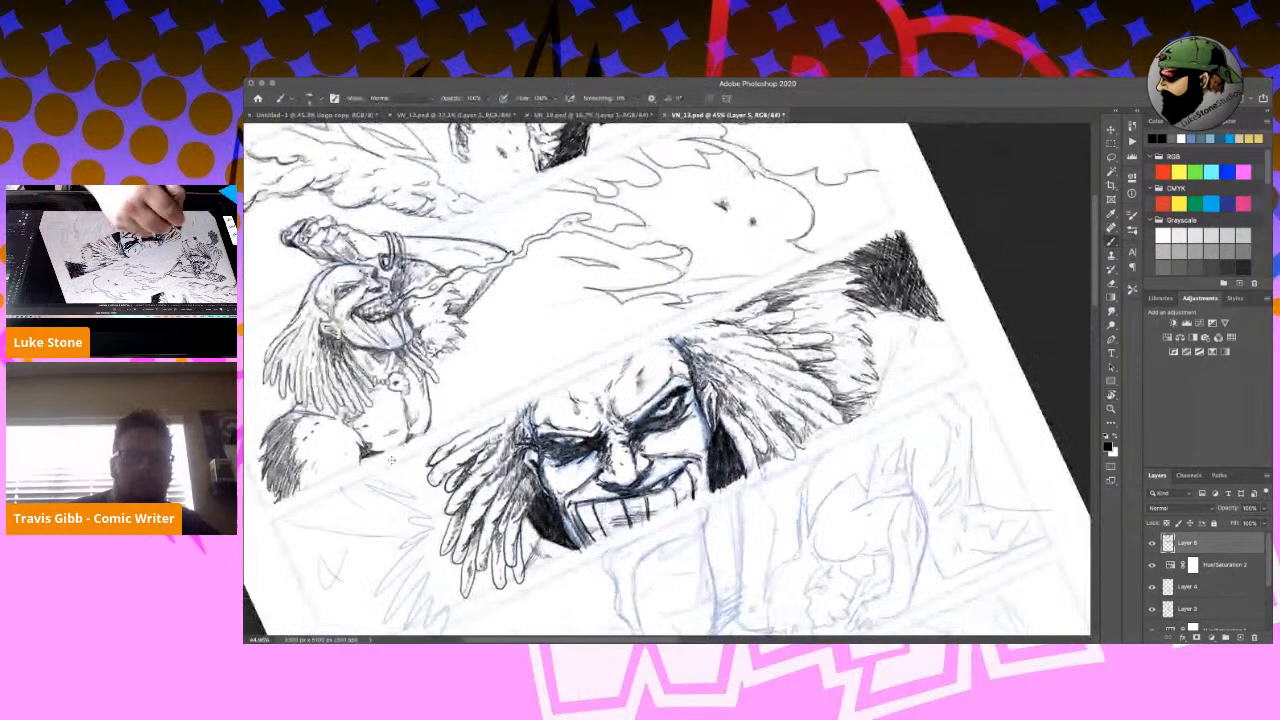
mouse_move(436, 490)
mouse_down()
mouse_move(406, 506)
mouse_move(414, 538)
mouse_move(402, 548)
mouse_up()
drag(418, 534, 390, 560)
drag(426, 512, 416, 524)
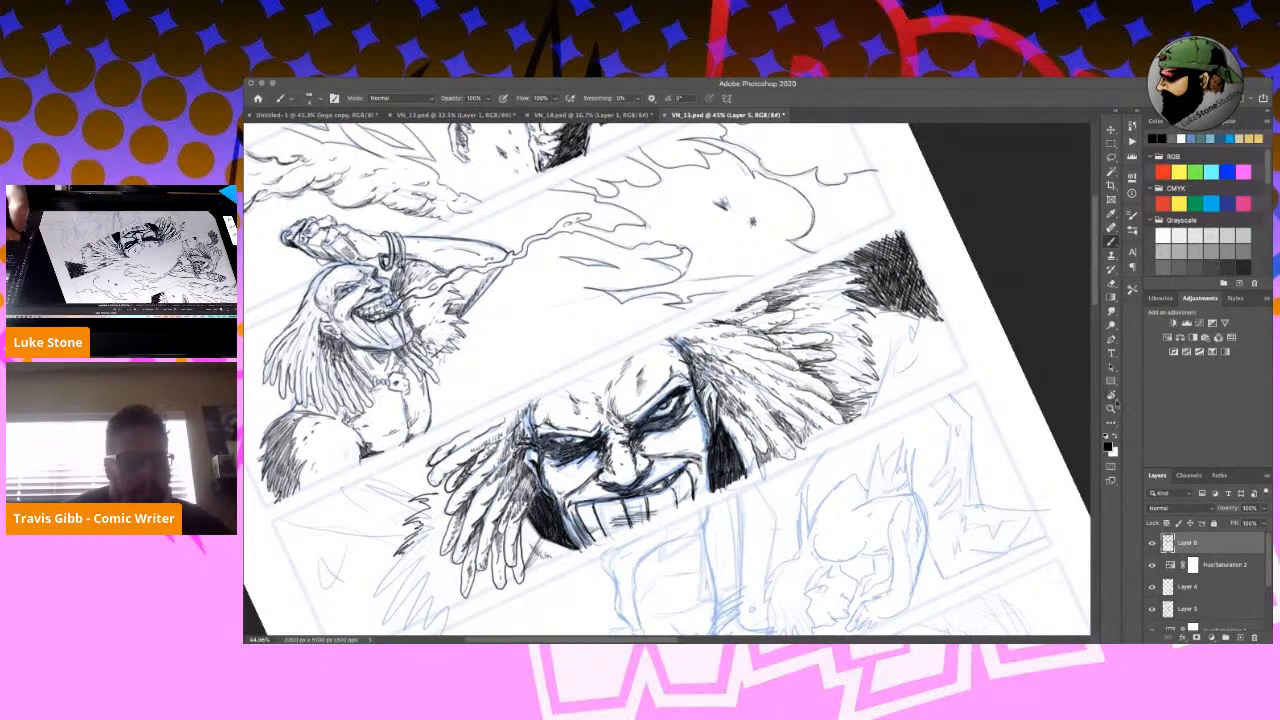
Continue the jagged outer edge of the right-side back feathers down to the lower panel border.
key(r)
mouse_move(835, 450)
mouse_down()
mouse_move(850, 380)
mouse_move(842, 428)
mouse_up()
click(1115, 398)
drag(800, 496, 887, 306)
key(b)
drag(516, 404, 498, 464)
mouse_move(528, 424)
mouse_down()
mouse_move(520, 472)
mouse_move(548, 470)
mouse_up()
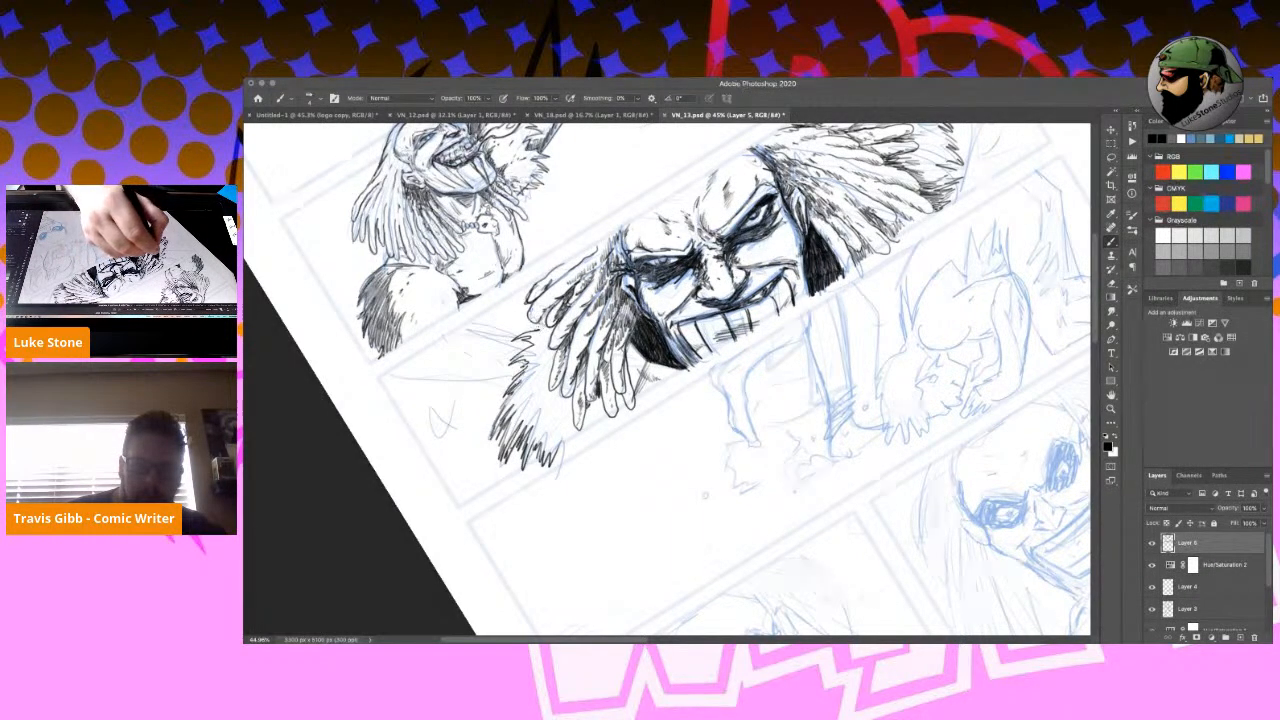
Hatch the right-side back feathers and darken the gaps between the front feather tips and beside the jaw.
mouse_move(541, 330)
mouse_down()
mouse_move(517, 340)
mouse_move(514, 420)
mouse_move(549, 436)
mouse_up()
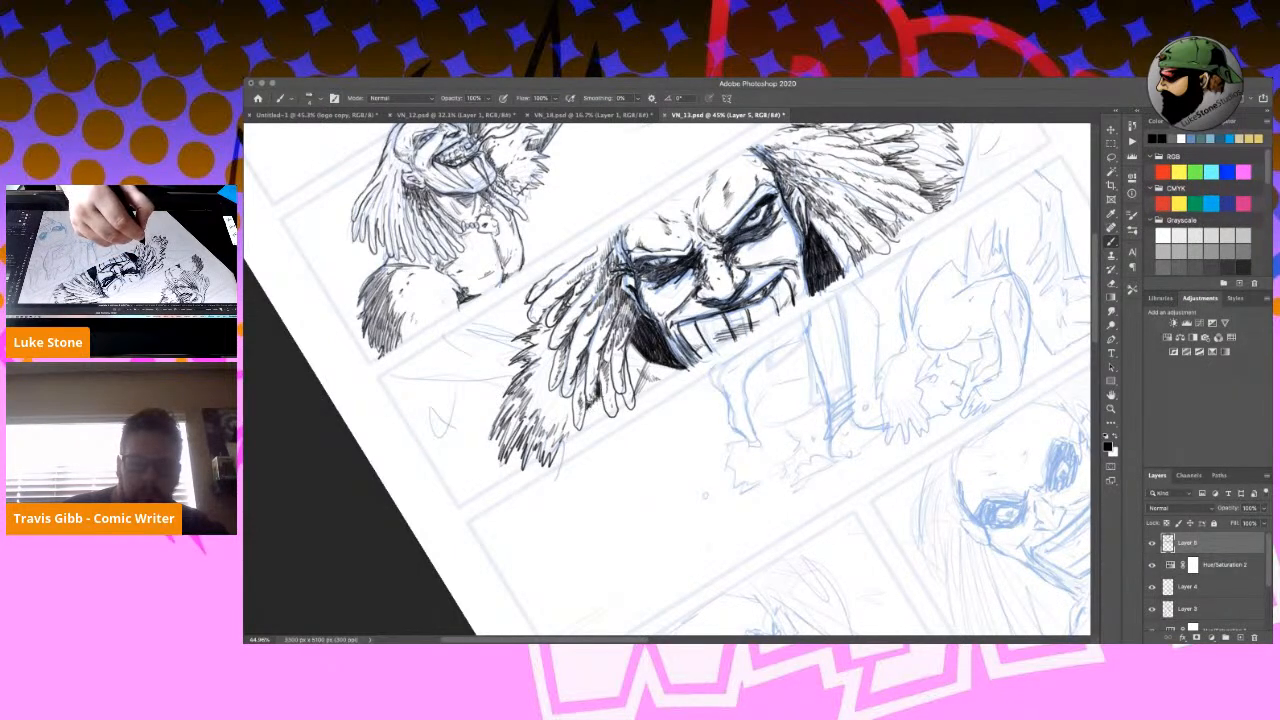
drag(625, 396, 618, 414)
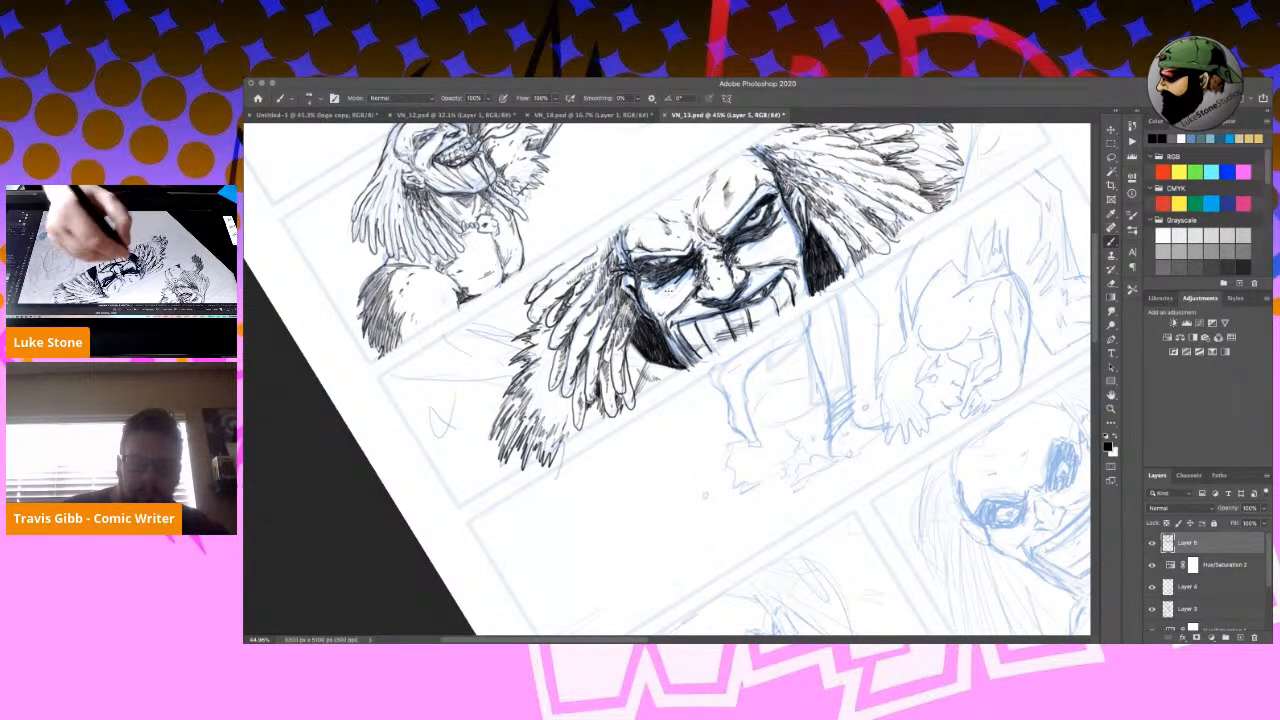
drag(636, 344, 636, 406)
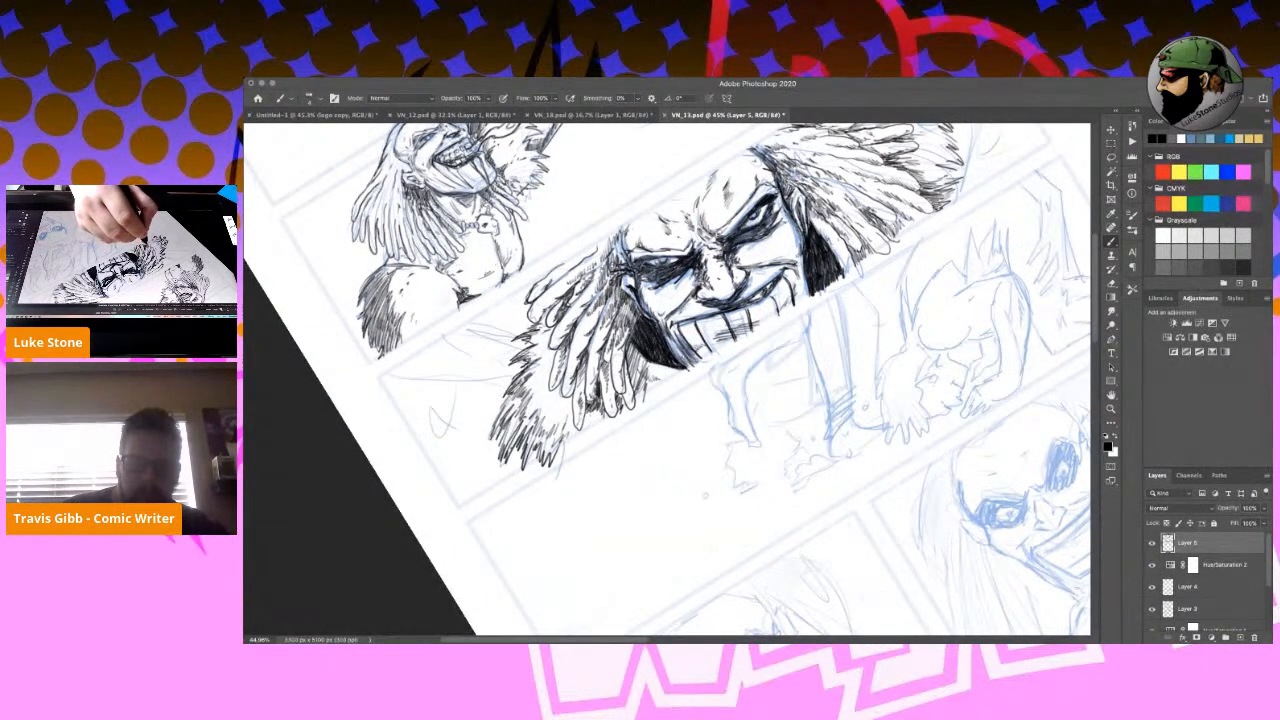
drag(603, 401, 586, 426)
mouse_move(555, 351)
mouse_down()
mouse_move(538, 393)
mouse_move(549, 413)
mouse_up()
drag(561, 395, 555, 414)
mouse_move(565, 402)
mouse_down()
mouse_move(554, 418)
mouse_move(545, 366)
mouse_move(547, 388)
mouse_up()
drag(556, 339, 545, 347)
drag(554, 321, 543, 339)
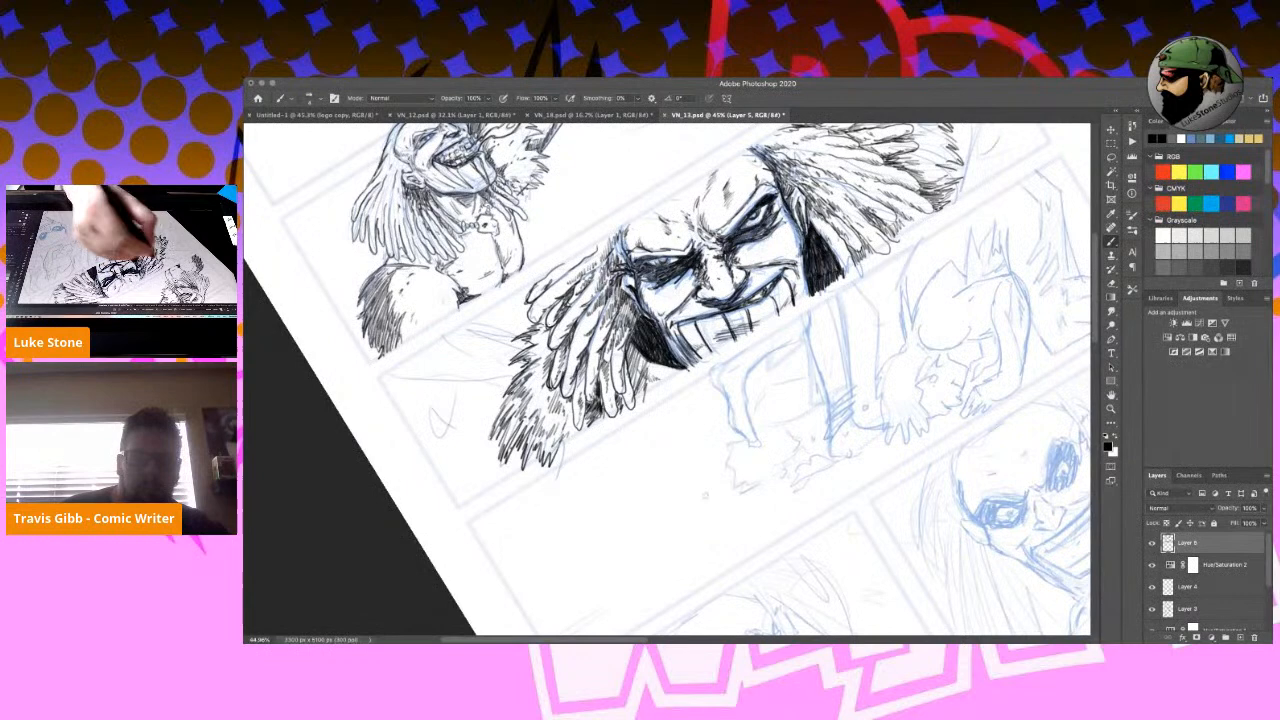
drag(575, 394, 566, 417)
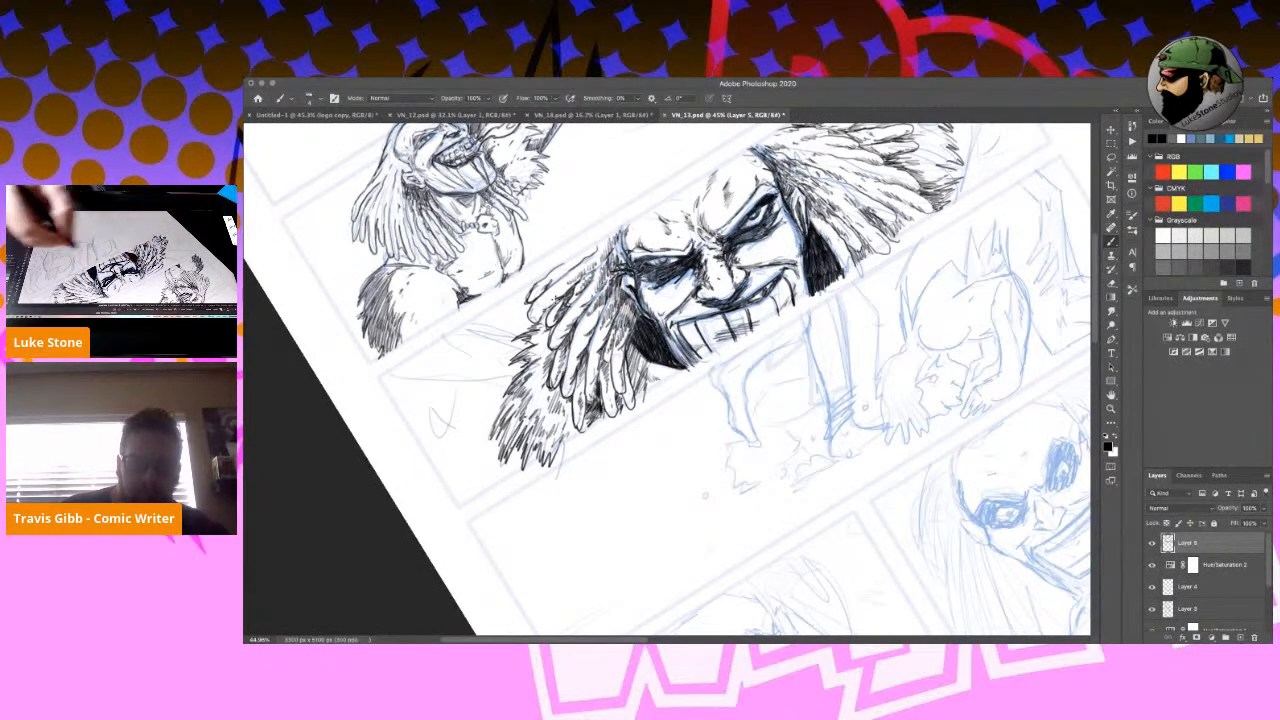
Outline the pointed light shapes in the upper corner on the character's right side and hatch the gap between them and the feathers.
drag(392, 366, 387, 396)
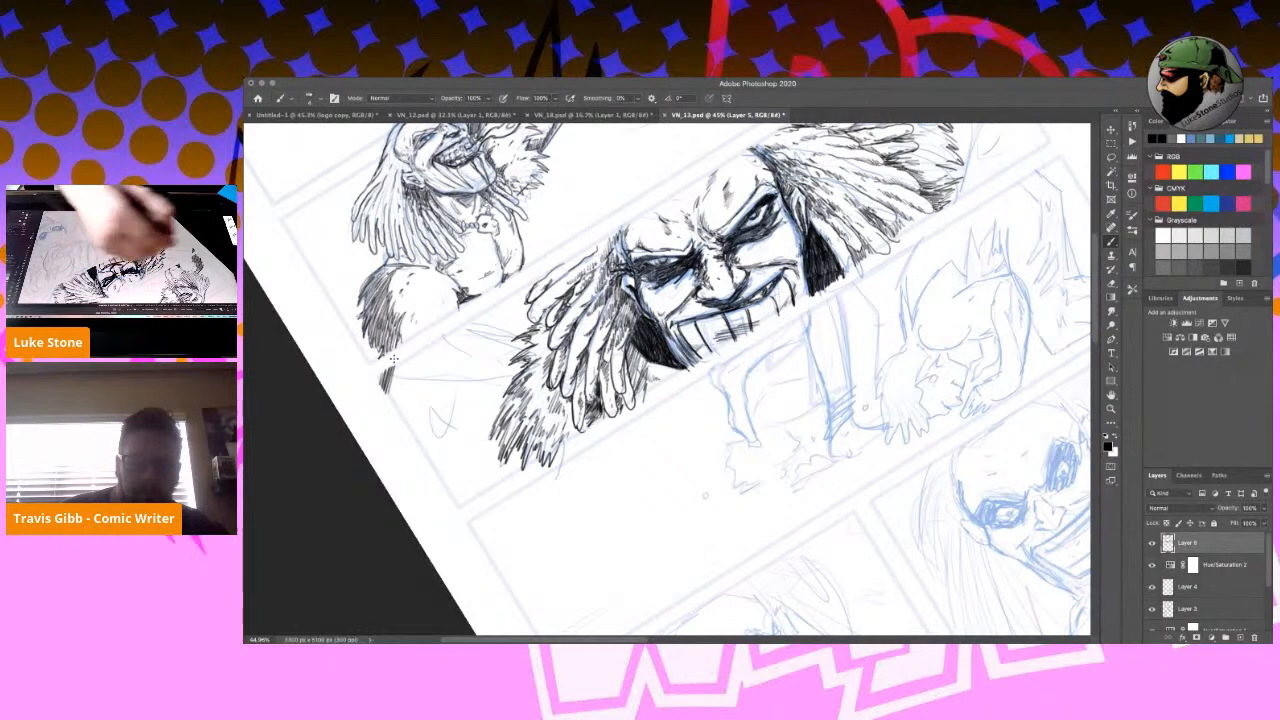
mouse_move(382, 371)
mouse_down()
mouse_move(510, 376)
mouse_move(460, 326)
mouse_up()
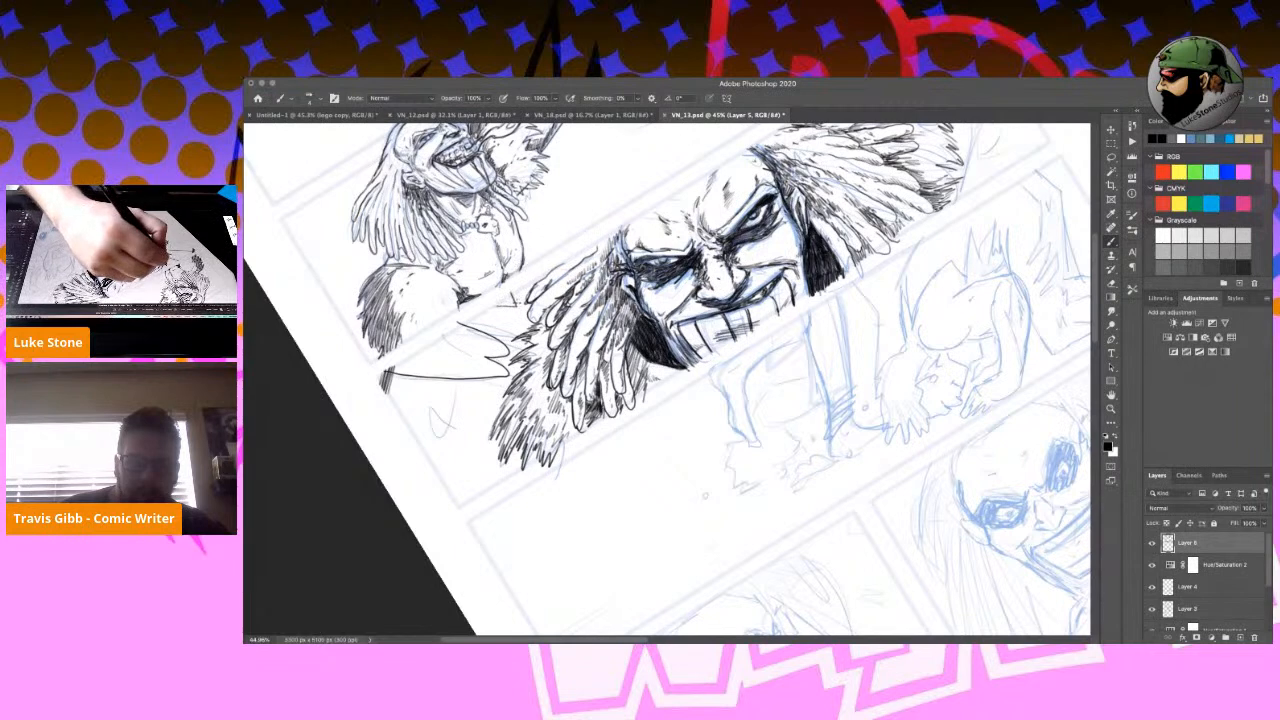
mouse_move(512, 310)
mouse_down()
mouse_move(536, 280)
mouse_move(516, 298)
mouse_up()
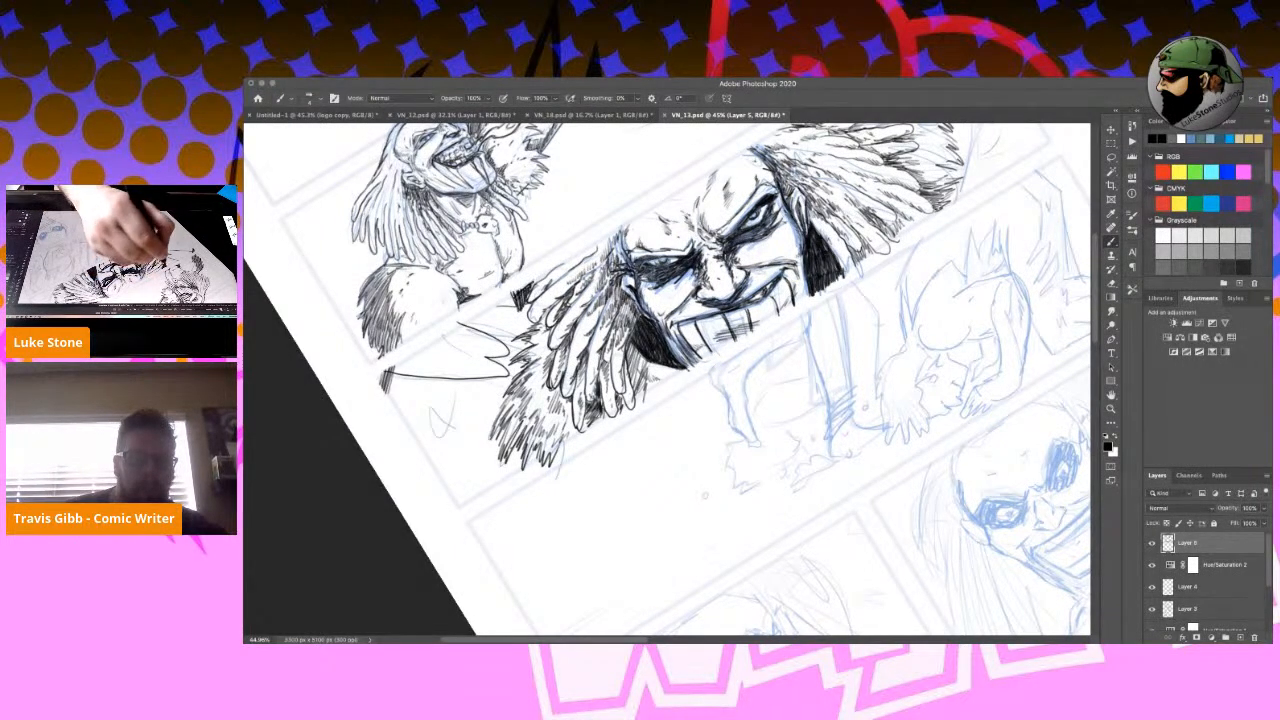
mouse_move(531, 302)
mouse_down()
mouse_move(523, 318)
mouse_move(474, 332)
mouse_move(506, 334)
mouse_up()
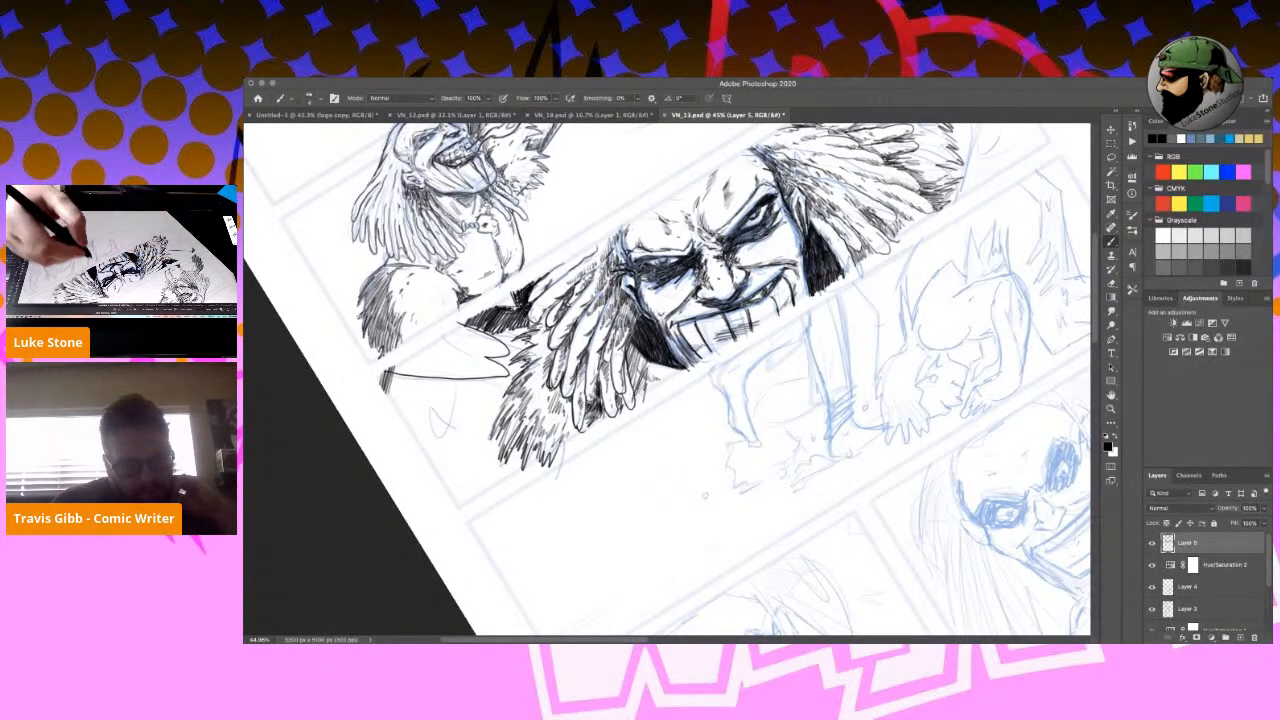
Deepen the hatching around the tips of the pointed light shapes and thicken their long curved lower edge.
key(r)
mouse_move(819, 265)
mouse_down()
mouse_move(837, 293)
mouse_move(835, 468)
mouse_up()
mouse_move(636, 172)
mouse_down()
mouse_move(627, 231)
mouse_move(645, 242)
mouse_move(634, 234)
mouse_move(644, 228)
mouse_up()
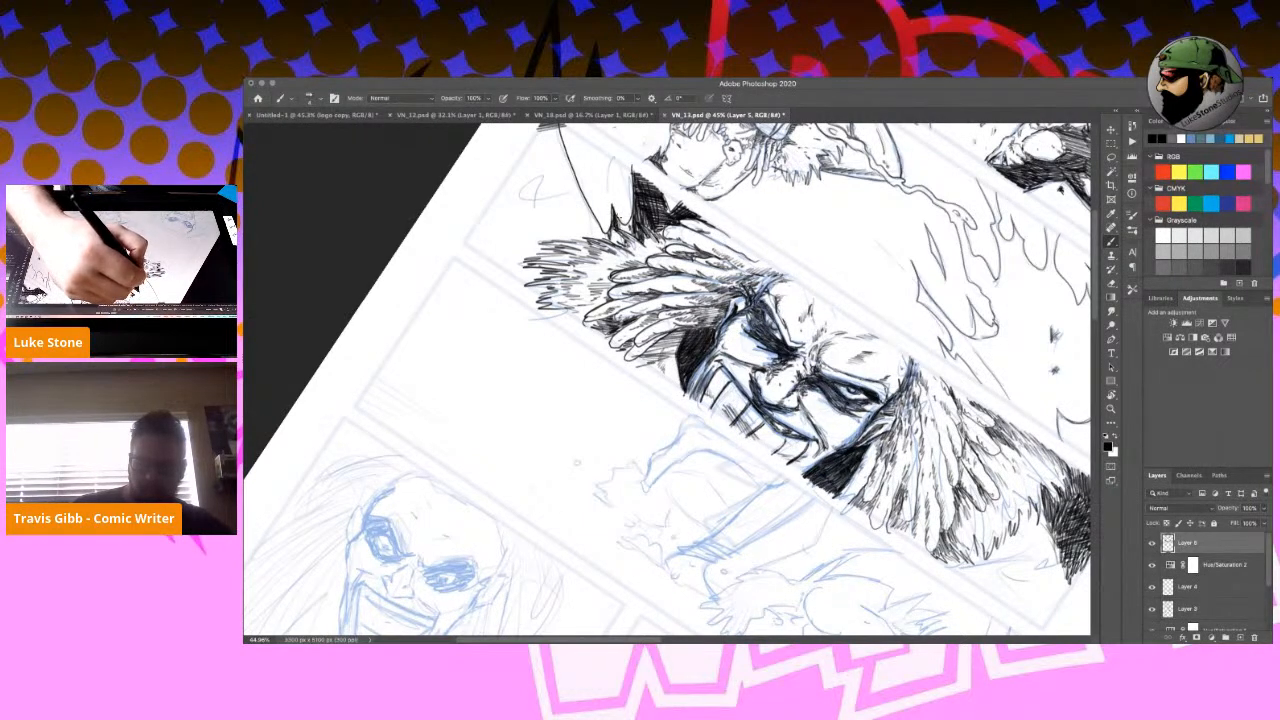
drag(632, 215, 622, 238)
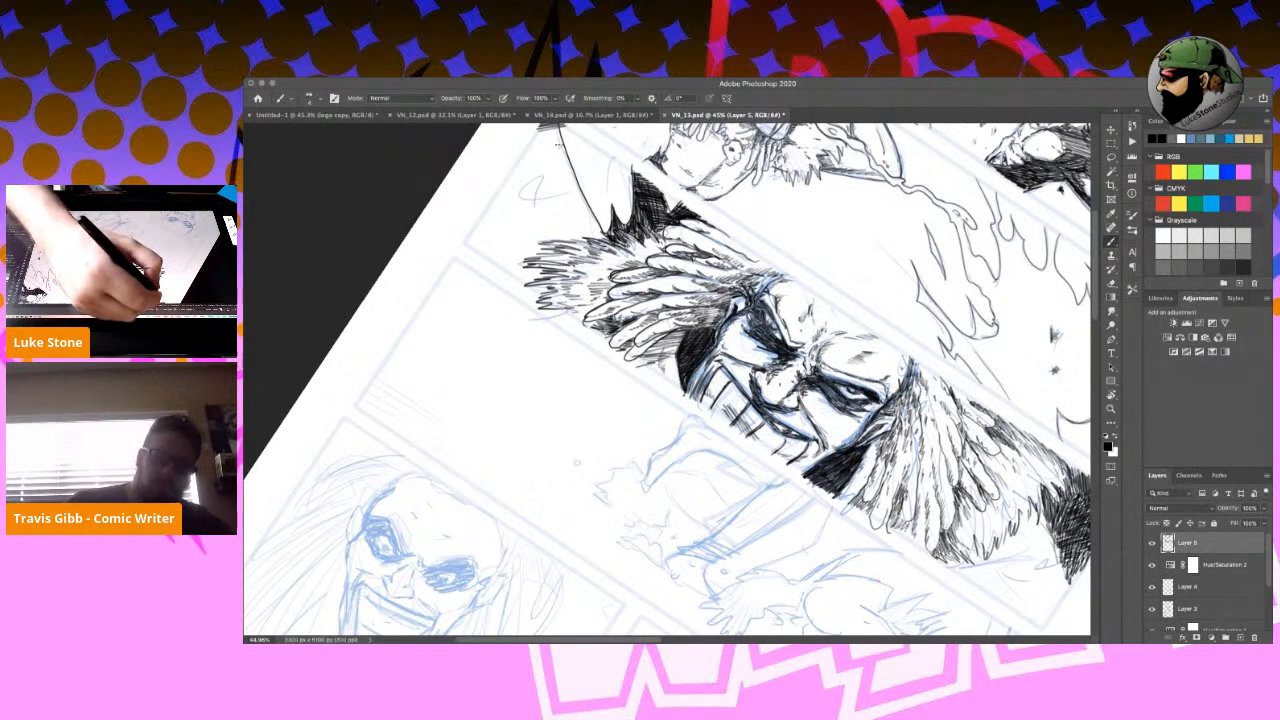
drag(562, 150, 592, 219)
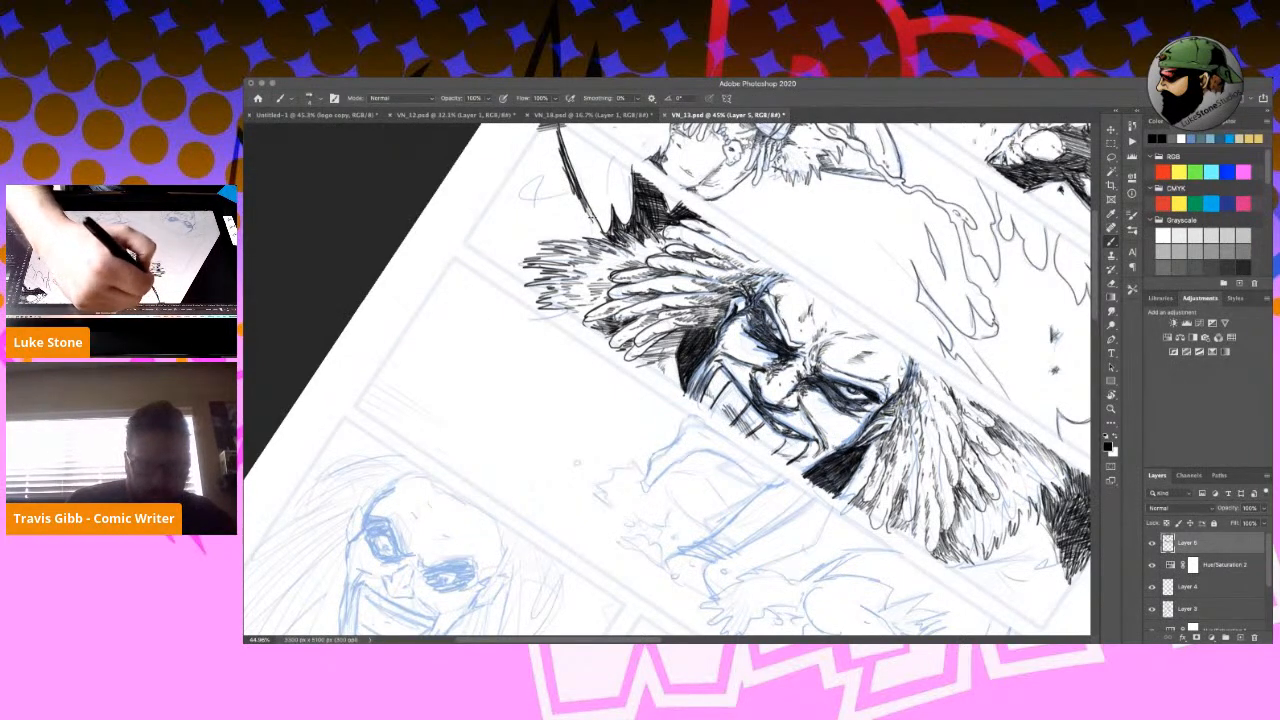
mouse_move(566, 172)
mouse_down()
mouse_move(598, 232)
mouse_move(582, 218)
mouse_up()
Hatch the background along the lower panel border from the right-side feather tips to the panel corner.
drag(469, 238, 514, 276)
drag(514, 266, 522, 282)
key(r)
mouse_move(545, 231)
mouse_down()
mouse_move(567, 217)
mouse_move(493, 455)
mouse_move(511, 487)
mouse_move(556, 512)
mouse_move(545, 526)
mouse_up()
drag(558, 478, 553, 526)
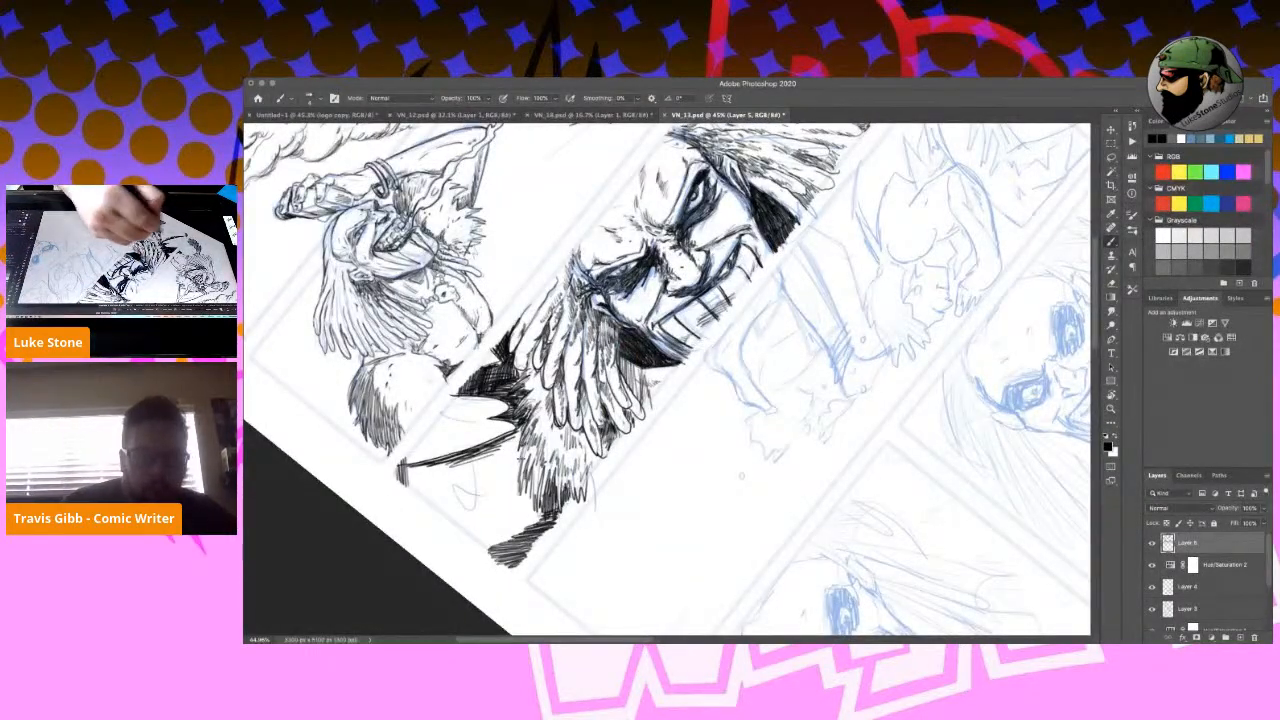
Hatch a dark band along the underside of the curved light shape from the side border to the feathers.
drag(406, 464, 431, 502)
drag(434, 466, 442, 509)
key(r)
mouse_move(802, 466)
mouse_down()
mouse_move(826, 423)
mouse_move(815, 314)
mouse_up()
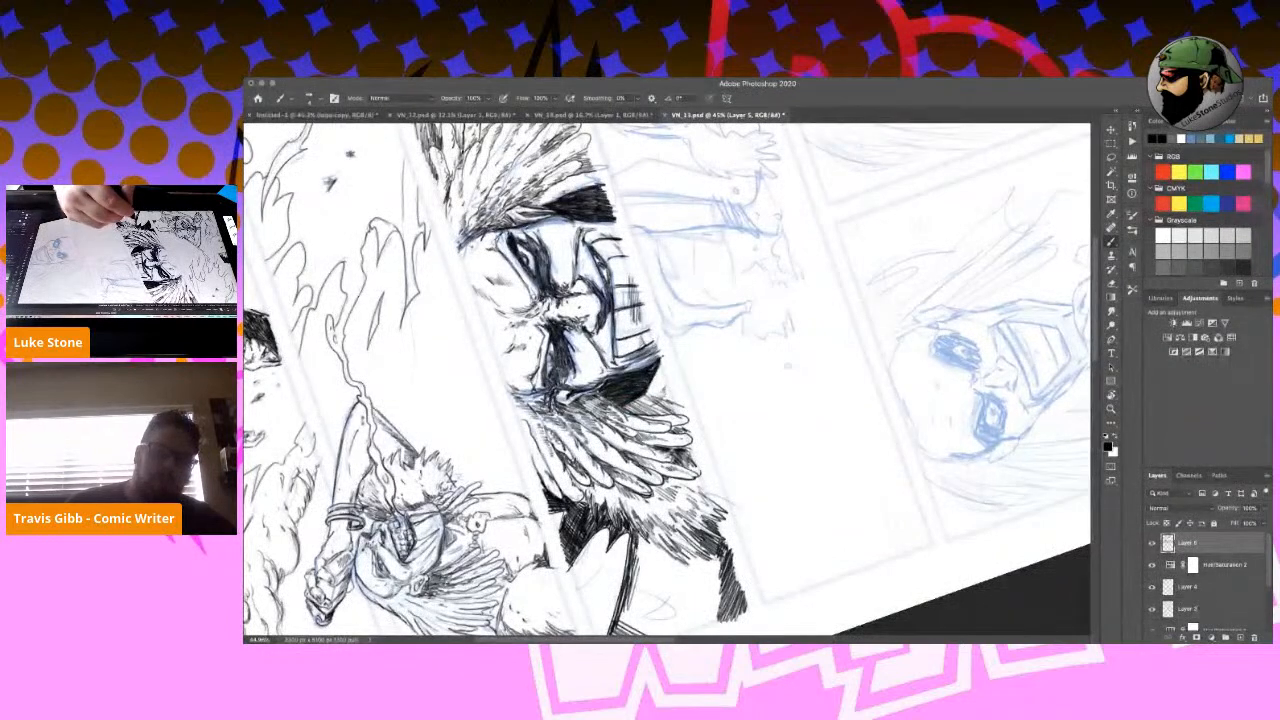
drag(642, 536, 622, 634)
drag(638, 584, 622, 632)
mouse_move(640, 570)
mouse_down()
mouse_move(630, 626)
mouse_move(632, 606)
mouse_up()
drag(652, 550, 636, 590)
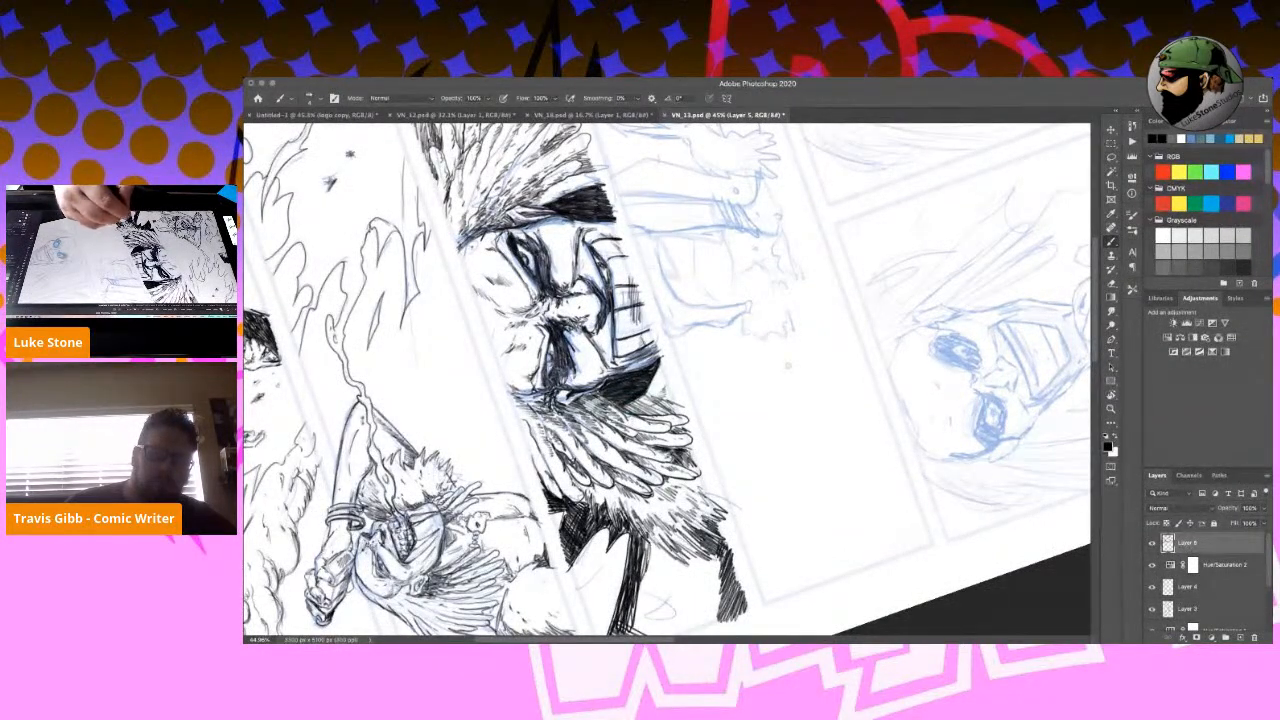
Fill the remaining white background between the dark band and the lower corner with long parallel hatching.
key(r)
drag(791, 358, 771, 455)
mouse_move(548, 480)
mouse_down()
mouse_move(536, 528)
mouse_move(564, 556)
mouse_up()
drag(590, 530, 572, 558)
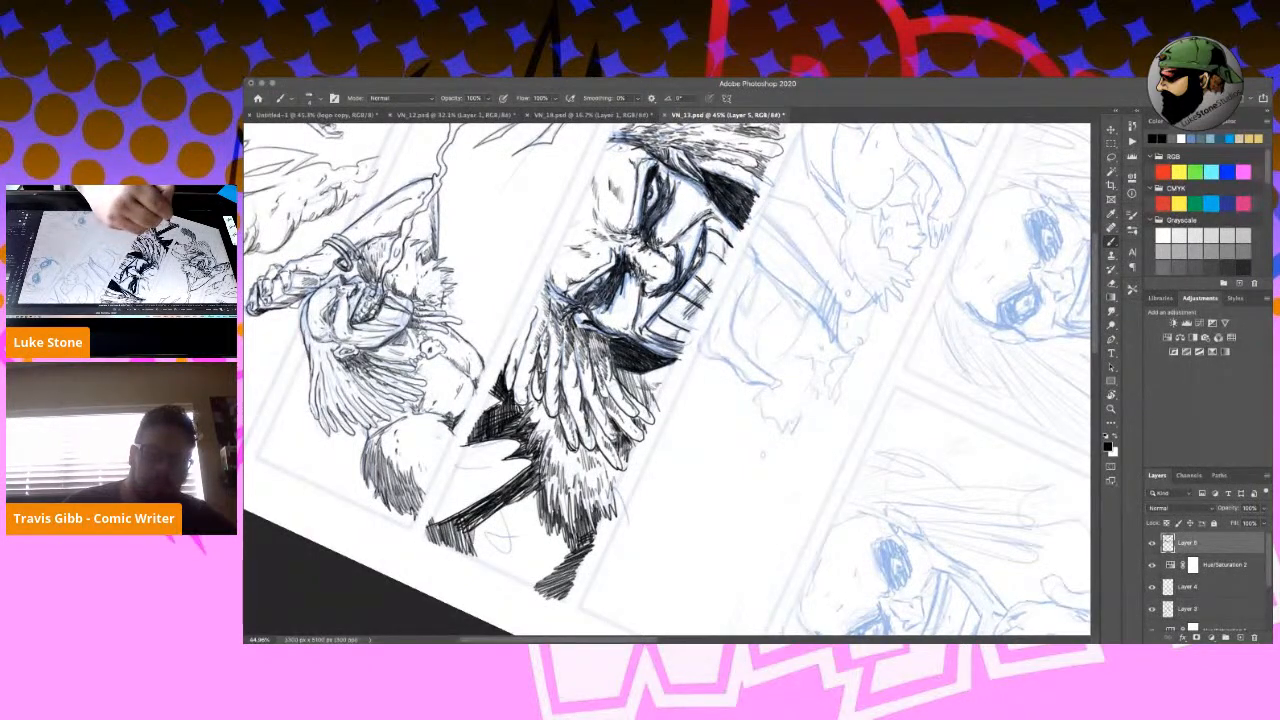
mouse_move(482, 516)
mouse_down()
mouse_move(470, 552)
mouse_move(500, 566)
mouse_up()
mouse_move(518, 500)
mouse_down()
mouse_move(506, 570)
mouse_move(534, 590)
mouse_up()
drag(524, 490, 524, 566)
mouse_move(550, 520)
mouse_down()
mouse_move(528, 588)
mouse_move(556, 568)
mouse_up()
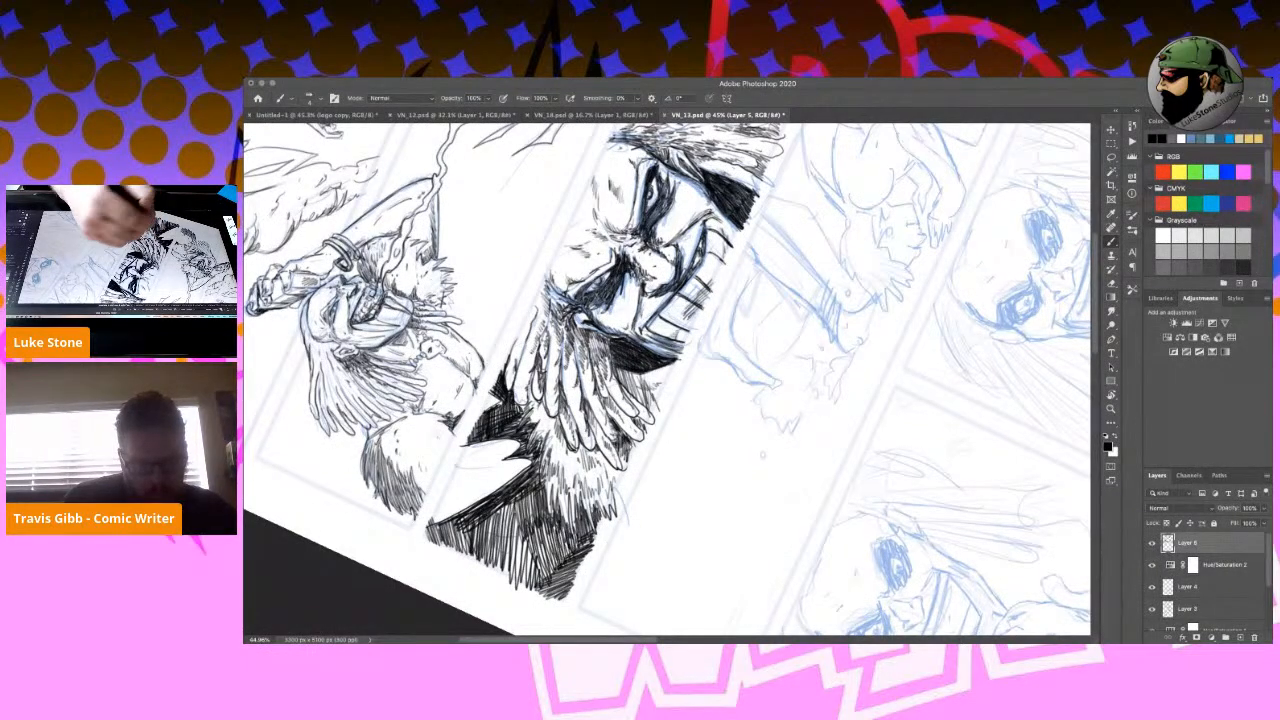
Cross-hatch the background beside the right-side feathers, making it darkest along the panel's side border.
key(r)
drag(762, 455, 636, 497)
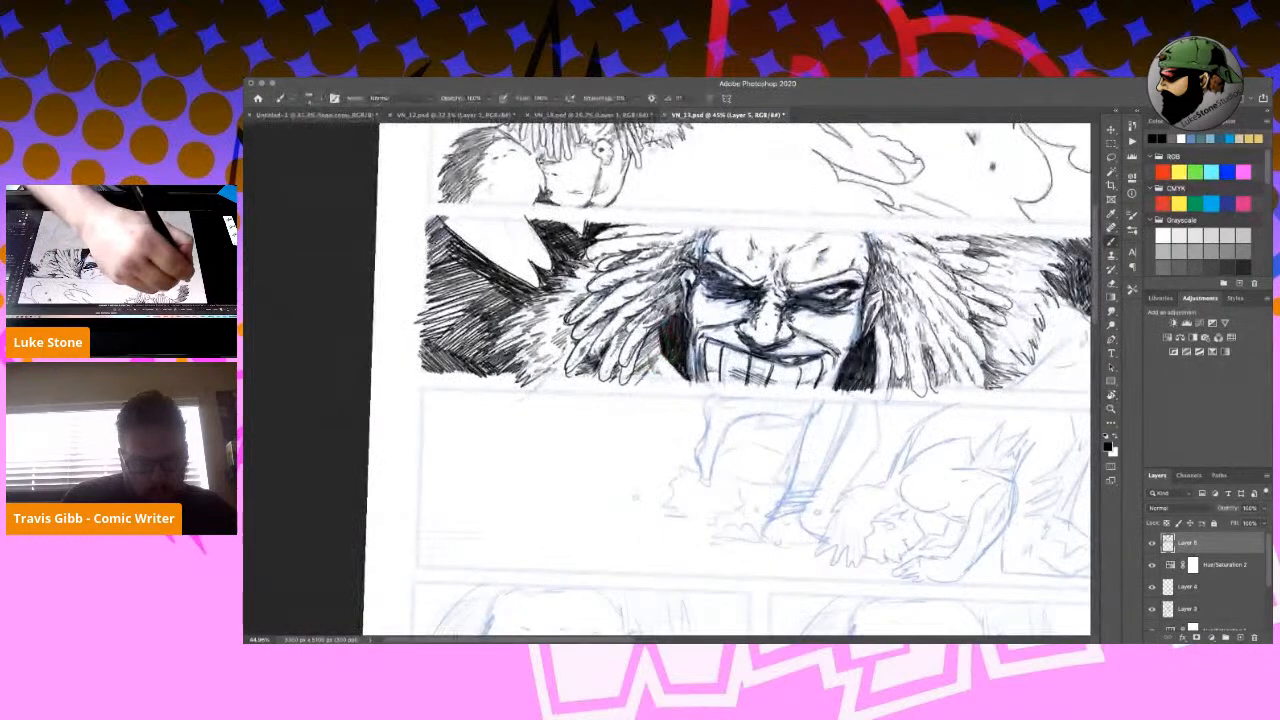
drag(440, 222, 426, 350)
mouse_move(432, 270)
mouse_down()
mouse_move(422, 348)
mouse_move(452, 322)
mouse_up()
mouse_move(470, 266)
mouse_down()
mouse_move(456, 318)
mouse_move(472, 300)
mouse_move(438, 326)
mouse_move(440, 342)
mouse_up()
drag(444, 226, 428, 368)
drag(444, 322, 442, 370)
mouse_move(466, 300)
mouse_down()
mouse_move(450, 370)
mouse_move(458, 348)
mouse_move(474, 372)
mouse_up()
mouse_move(472, 266)
mouse_down()
mouse_move(458, 324)
mouse_move(474, 334)
mouse_move(492, 320)
mouse_up()
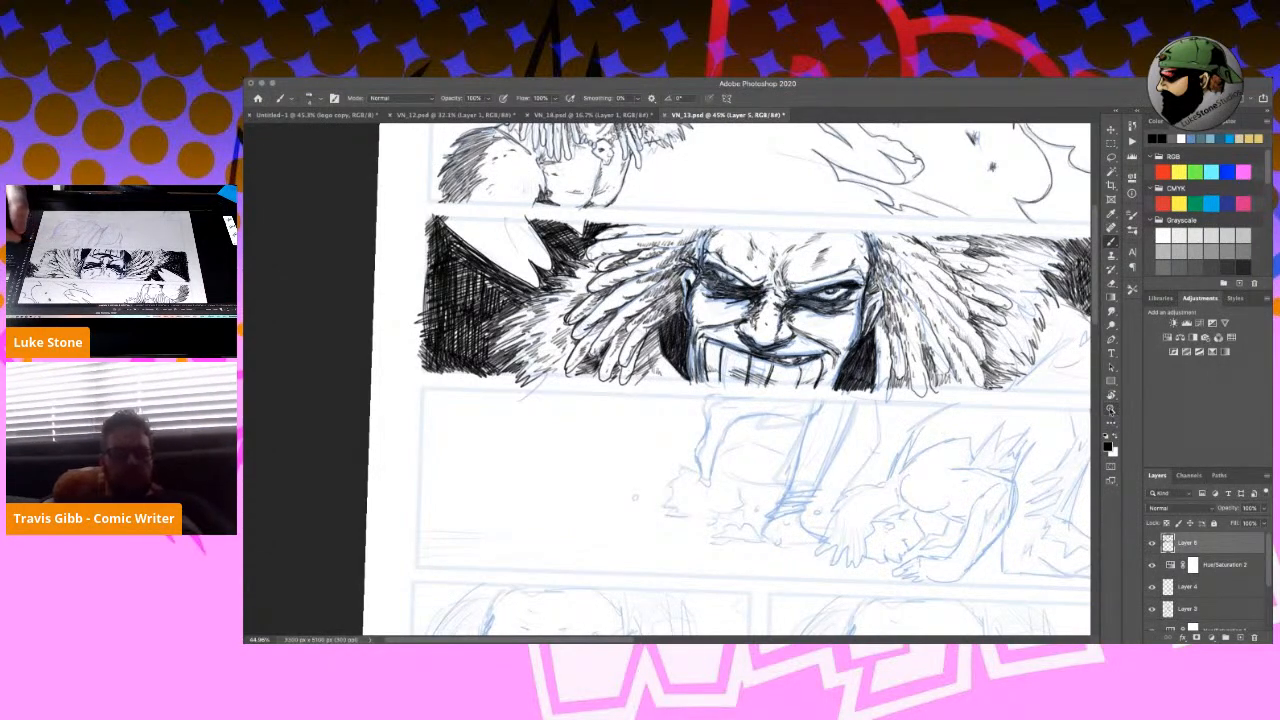
Ink dark strokes around the lower right-side feather tips, down to the lower border of the grinning face panel.
click(1111, 396)
click(1148, 398)
drag(967, 462, 682, 473)
key(b)
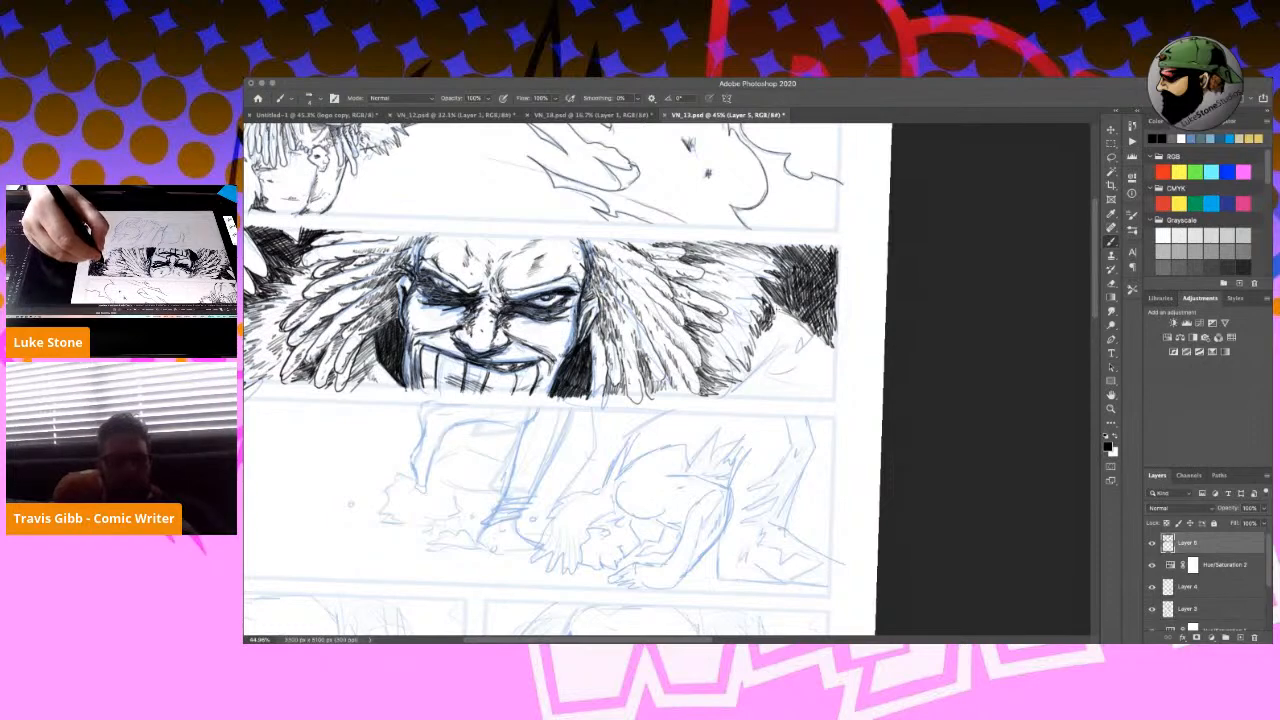
drag(786, 306, 753, 351)
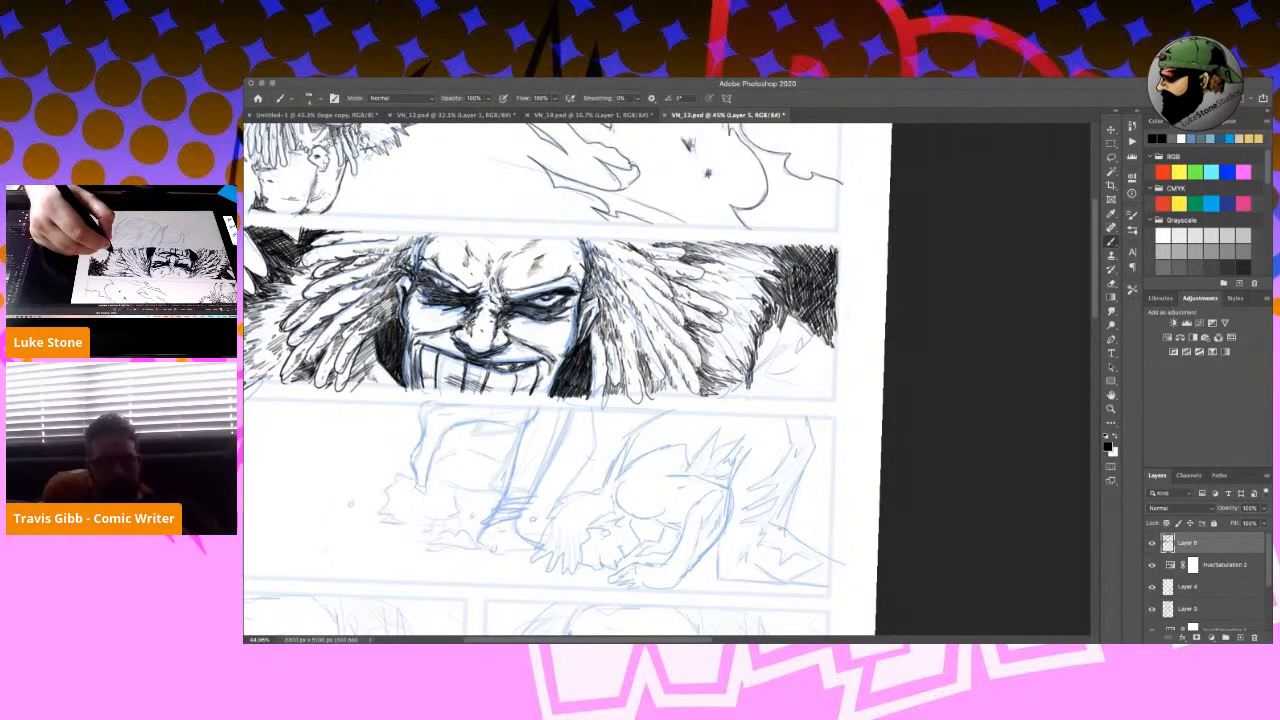
drag(729, 384, 724, 398)
drag(720, 384, 710, 398)
drag(722, 384, 721, 401)
mouse_move(734, 387)
mouse_down()
mouse_move(724, 399)
mouse_move(742, 399)
mouse_up()
Fill the remaining white lower corner beside the right-side feathers with long parallel hatching and cross-hatch over it.
mouse_move(770, 322)
mouse_down()
mouse_move(756, 398)
mouse_move(768, 378)
mouse_move(752, 392)
mouse_up()
mouse_move(806, 308)
mouse_down()
mouse_move(764, 398)
mouse_move(786, 398)
mouse_up()
mouse_move(828, 332)
mouse_down()
mouse_move(794, 402)
mouse_move(816, 402)
mouse_up()
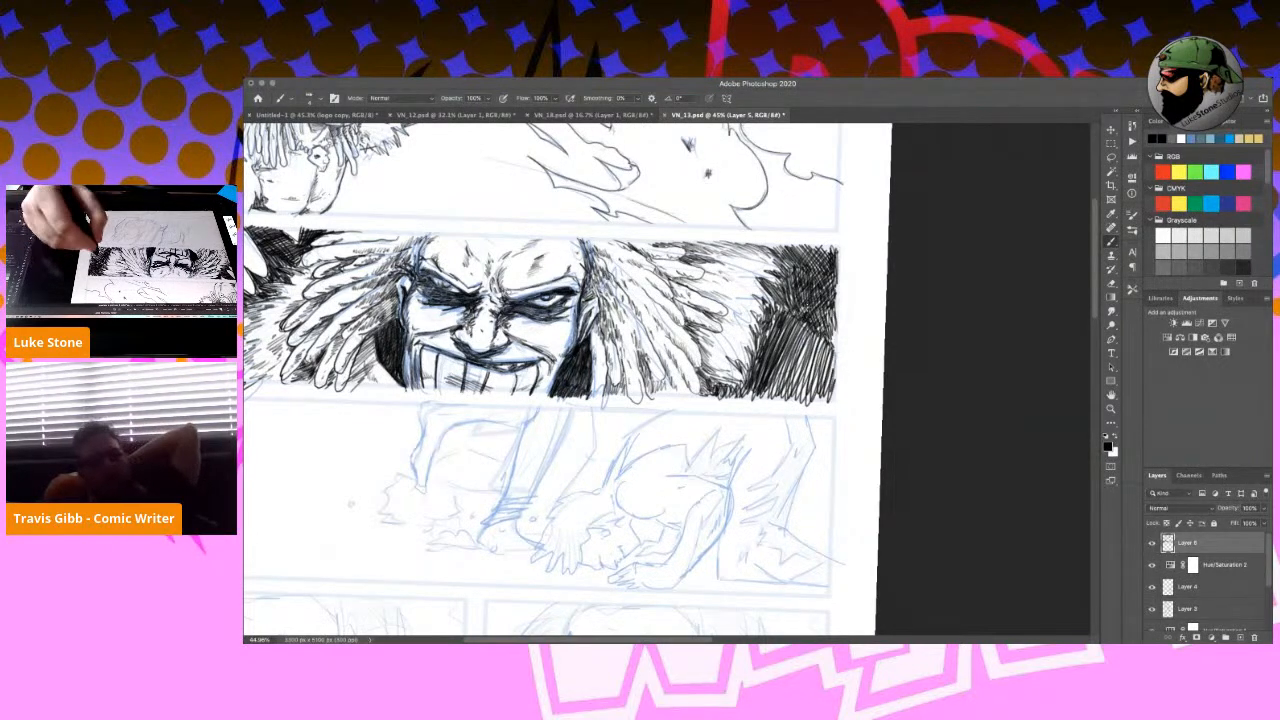
mouse_move(826, 326)
mouse_down()
mouse_move(786, 346)
mouse_move(770, 380)
mouse_up()
mouse_move(830, 350)
mouse_down()
mouse_move(768, 384)
mouse_move(790, 398)
mouse_up()
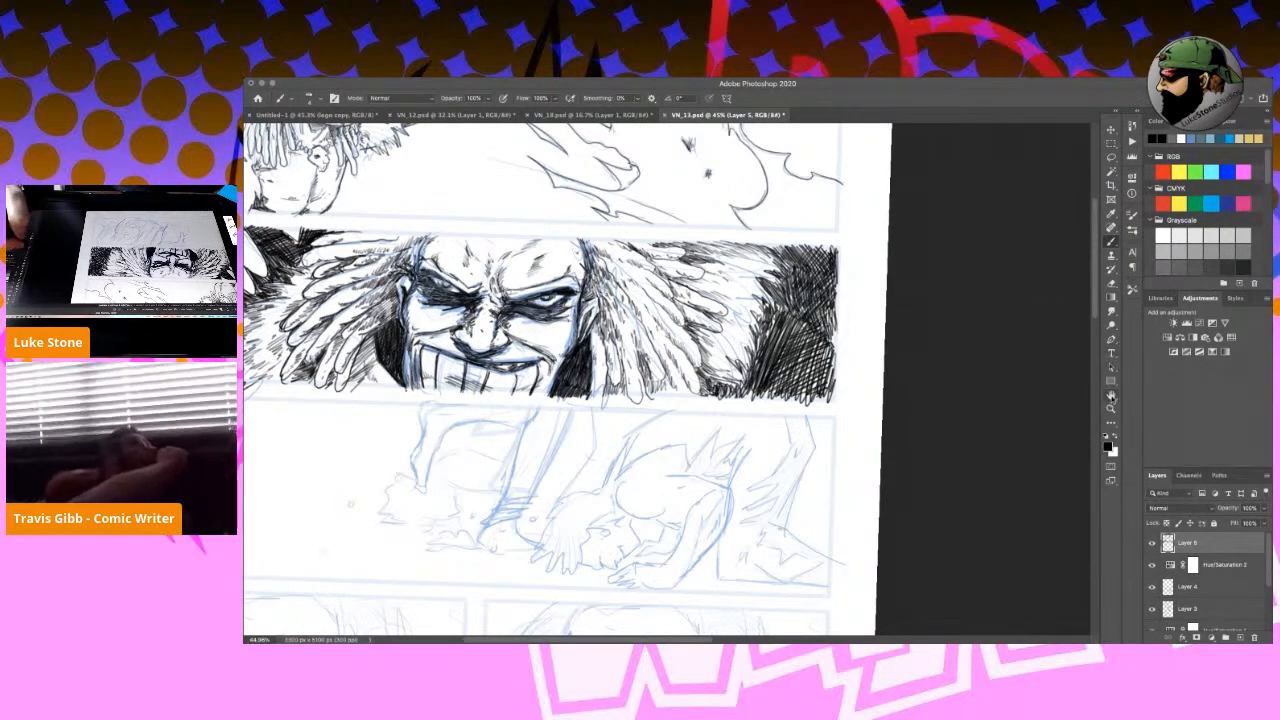
Outline the standing figure's legs in the panel below the grinning face, from the upper border toward the ankle.
click(1110, 397)
drag(612, 478, 842, 368)
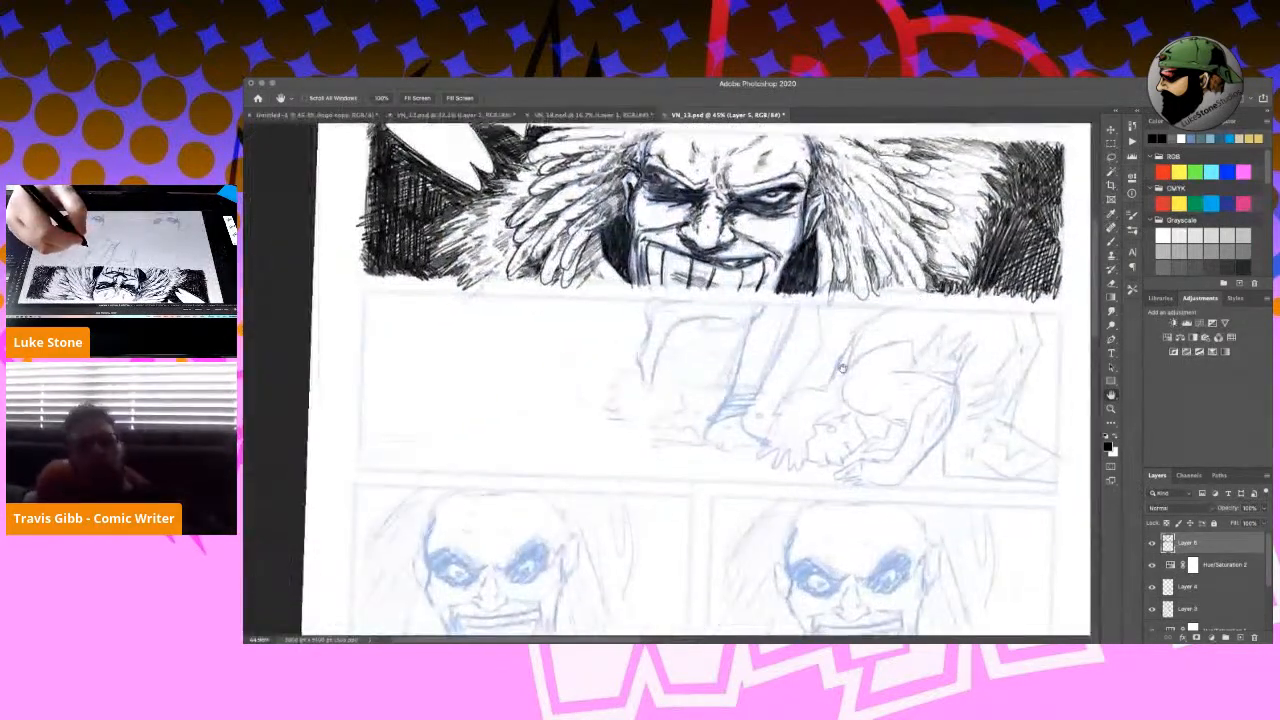
key(b)
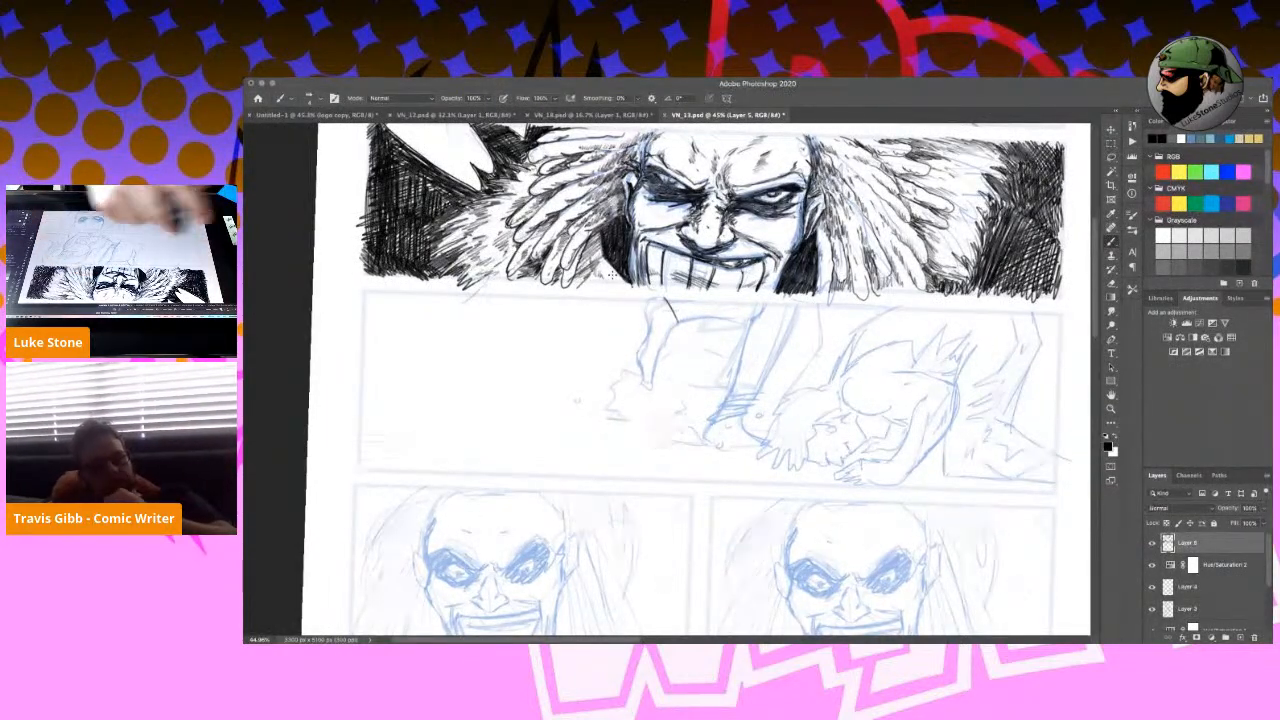
drag(668, 299, 689, 319)
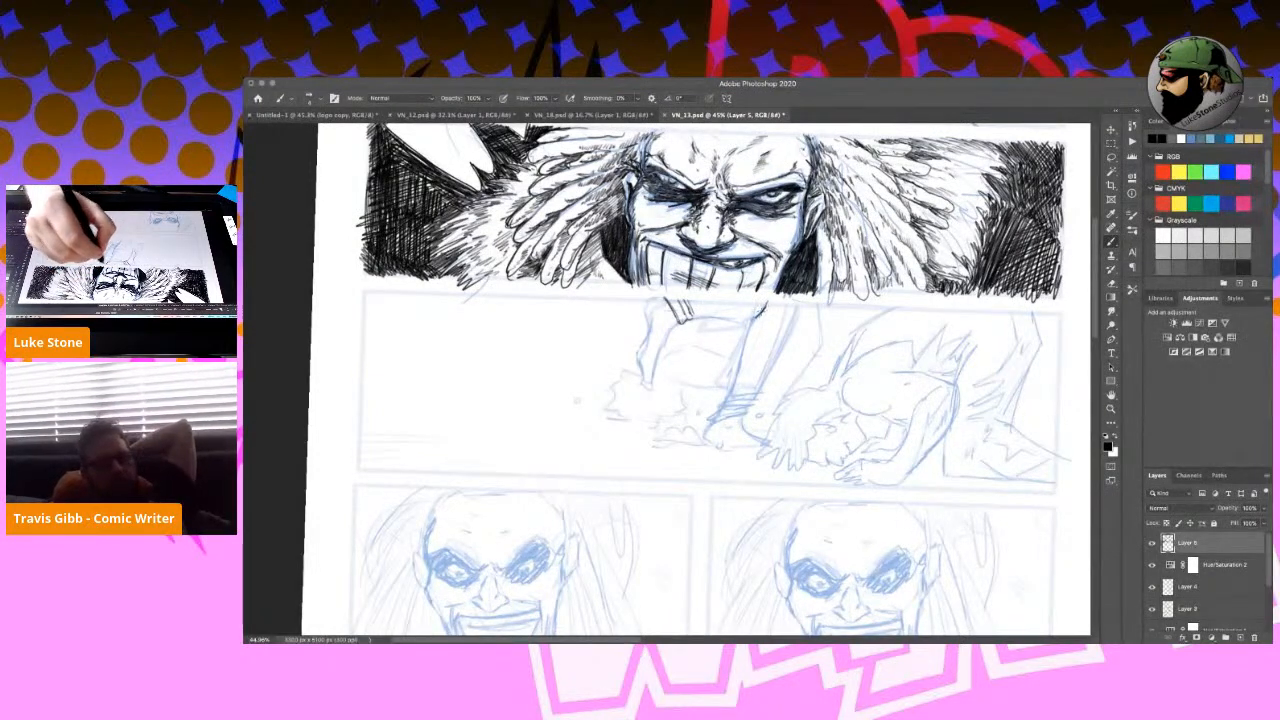
mouse_move(760, 342)
mouse_down()
mouse_move(728, 350)
mouse_move(737, 365)
mouse_move(745, 355)
mouse_move(725, 405)
mouse_move(763, 387)
mouse_up()
mouse_move(800, 310)
mouse_down()
mouse_move(760, 385)
mouse_move(775, 364)
mouse_up()
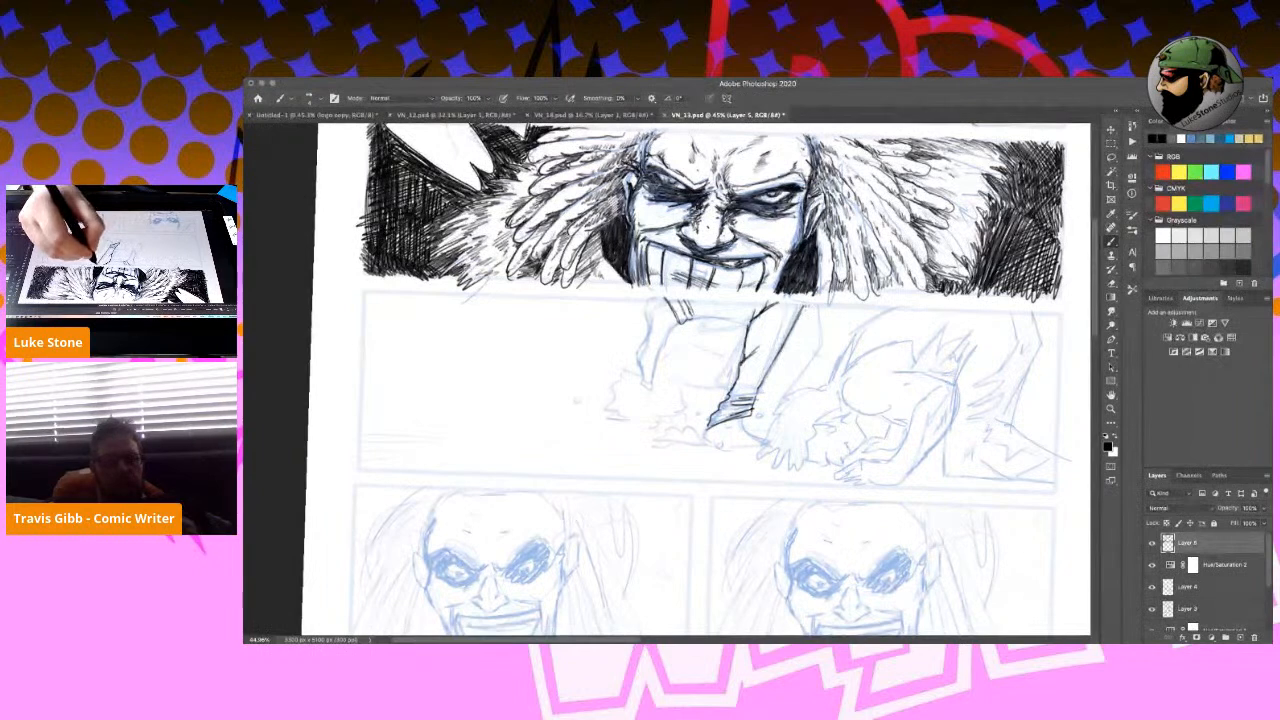
Ink the standing figure's ankle wraps and planted foot, and shade the edges of the lower leg.
mouse_move(712, 420)
mouse_down()
mouse_move(702, 435)
mouse_move(709, 423)
mouse_up()
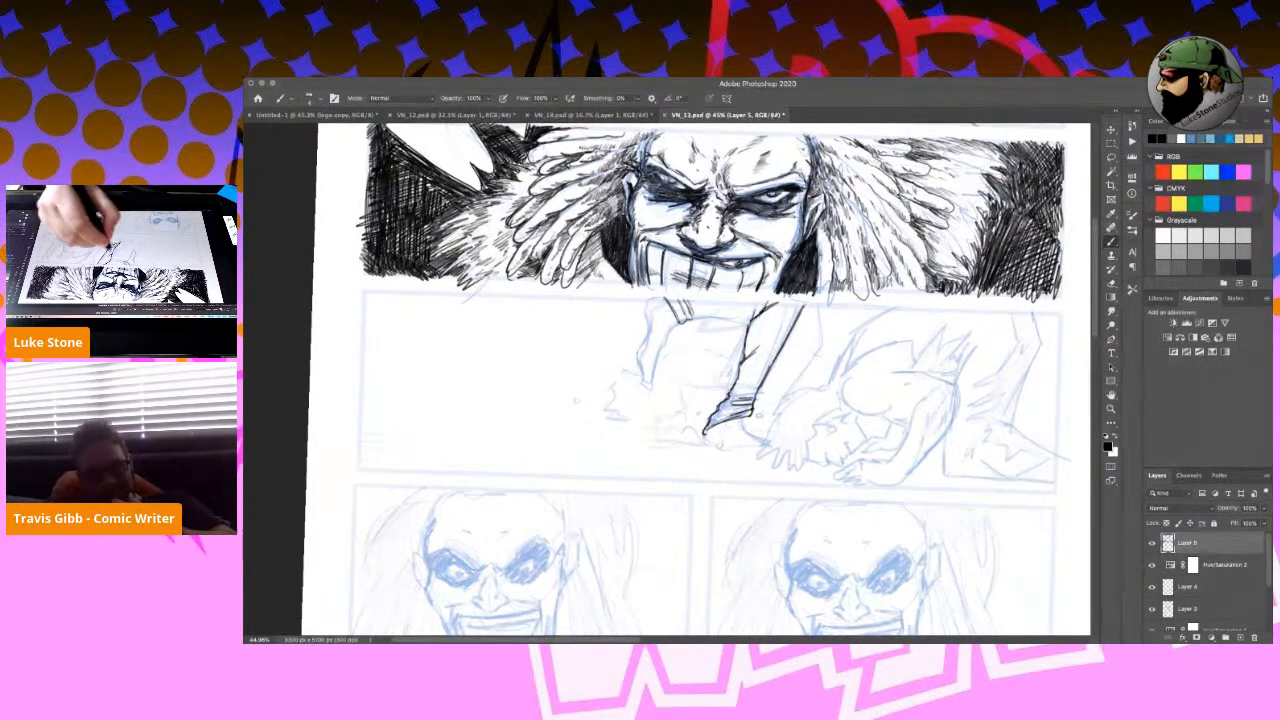
drag(739, 385, 708, 430)
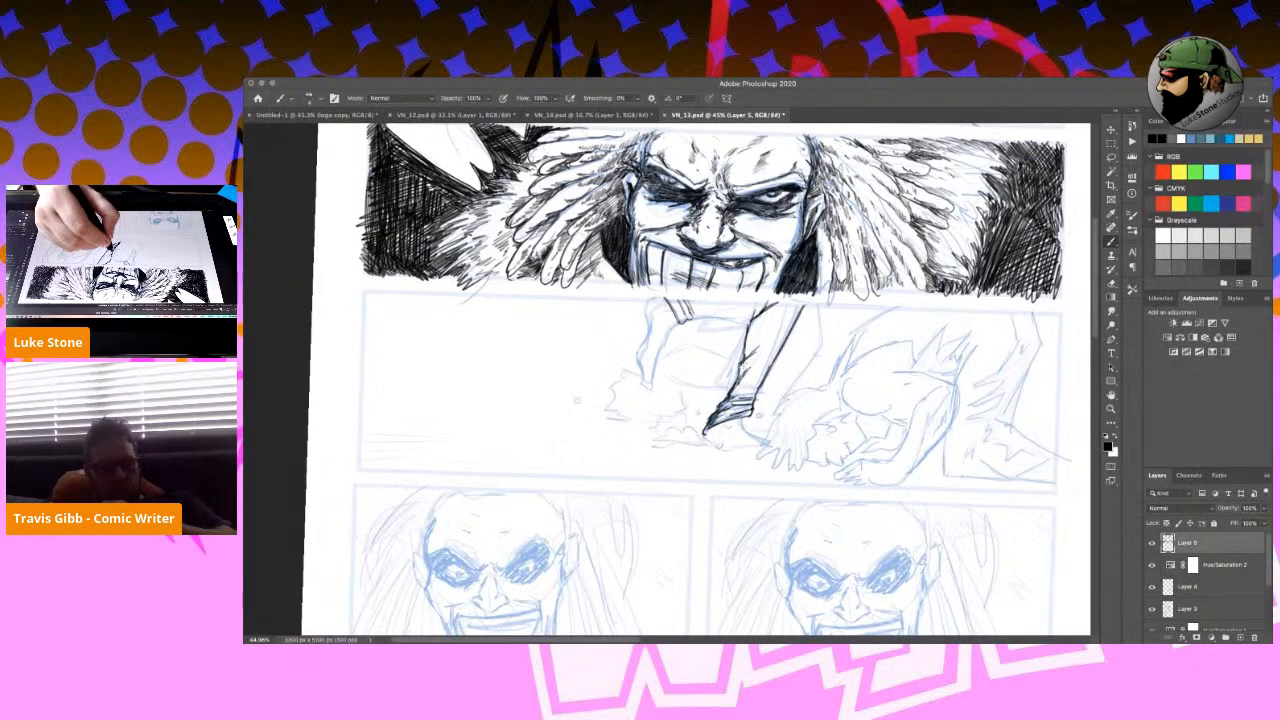
drag(751, 333, 748, 359)
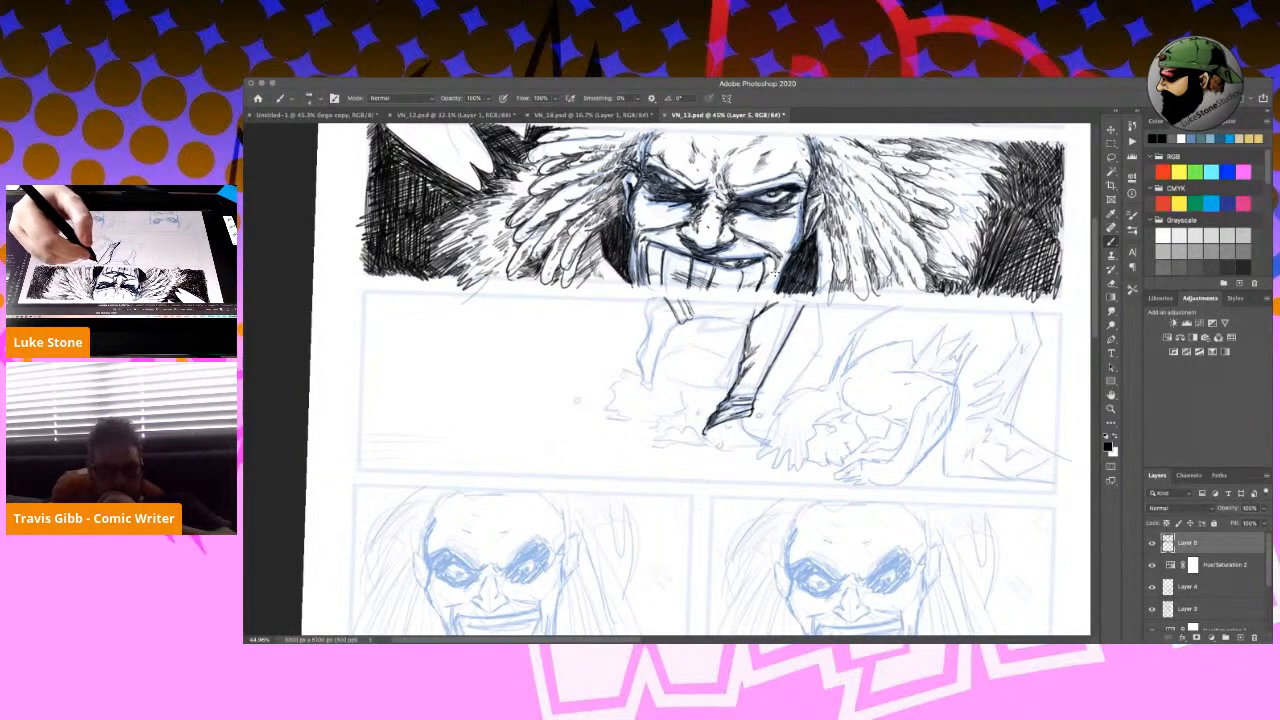
drag(768, 305, 752, 319)
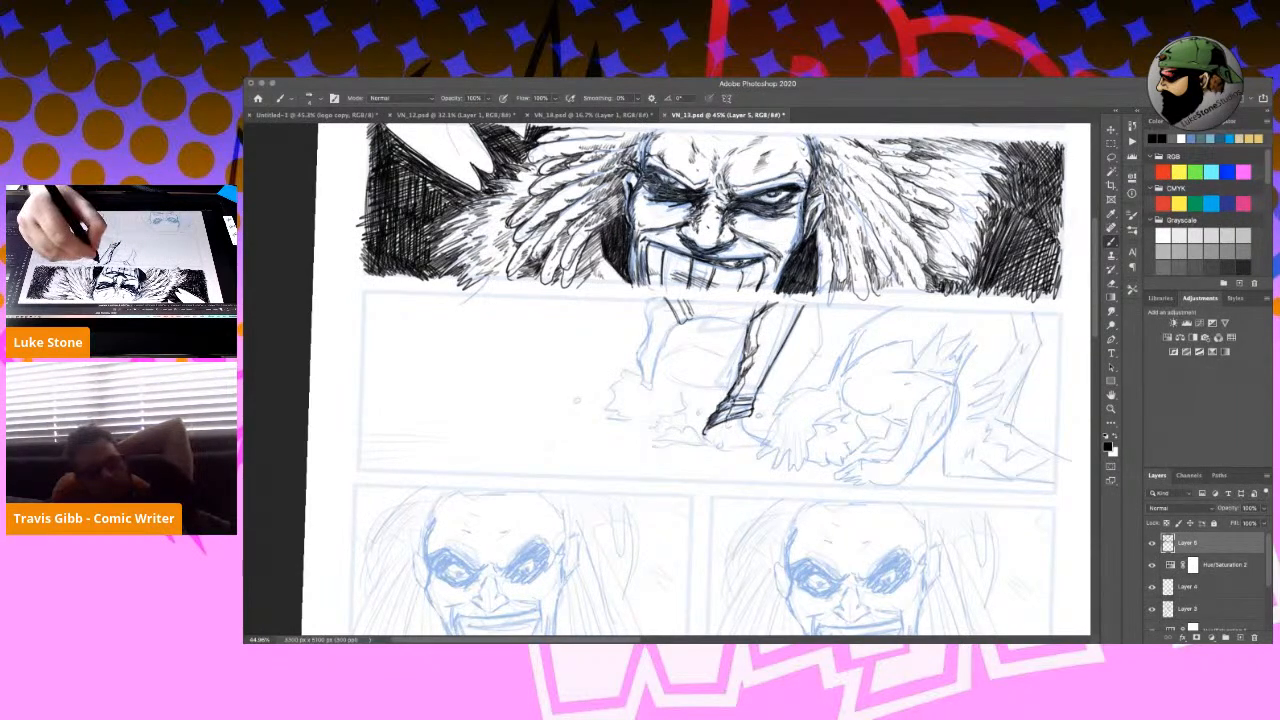
drag(797, 300, 772, 336)
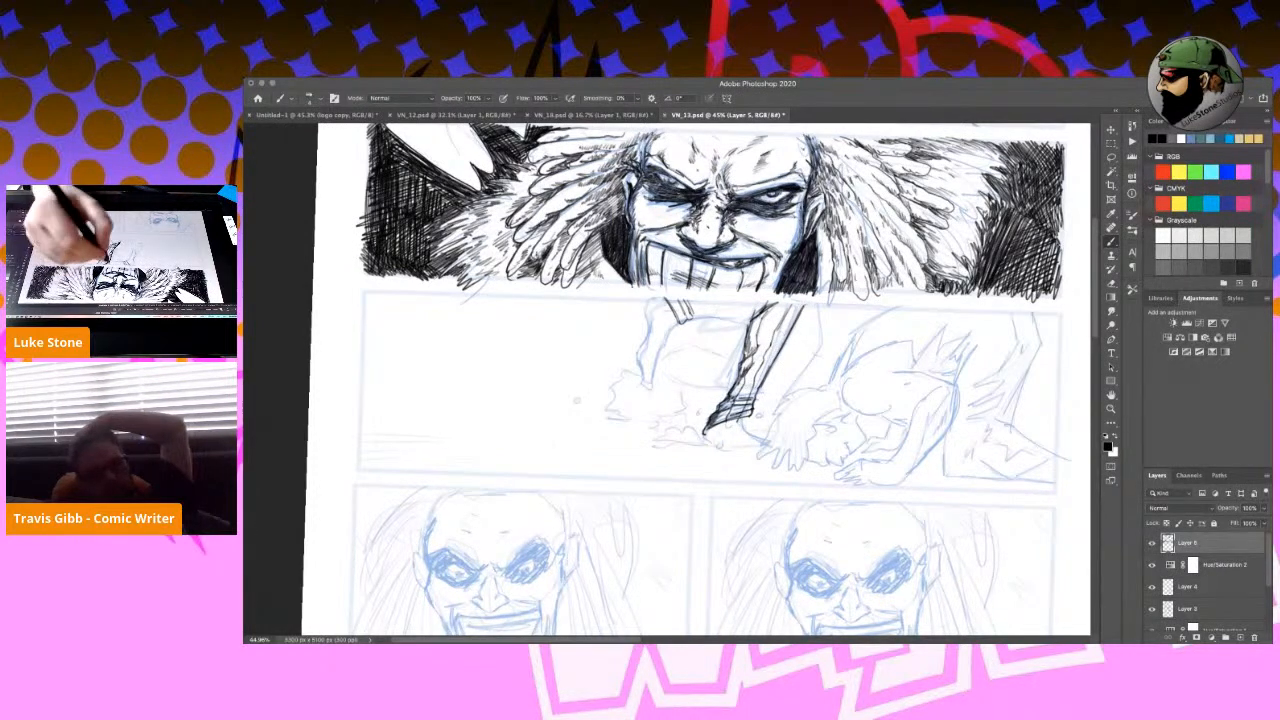
drag(748, 418, 757, 438)
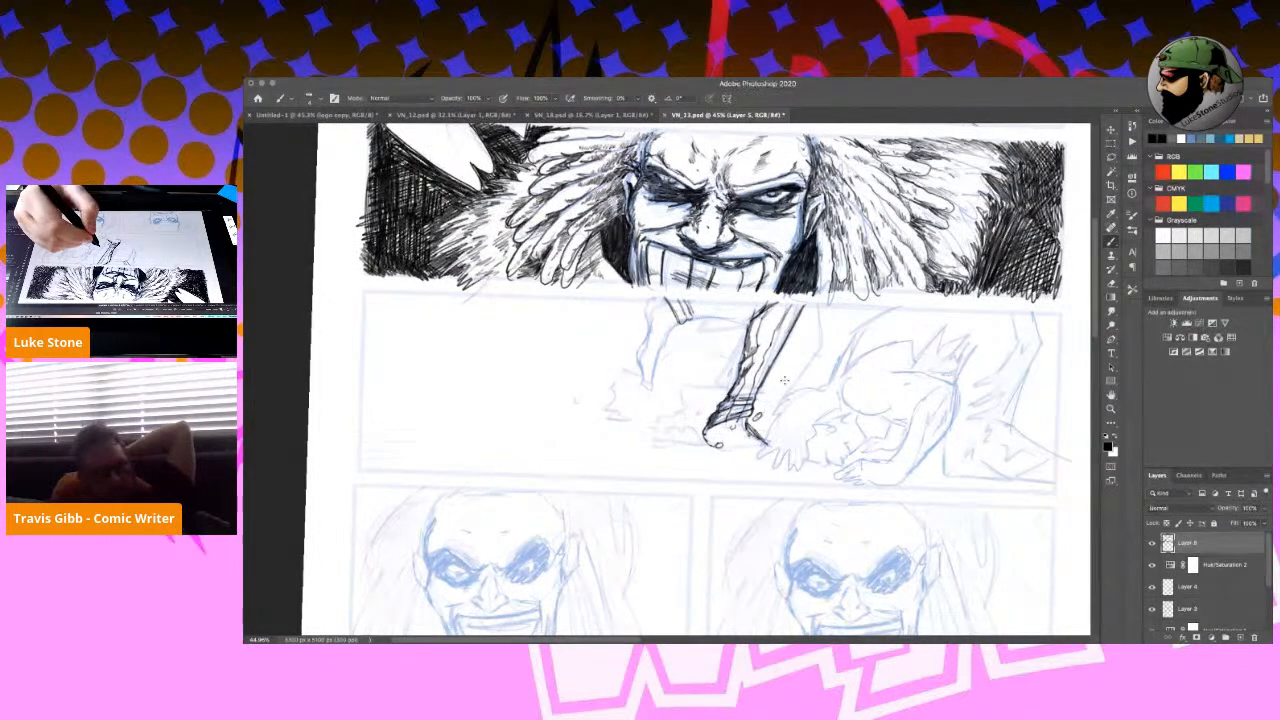
Ink the splash and debris around the planted foot and outline the standing figure's raised back foot.
key(r)
mouse_move(810, 437)
mouse_down()
mouse_move(789, 284)
mouse_move(755, 252)
mouse_up()
key(b)
mouse_move(752, 316)
mouse_down()
mouse_move(728, 382)
mouse_move(724, 364)
mouse_move(724, 414)
mouse_move(725, 384)
mouse_up()
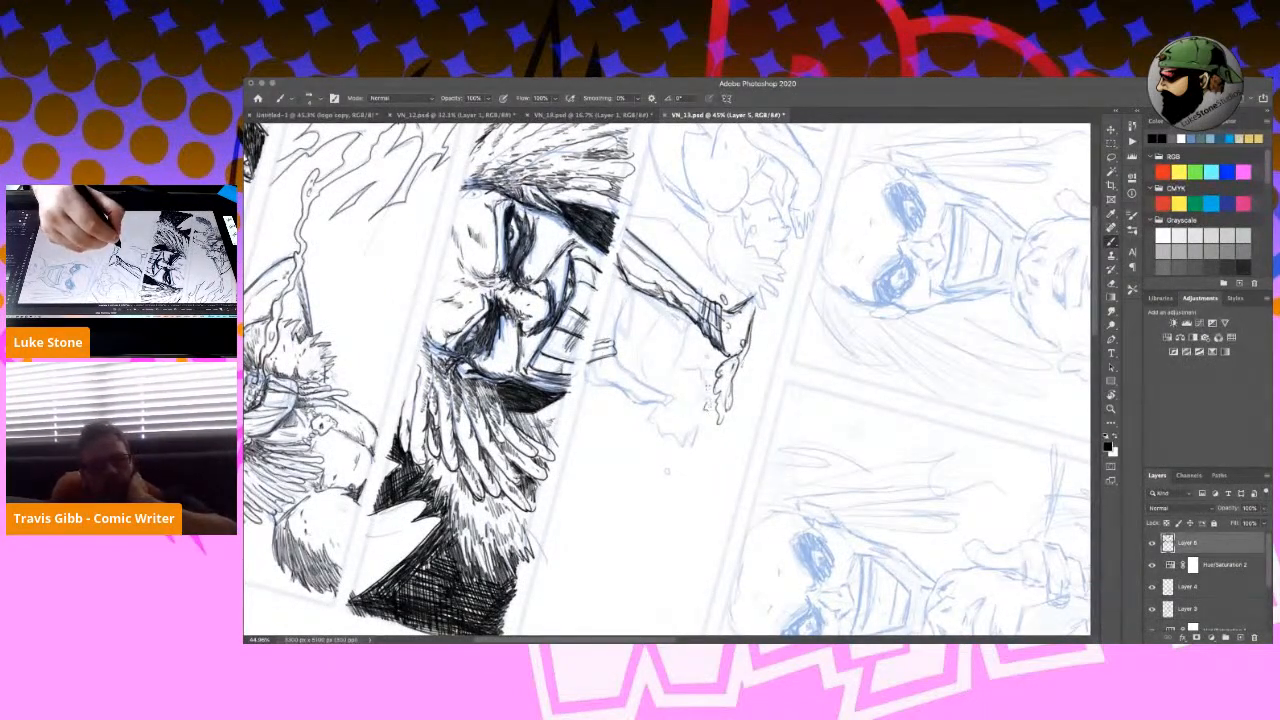
mouse_move(712, 438)
mouse_down()
mouse_move(665, 476)
mouse_move(696, 438)
mouse_move(651, 424)
mouse_move(654, 439)
mouse_move(694, 438)
mouse_up()
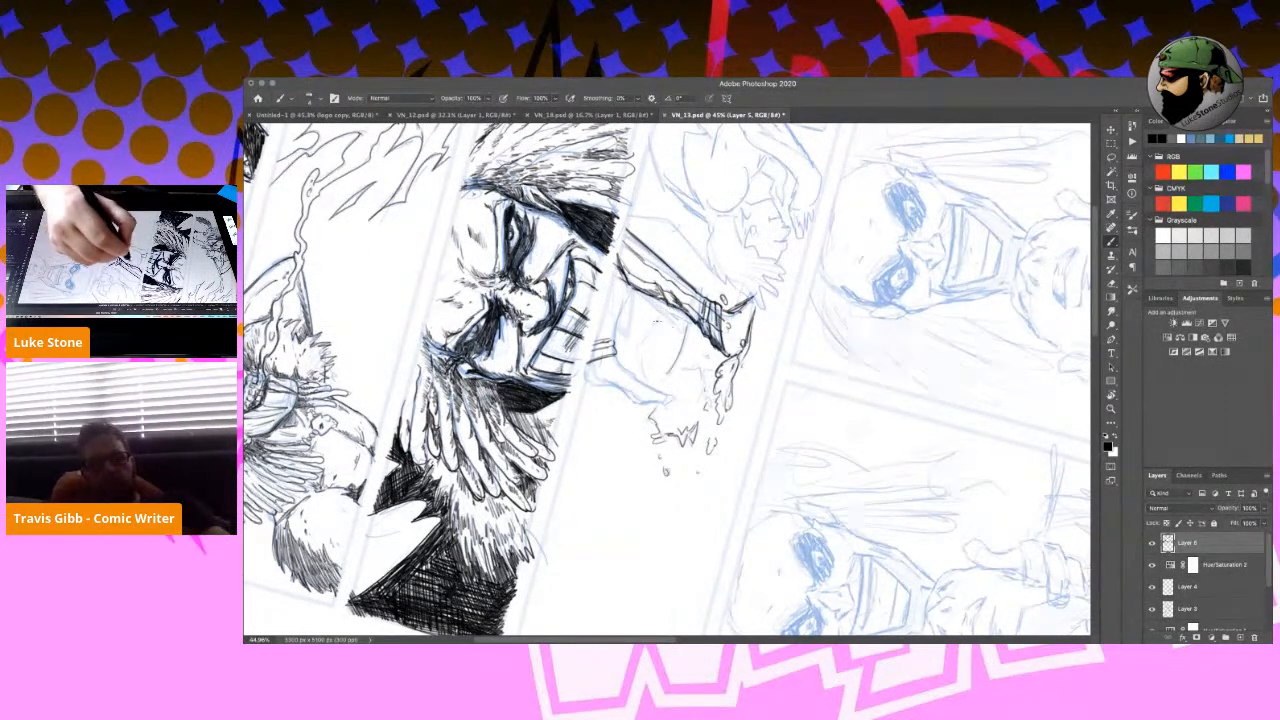
mouse_move(615, 337)
mouse_down()
mouse_move(630, 288)
mouse_move(605, 327)
mouse_up()
mouse_move(607, 309)
mouse_down()
mouse_move(601, 331)
mouse_move(624, 392)
mouse_move(669, 401)
mouse_move(660, 394)
mouse_up()
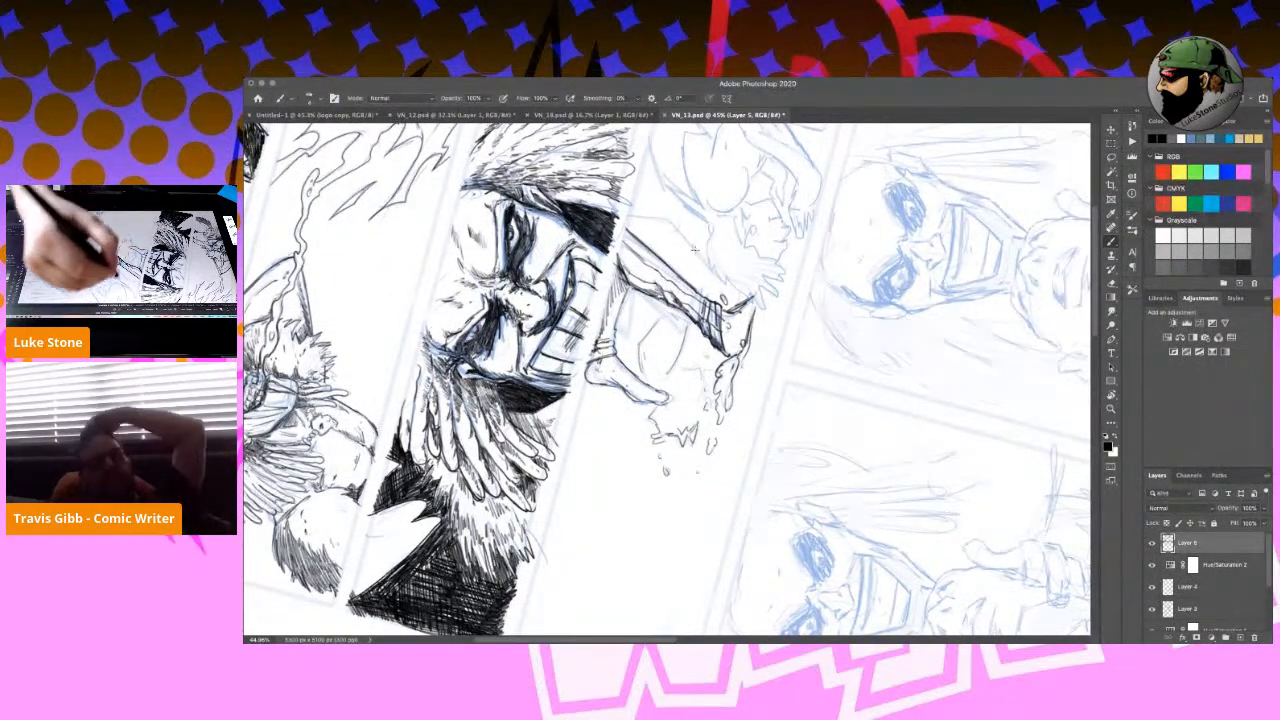
Outline the crouching figure's back and raised hip beside the standing leg, and start the top of the hair.
key(r)
drag(628, 384, 875, 442)
key(b)
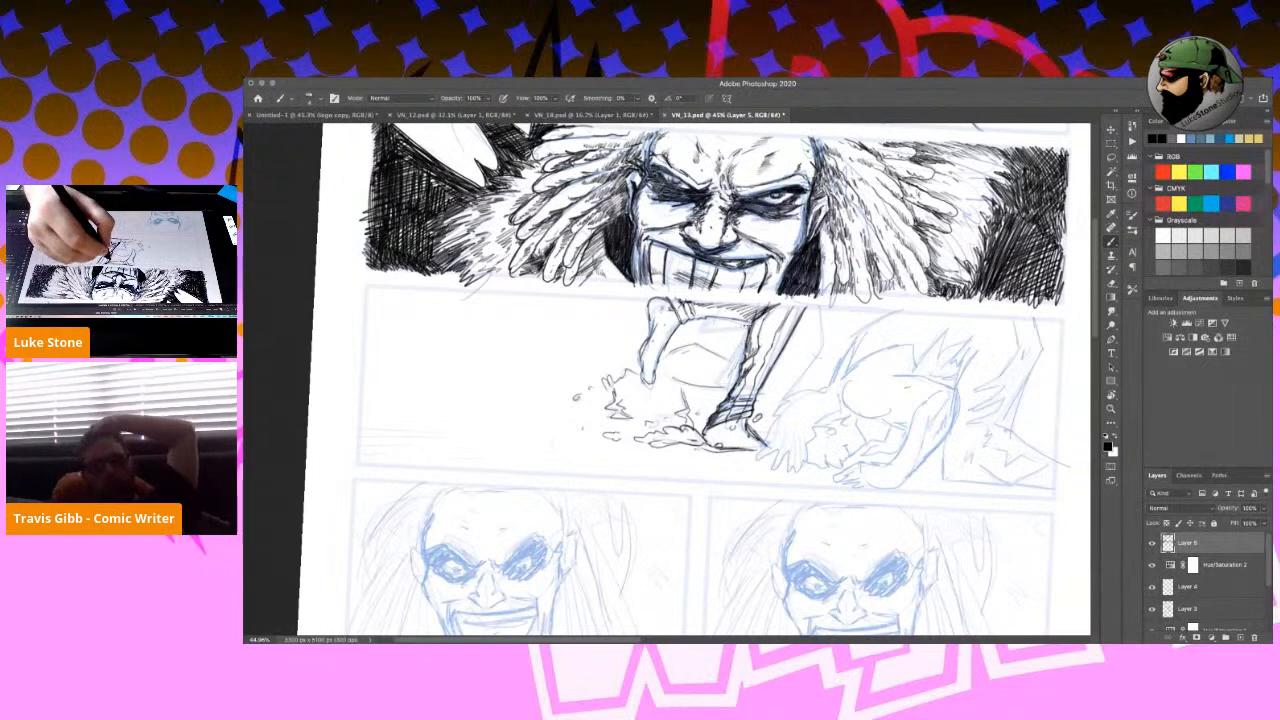
drag(766, 390, 793, 389)
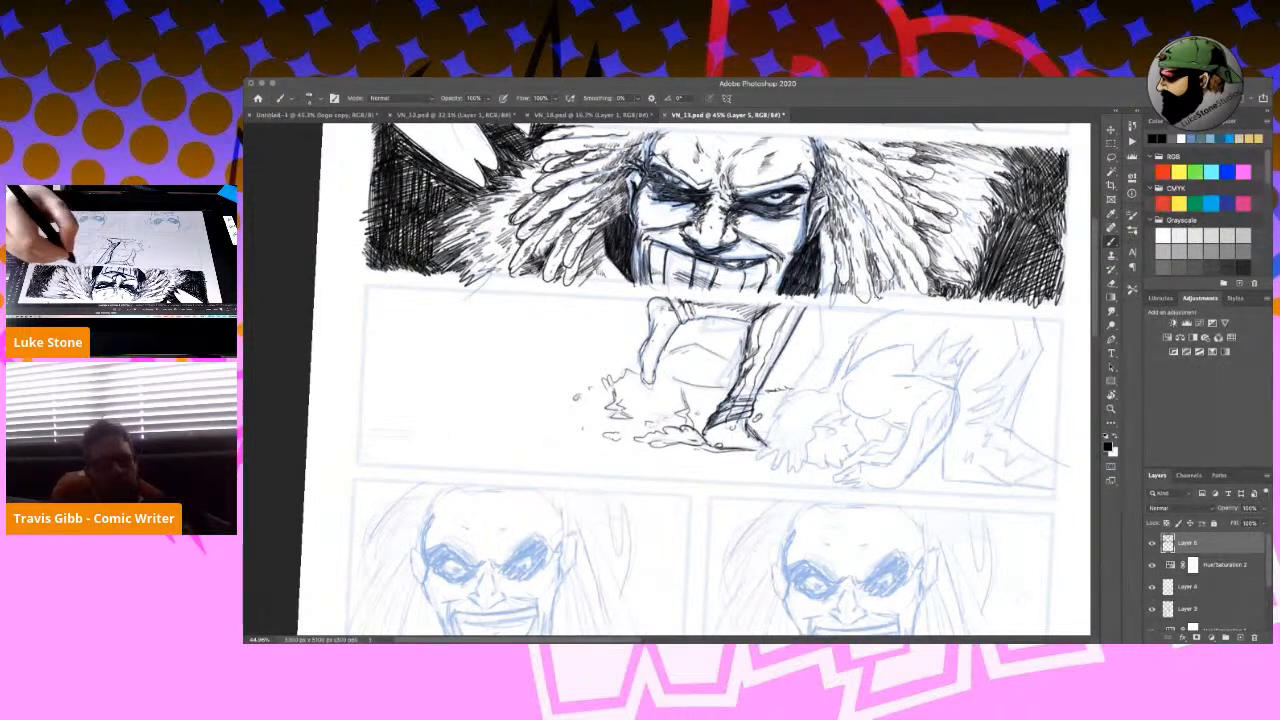
mouse_move(857, 336)
mouse_down()
mouse_move(836, 378)
mouse_move(860, 333)
mouse_move(896, 312)
mouse_up()
mouse_move(854, 362)
mouse_down()
mouse_move(845, 395)
mouse_move(845, 378)
mouse_move(842, 394)
mouse_move(916, 340)
mouse_up()
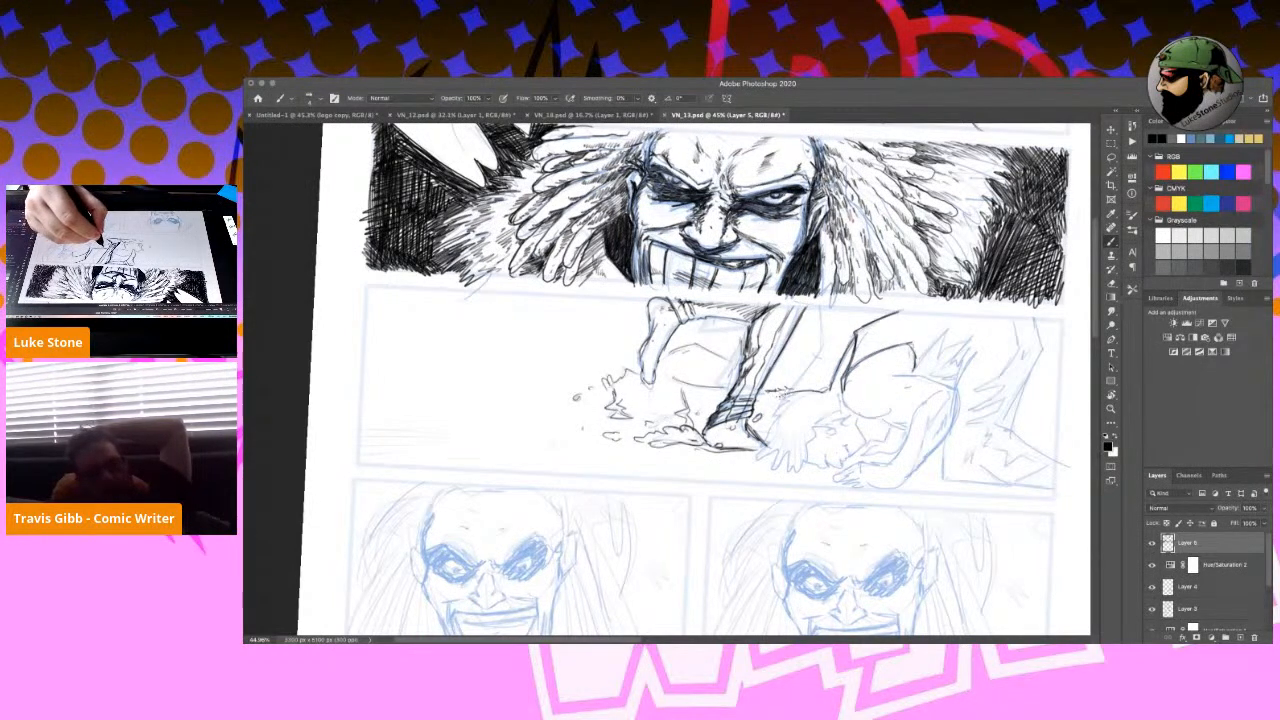
Ink the crouching figure's spiky hair and lowered face, adding dark shading around the head and neck.
mouse_move(777, 418)
mouse_down()
mouse_move(765, 444)
mouse_move(788, 474)
mouse_move(821, 424)
mouse_move(841, 425)
mouse_up()
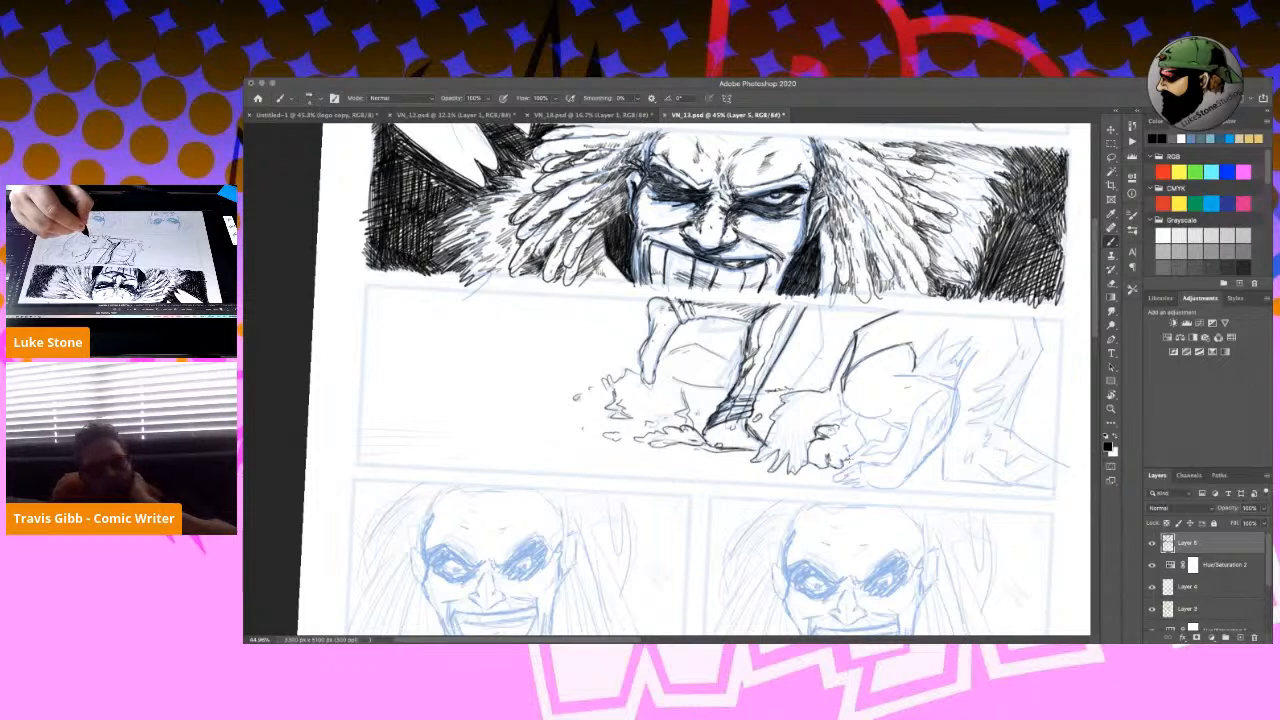
mouse_move(866, 440)
mouse_down()
mouse_move(854, 416)
mouse_move(849, 453)
mouse_up()
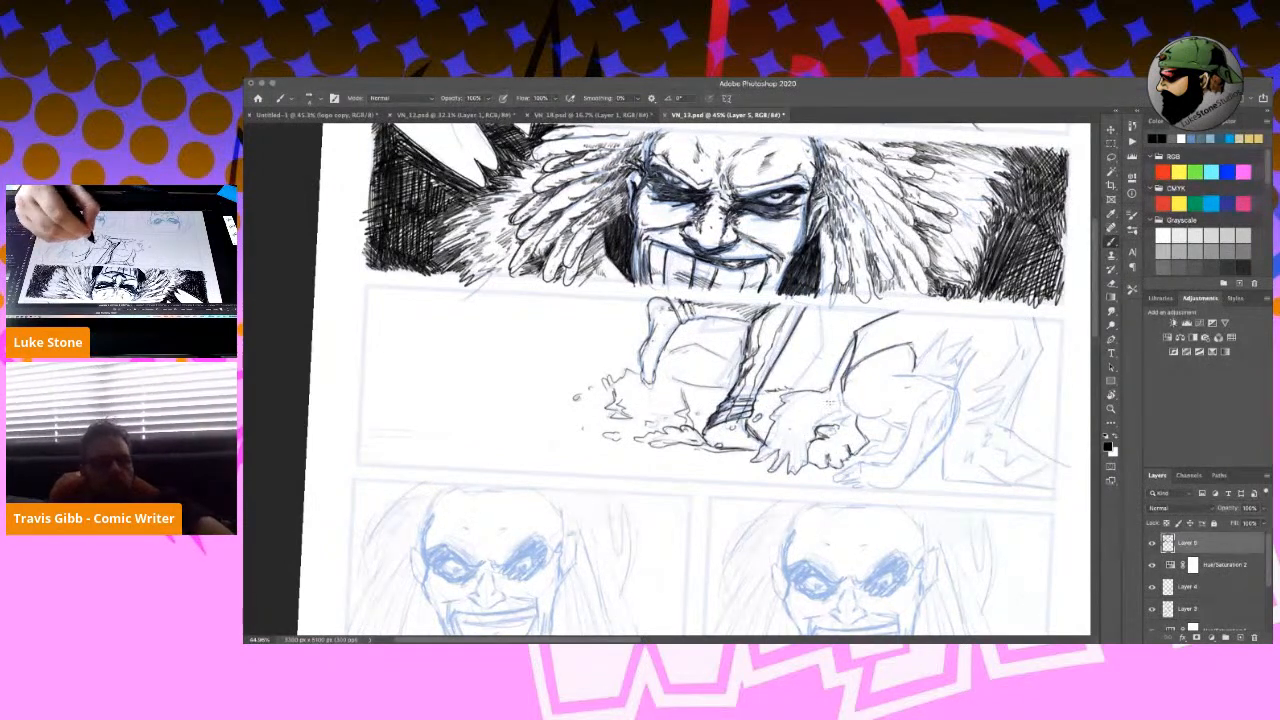
drag(836, 390, 848, 412)
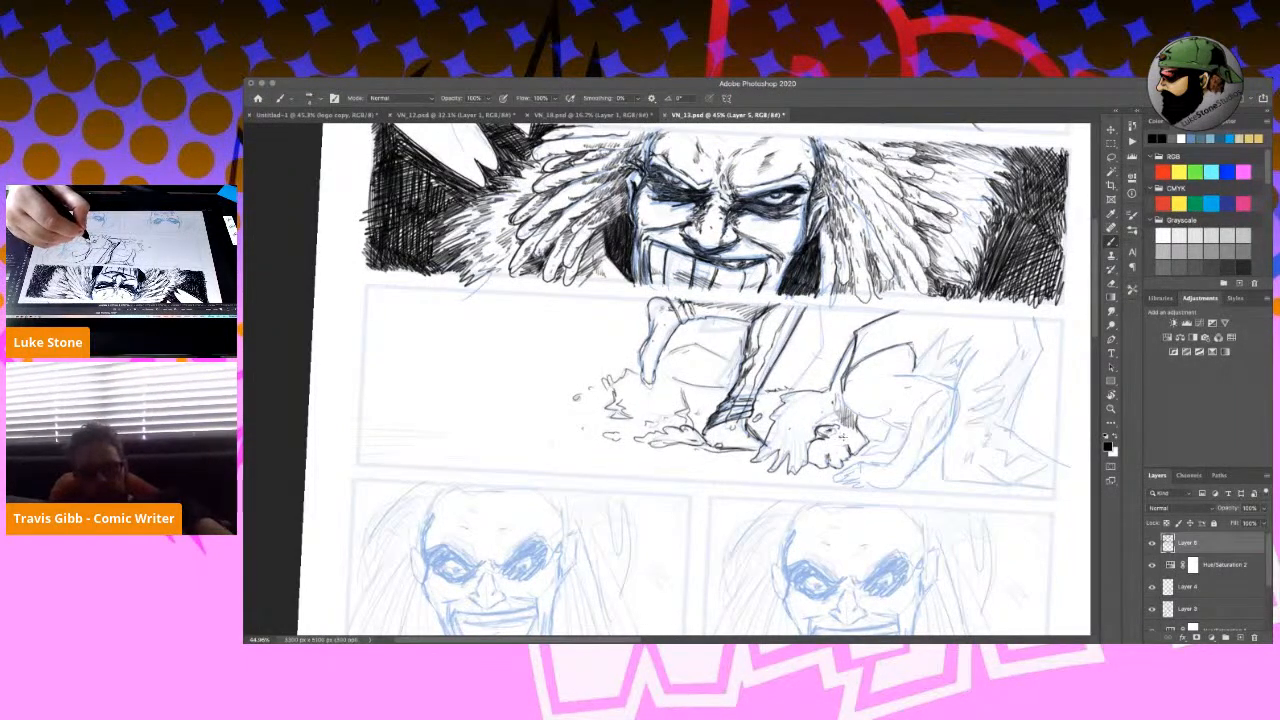
mouse_move(857, 443)
mouse_down()
mouse_move(843, 436)
mouse_move(834, 463)
mouse_move(815, 464)
mouse_move(838, 468)
mouse_move(820, 460)
mouse_move(868, 443)
mouse_move(854, 455)
mouse_move(858, 430)
mouse_up()
mouse_move(850, 422)
mouse_down()
mouse_move(860, 428)
mouse_move(850, 424)
mouse_up()
drag(852, 418, 860, 432)
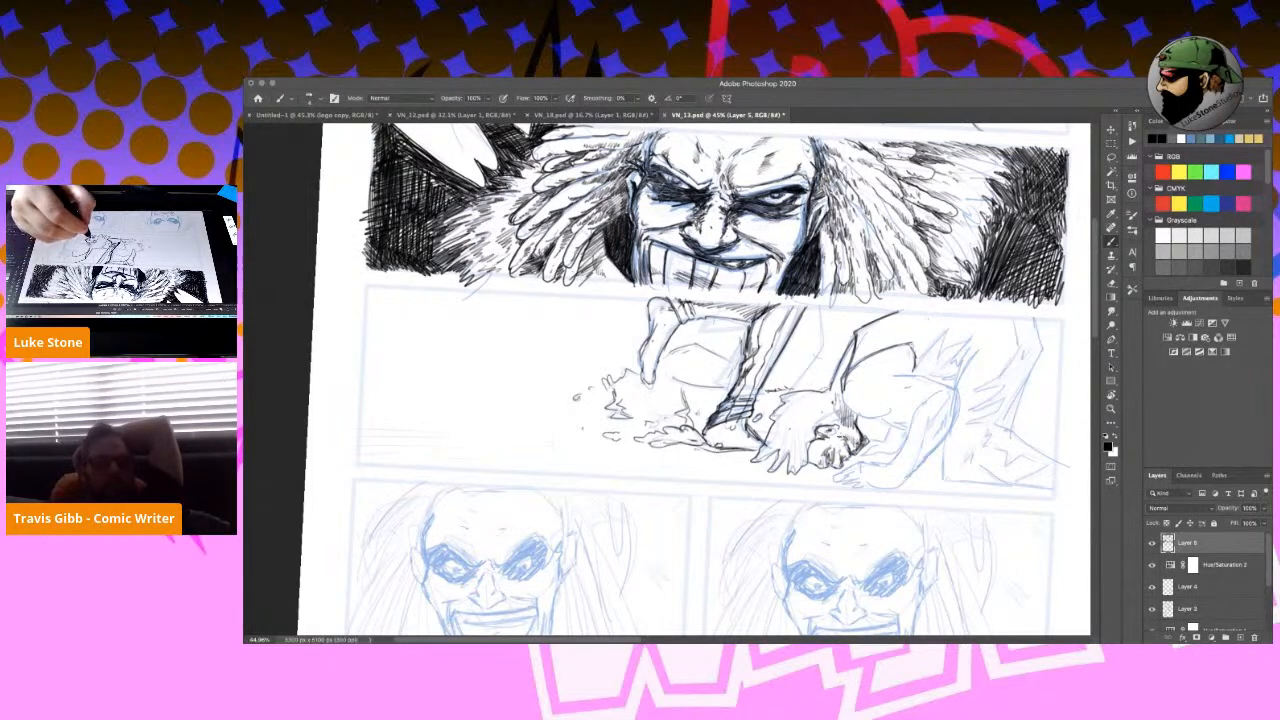
Outline the crouching figure's shoulder and bent arm, and hatch shadow along the arm's outer edge.
mouse_move(845, 384)
mouse_down()
mouse_move(875, 418)
mouse_move(922, 412)
mouse_up()
mouse_move(890, 370)
mouse_down()
mouse_move(934, 378)
mouse_move(917, 387)
mouse_up()
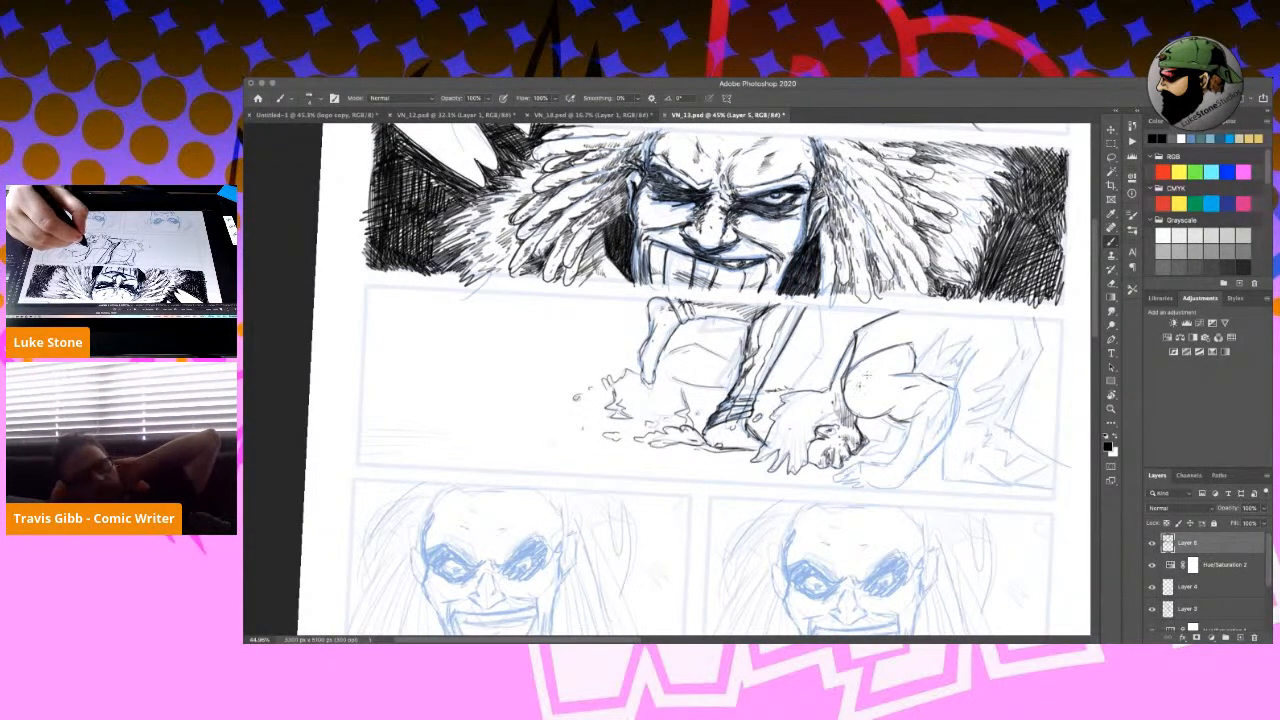
drag(936, 392, 892, 462)
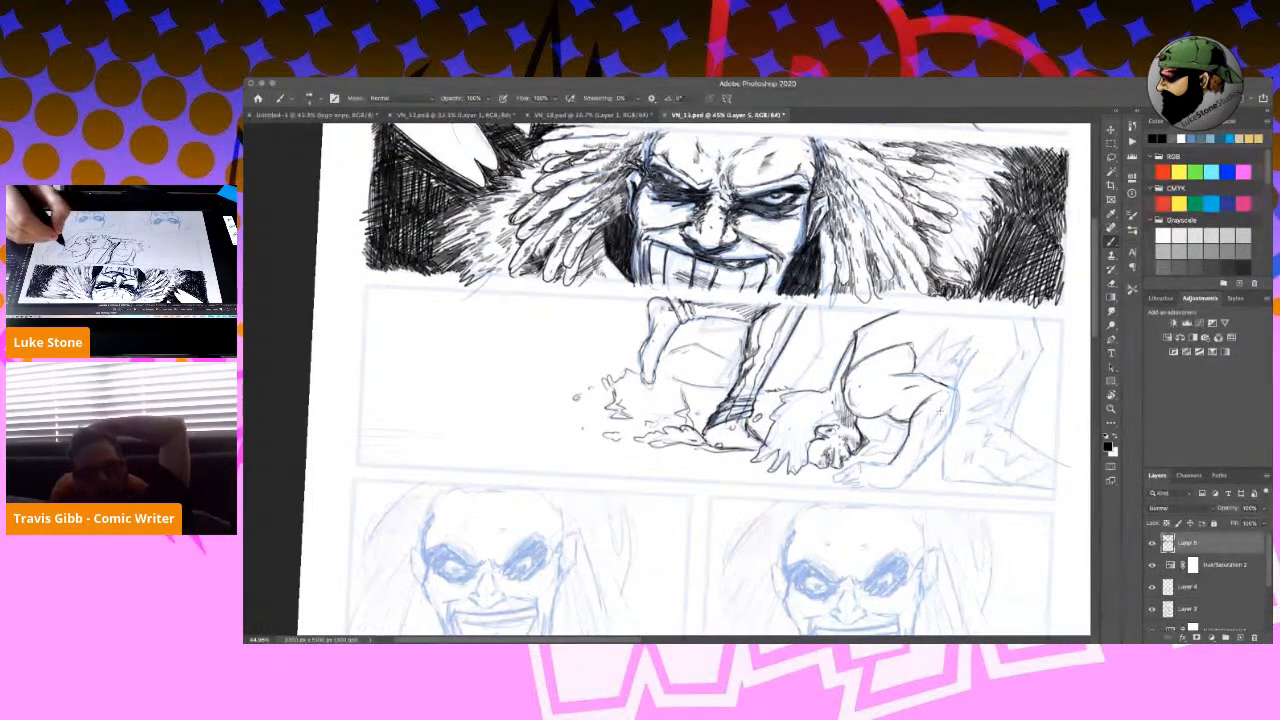
mouse_move(946, 380)
mouse_down()
mouse_move(960, 400)
mouse_move(942, 446)
mouse_move(906, 480)
mouse_up()
drag(955, 396, 920, 452)
mouse_move(926, 444)
mouse_down()
mouse_move(906, 472)
mouse_move(914, 464)
mouse_up()
mouse_move(938, 418)
mouse_down()
mouse_move(922, 456)
mouse_move(938, 446)
mouse_up()
drag(960, 392, 950, 424)
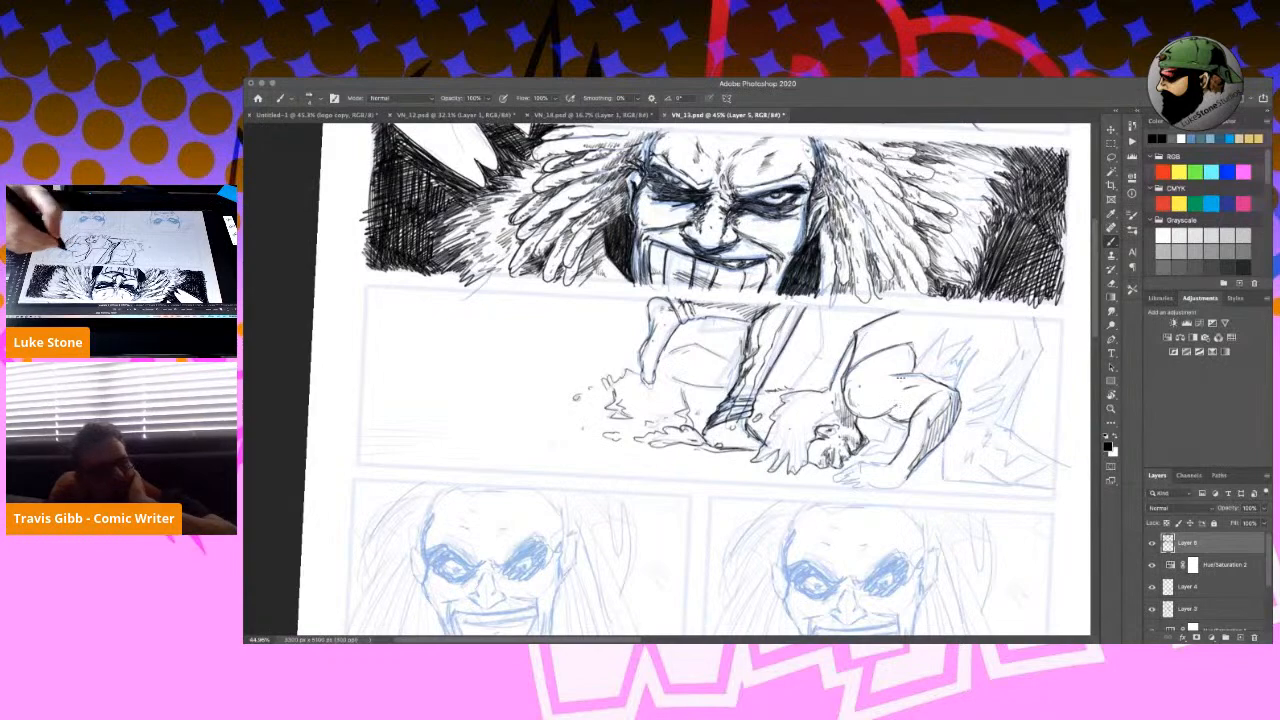
Ink the crouching figure's forearm, hand and fingers resting on the ground.
key(r)
mouse_move(868, 492)
mouse_down()
mouse_move(893, 421)
mouse_move(890, 316)
mouse_move(852, 307)
mouse_move(854, 320)
mouse_move(909, 285)
mouse_up()
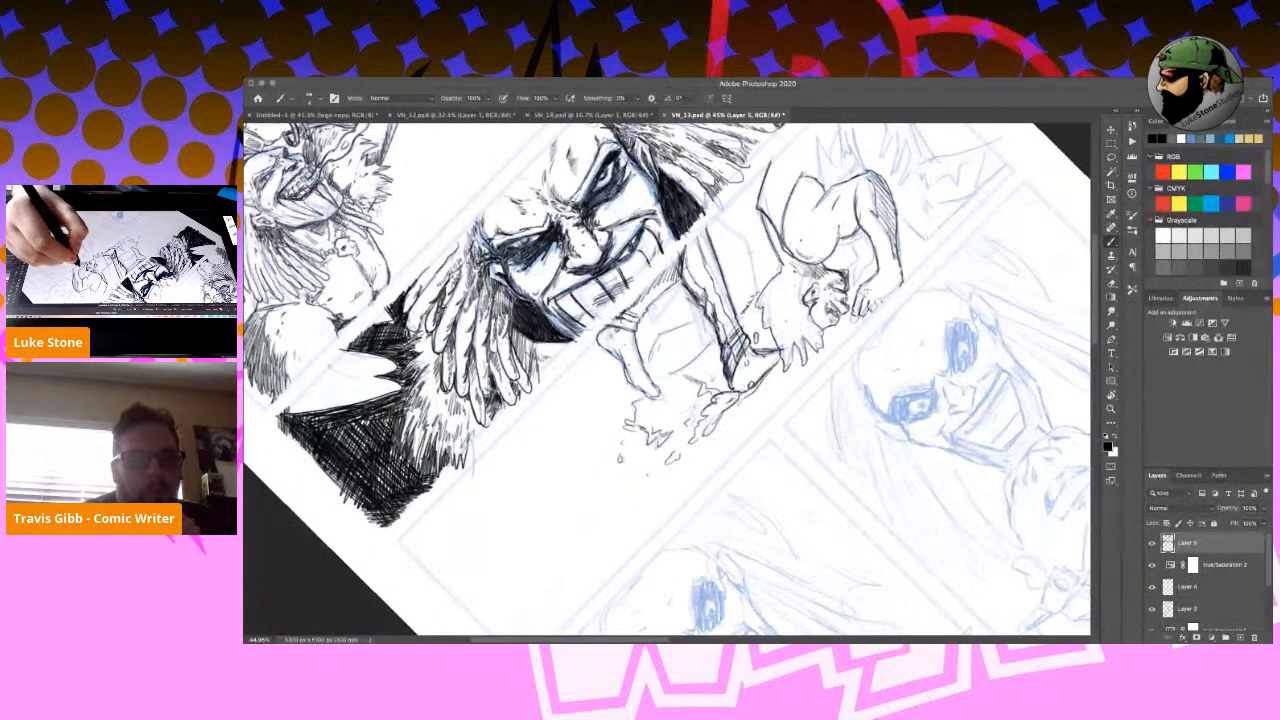
drag(852, 238, 857, 254)
drag(851, 244, 864, 285)
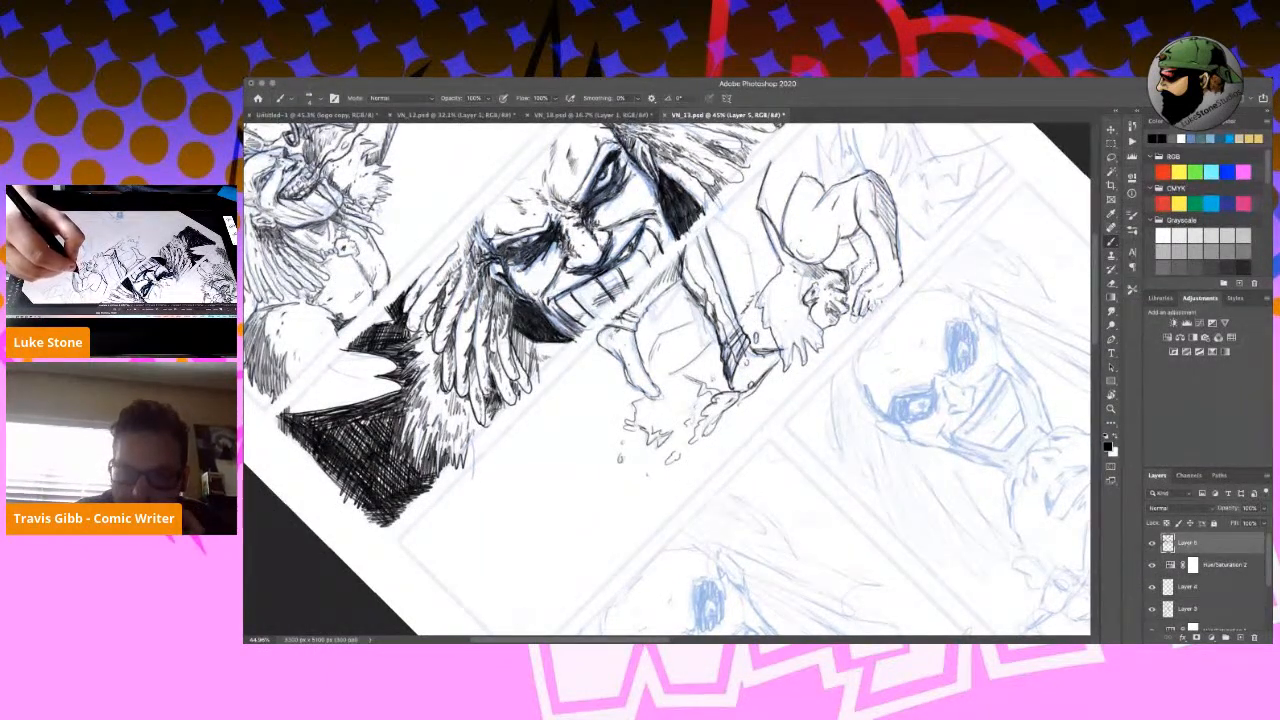
mouse_move(864, 239)
mouse_down()
mouse_move(870, 251)
mouse_move(863, 242)
mouse_up()
drag(848, 230, 863, 243)
drag(854, 233, 901, 281)
Thicken the crouching figure's hair with extra strands and add shading strokes to the standing figure's leg.
mouse_move(788, 289)
mouse_down()
mouse_move(812, 327)
mouse_move(800, 339)
mouse_up()
drag(788, 334, 791, 347)
drag(785, 331, 802, 347)
mouse_move(793, 328)
mouse_down()
mouse_move(801, 337)
mouse_move(793, 305)
mouse_up()
key(r)
mouse_move(972, 288)
mouse_down()
mouse_move(960, 506)
mouse_move(929, 562)
mouse_up()
drag(764, 440, 778, 450)
drag(791, 421, 797, 431)
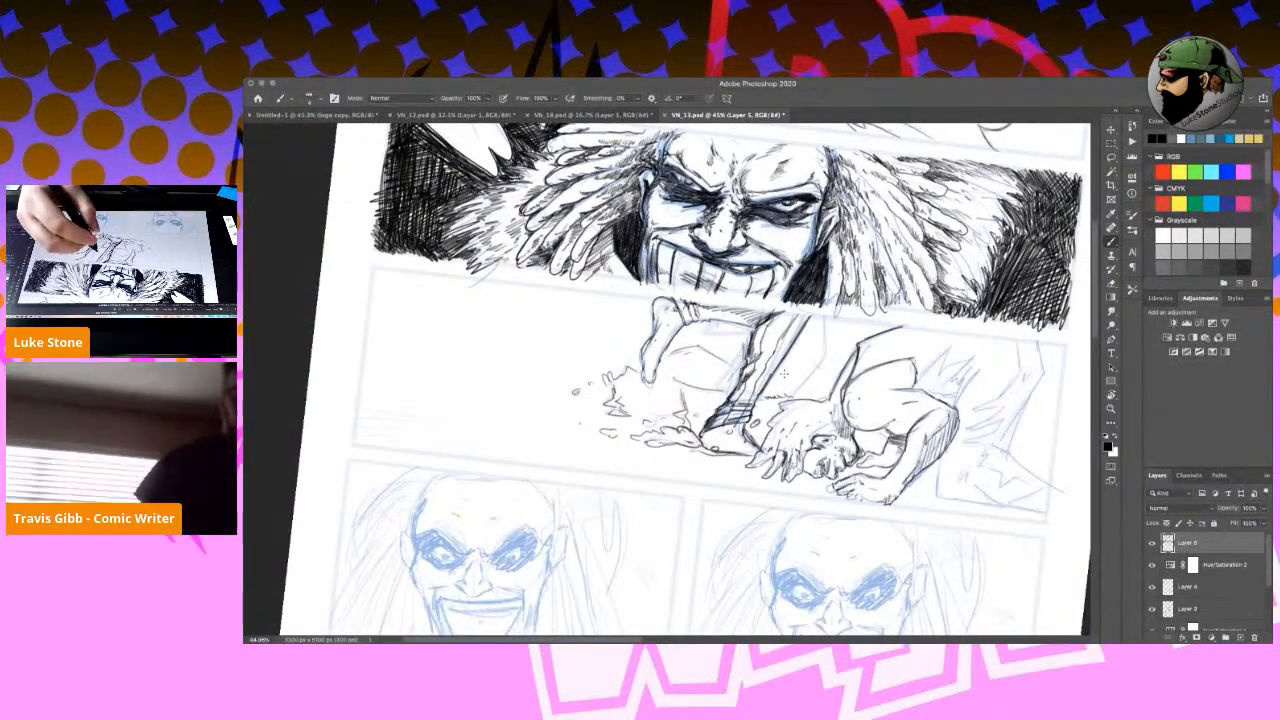
drag(776, 341, 762, 372)
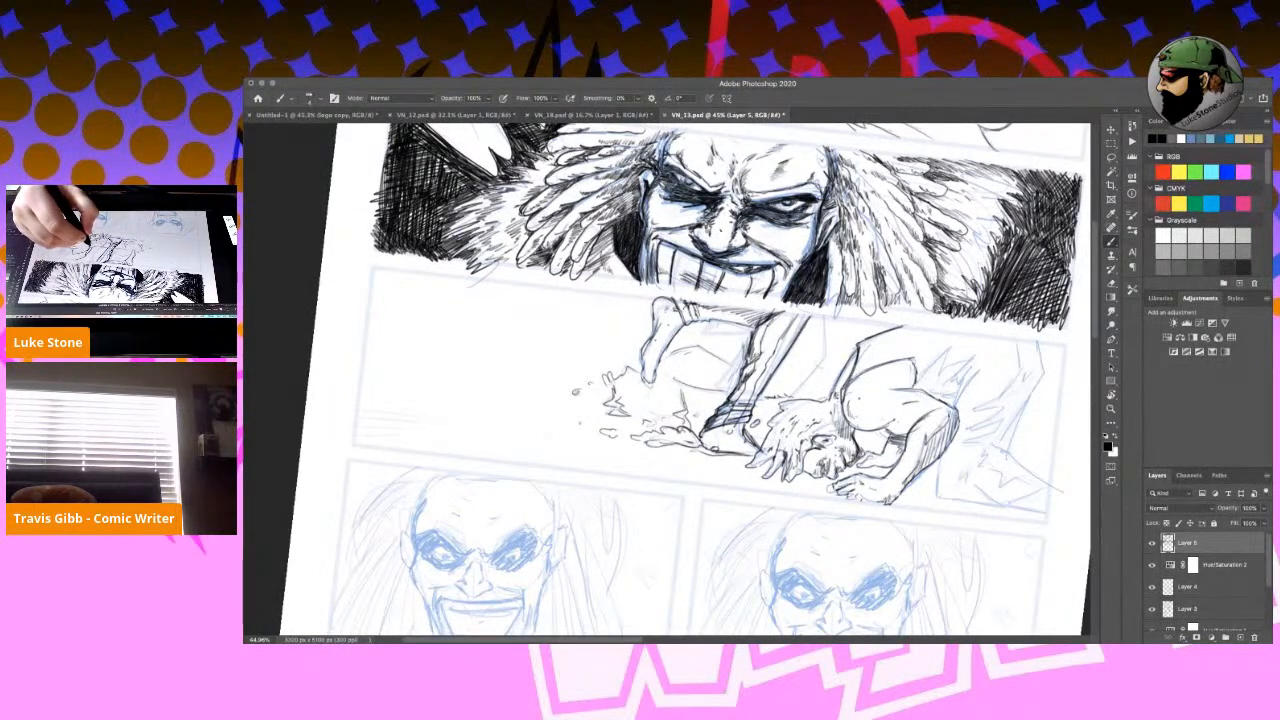
mouse_move(843, 395)
mouse_down()
mouse_move(855, 446)
mouse_move(814, 470)
mouse_move(750, 468)
mouse_up()
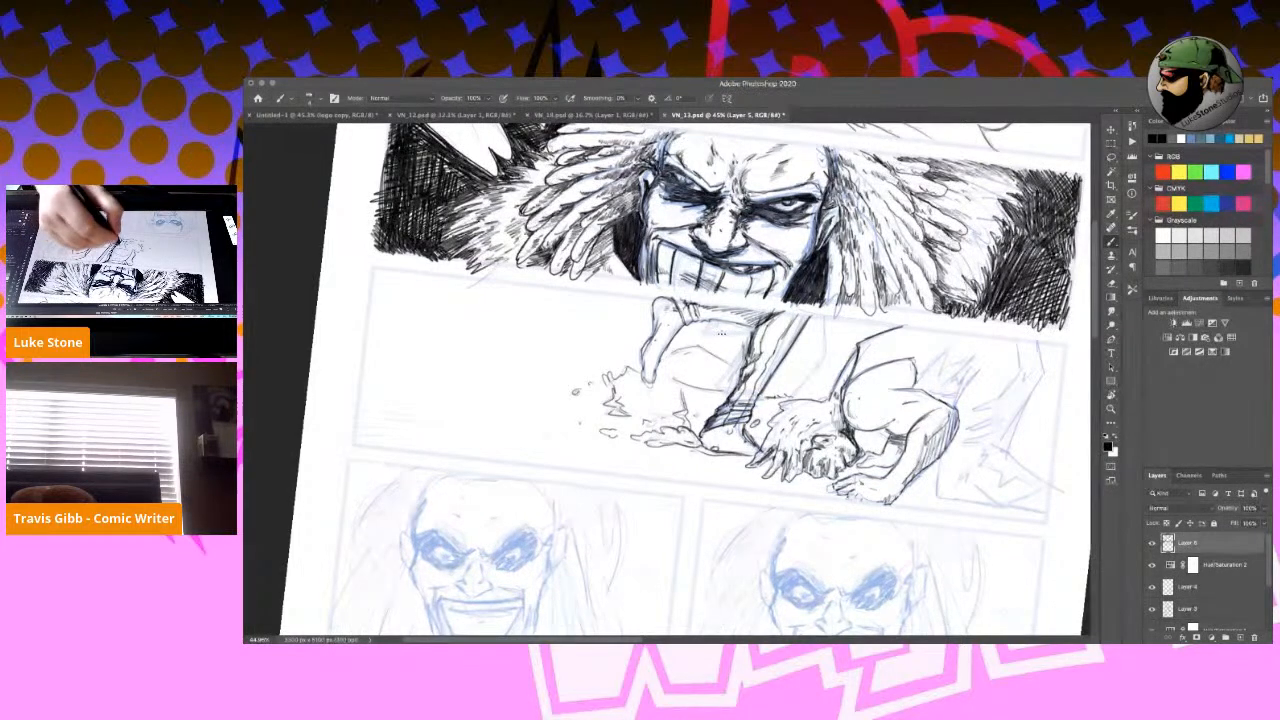
Ink scattered pebbles and a broken ground line trailing behind the standing figure in the crouching-figure panel.
mouse_move(438, 386)
mouse_down()
mouse_move(468, 393)
mouse_move(503, 490)
mouse_move(610, 565)
mouse_up()
key(r)
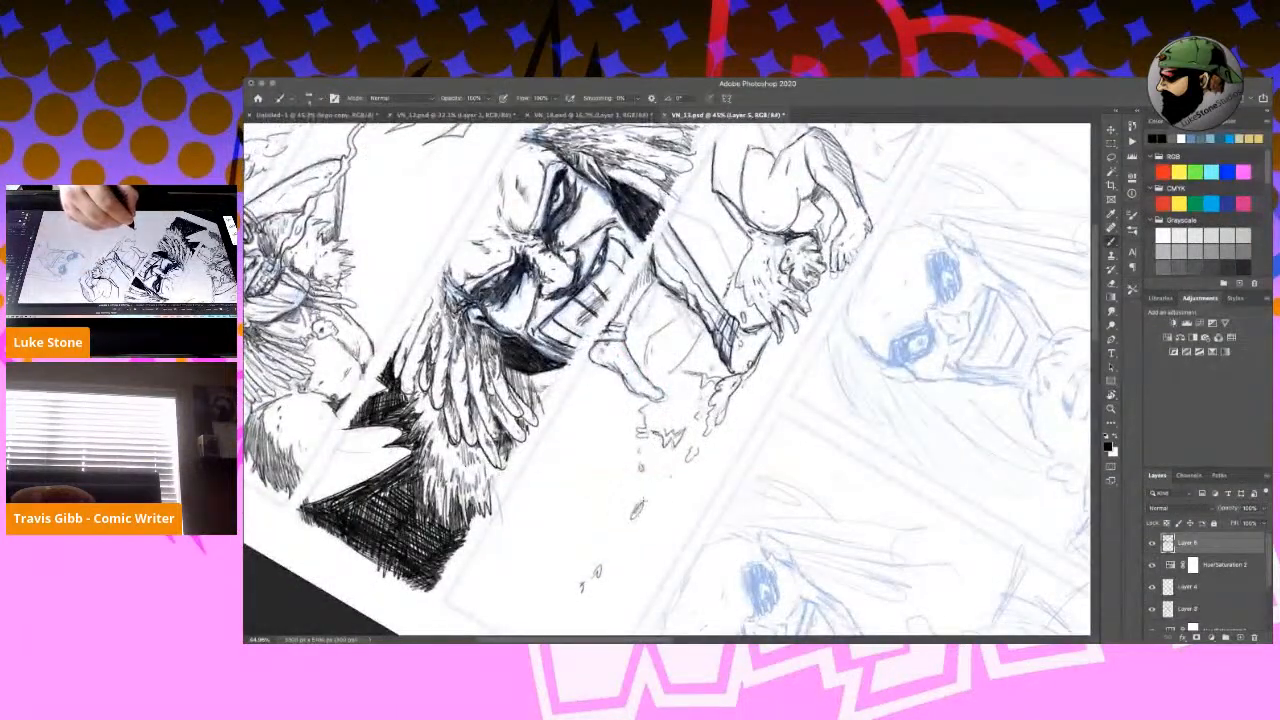
drag(636, 504, 650, 530)
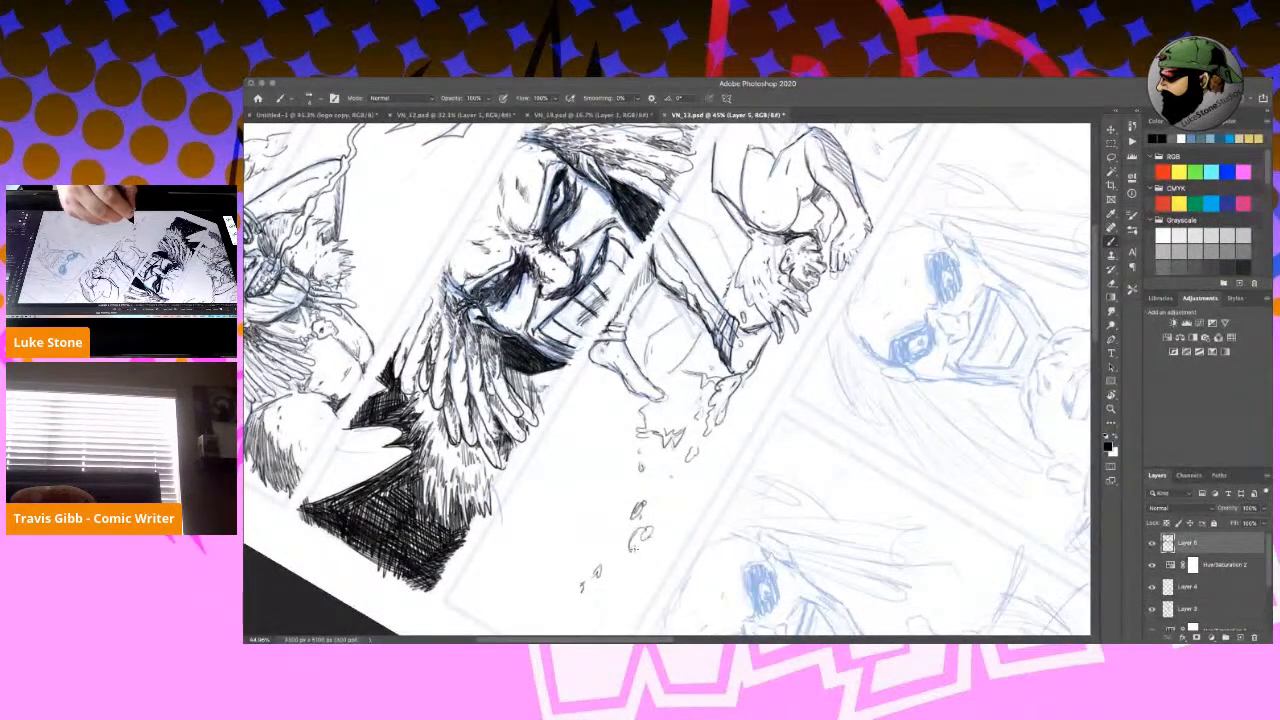
drag(666, 504, 672, 516)
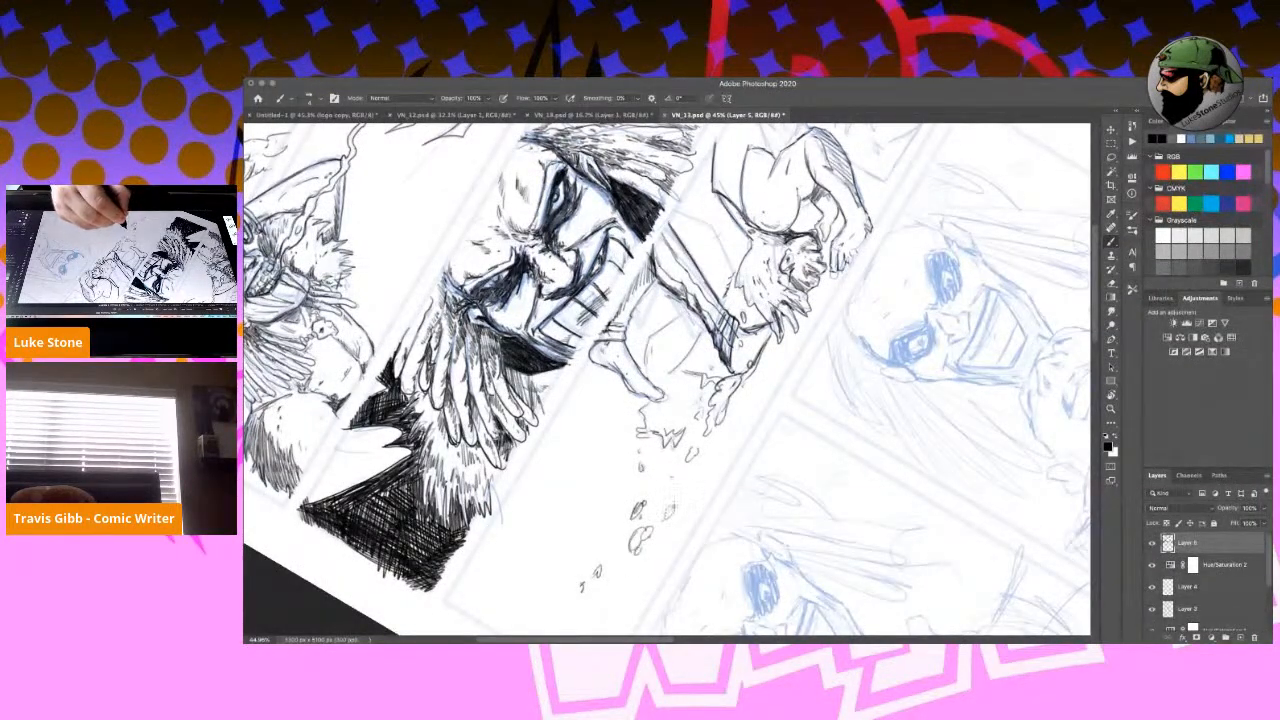
drag(626, 590, 636, 578)
drag(630, 490, 572, 621)
drag(641, 530, 596, 576)
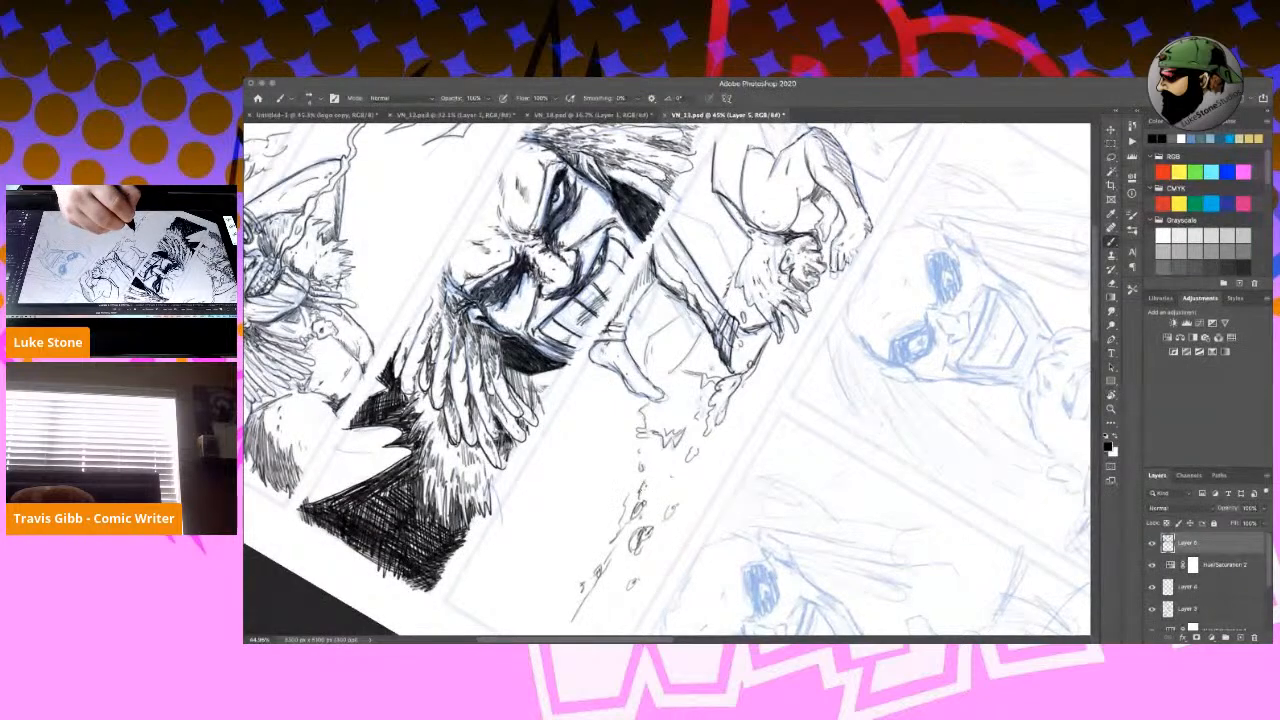
Add jagged crack lines around the standing figure's raised foot and across the empty background to the panel's corner.
drag(616, 430, 592, 380)
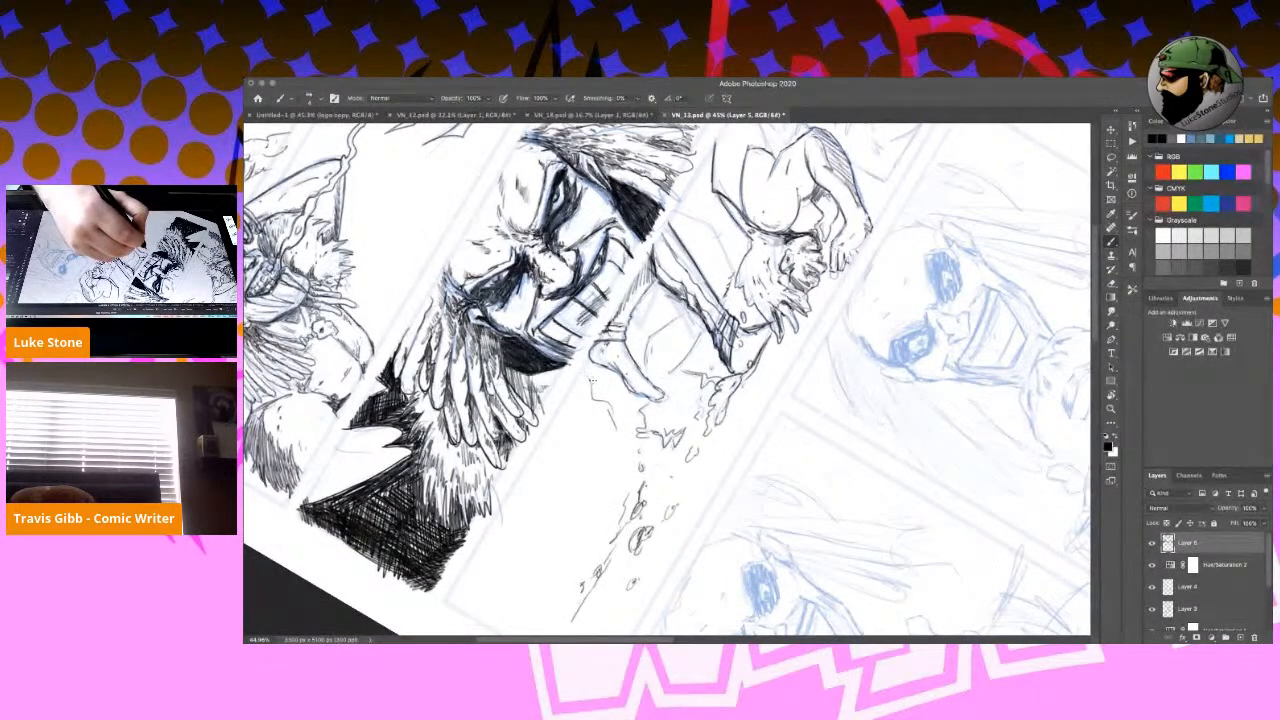
mouse_move(572, 482)
mouse_down()
mouse_move(580, 500)
mouse_move(582, 479)
mouse_up()
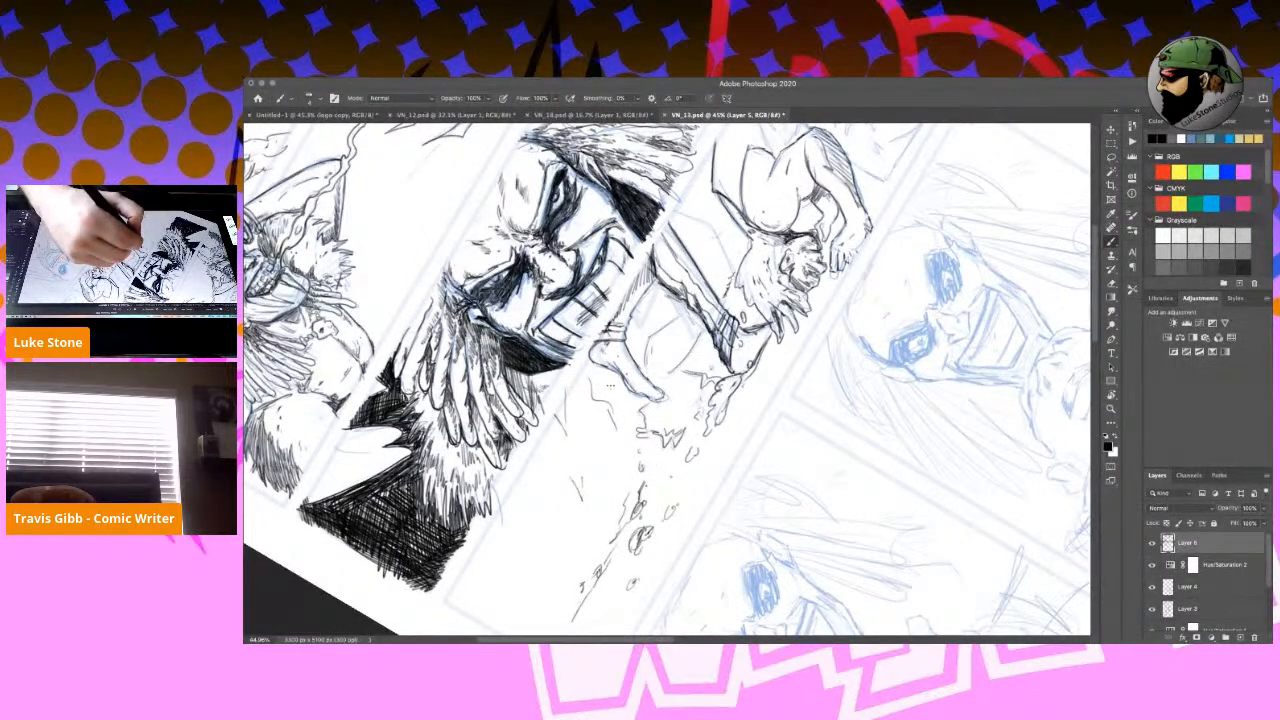
mouse_move(606, 366)
mouse_down()
mouse_move(632, 422)
mouse_move(630, 410)
mouse_up()
drag(635, 312, 653, 352)
drag(488, 618, 535, 597)
Extend the corner crack and outline a row of small rocks along the ground toward the panel's outer edge.
key(r)
mouse_move(880, 332)
mouse_down()
mouse_move(884, 353)
mouse_move(742, 592)
mouse_up()
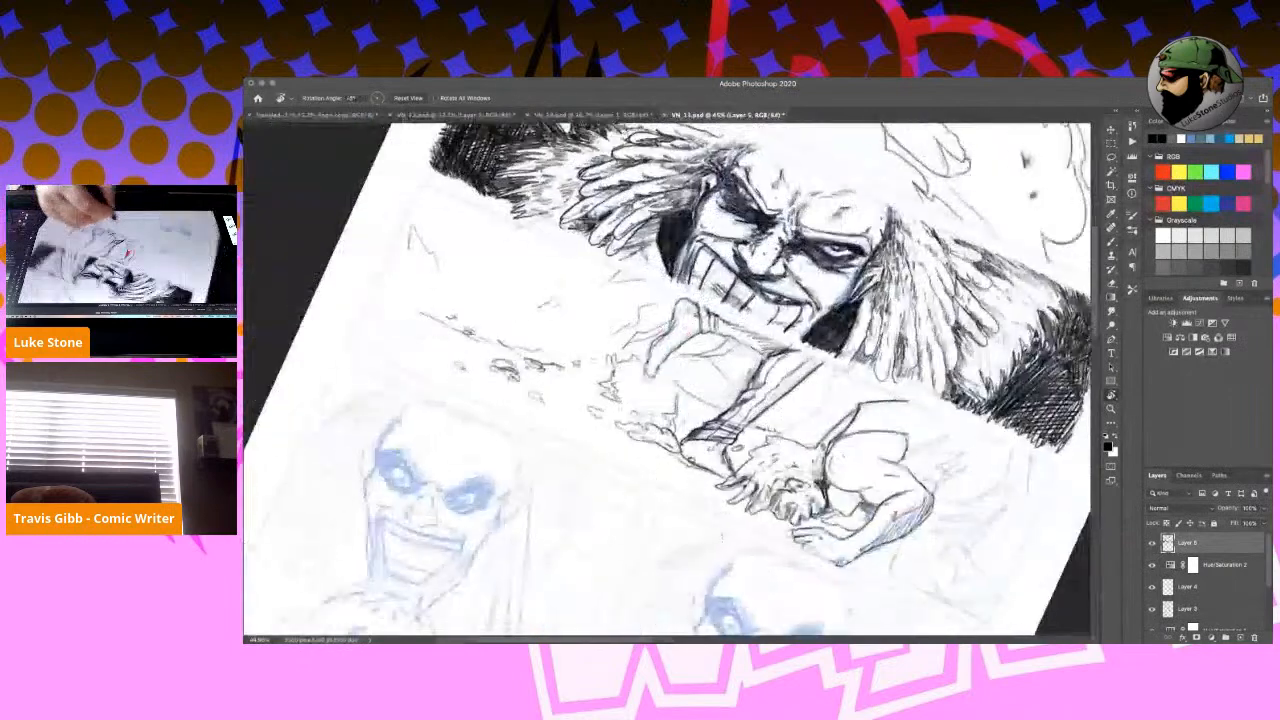
key(b)
drag(414, 184, 409, 232)
drag(396, 284, 414, 322)
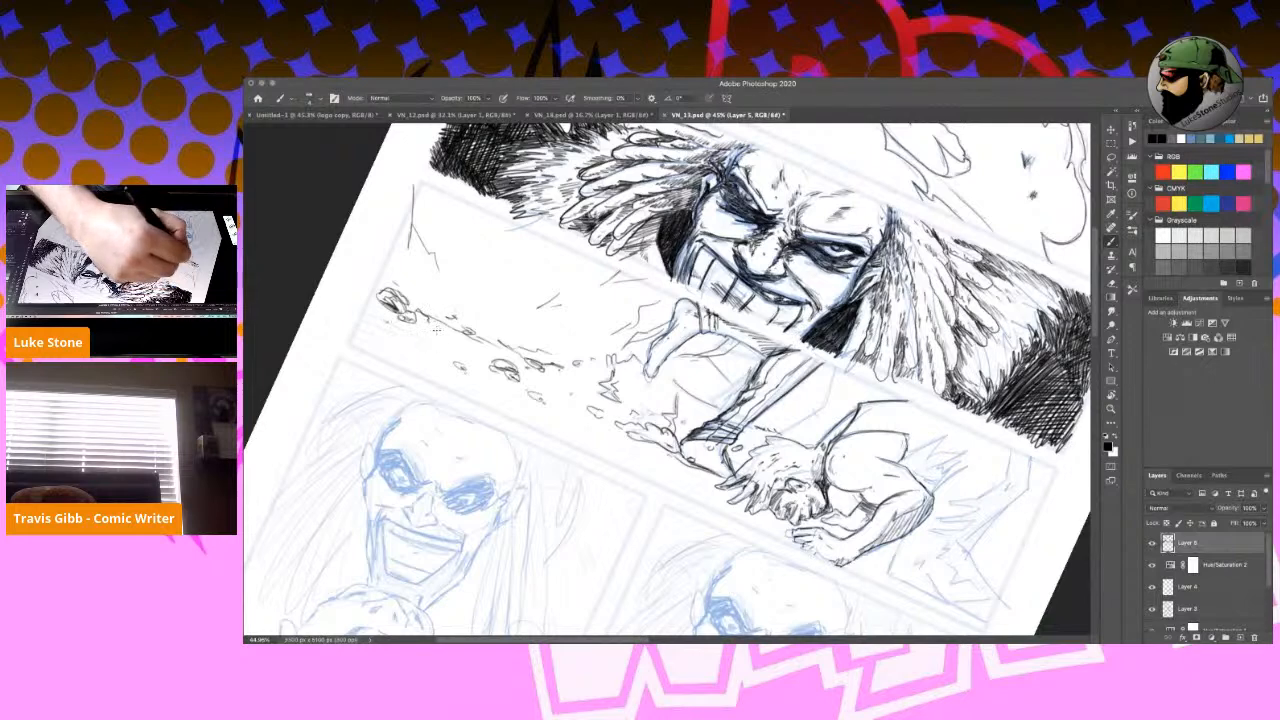
drag(424, 322, 498, 354)
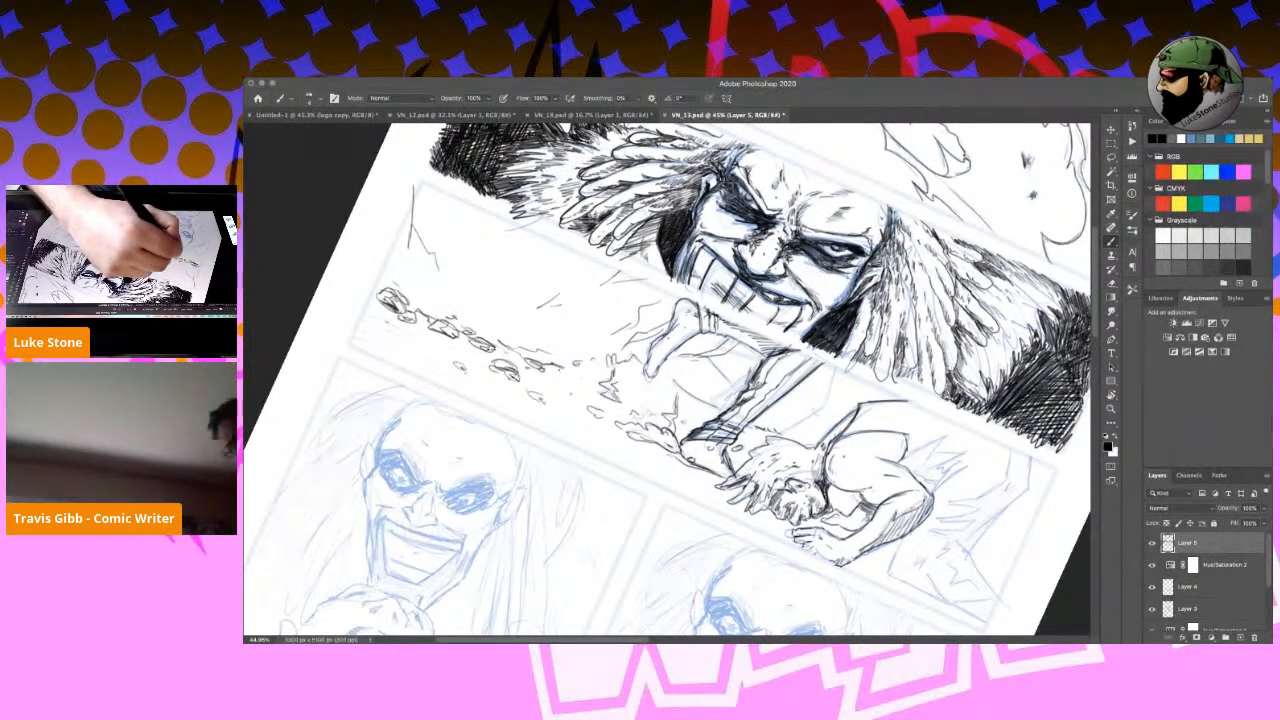
mouse_move(404, 334)
mouse_down()
mouse_move(392, 348)
mouse_move(413, 348)
mouse_up()
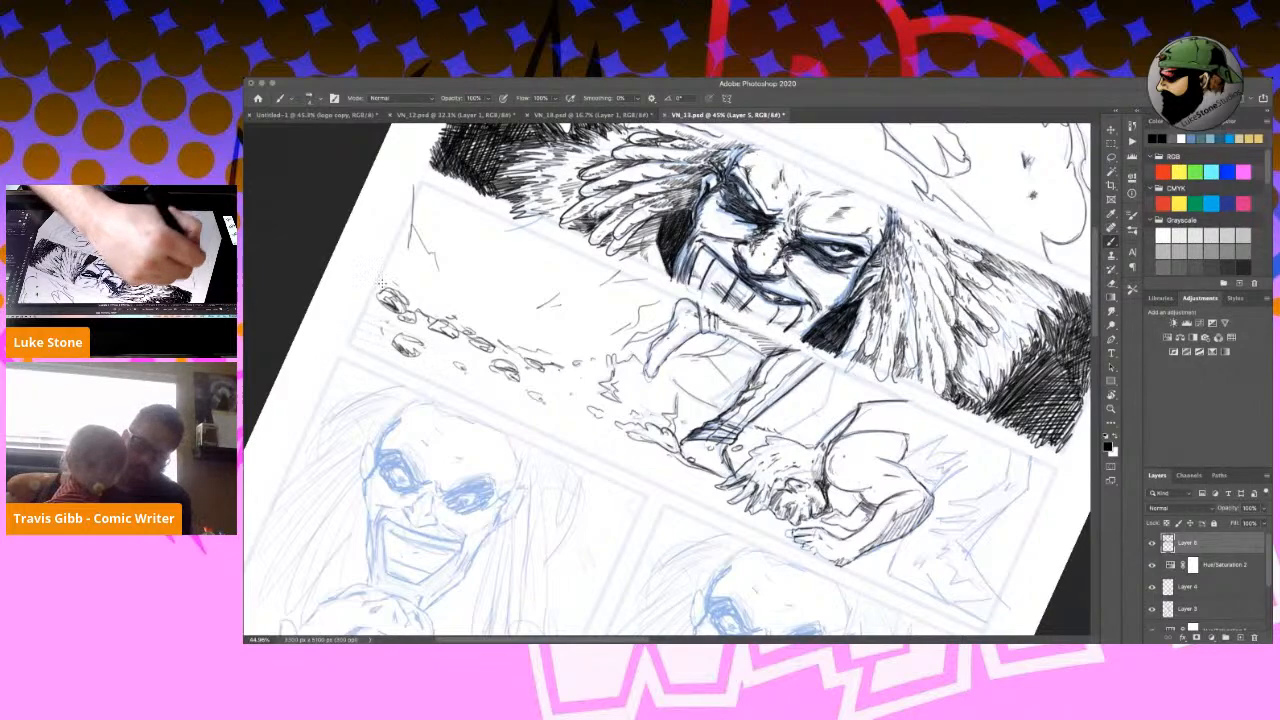
Hatch the ground beneath the row of rocks with long parallel strokes, starting from the panel's outer edge.
key(r)
mouse_move(1040, 358)
mouse_down()
mouse_move(1000, 280)
mouse_move(665, 172)
mouse_move(576, 193)
mouse_up()
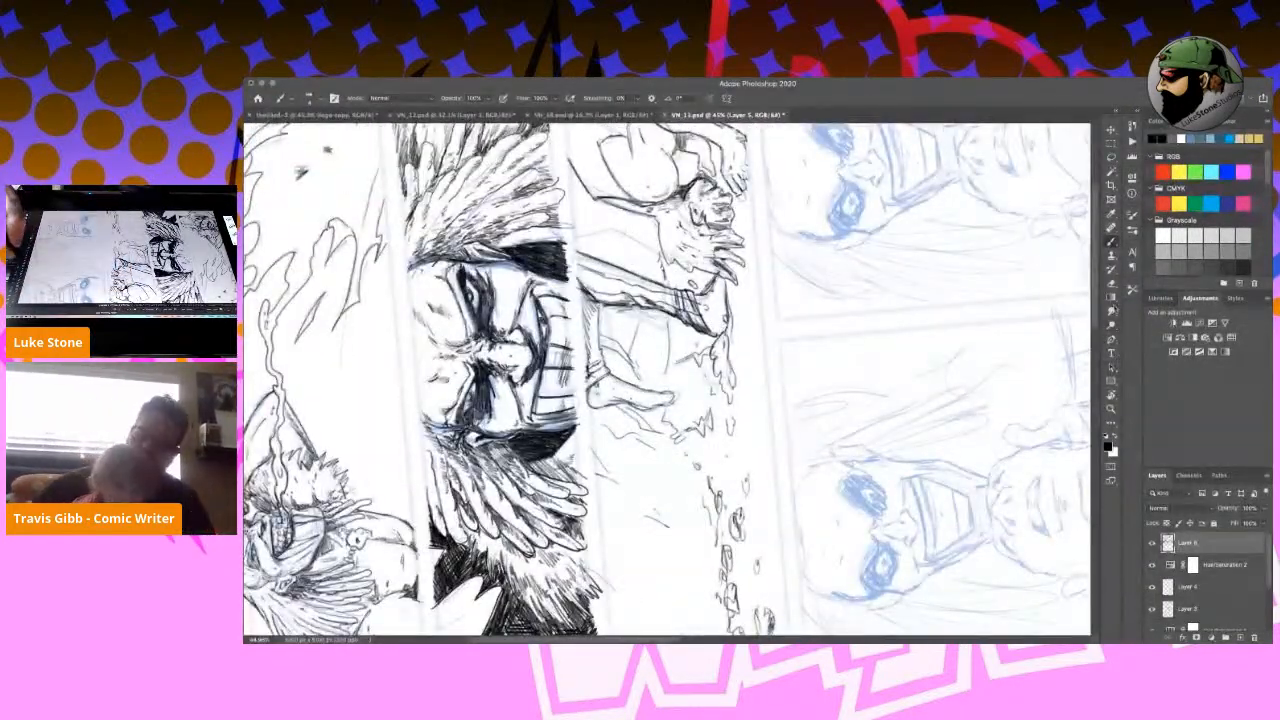
click(1112, 396)
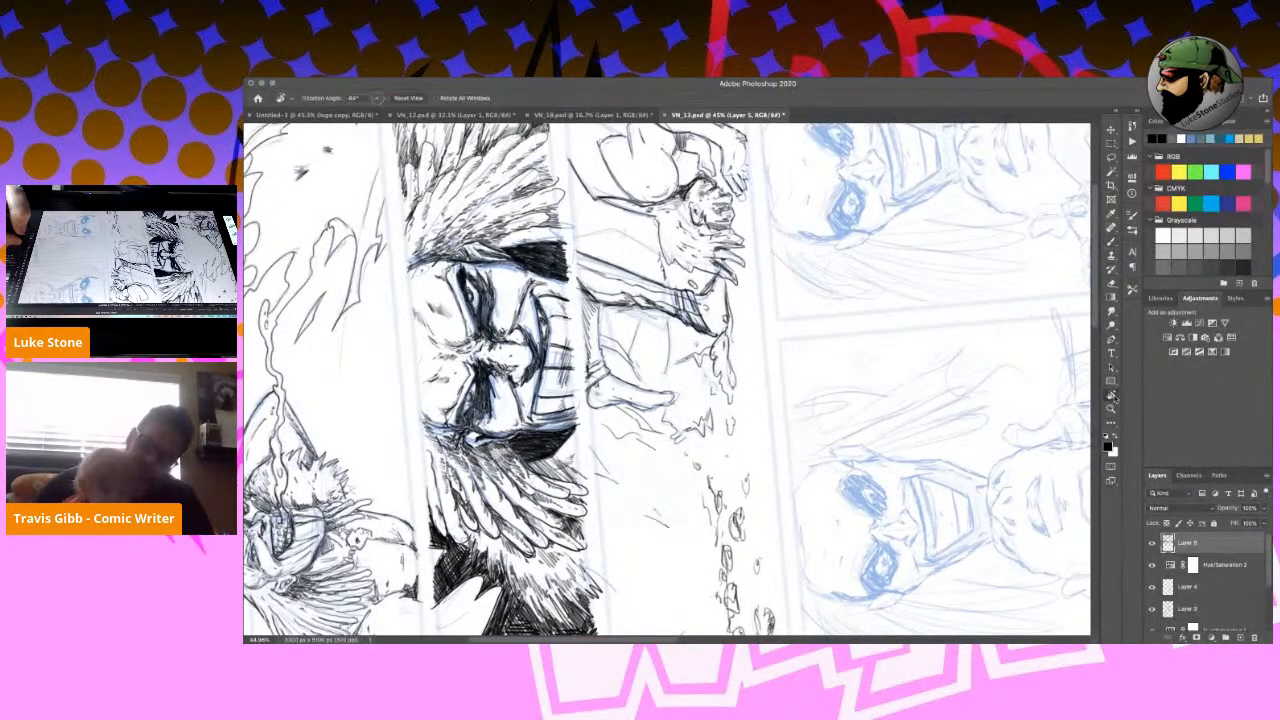
key(h)
drag(870, 610, 868, 353)
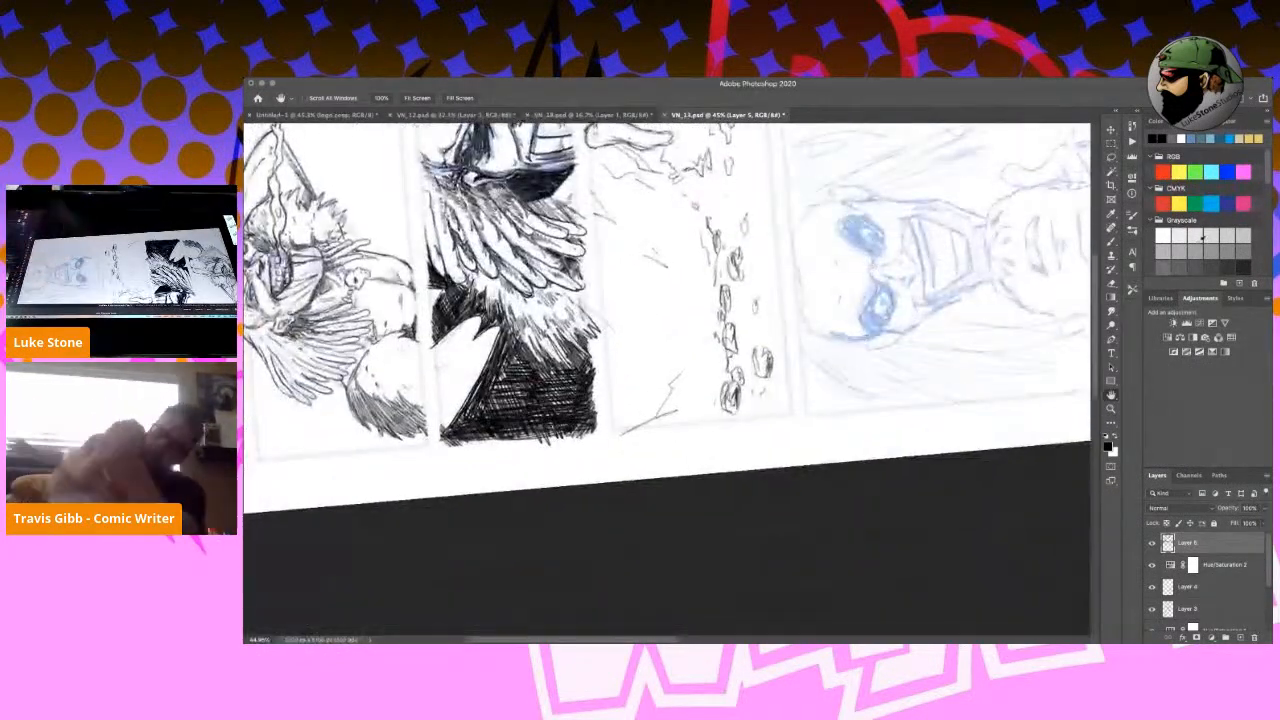
key(b)
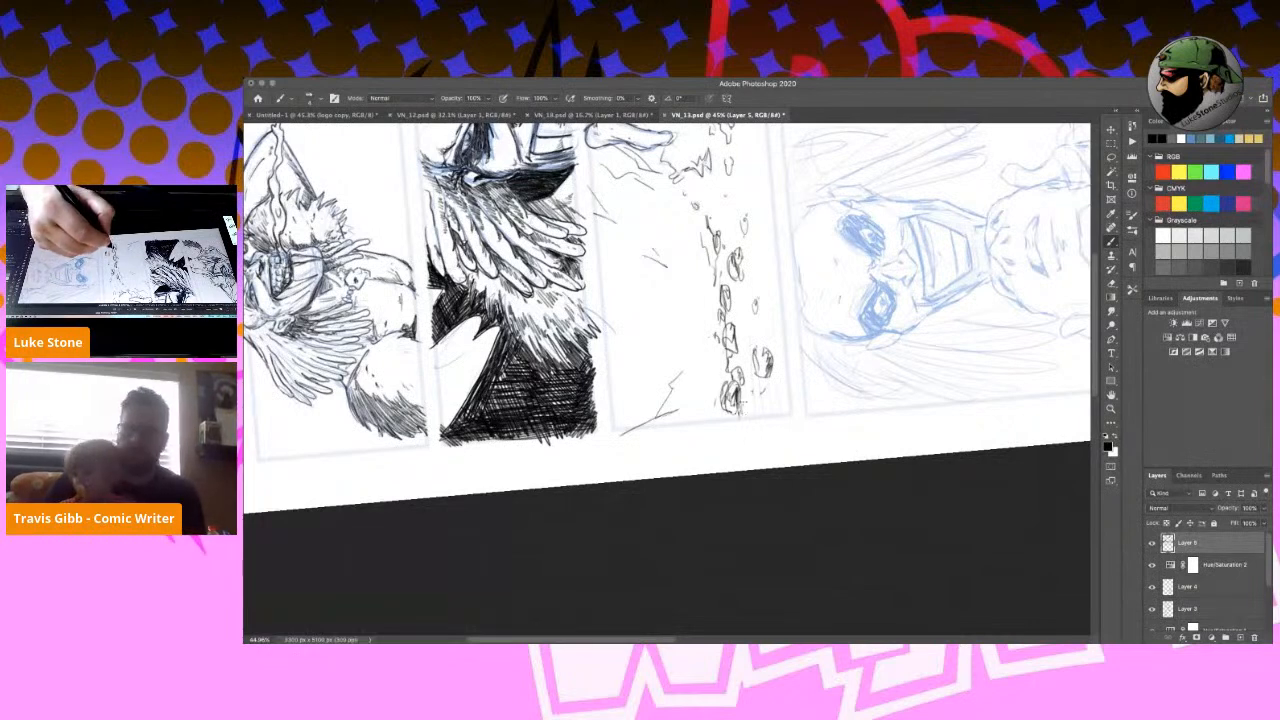
mouse_move(745, 380)
mouse_down()
mouse_move(752, 410)
mouse_move(766, 385)
mouse_move(782, 390)
mouse_move(789, 345)
mouse_up()
drag(734, 244, 740, 250)
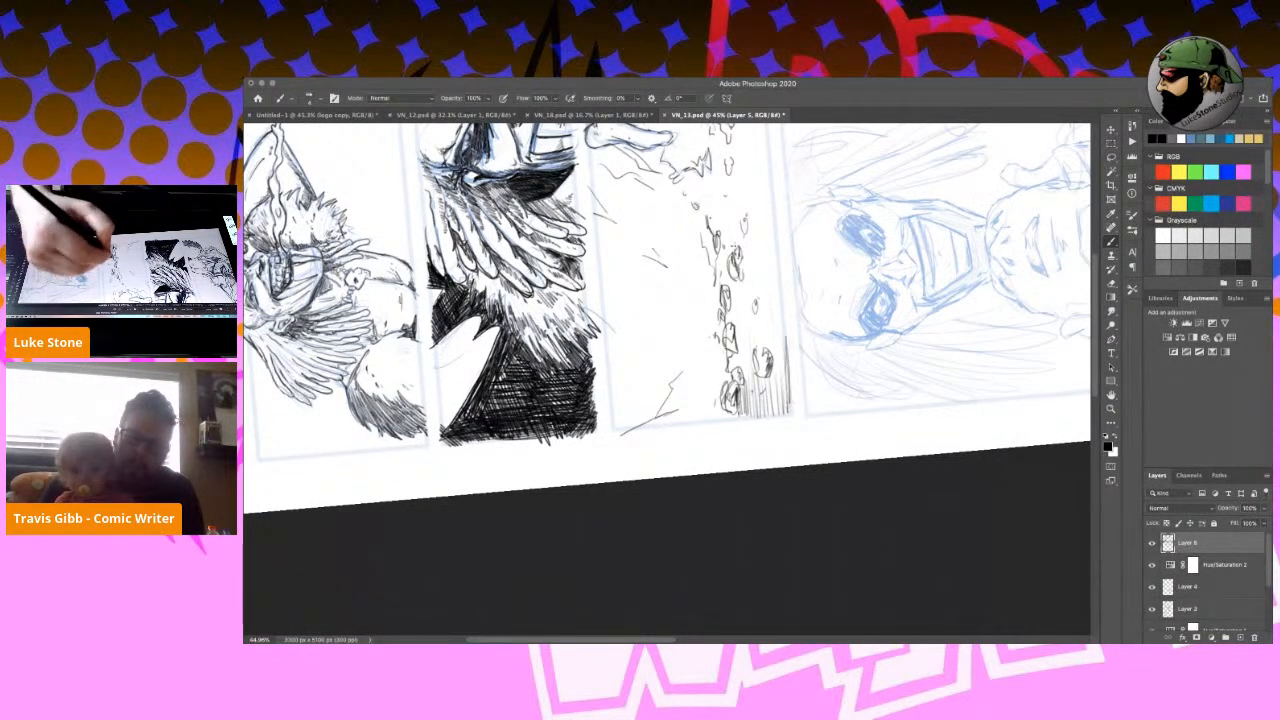
drag(740, 350, 744, 306)
mouse_move(697, 191)
mouse_down()
mouse_move(713, 218)
mouse_move(716, 188)
mouse_move(726, 218)
mouse_move(739, 172)
mouse_move(771, 188)
mouse_up()
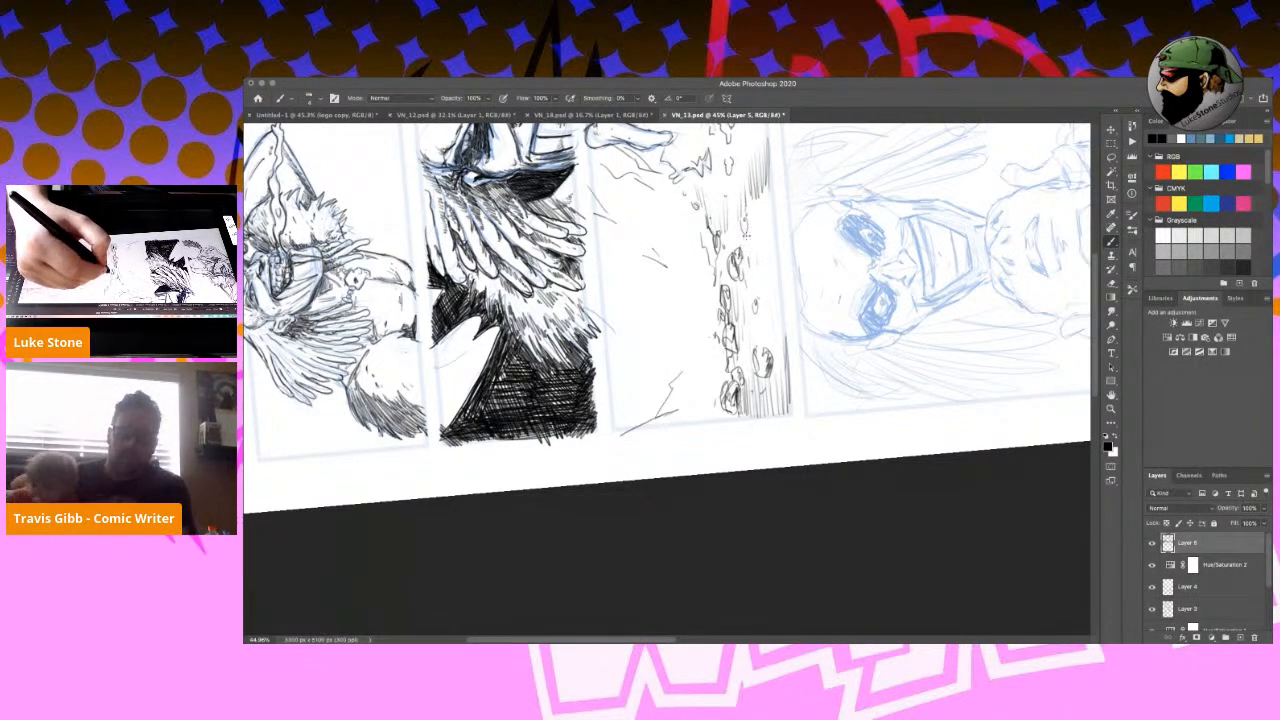
Fill the gaps in the ground hatching with more parallel strokes between the rocks and the panel border.
drag(752, 226, 756, 257)
drag(758, 214, 766, 265)
mouse_move(767, 214)
mouse_down()
mouse_move(772, 255)
mouse_move(776, 240)
mouse_up()
drag(745, 296, 748, 325)
drag(756, 314, 764, 342)
drag(766, 290, 770, 344)
drag(775, 272, 782, 336)
Ink the sharp upright spikes rising behind the crouching figure's back and shade their base.
mouse_move(786, 282)
mouse_down()
mouse_move(791, 380)
mouse_move(743, 476)
mouse_move(658, 588)
mouse_move(965, 410)
mouse_up()
key(r)
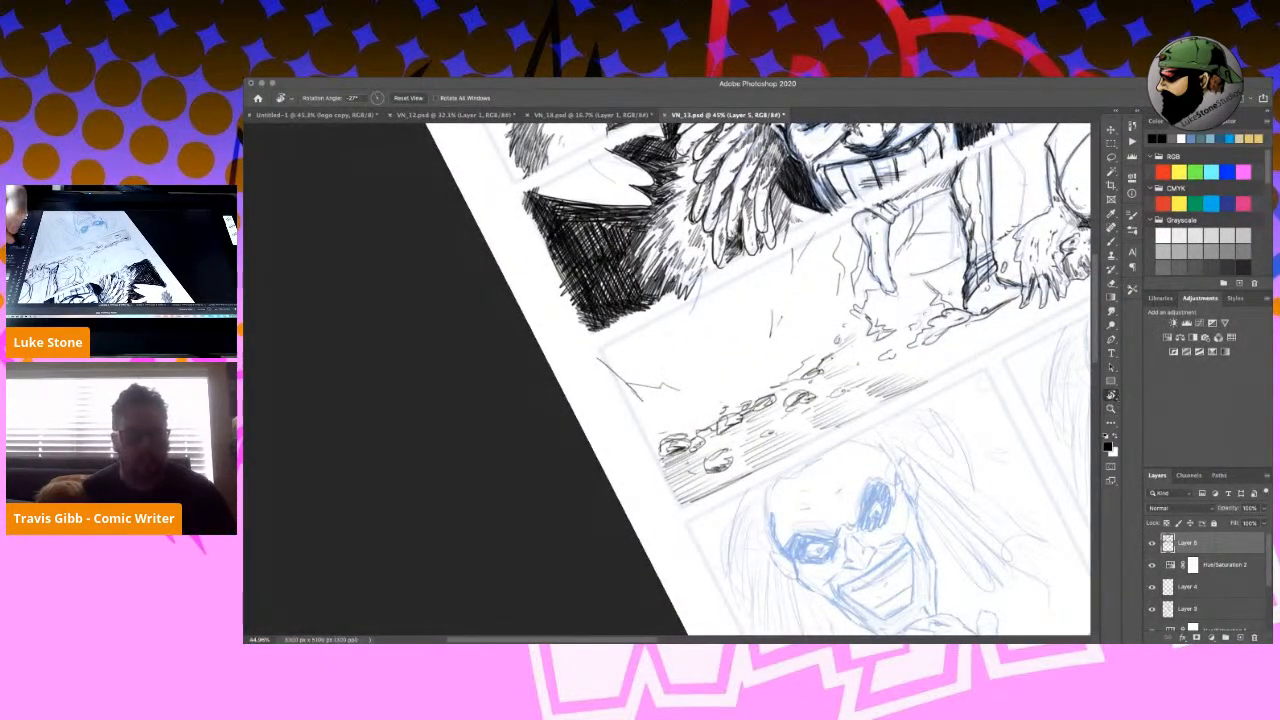
click(1110, 395)
drag(1019, 418, 776, 462)
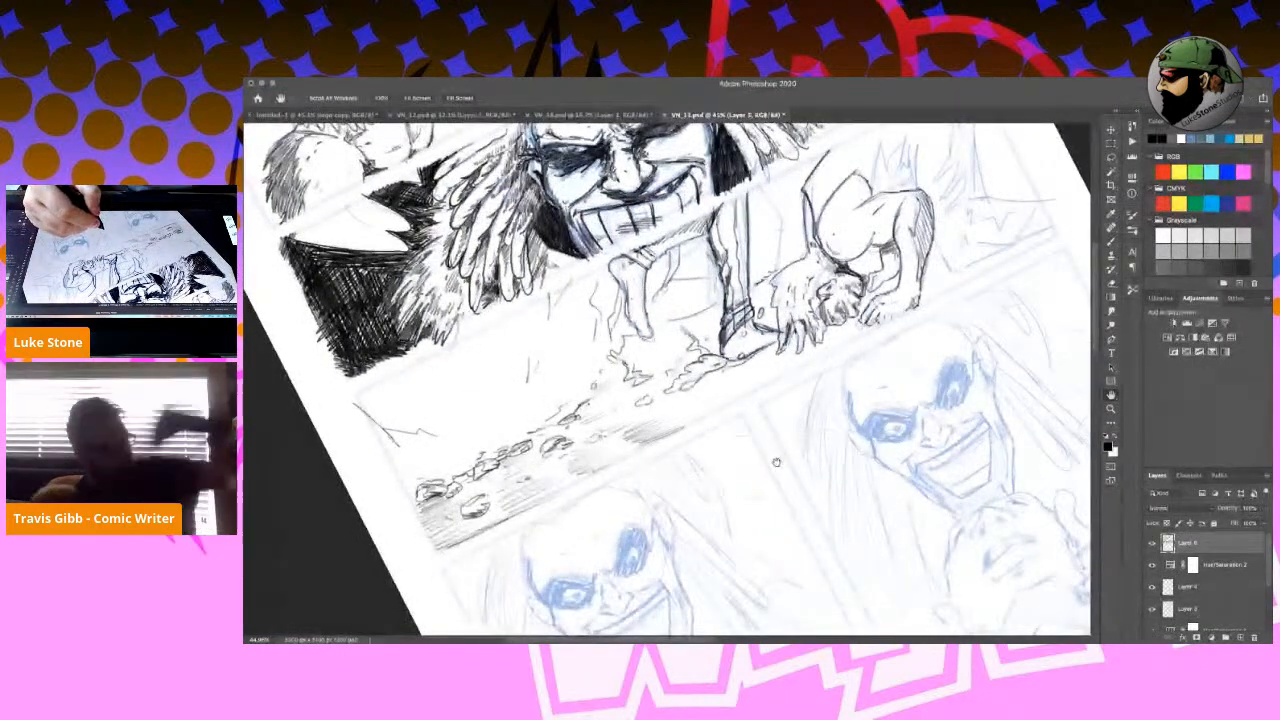
drag(882, 398, 812, 442)
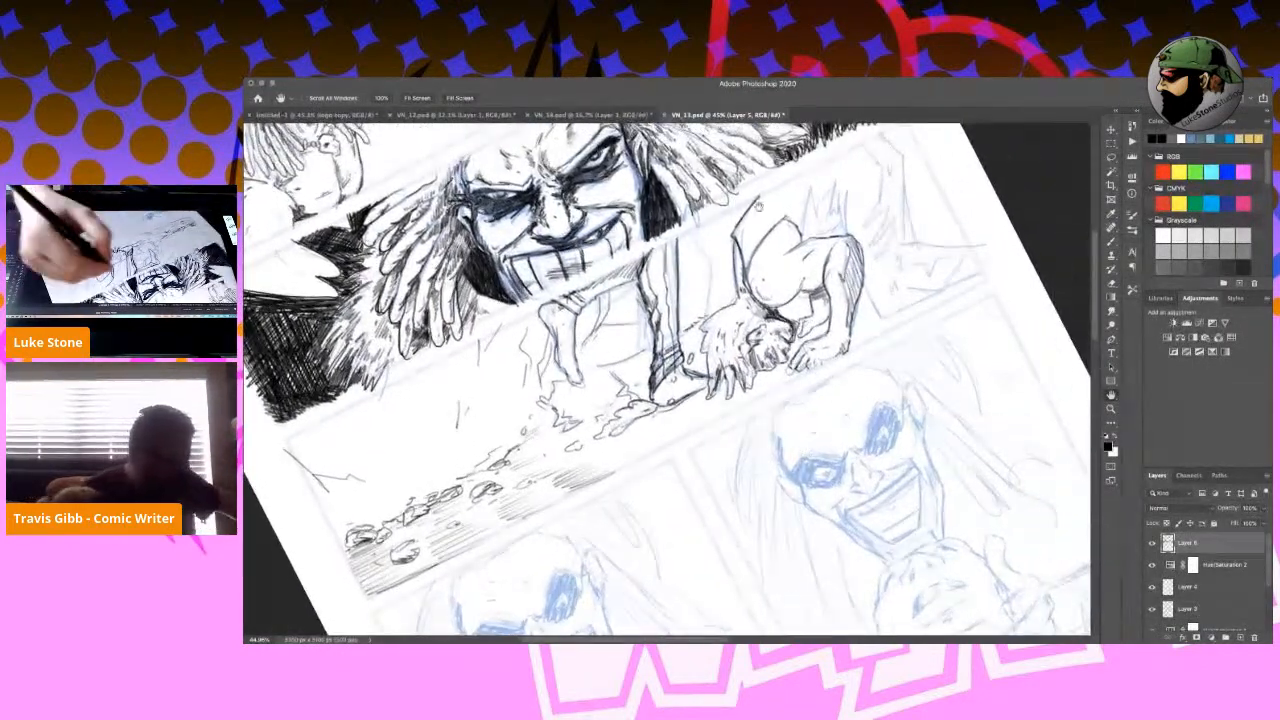
key(b)
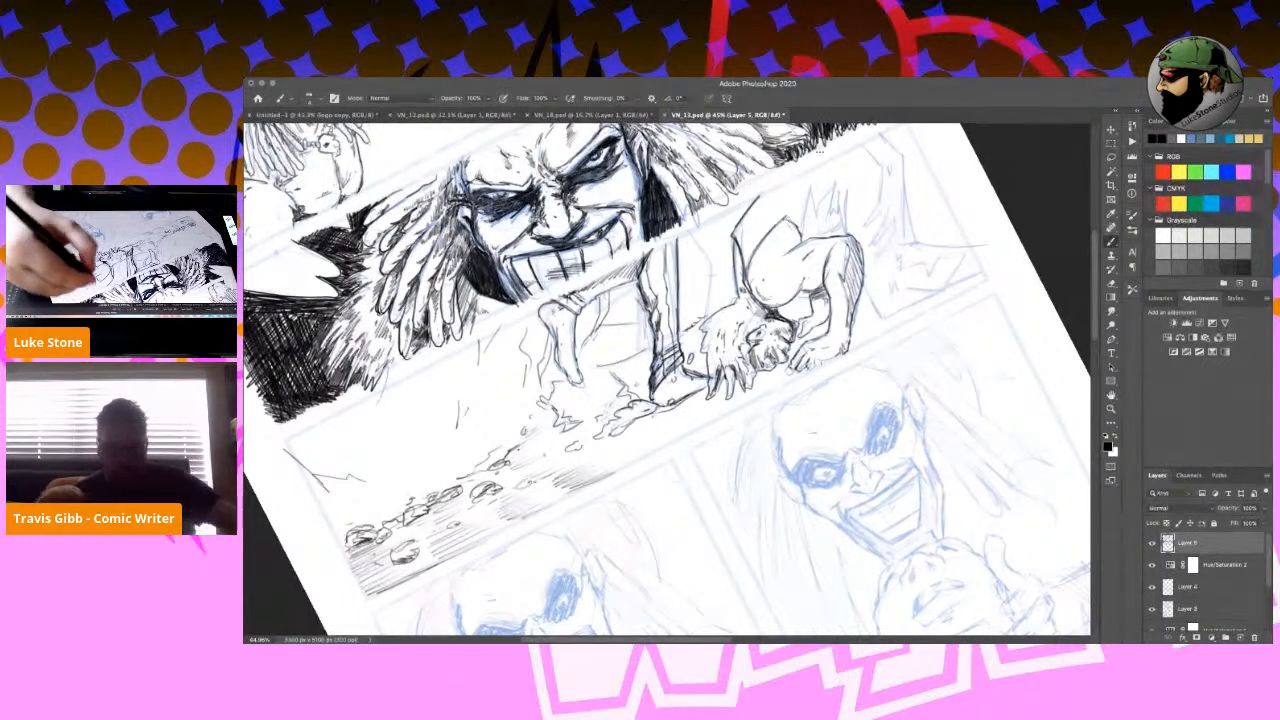
mouse_move(828, 192)
mouse_down()
mouse_move(836, 175)
mouse_move(836, 226)
mouse_up()
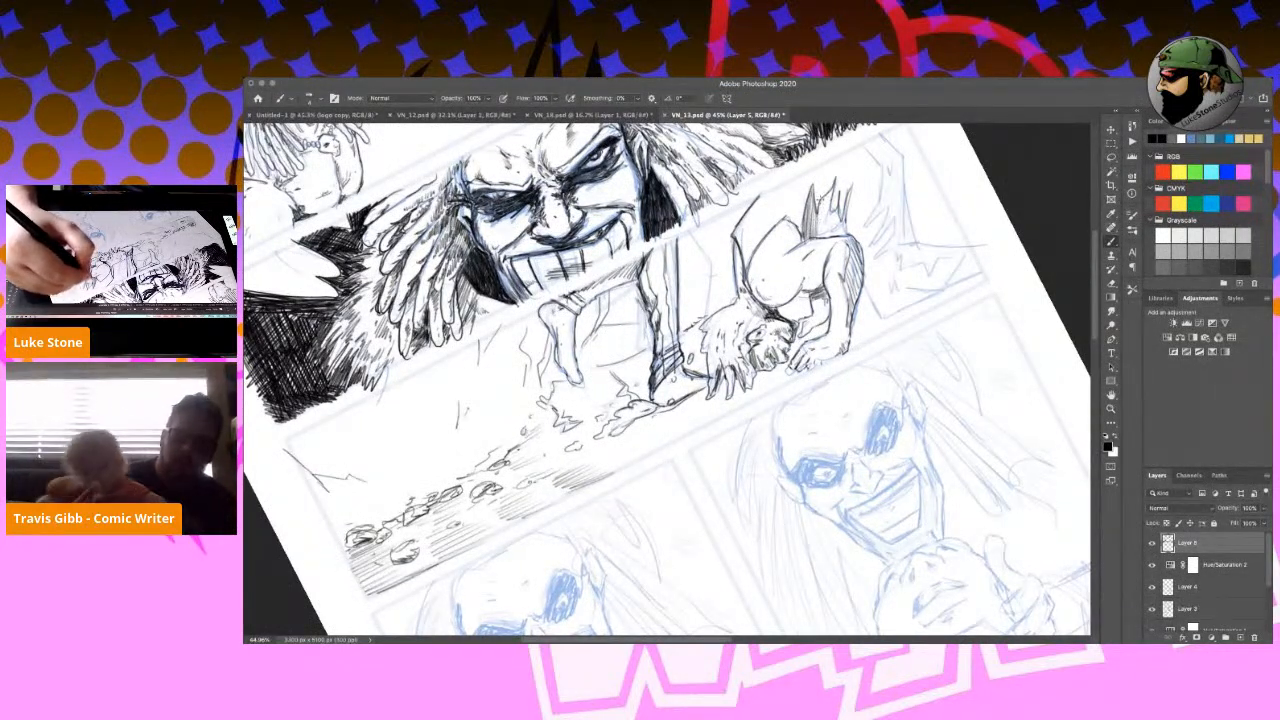
mouse_move(818, 222)
mouse_down()
mouse_move(834, 185)
mouse_move(838, 230)
mouse_move(824, 237)
mouse_move(843, 234)
mouse_up()
Outline the tall curved shape behind the crouching figure and fill it with dense vertical hatching.
mouse_move(880, 131)
mouse_down()
mouse_move(901, 155)
mouse_move(905, 214)
mouse_move(878, 141)
mouse_move(862, 146)
mouse_move(881, 190)
mouse_move(868, 220)
mouse_move(887, 203)
mouse_move(873, 258)
mouse_up()
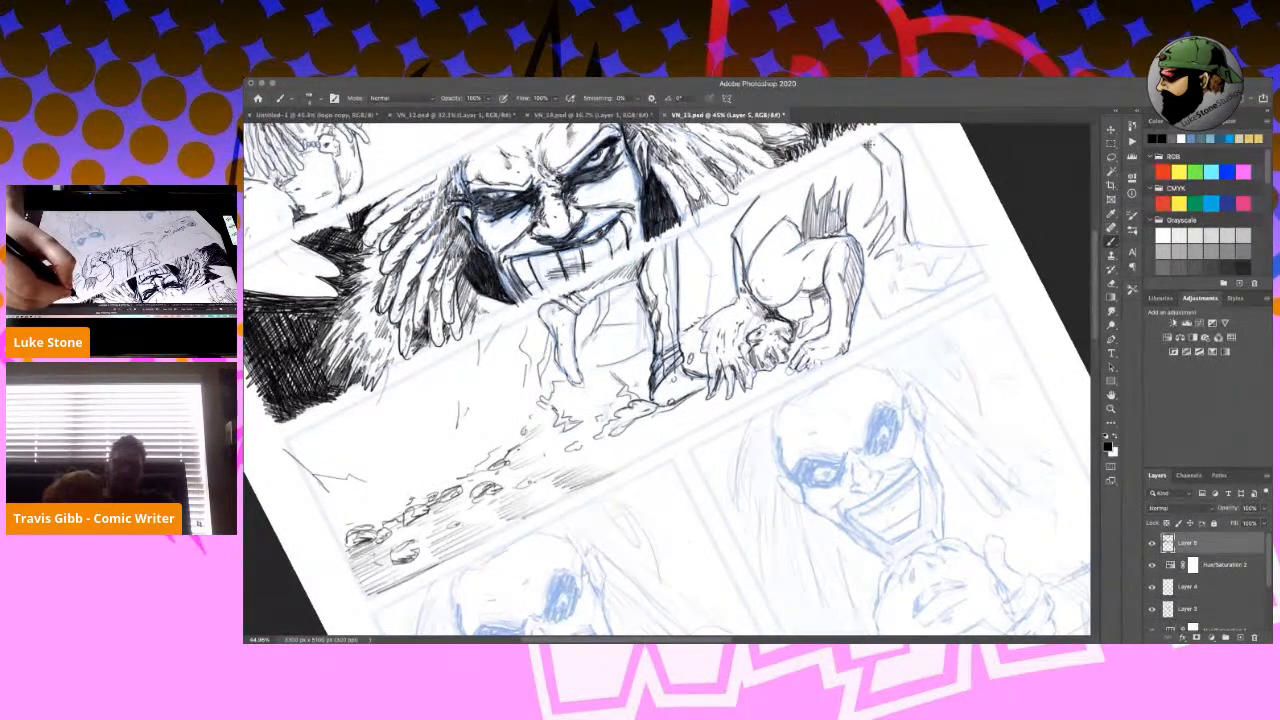
mouse_move(883, 138)
mouse_down()
mouse_move(893, 190)
mouse_move(876, 214)
mouse_move(886, 195)
mouse_up()
mouse_move(890, 148)
mouse_down()
mouse_move(882, 250)
mouse_move(884, 232)
mouse_up()
drag(902, 186, 896, 230)
drag(900, 202, 894, 226)
drag(906, 192, 898, 242)
mouse_move(906, 218)
mouse_down()
mouse_move(880, 254)
mouse_move(898, 262)
mouse_up()
mouse_move(910, 240)
mouse_down()
mouse_move(961, 258)
mouse_move(916, 288)
mouse_move(936, 292)
mouse_move(984, 270)
mouse_move(884, 316)
mouse_up()
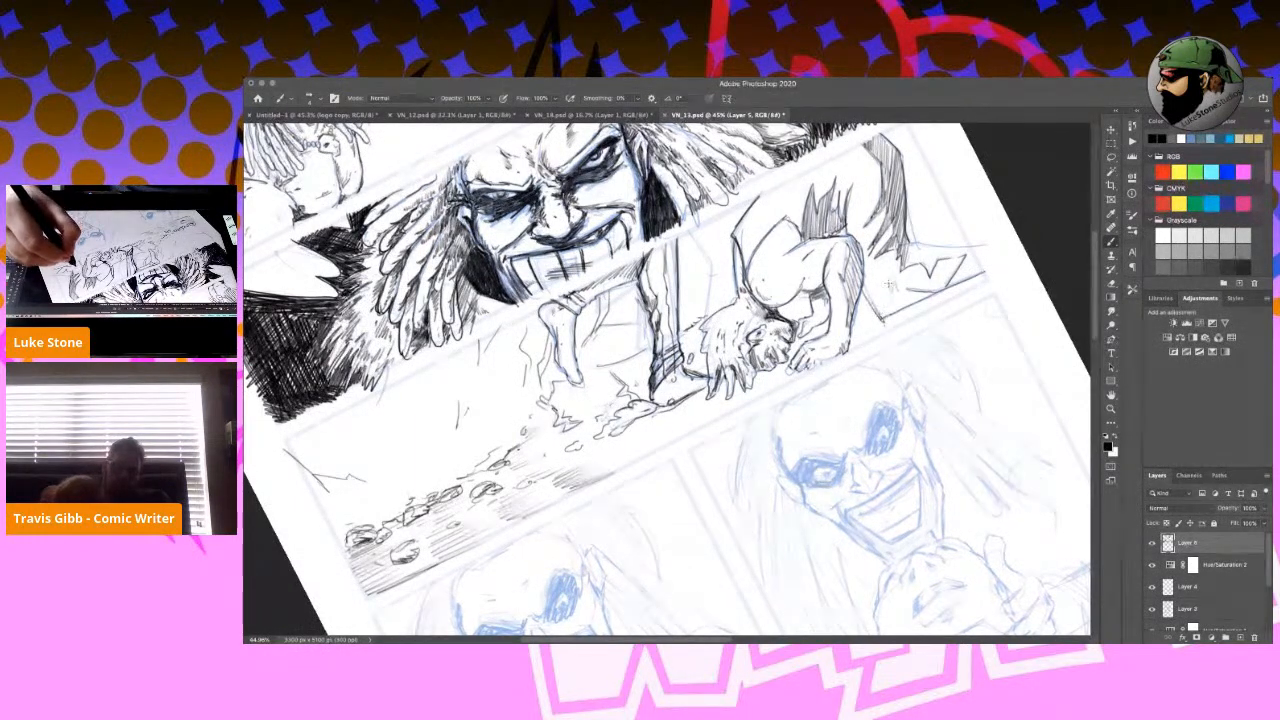
Ink and hatch the jagged shapes at the foot of the curved form, beside the crouching figure's arm.
mouse_move(908, 244)
mouse_down()
mouse_move(910, 266)
mouse_move(930, 272)
mouse_move(970, 256)
mouse_move(962, 284)
mouse_move(974, 282)
mouse_up()
mouse_move(853, 215)
mouse_down()
mouse_move(893, 285)
mouse_move(863, 297)
mouse_up()
mouse_move(872, 283)
mouse_down()
mouse_move(878, 317)
mouse_move(882, 305)
mouse_up()
drag(897, 289, 886, 305)
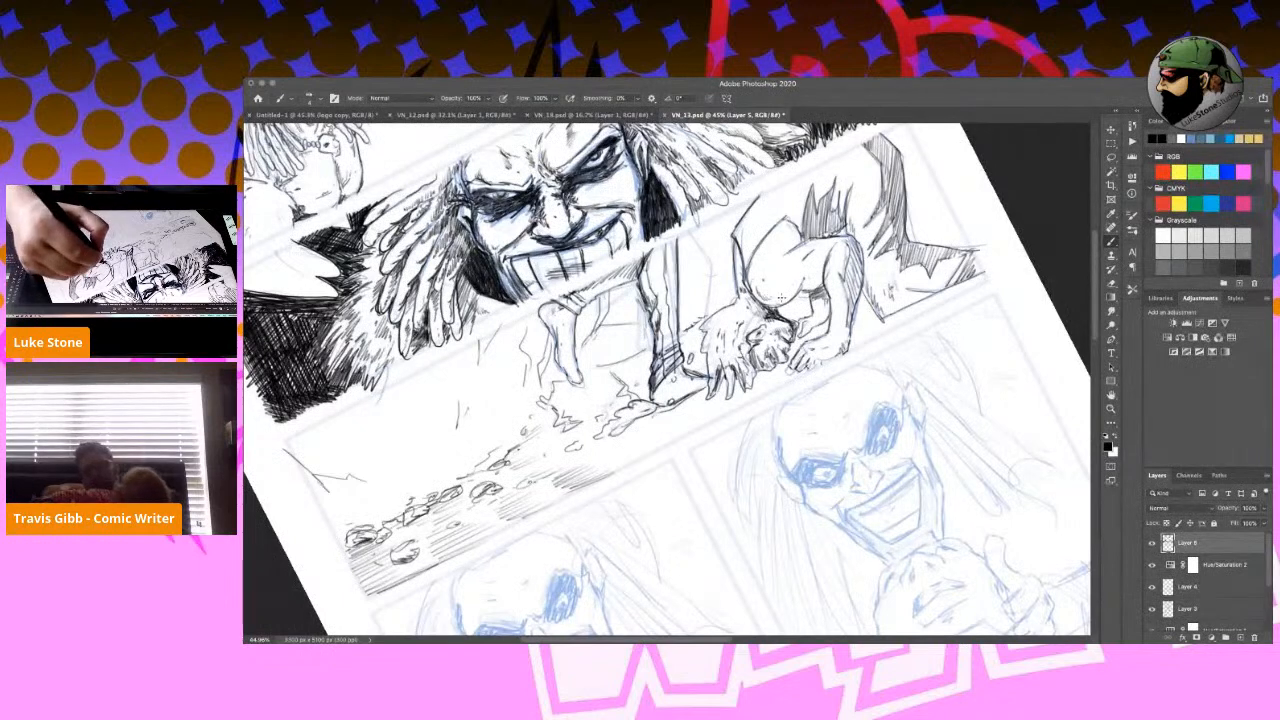
Add muscle shading strokes across the crouching figure's shoulder and along the bent arm.
mouse_move(777, 298)
mouse_down()
mouse_move(820, 273)
mouse_move(818, 256)
mouse_move(824, 289)
mouse_up()
drag(834, 281, 832, 314)
drag(837, 312, 832, 328)
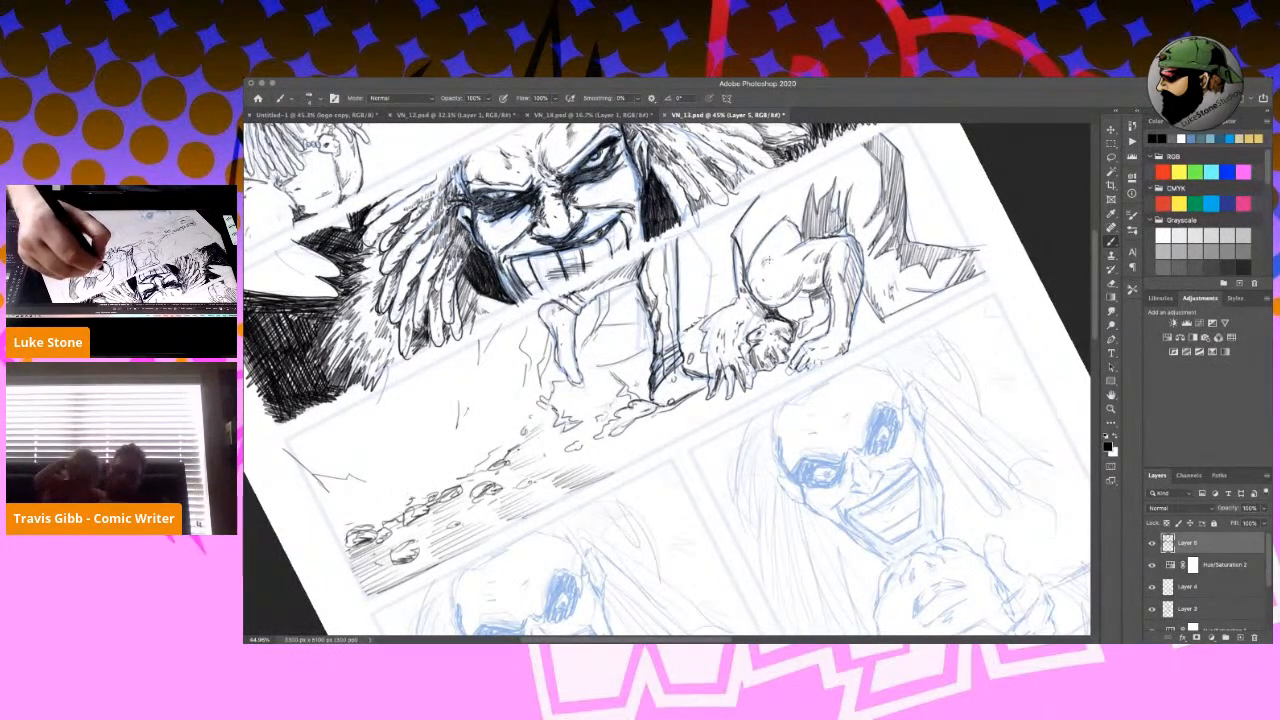
Hatch the pointed shape above the crouching figure's back, darken the background spikes and shade beneath the shoulder.
mouse_move(748, 222)
mouse_down()
mouse_move(744, 256)
mouse_move(750, 240)
mouse_up()
mouse_move(826, 171)
mouse_down()
mouse_move(822, 196)
mouse_move(848, 184)
mouse_move(854, 222)
mouse_up()
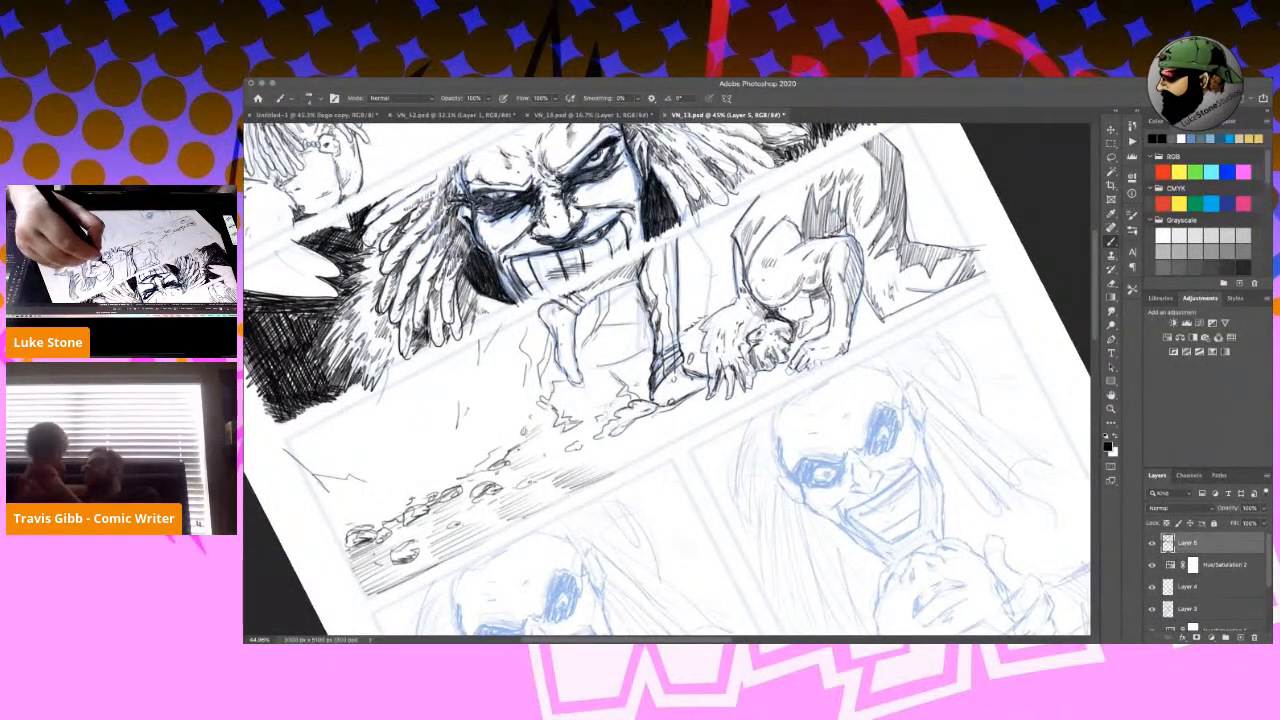
drag(784, 296, 794, 314)
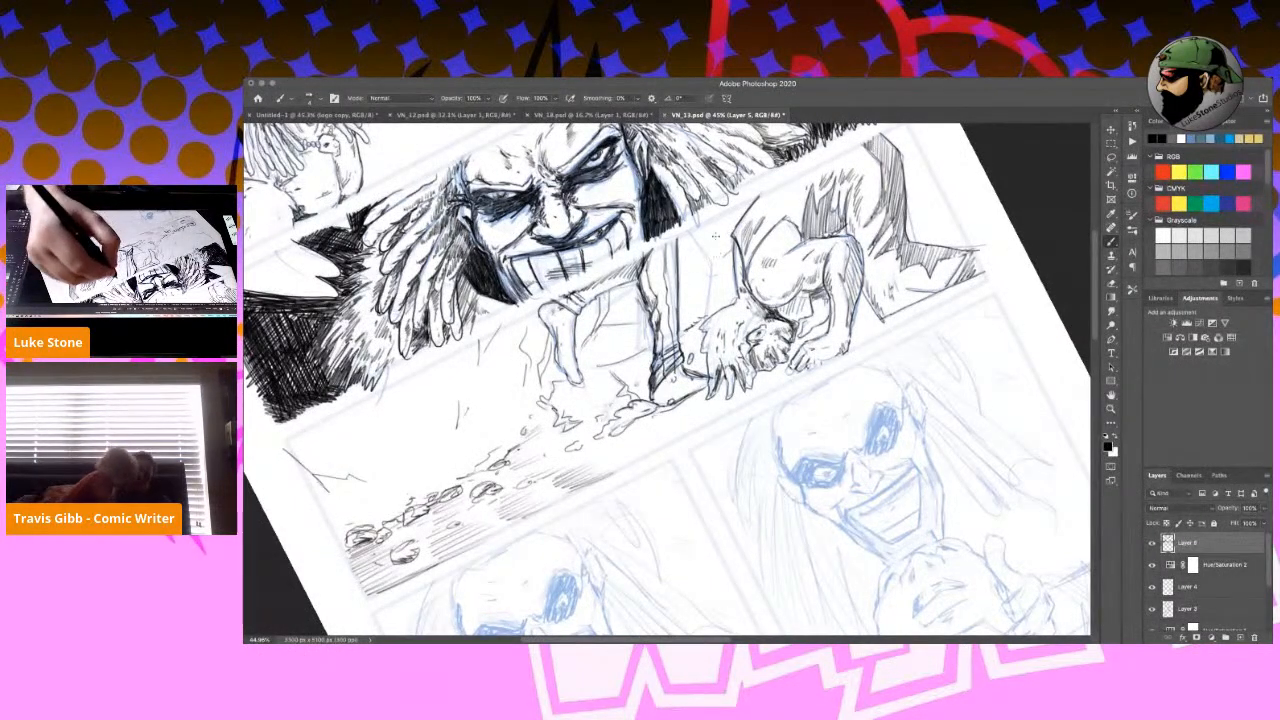
Outline the crouching figure's far arm beside the hair and add shading strokes along it.
mouse_move(732, 253)
mouse_down()
mouse_move(686, 316)
mouse_move(688, 344)
mouse_up()
drag(716, 276, 712, 296)
mouse_move(724, 284)
mouse_down()
mouse_move(690, 334)
mouse_move(693, 353)
mouse_move(677, 347)
mouse_up()
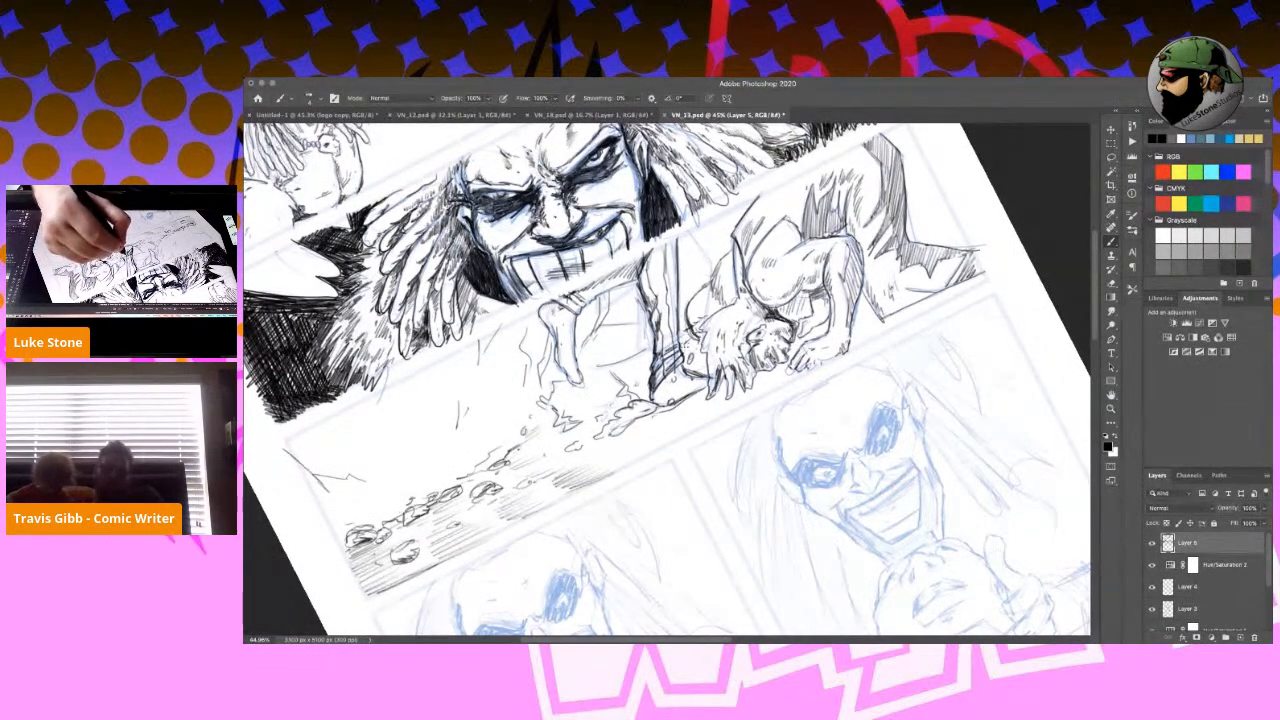
drag(722, 252, 718, 287)
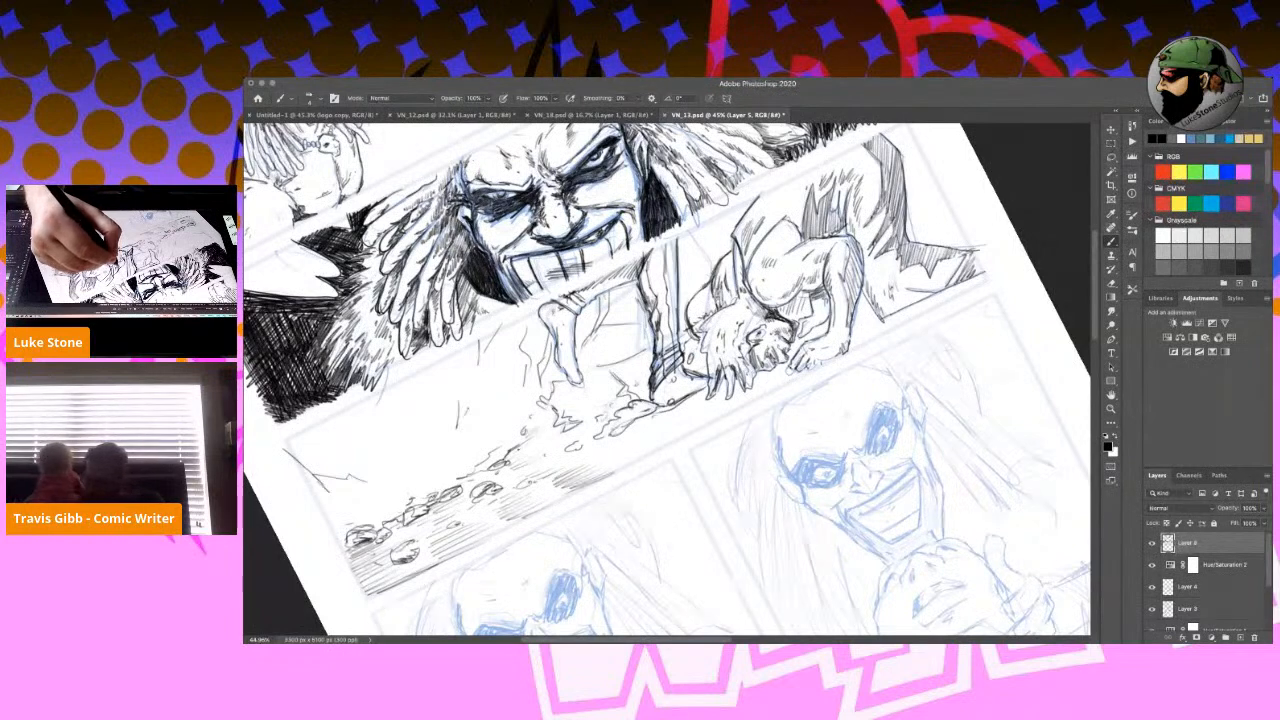
mouse_move(727, 261)
mouse_down()
mouse_move(721, 287)
mouse_move(704, 288)
mouse_move(685, 318)
mouse_up()
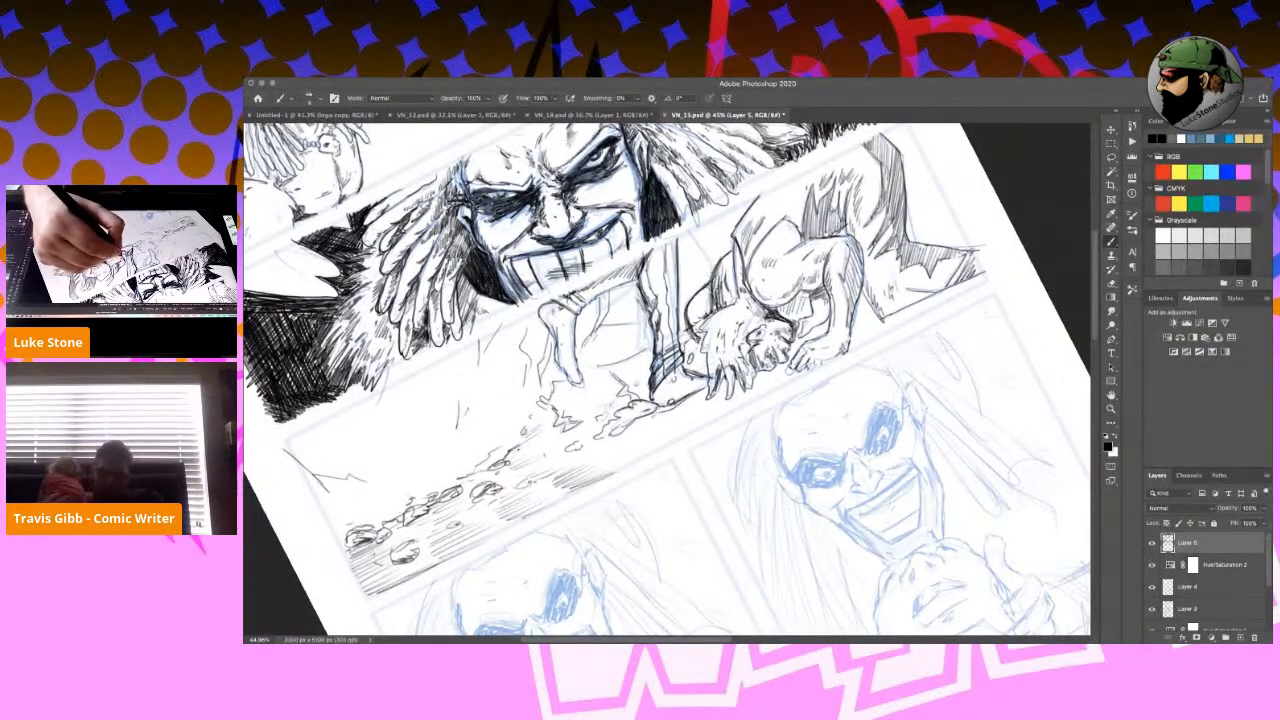
drag(714, 296, 696, 336)
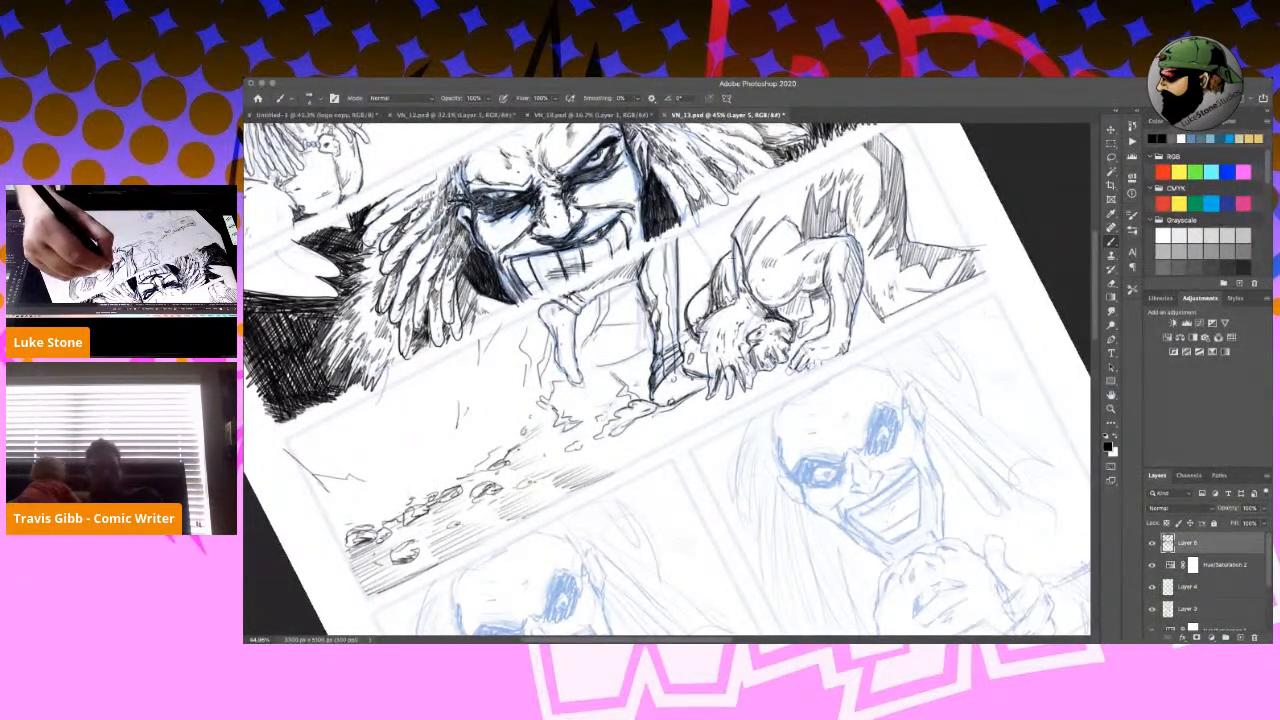
drag(734, 253, 731, 269)
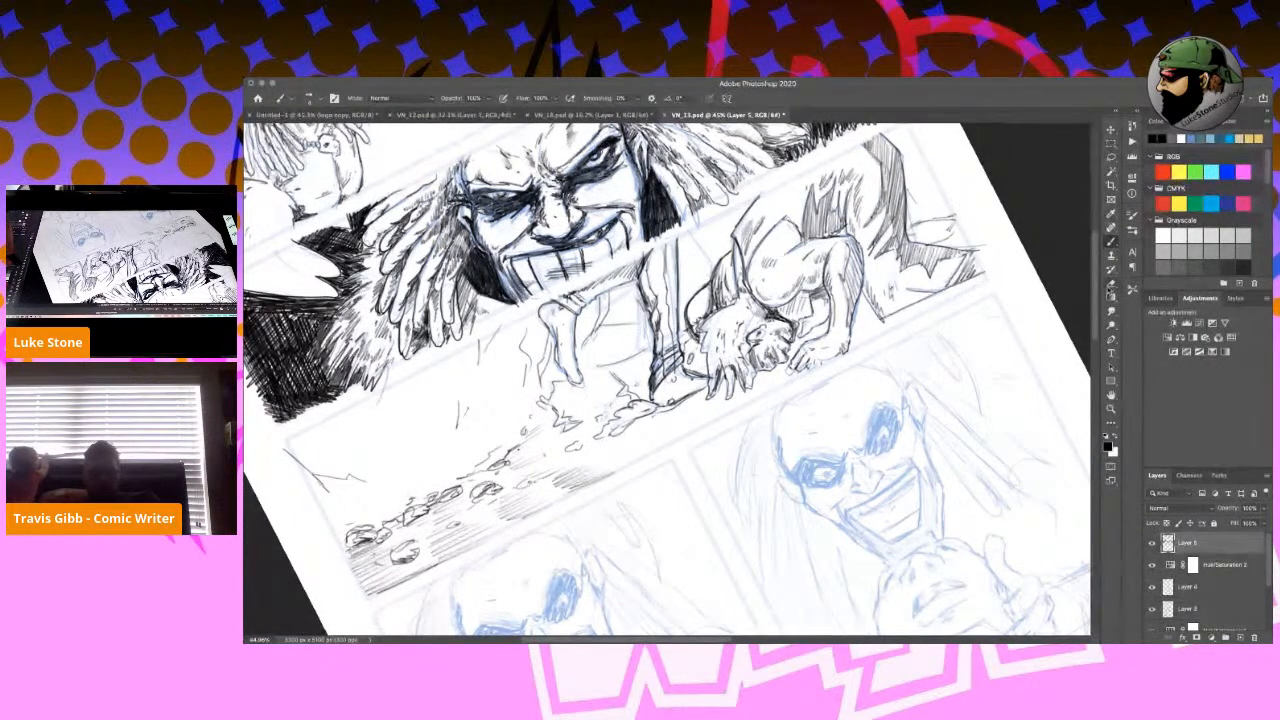
Ink the heavy brow lines and the first eye of the grinning face in the first bottom-row panel.
click(1111, 395)
mouse_move(885, 446)
mouse_down()
mouse_move(889, 290)
mouse_move(909, 208)
mouse_up()
key(b)
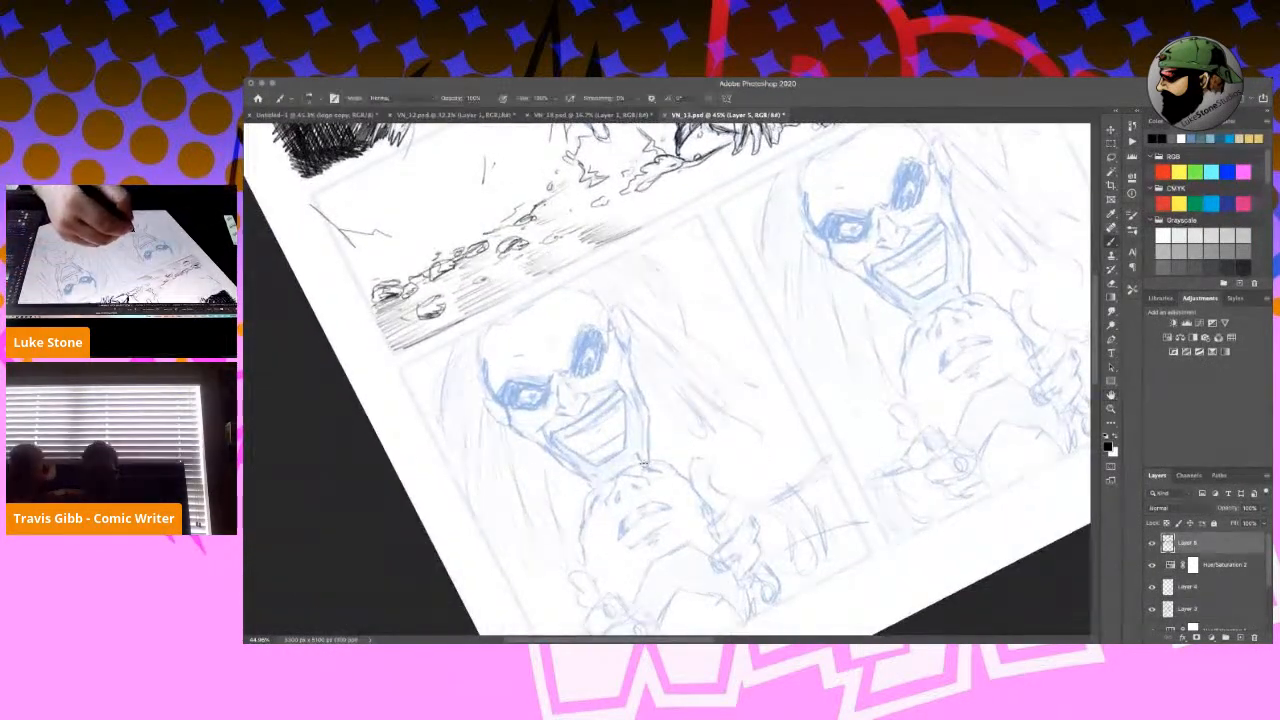
drag(486, 365, 508, 410)
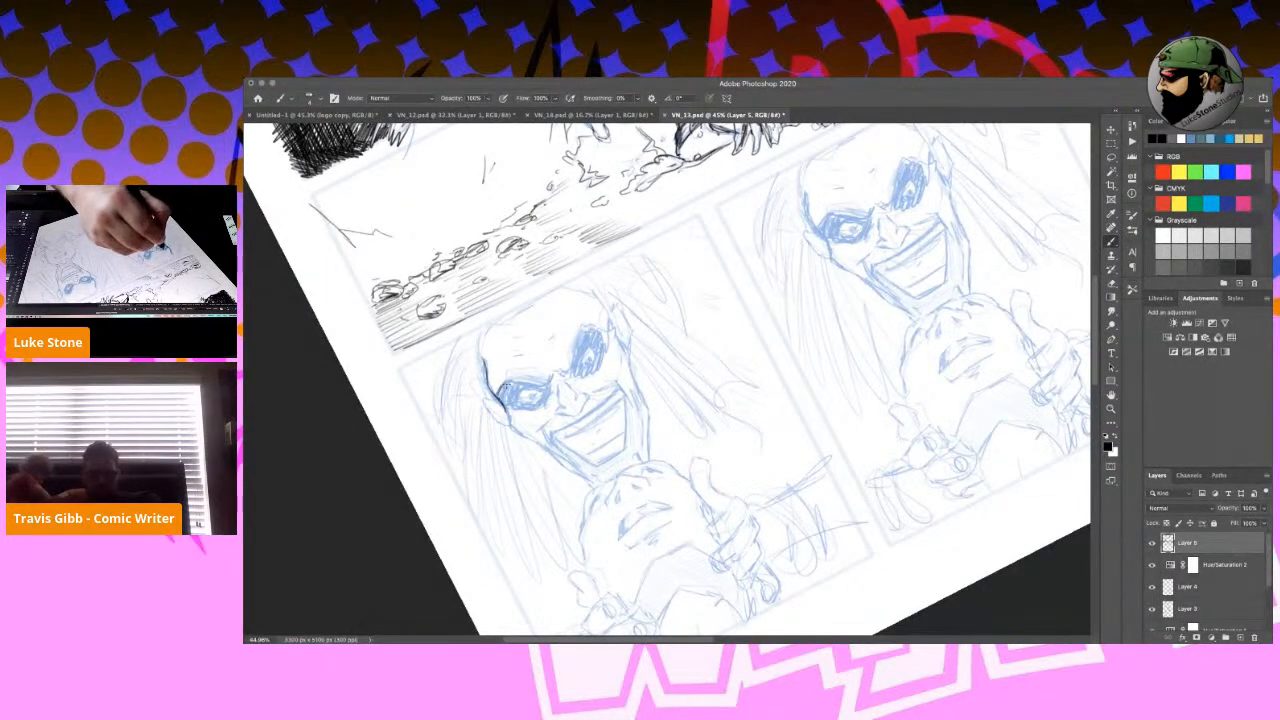
mouse_move(522, 375)
mouse_down()
mouse_move(496, 377)
mouse_move(547, 383)
mouse_move(600, 330)
mouse_move(583, 324)
mouse_move(570, 374)
mouse_up()
mouse_move(590, 328)
mouse_down()
mouse_move(580, 370)
mouse_move(596, 362)
mouse_move(585, 364)
mouse_up()
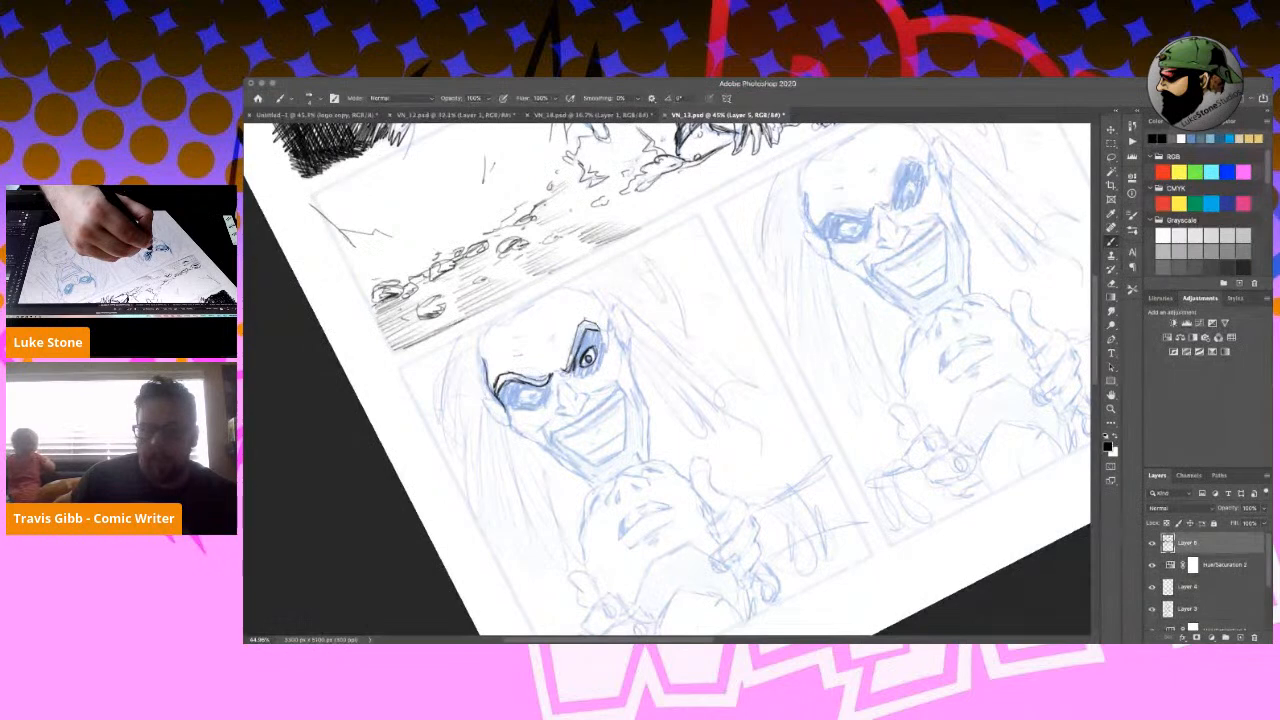
Darken the socket around the first eye of the grinning face and ink the second eye's iris and solid pupil.
drag(567, 368, 573, 378)
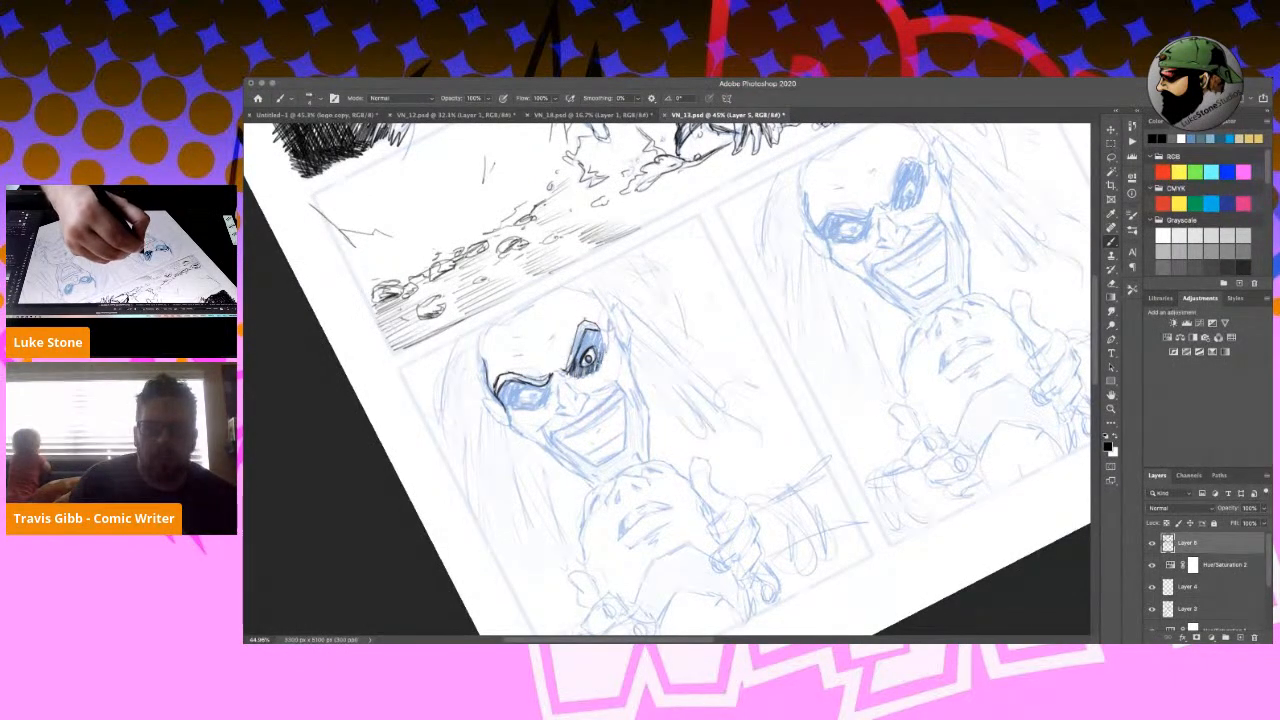
mouse_move(591, 331)
mouse_down()
mouse_move(585, 351)
mouse_move(599, 351)
mouse_up()
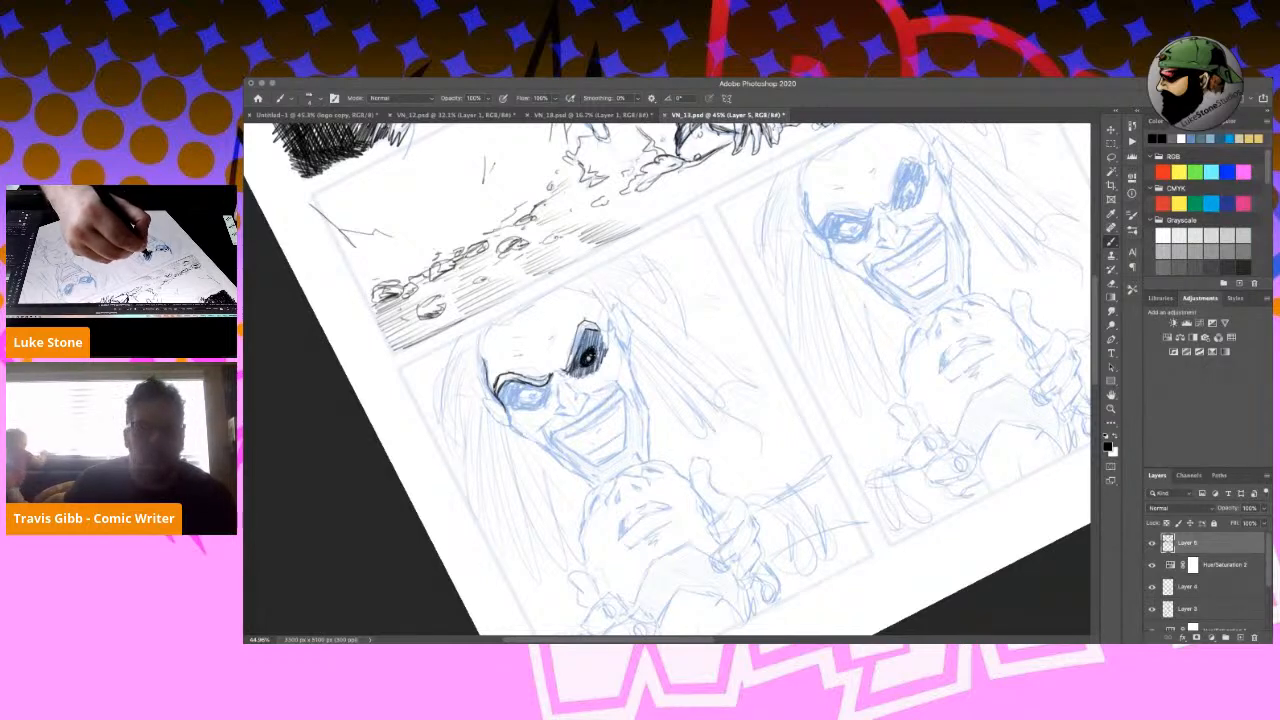
drag(527, 392, 533, 399)
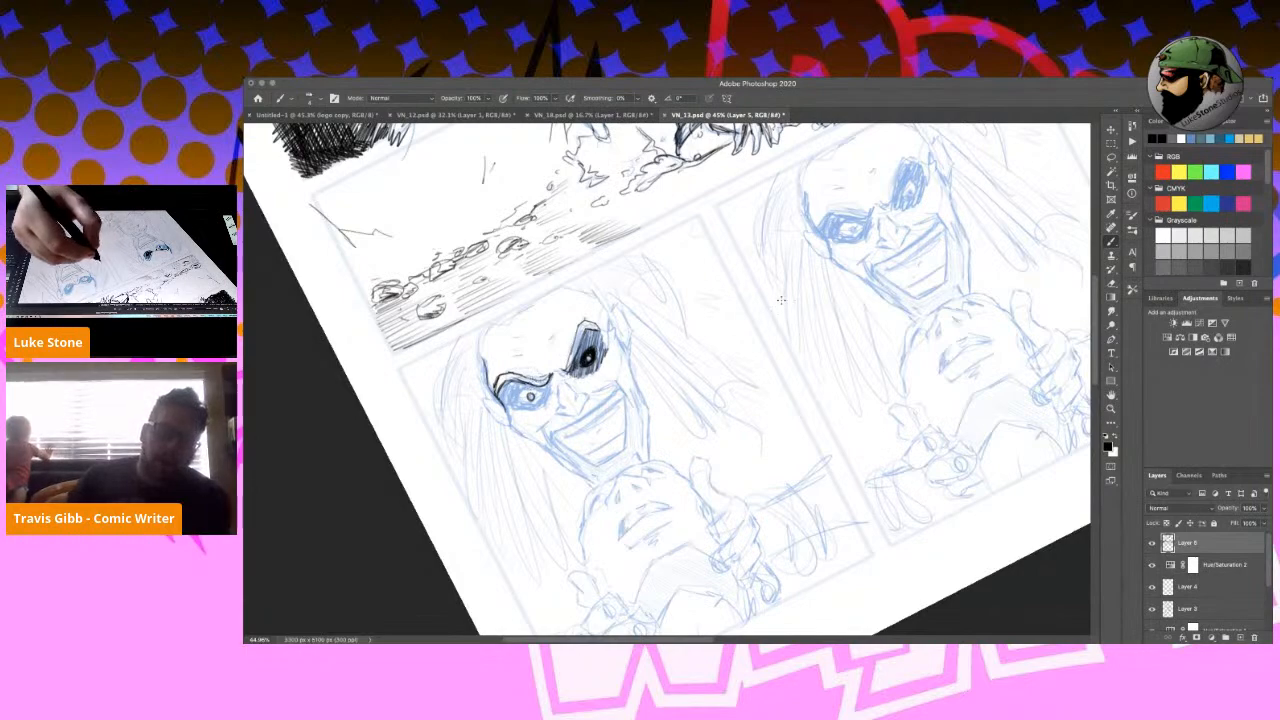
key(r)
mouse_move(803, 303)
mouse_down()
mouse_move(811, 517)
mouse_move(768, 549)
mouse_up()
mouse_move(638, 234)
mouse_down()
mouse_move(635, 246)
mouse_move(650, 241)
mouse_move(638, 250)
mouse_move(647, 244)
mouse_up()
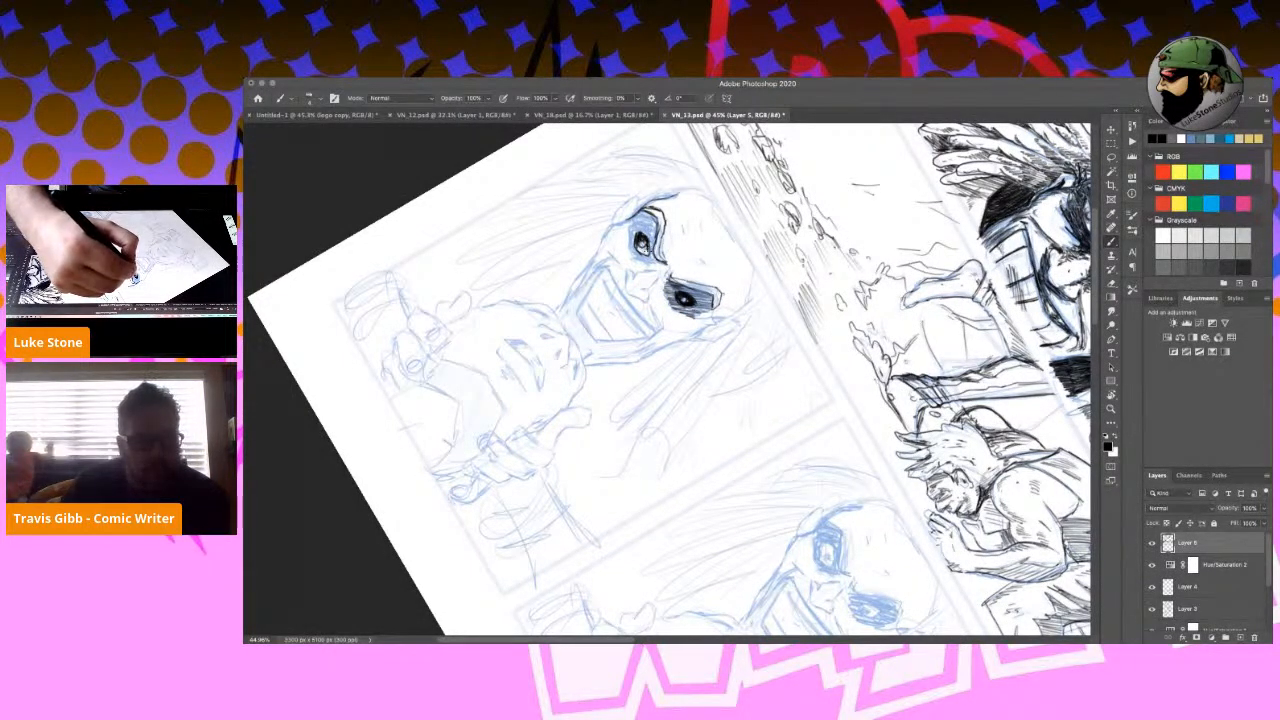
drag(640, 247, 650, 252)
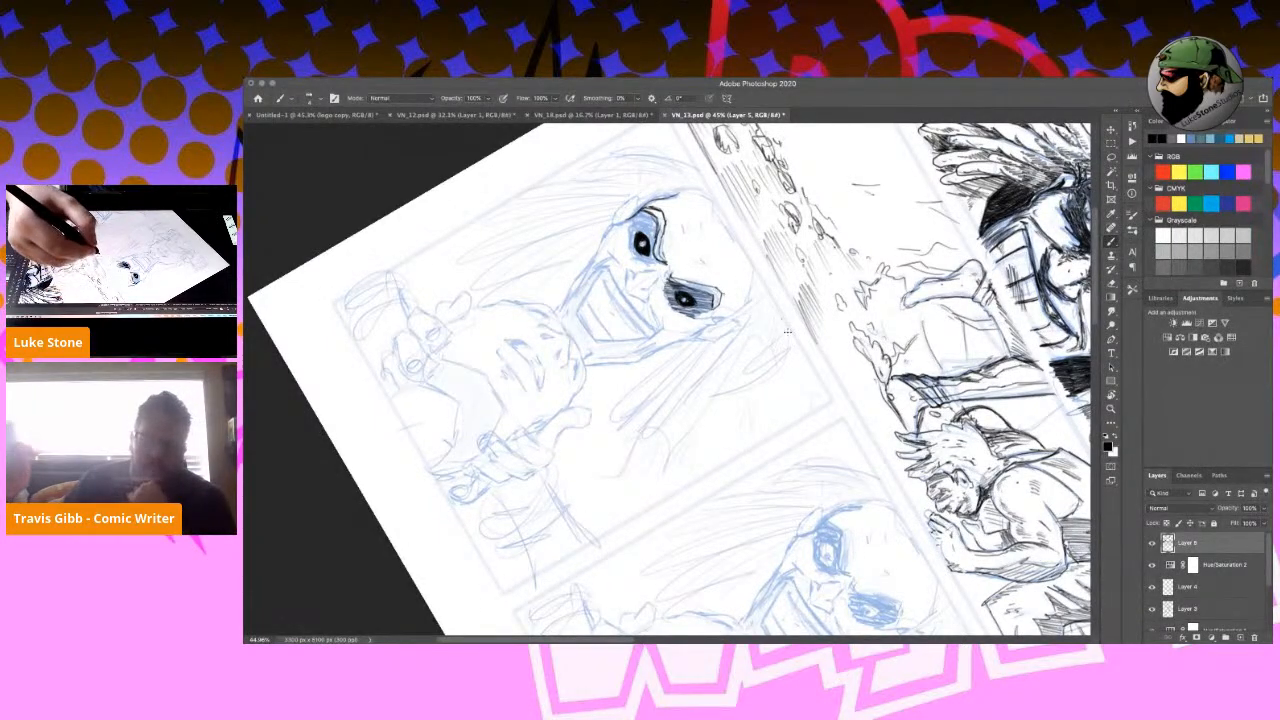
Hatch the dark socket around the second eye of the grinning face.
key(r)
mouse_move(800, 343)
mouse_down()
mouse_move(746, 236)
mouse_move(586, 205)
mouse_move(551, 226)
mouse_up()
key(b)
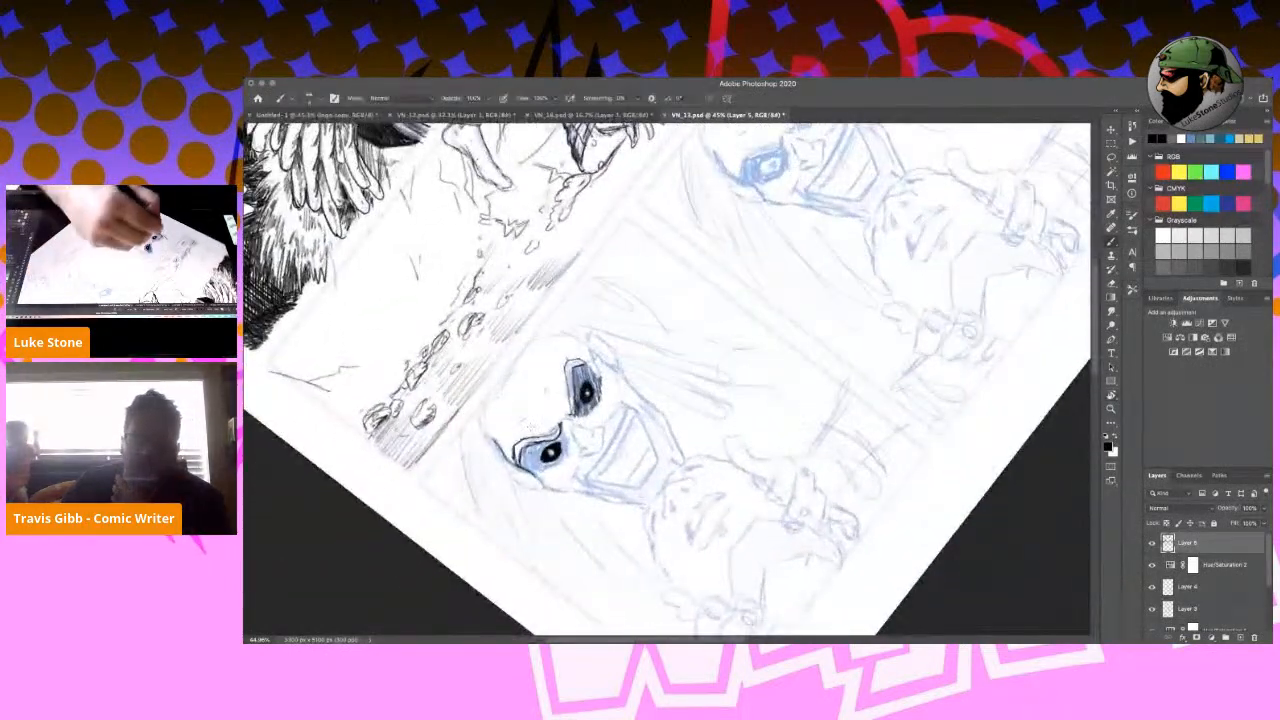
drag(521, 457, 528, 471)
drag(530, 445, 534, 472)
mouse_move(538, 445)
mouse_down()
mouse_move(536, 472)
mouse_move(568, 450)
mouse_up()
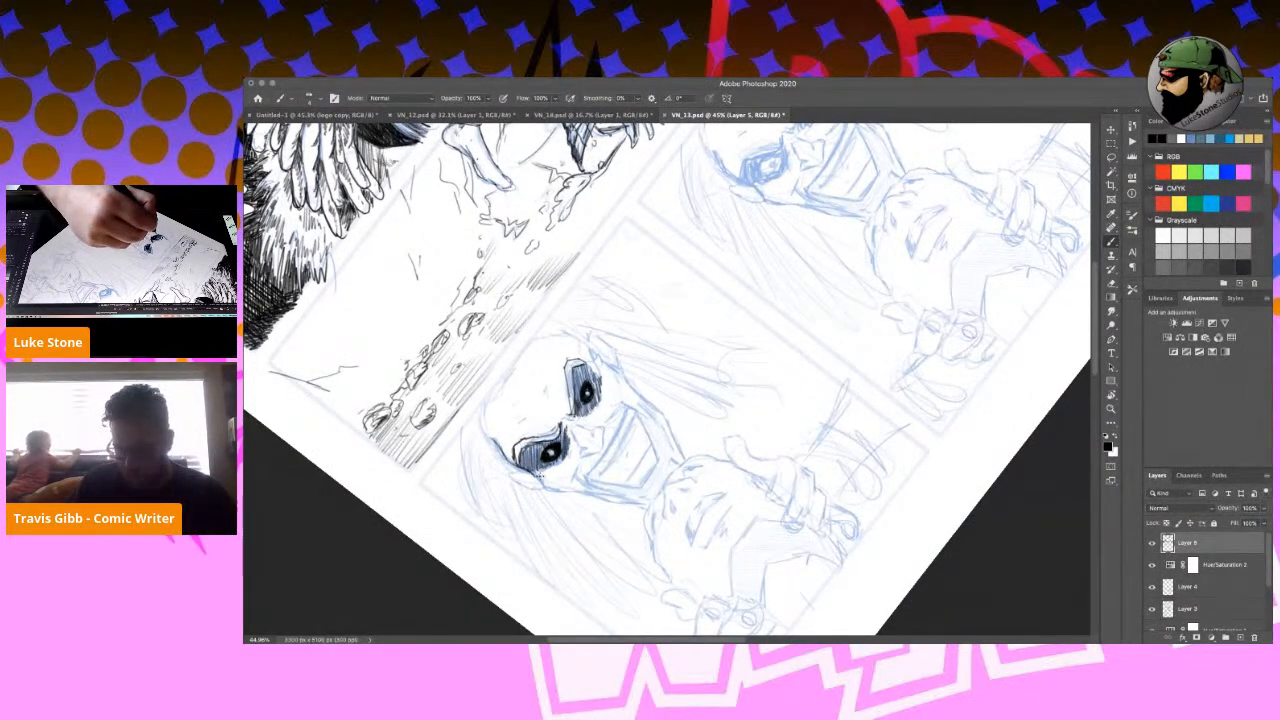
Ink the nose and the outline of the wide grin on the first bottom-row face.
mouse_move(568, 427)
mouse_down()
mouse_move(604, 434)
mouse_move(585, 457)
mouse_move(608, 424)
mouse_move(605, 459)
mouse_up()
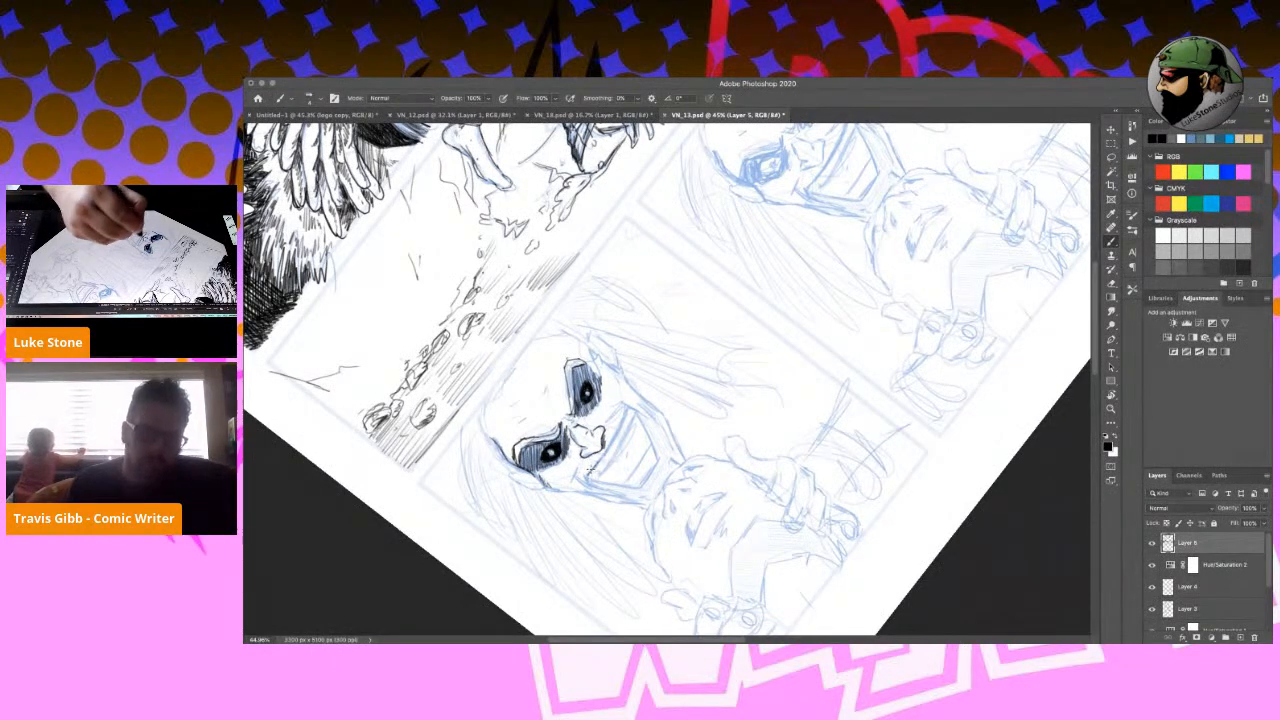
drag(630, 408, 658, 460)
key(r)
mouse_move(732, 292)
mouse_down()
mouse_move(808, 371)
mouse_move(810, 391)
mouse_up()
key(b)
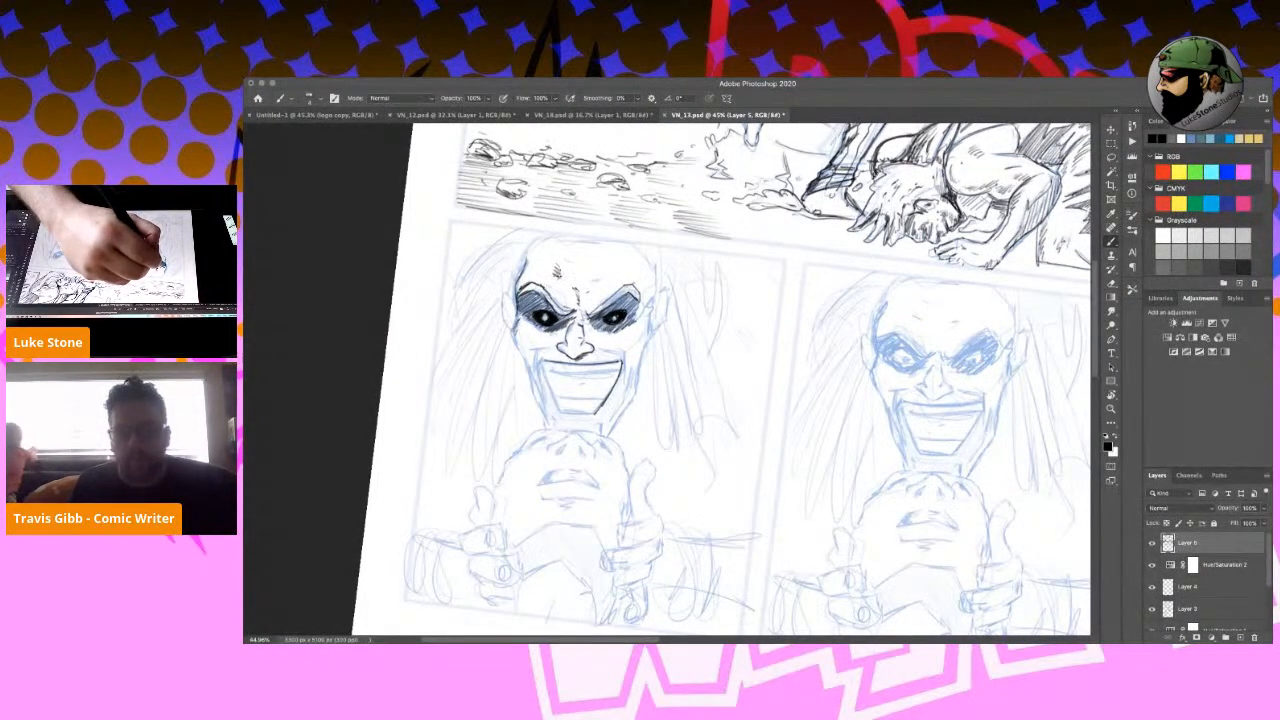
Add frown wrinkles to the forehead and outline the bald skull and temples of the grinning face.
key(r)
mouse_move(826, 370)
mouse_down()
mouse_move(826, 301)
mouse_move(760, 230)
mouse_up()
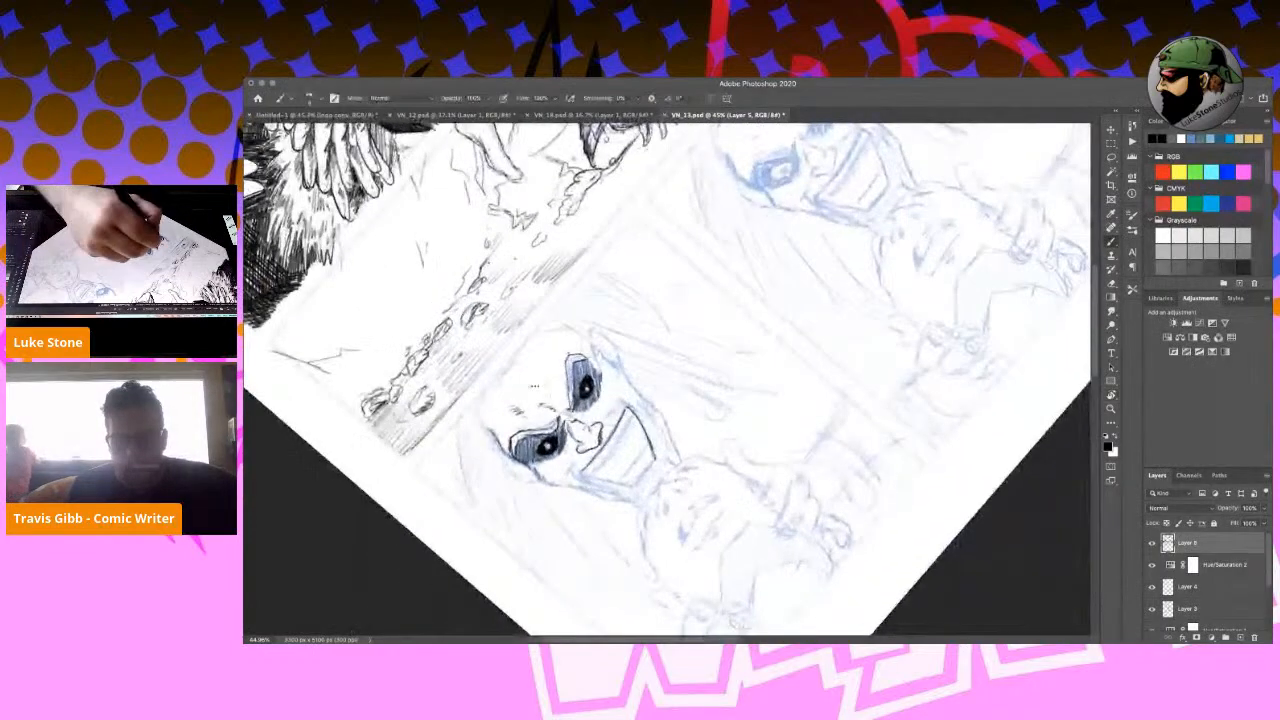
drag(544, 375, 552, 397)
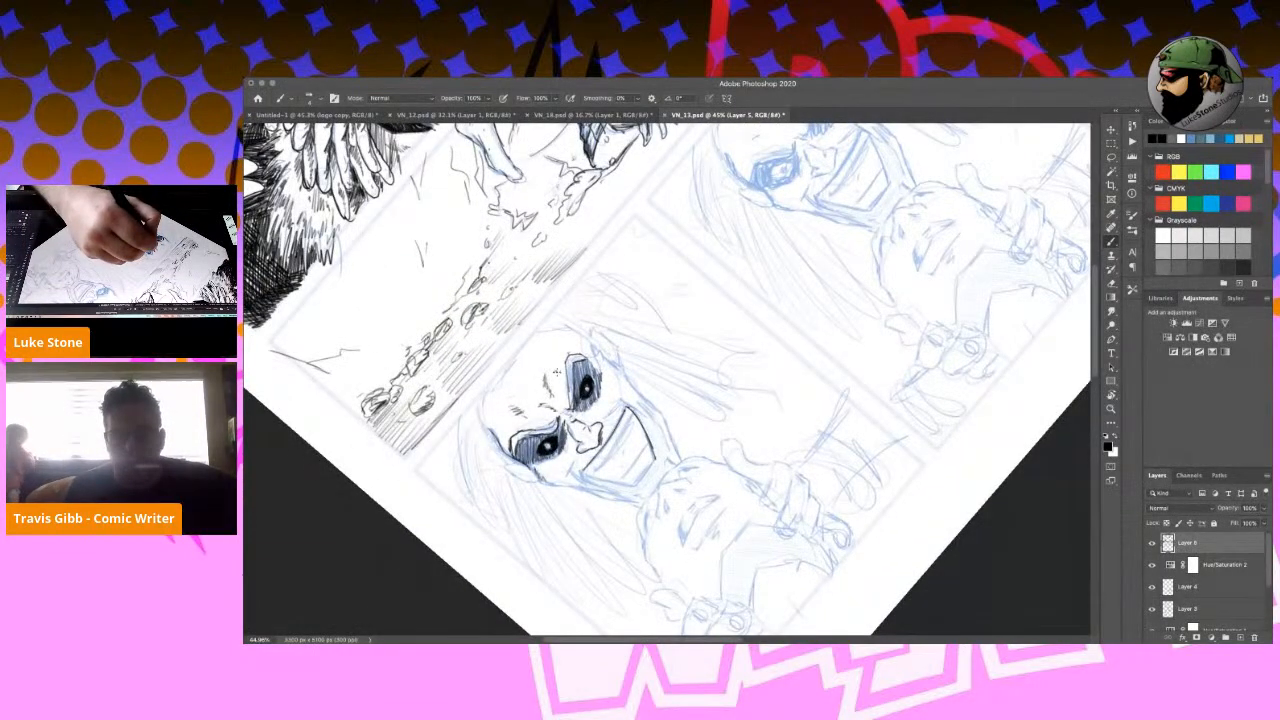
drag(494, 428, 508, 452)
mouse_move(566, 344)
mouse_down()
mouse_move(586, 344)
mouse_move(604, 376)
mouse_up()
drag(482, 390, 494, 436)
mouse_move(492, 382)
mouse_down()
mouse_move(548, 326)
mouse_move(574, 336)
mouse_up()
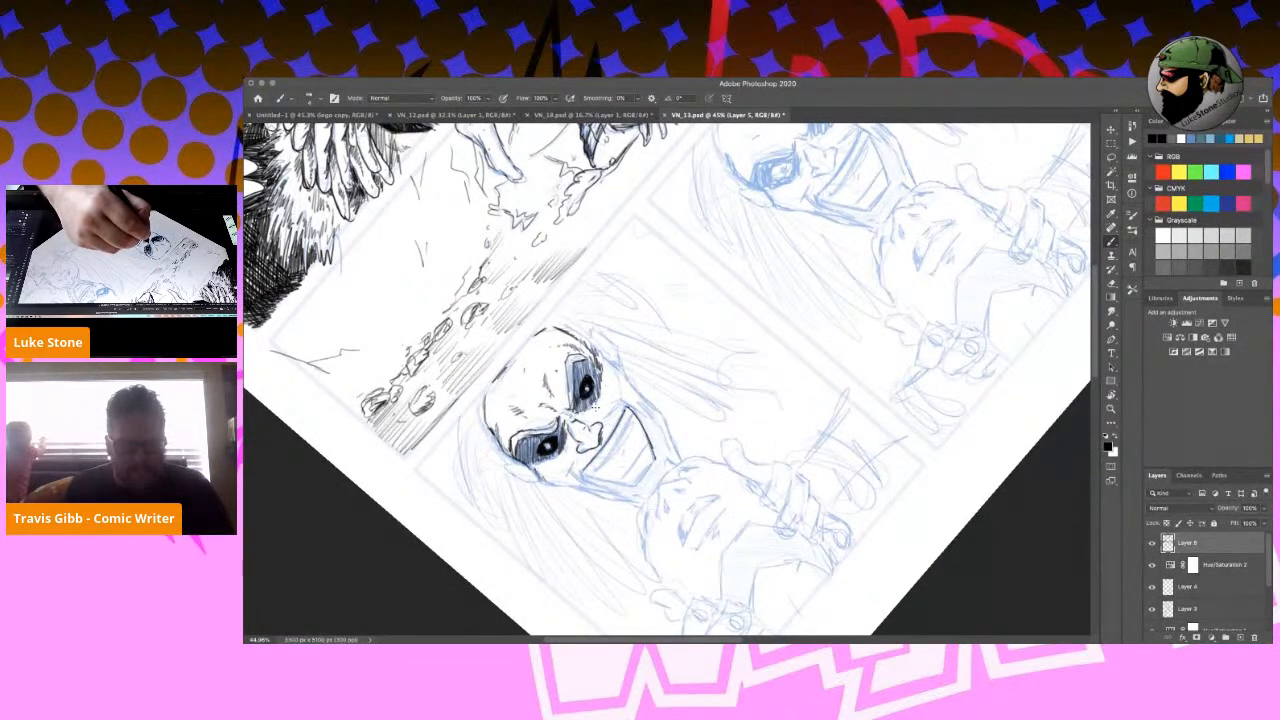
Outline the ear beside the first inked eye and draw the cheek and jaw line down to the chin.
mouse_move(602, 365)
mouse_down()
mouse_move(626, 387)
mouse_move(562, 490)
mouse_move(510, 476)
mouse_move(526, 482)
mouse_up()
mouse_move(600, 332)
mouse_down()
mouse_move(632, 374)
mouse_move(606, 364)
mouse_move(614, 374)
mouse_up()
mouse_move(608, 360)
mouse_down()
mouse_move(672, 426)
mouse_move(684, 460)
mouse_up()
Ink the opposite side of the jaw down to the chin, with cheek lines beside the grin.
key(r)
drag(718, 313, 783, 426)
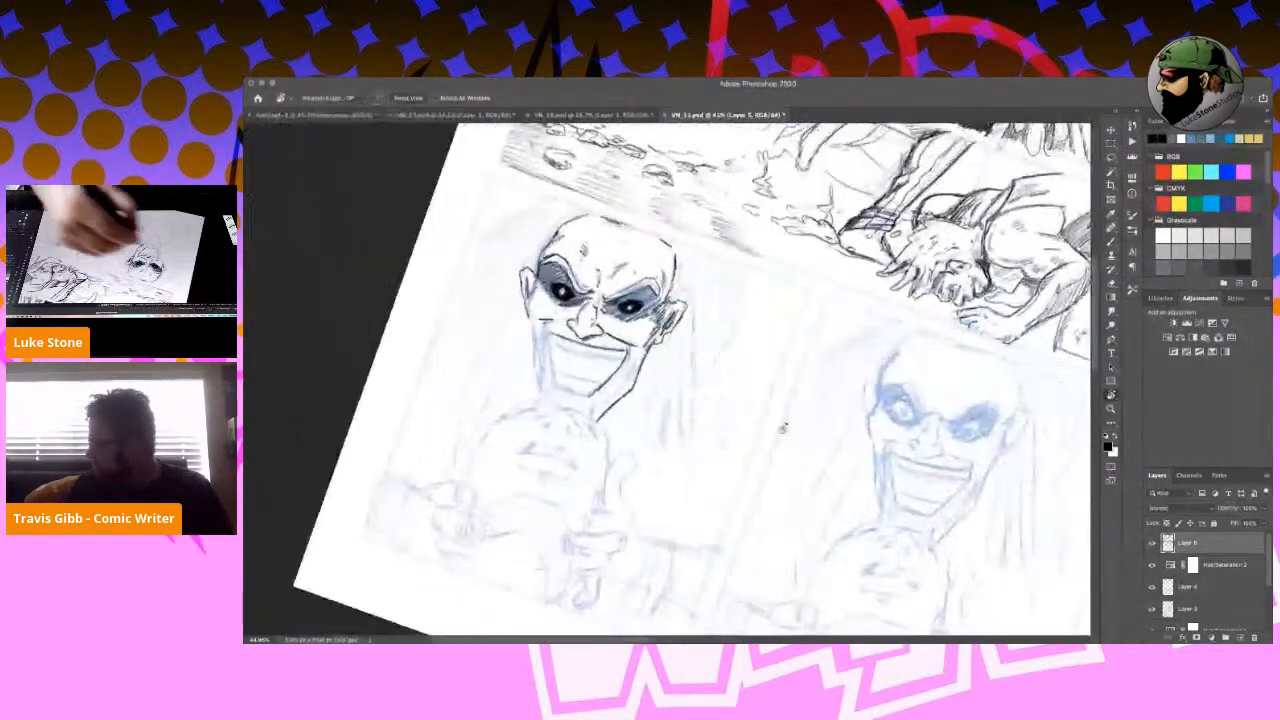
key(b)
drag(522, 308, 538, 376)
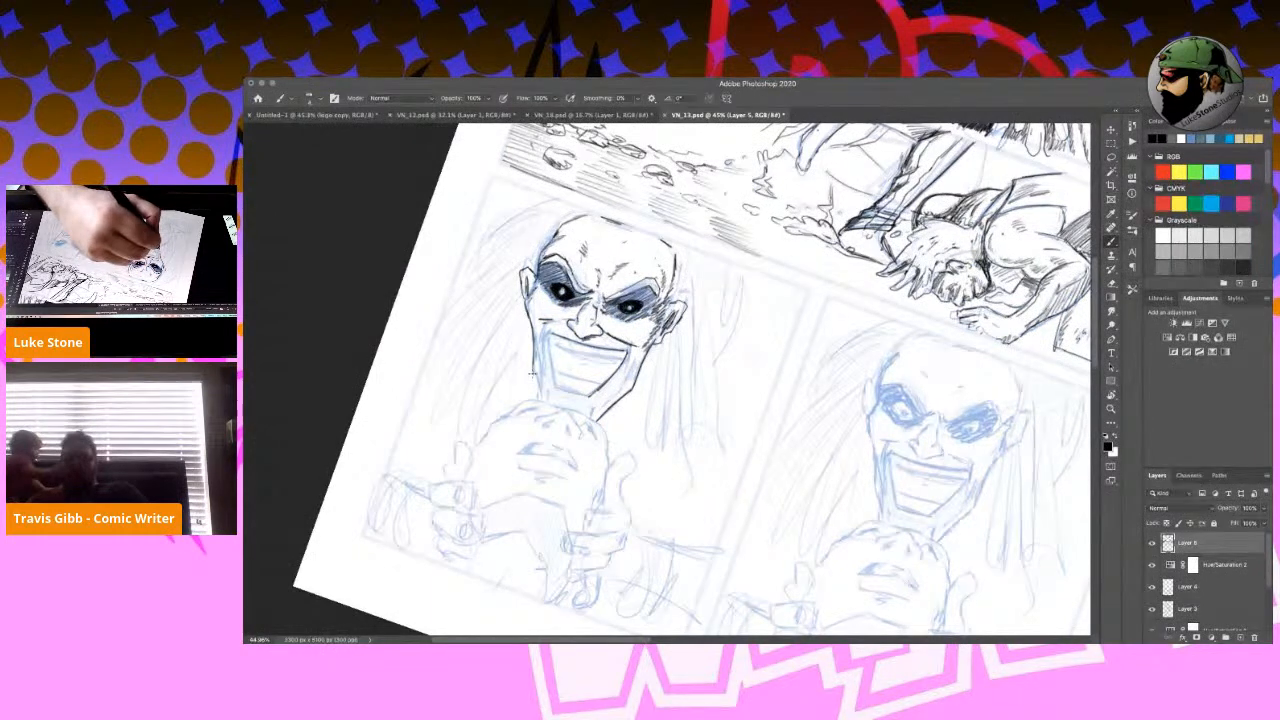
drag(533, 368, 540, 392)
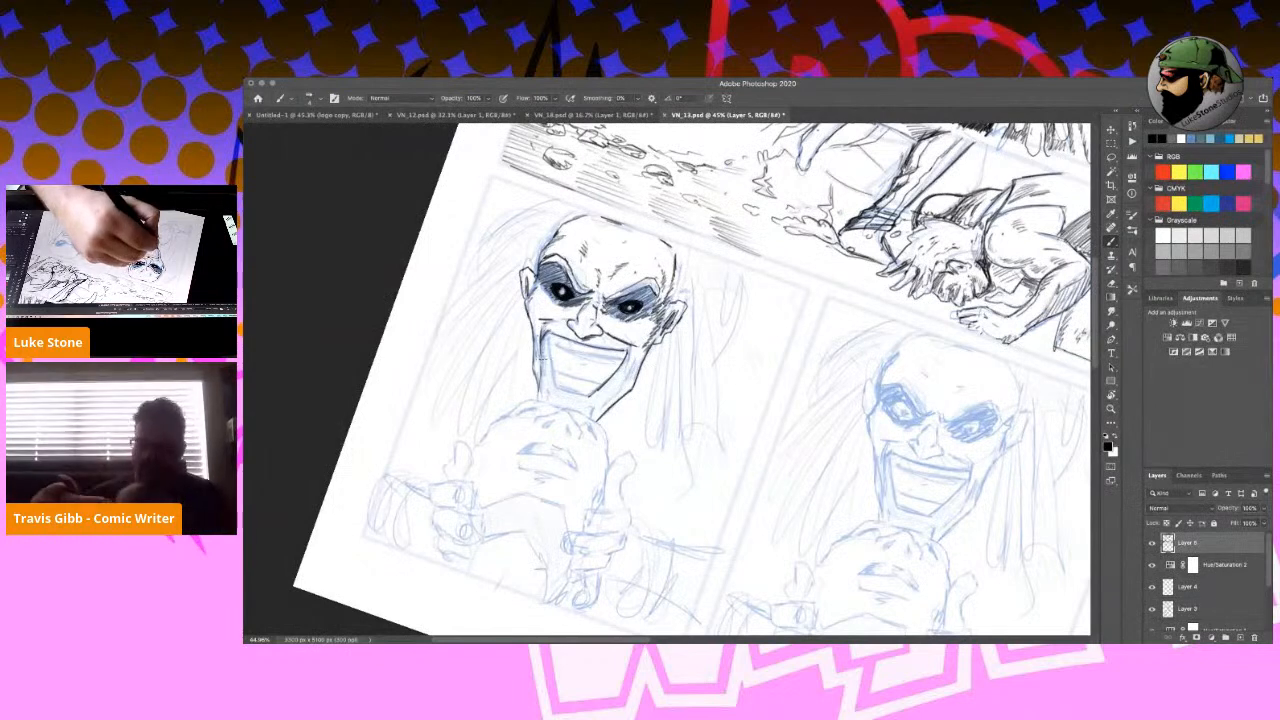
mouse_move(538, 380)
mouse_down()
mouse_move(541, 402)
mouse_move(521, 289)
mouse_move(539, 293)
mouse_move(540, 363)
mouse_move(556, 390)
mouse_up()
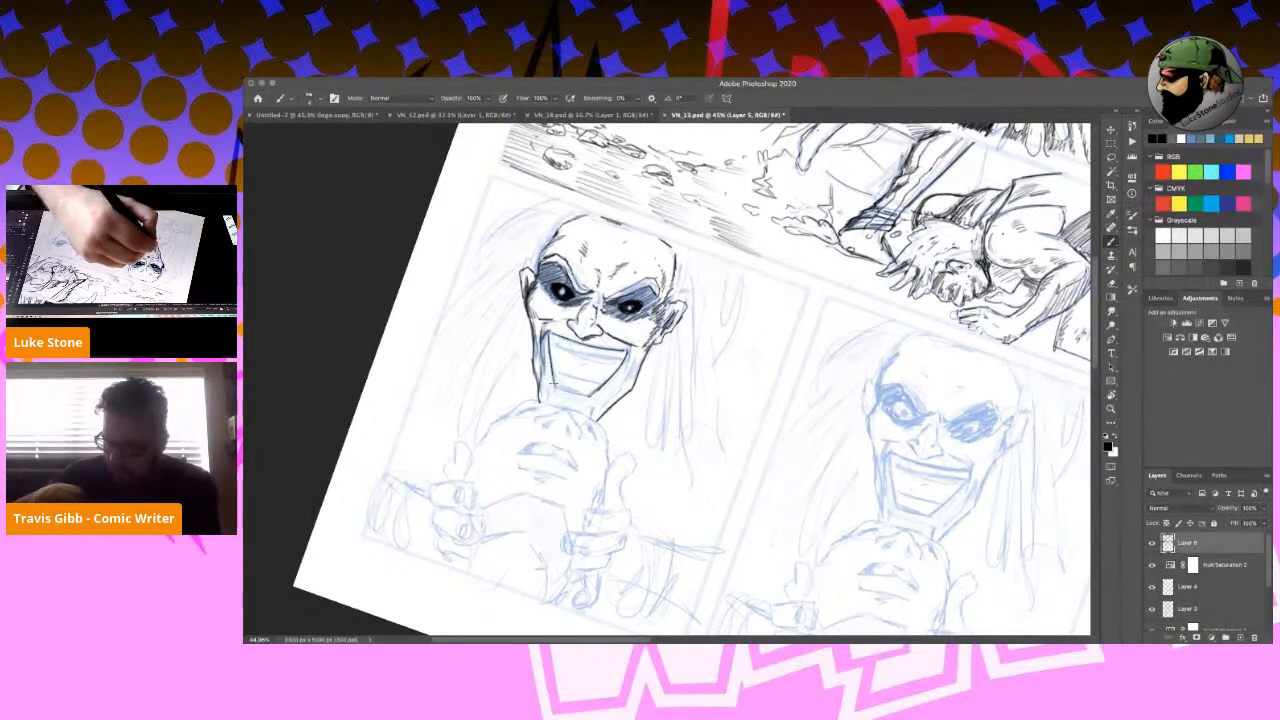
Add contour and shading strokes along the cheek and jaw and beneath the first inked eye.
key(r)
drag(803, 469, 803, 355)
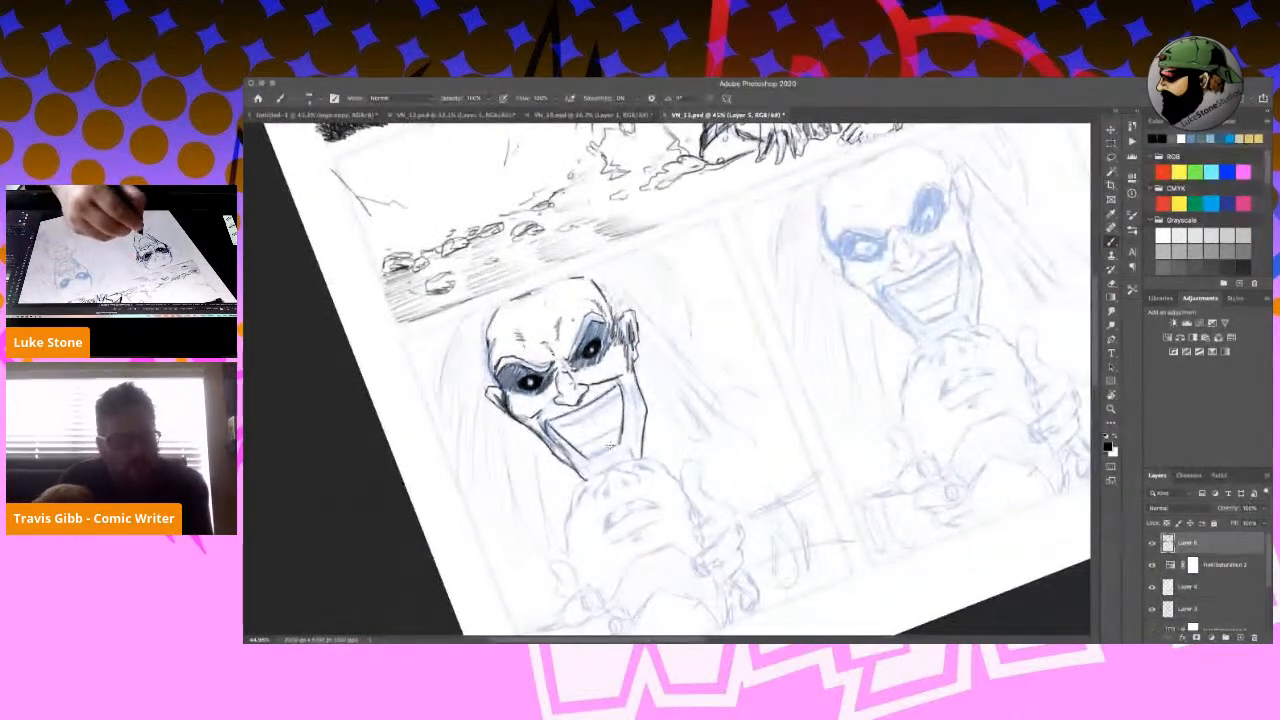
mouse_move(627, 370)
mouse_down()
mouse_move(644, 430)
mouse_move(634, 458)
mouse_up()
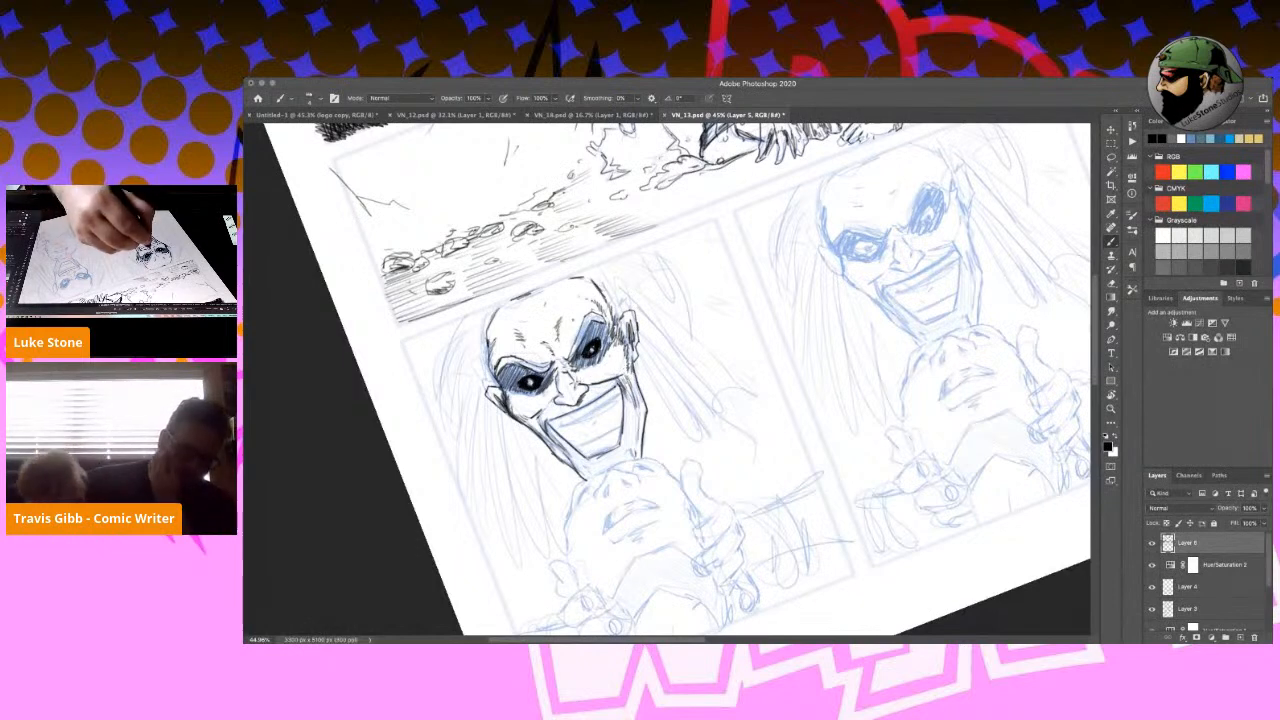
drag(575, 386, 611, 377)
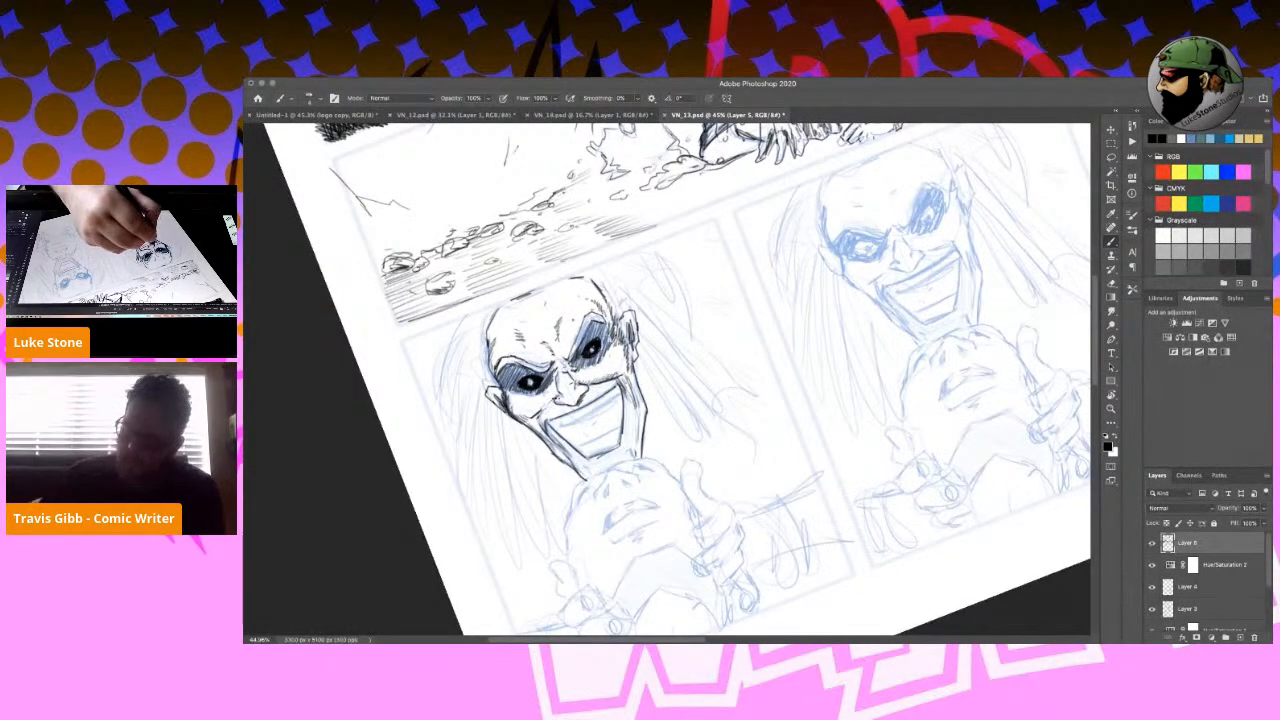
Draw the jagged upper and lower teeth in the grin and hatch the mouth's interior dark.
key(r)
drag(690, 415, 718, 366)
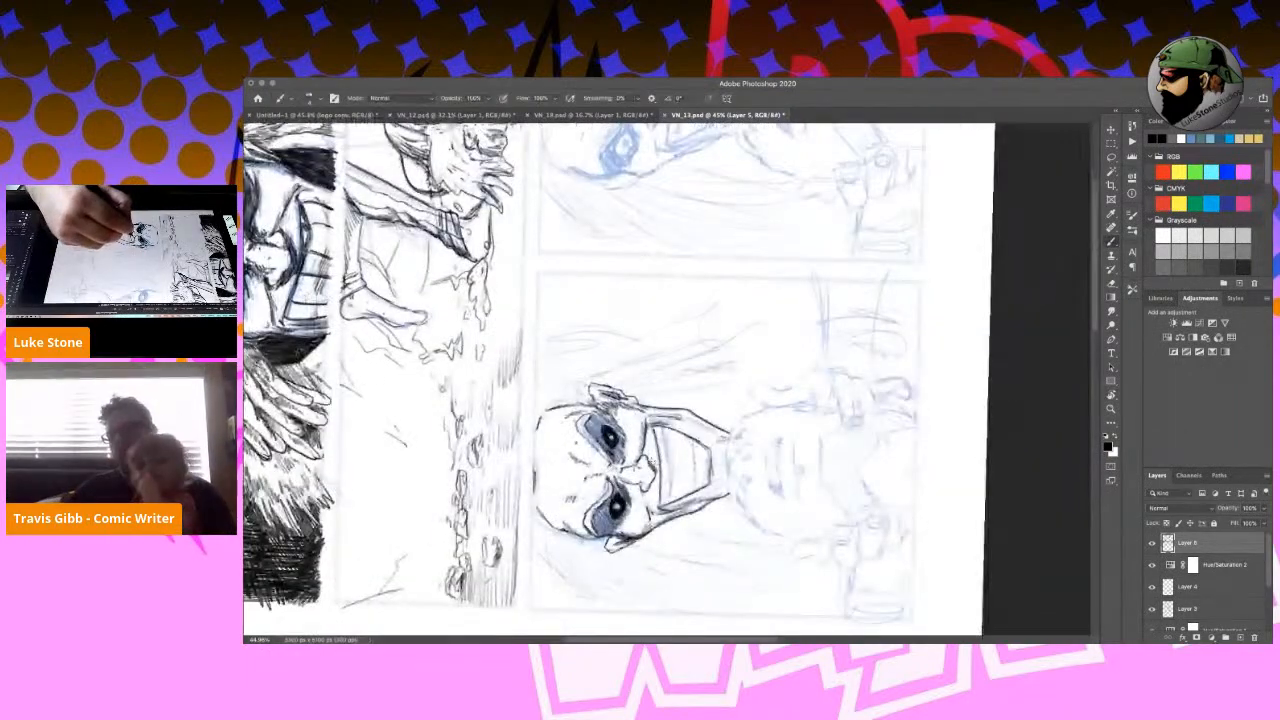
mouse_move(648, 454)
mouse_down()
mouse_move(648, 490)
mouse_move(794, 509)
mouse_up()
key(r)
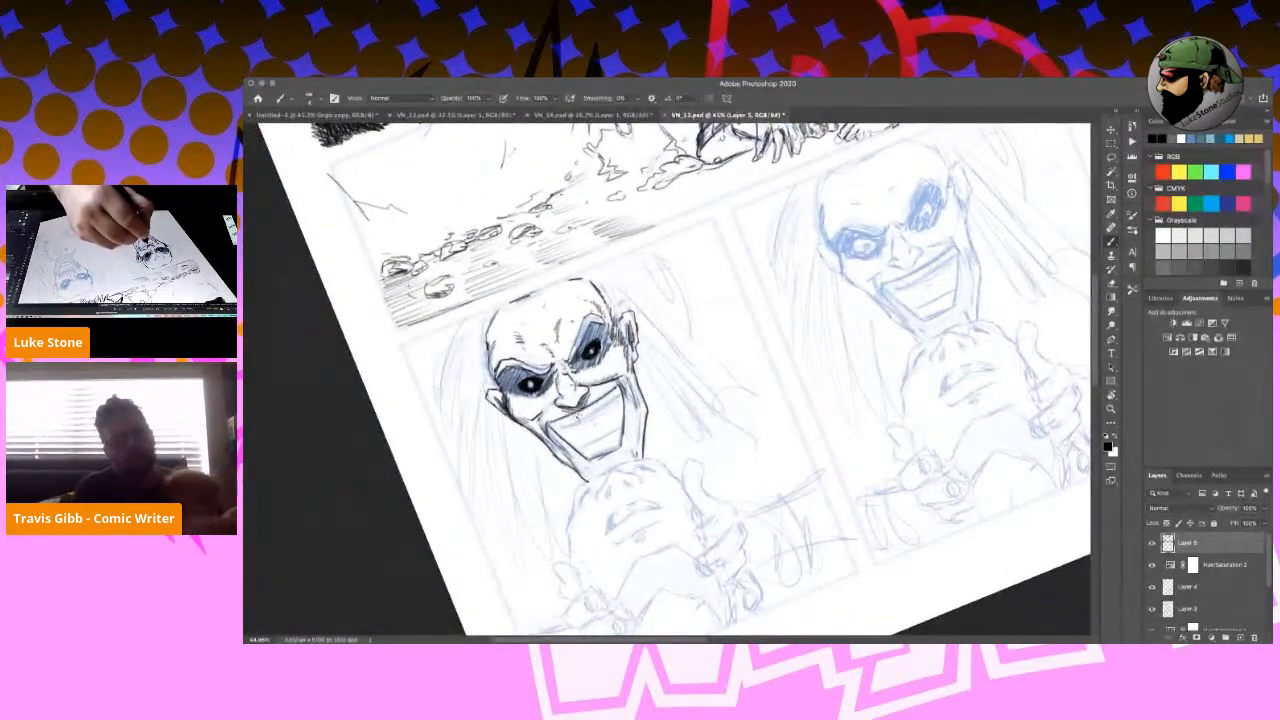
mouse_move(591, 409)
mouse_down()
mouse_move(614, 392)
mouse_move(552, 423)
mouse_move(608, 408)
mouse_up()
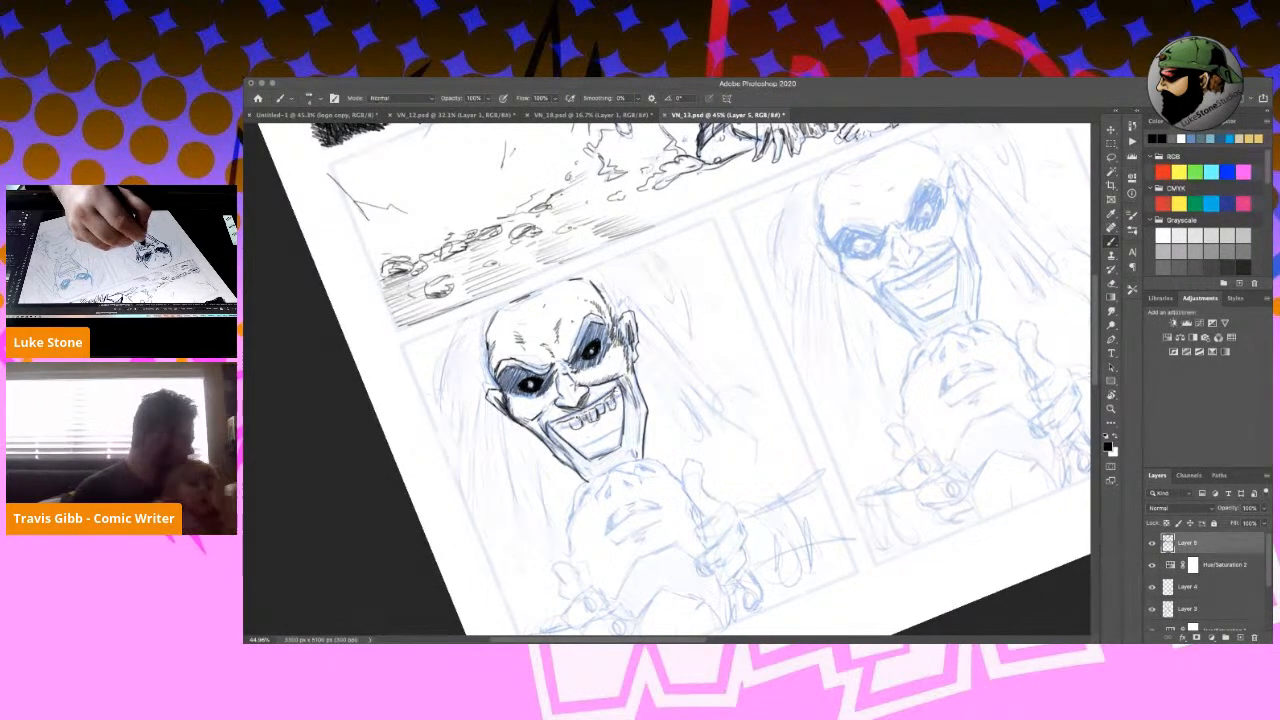
mouse_move(554, 431)
mouse_down()
mouse_move(572, 424)
mouse_move(606, 456)
mouse_move(614, 446)
mouse_move(597, 455)
mouse_move(593, 436)
mouse_move(613, 436)
mouse_move(618, 399)
mouse_move(624, 410)
mouse_move(564, 440)
mouse_up()
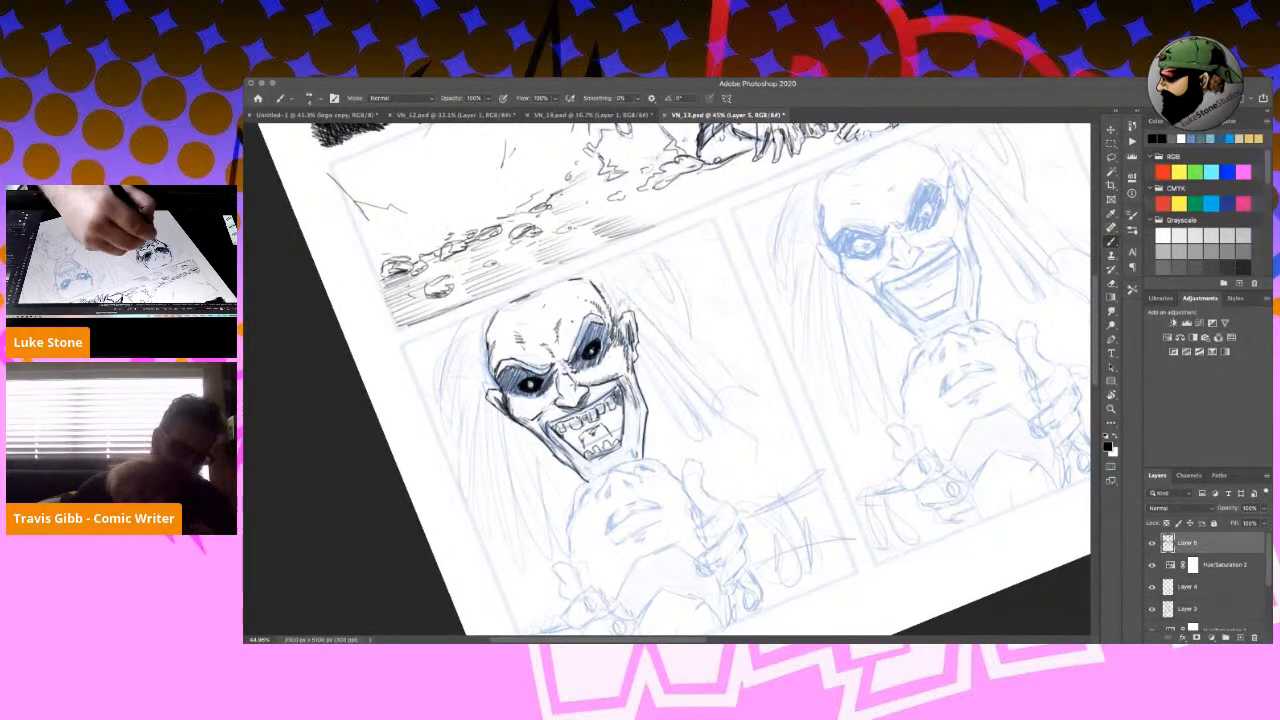
mouse_move(552, 425)
mouse_down()
mouse_move(564, 437)
mouse_move(572, 427)
mouse_move(568, 441)
mouse_move(587, 453)
mouse_move(605, 426)
mouse_up()
mouse_move(612, 407)
mouse_down()
mouse_move(612, 438)
mouse_move(591, 428)
mouse_move(606, 432)
mouse_up()
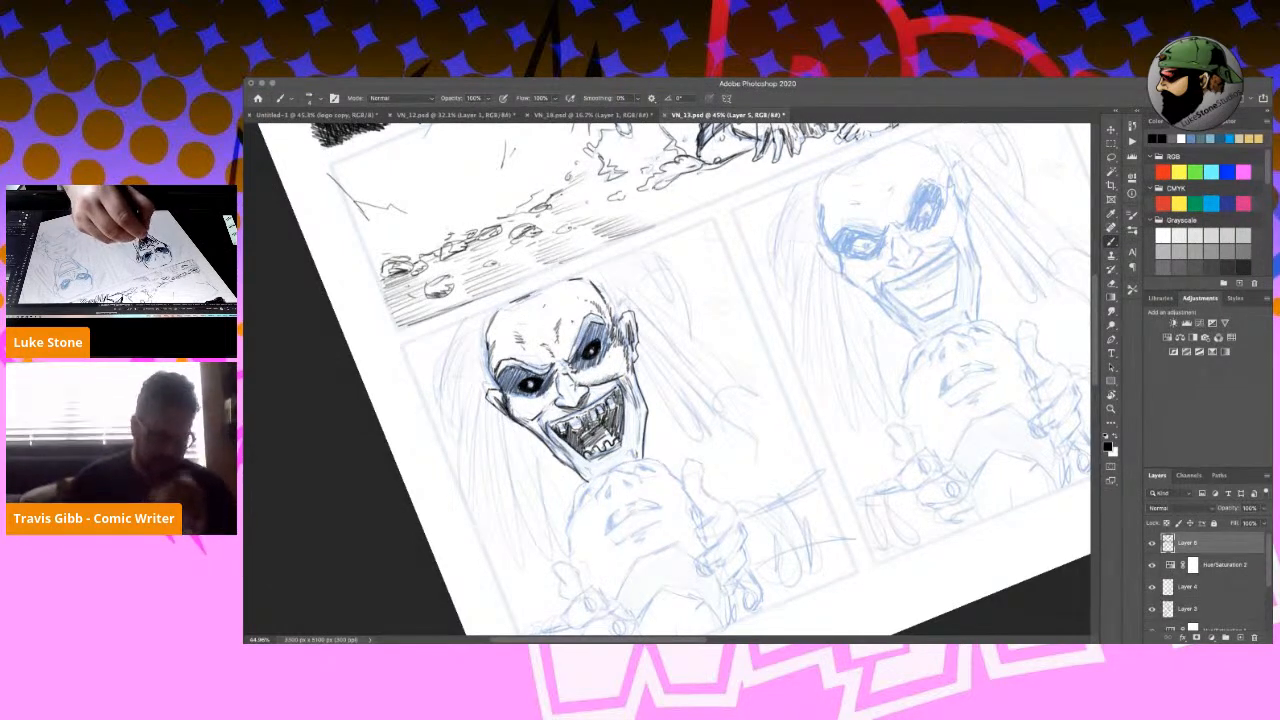
drag(575, 432, 619, 387)
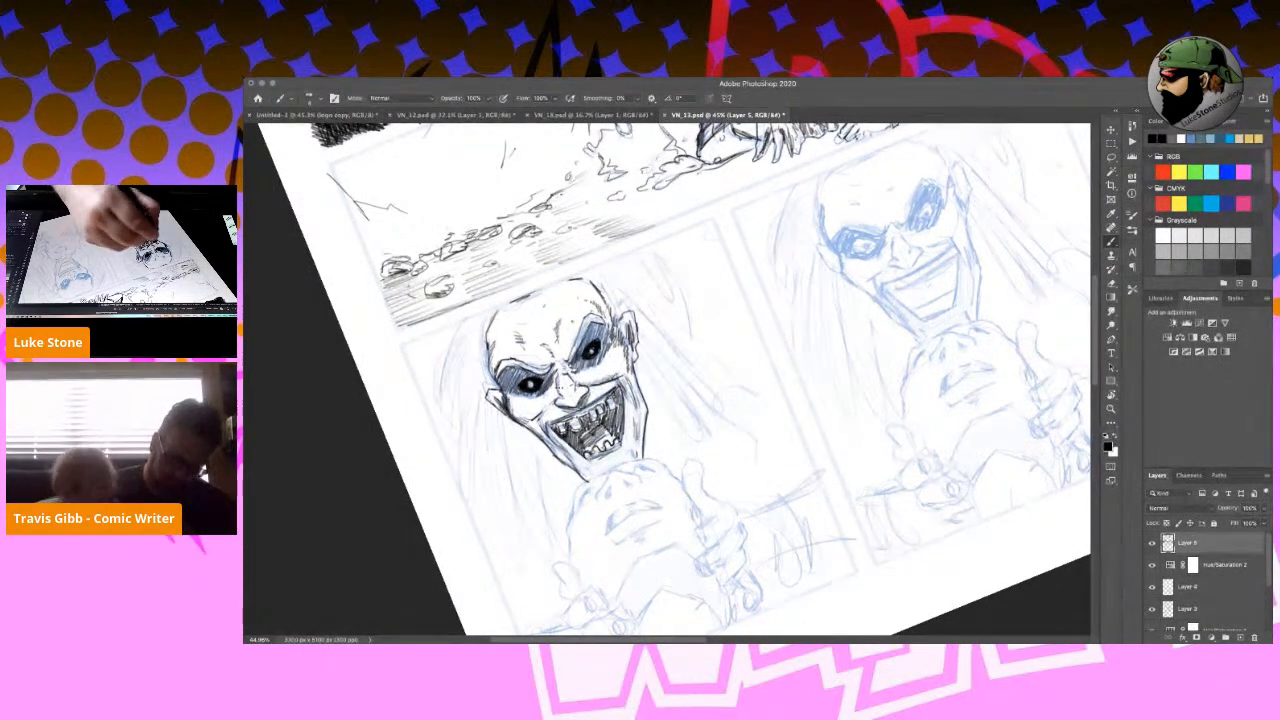
Add small shading strokes to the nose bridge, temple and cheek of the grinning face.
mouse_move(569, 372)
mouse_down()
mouse_move(580, 382)
mouse_move(549, 391)
mouse_move(568, 399)
mouse_move(582, 381)
mouse_up()
mouse_move(496, 330)
mouse_down()
mouse_move(498, 317)
mouse_move(494, 343)
mouse_up()
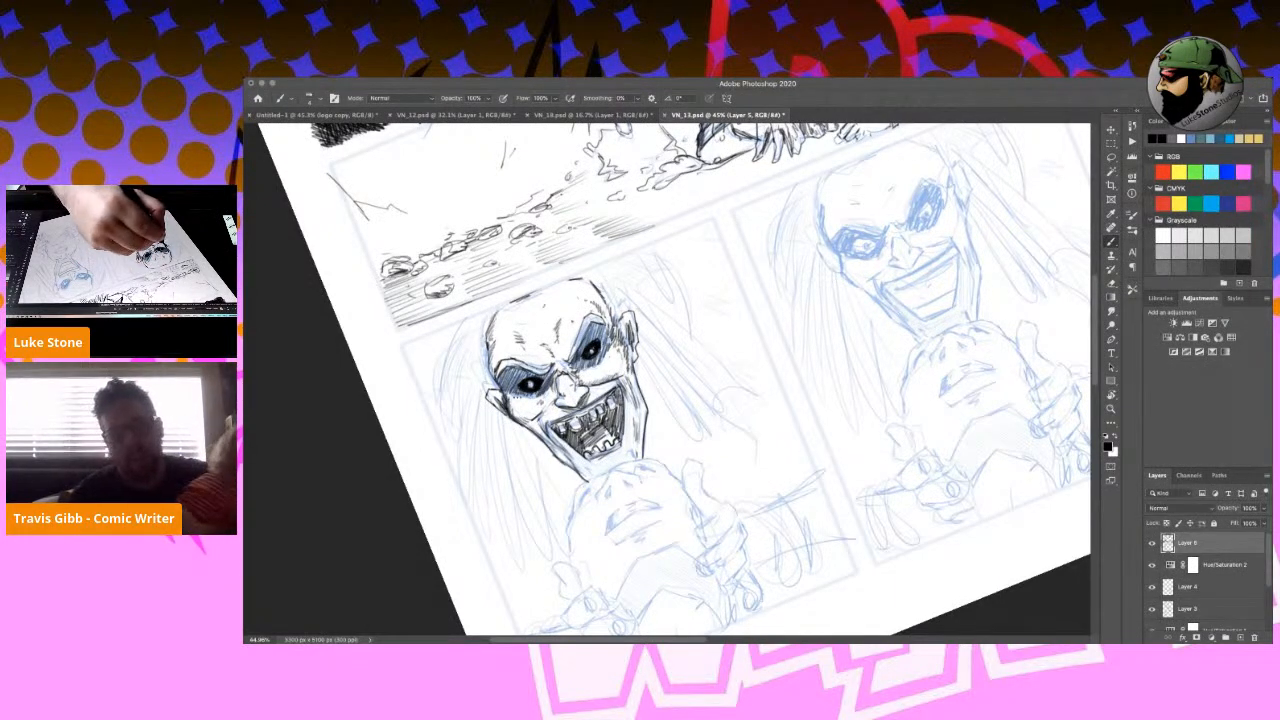
drag(511, 400, 521, 413)
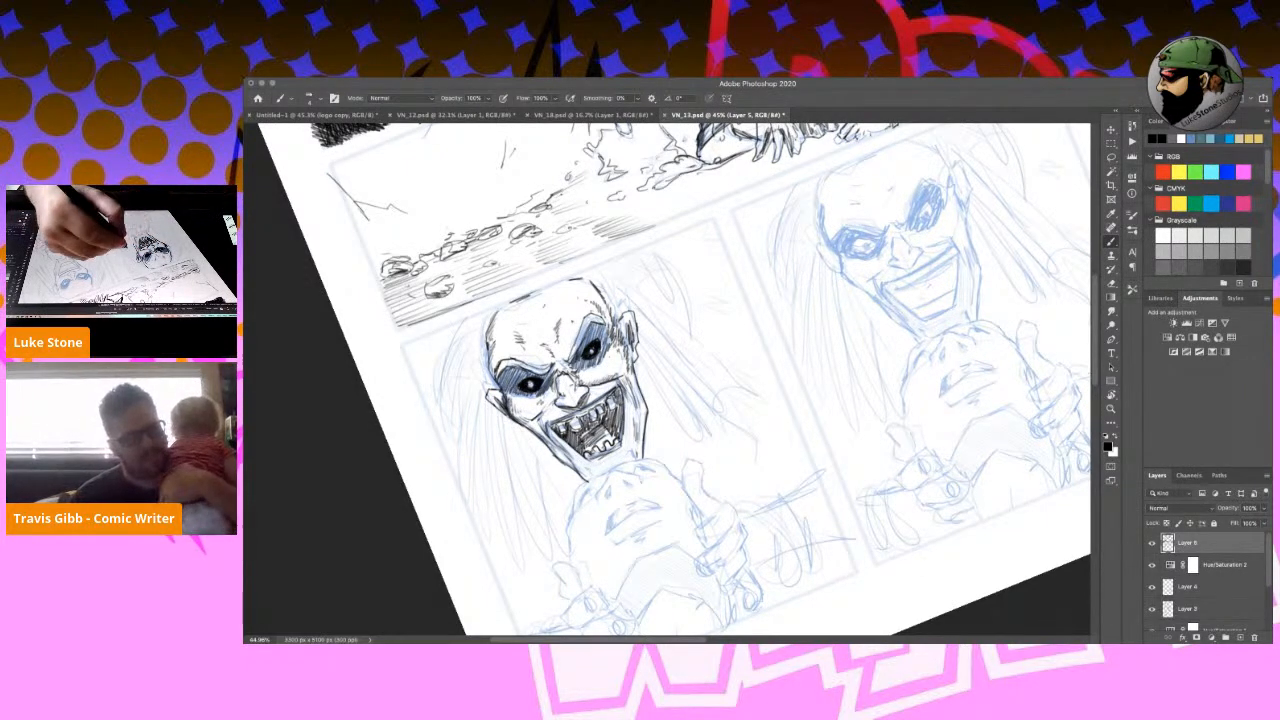
Ink the chin lines below the mouth and touch up the side of the head near the ear.
key(r)
mouse_move(727, 319)
mouse_down()
mouse_move(743, 330)
mouse_move(654, 323)
mouse_up()
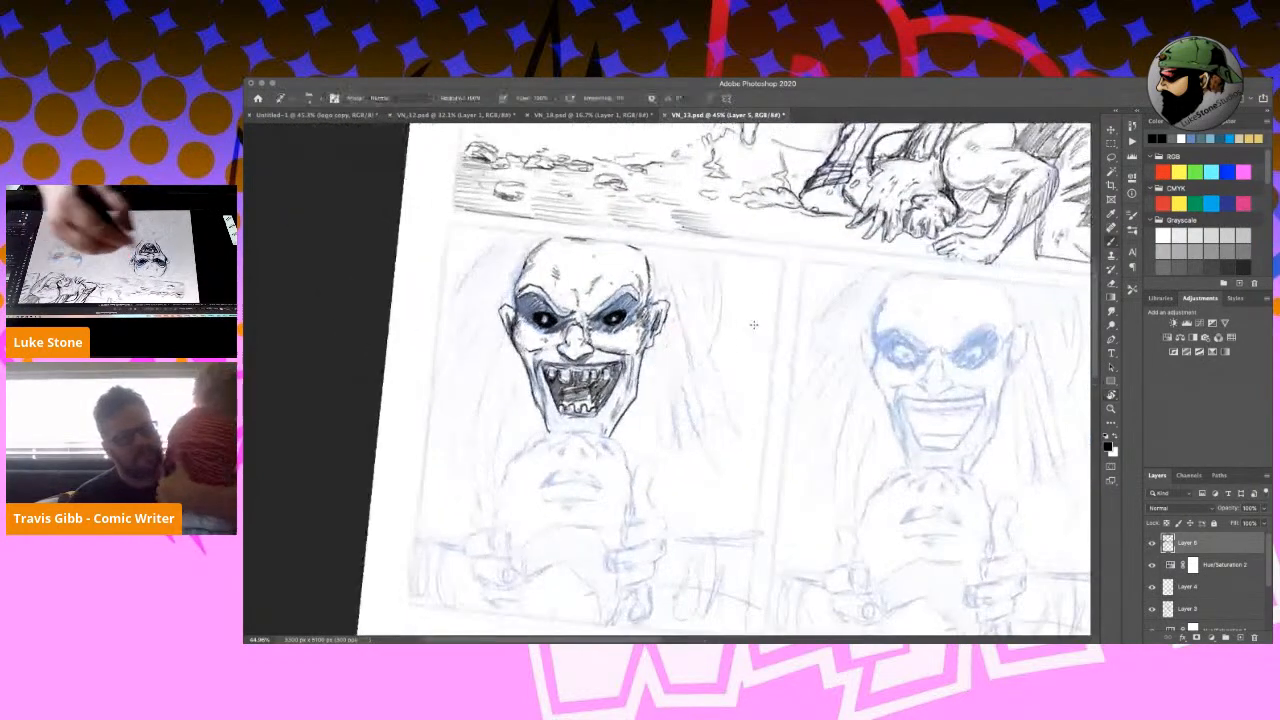
mouse_move(546, 407)
mouse_down()
mouse_move(552, 433)
mouse_move(573, 420)
mouse_move(600, 434)
mouse_move(604, 412)
mouse_move(598, 438)
mouse_move(608, 424)
mouse_move(606, 436)
mouse_move(554, 431)
mouse_up()
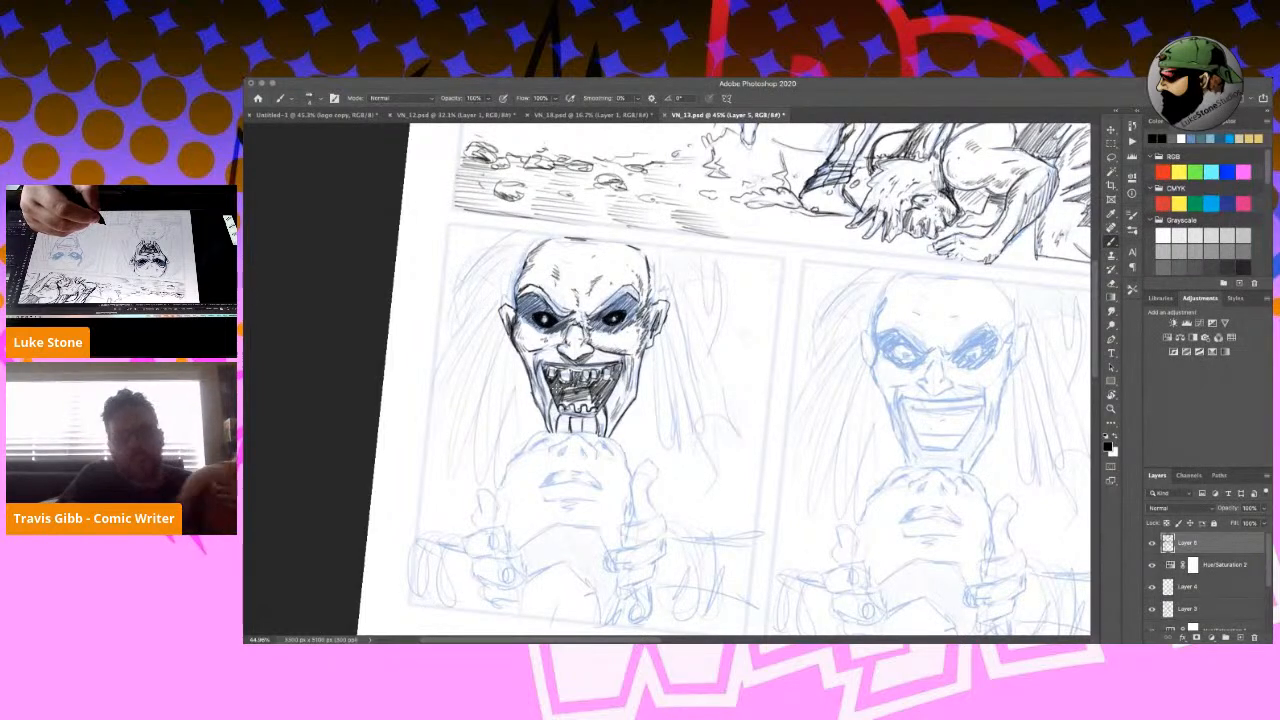
drag(653, 268, 668, 302)
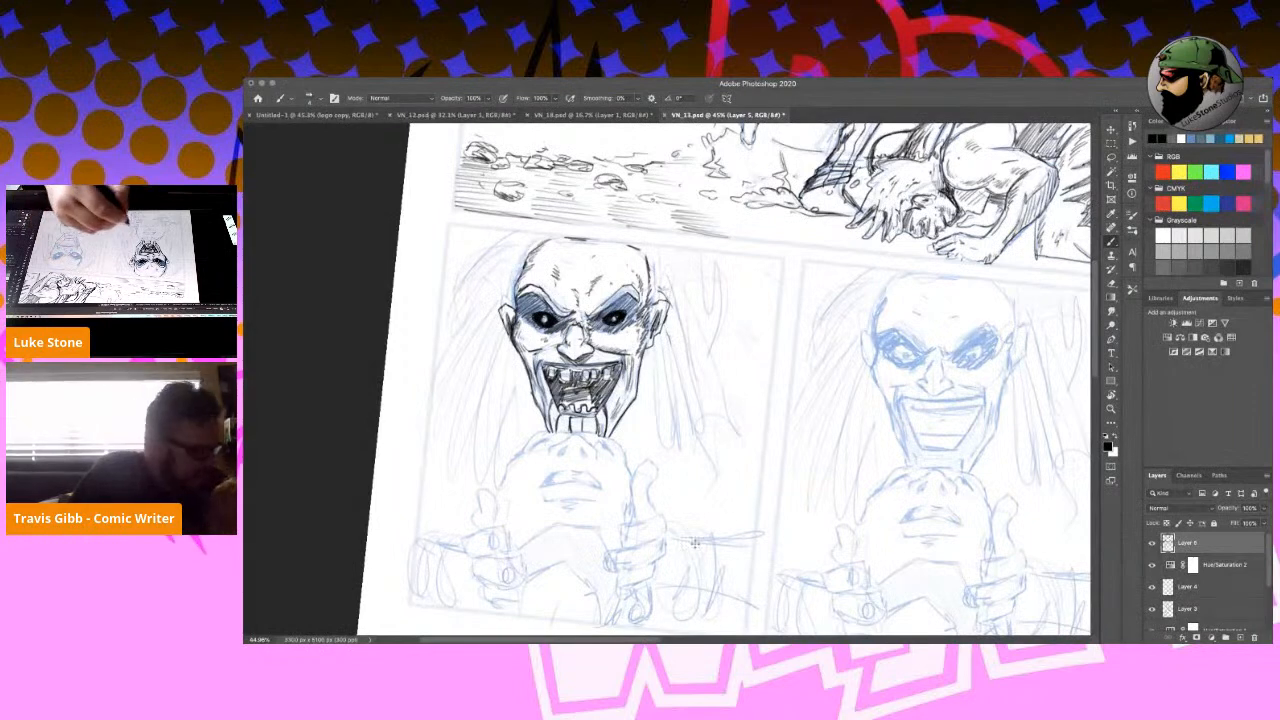
Outline the raised thumb and first curled fingers of the hand below the grinning face.
mouse_move(630, 486)
mouse_down()
mouse_move(647, 458)
mouse_move(652, 486)
mouse_move(633, 499)
mouse_up()
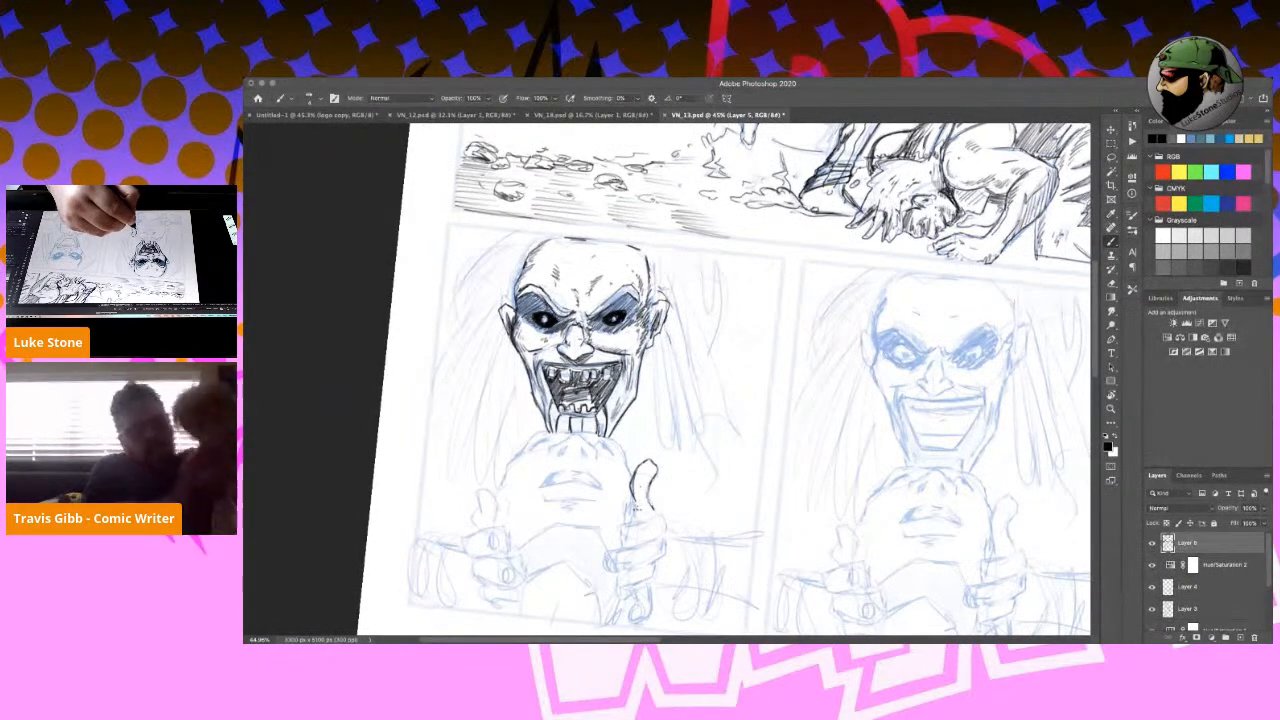
key(r)
drag(760, 330, 780, 295)
key(b)
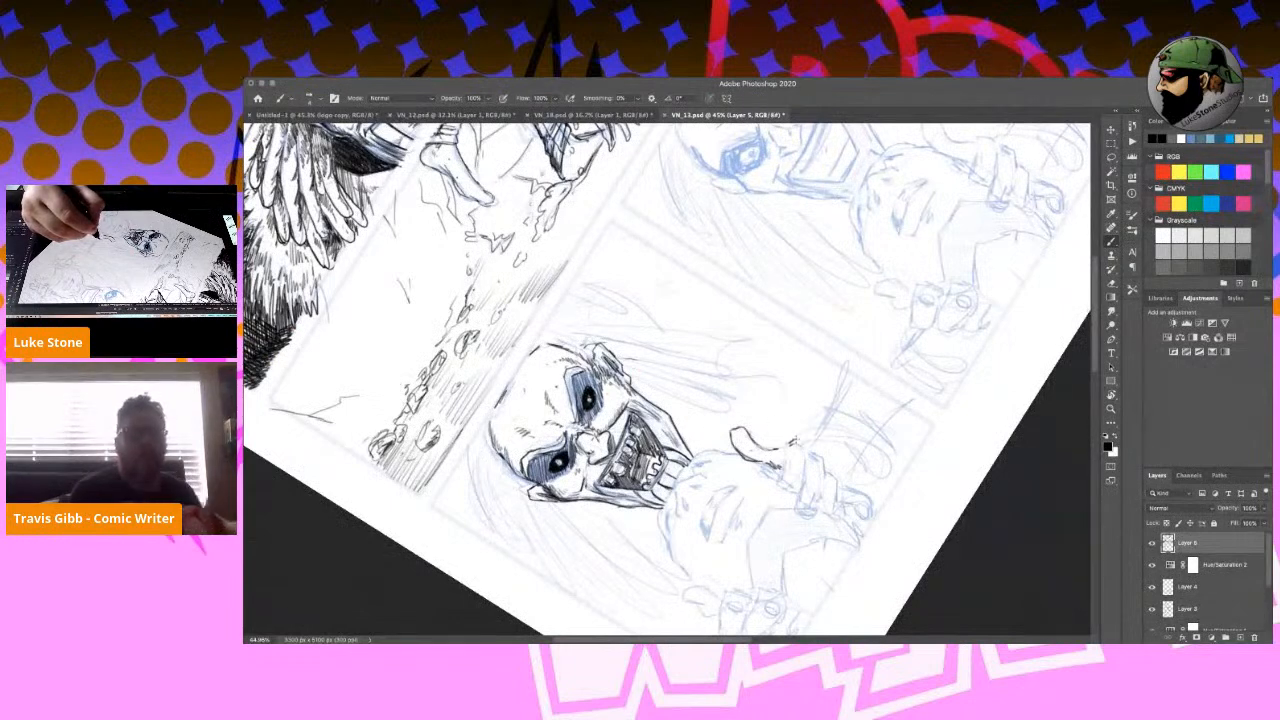
mouse_move(806, 440)
mouse_down()
mouse_move(778, 498)
mouse_move(795, 504)
mouse_move(796, 452)
mouse_move(790, 492)
mouse_move(826, 494)
mouse_move(813, 457)
mouse_up()
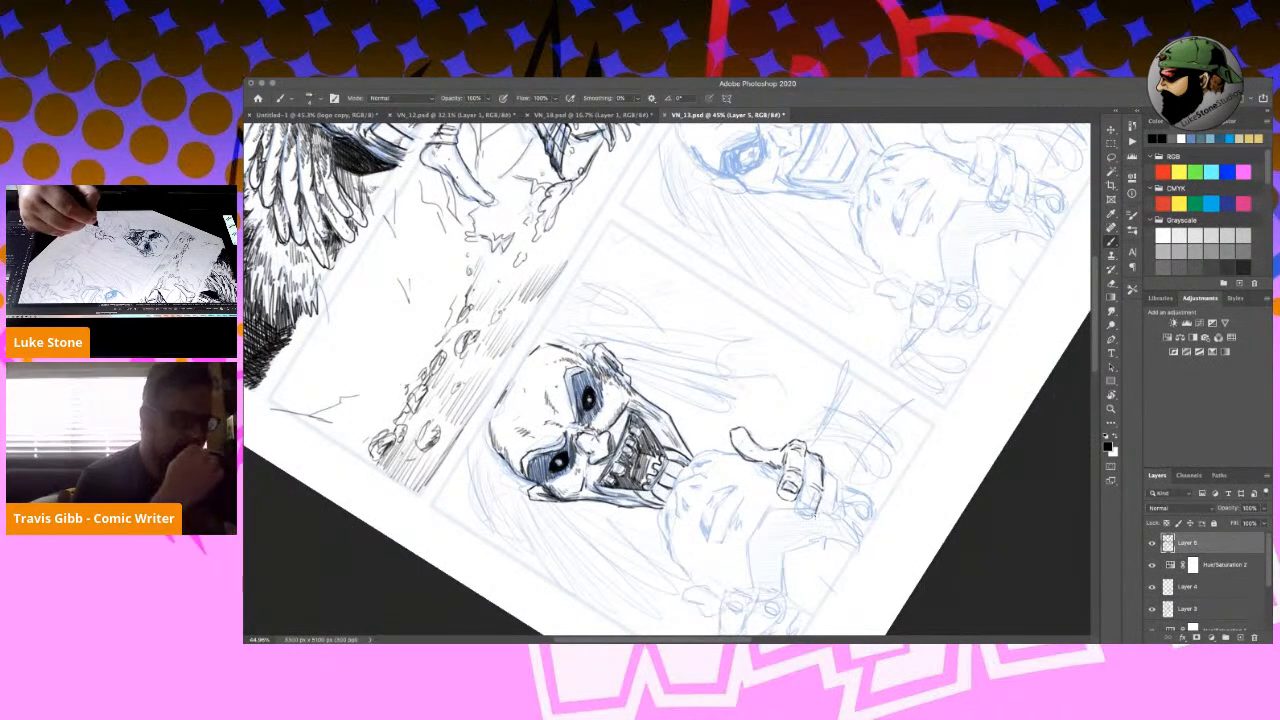
Ink the remaining curled fingers of the thumbs-up hand in the first bottom-row panel.
mouse_move(792, 510)
mouse_down()
mouse_move(812, 520)
mouse_move(812, 493)
mouse_up()
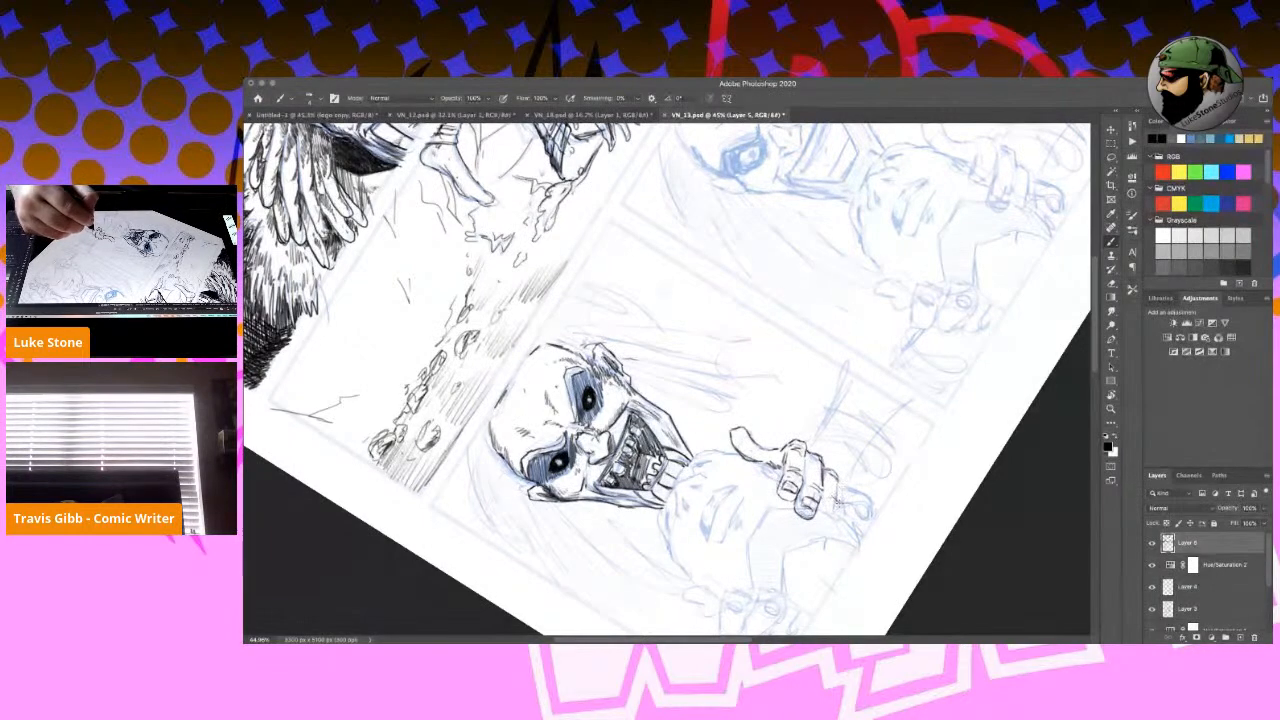
mouse_move(838, 482)
mouse_down()
mouse_move(841, 517)
mouse_move(829, 521)
mouse_move(818, 494)
mouse_move(840, 518)
mouse_up()
key(r)
mouse_move(890, 365)
mouse_down()
mouse_move(876, 455)
mouse_move(836, 522)
mouse_up()
key(r)
key(space)
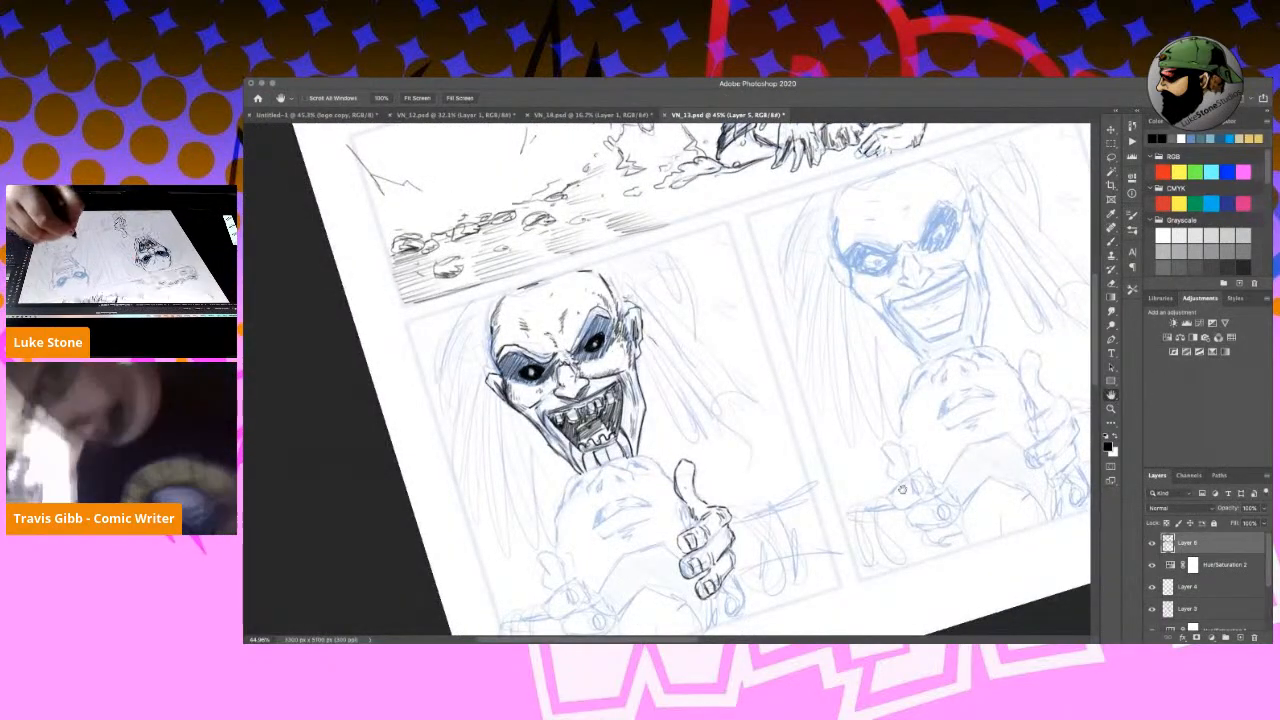
Ink the little finger of the thumbs-up hand and add small shading marks across its fingers.
drag(903, 490, 891, 363)
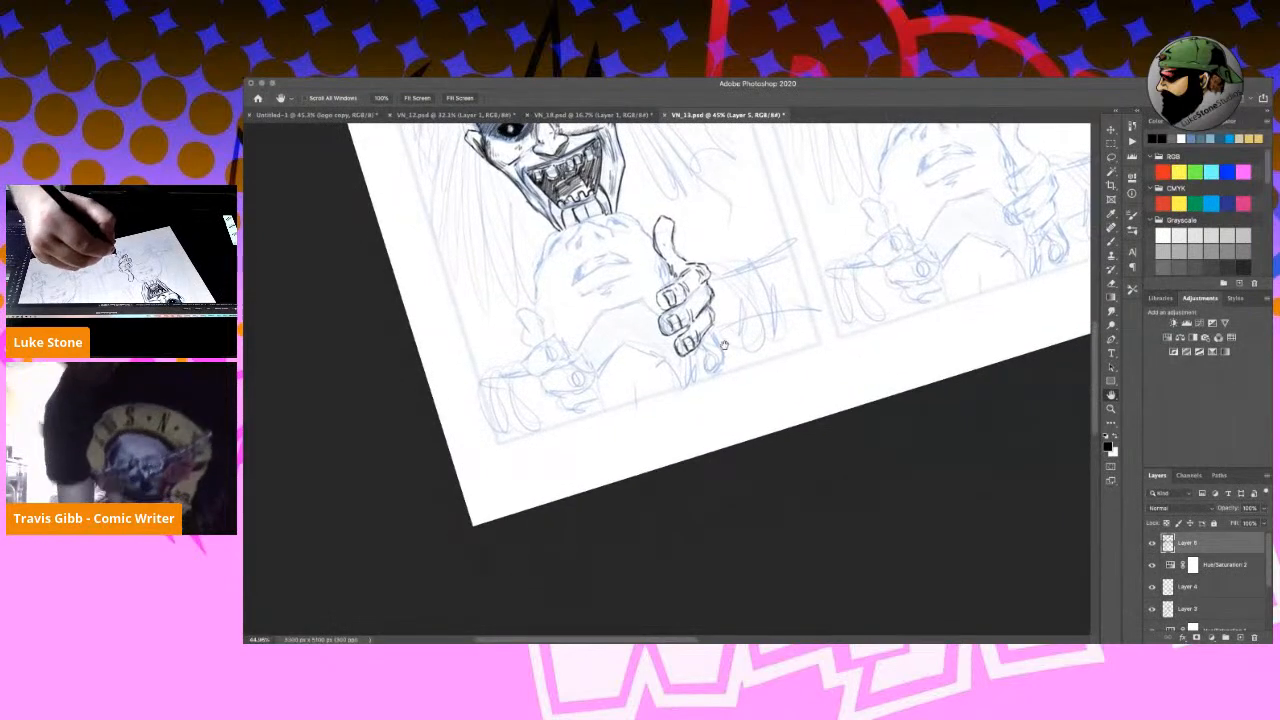
mouse_move(706, 328)
mouse_down()
mouse_move(724, 354)
mouse_move(716, 370)
mouse_move(700, 340)
mouse_move(698, 366)
mouse_move(706, 374)
mouse_move(698, 348)
mouse_up()
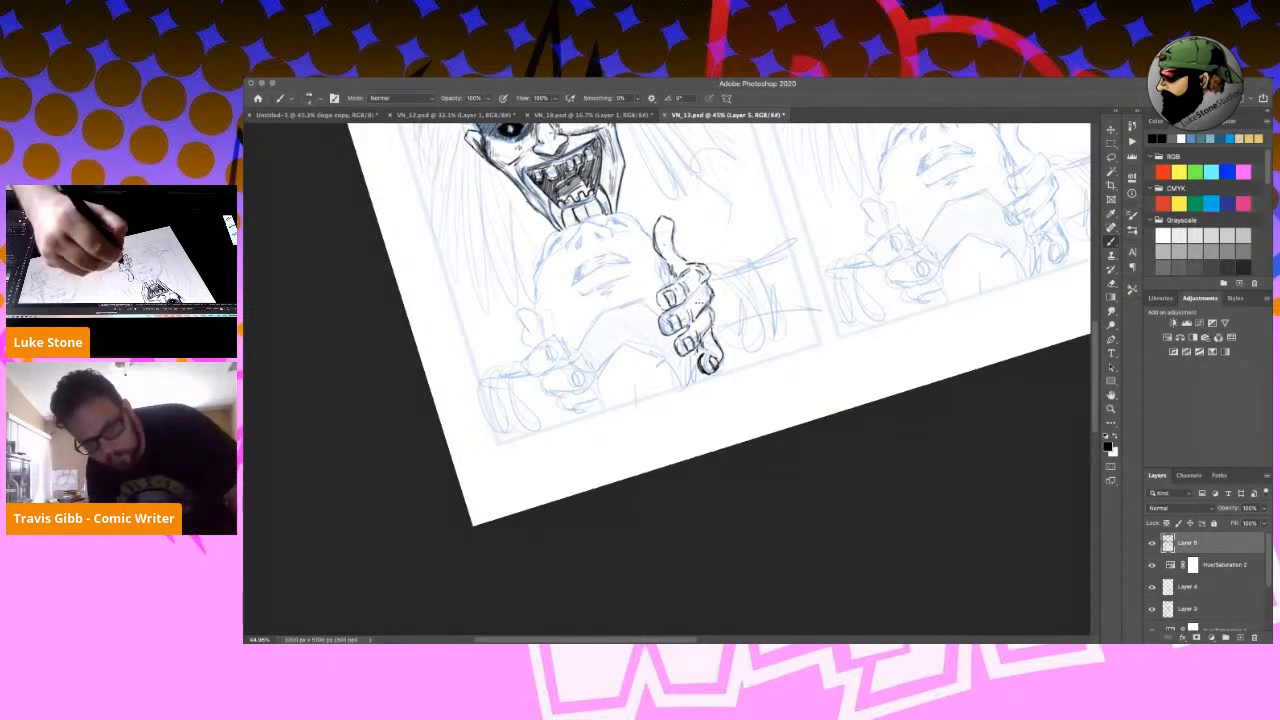
drag(684, 287, 700, 300)
Ink the thumb and curled fingers of the opposite hand, plus the side of the held head beside it.
mouse_move(522, 312)
mouse_down()
mouse_move(542, 329)
mouse_move(525, 334)
mouse_move(521, 363)
mouse_move(556, 358)
mouse_move(534, 369)
mouse_move(564, 387)
mouse_move(536, 390)
mouse_move(572, 382)
mouse_move(582, 401)
mouse_move(564, 418)
mouse_up()
drag(562, 414, 574, 412)
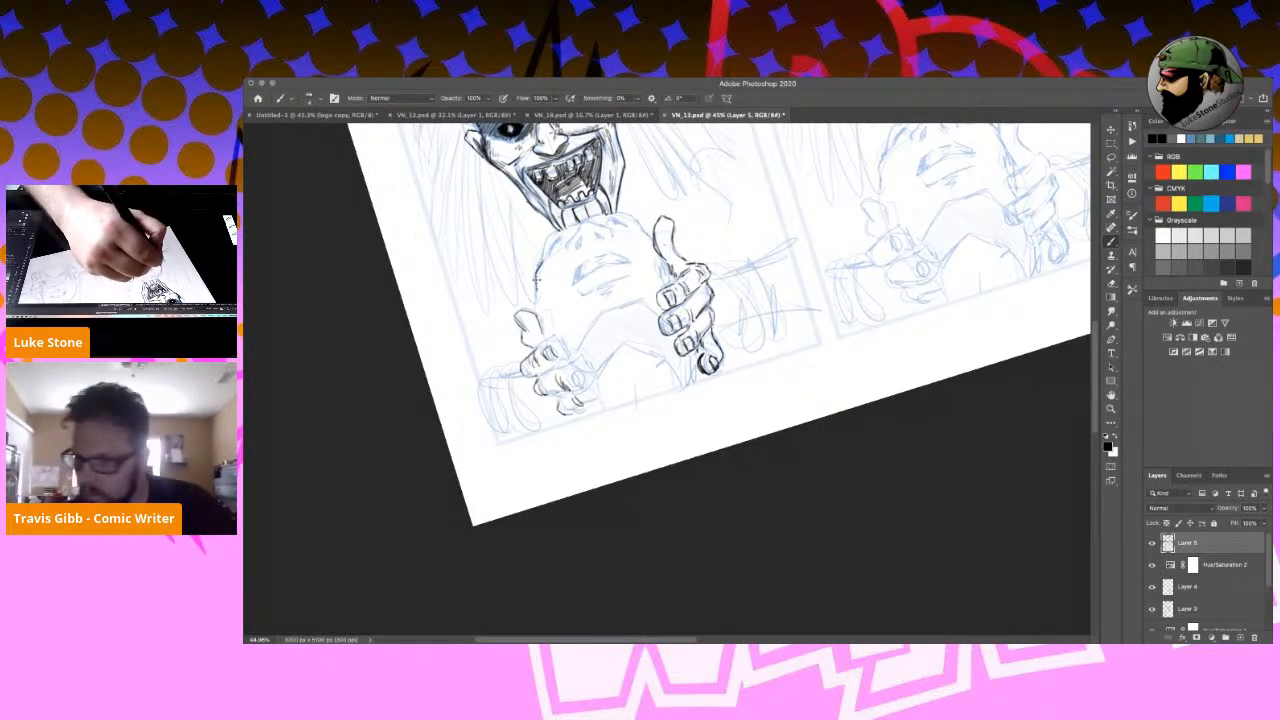
mouse_move(532, 302)
mouse_down()
mouse_move(552, 330)
mouse_move(538, 346)
mouse_move(566, 342)
mouse_move(554, 368)
mouse_move(566, 382)
mouse_move(588, 390)
mouse_move(562, 370)
mouse_move(594, 374)
mouse_move(594, 392)
mouse_move(568, 396)
mouse_move(536, 378)
mouse_move(564, 362)
mouse_move(568, 408)
mouse_up()
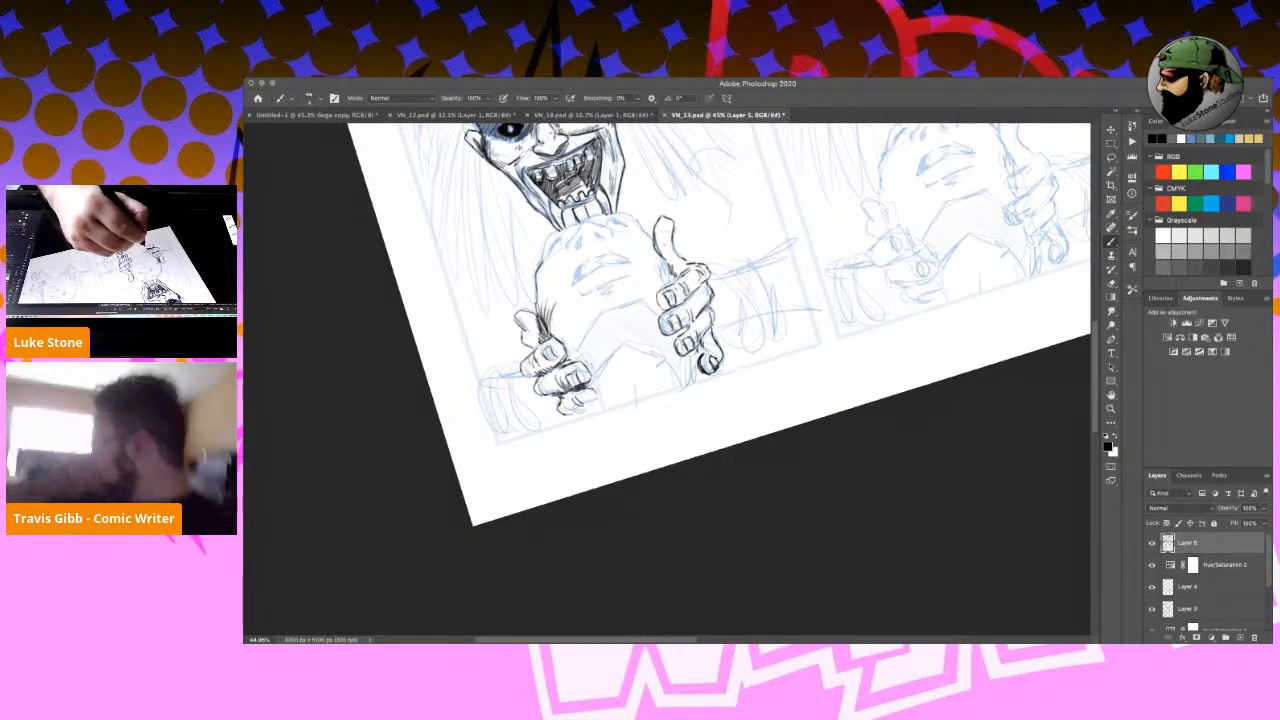
mouse_move(582, 392)
mouse_down()
mouse_move(596, 408)
mouse_move(563, 405)
mouse_move(592, 410)
mouse_up()
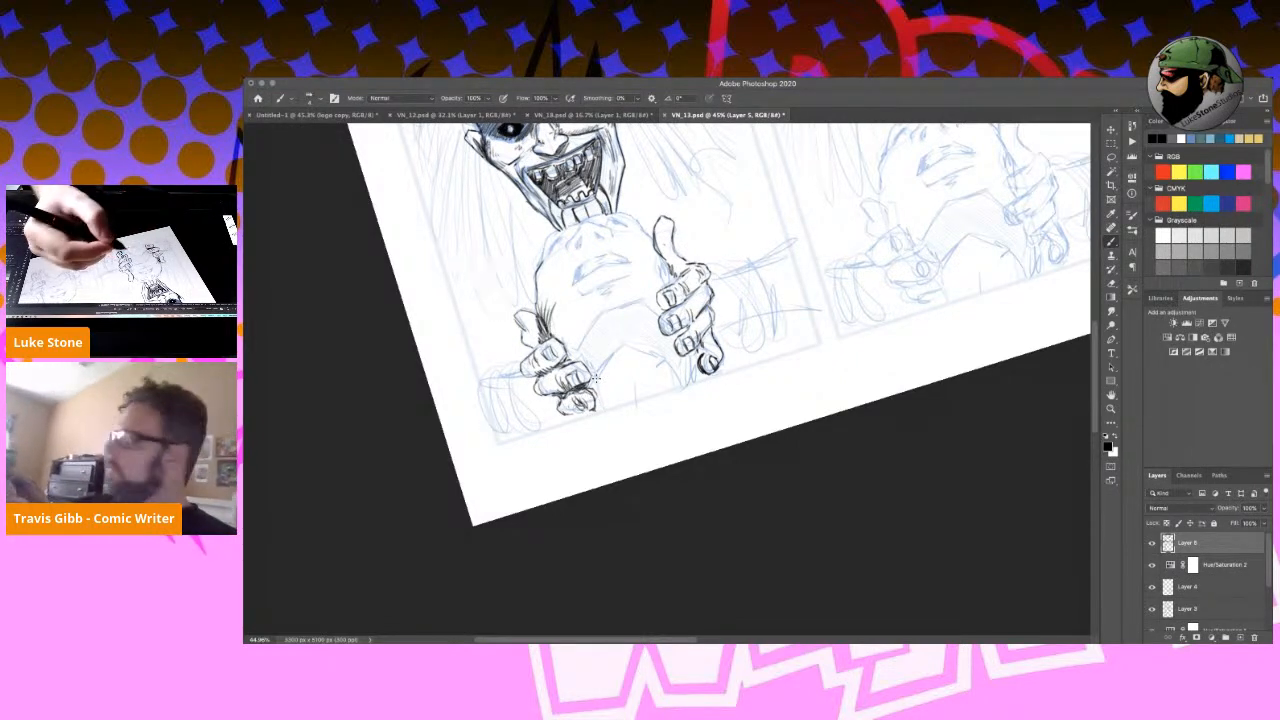
drag(582, 398, 583, 408)
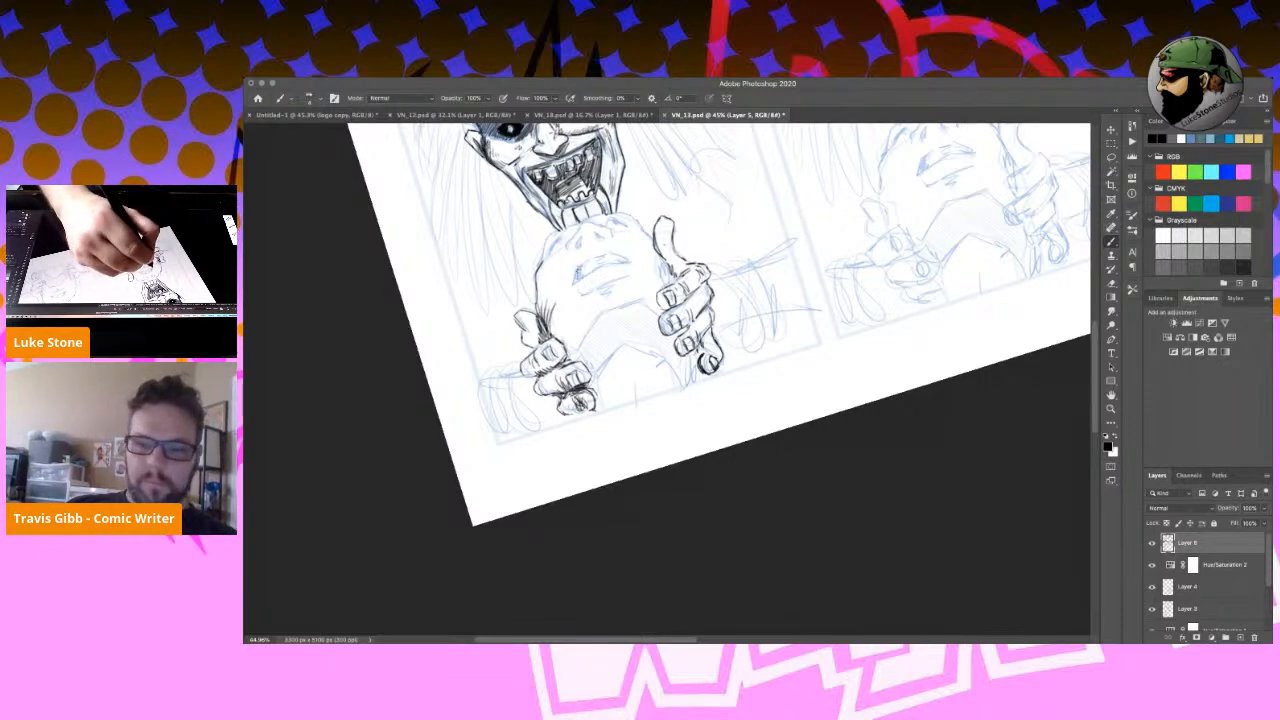
Ink the parted lips of the held head and add short shading strokes below the mouth.
key(r)
drag(760, 457, 541, 350)
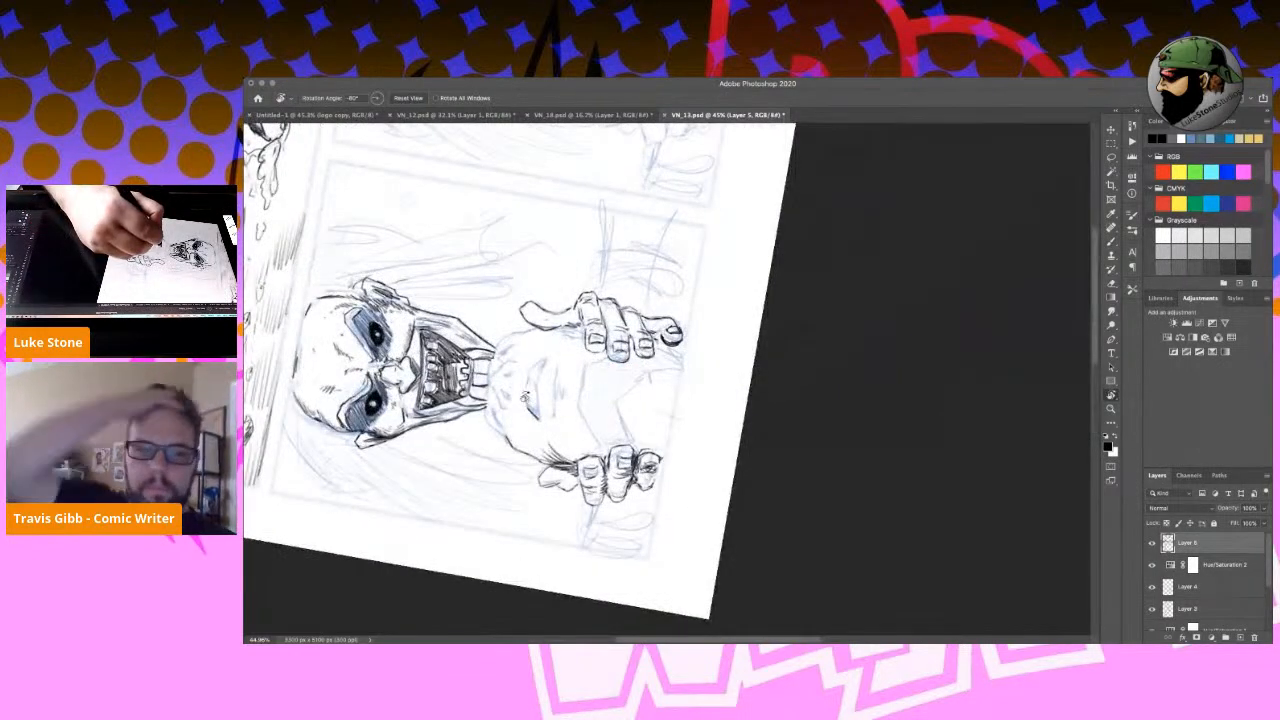
key(b)
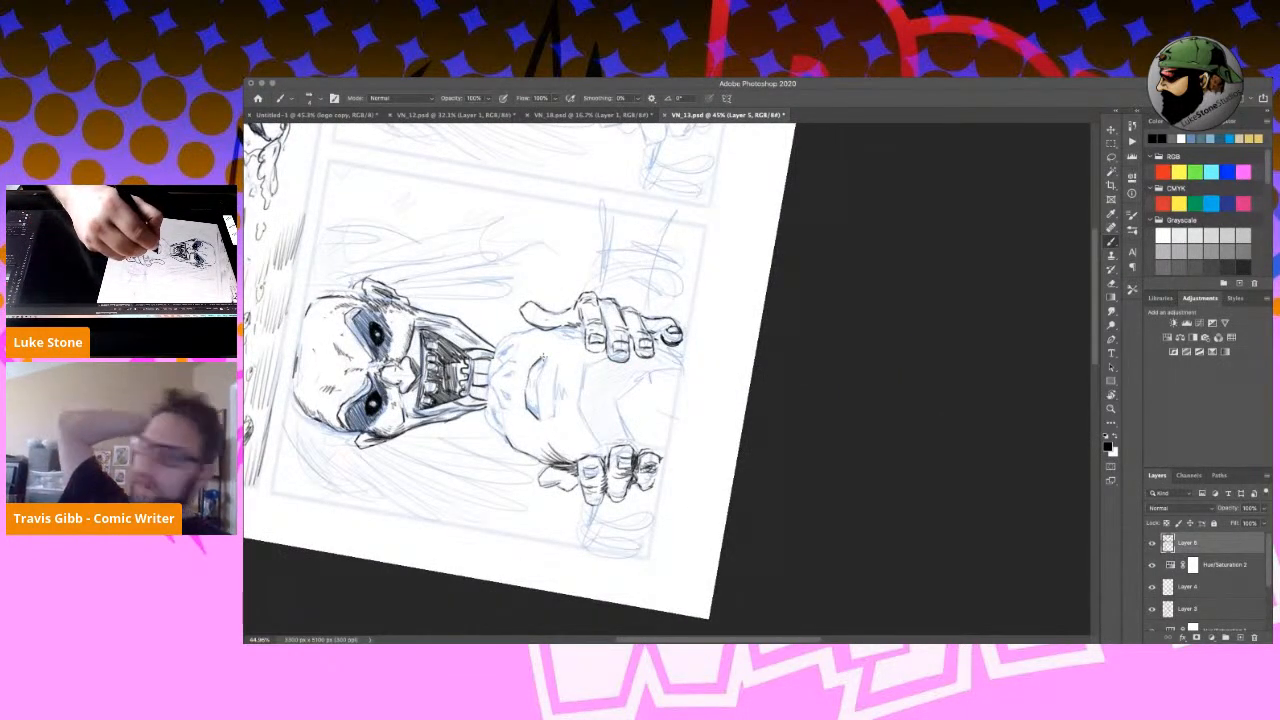
drag(547, 359, 536, 415)
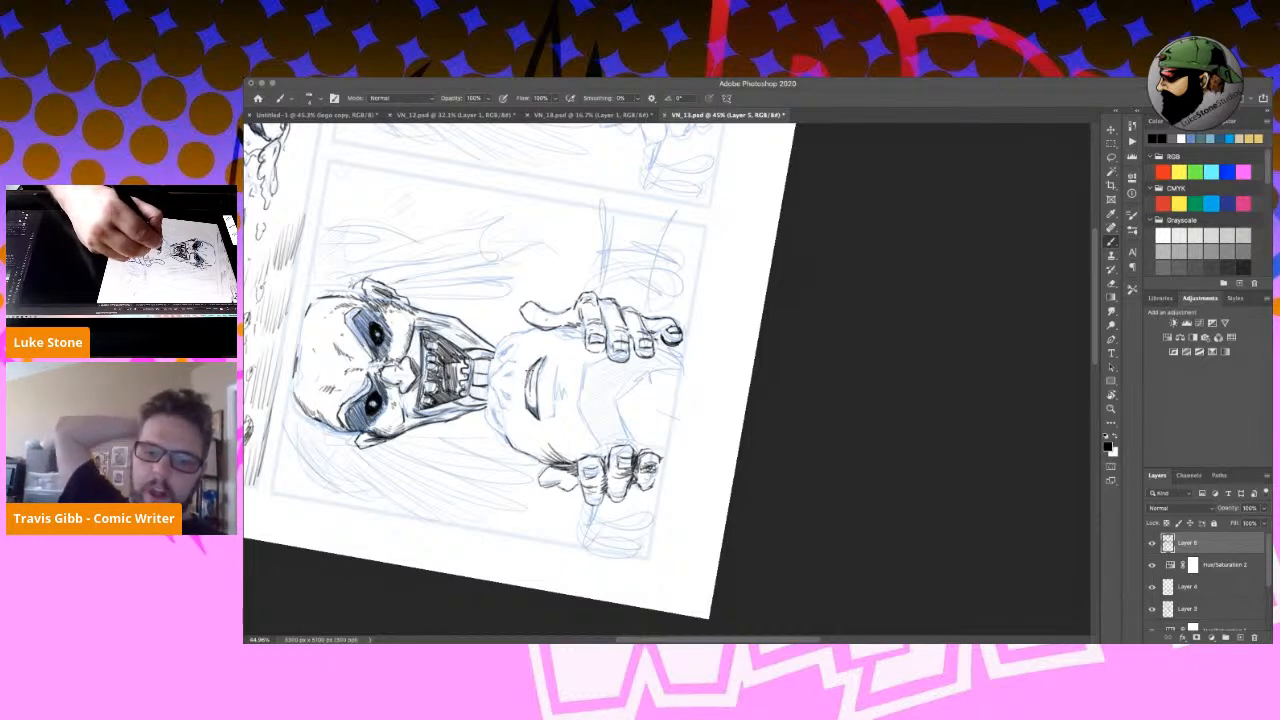
drag(546, 358, 539, 366)
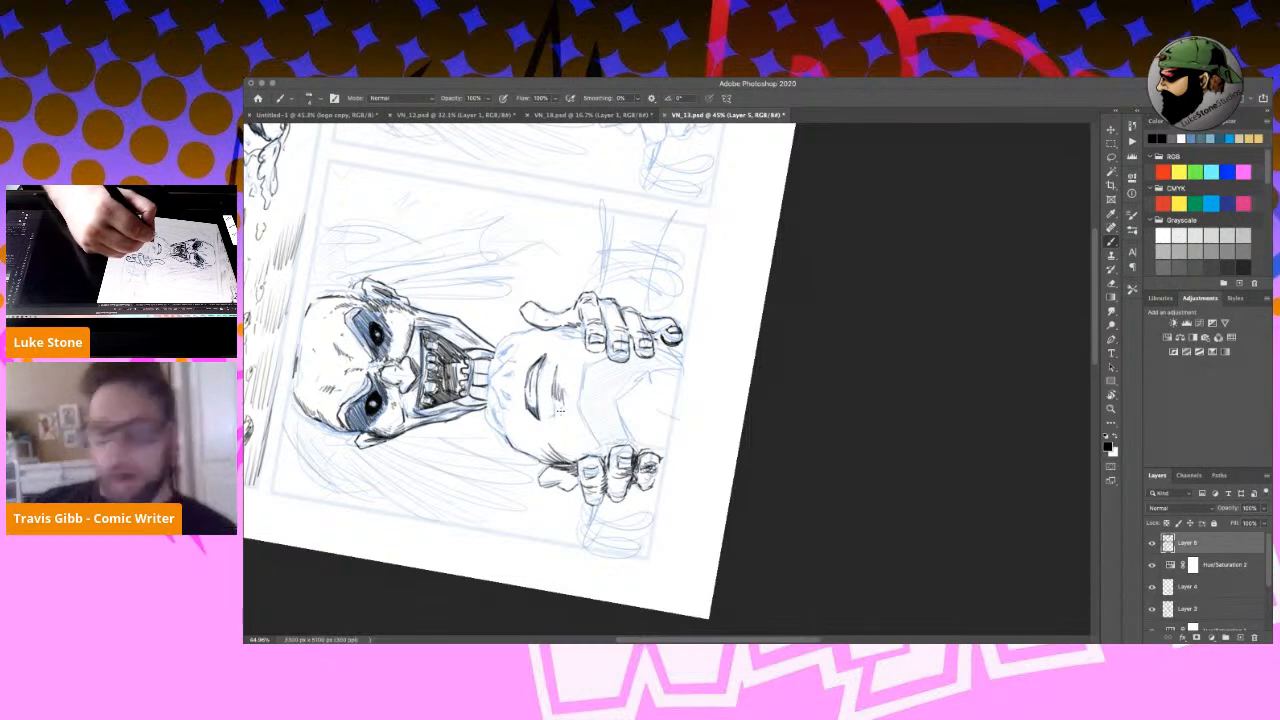
drag(556, 404, 552, 417)
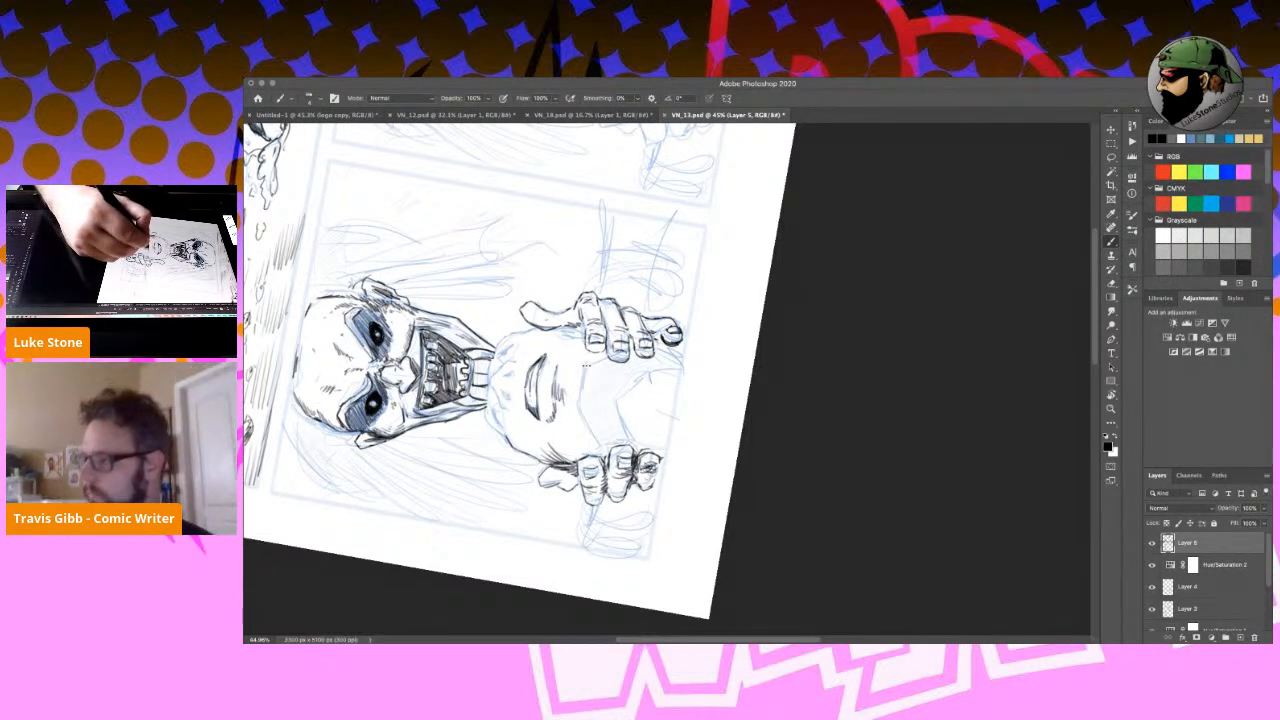
Ink the jaw edge of the held head and the pointed contour below it between the two hands.
mouse_move(587, 364)
mouse_down()
mouse_move(580, 407)
mouse_move(598, 444)
mouse_up()
drag(588, 363, 605, 359)
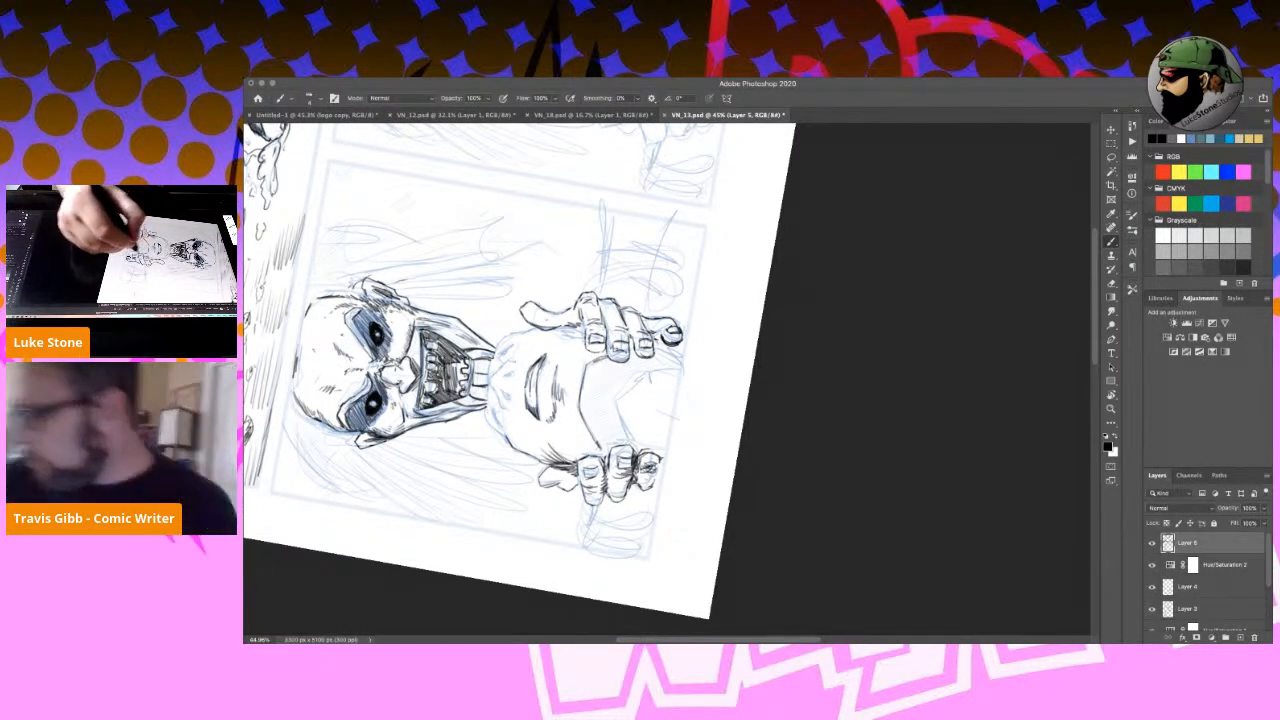
mouse_move(626, 440)
mouse_down()
mouse_move(634, 386)
mouse_move(686, 362)
mouse_up()
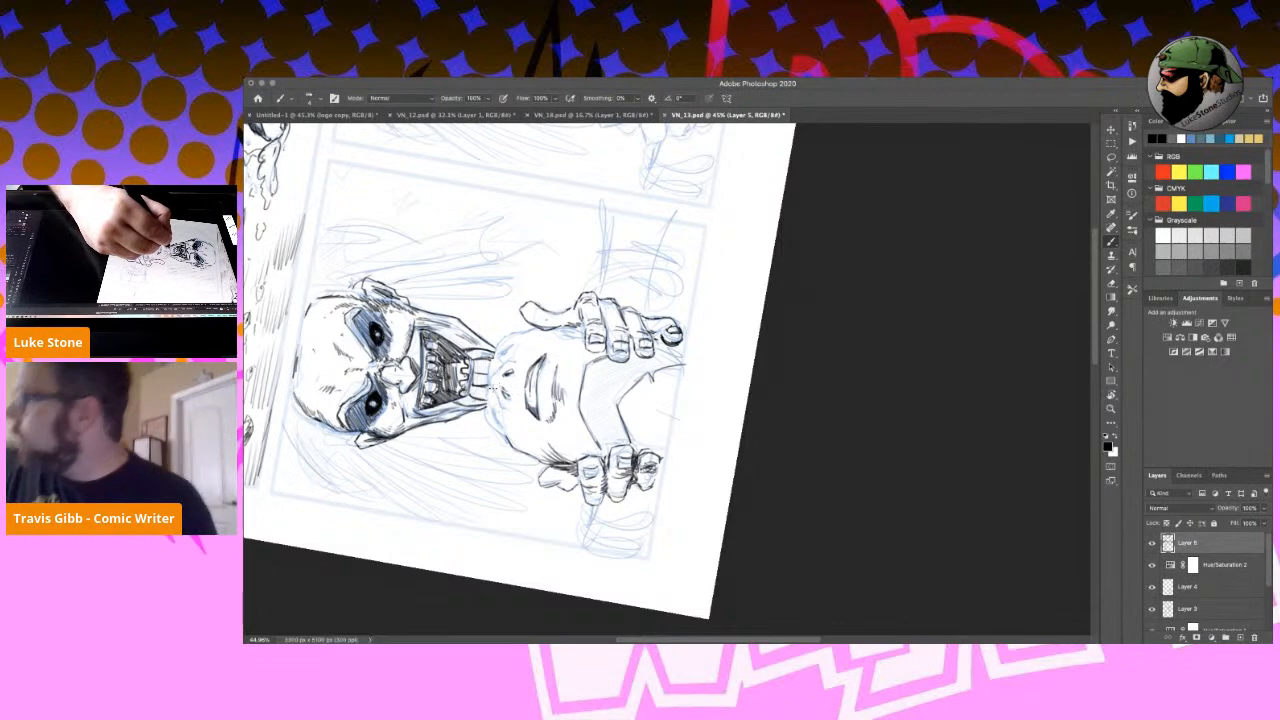
Ink the nose, eye area and remaining side outline of the held head.
mouse_move(495, 379)
mouse_down()
mouse_move(515, 362)
mouse_move(506, 432)
mouse_up()
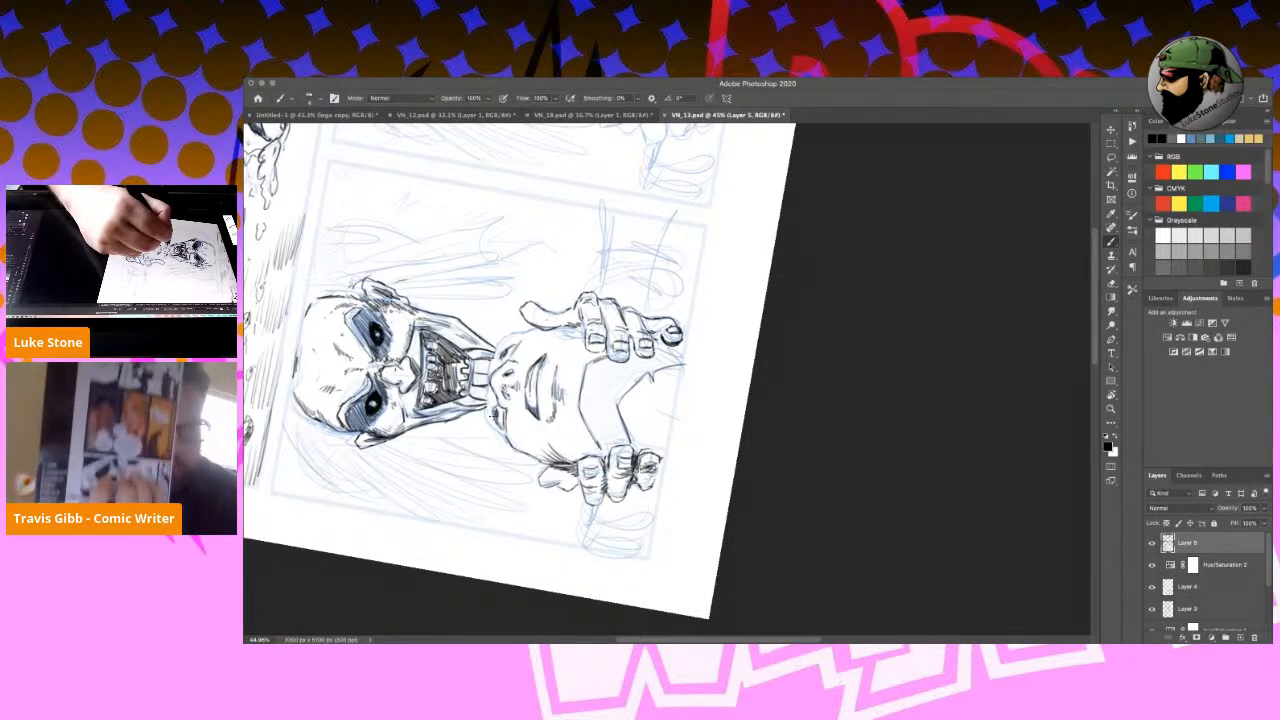
drag(486, 404, 509, 438)
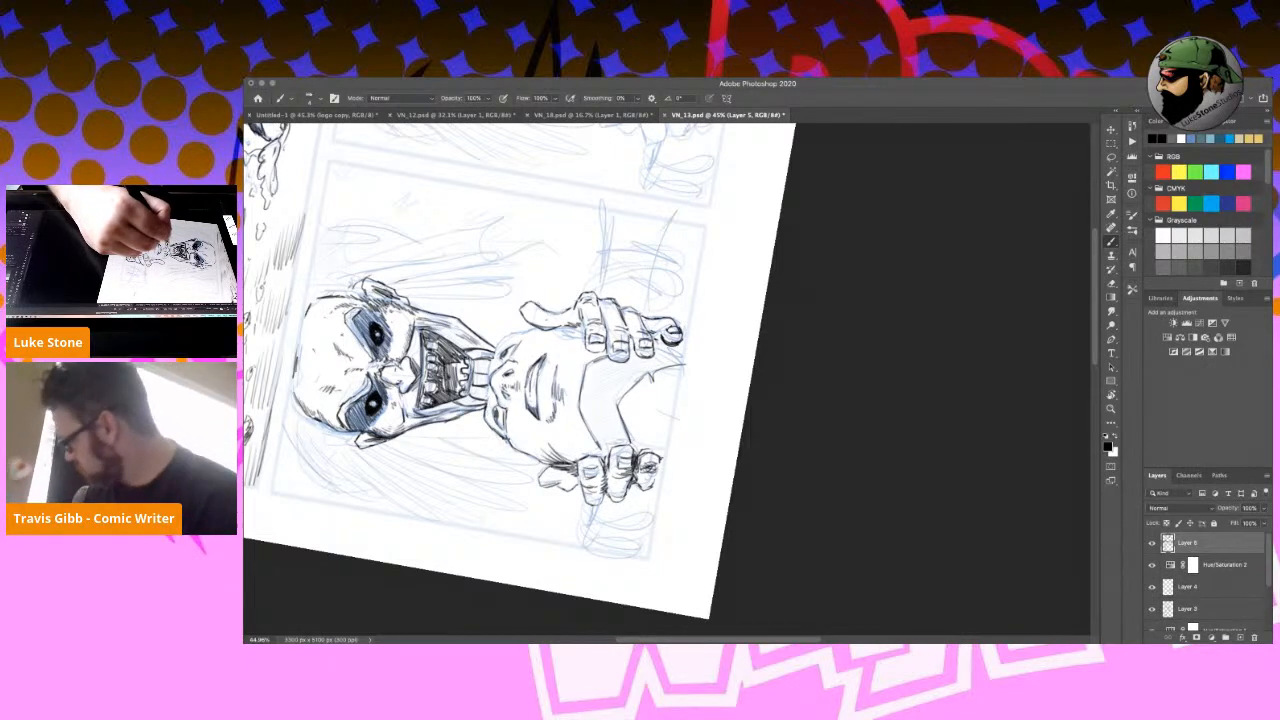
mouse_move(488, 369)
mouse_down()
mouse_move(517, 331)
mouse_move(537, 328)
mouse_up()
key(r)
drag(696, 273, 808, 491)
mouse_move(715, 280)
mouse_down()
mouse_move(716, 302)
mouse_move(729, 287)
mouse_up()
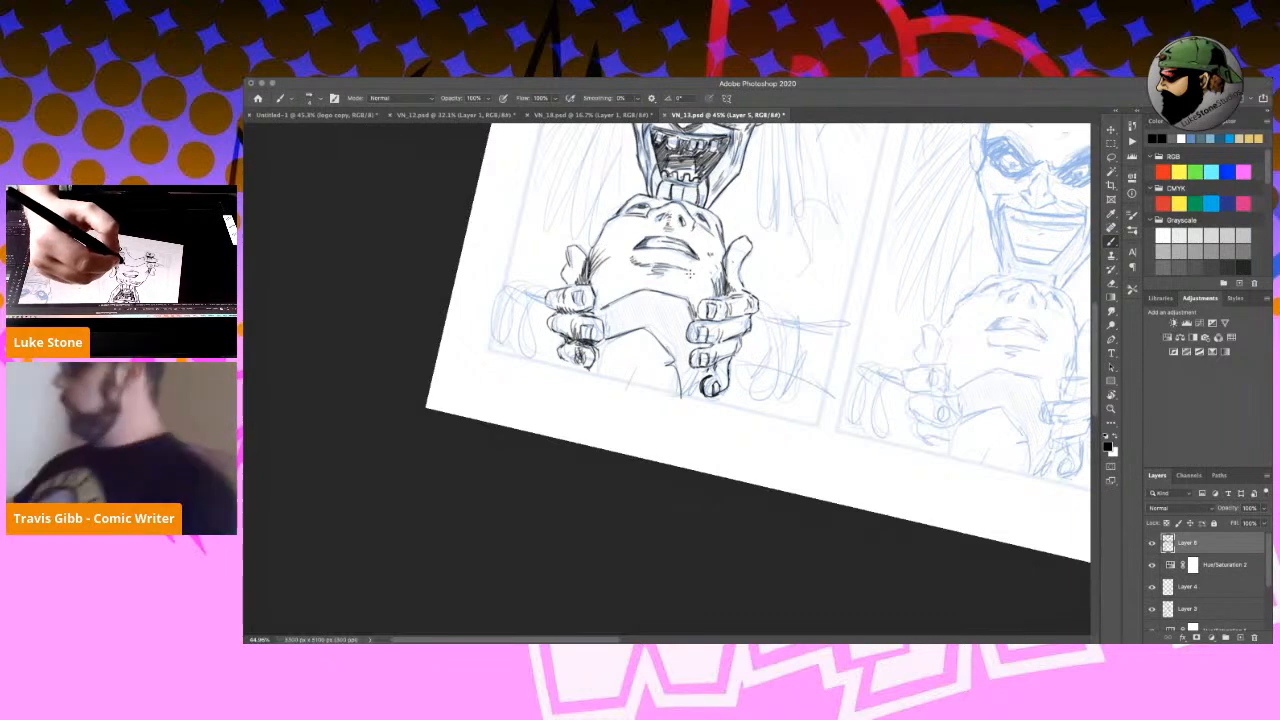
Hatch the shadow under the held head's chin with parallel strokes running from one hand to the other.
key(r)
drag(814, 418, 796, 303)
key(b)
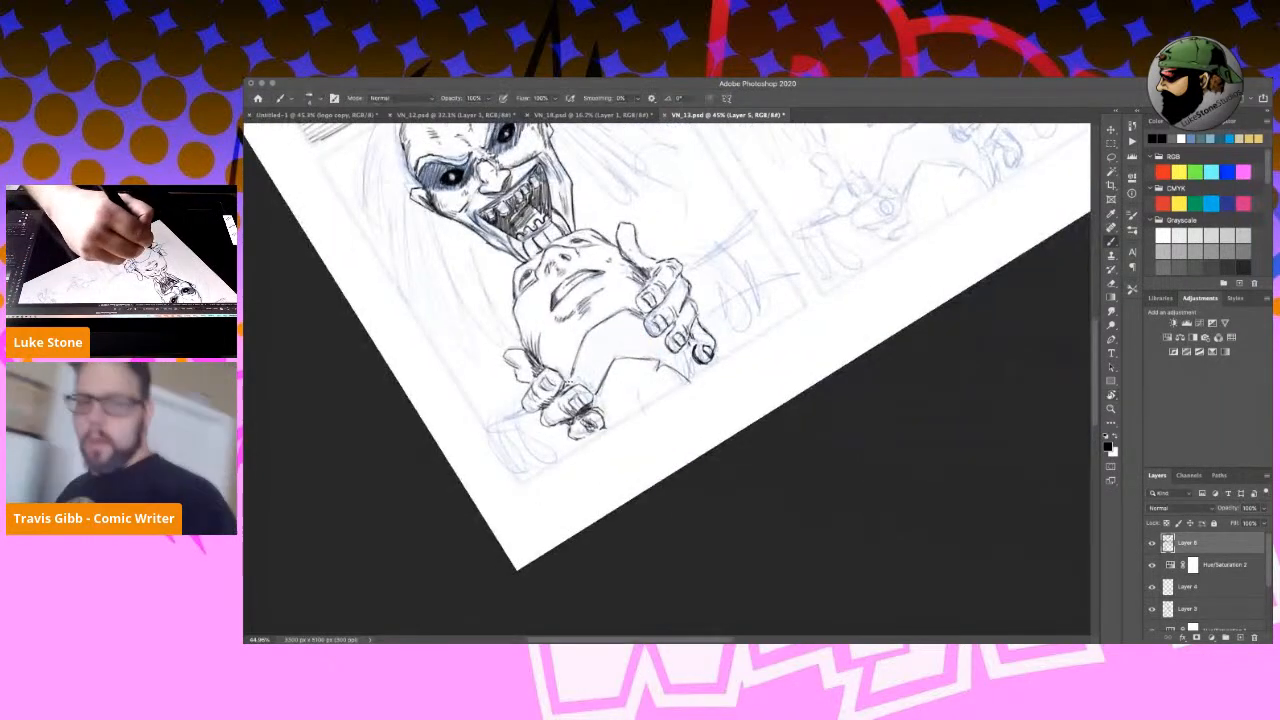
drag(573, 384, 604, 322)
drag(600, 400, 612, 314)
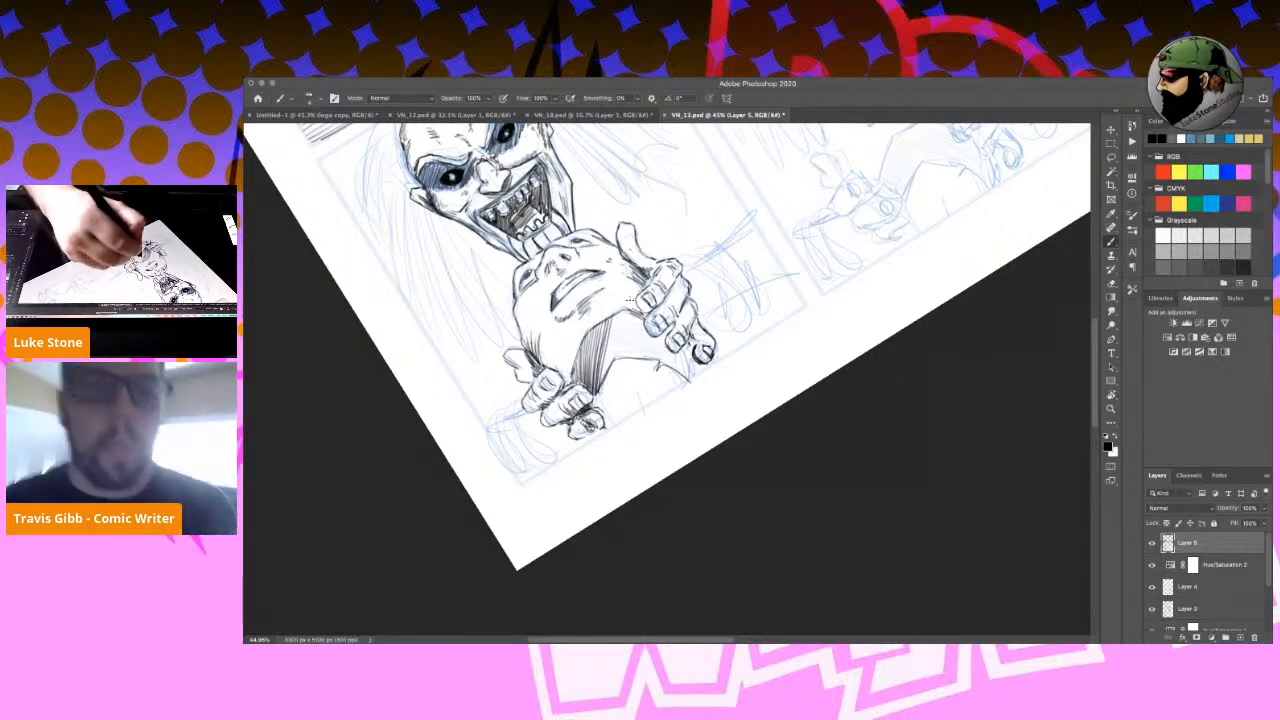
mouse_move(606, 374)
mouse_down()
mouse_move(624, 306)
mouse_move(654, 320)
mouse_move(656, 336)
mouse_up()
mouse_move(648, 364)
mouse_down()
mouse_move(664, 330)
mouse_move(636, 318)
mouse_up()
drag(633, 332, 643, 320)
mouse_move(639, 335)
mouse_down()
mouse_move(646, 322)
mouse_move(664, 340)
mouse_up()
drag(656, 362, 670, 334)
drag(660, 364, 670, 344)
drag(664, 368, 676, 350)
drag(674, 372, 684, 348)
drag(678, 374, 692, 344)
drag(684, 378, 698, 356)
drag(692, 378, 695, 340)
mouse_move(684, 358)
mouse_down()
mouse_move(696, 342)
mouse_move(688, 358)
mouse_up()
drag(680, 376, 696, 360)
drag(690, 376, 706, 358)
drag(696, 374, 706, 362)
Cross-hatch the shadow under the chin with a second direction of strokes to darken it.
key(r)
drag(826, 411, 771, 256)
drag(586, 379, 586, 418)
drag(588, 380, 590, 433)
drag(592, 383, 596, 440)
drag(600, 379, 602, 444)
drag(607, 380, 606, 446)
drag(611, 382, 604, 440)
drag(614, 390, 614, 450)
drag(618, 392, 616, 454)
drag(621, 420, 621, 456)
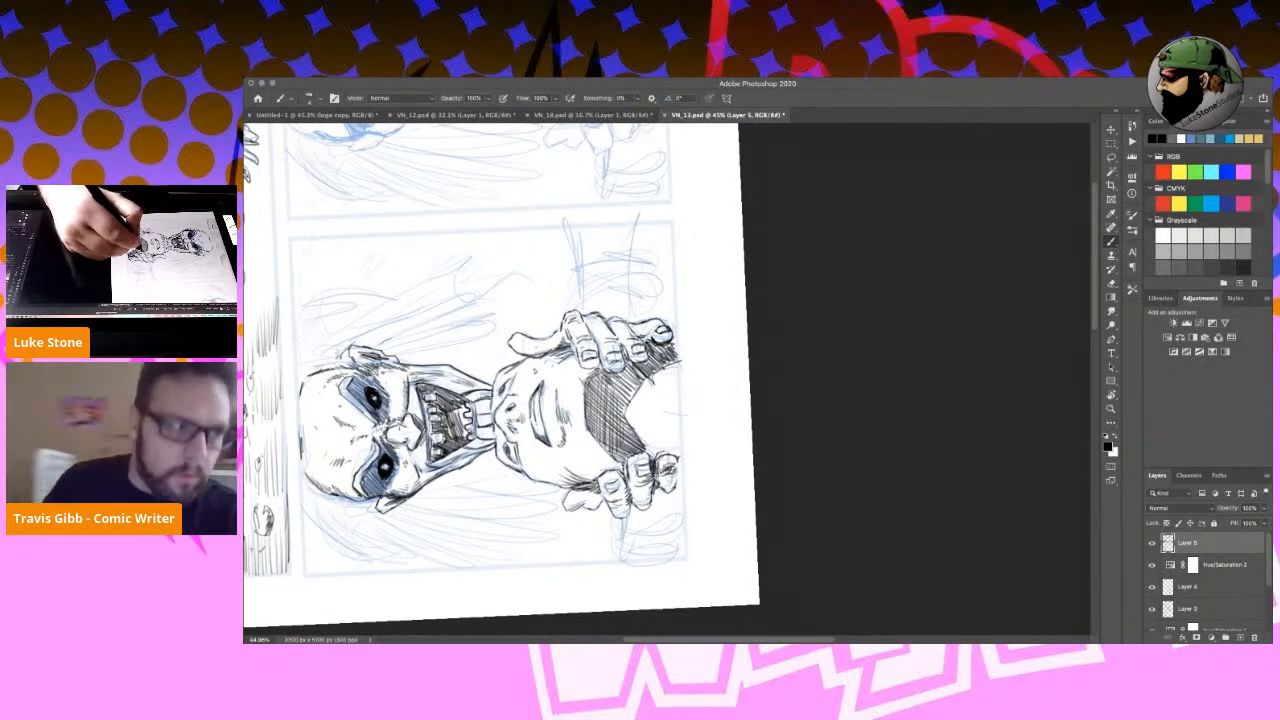
drag(612, 369, 611, 410)
drag(617, 368, 617, 418)
drag(625, 361, 621, 418)
mouse_move(631, 361)
mouse_down()
mouse_move(630, 412)
mouse_move(635, 402)
mouse_up()
drag(641, 370, 636, 438)
drag(646, 418, 640, 452)
drag(656, 432, 652, 456)
drag(668, 438, 658, 458)
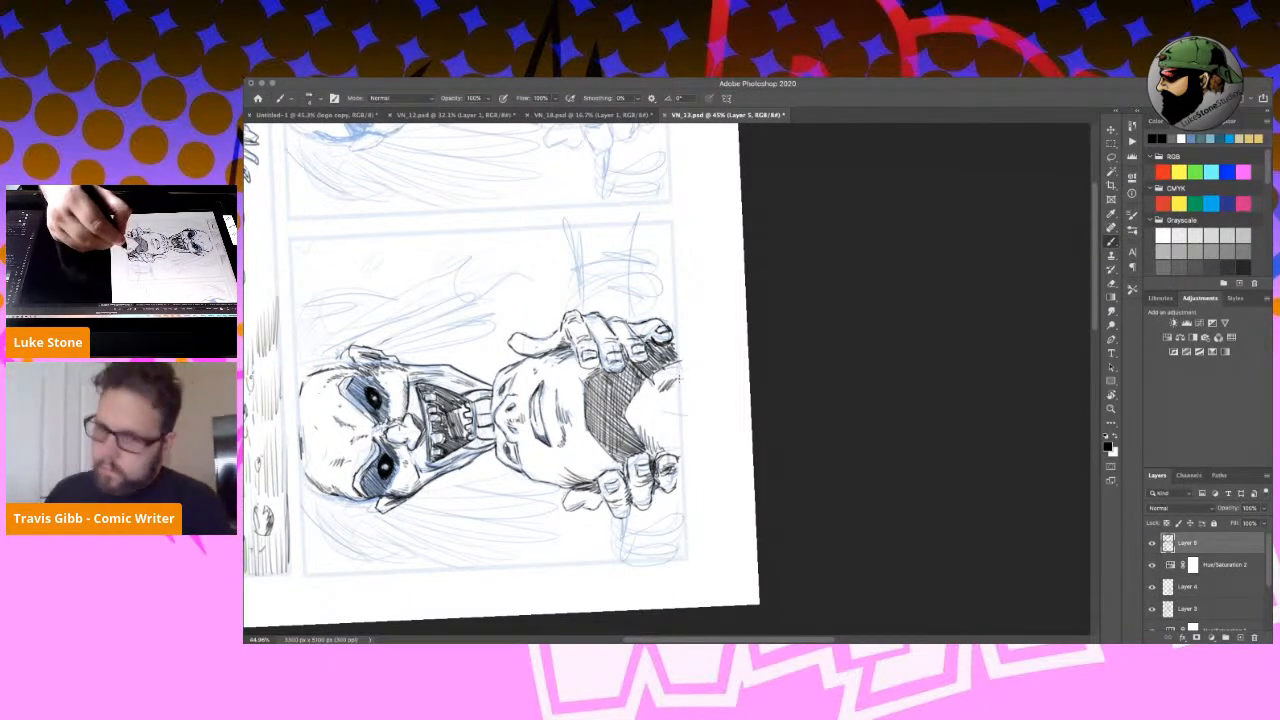
Extend the hatching down the lower edge of the shadow beside the little finger of the thumbs-up hand.
key(r)
mouse_move(757, 289)
mouse_down()
mouse_move(829, 388)
mouse_move(698, 540)
mouse_up()
key(b)
drag(660, 366, 664, 388)
drag(674, 366, 674, 400)
drag(678, 370, 674, 402)
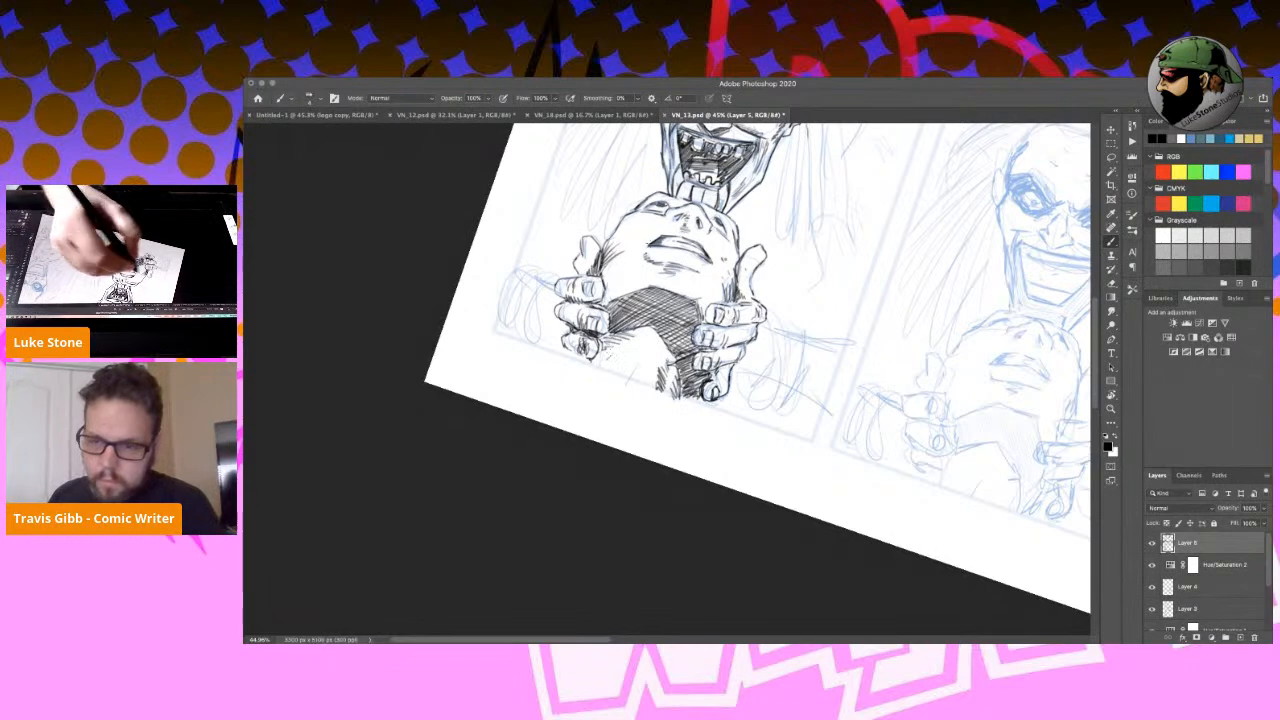
Add short shading strokes along both sides of the held head and around its nose.
drag(606, 266, 600, 301)
drag(611, 289, 599, 304)
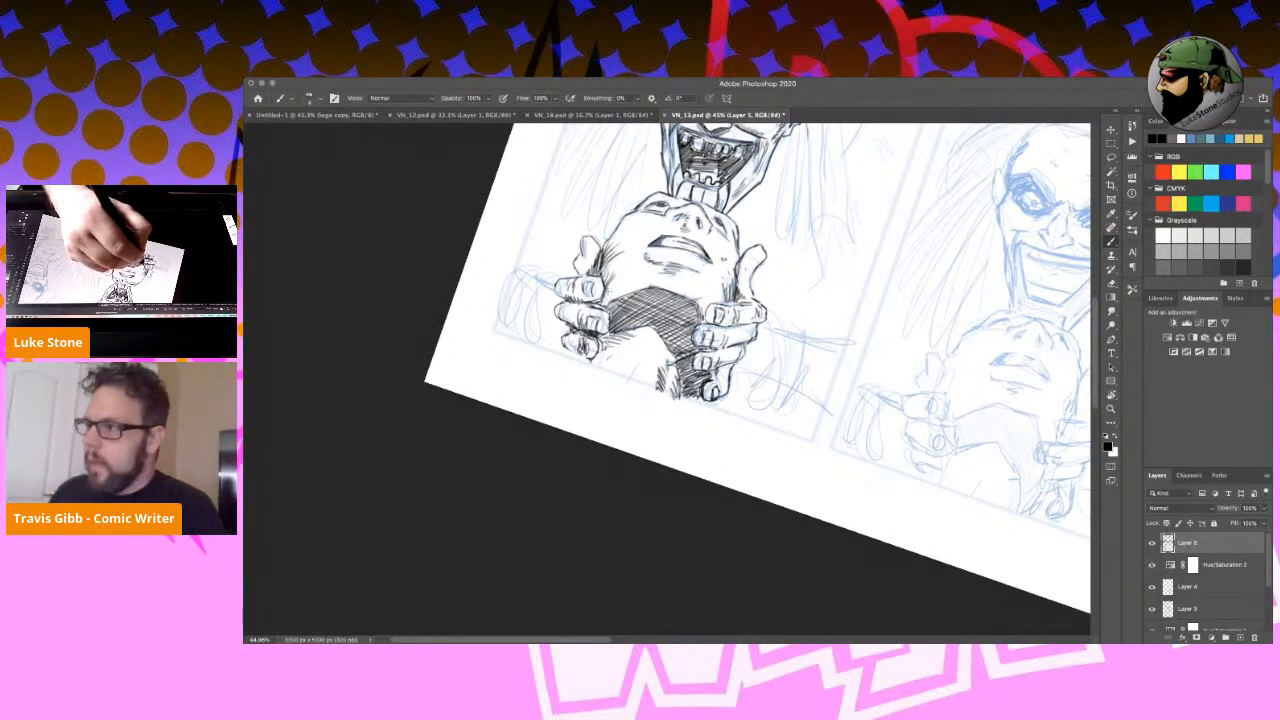
drag(628, 217, 615, 234)
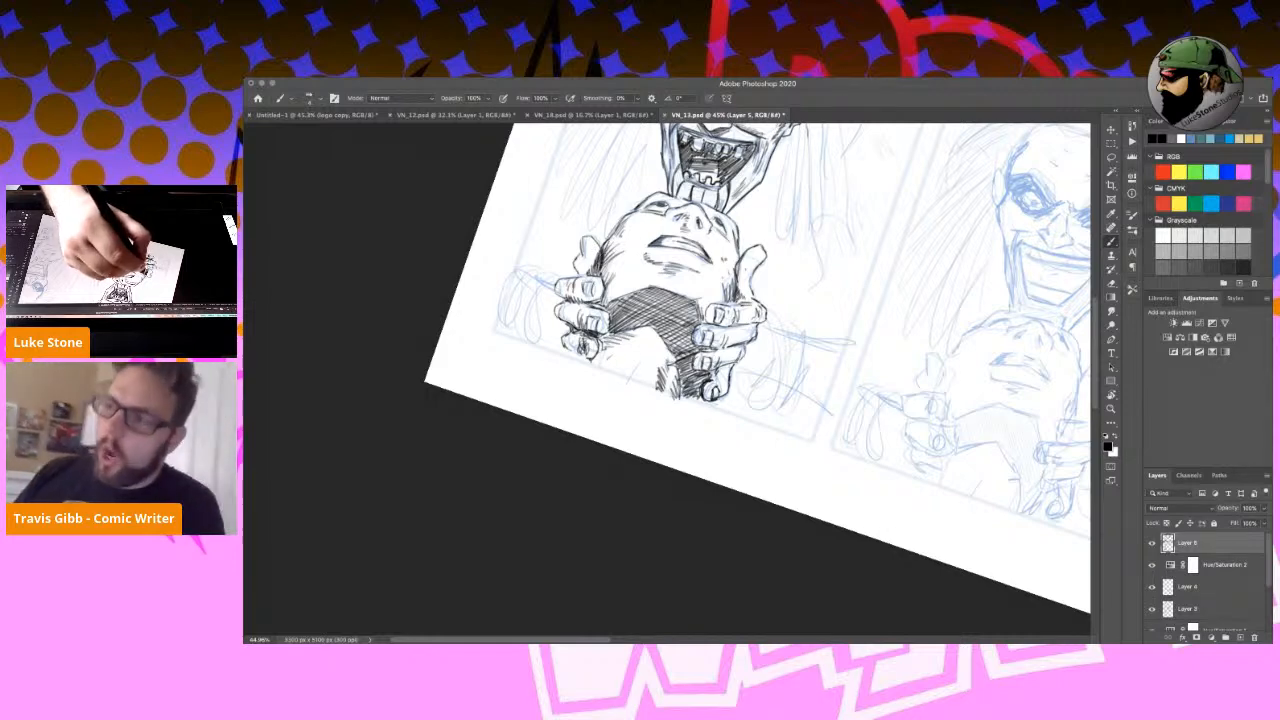
drag(614, 262, 601, 283)
drag(621, 243, 609, 256)
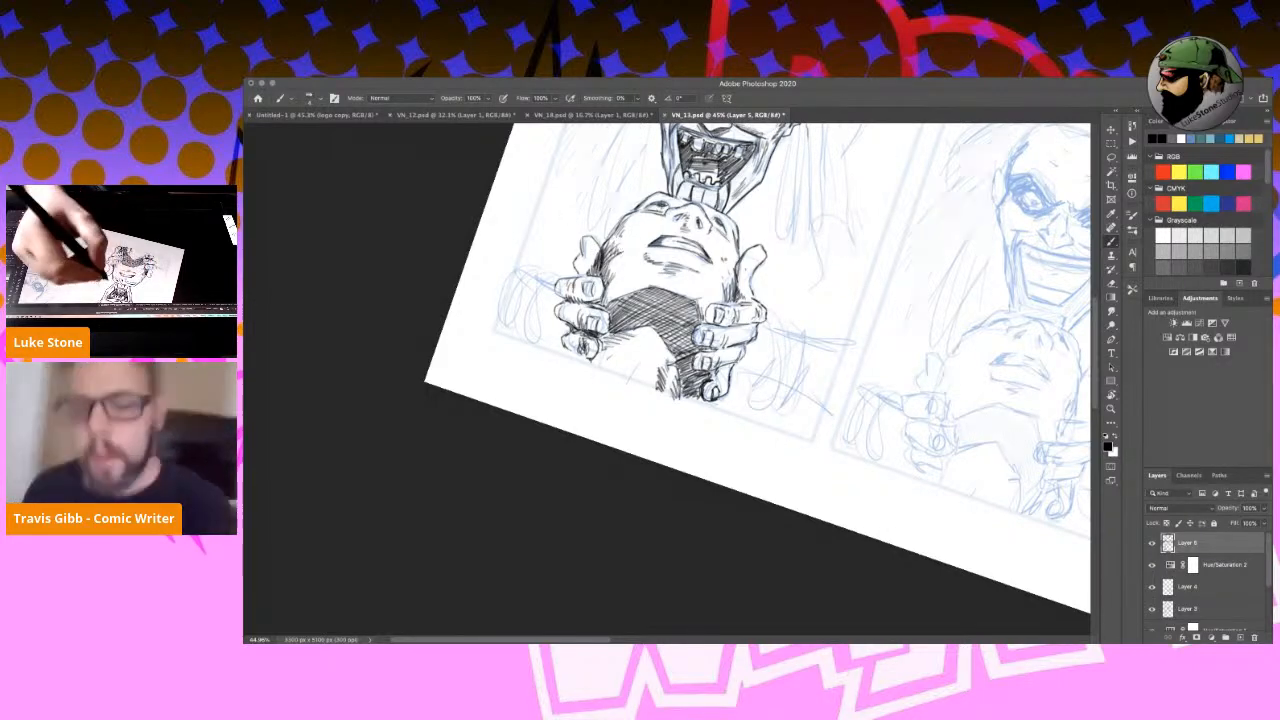
drag(738, 249, 727, 268)
mouse_move(708, 206)
mouse_down()
mouse_move(717, 221)
mouse_move(679, 200)
mouse_move(667, 216)
mouse_up()
click(654, 217)
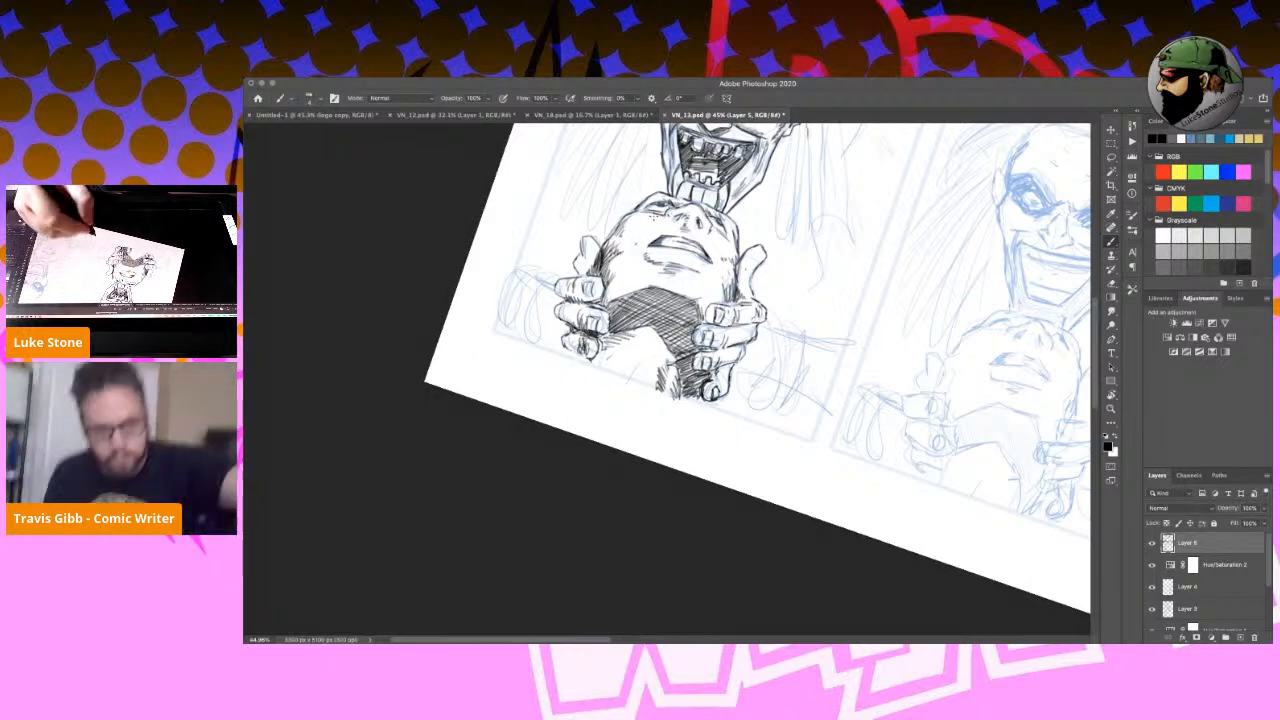
Ink the two edge lines of the forearm extending from the thumbs-up hand toward the panel border.
key(r)
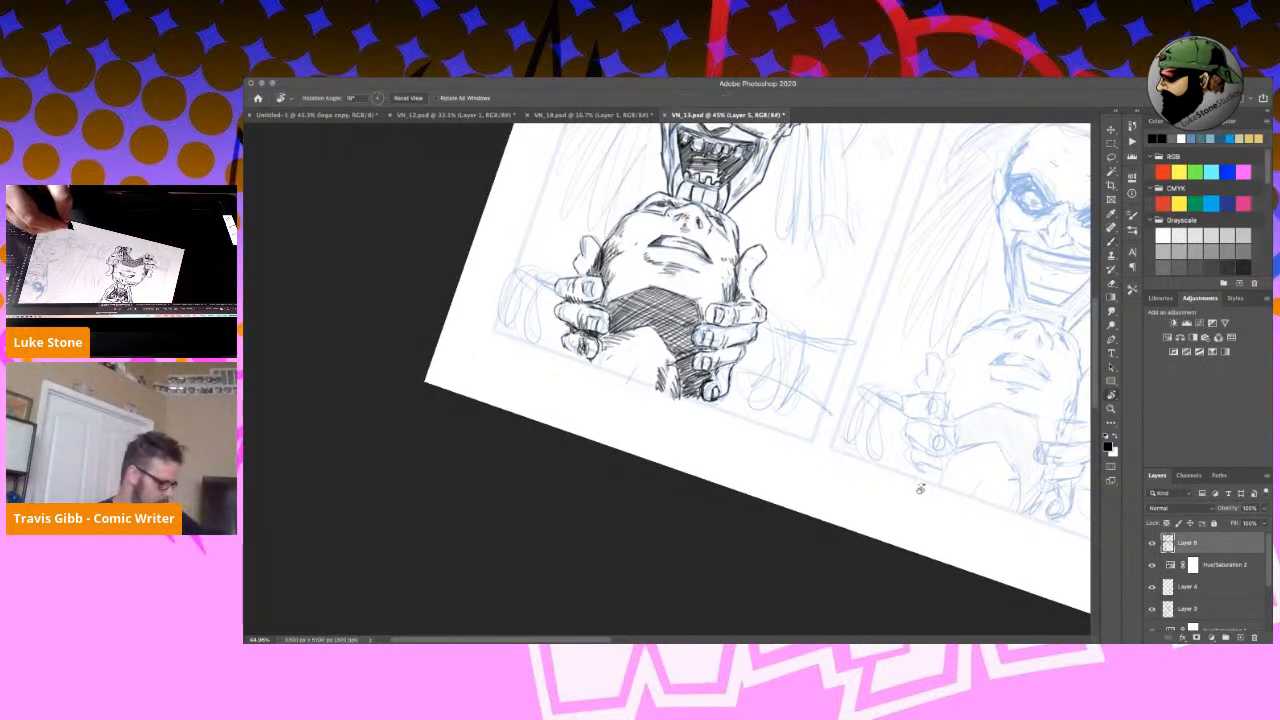
mouse_move(923, 484)
mouse_down()
mouse_move(830, 300)
mouse_move(762, 244)
mouse_move(705, 222)
mouse_up()
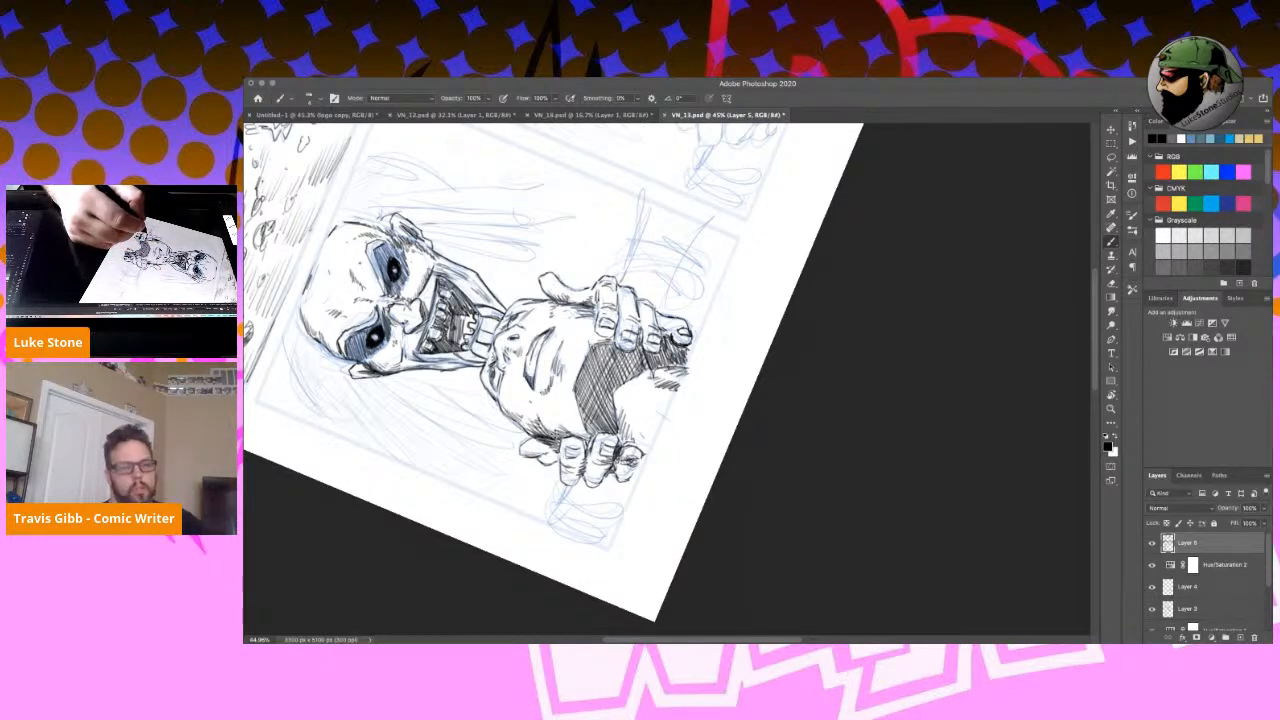
key(r)
drag(731, 315, 685, 277)
key(b)
drag(574, 218, 586, 306)
drag(642, 213, 633, 321)
drag(639, 250, 633, 322)
Ink the looping bracelets around the wrist of the thumbs-up hand.
key(r)
mouse_move(724, 220)
mouse_down()
mouse_move(837, 317)
mouse_move(838, 453)
mouse_up()
key(b)
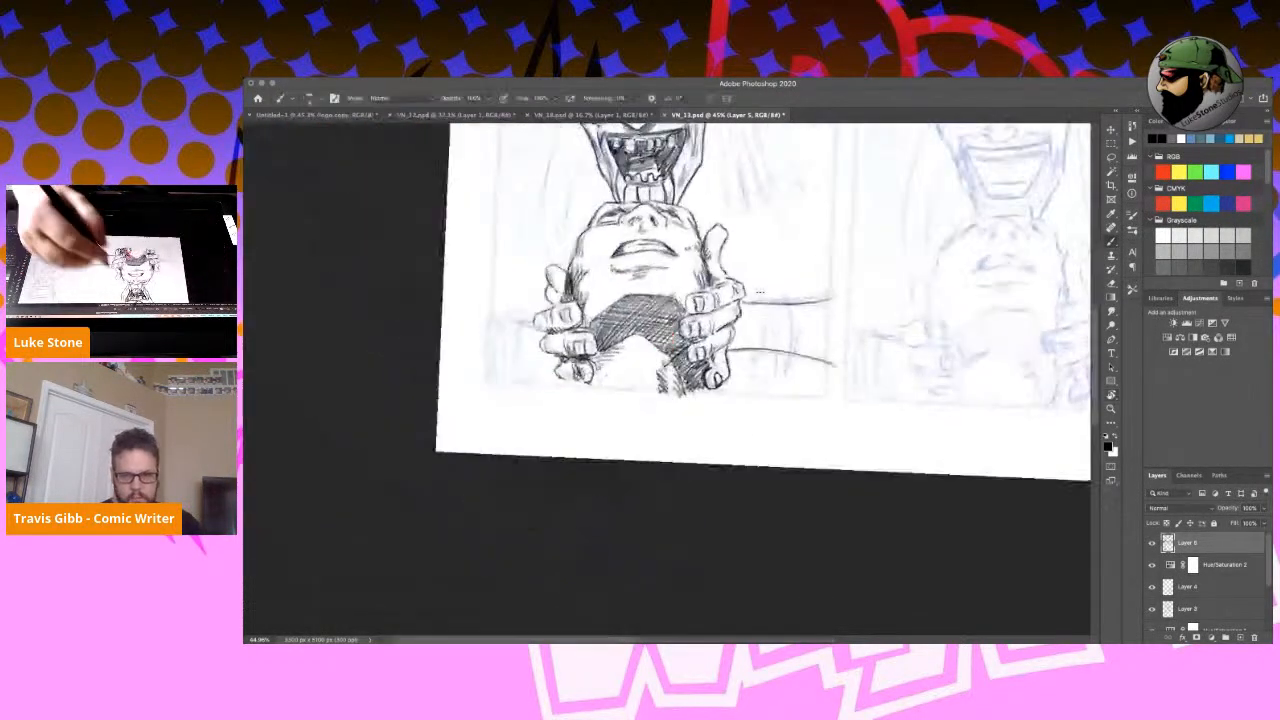
mouse_move(760, 304)
mouse_down()
mouse_move(766, 344)
mouse_move(746, 380)
mouse_move(754, 306)
mouse_move(765, 307)
mouse_up()
mouse_move(759, 292)
mouse_down()
mouse_move(773, 370)
mouse_move(744, 391)
mouse_up()
drag(756, 347, 741, 377)
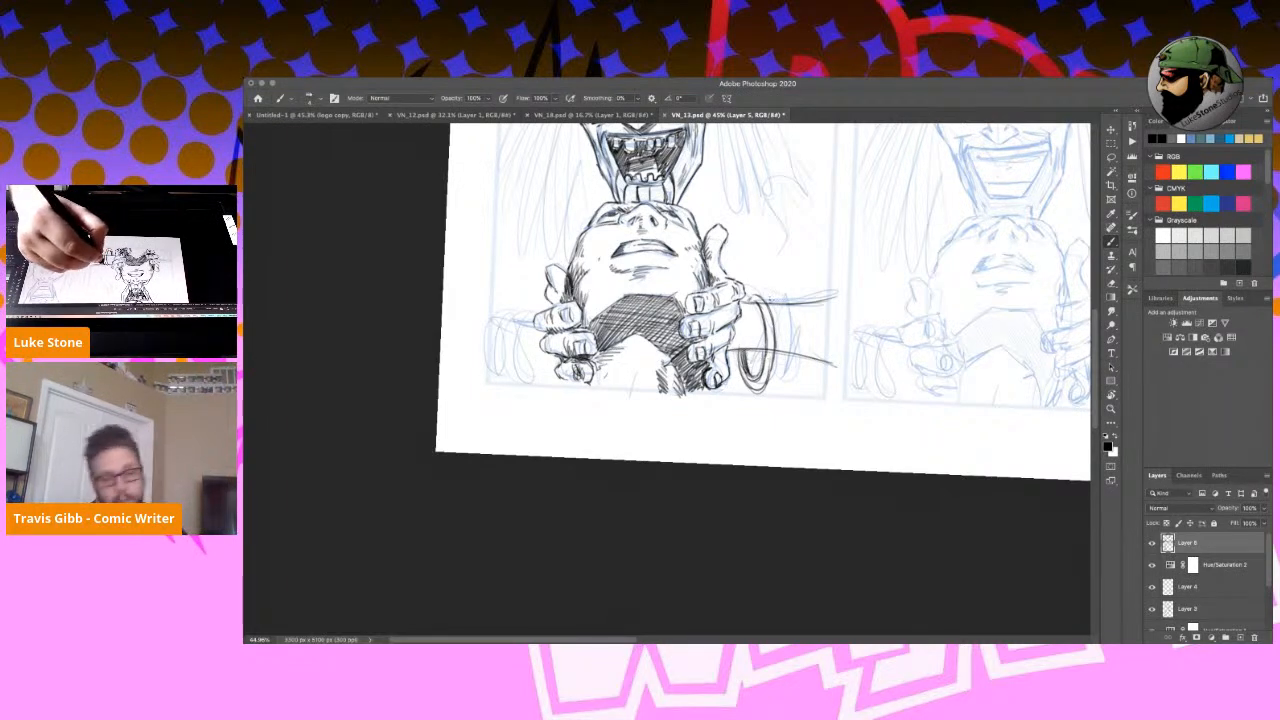
drag(768, 295, 786, 362)
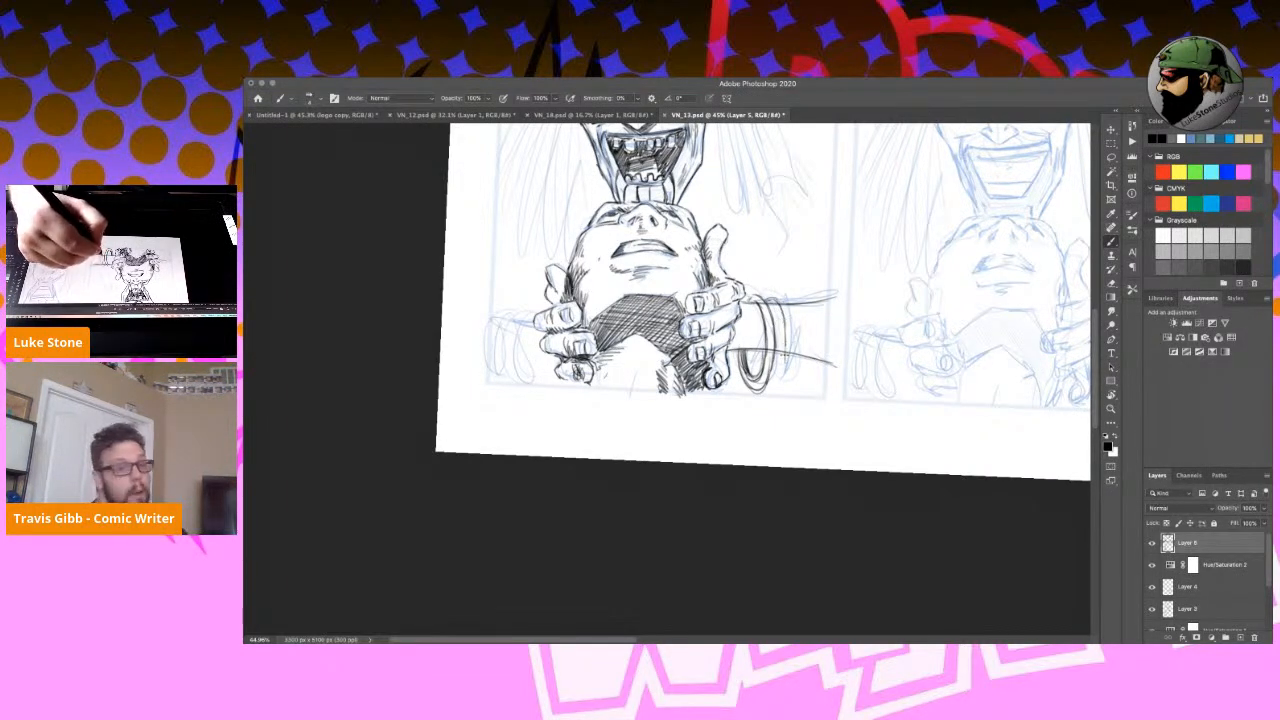
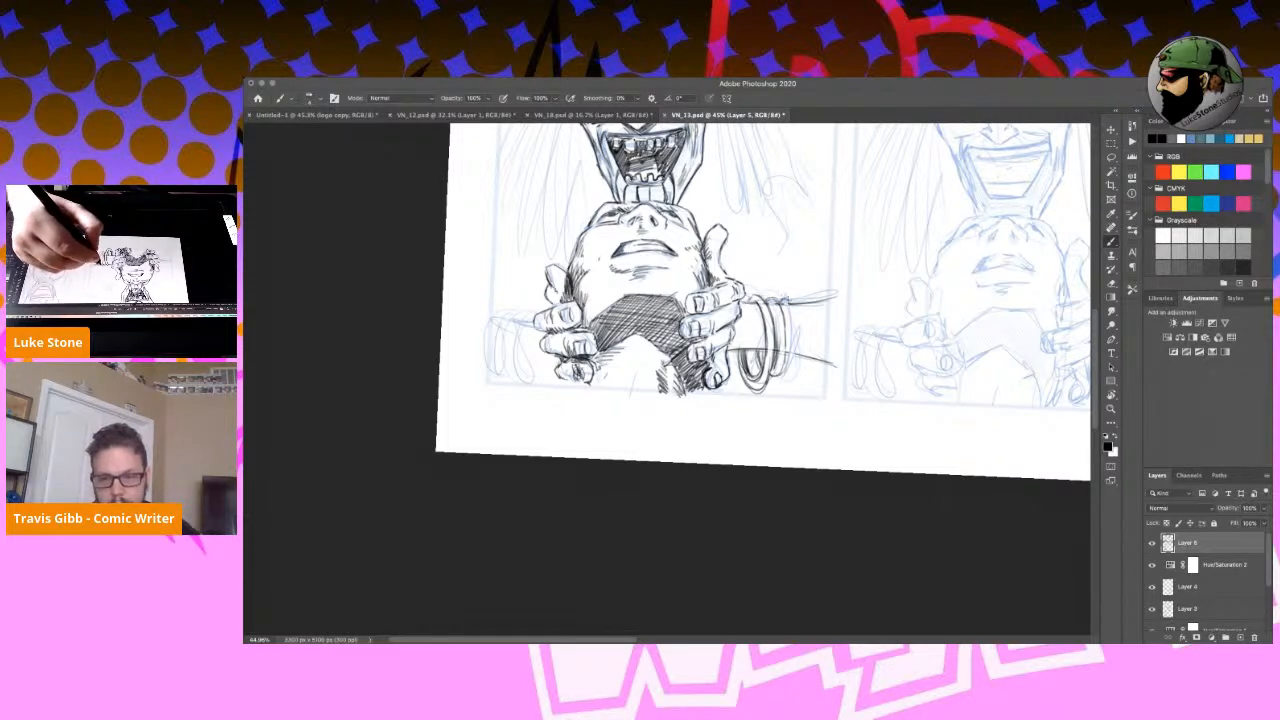
mouse_move(796, 318)
mouse_down()
mouse_move(798, 364)
mouse_move(782, 384)
mouse_move(796, 374)
mouse_move(780, 382)
mouse_up()
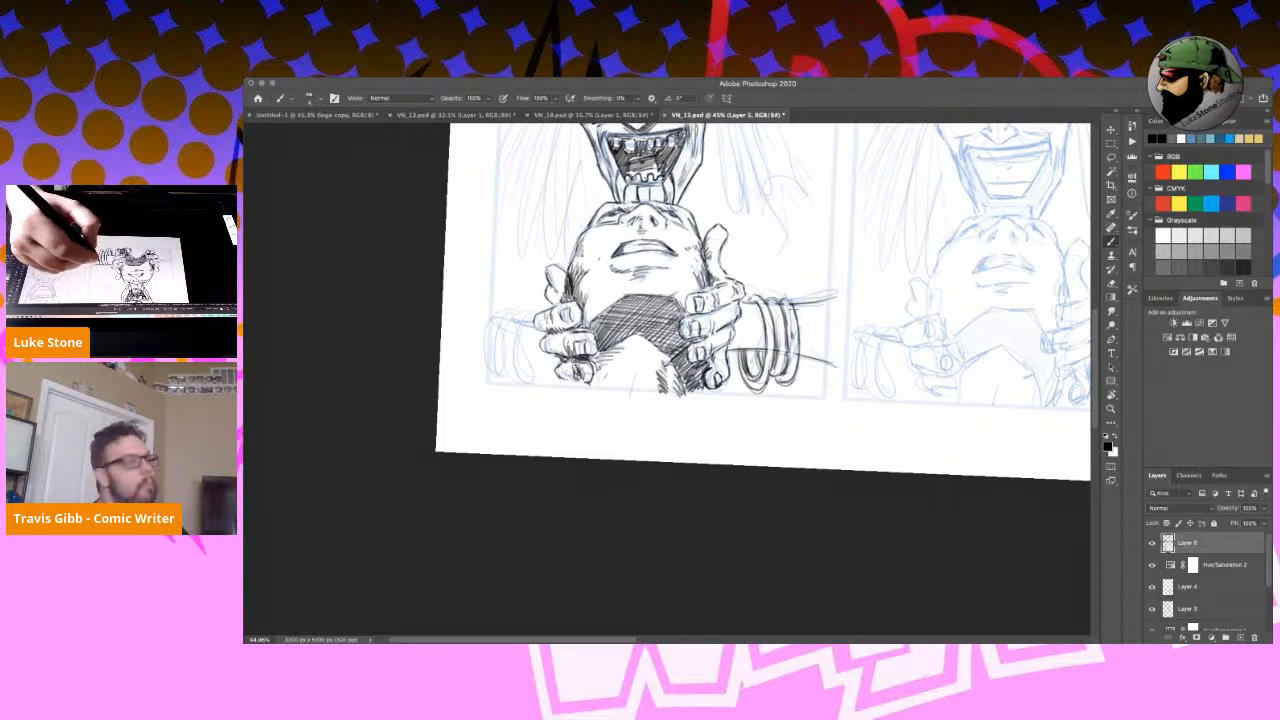
Add shading strokes between the bracelets, on the wrist and on the forearm beyond them.
mouse_move(778, 333)
mouse_down()
mouse_move(774, 362)
mouse_move(796, 364)
mouse_up()
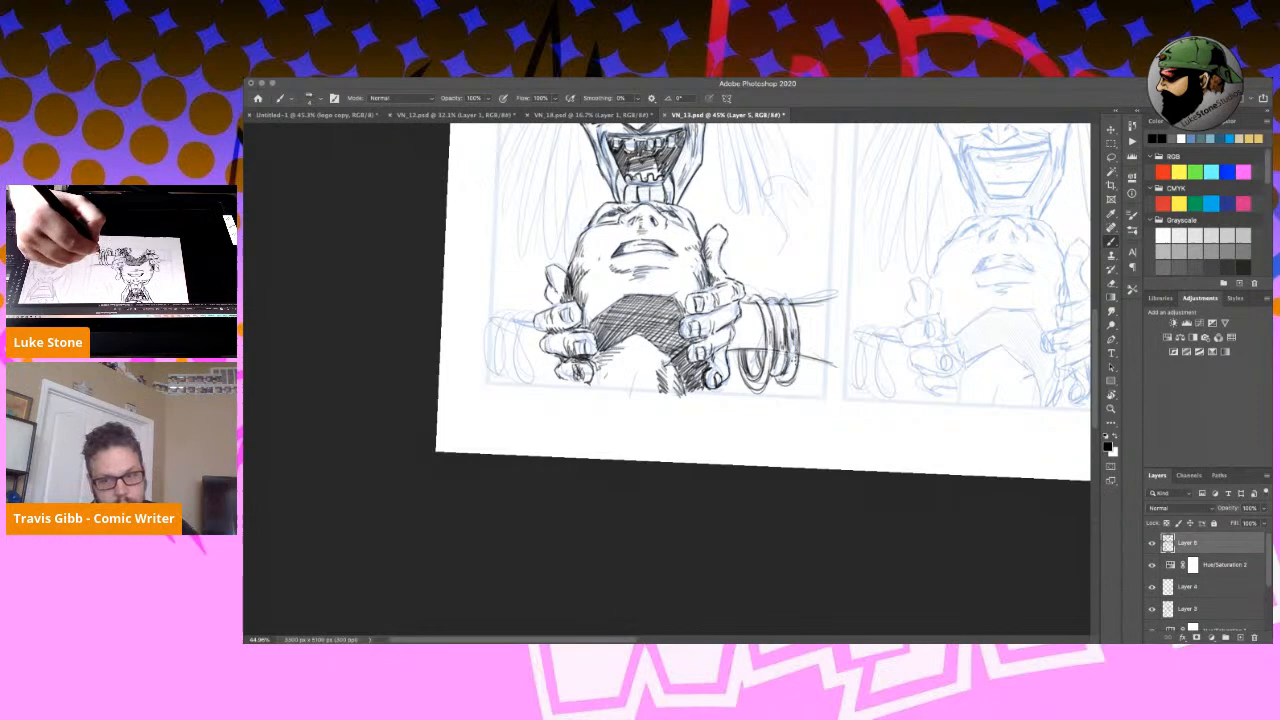
drag(785, 308, 790, 348)
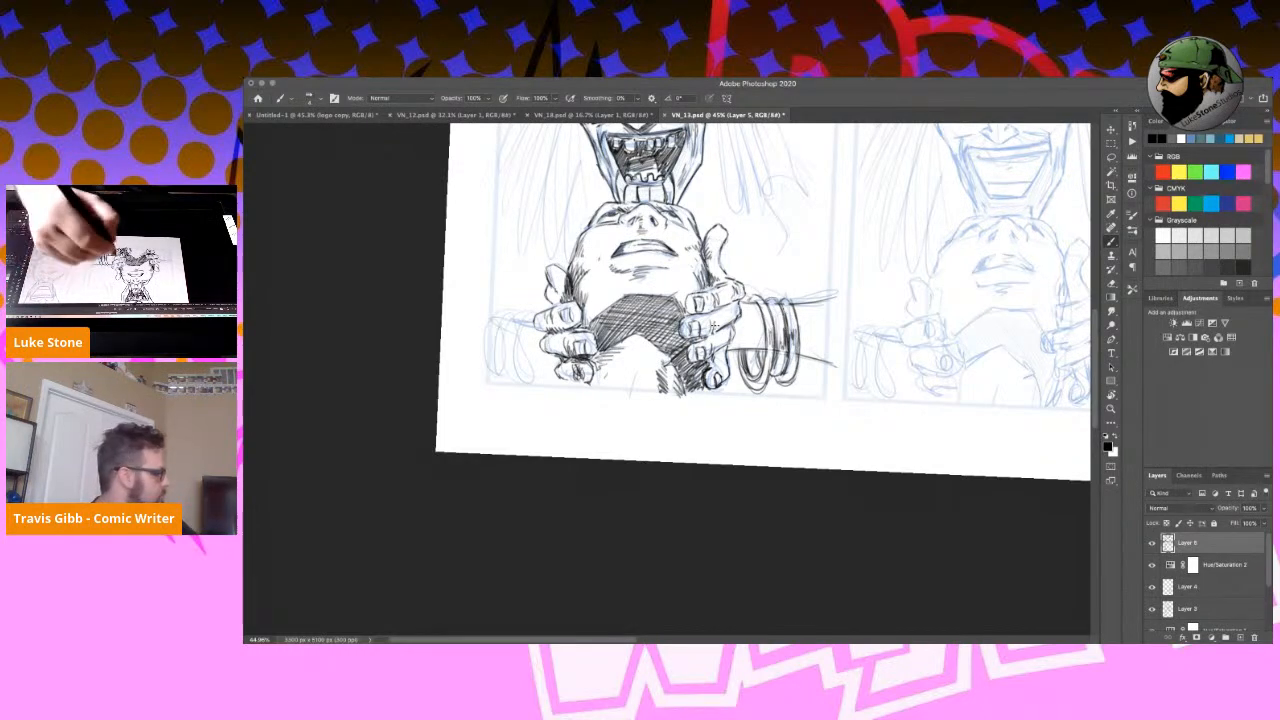
drag(740, 322, 735, 350)
key(r)
mouse_move(858, 426)
mouse_down()
mouse_move(894, 386)
mouse_move(815, 280)
mouse_move(742, 236)
mouse_up()
drag(648, 284, 646, 302)
drag(661, 237, 661, 242)
mouse_move(673, 219)
mouse_down()
mouse_move(664, 239)
mouse_move(646, 220)
mouse_up()
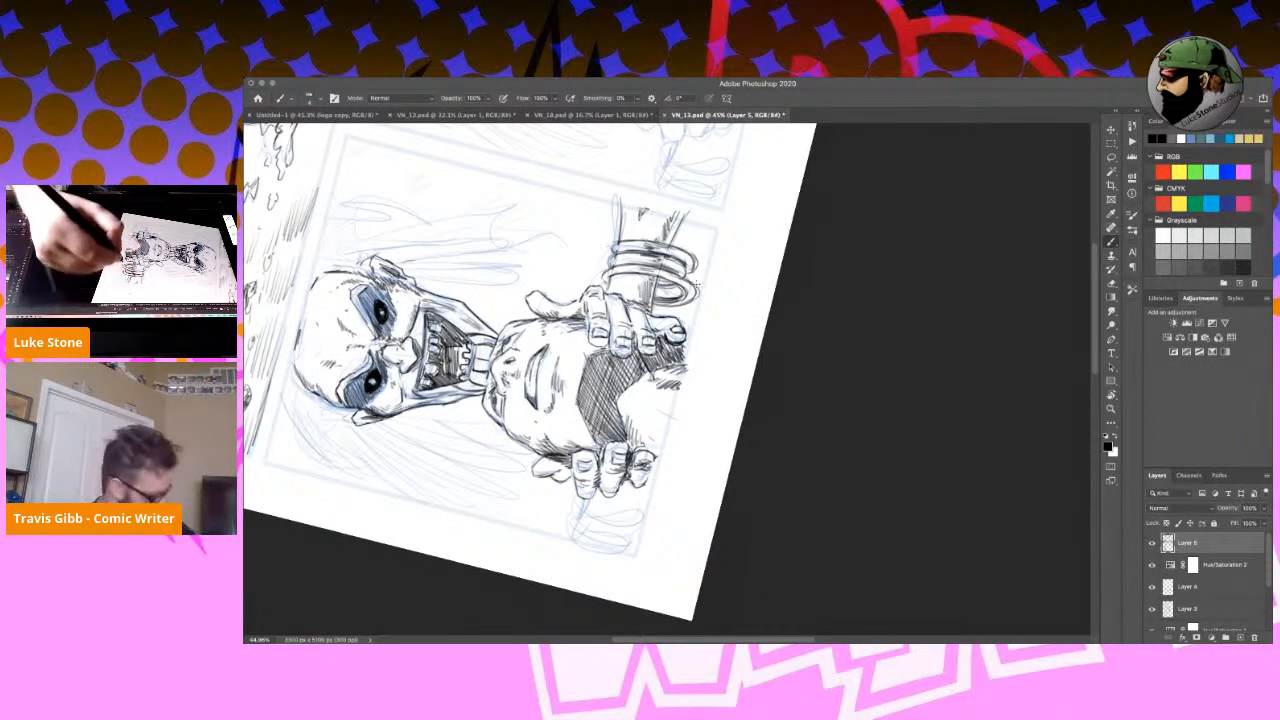
Ink the outlines of the long hair locks hanging beside the grinning head, on the side above the thumbs-up hand.
key(r)
drag(688, 203, 908, 486)
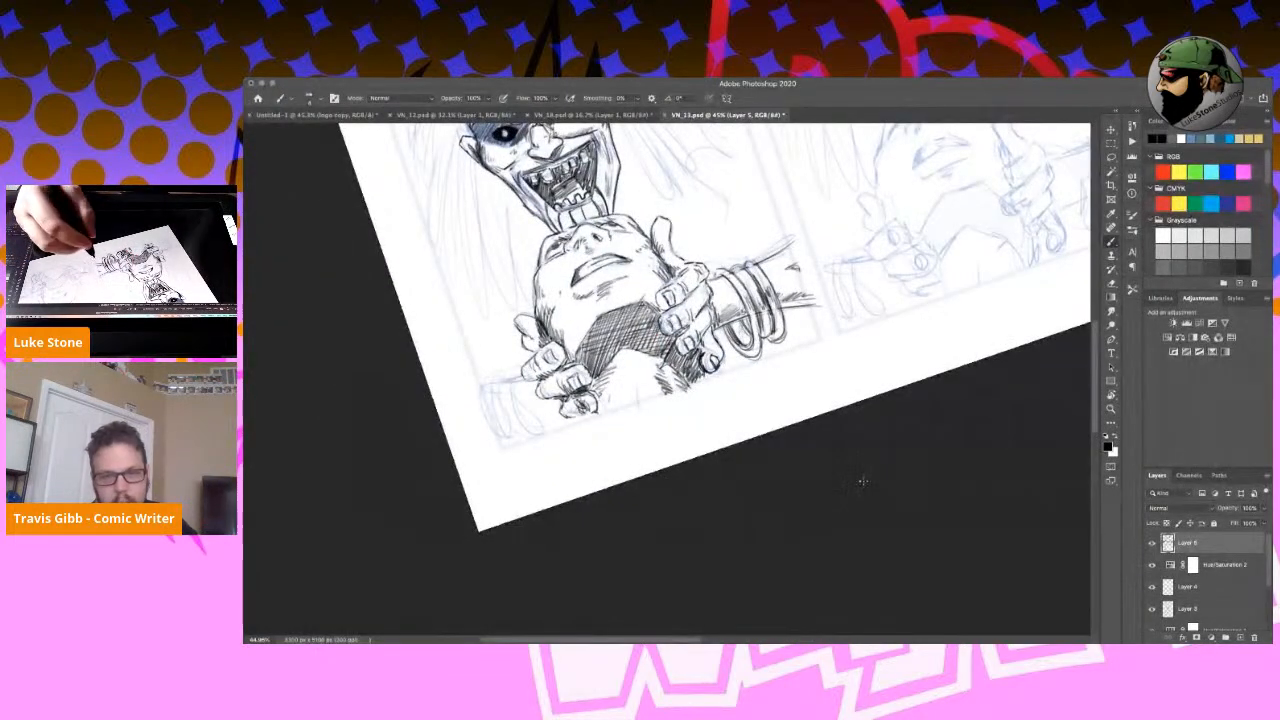
drag(816, 336, 785, 428)
key(ctrl+z)
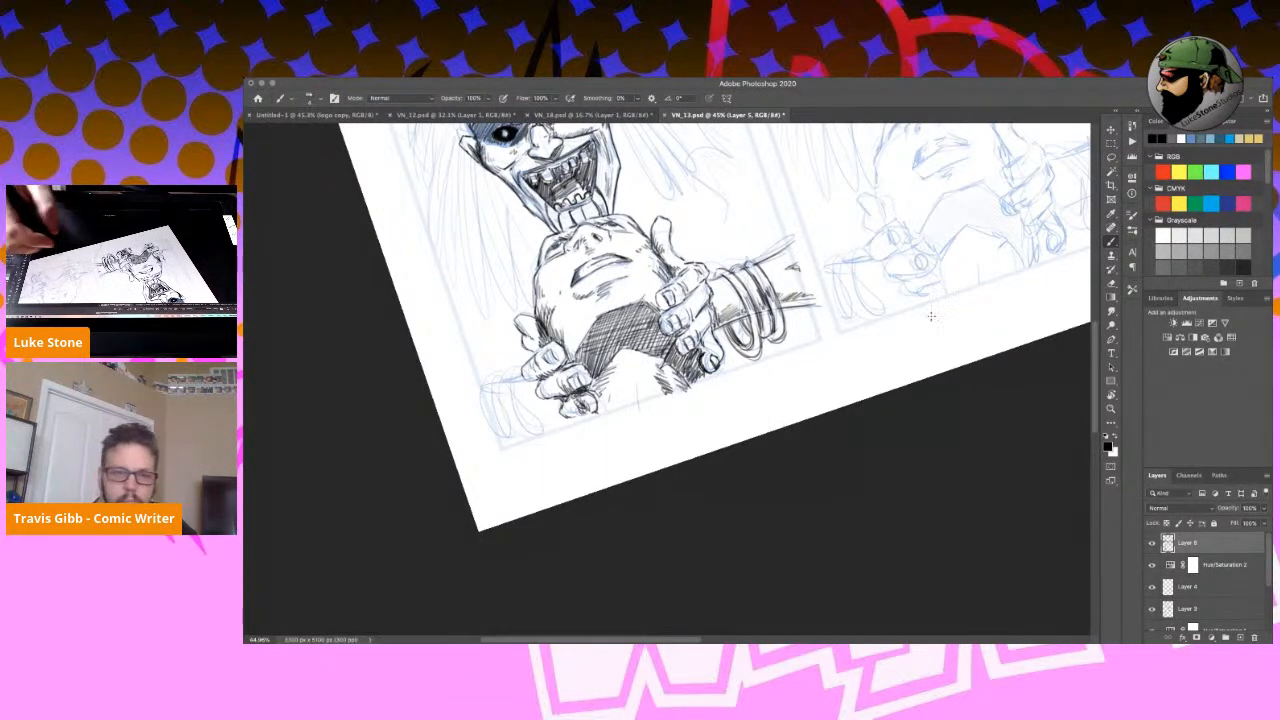
click(1111, 396)
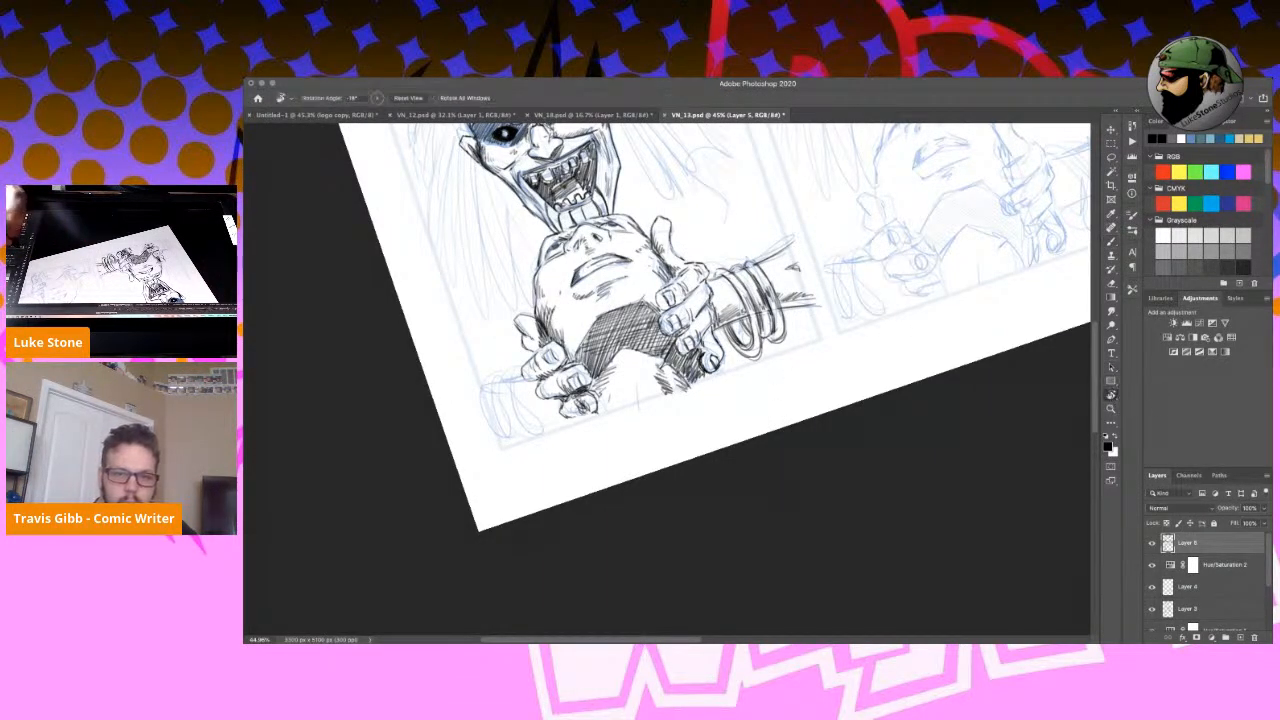
drag(934, 360, 755, 452)
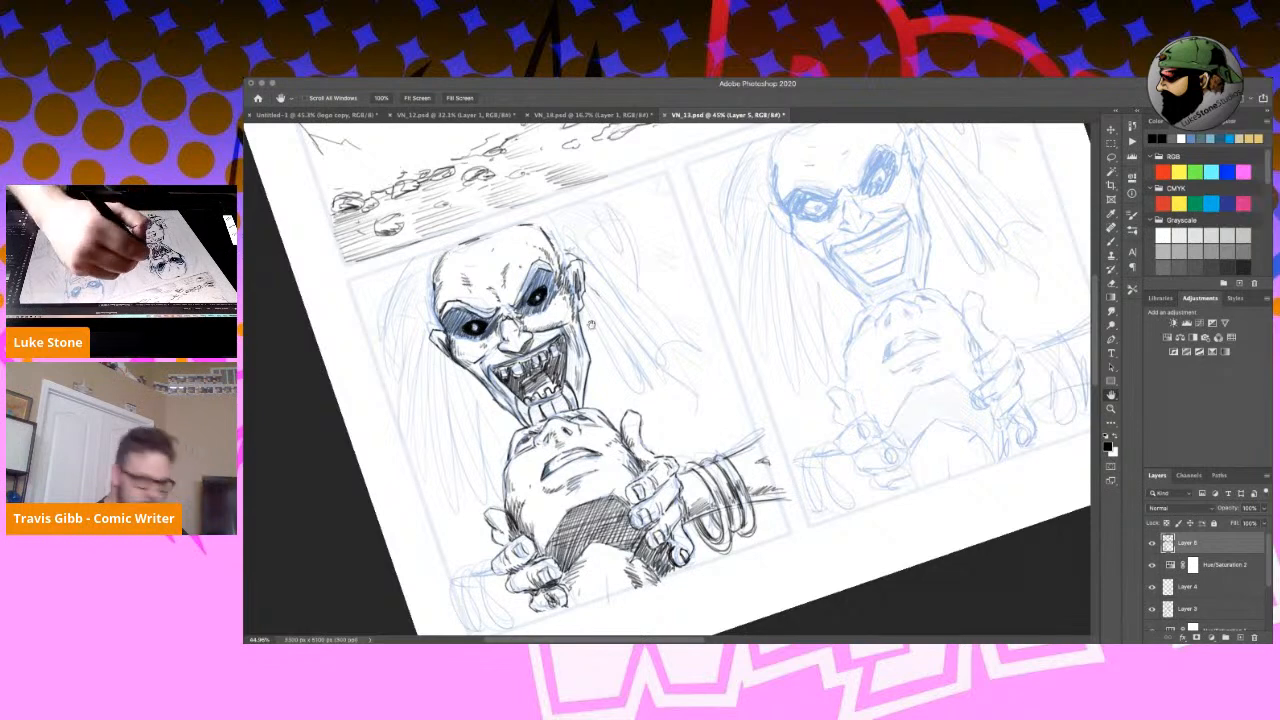
key(b)
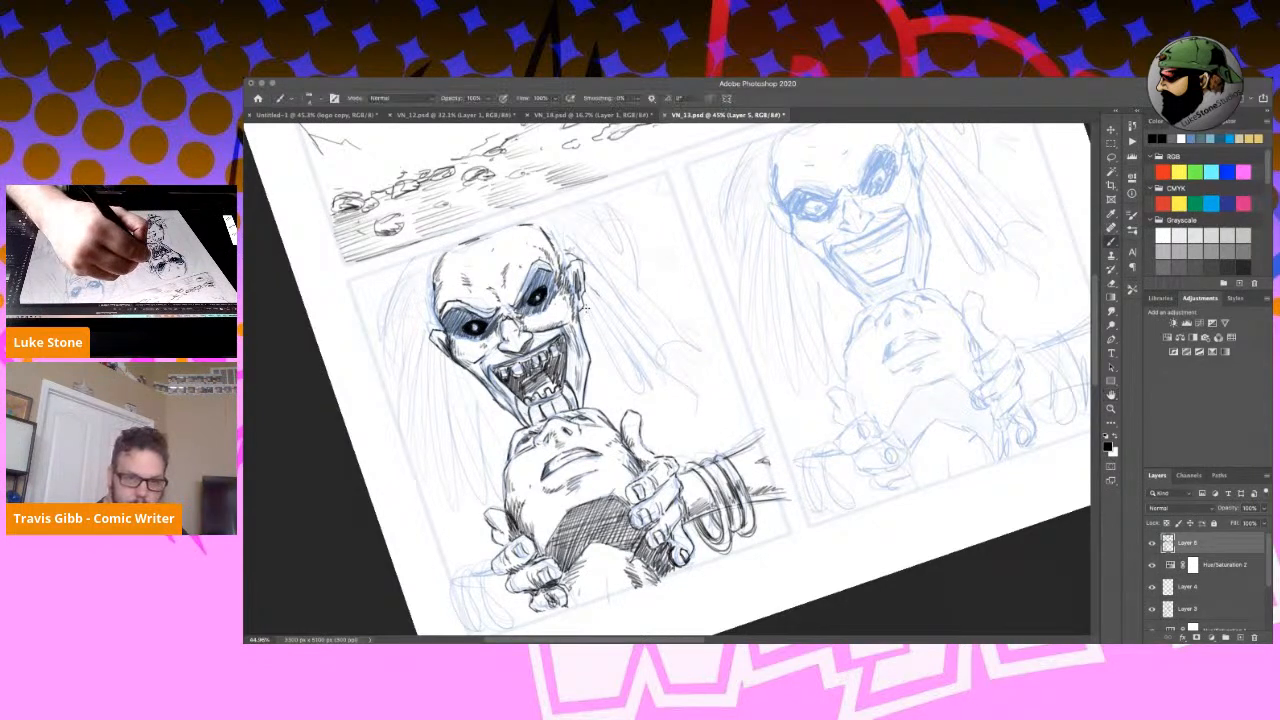
drag(601, 330, 628, 380)
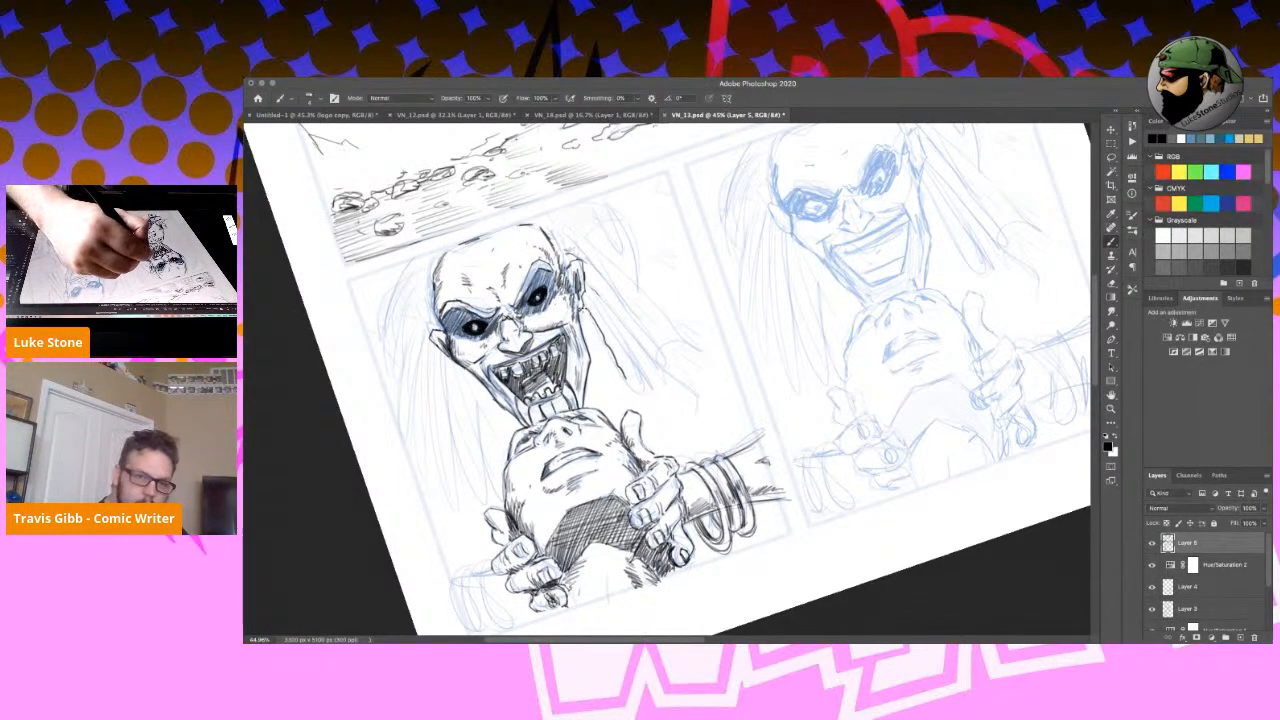
mouse_move(582, 306)
mouse_down()
mouse_move(629, 382)
mouse_move(642, 375)
mouse_move(618, 339)
mouse_move(643, 376)
mouse_move(650, 358)
mouse_up()
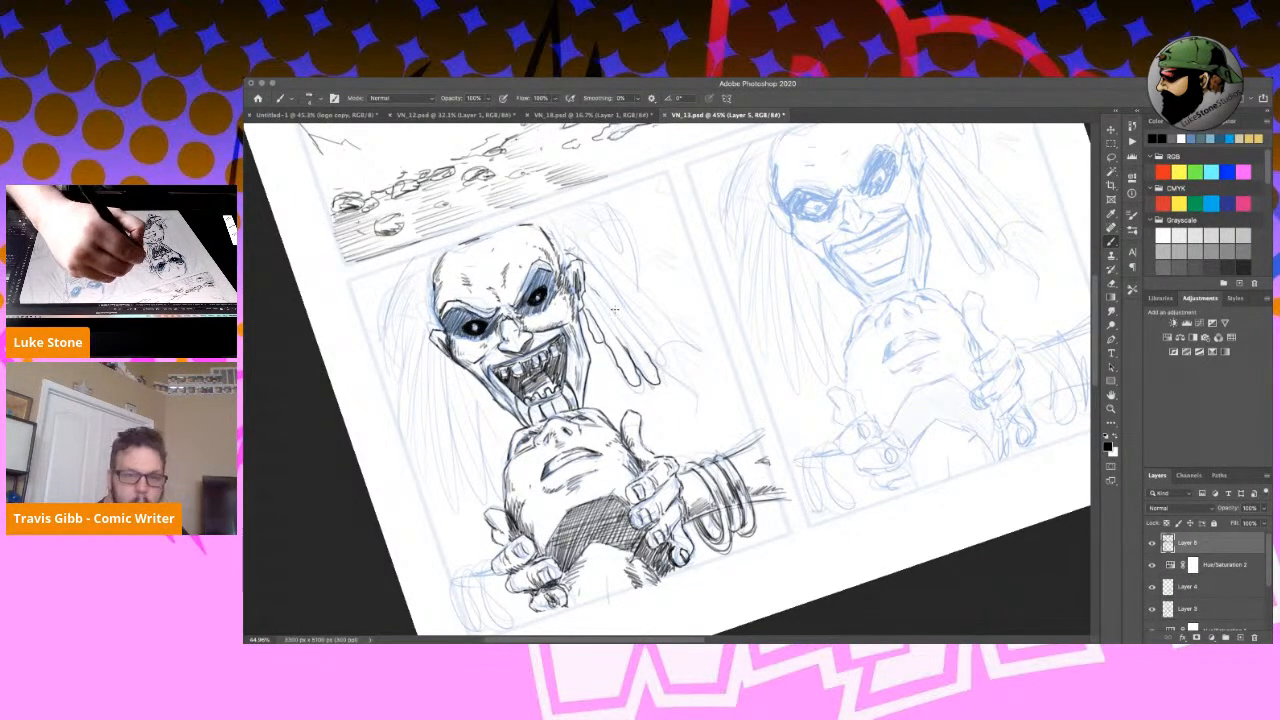
mouse_move(600, 203)
mouse_down()
mouse_move(627, 229)
mouse_move(603, 216)
mouse_move(660, 262)
mouse_move(619, 240)
mouse_move(681, 302)
mouse_up()
drag(681, 303, 696, 339)
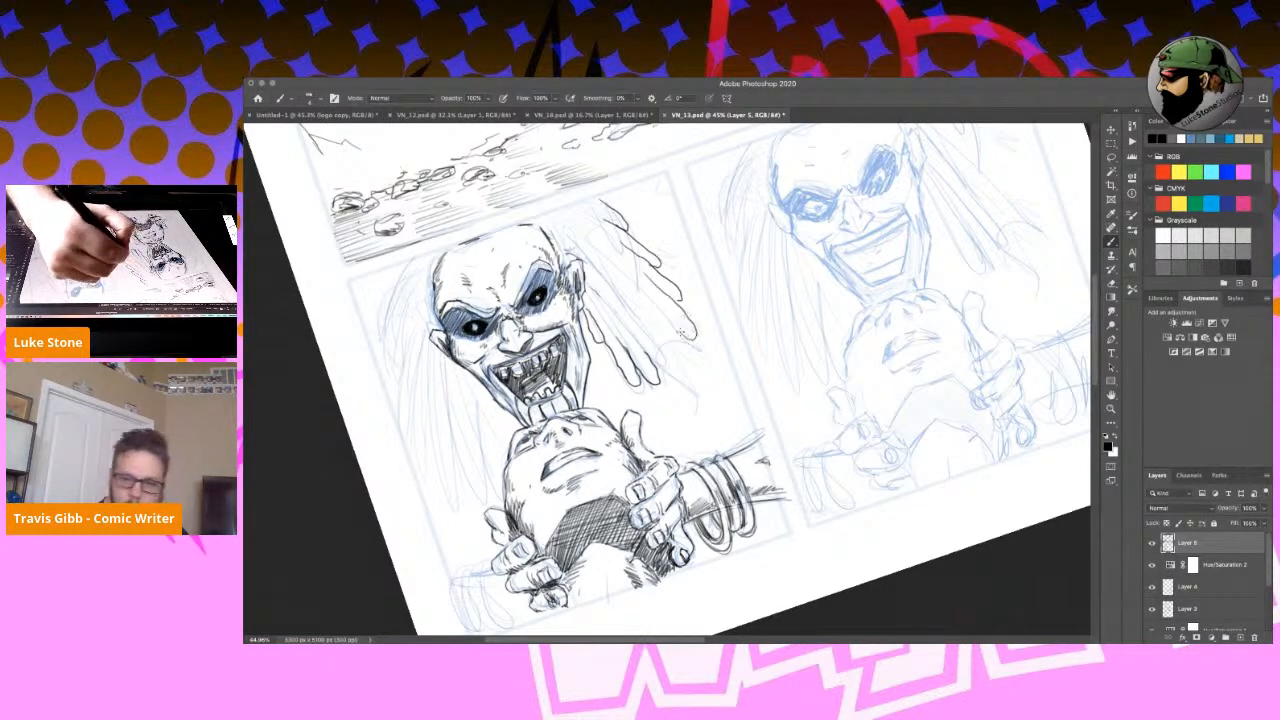
mouse_move(649, 298)
mouse_down()
mouse_move(690, 344)
mouse_move(679, 382)
mouse_move(670, 358)
mouse_move(692, 381)
mouse_up()
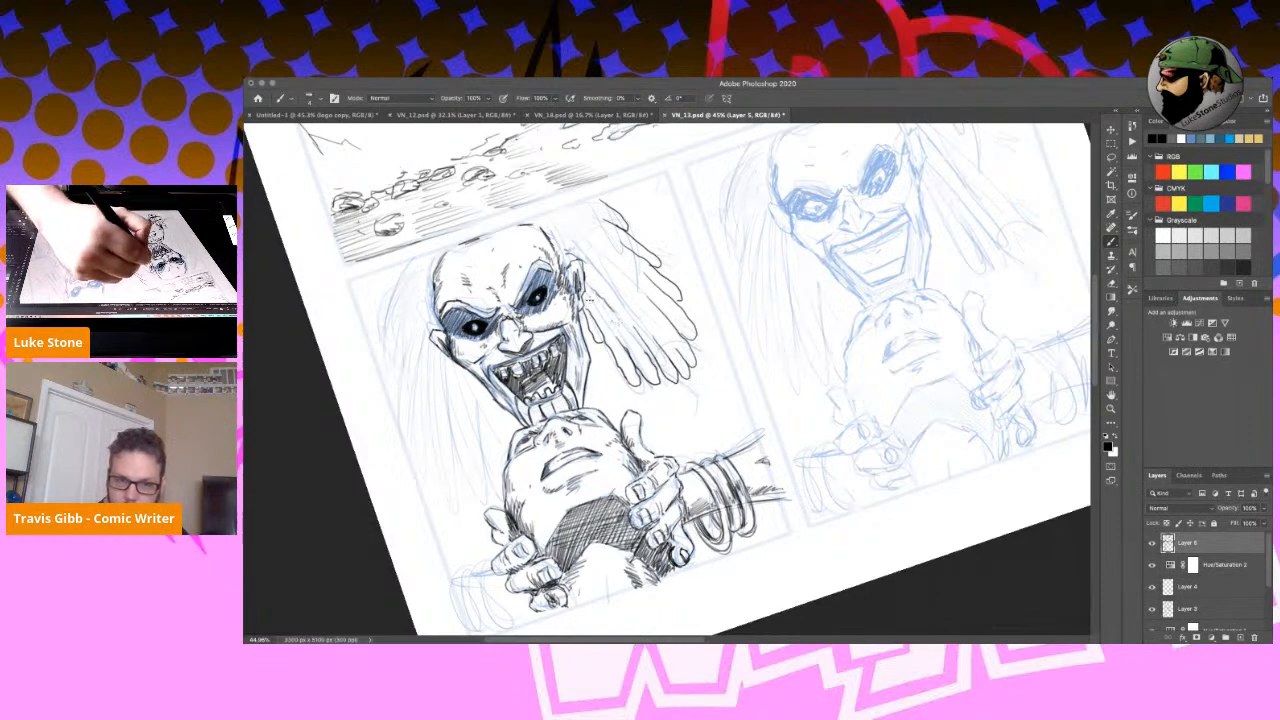
Add dense dark strokes at the roots of these hair locks, behind the ear and down along the jaw.
mouse_move(592, 306)
mouse_down()
mouse_move(584, 292)
mouse_move(586, 316)
mouse_move(608, 328)
mouse_up()
drag(586, 278, 608, 306)
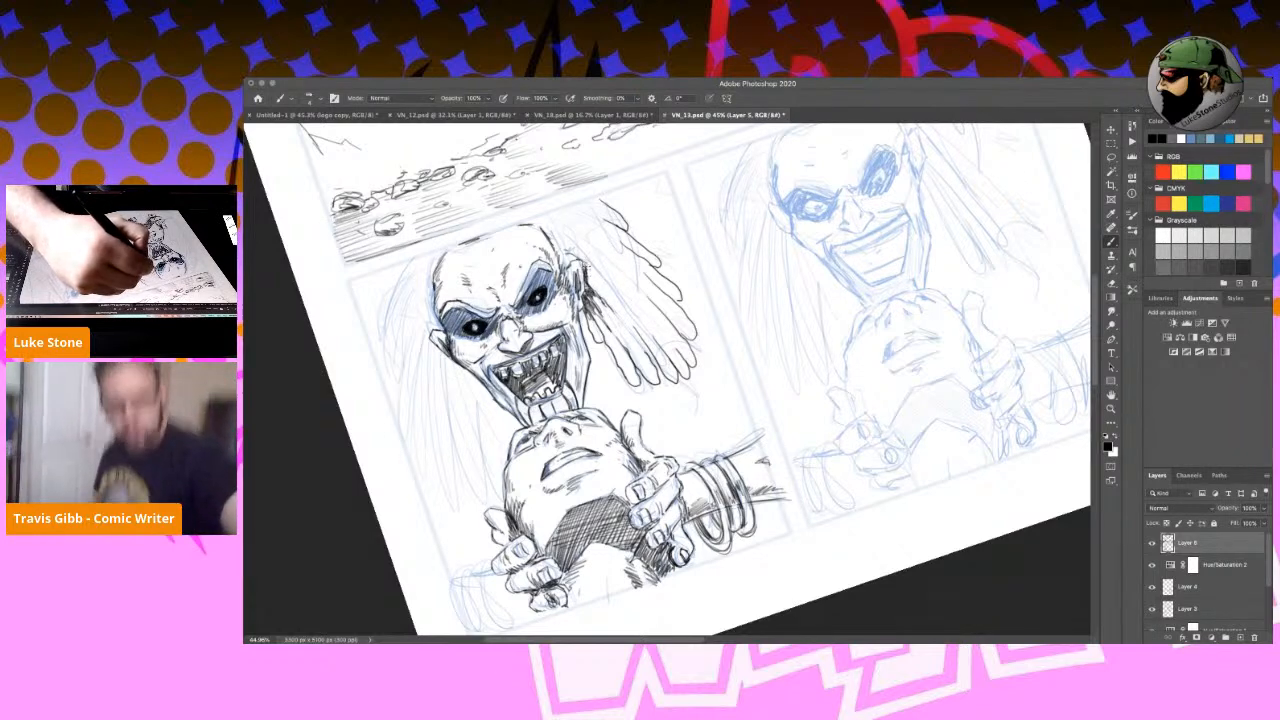
drag(587, 275, 598, 290)
mouse_move(589, 279)
mouse_down()
mouse_move(600, 292)
mouse_move(594, 270)
mouse_move(606, 287)
mouse_up()
mouse_move(599, 273)
mouse_down()
mouse_move(616, 295)
mouse_move(603, 315)
mouse_up()
drag(601, 313, 613, 329)
drag(593, 303, 610, 343)
drag(609, 339, 627, 339)
drag(619, 333, 627, 347)
drag(598, 280, 606, 295)
drag(604, 288, 619, 306)
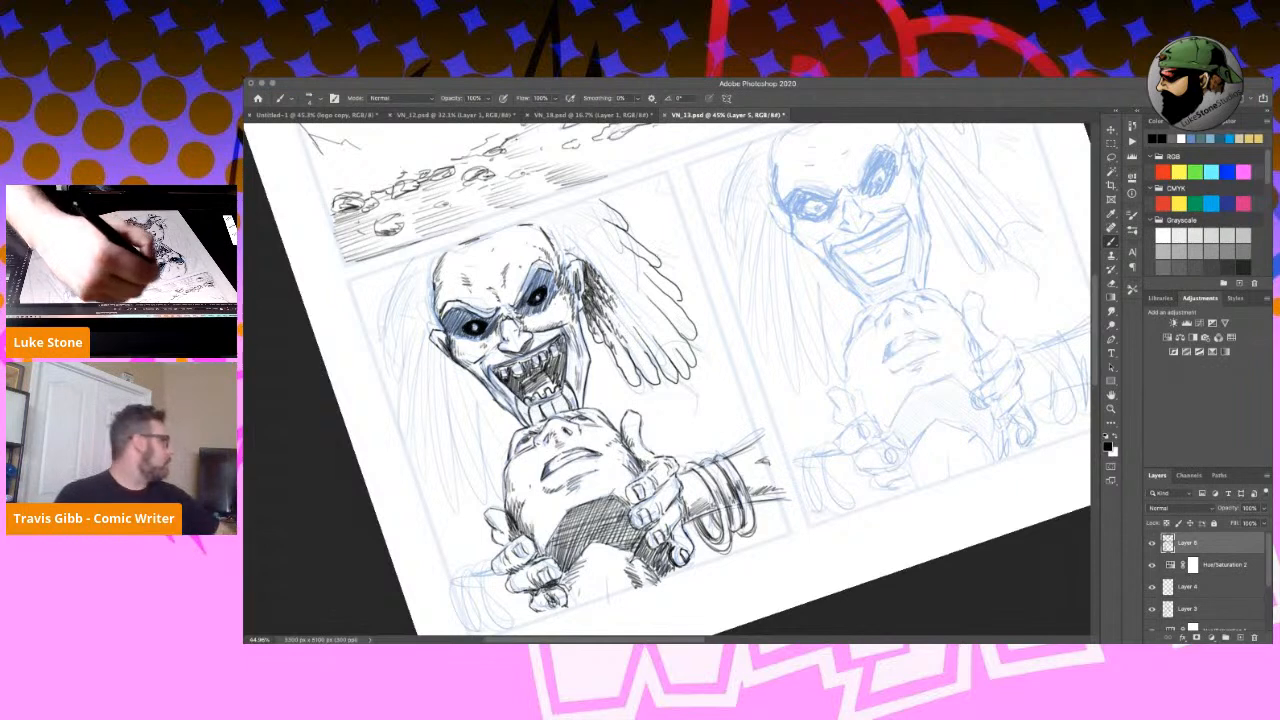
Extend the hair strokes from the temple over the ear and down the middle locks to their tips.
drag(562, 245, 580, 259)
drag(570, 237, 608, 280)
drag(603, 273, 644, 350)
drag(638, 340, 652, 358)
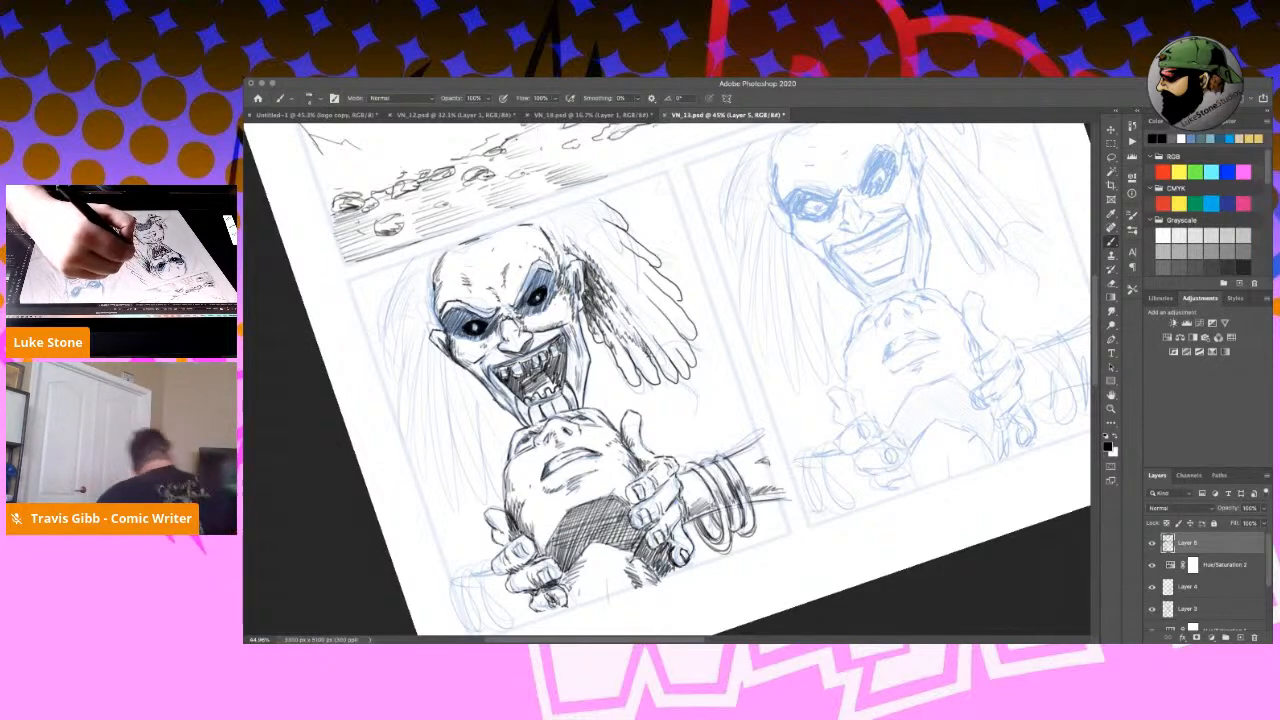
mouse_move(634, 314)
mouse_down()
mouse_move(660, 346)
mouse_move(628, 372)
mouse_up()
drag(622, 360, 638, 382)
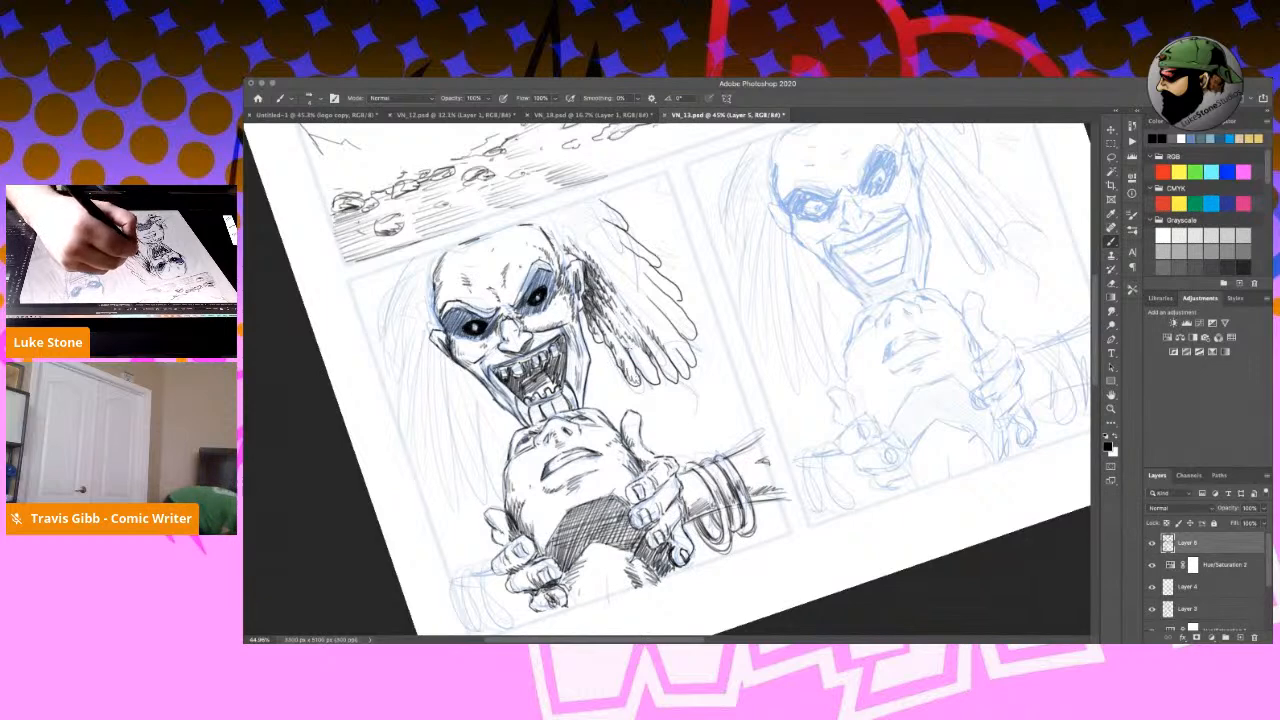
Fill the outer and upper locks on the thumbs-up side with short hair texture strokes.
drag(596, 297, 620, 332)
drag(566, 228, 616, 280)
drag(608, 266, 622, 282)
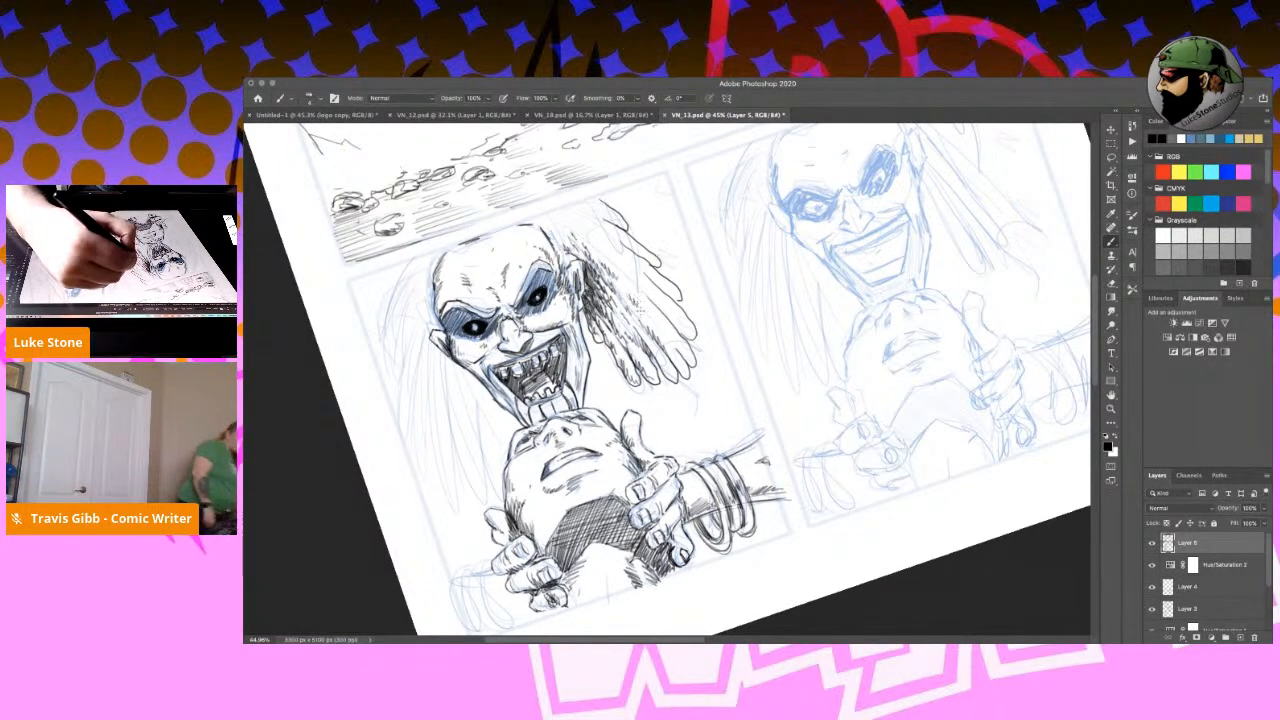
mouse_move(645, 292)
mouse_down()
mouse_move(681, 329)
mouse_move(666, 338)
mouse_move(677, 350)
mouse_up()
drag(671, 343, 681, 357)
mouse_move(558, 222)
mouse_down()
mouse_move(592, 237)
mouse_move(560, 242)
mouse_move(617, 267)
mouse_move(614, 253)
mouse_up()
drag(605, 232, 616, 243)
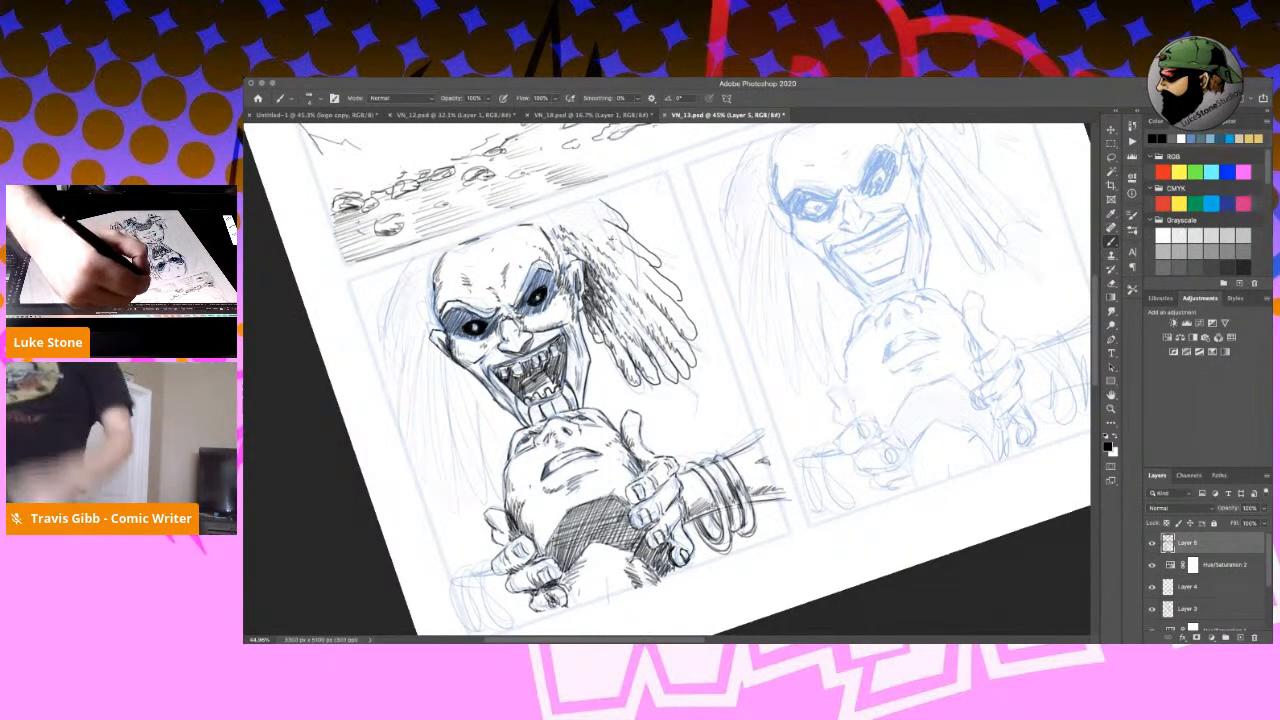
Ink the outlines of the hanging hair locks on the opposite side of the grinning head, ending beside the jaw.
mouse_move(418, 260)
mouse_down()
mouse_move(382, 333)
mouse_move(385, 357)
mouse_move(396, 325)
mouse_move(382, 372)
mouse_move(386, 384)
mouse_move(397, 352)
mouse_move(392, 405)
mouse_move(405, 358)
mouse_move(402, 439)
mouse_up()
drag(415, 354, 419, 458)
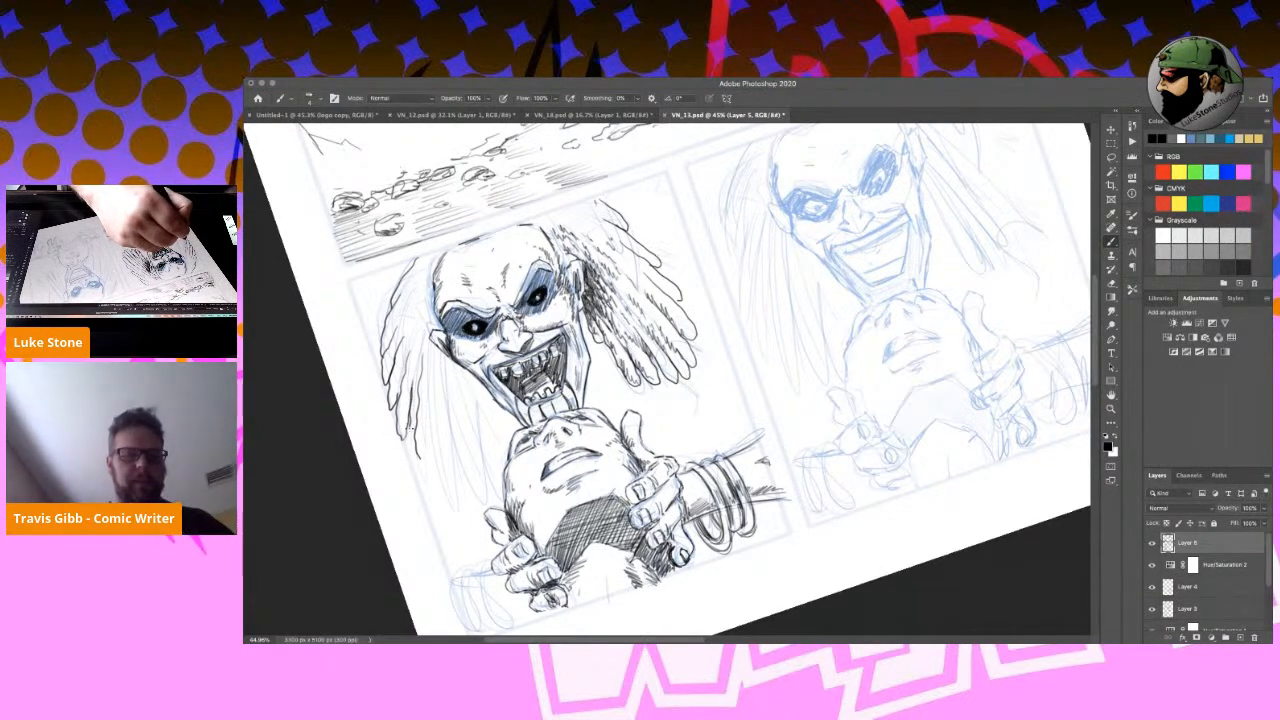
mouse_move(434, 402)
mouse_down()
mouse_move(422, 455)
mouse_move(433, 482)
mouse_up()
drag(440, 432, 435, 483)
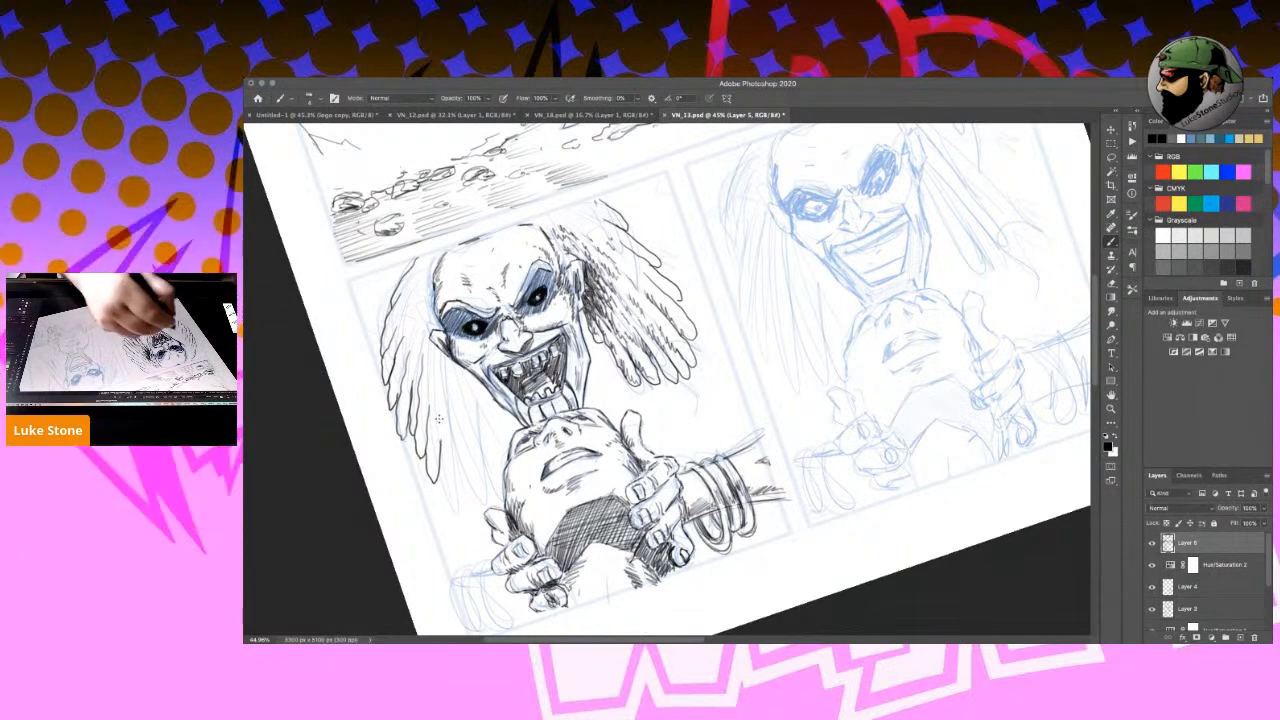
drag(443, 406, 452, 511)
drag(460, 466, 455, 510)
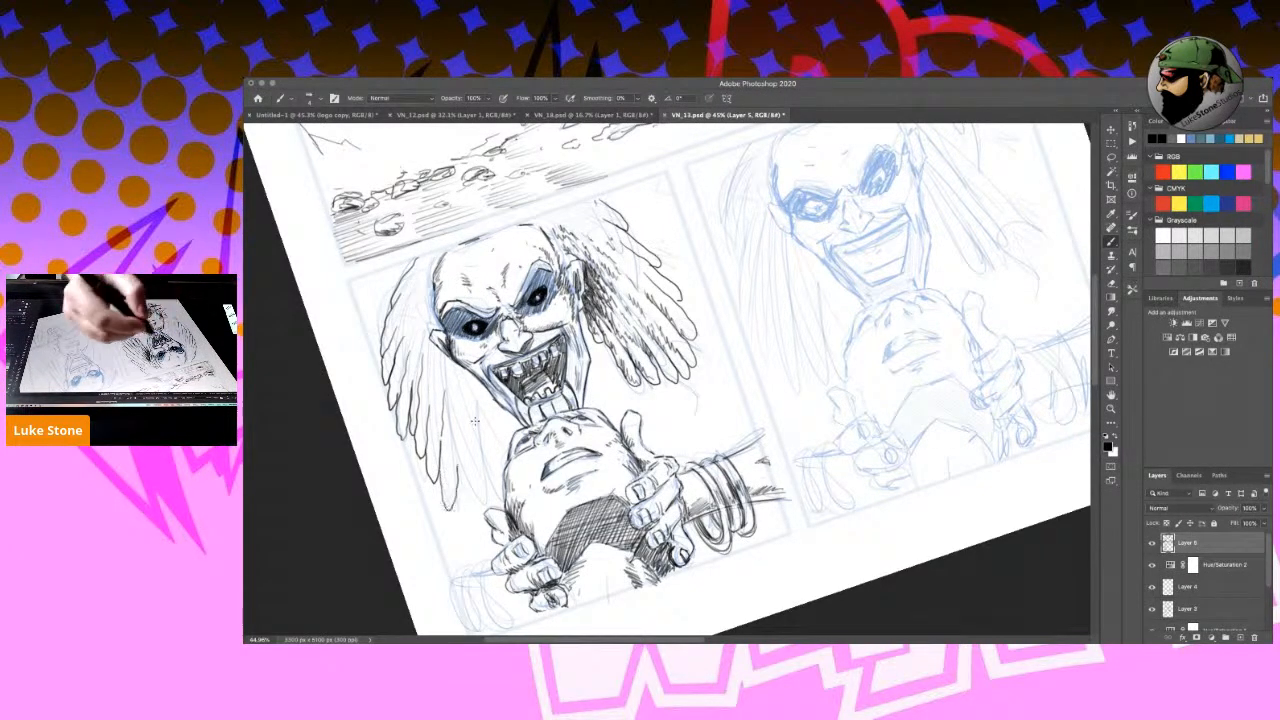
mouse_move(458, 440)
mouse_down()
mouse_move(470, 505)
mouse_move(473, 419)
mouse_move(478, 472)
mouse_move(492, 462)
mouse_move(489, 405)
mouse_up()
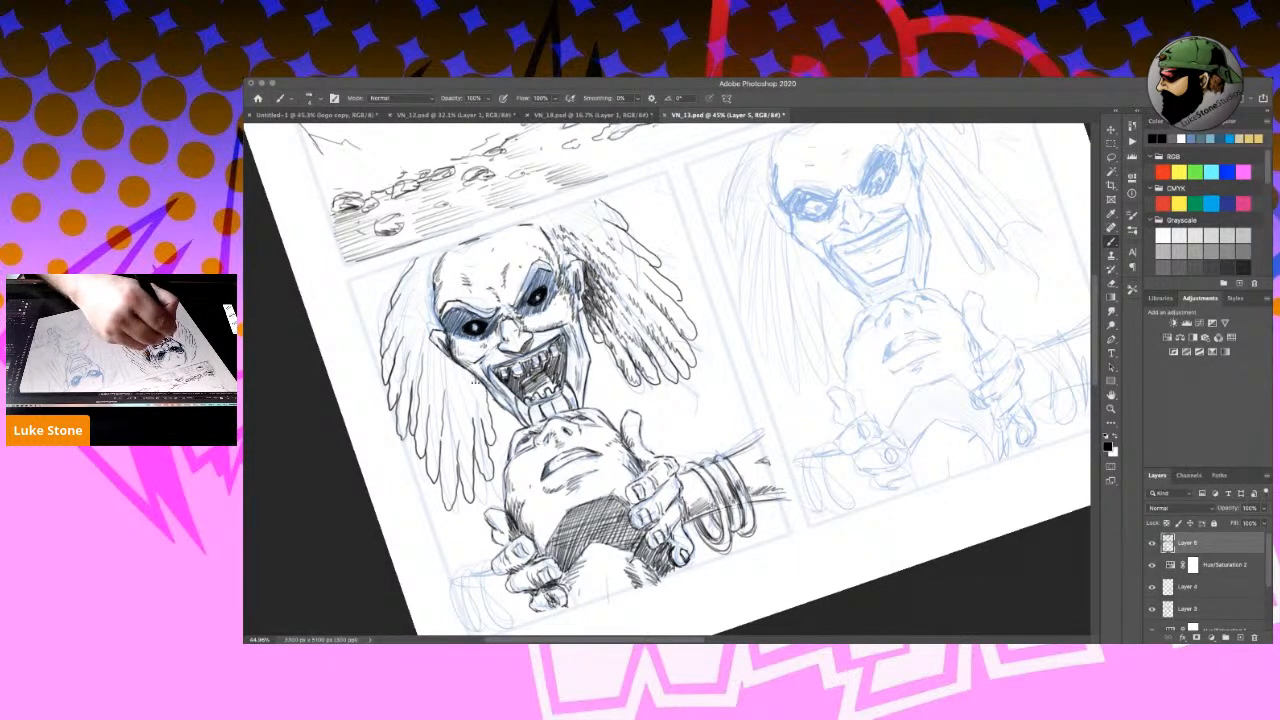
Add dense dark strokes to the newly outlined hair directly beneath the ear and beside the jaw.
drag(458, 368, 460, 390)
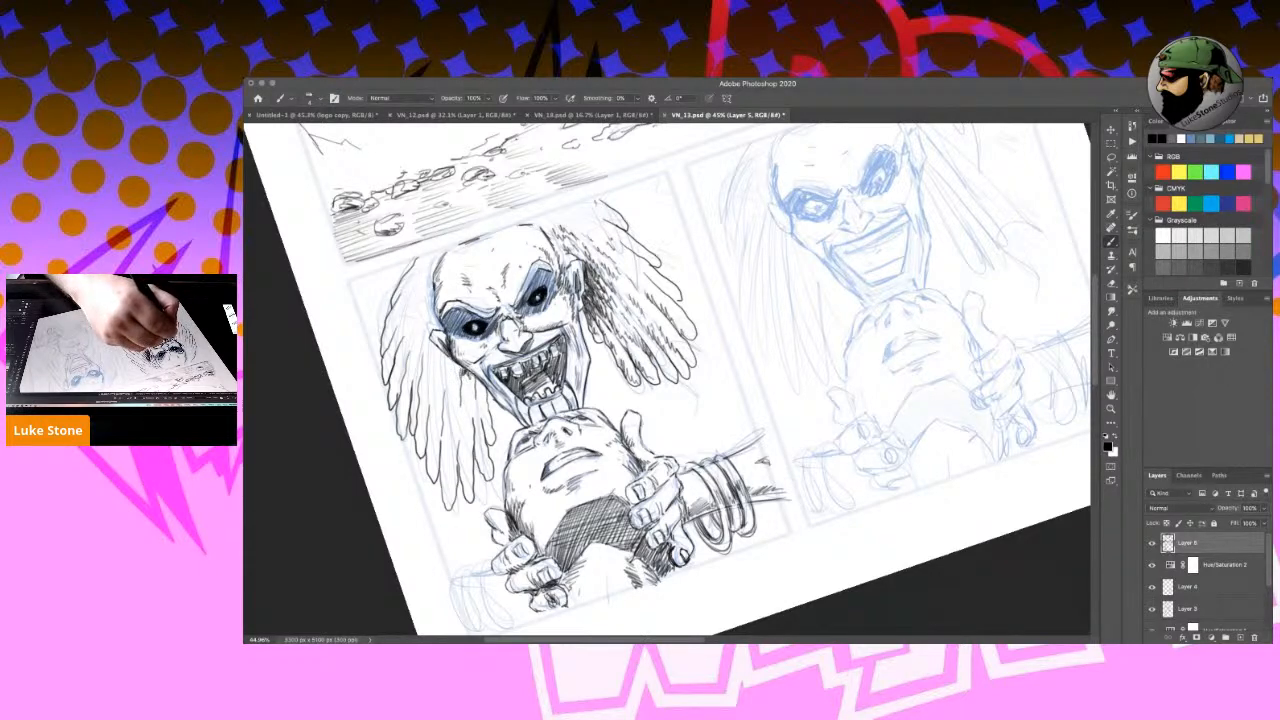
mouse_move(469, 374)
mouse_down()
mouse_move(475, 400)
mouse_move(490, 400)
mouse_move(478, 400)
mouse_up()
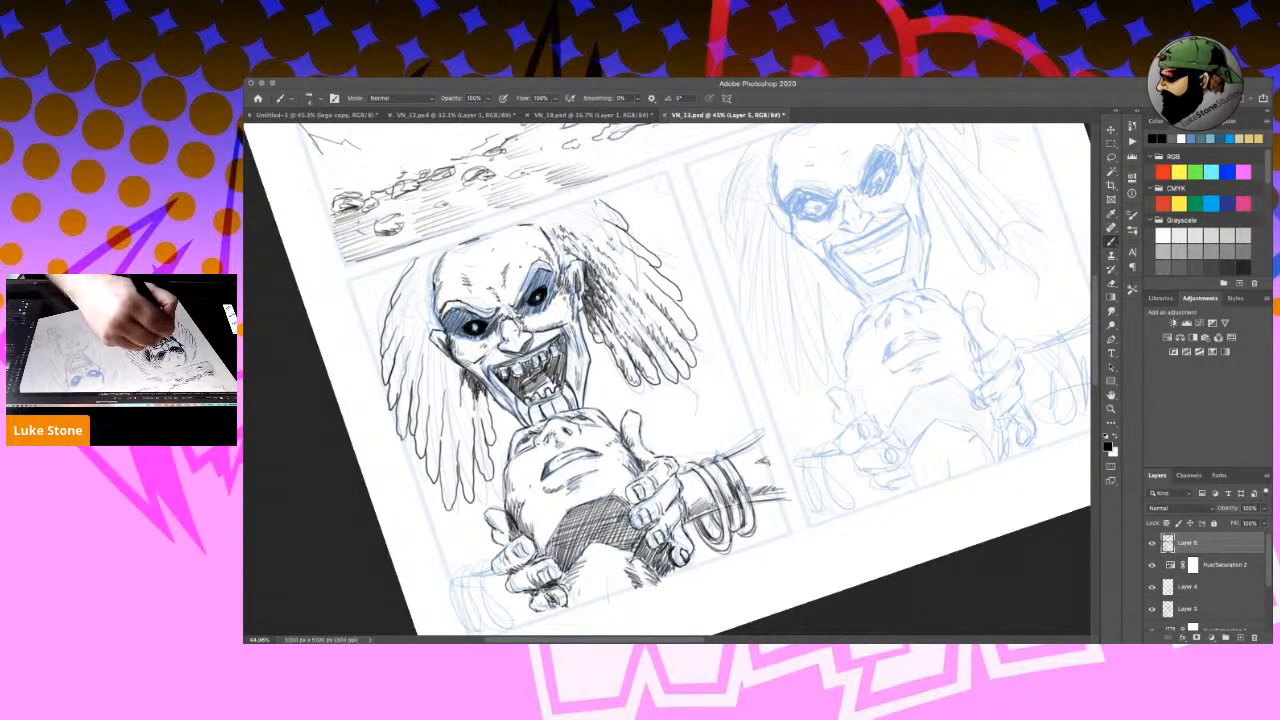
mouse_move(474, 396)
mouse_down()
mouse_move(482, 428)
mouse_move(476, 416)
mouse_up()
drag(464, 386, 466, 410)
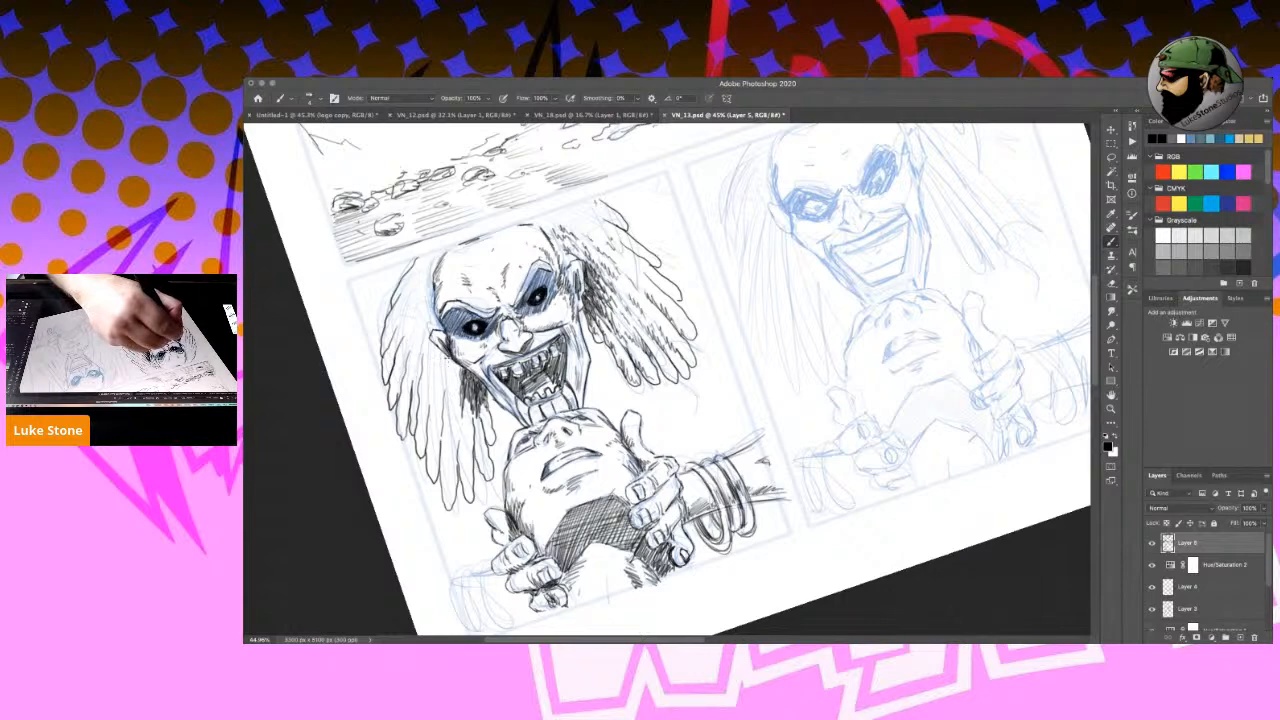
mouse_move(450, 358)
mouse_down()
mouse_move(462, 377)
mouse_move(447, 388)
mouse_move(445, 376)
mouse_up()
drag(453, 356, 450, 395)
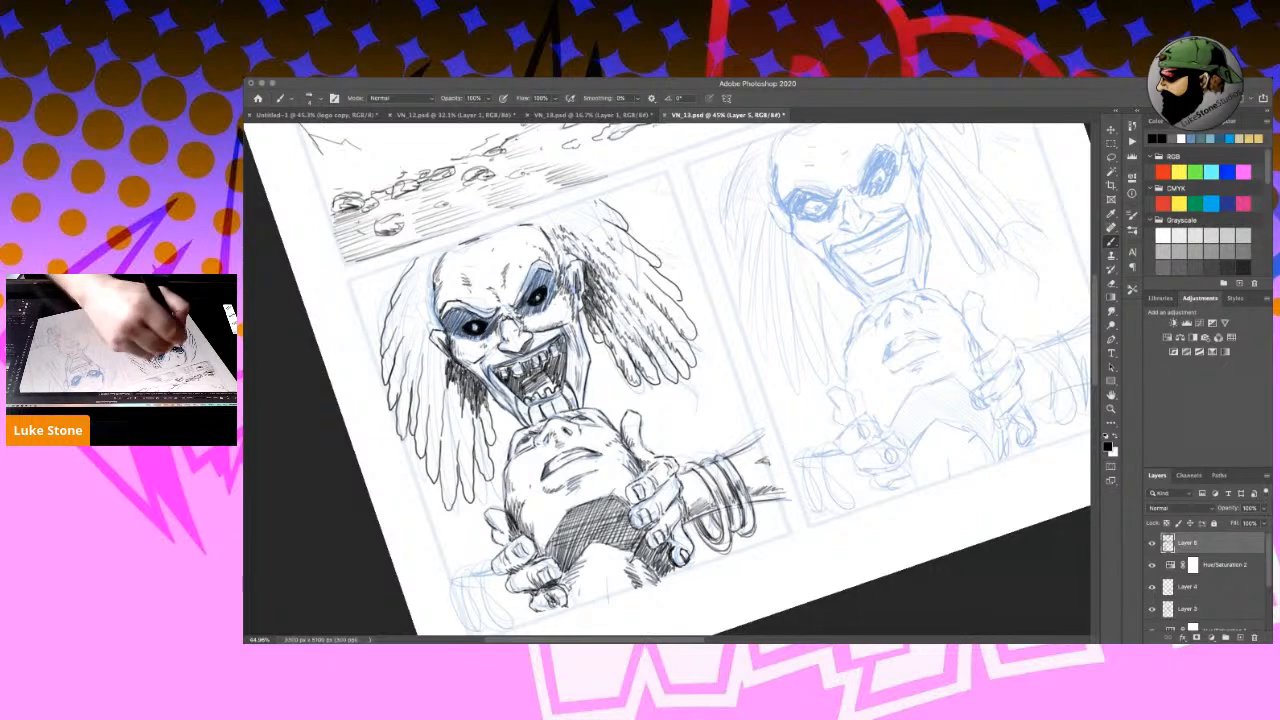
Extend the dark hair strokes outward from beneath the ear and down the locks nearest the chin.
mouse_move(434, 348)
mouse_down()
mouse_move(446, 375)
mouse_move(434, 371)
mouse_up()
mouse_move(435, 357)
mouse_down()
mouse_move(427, 379)
mouse_move(440, 390)
mouse_up()
mouse_move(449, 372)
mouse_down()
mouse_move(442, 397)
mouse_move(455, 430)
mouse_move(463, 420)
mouse_up()
drag(471, 421, 465, 441)
drag(477, 397, 469, 431)
mouse_move(475, 413)
mouse_down()
mouse_move(465, 431)
mouse_move(477, 427)
mouse_up()
drag(487, 401, 480, 422)
drag(492, 413, 482, 435)
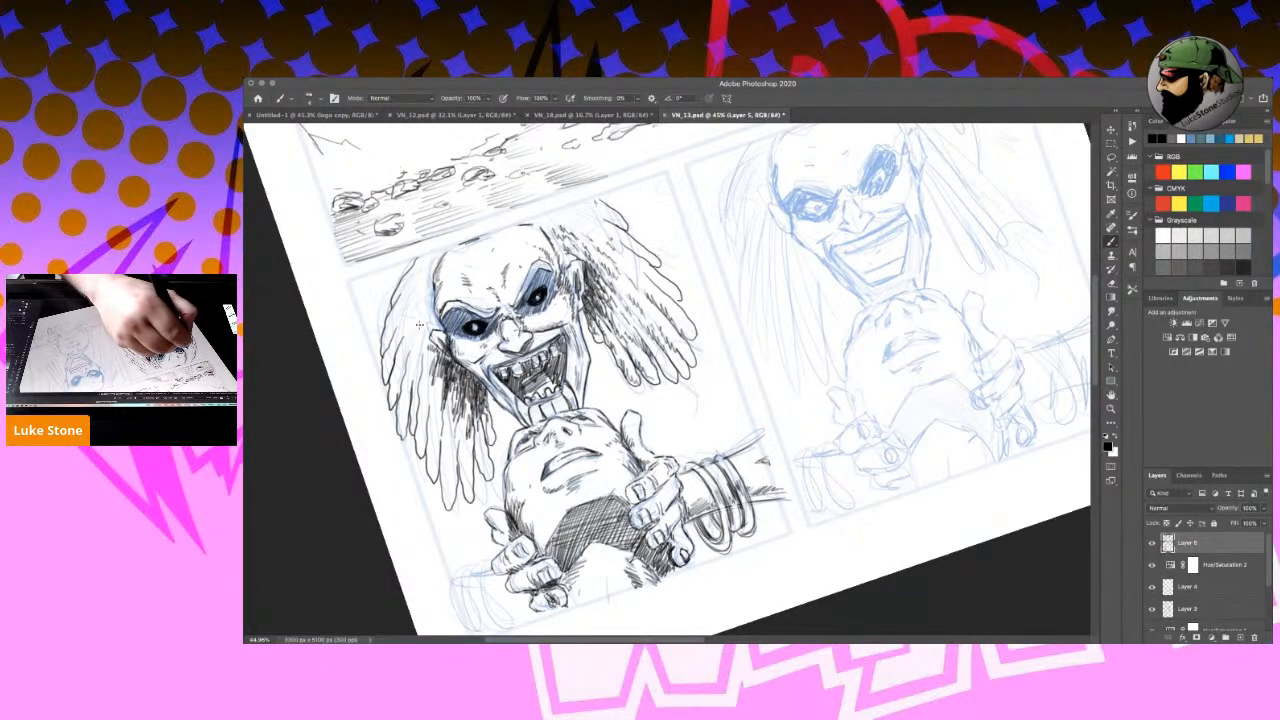
Fill the remaining outer locks on this side with short texture strokes from the upper hair down to the tips.
drag(422, 349, 420, 372)
mouse_move(427, 373)
mouse_down()
mouse_move(426, 416)
mouse_move(446, 446)
mouse_up()
drag(461, 421, 450, 476)
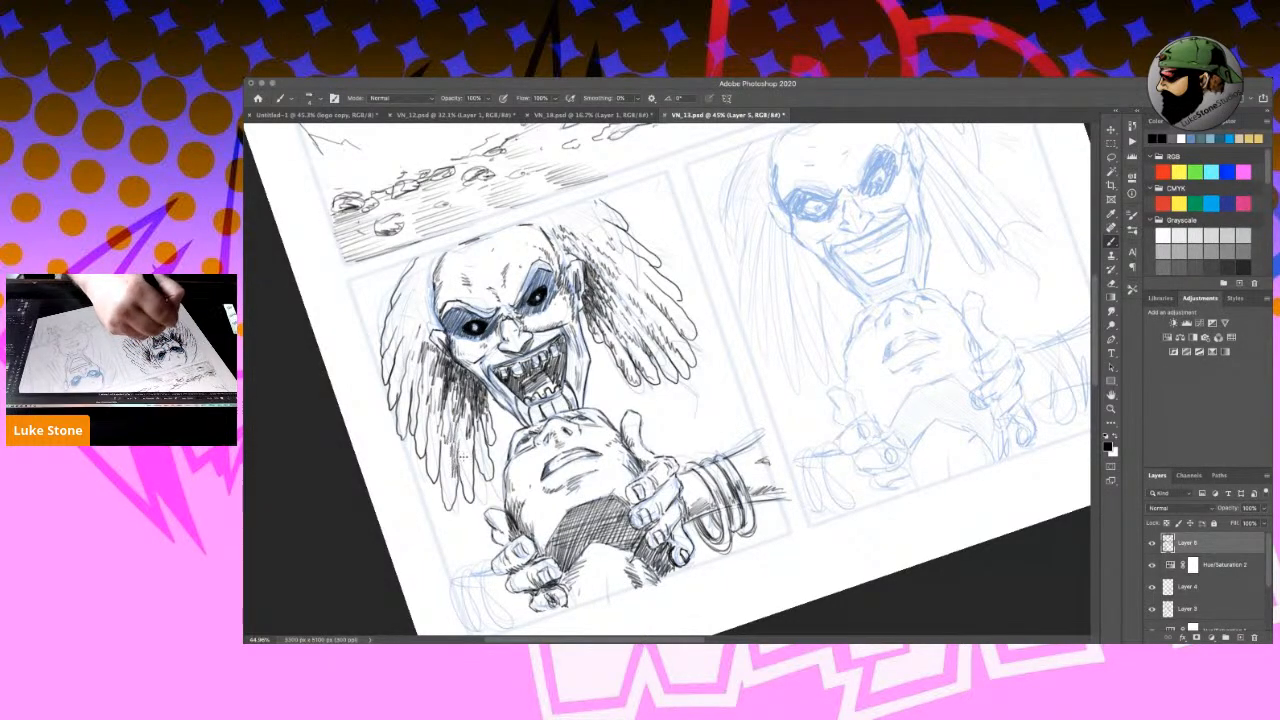
drag(422, 298, 410, 320)
drag(417, 311, 409, 331)
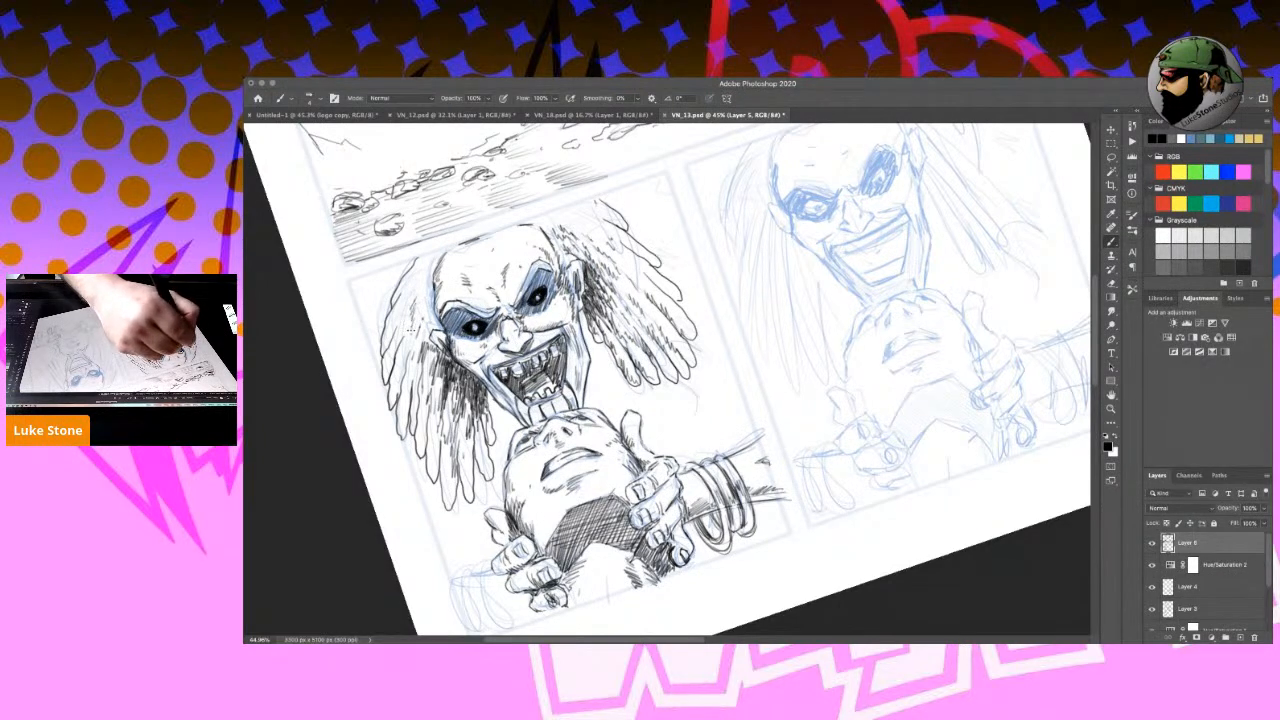
drag(409, 369, 397, 399)
drag(415, 377, 407, 415)
drag(419, 406, 408, 428)
drag(420, 374, 413, 384)
drag(423, 387, 433, 463)
mouse_move(447, 417)
mouse_down()
mouse_move(435, 473)
mouse_move(466, 484)
mouse_up()
drag(474, 435, 479, 456)
mouse_move(397, 333)
mouse_down()
mouse_move(391, 364)
mouse_move(408, 334)
mouse_up()
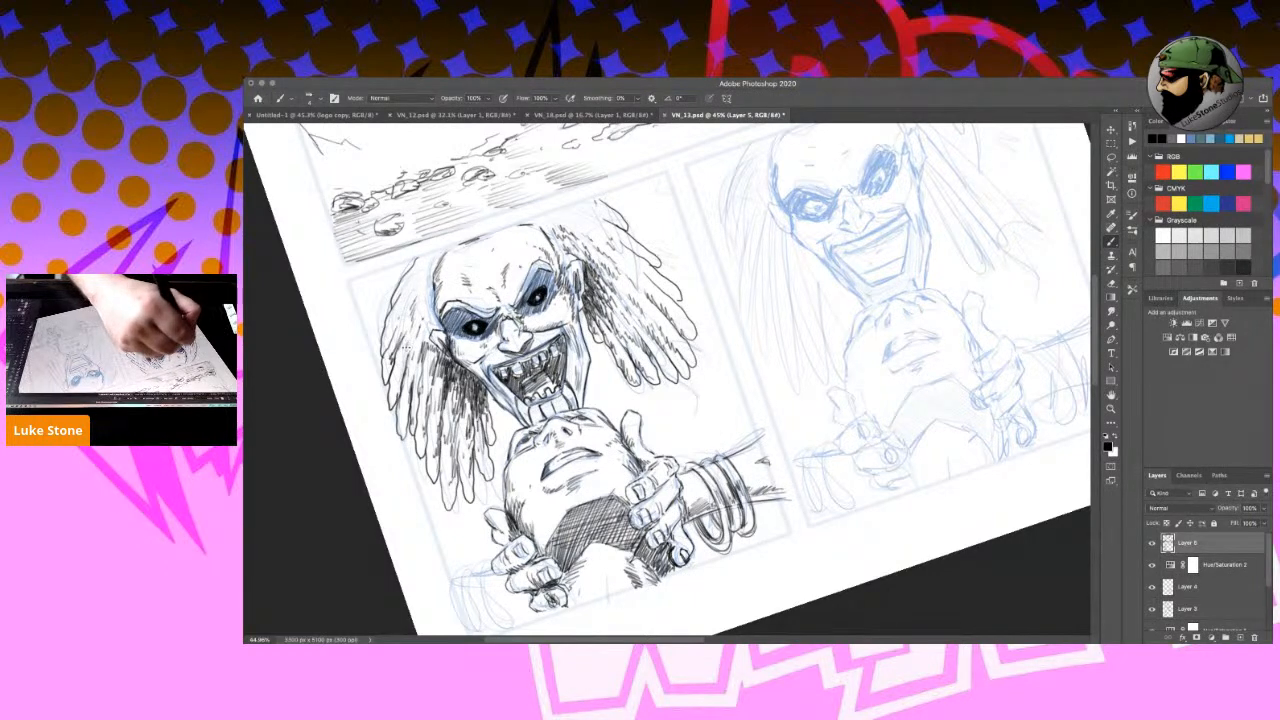
Add strokes along the edge of the skull above the ear and in the hair beside it.
mouse_move(443, 257)
mouse_down()
mouse_move(426, 302)
mouse_move(434, 331)
mouse_up()
drag(437, 320, 427, 332)
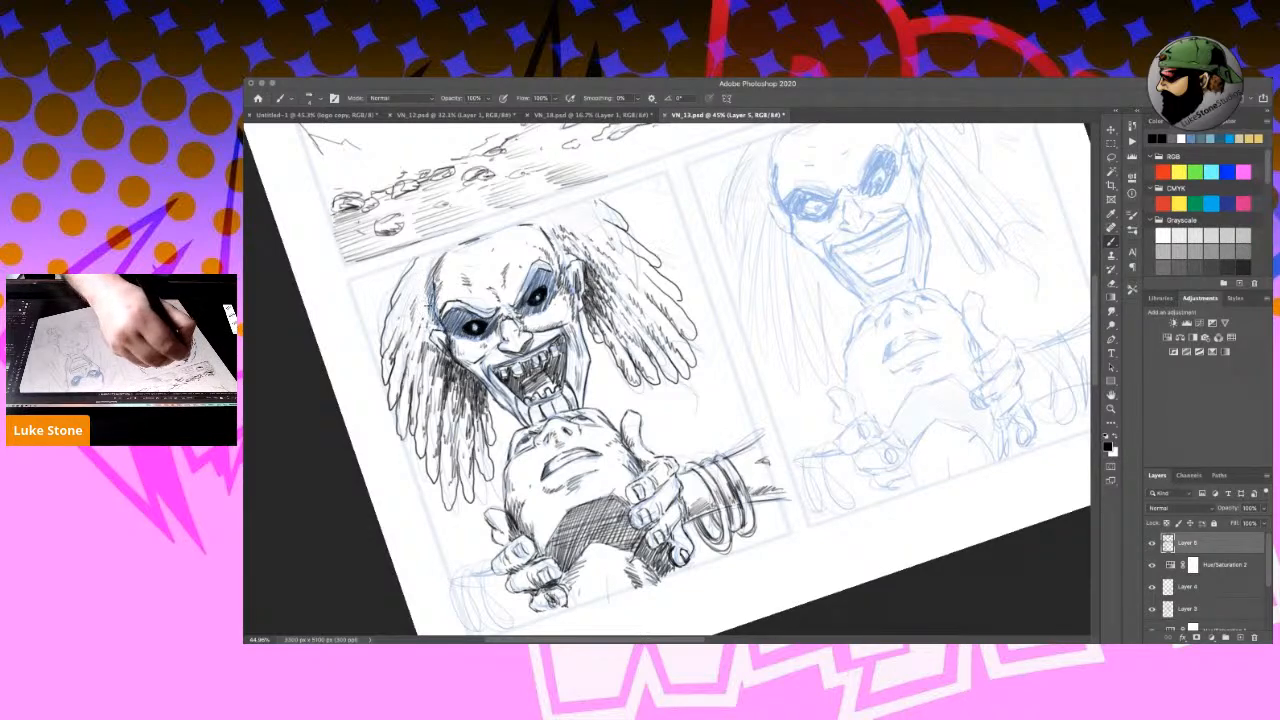
drag(426, 271, 414, 303)
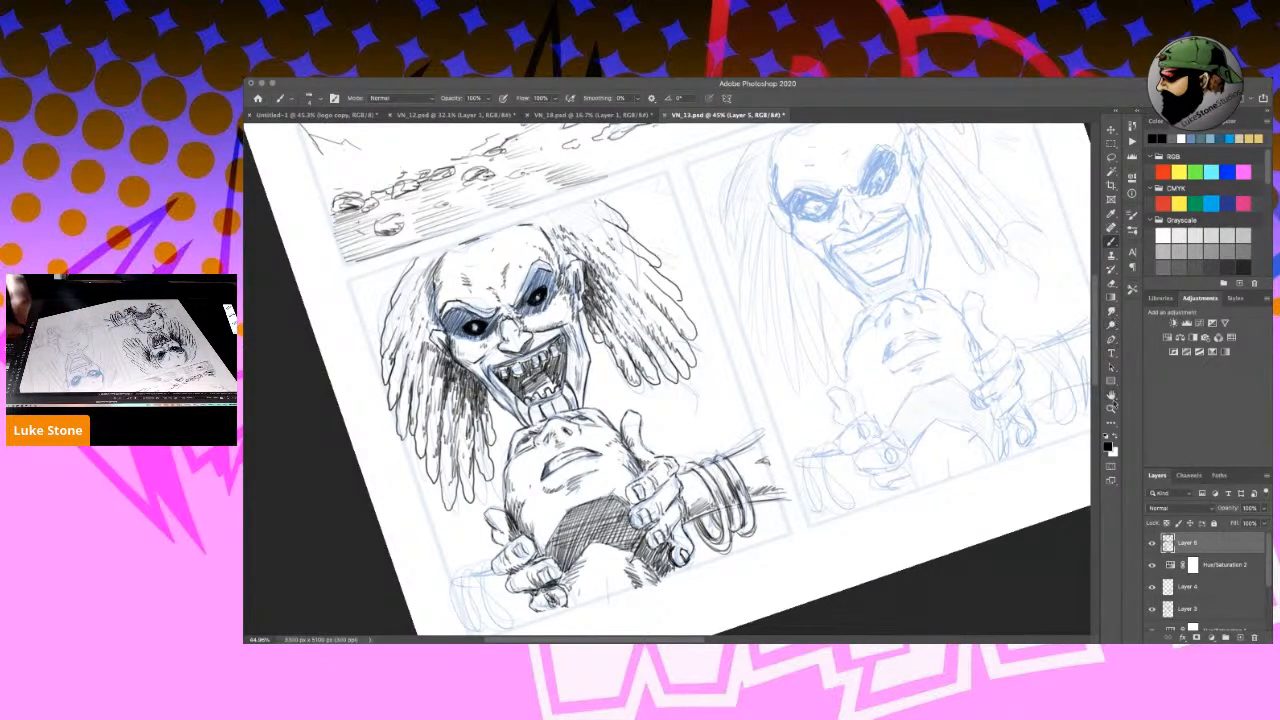
Ink the curved bracelet lines around the forearm of the second hand, near the panel's lower corner.
click(1111, 396)
drag(620, 600, 692, 462)
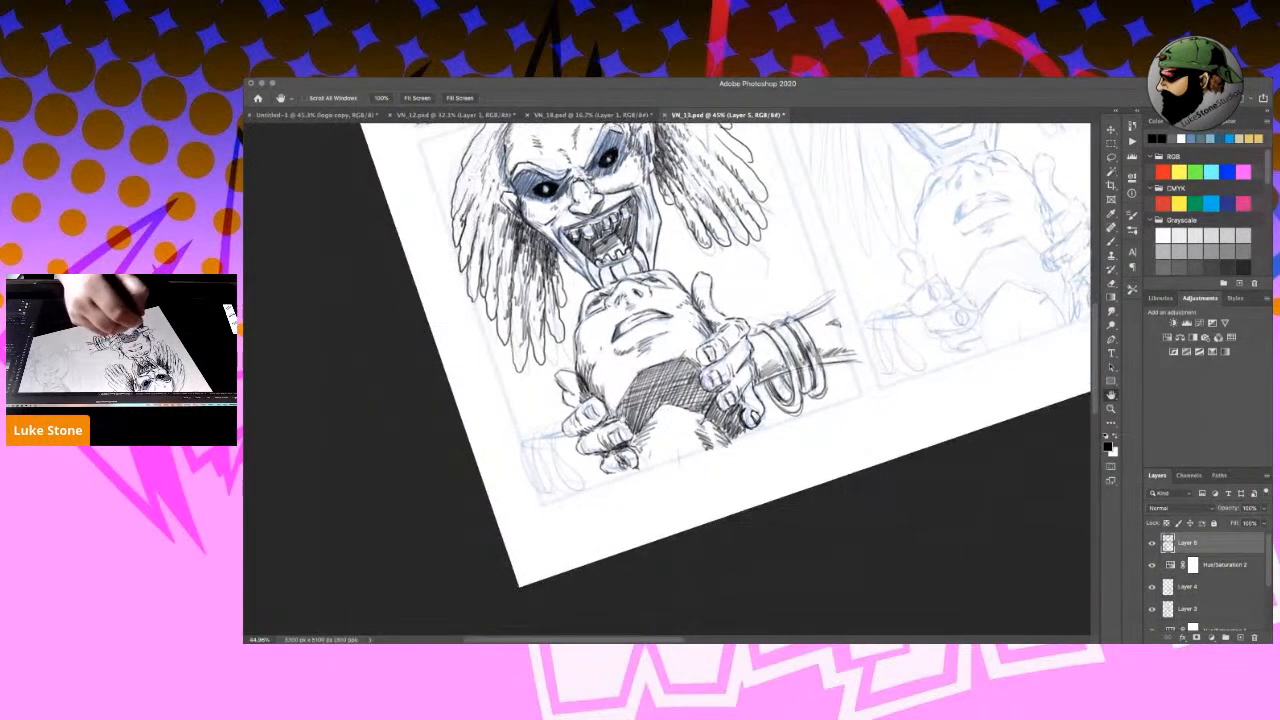
key(r)
mouse_move(550, 480)
mouse_down()
mouse_move(750, 500)
mouse_move(782, 478)
mouse_move(744, 522)
mouse_move(792, 464)
mouse_move(782, 470)
mouse_move(798, 472)
mouse_up()
key(b)
drag(730, 508, 796, 476)
drag(733, 509, 802, 488)
drag(732, 518, 788, 505)
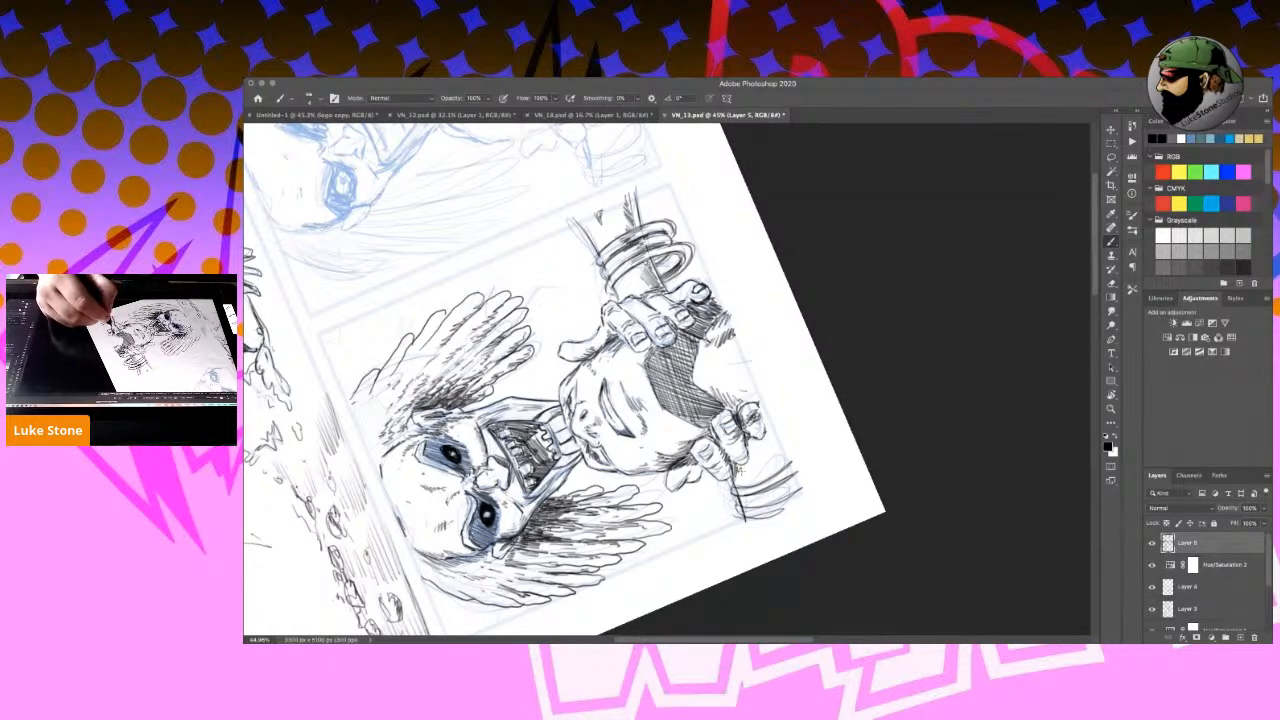
Hatch the second forearm between the fingers and the bracelets, continuing the shading across the bracelet edge.
mouse_move(754, 440)
mouse_down()
mouse_move(762, 455)
mouse_move(770, 428)
mouse_move(764, 458)
mouse_up()
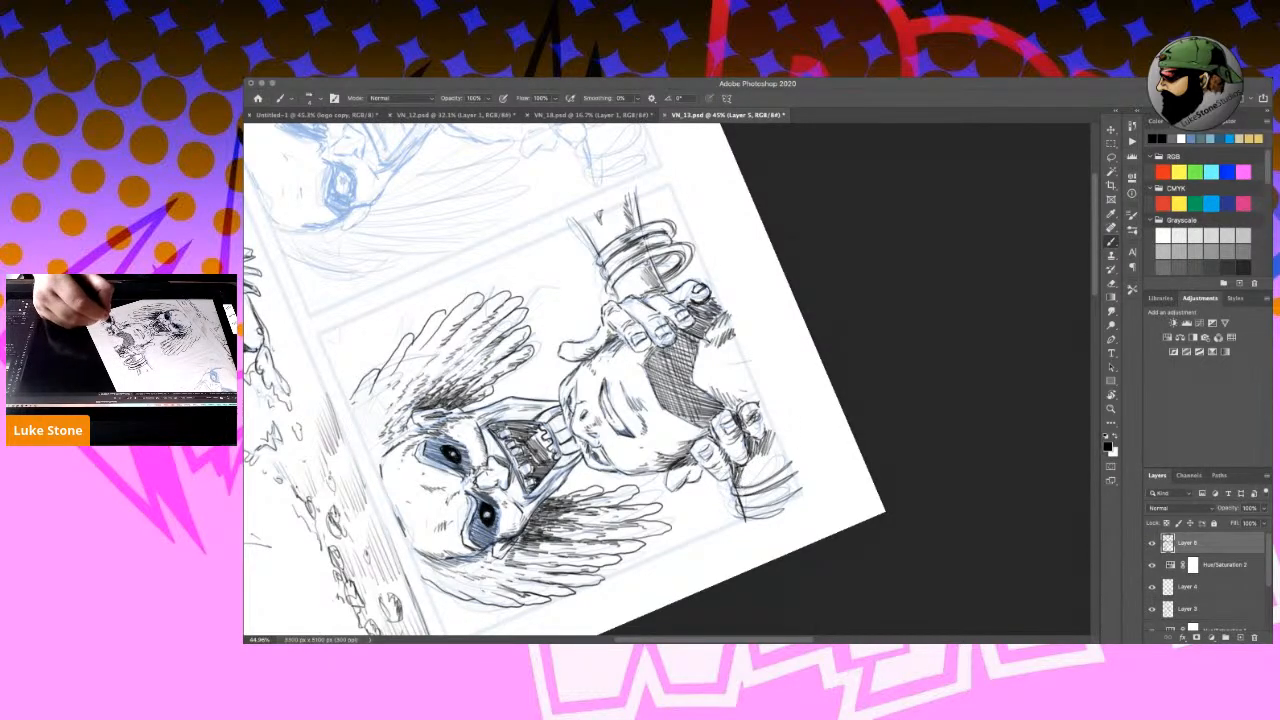
mouse_move(761, 450)
mouse_down()
mouse_move(744, 484)
mouse_move(755, 470)
mouse_up()
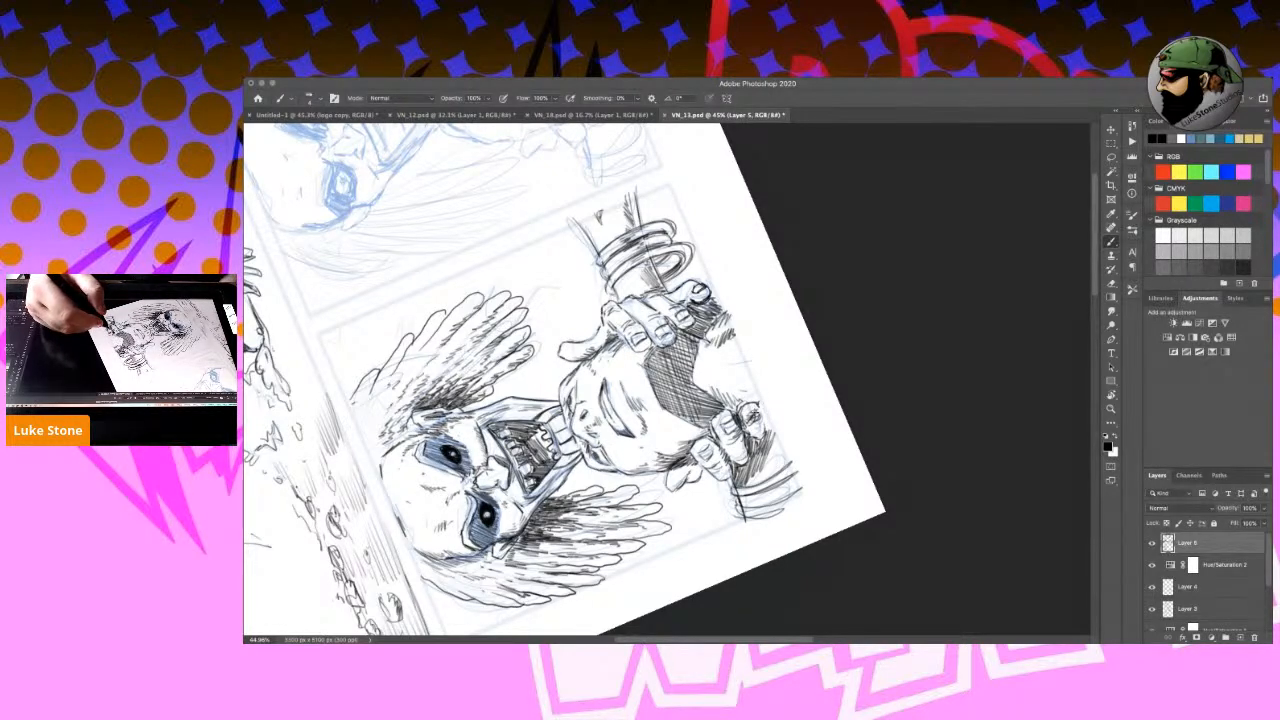
drag(761, 403, 754, 415)
drag(755, 477, 746, 489)
drag(759, 467, 748, 487)
drag(765, 465, 752, 489)
drag(779, 439, 757, 481)
mouse_move(777, 447)
mouse_down()
mouse_move(758, 504)
mouse_move(786, 494)
mouse_up()
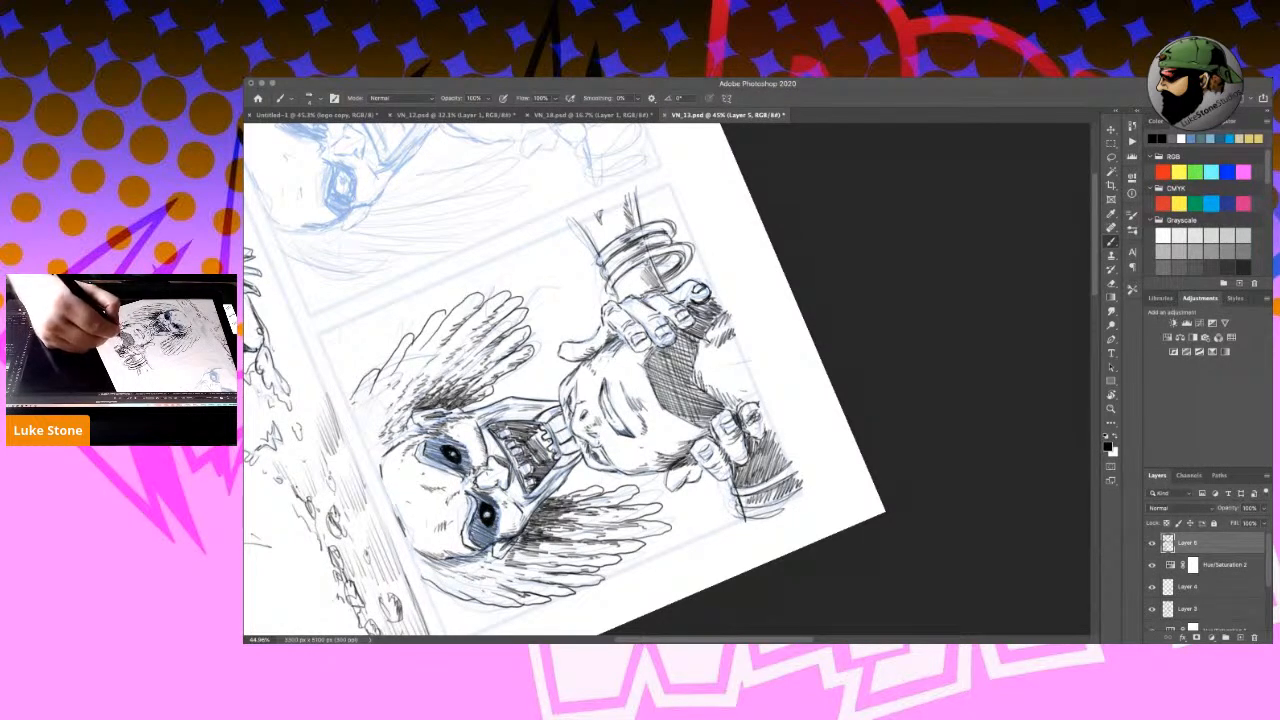
Add short shading strokes along the edge of the unshaded area below the crosshatched neck shadow.
drag(706, 374, 694, 354)
mouse_move(706, 376)
mouse_down()
mouse_move(698, 362)
mouse_move(746, 374)
mouse_up()
mouse_move(804, 278)
mouse_down()
mouse_move(837, 283)
mouse_move(846, 534)
mouse_move(794, 543)
mouse_up()
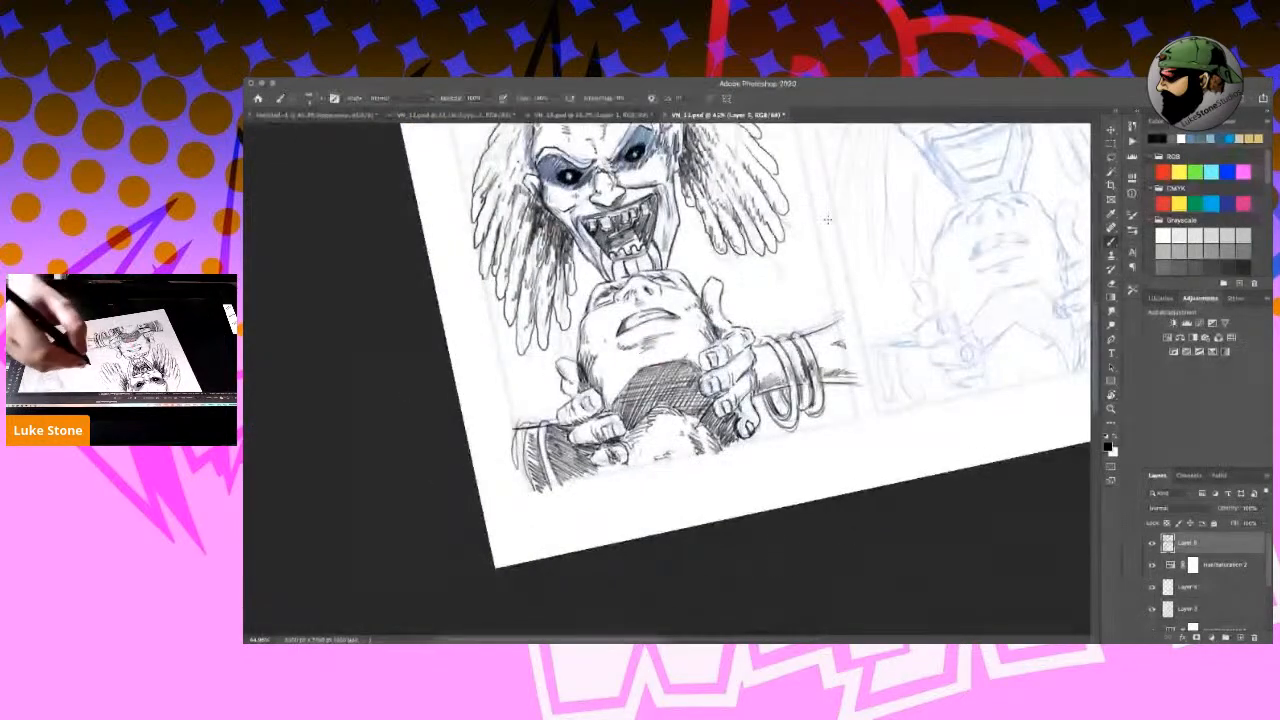
Extend the inked lines of the braceleted forearm toward the border of the first bottom-row panel.
drag(754, 349, 778, 340)
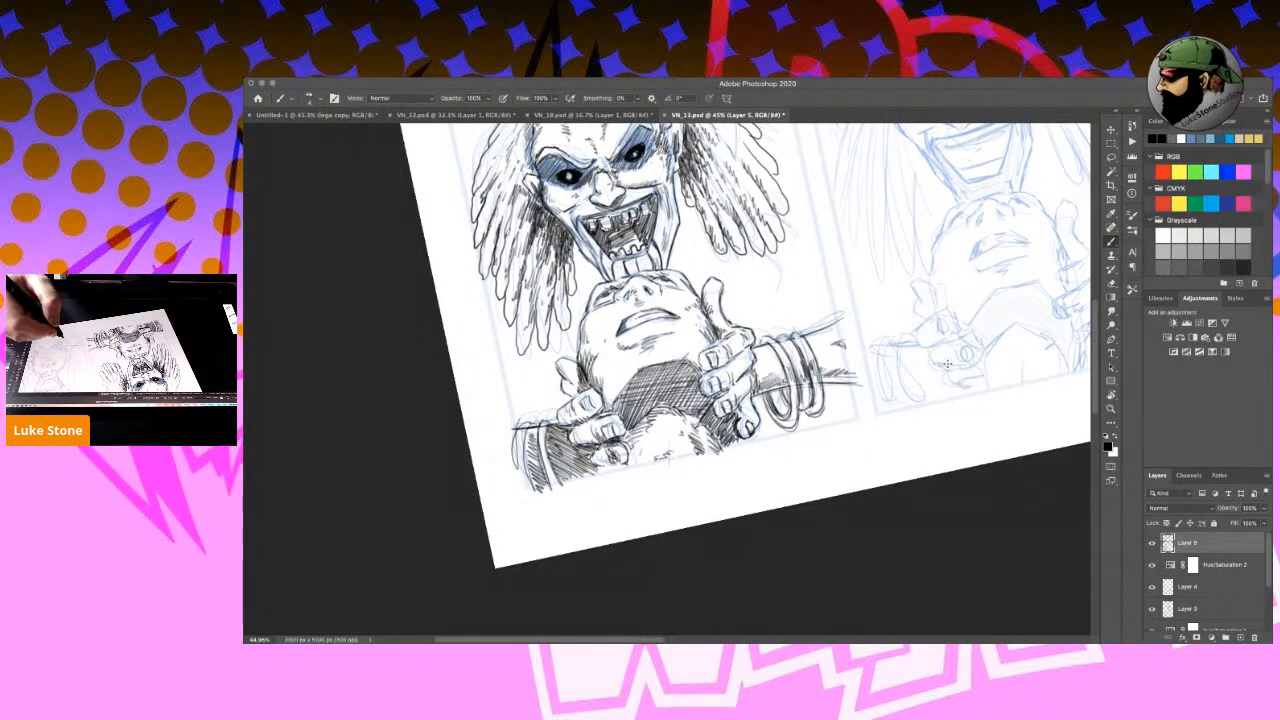
key(r)
key(Escape)
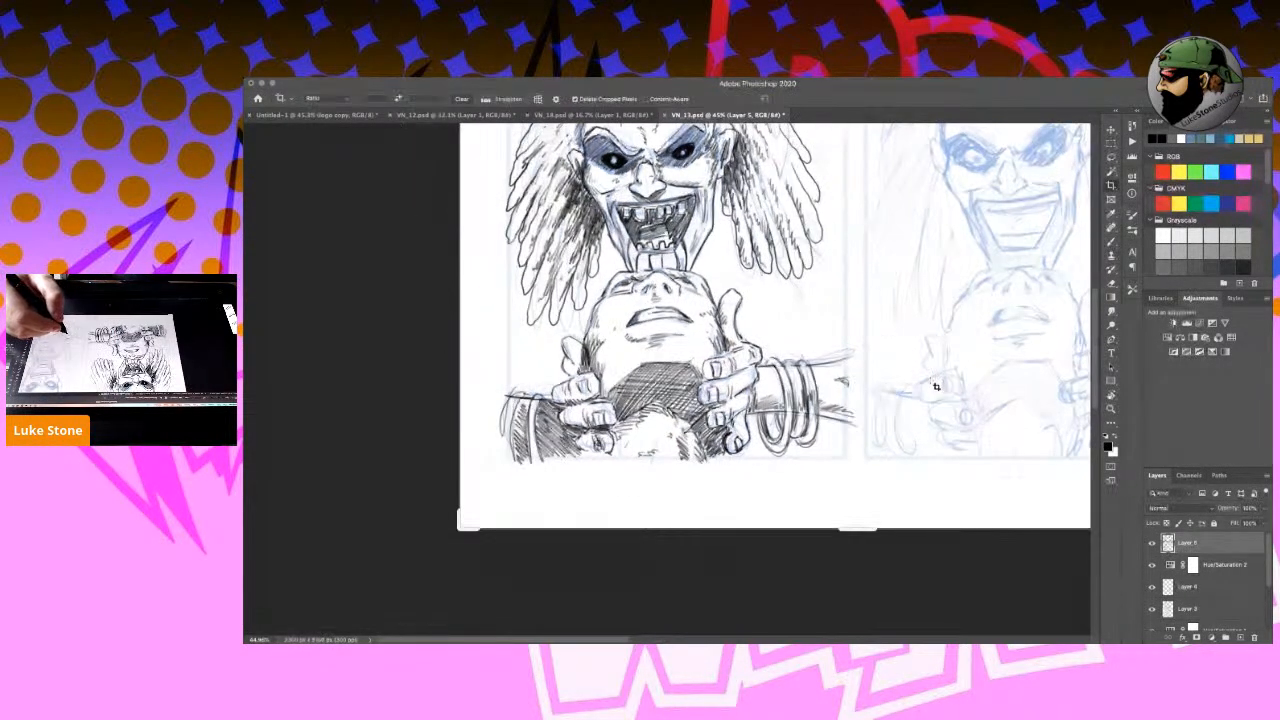
Copy the inked artwork of the first bottom-row panel to a new layer and place it over the second panel's sketch.
key(r)
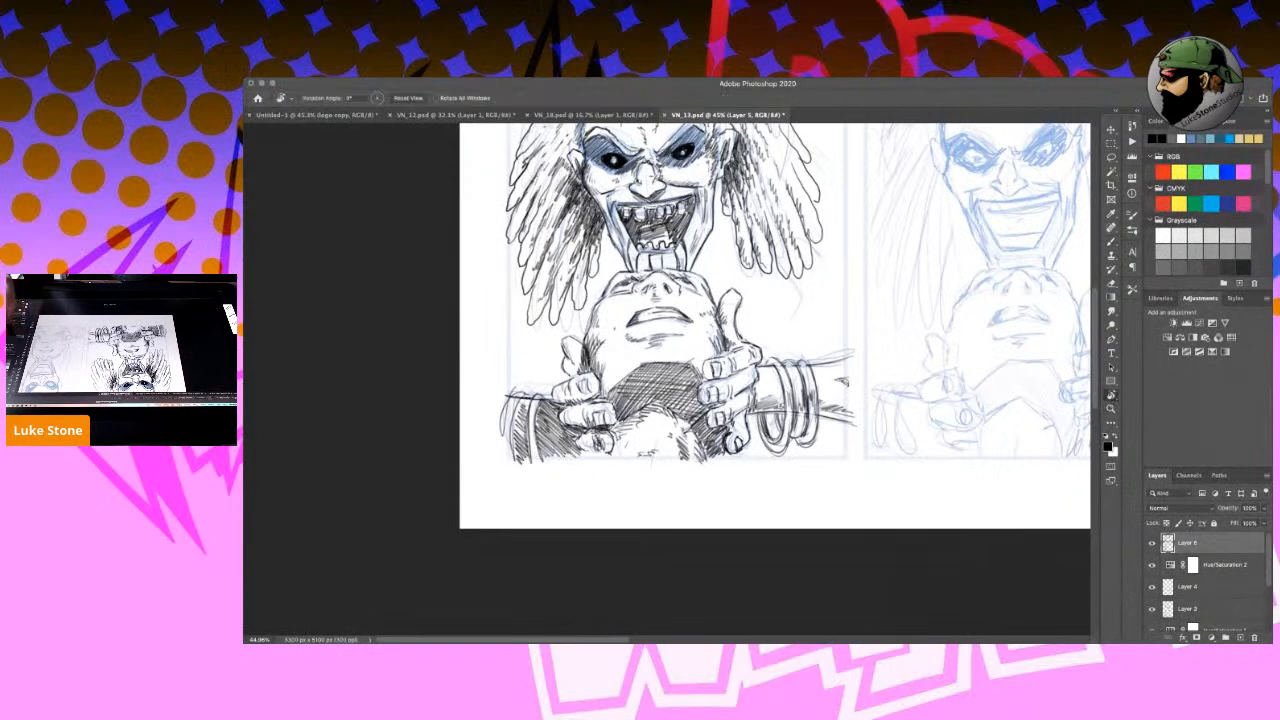
key(h)
drag(950, 356, 851, 460)
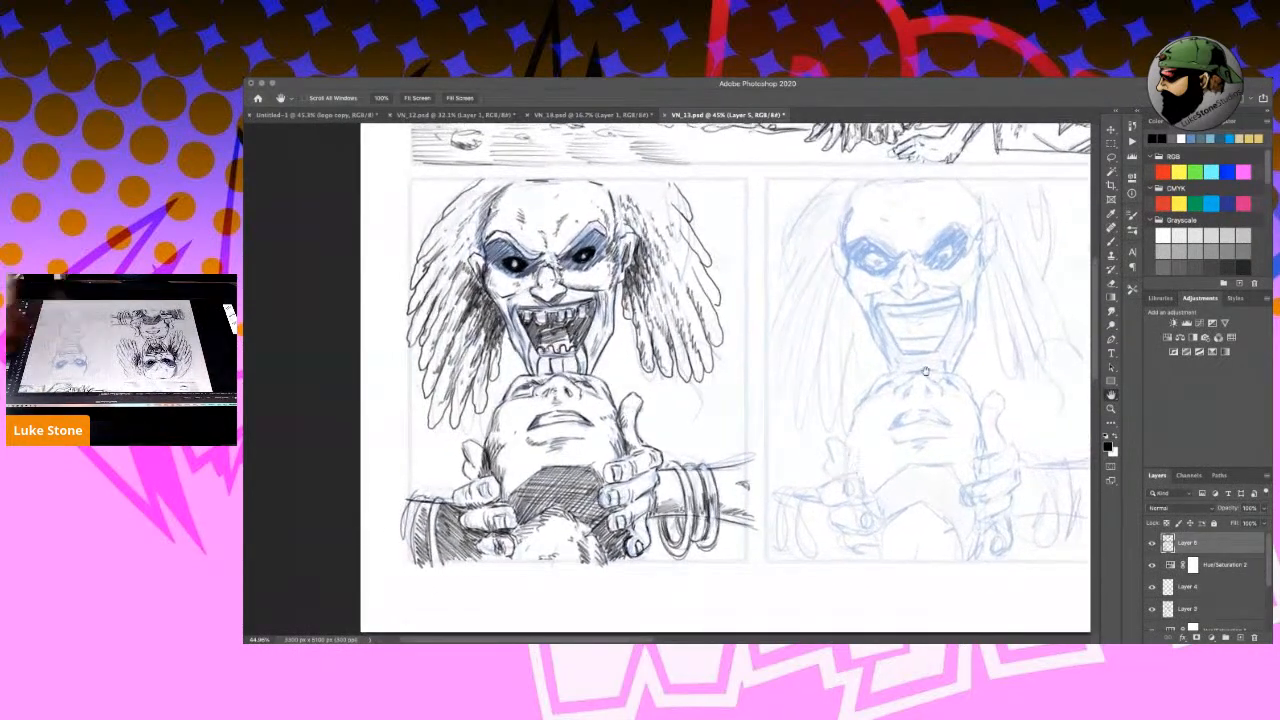
click(1111, 144)
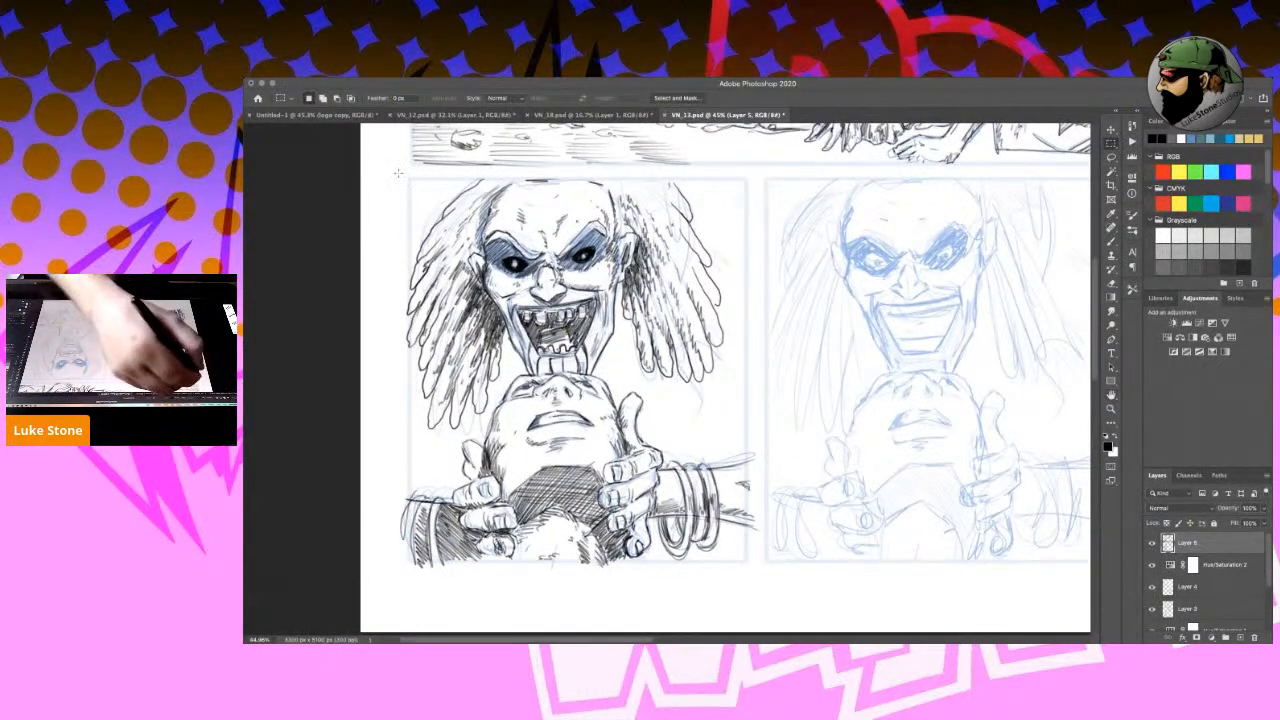
mouse_move(407, 178)
mouse_down()
mouse_move(755, 470)
mouse_move(747, 559)
mouse_up()
key(ctrl+j)
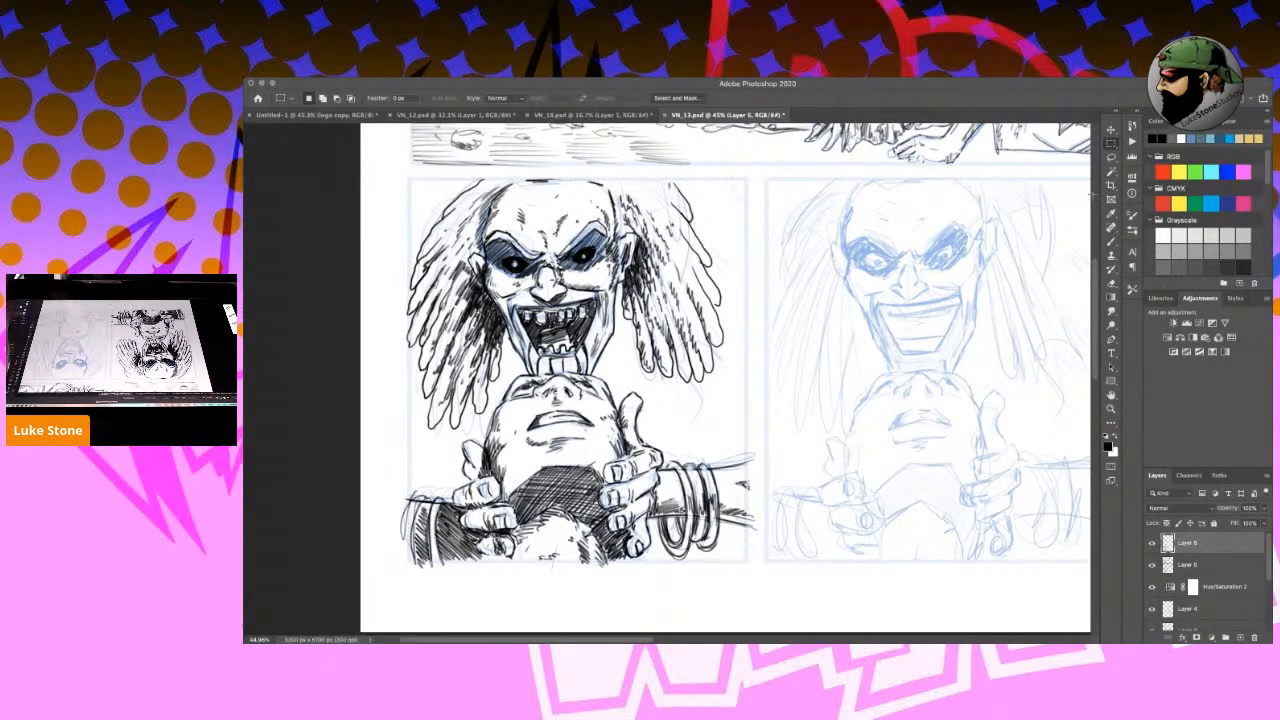
click(1111, 131)
drag(490, 310, 850, 312)
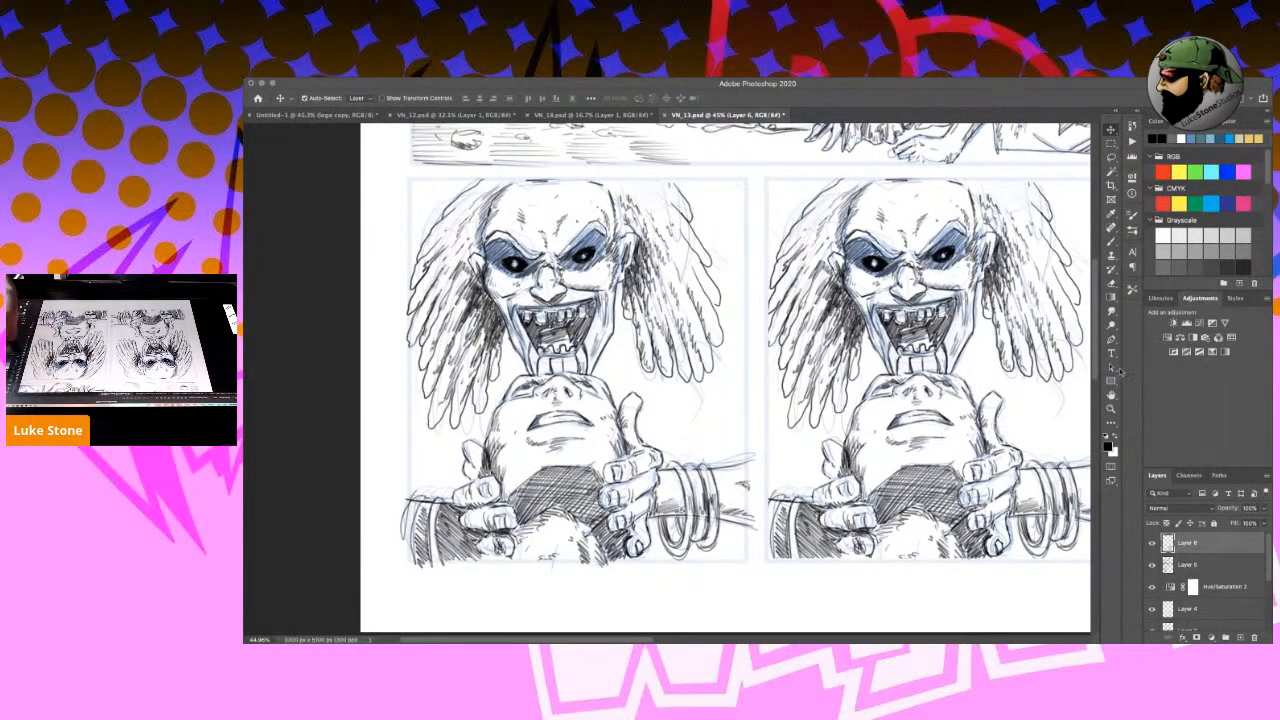
Erase the black pupils from both eyes of the copied figure in the second bottom-row panel, leaving the eyes white.
click(1111, 395)
drag(1014, 476, 893, 467)
drag(1004, 387, 911, 395)
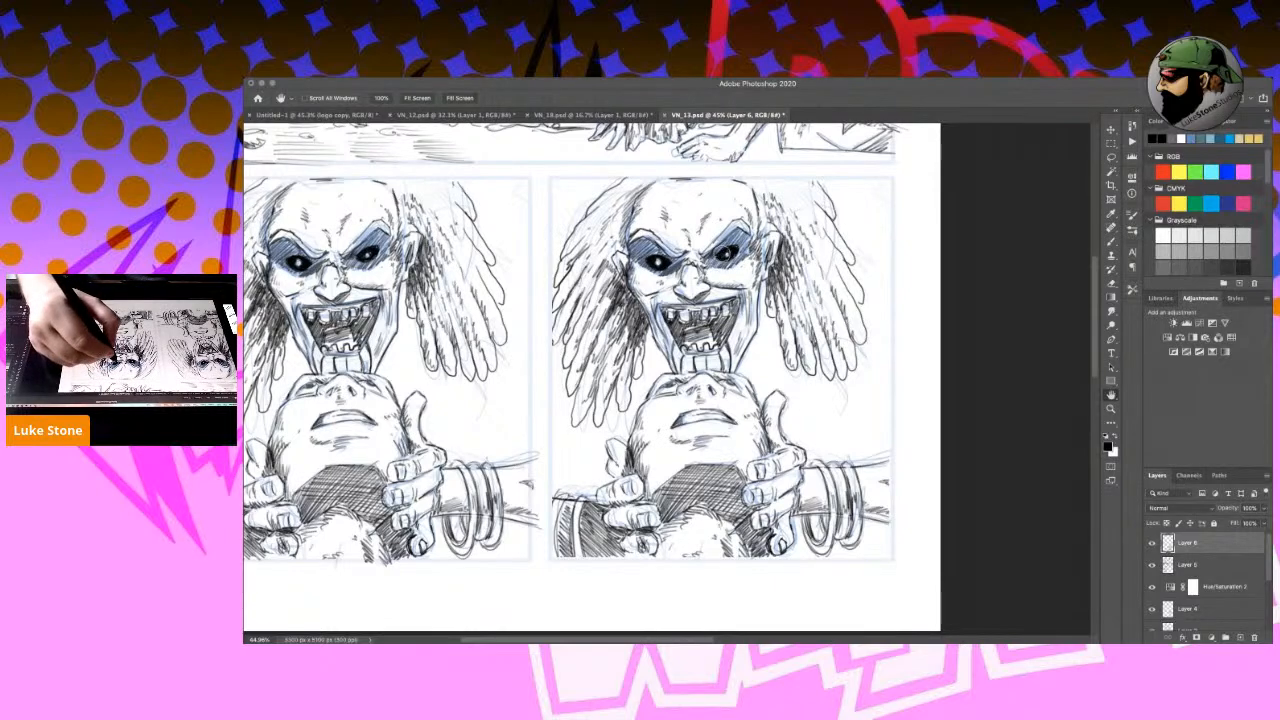
drag(728, 254, 735, 252)
drag(655, 257, 661, 266)
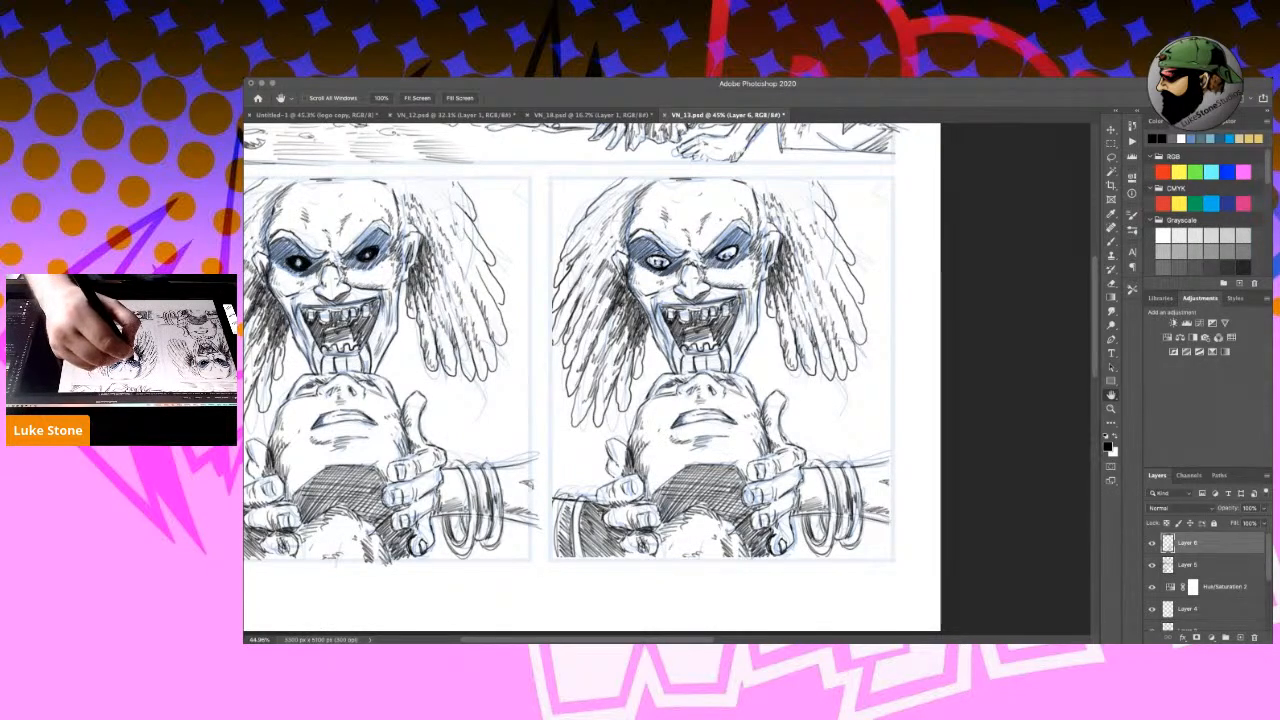
drag(657, 264, 660, 259)
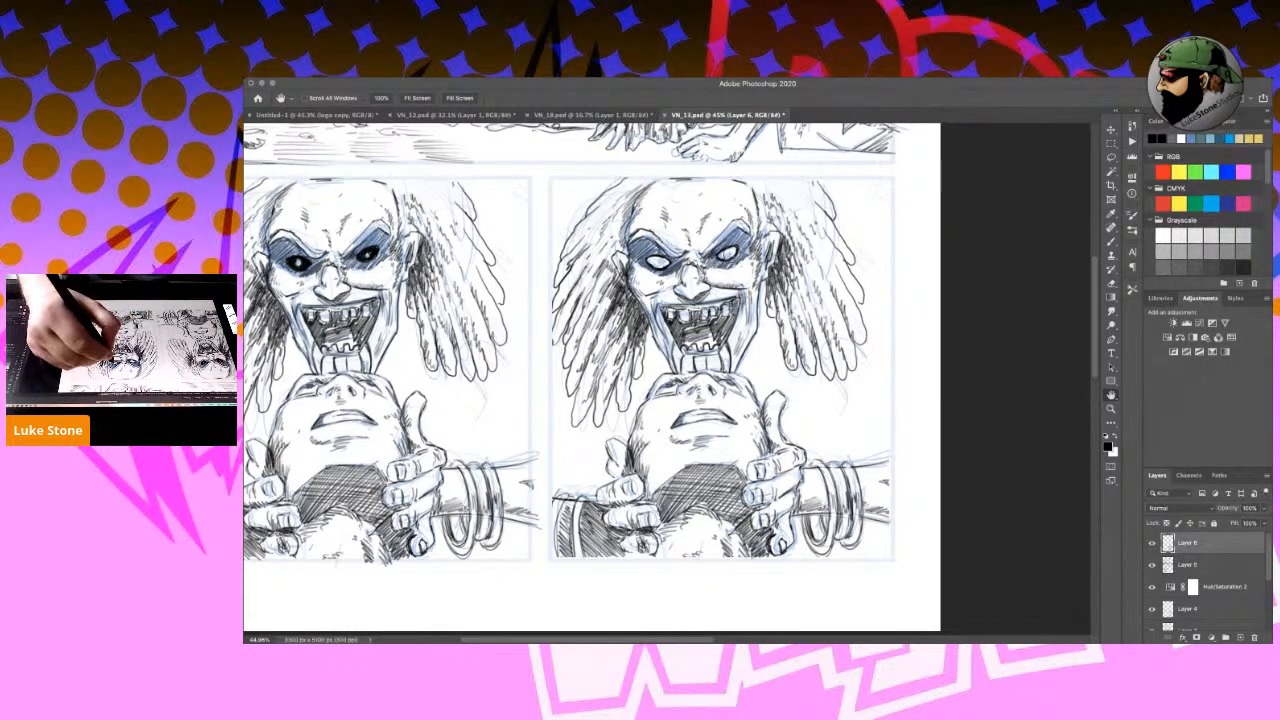
Draw new small irises with pupils in both eyes of the copied figure.
key(b)
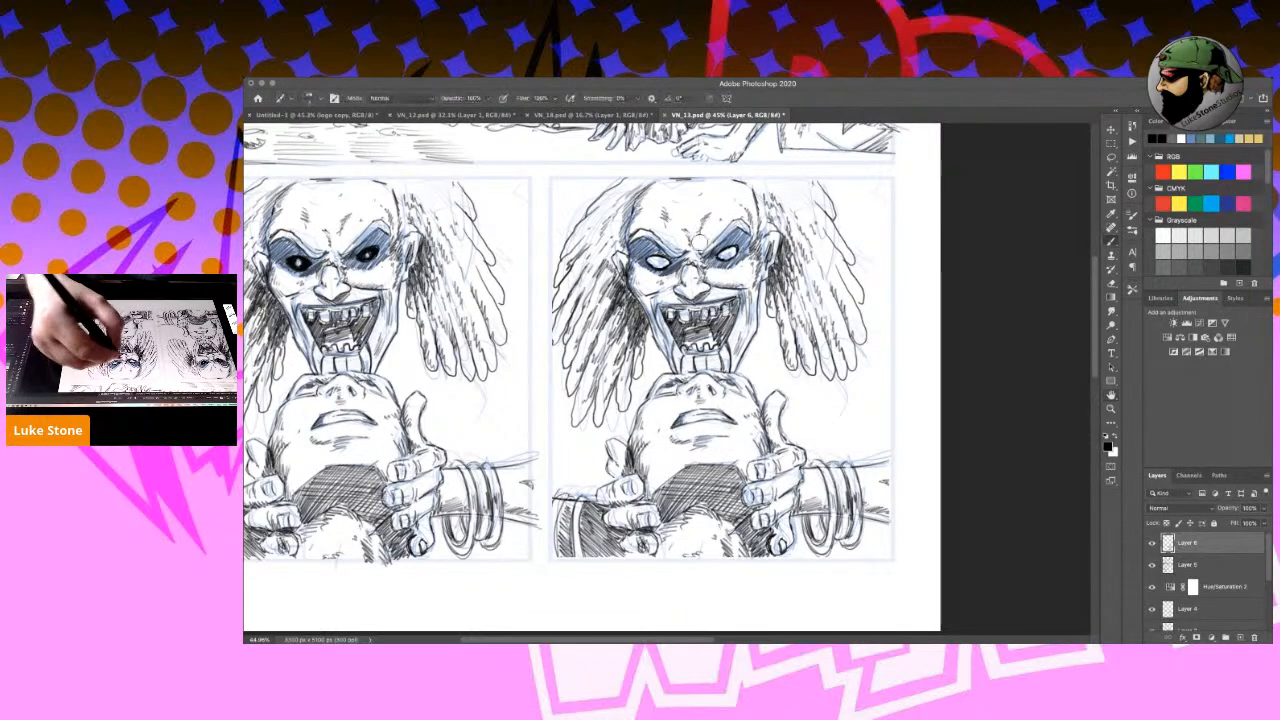
key(r)
drag(783, 315, 690, 248)
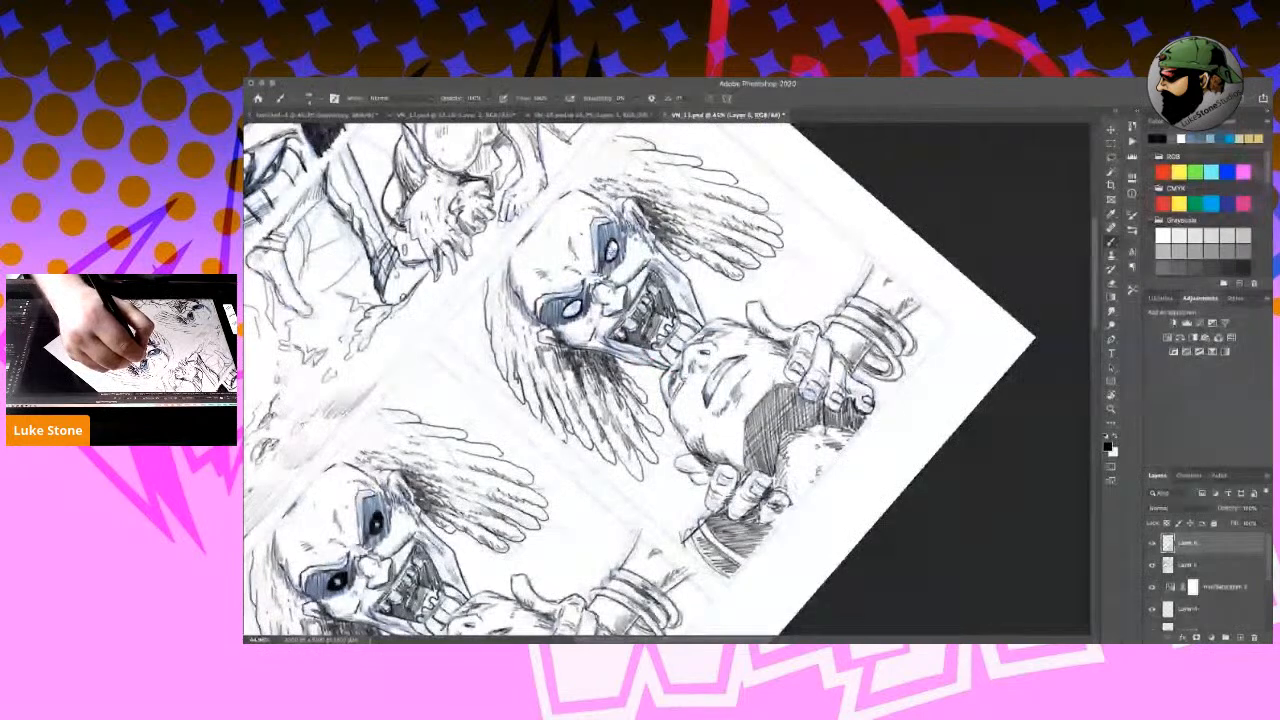
drag(610, 246, 613, 256)
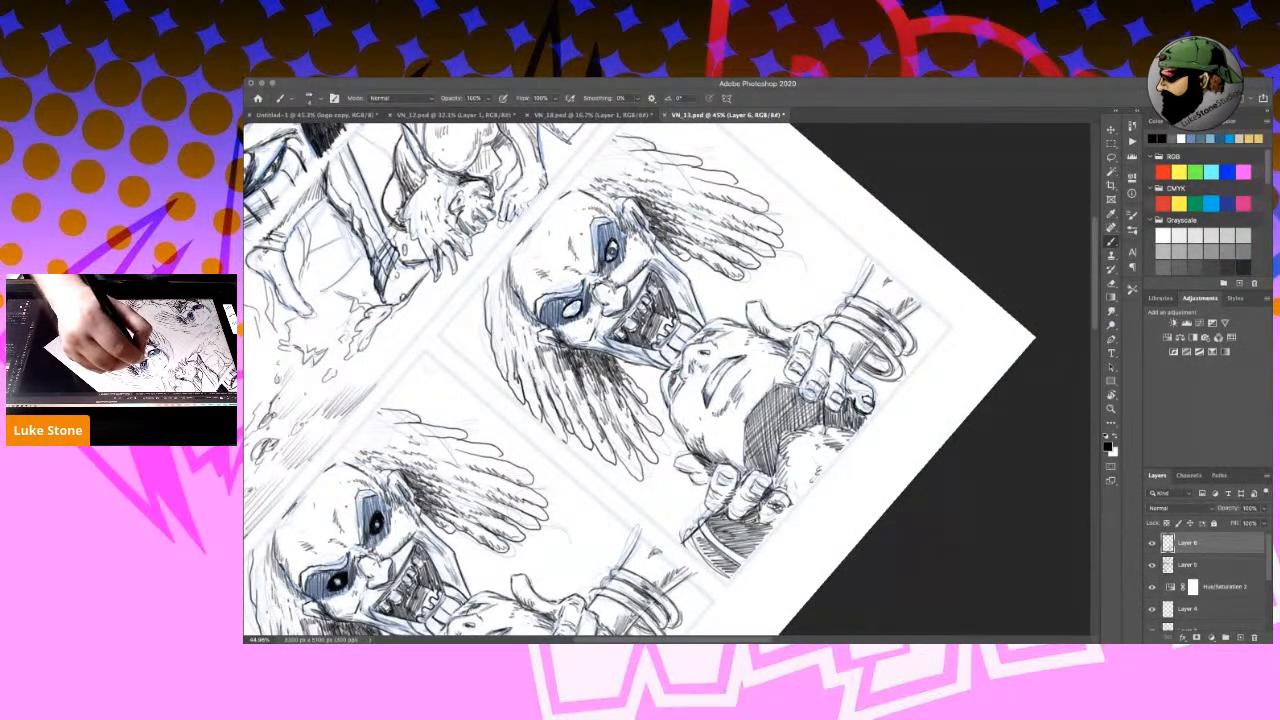
mouse_move(620, 242)
mouse_down()
mouse_move(620, 264)
mouse_move(606, 258)
mouse_up()
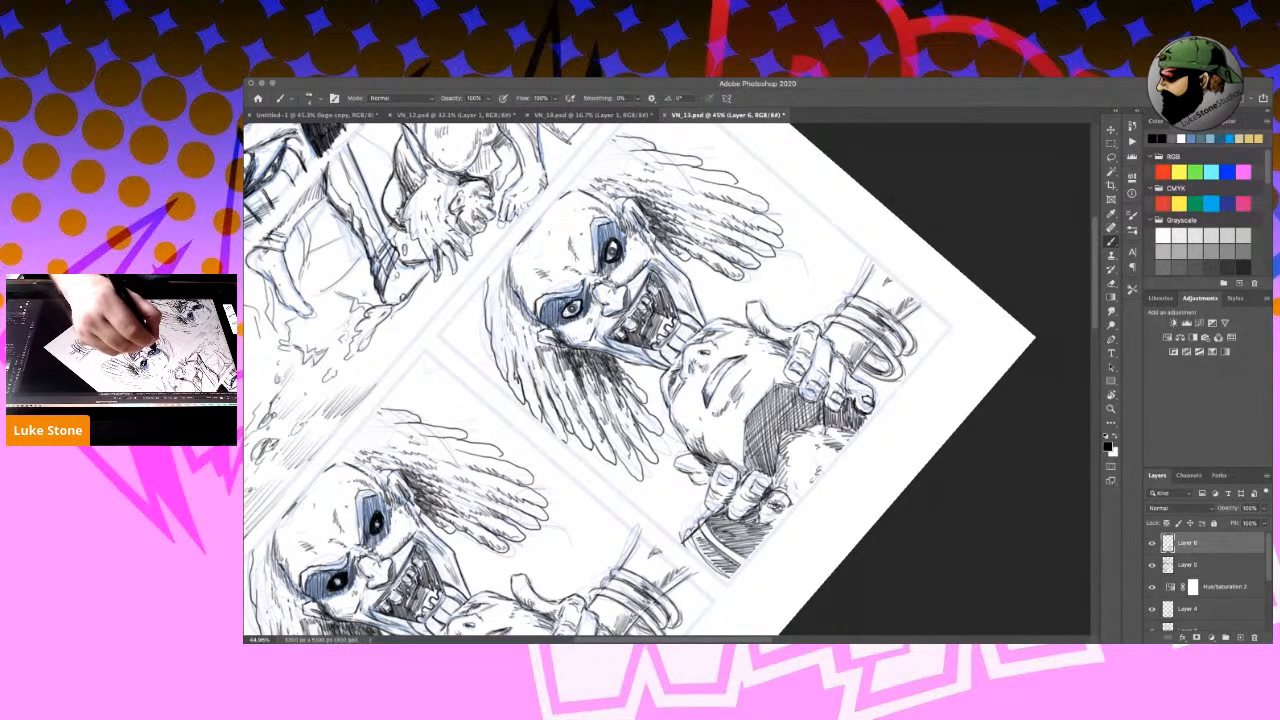
drag(575, 303, 578, 315)
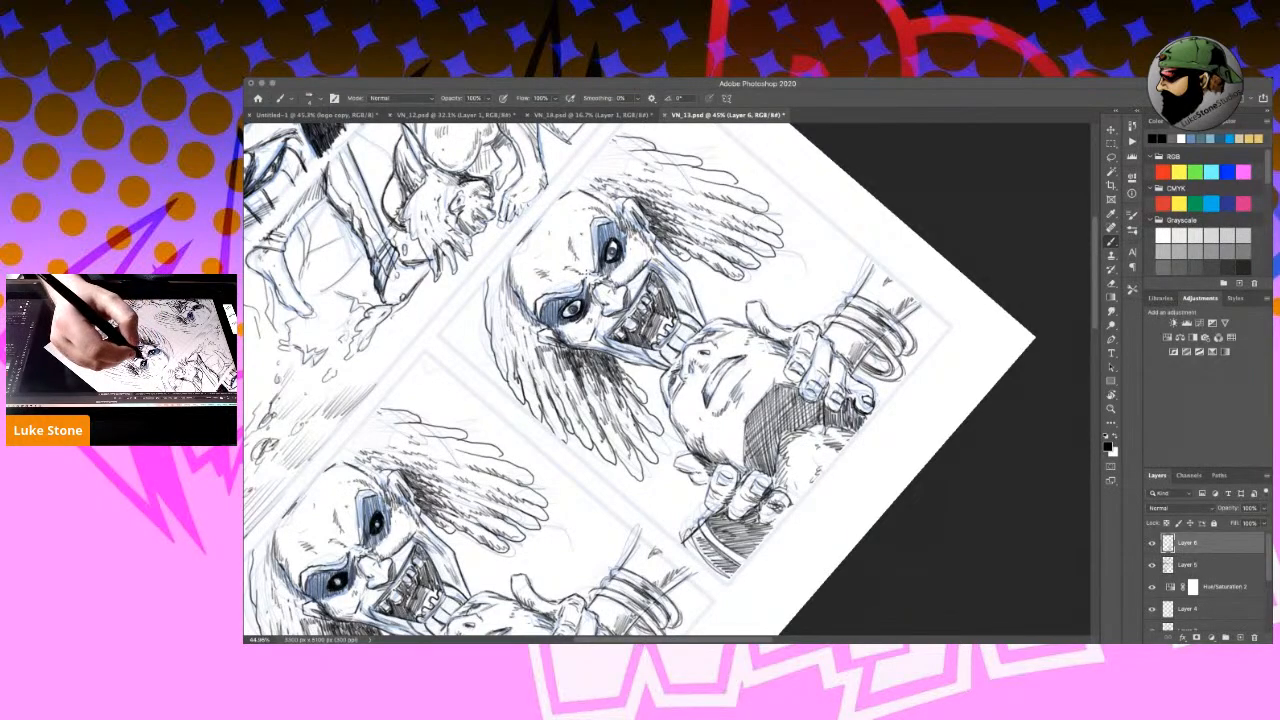
Rework the copied figure's open mouth into a closed toothy grin, clearing the old lower jaw and starting new cheek lines.
key(r)
mouse_move(770, 226)
mouse_down()
mouse_move(828, 291)
mouse_move(851, 358)
mouse_up()
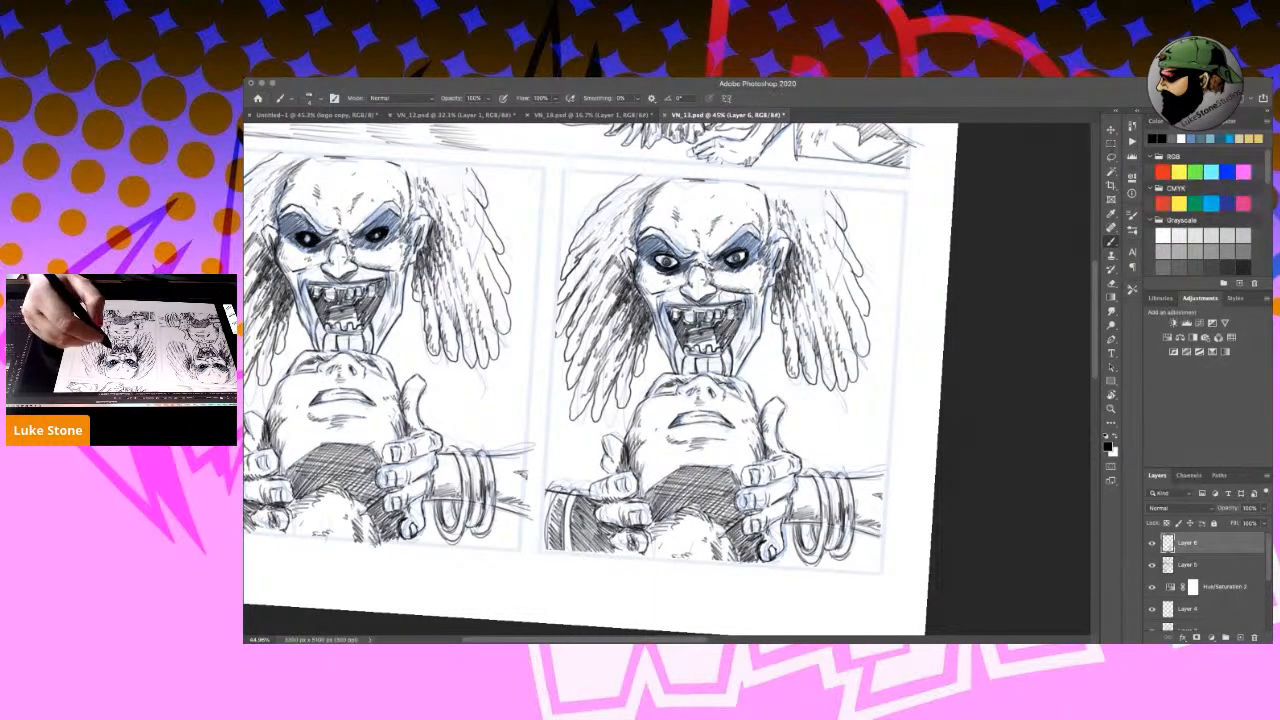
mouse_move(712, 343)
mouse_down()
mouse_move(682, 347)
mouse_move(731, 338)
mouse_move(672, 333)
mouse_move(741, 322)
mouse_move(678, 354)
mouse_move(727, 364)
mouse_move(732, 343)
mouse_move(676, 362)
mouse_move(704, 349)
mouse_up()
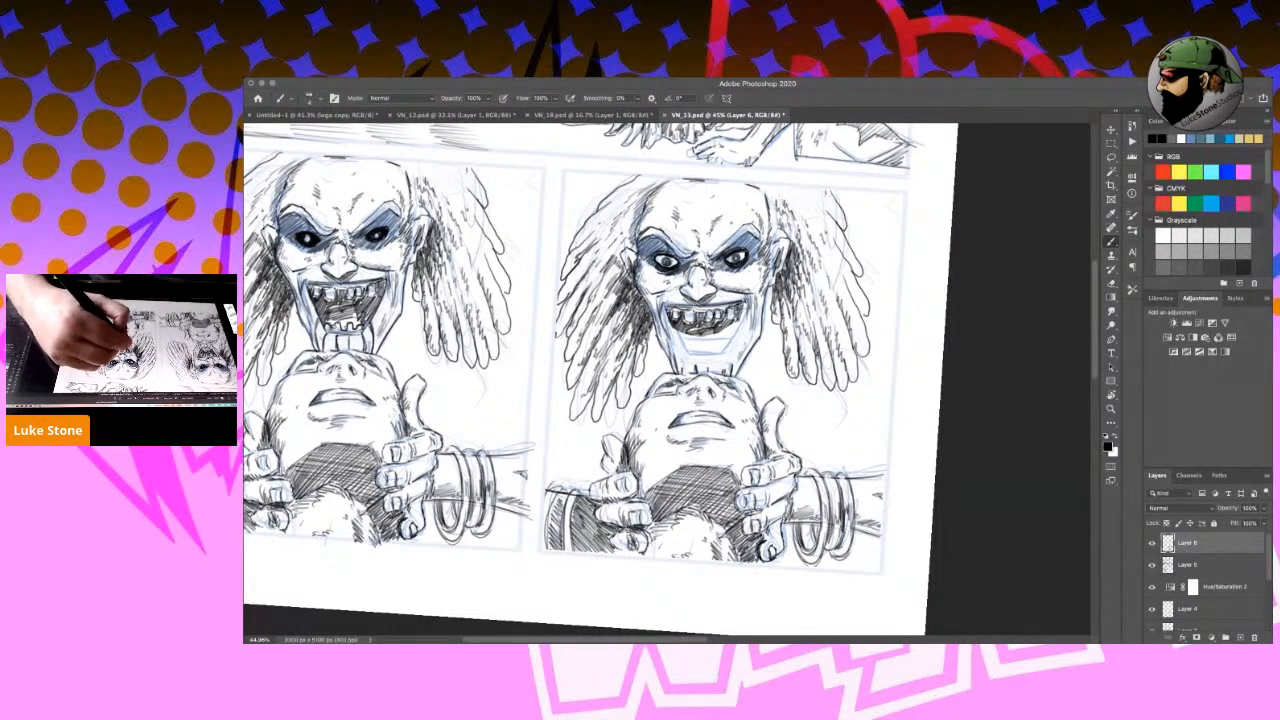
drag(673, 328, 681, 337)
drag(661, 309, 673, 333)
drag(658, 302, 667, 334)
drag(750, 306, 738, 347)
Ink the cheek creases and jaw contour around the new grin down to the chin.
key(r)
drag(786, 416, 752, 288)
key(b)
mouse_move(647, 288)
mouse_down()
mouse_move(643, 334)
mouse_move(622, 352)
mouse_up()
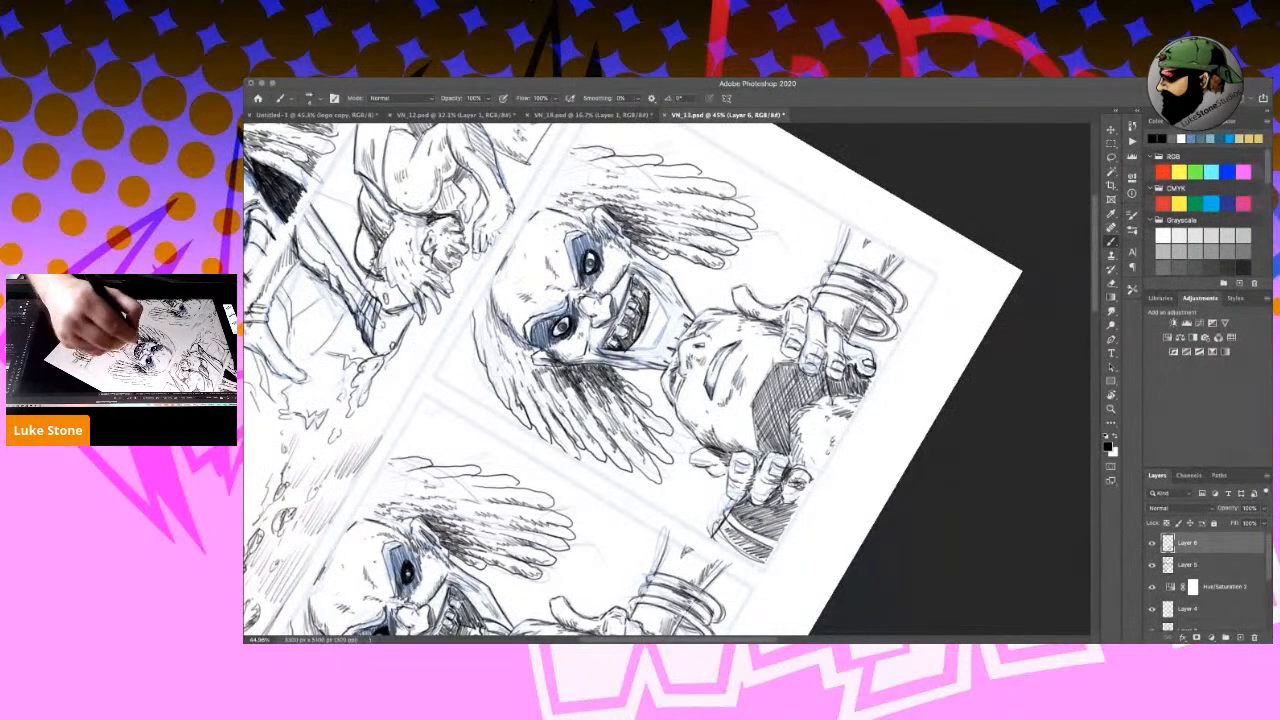
drag(648, 273, 631, 290)
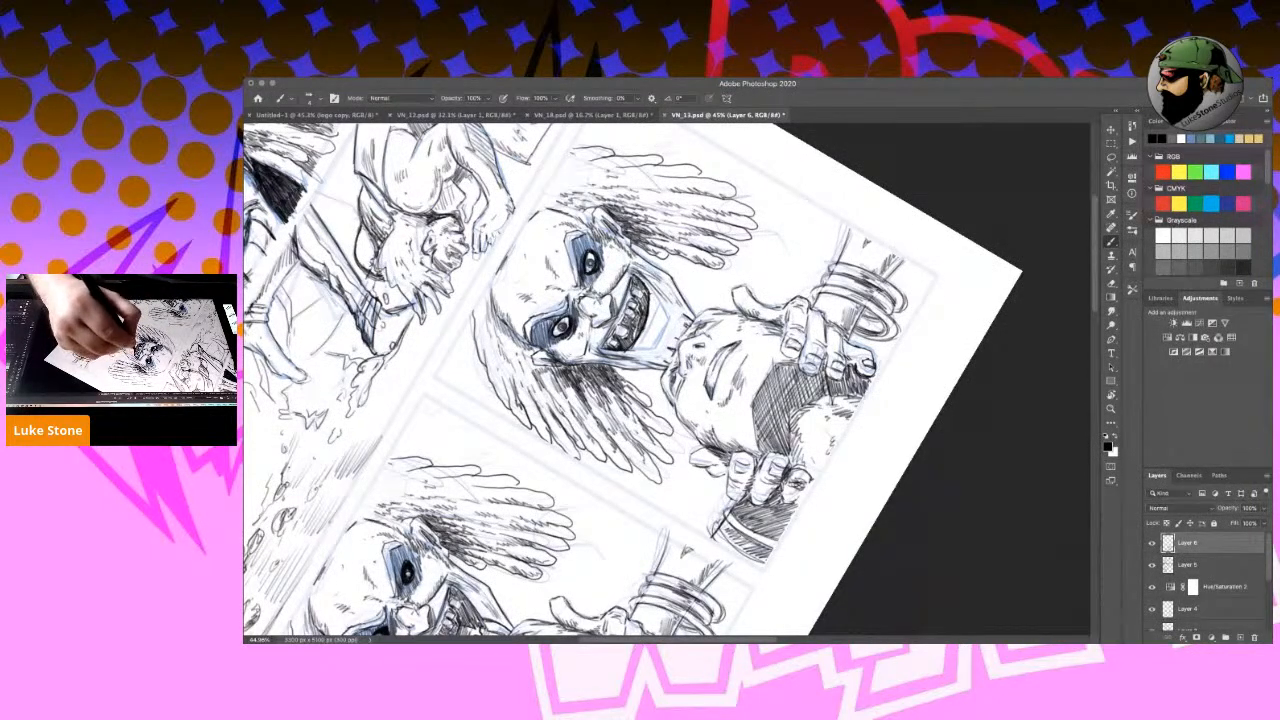
drag(606, 350, 617, 358)
mouse_move(662, 303)
mouse_down()
mouse_move(645, 332)
mouse_move(656, 325)
mouse_up()
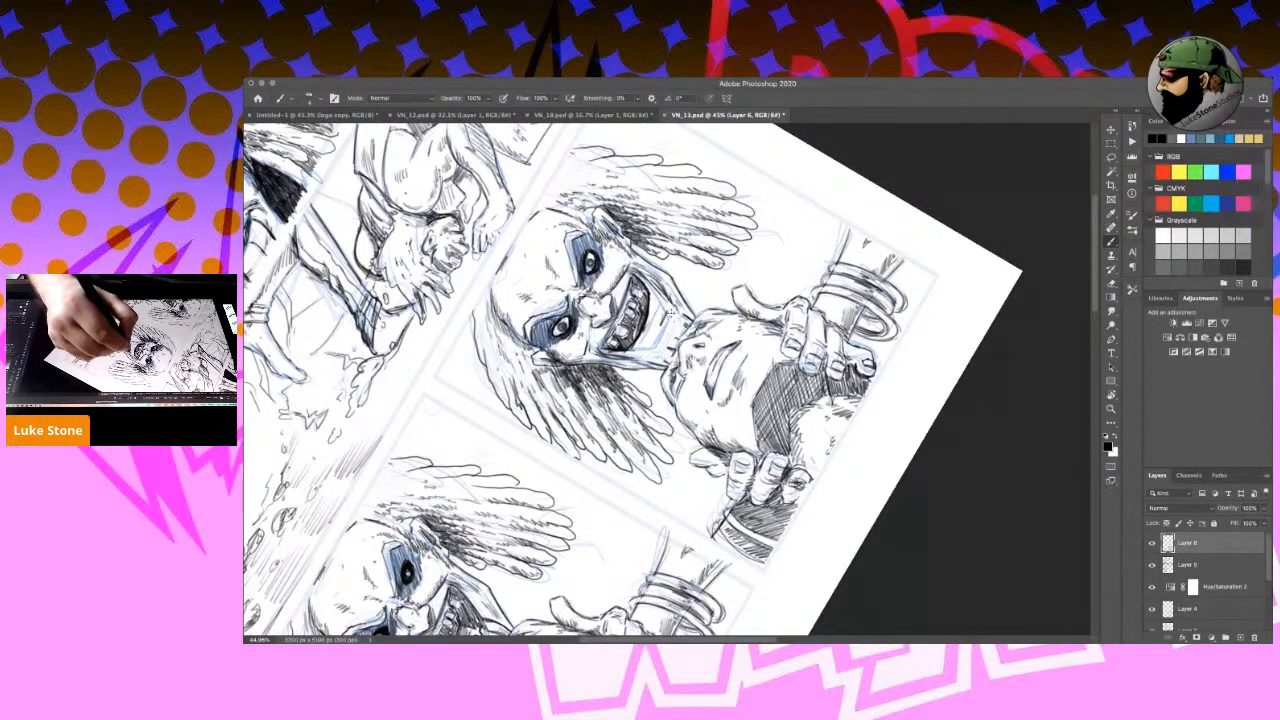
drag(656, 339, 633, 358)
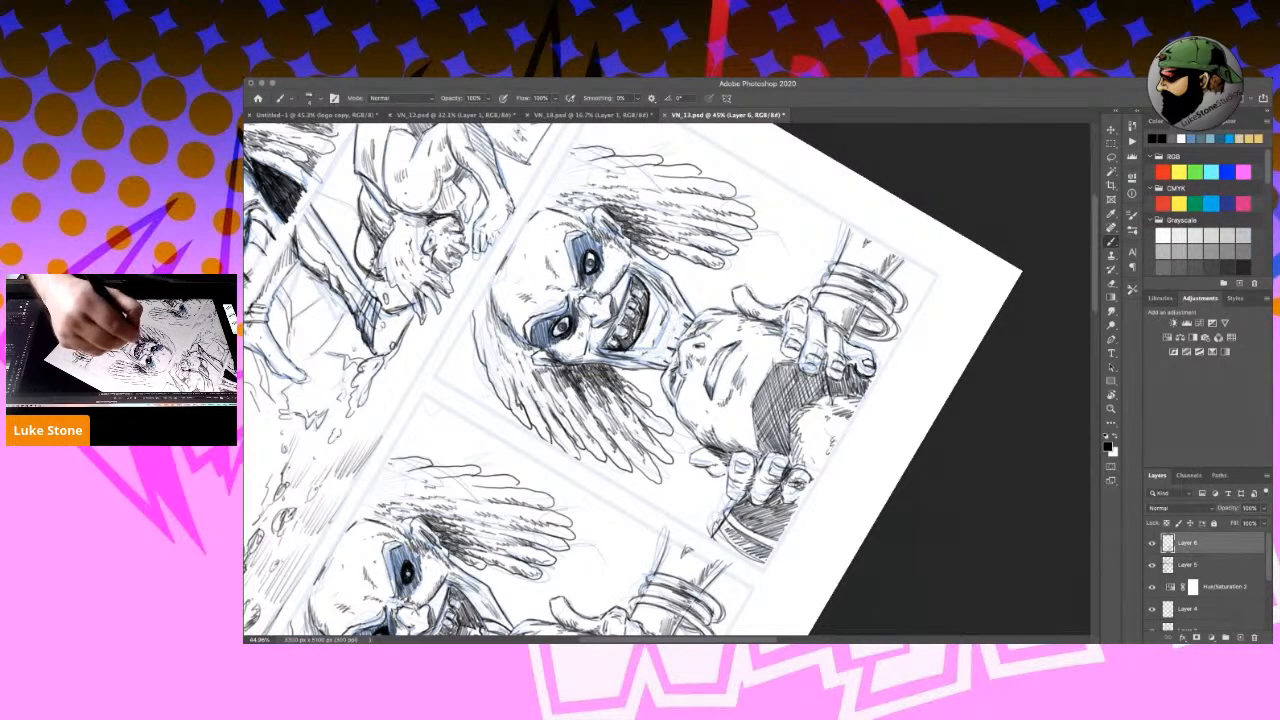
Ink the near cheek edge and the first vertical lines running from the lower lip down the chin.
key(r)
mouse_move(520, 317)
mouse_down()
mouse_move(634, 222)
mouse_move(689, 220)
mouse_up()
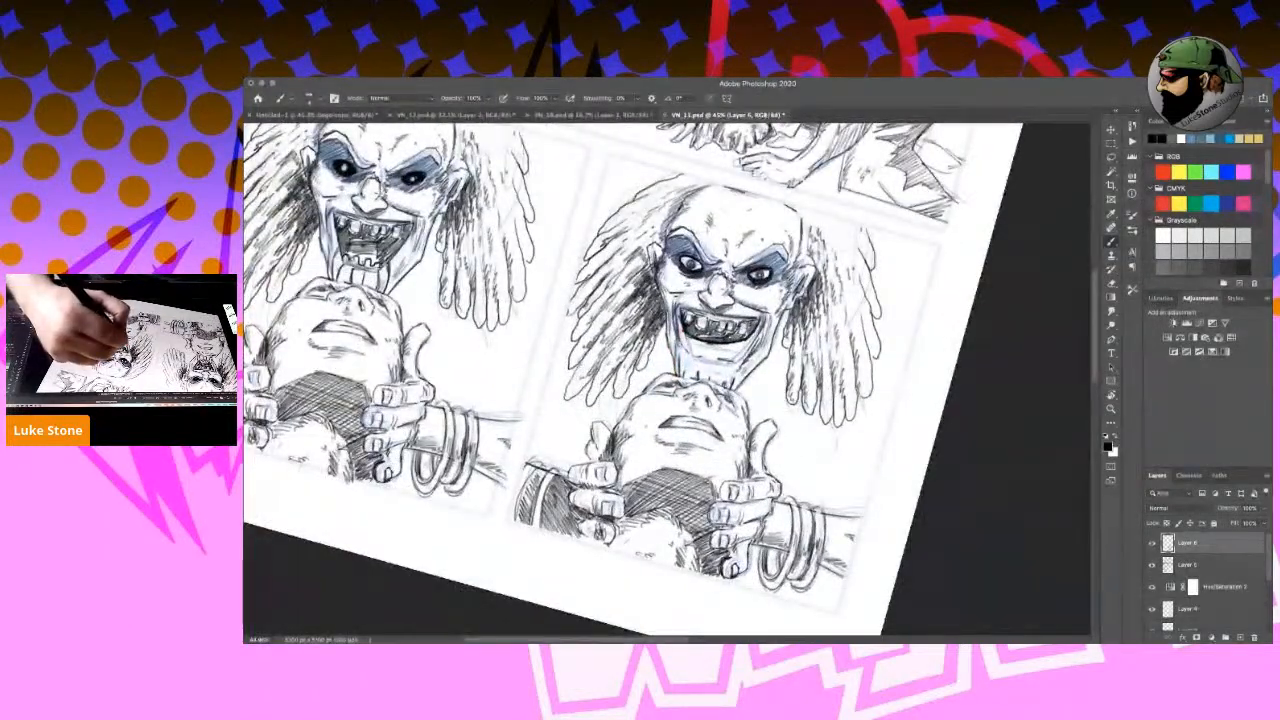
drag(673, 333, 679, 356)
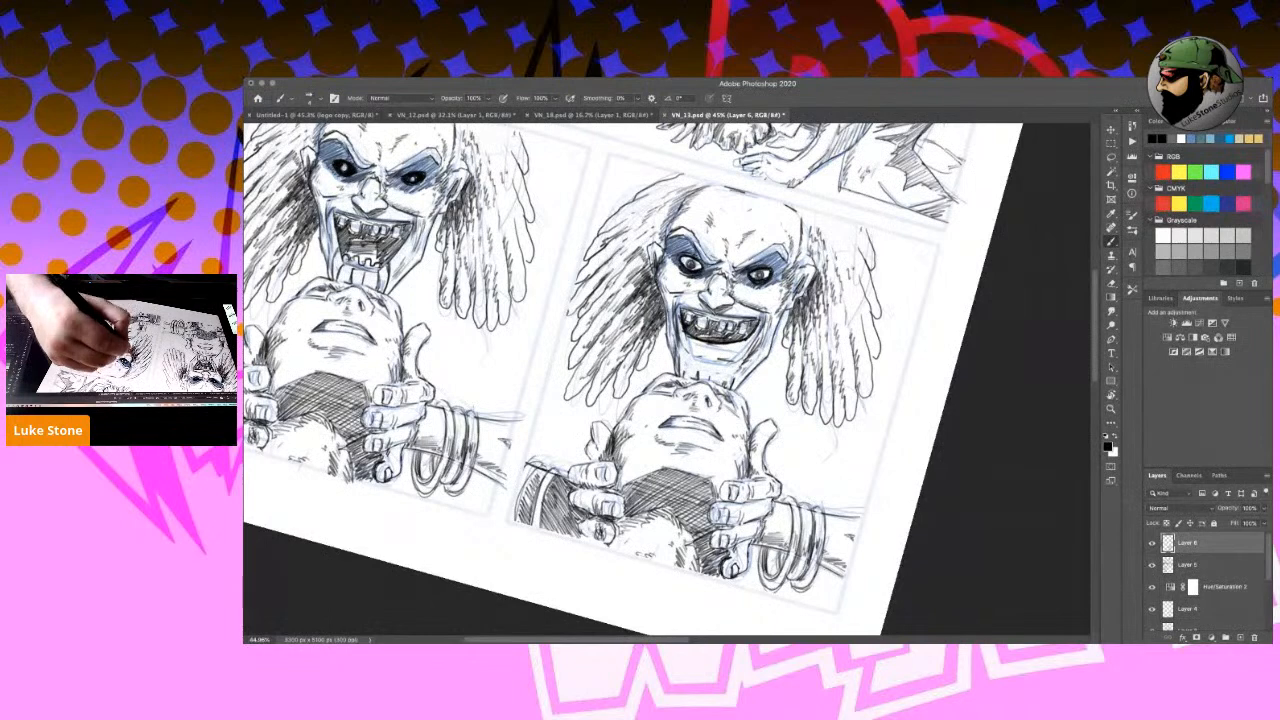
drag(675, 293, 687, 299)
drag(682, 353, 686, 373)
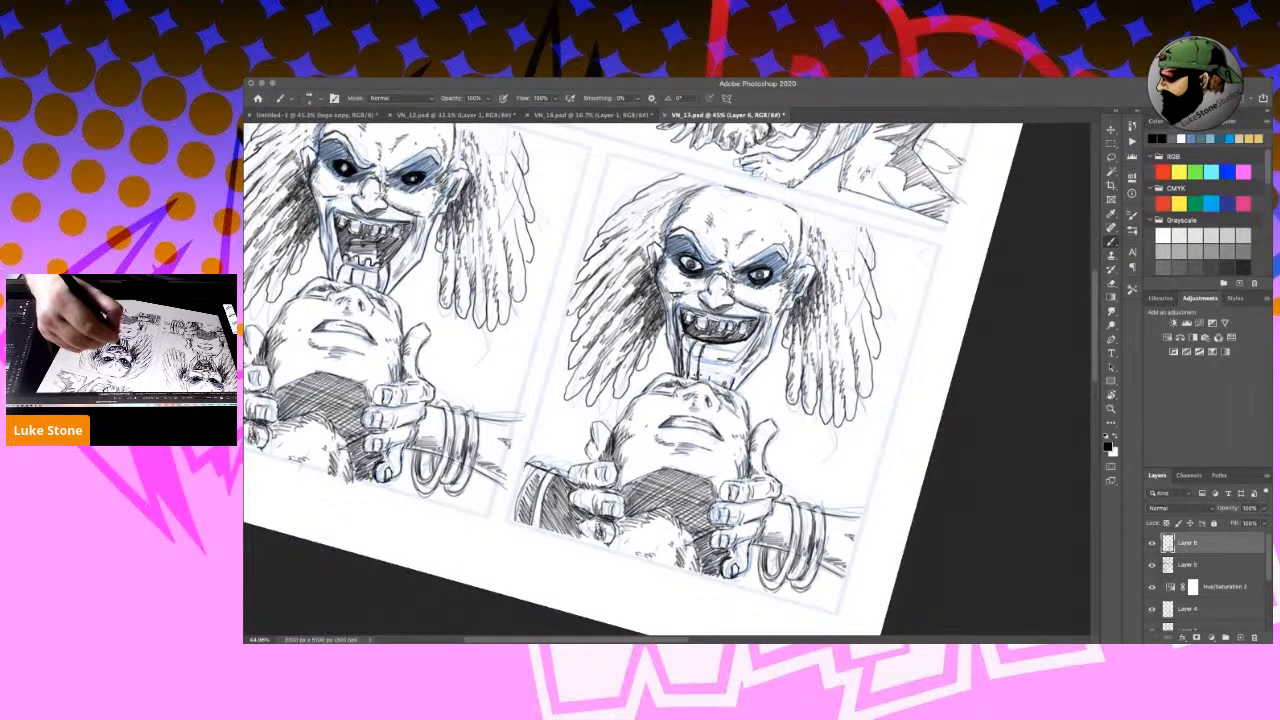
drag(715, 345, 709, 390)
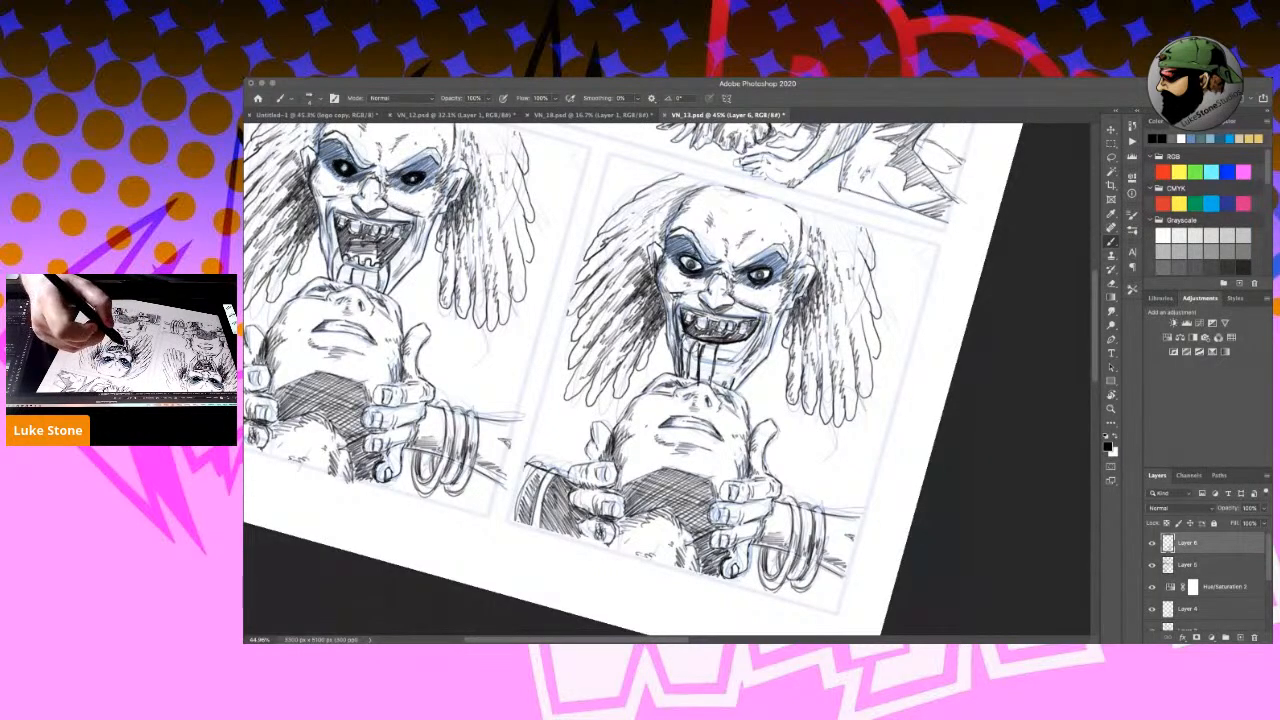
drag(687, 354, 688, 378)
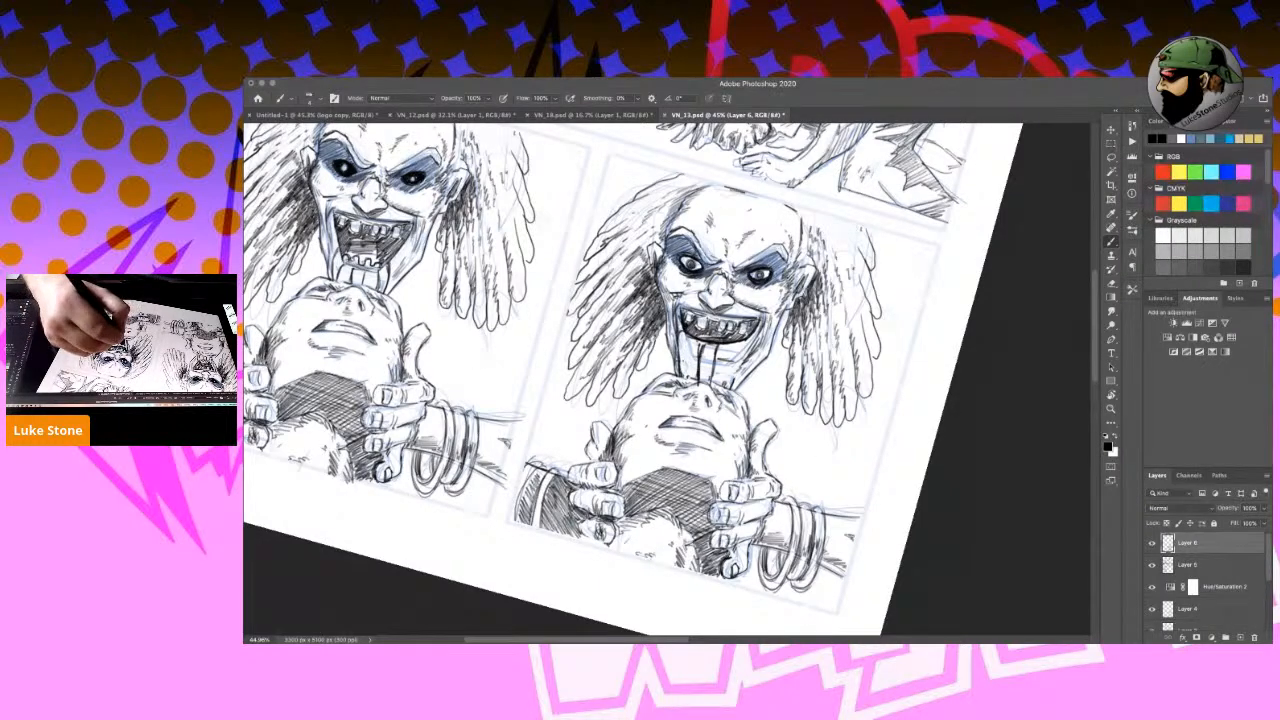
drag(685, 356, 686, 379)
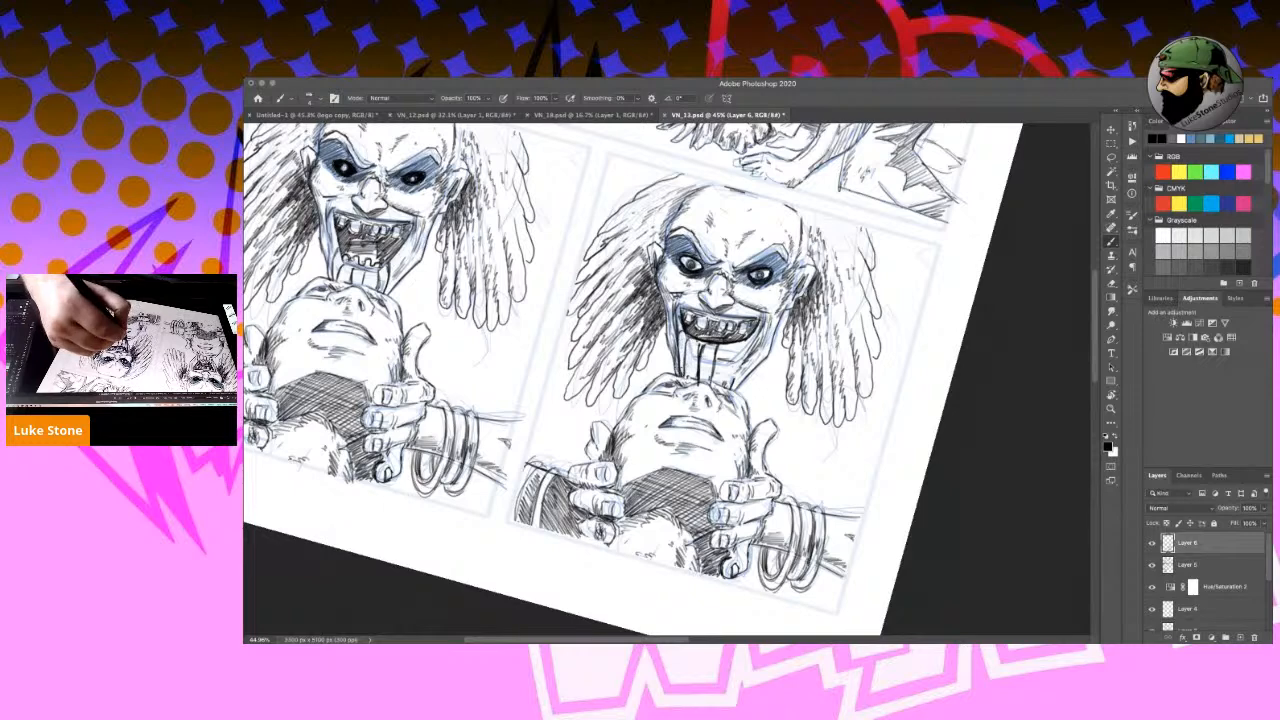
Add and rework the remaining vertical lines across the chin beneath the grin, out to the far jaw edge.
drag(656, 283, 650, 302)
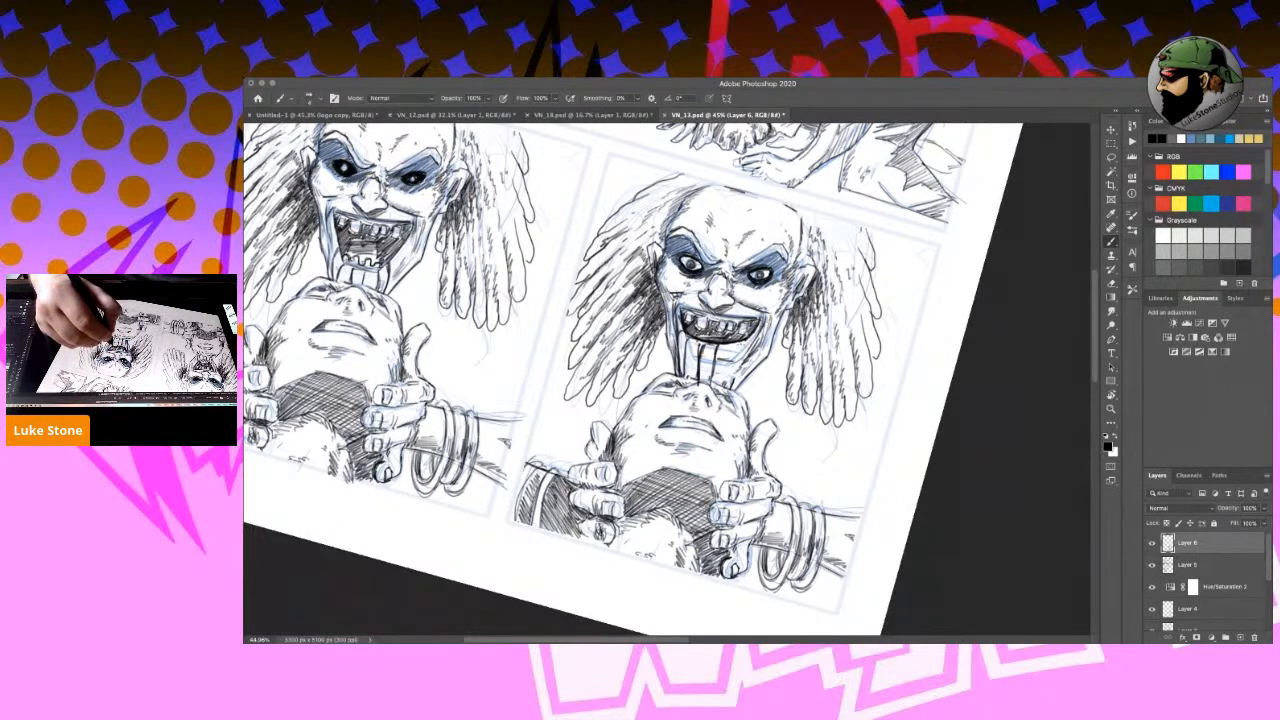
drag(741, 344, 735, 386)
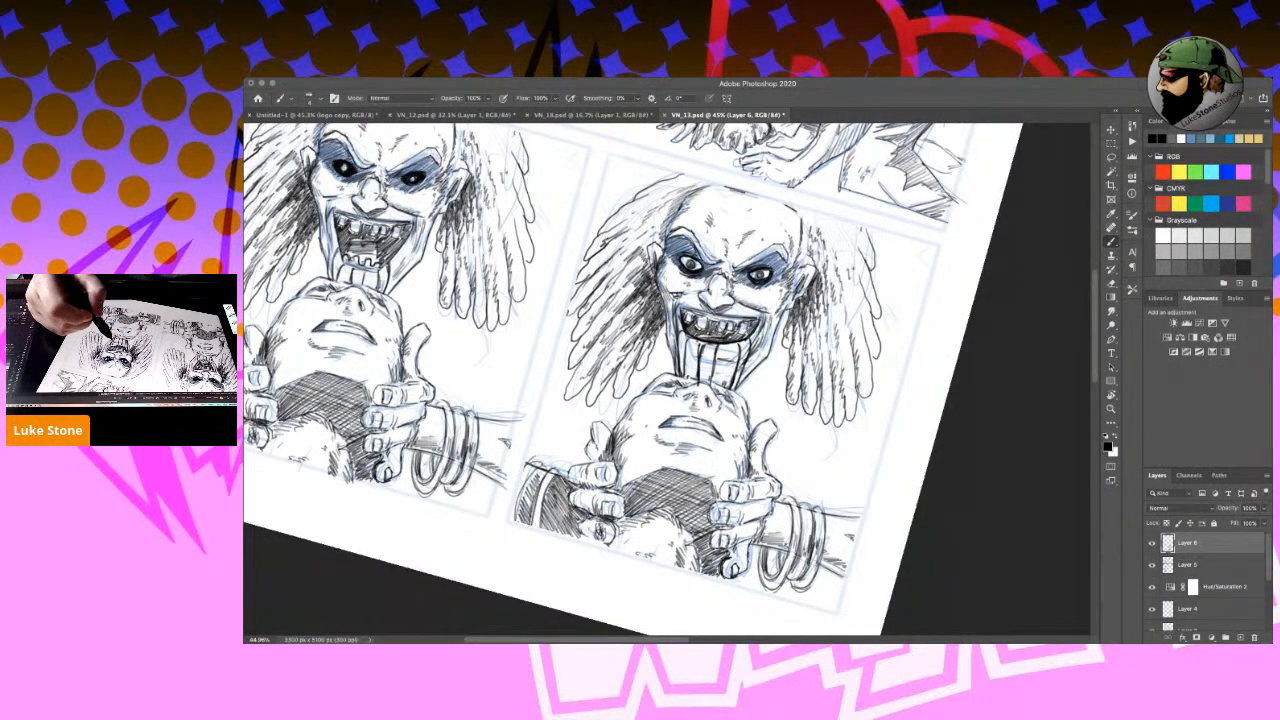
mouse_move(746, 366)
mouse_down()
mouse_move(739, 386)
mouse_move(720, 389)
mouse_move(735, 391)
mouse_up()
mouse_move(748, 338)
mouse_down()
mouse_move(742, 355)
mouse_move(700, 343)
mouse_move(699, 357)
mouse_up()
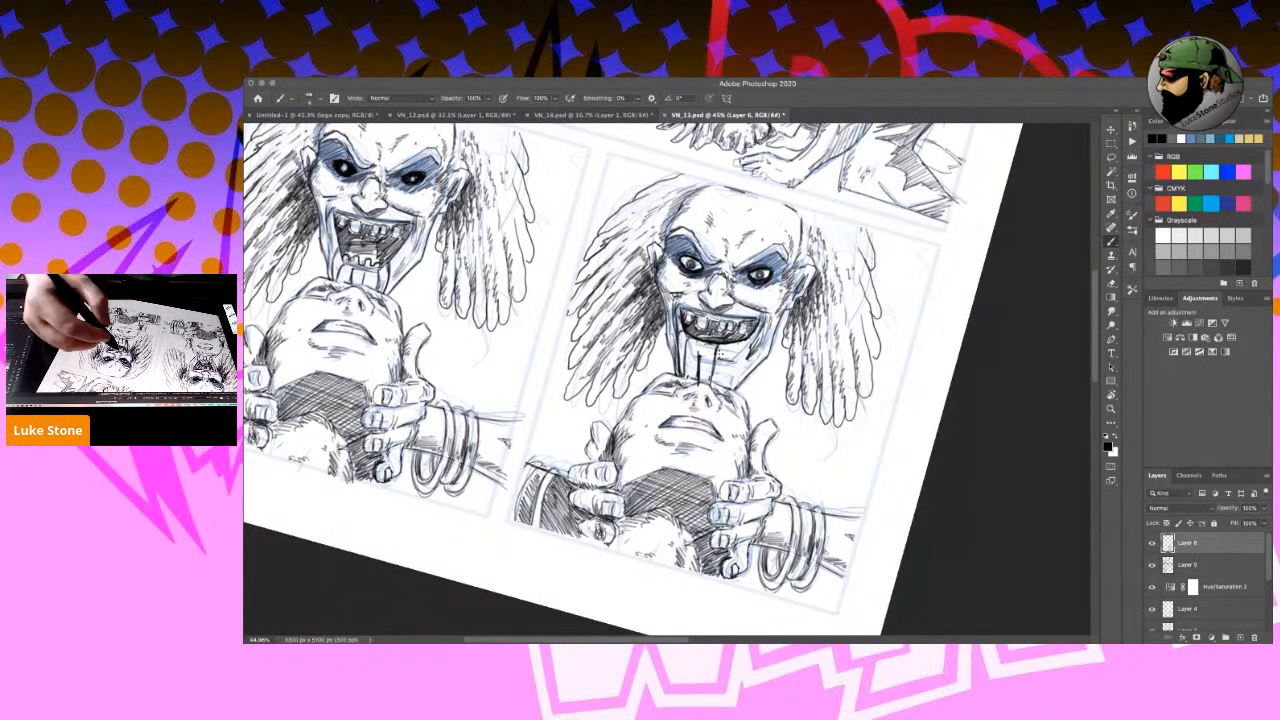
mouse_move(702, 341)
mouse_down()
mouse_move(701, 355)
mouse_move(742, 371)
mouse_move(724, 390)
mouse_up()
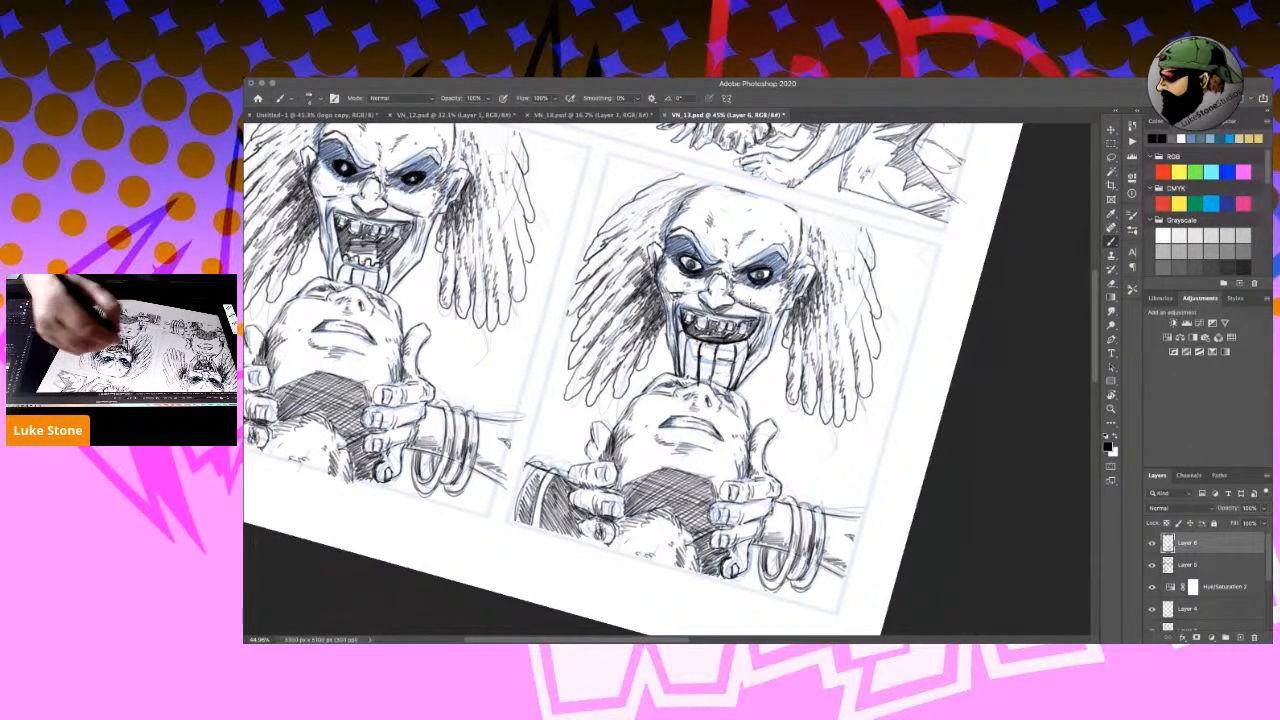
drag(684, 342, 690, 364)
Add ink strokes to the jaw and cheek beside the grin to finish the second figure's lower face.
key(r)
drag(888, 423, 820, 220)
drag(664, 327, 682, 350)
drag(658, 238, 686, 275)
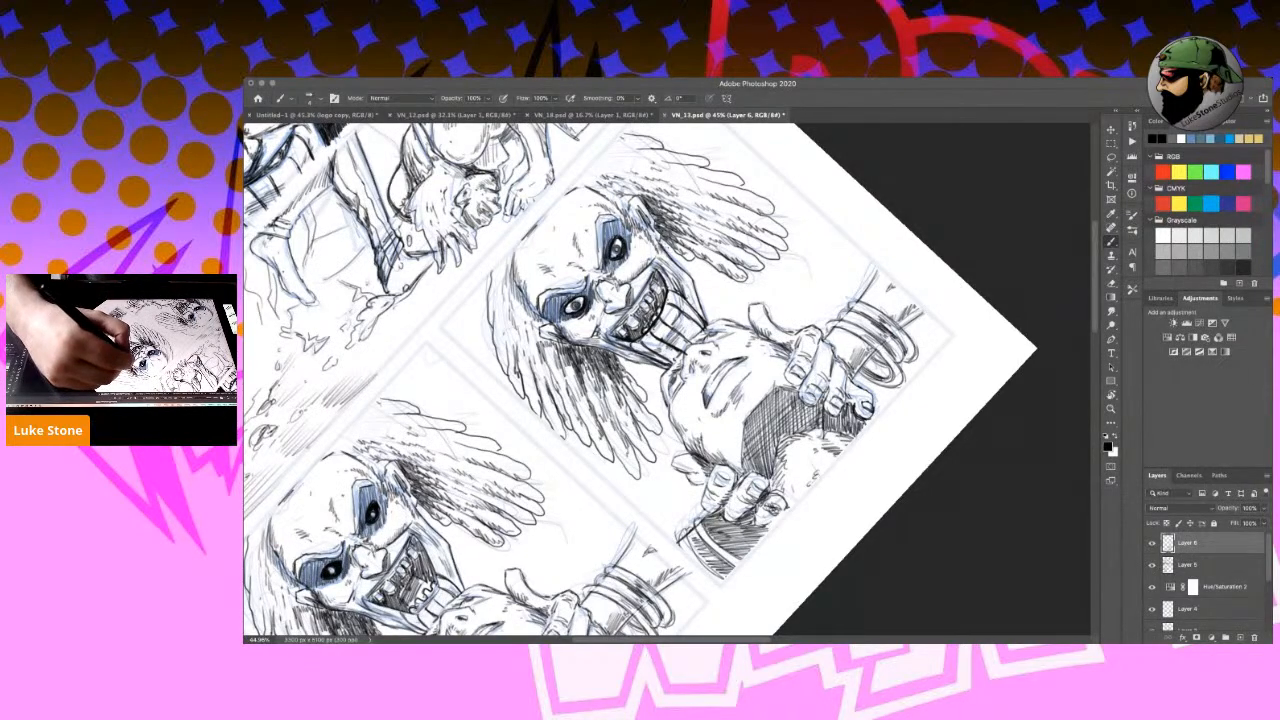
Straighten the canvas and examine the whole comic page with both bottom-row panels.
key(r)
mouse_move(821, 212)
mouse_down()
mouse_move(867, 270)
mouse_move(893, 349)
mouse_up()
scroll(893, 349, down, 4)
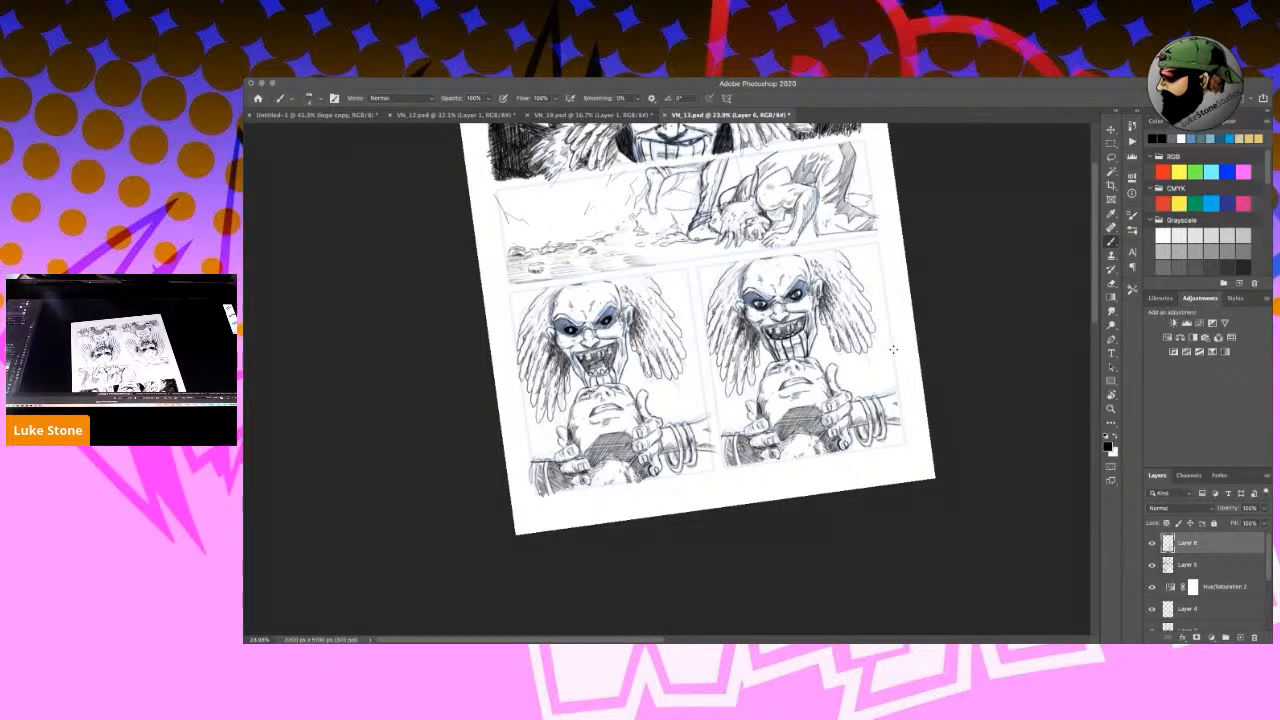
key(r)
key(Escape)
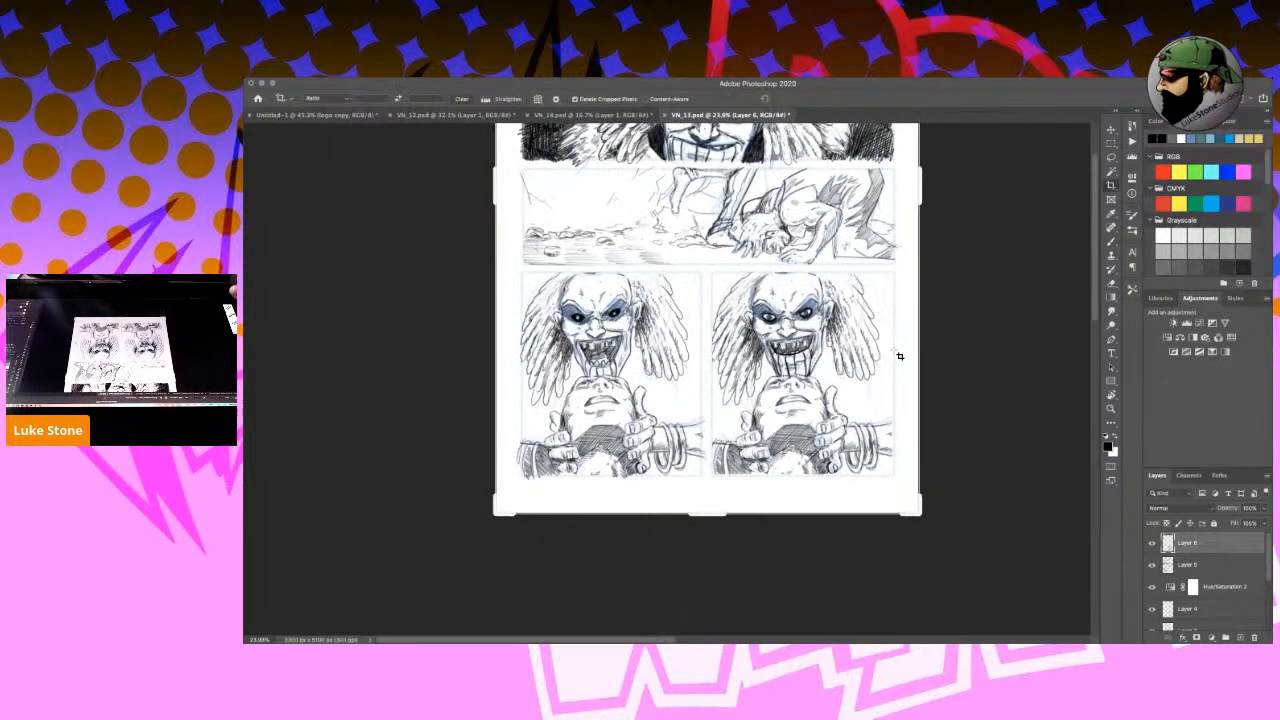
key(ctrl+0)
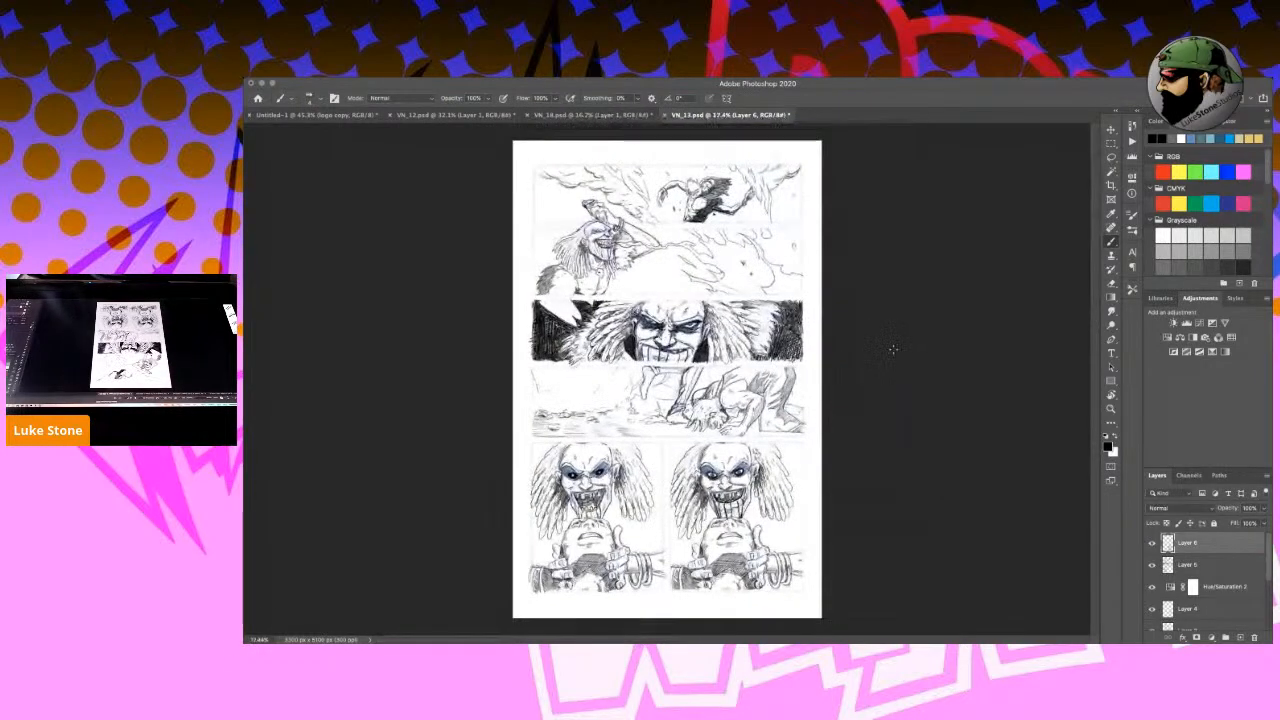